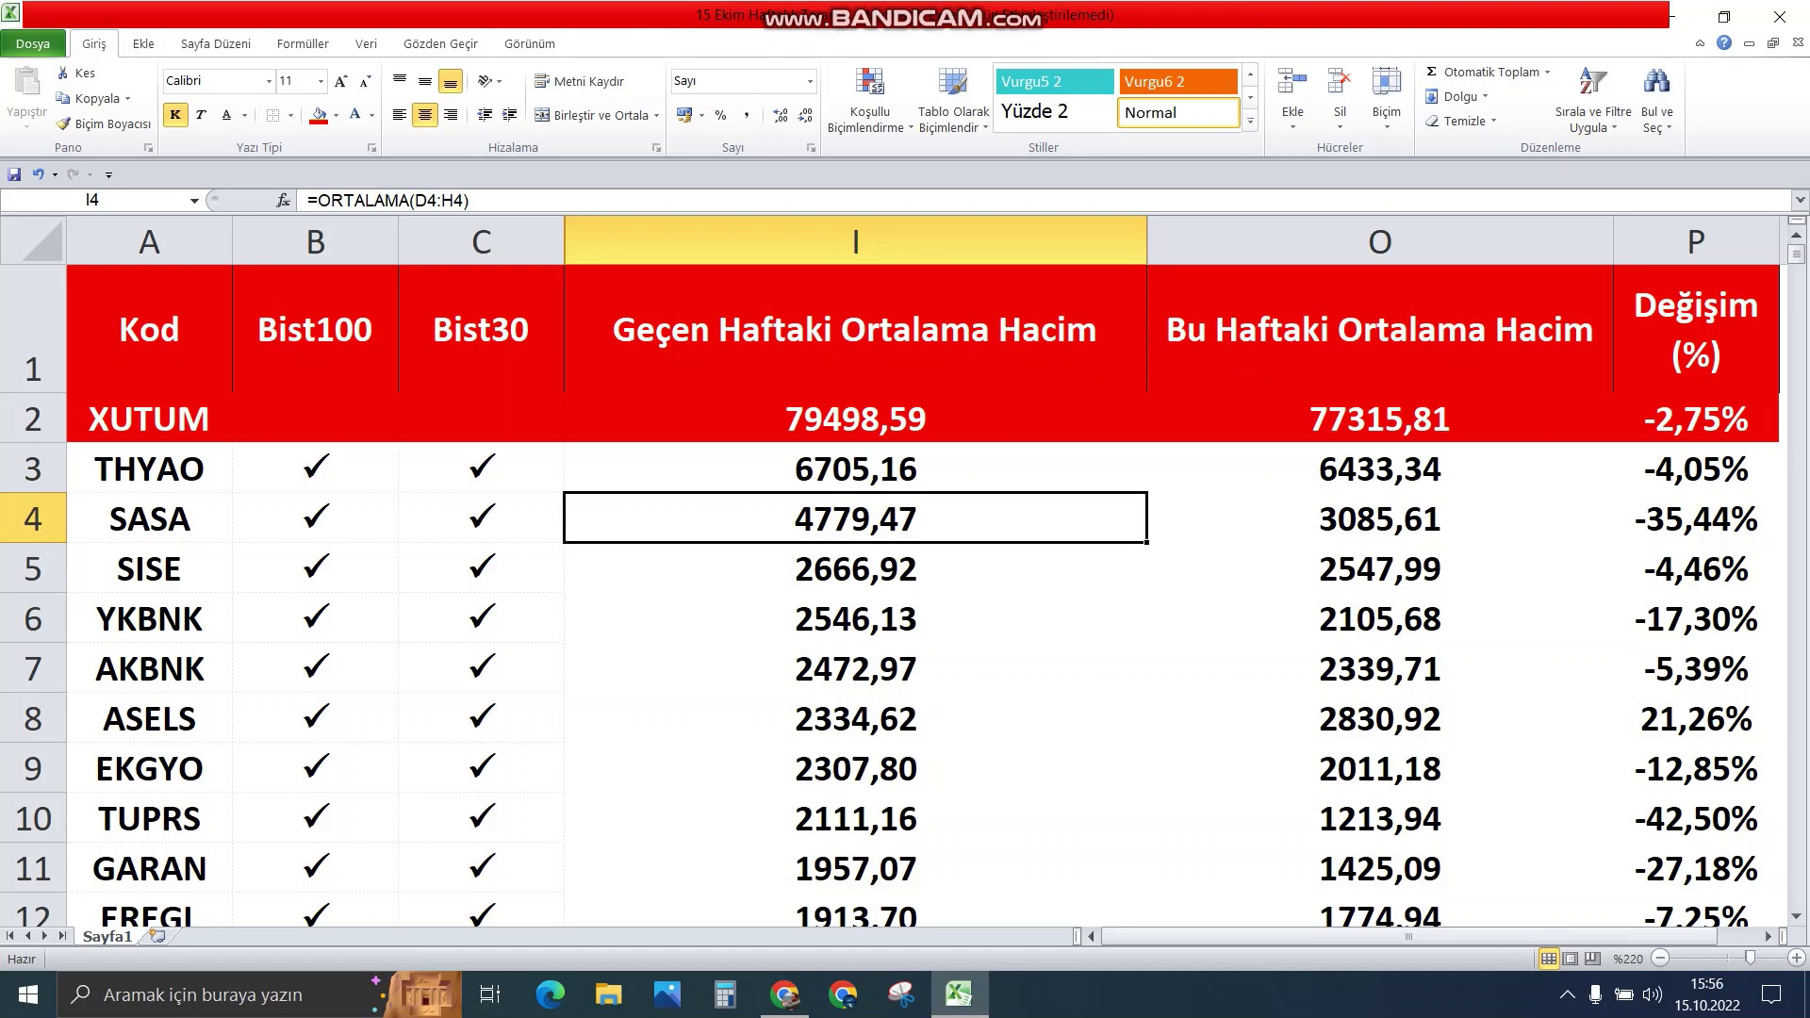
Check XUTUM's two weekly average volumes and sort the table by Değişim (%) from largest to smallest.
click(855, 418)
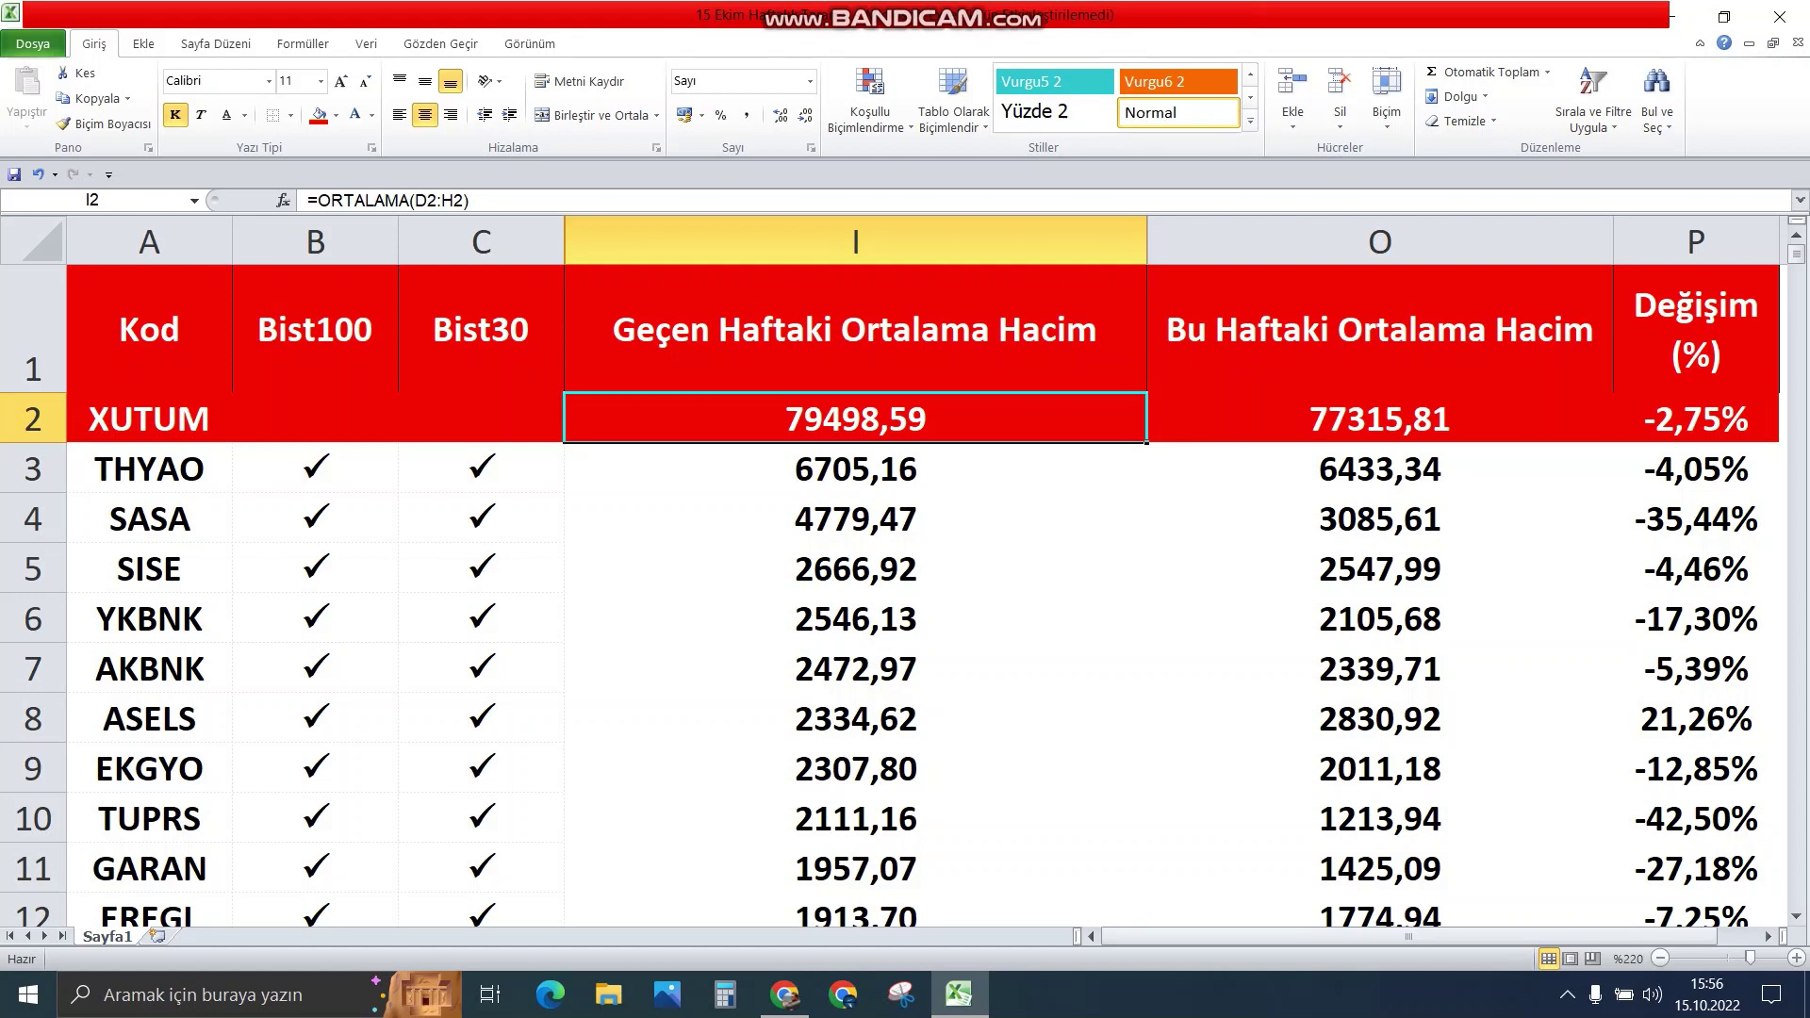
click(1379, 418)
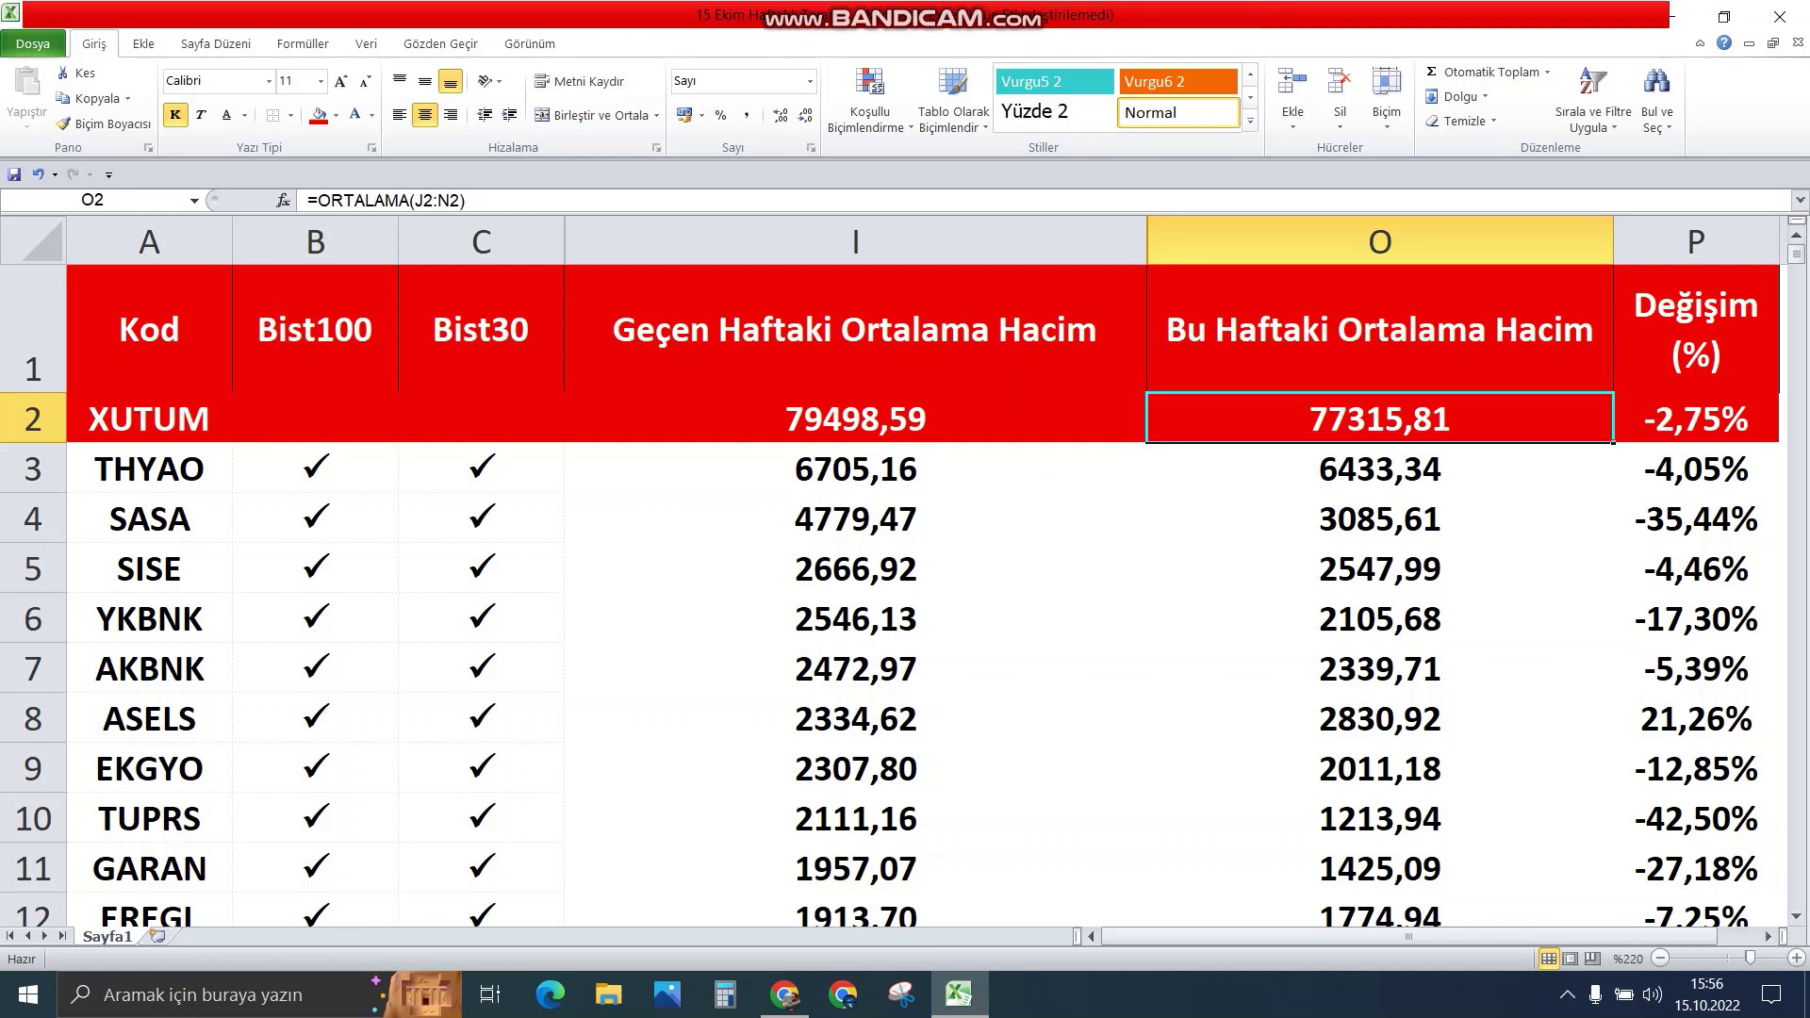
click(1509, 332)
right_click(1509, 332)
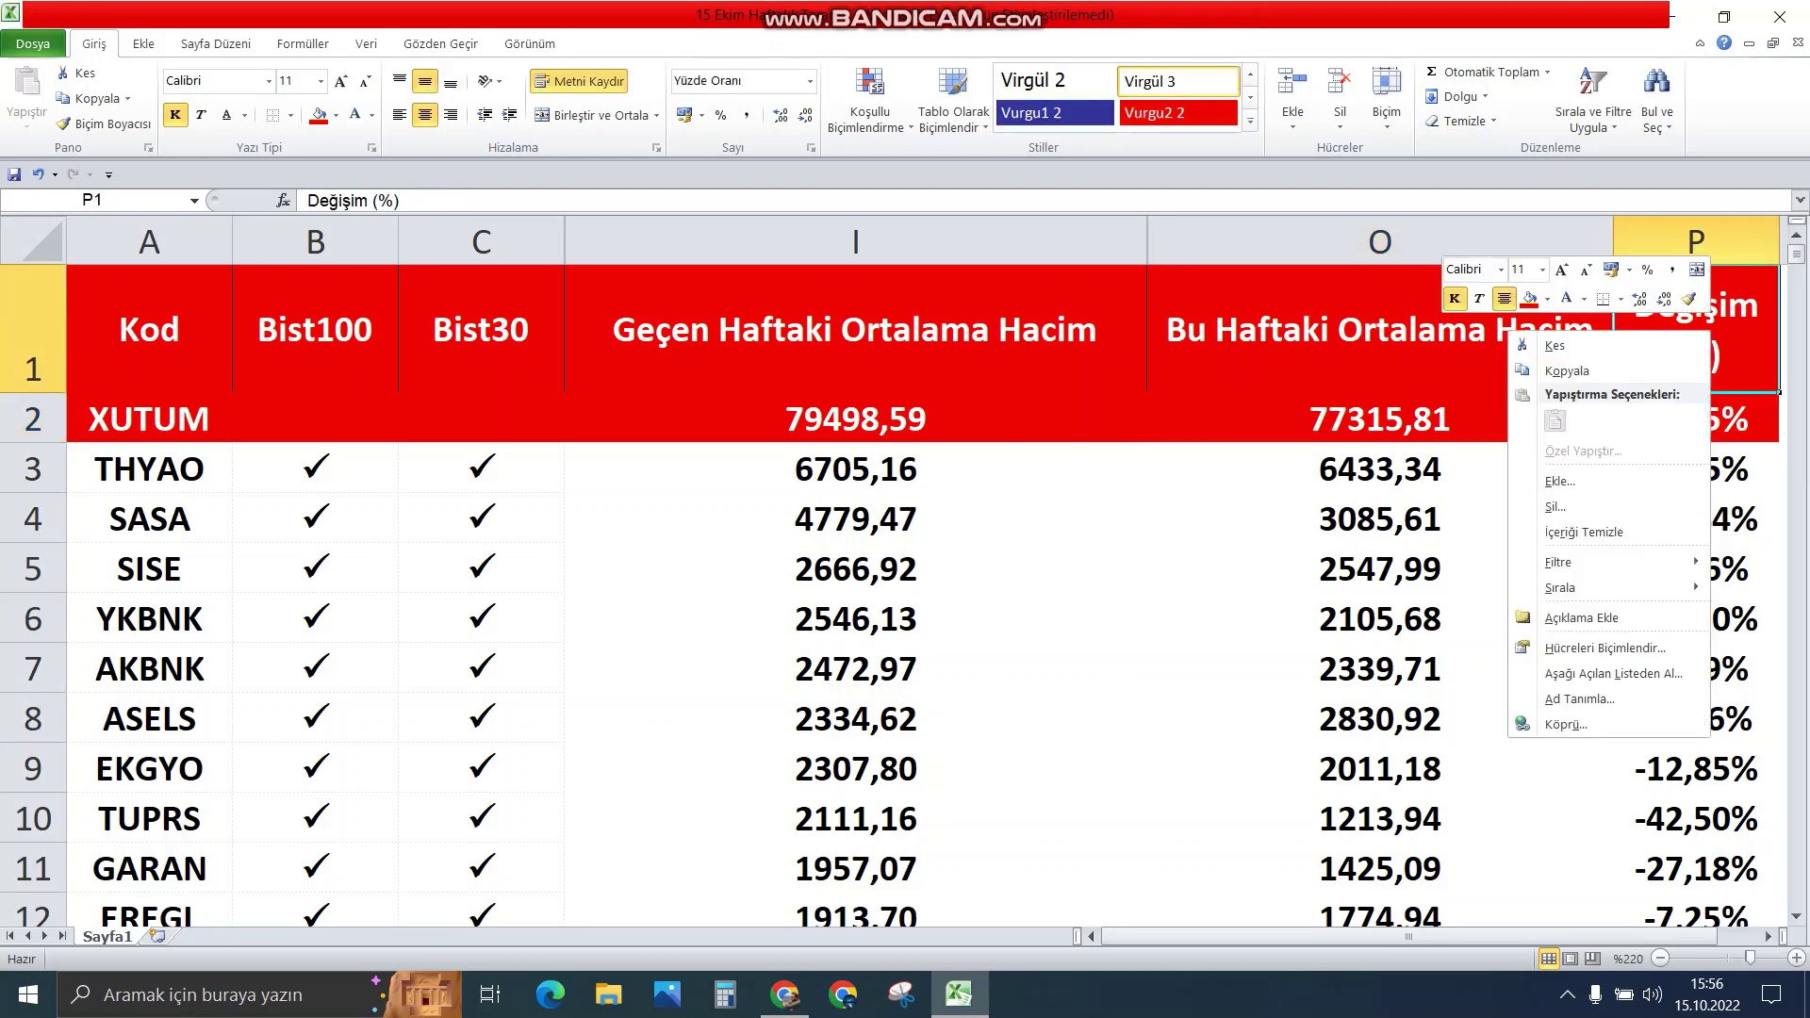
mouse_move(1565, 588)
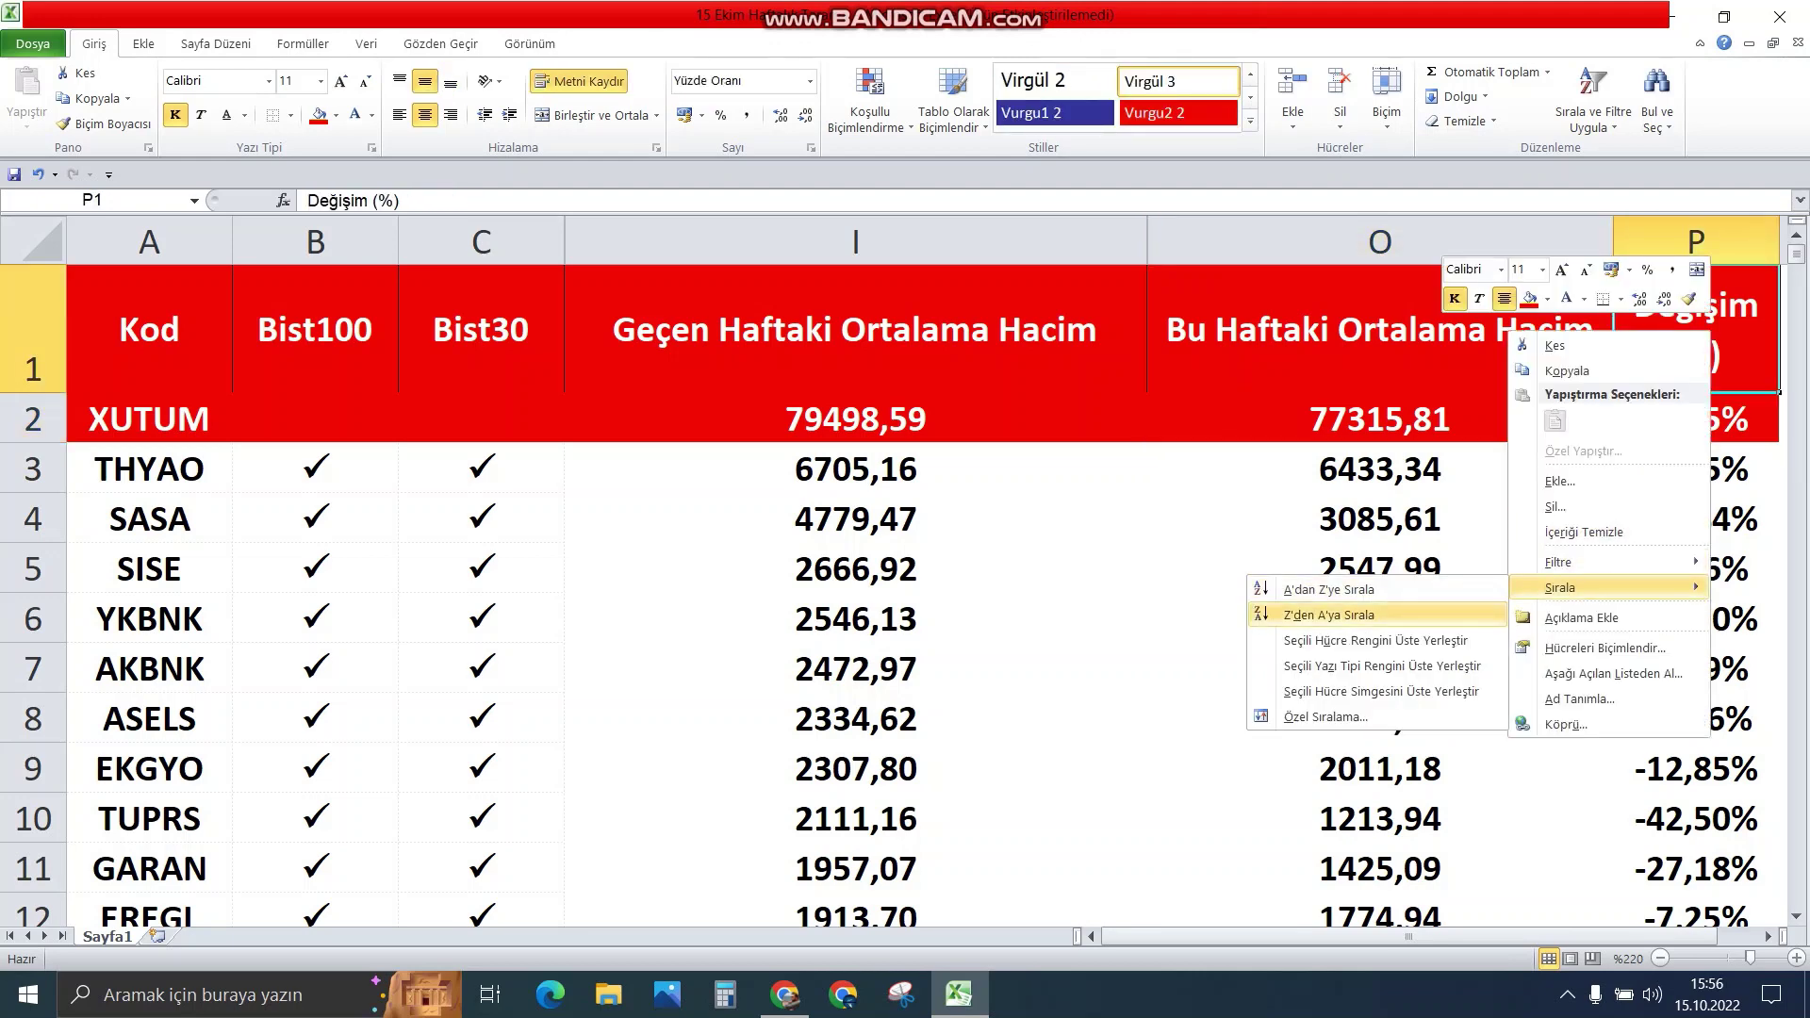
click(1330, 615)
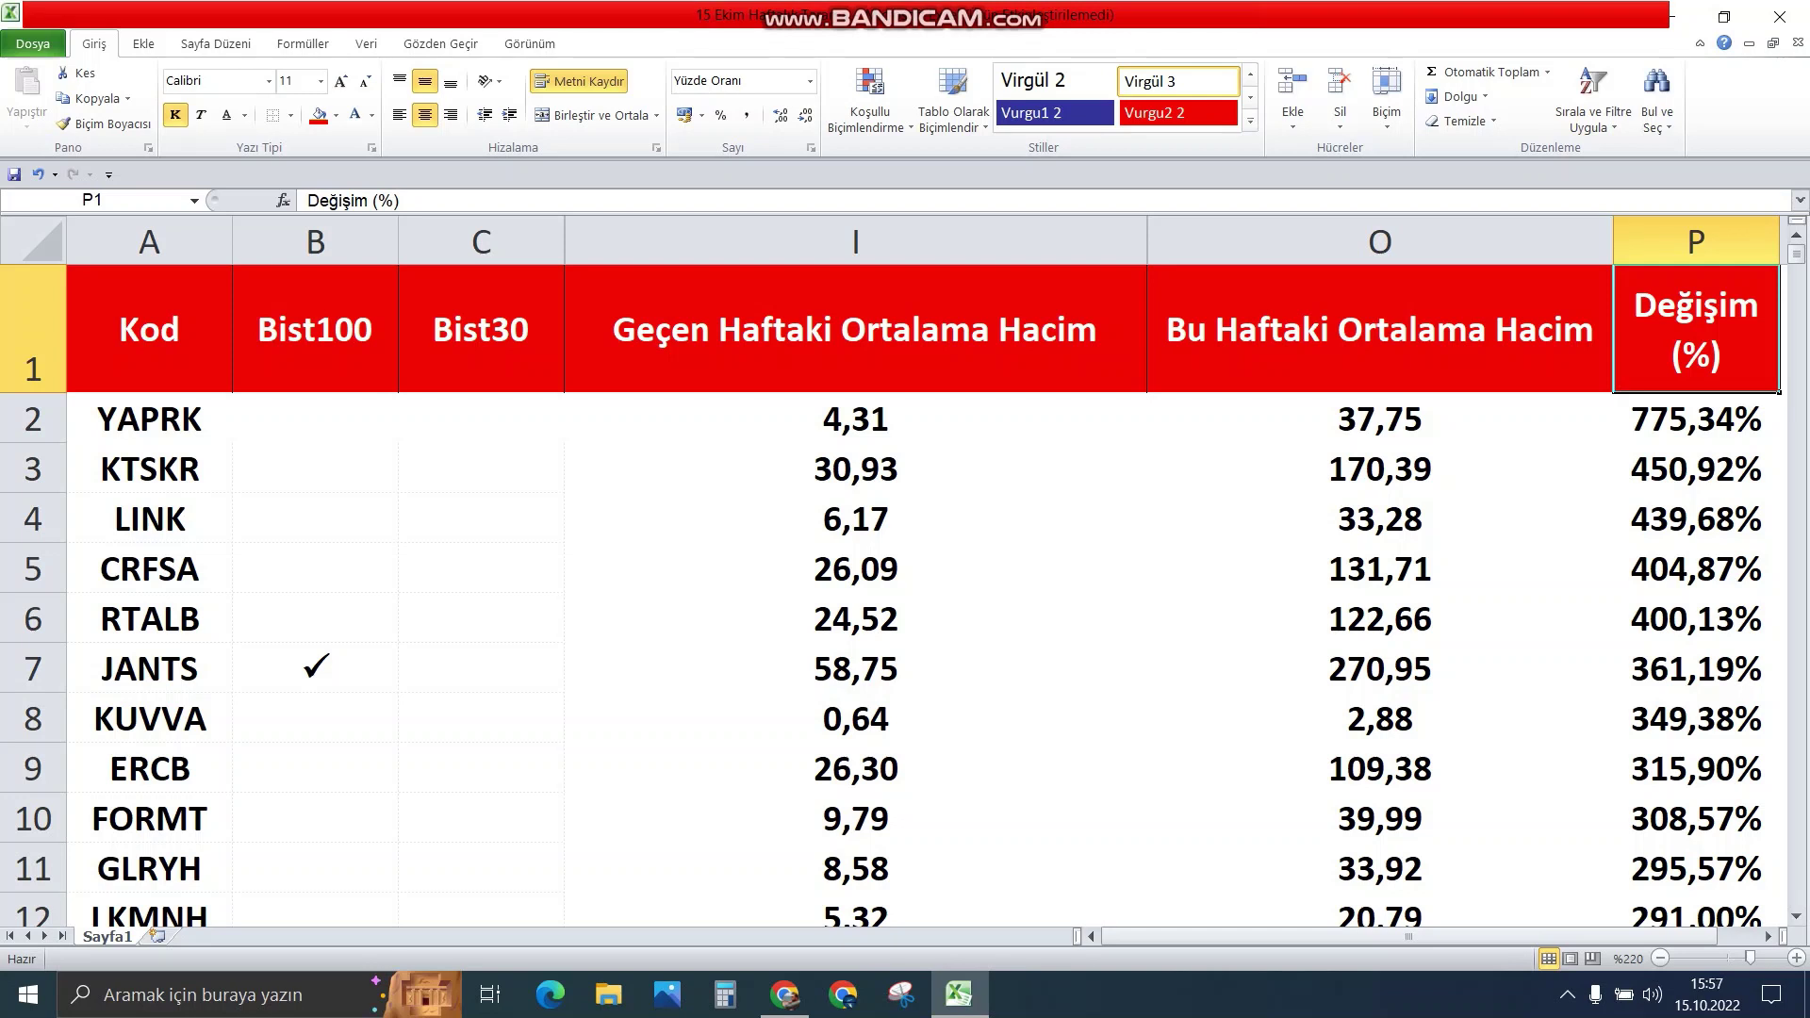
Examine last week's and this week's average volumes and the percentage change for the stocks YAPRK through RTALB.
click(856, 418)
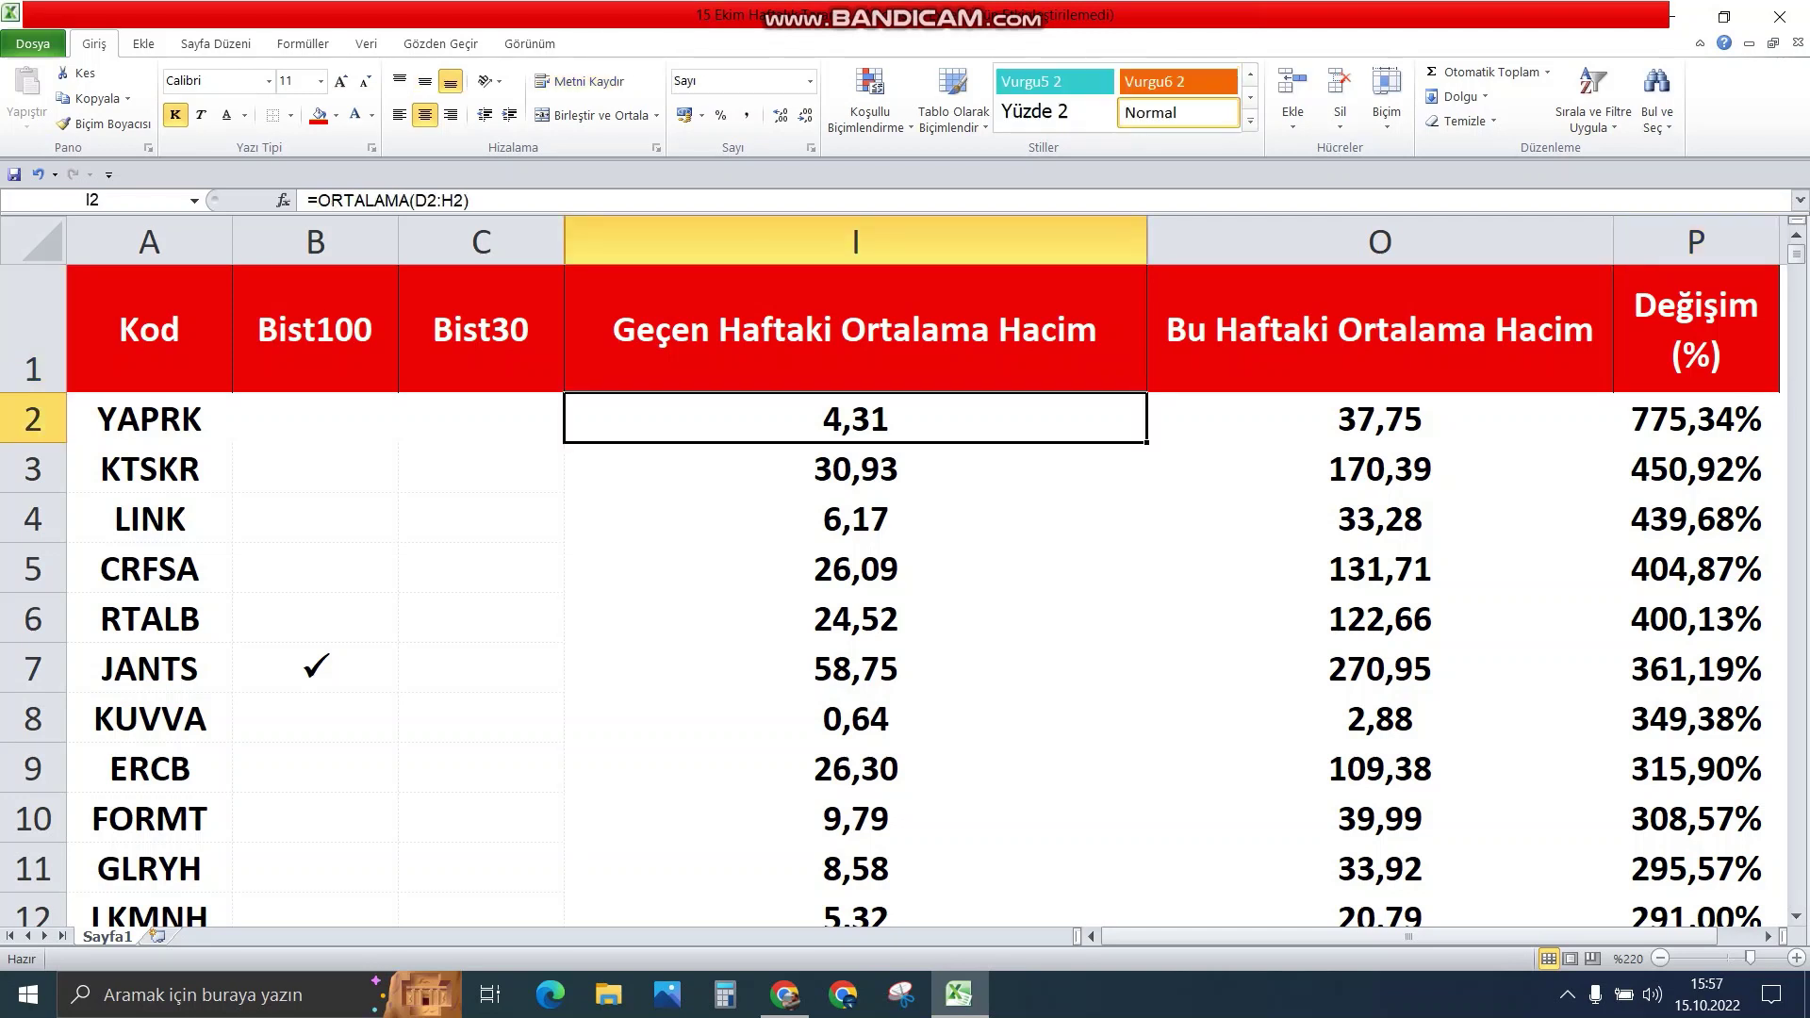
click(1380, 417)
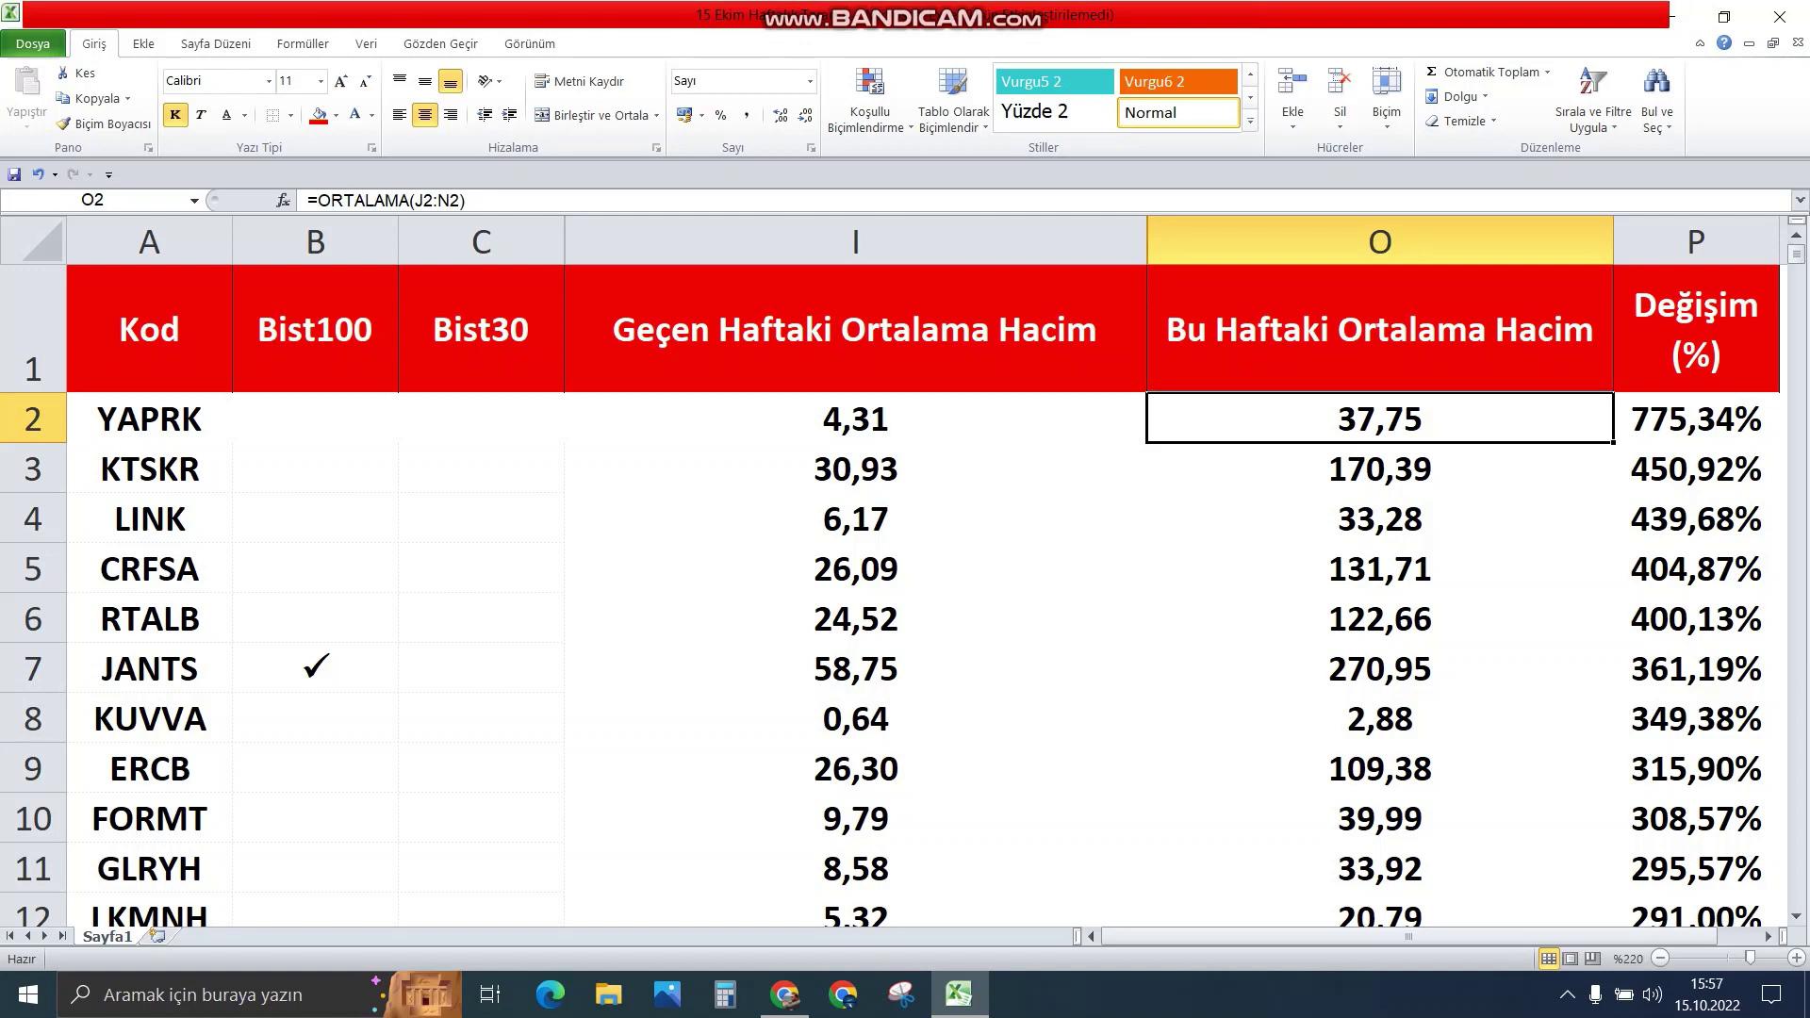
click(855, 468)
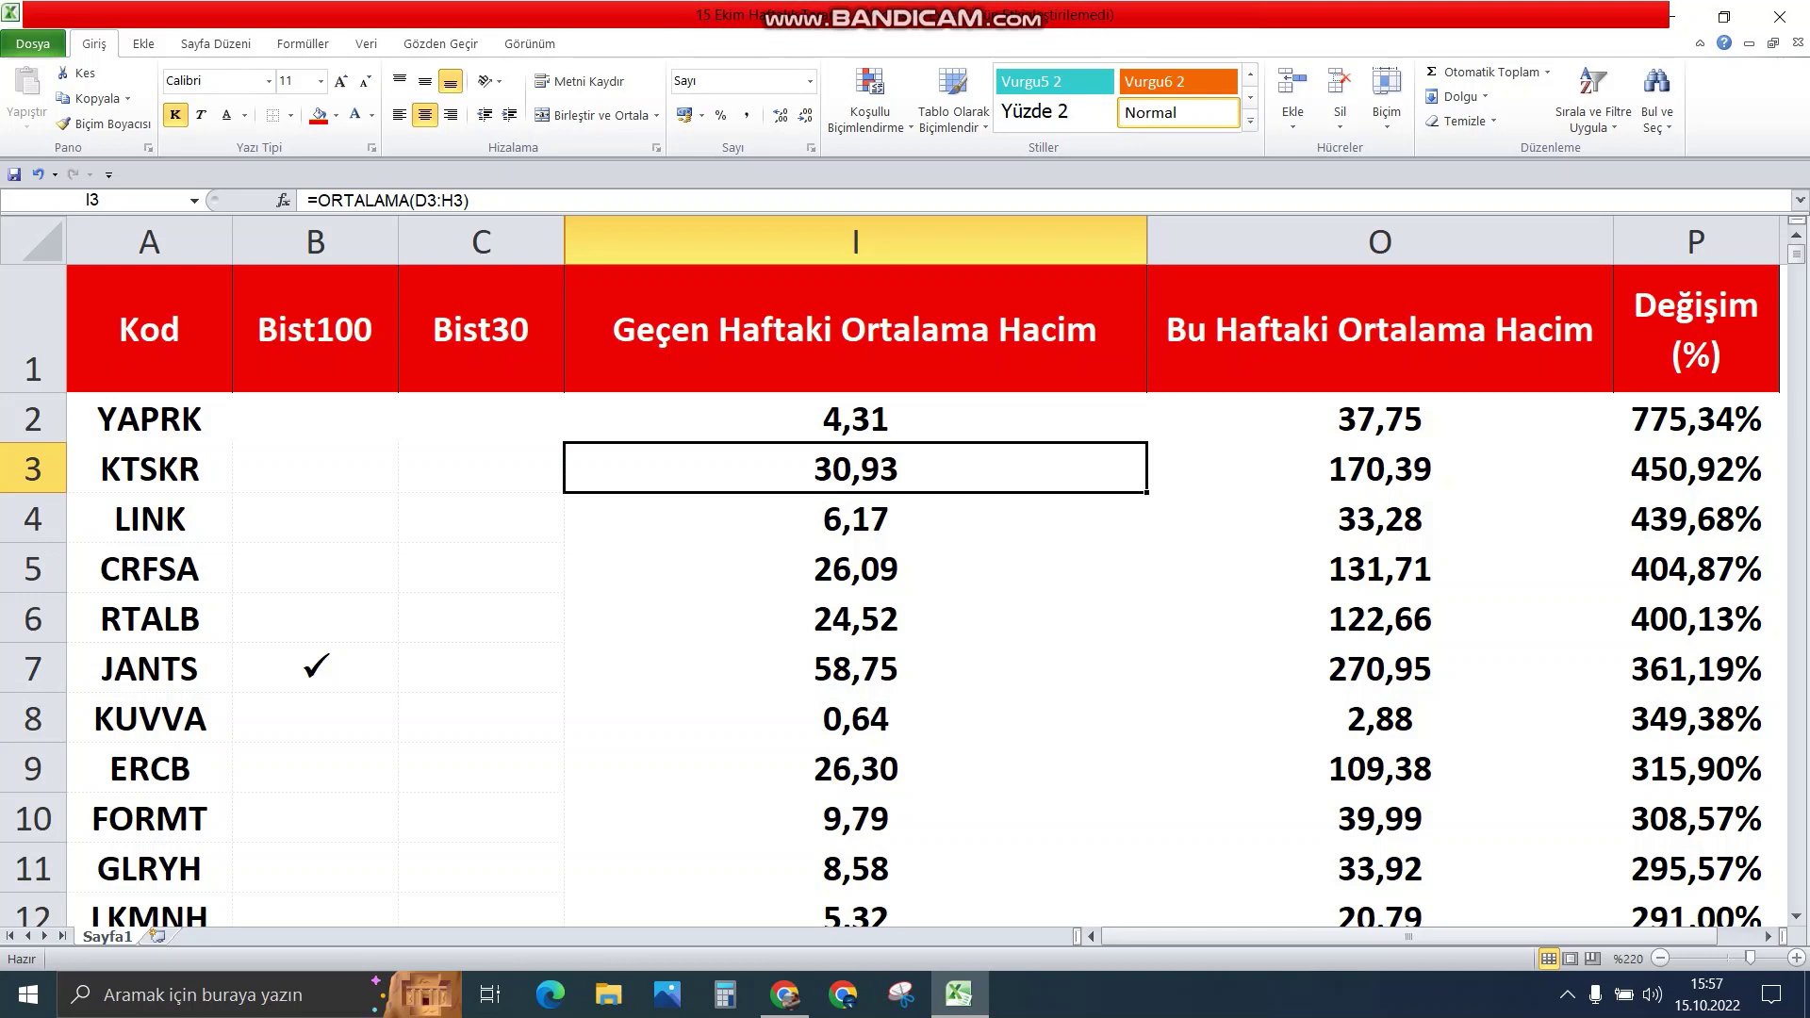
key(Down)
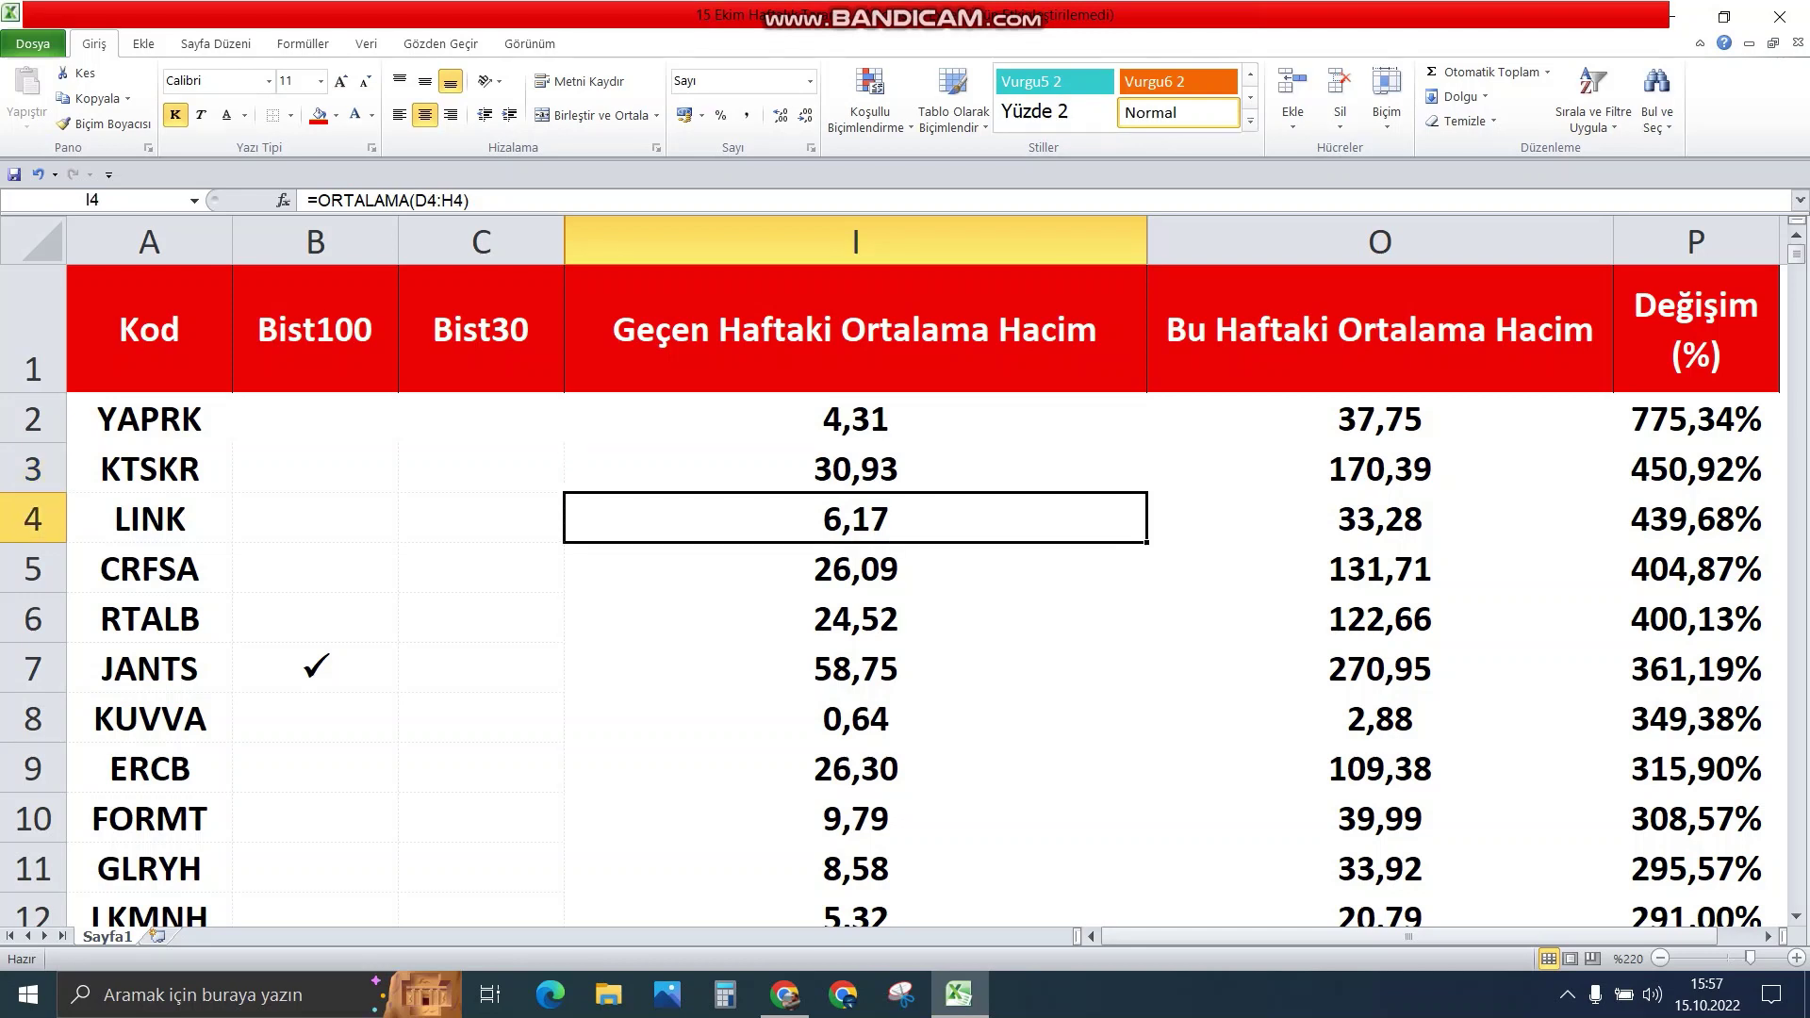
click(1379, 518)
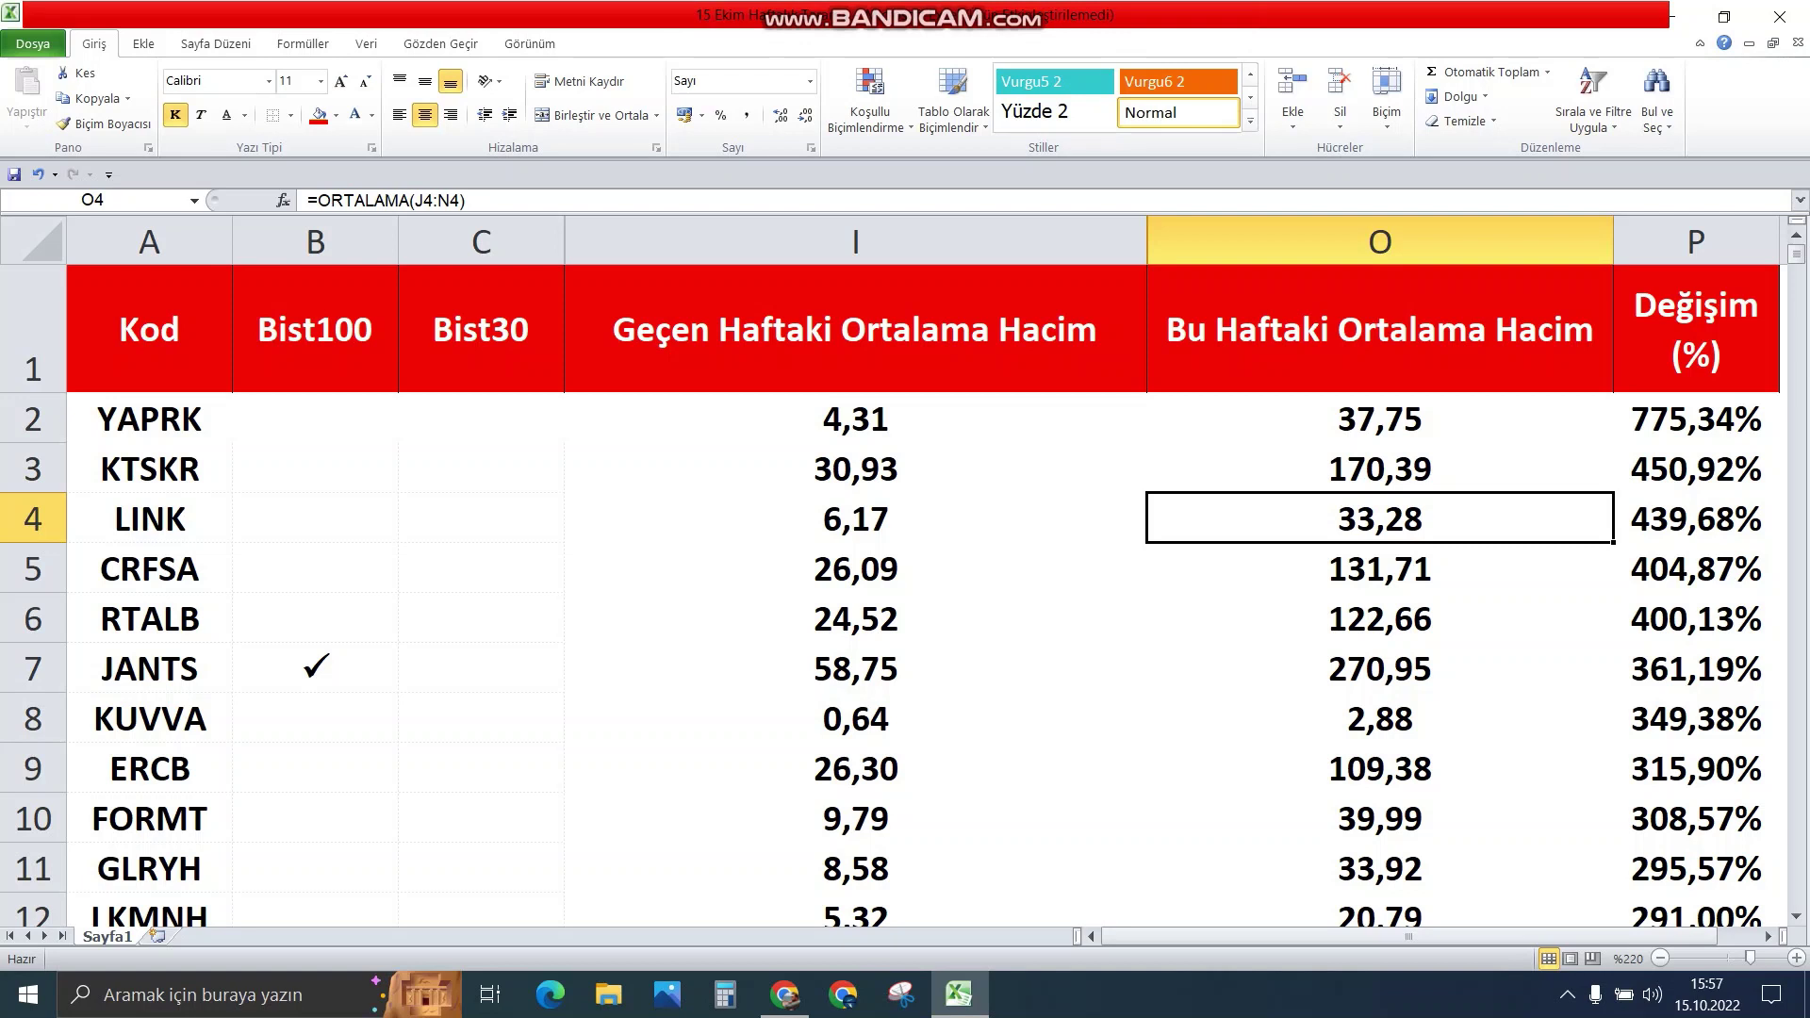
click(855, 568)
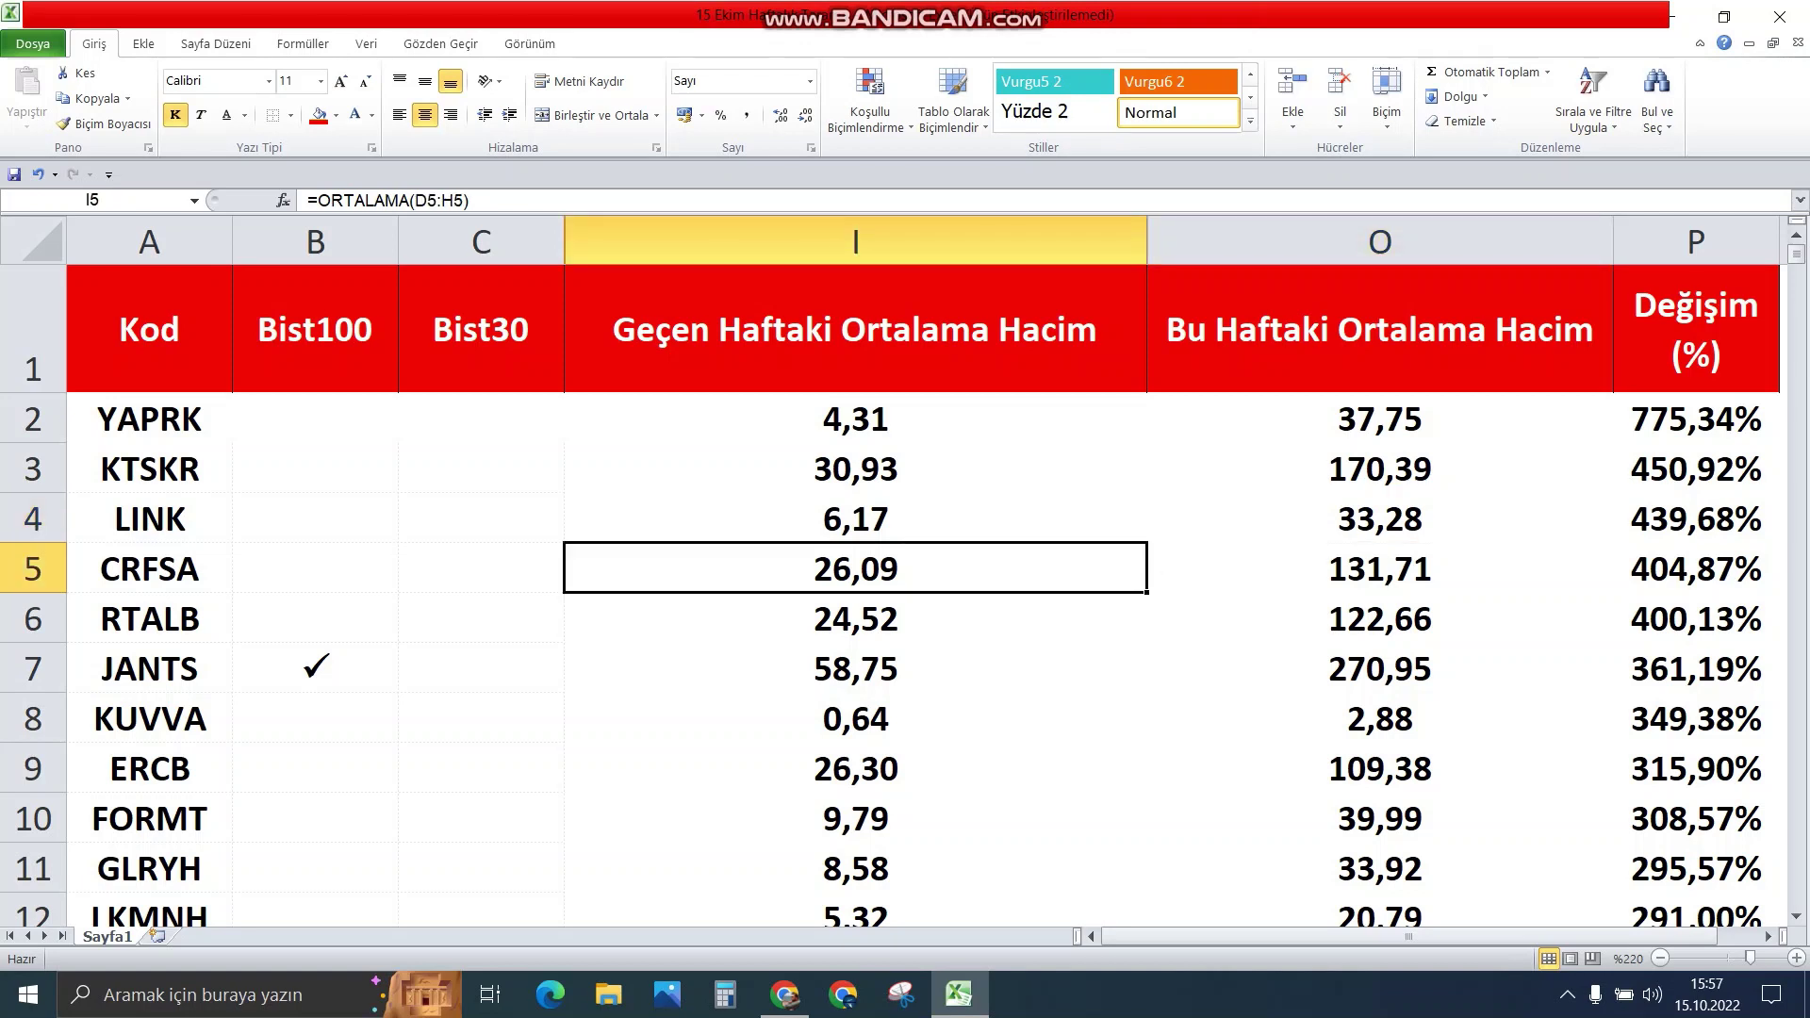
click(1380, 569)
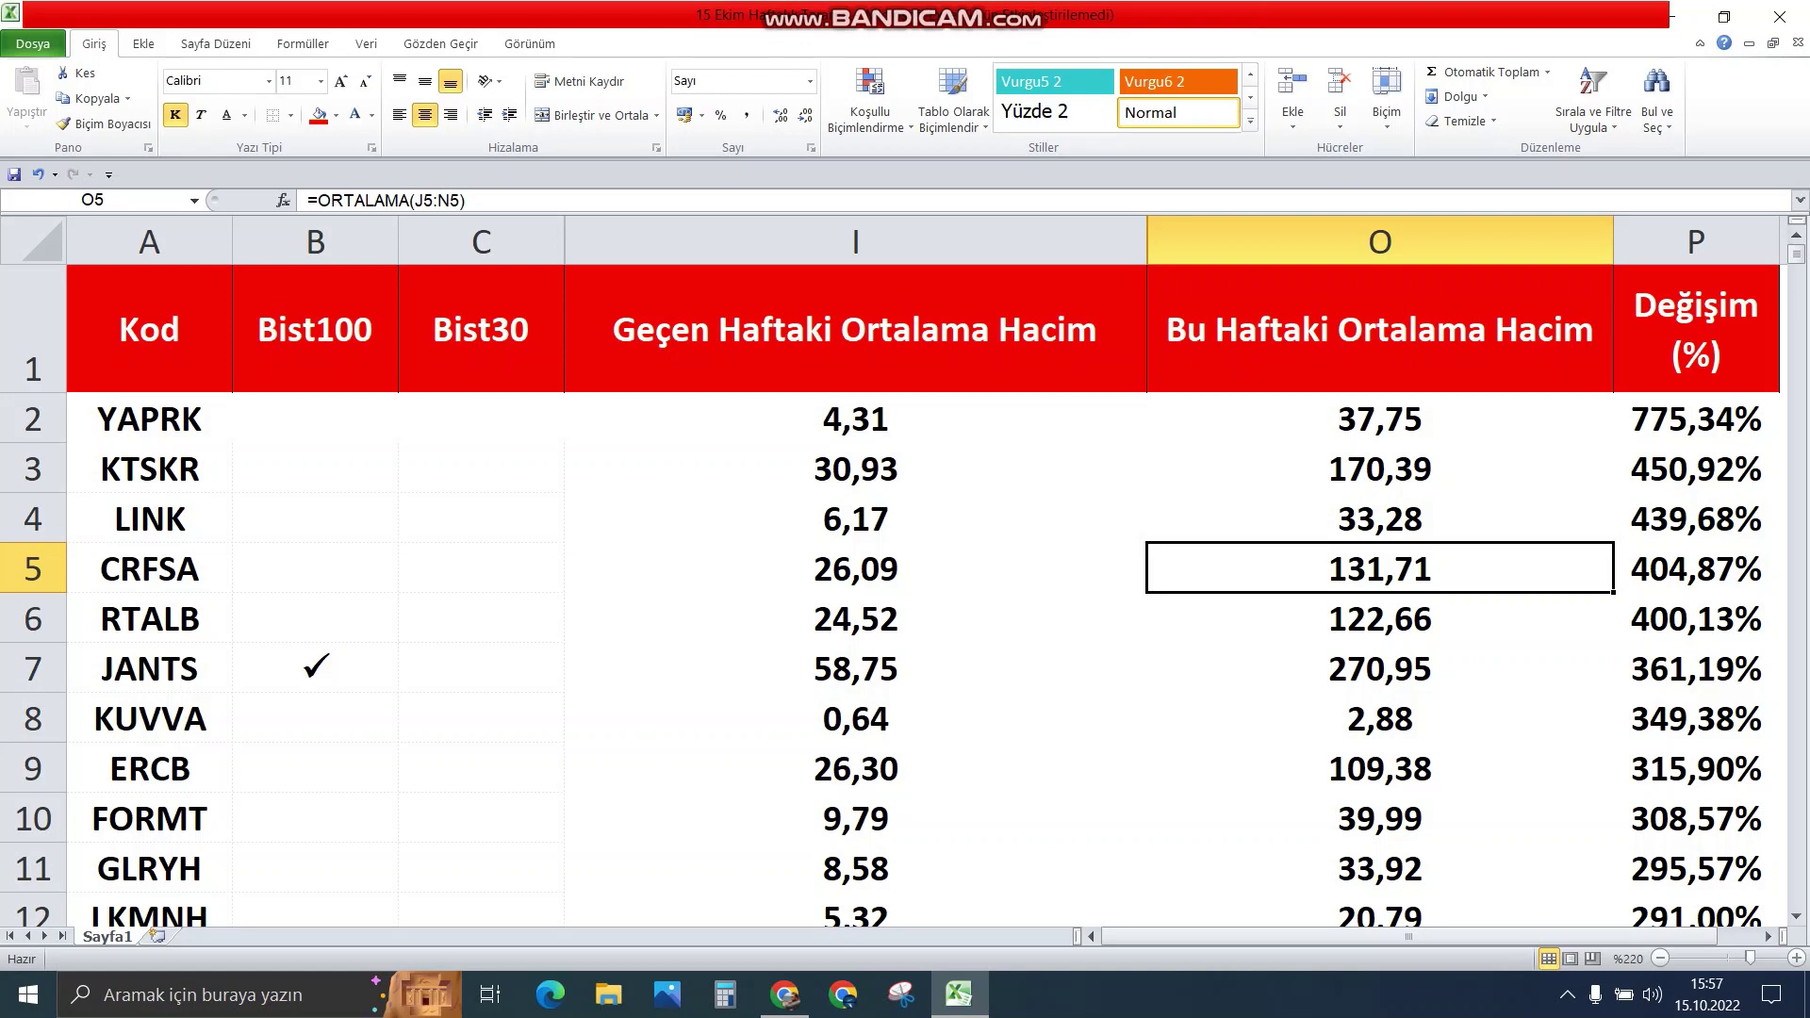
click(1697, 618)
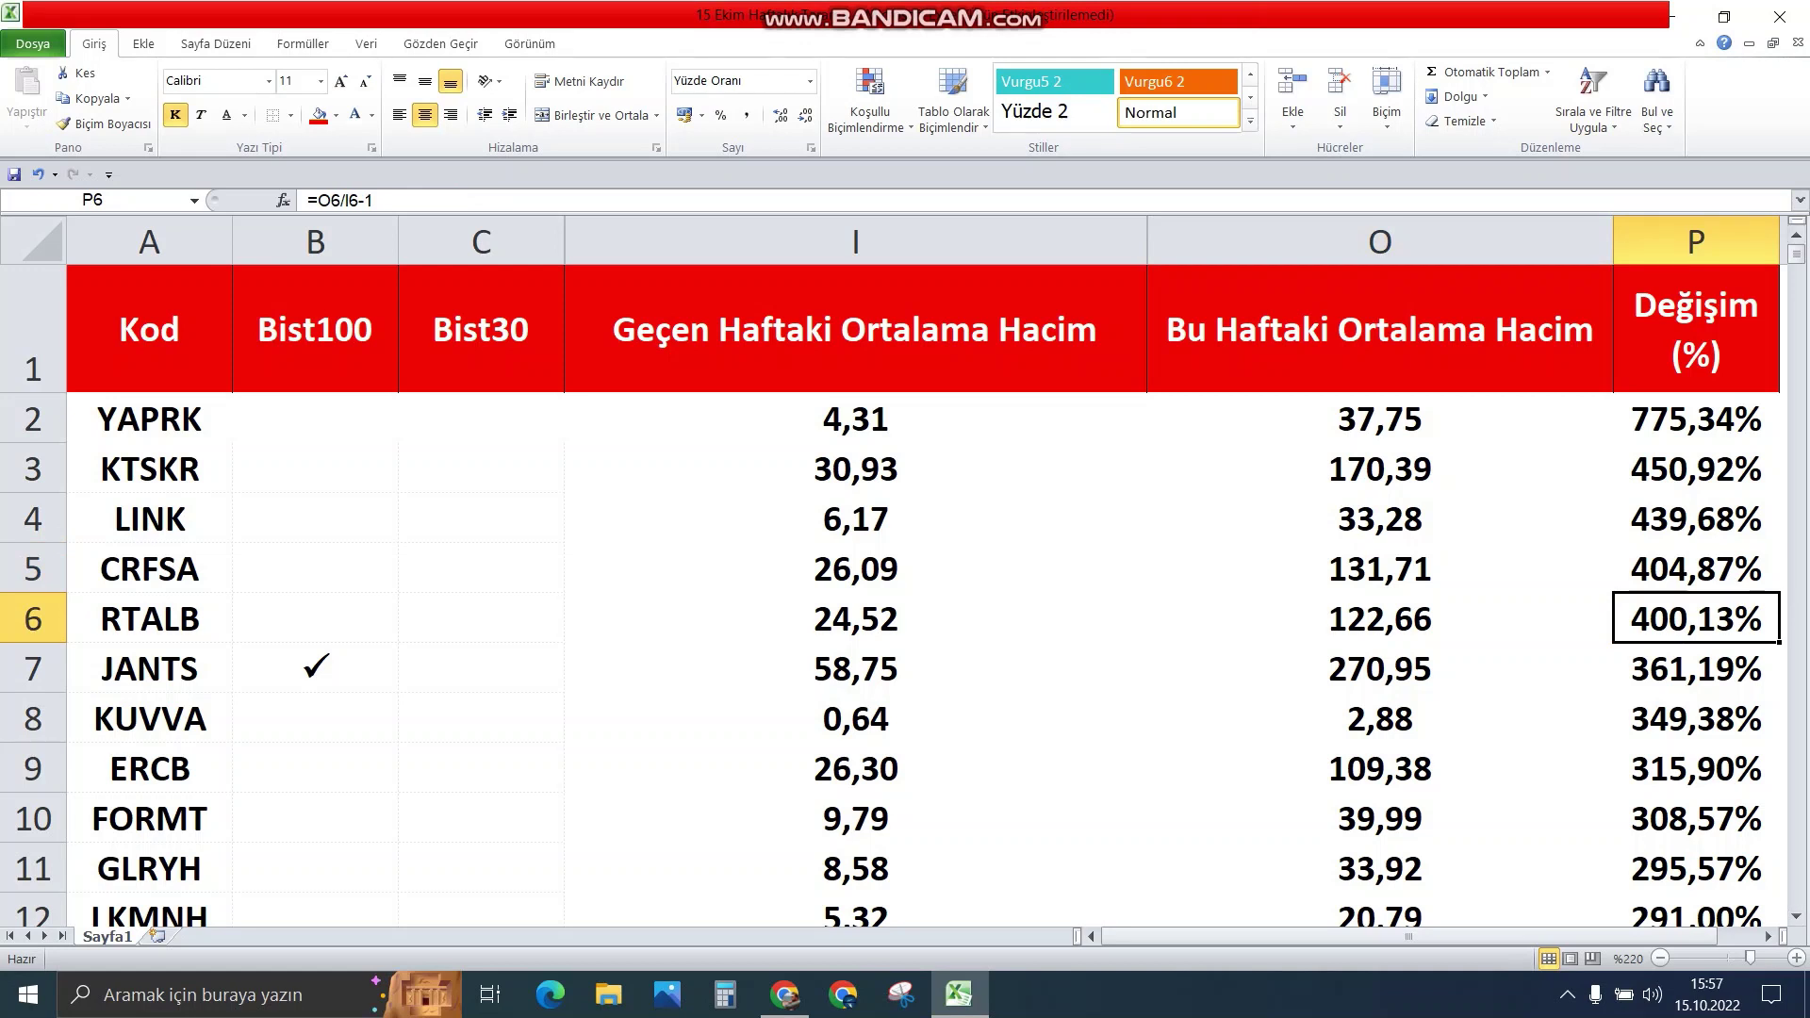
Check the Bist100 mark of JANTS and compare both weekly average volumes for JANTS and KUVVA.
click(316, 667)
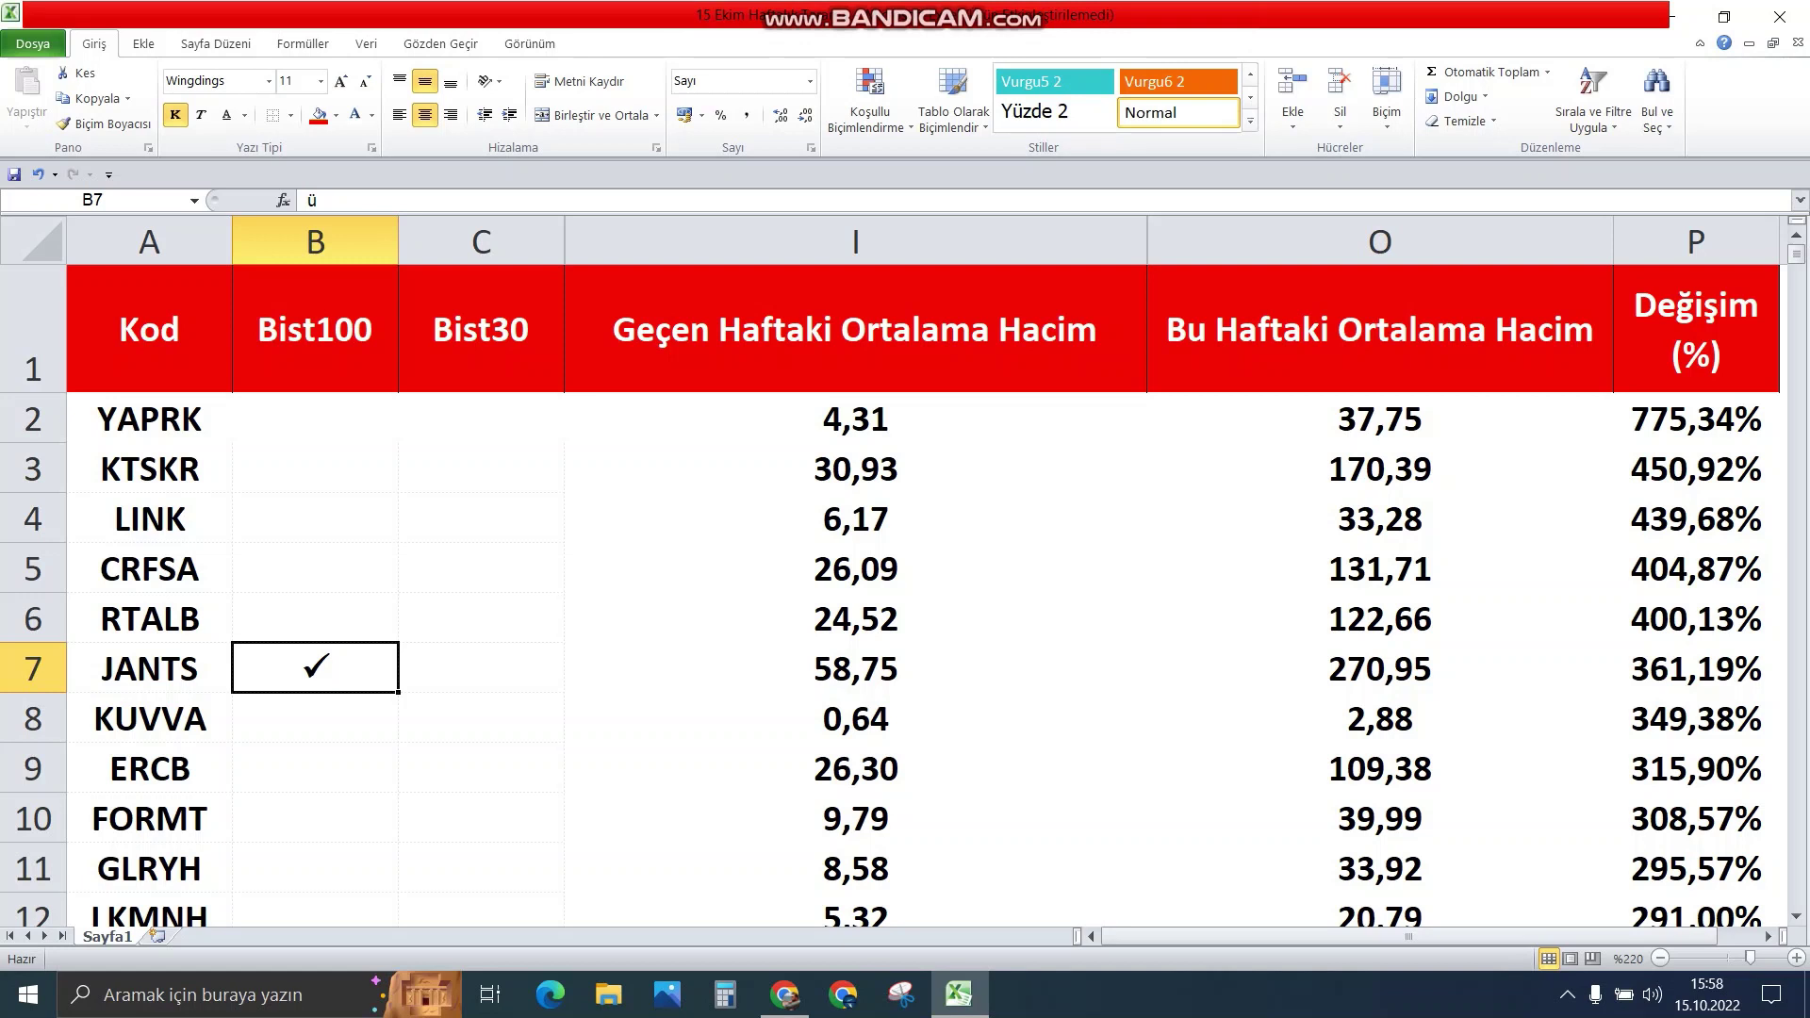
click(856, 668)
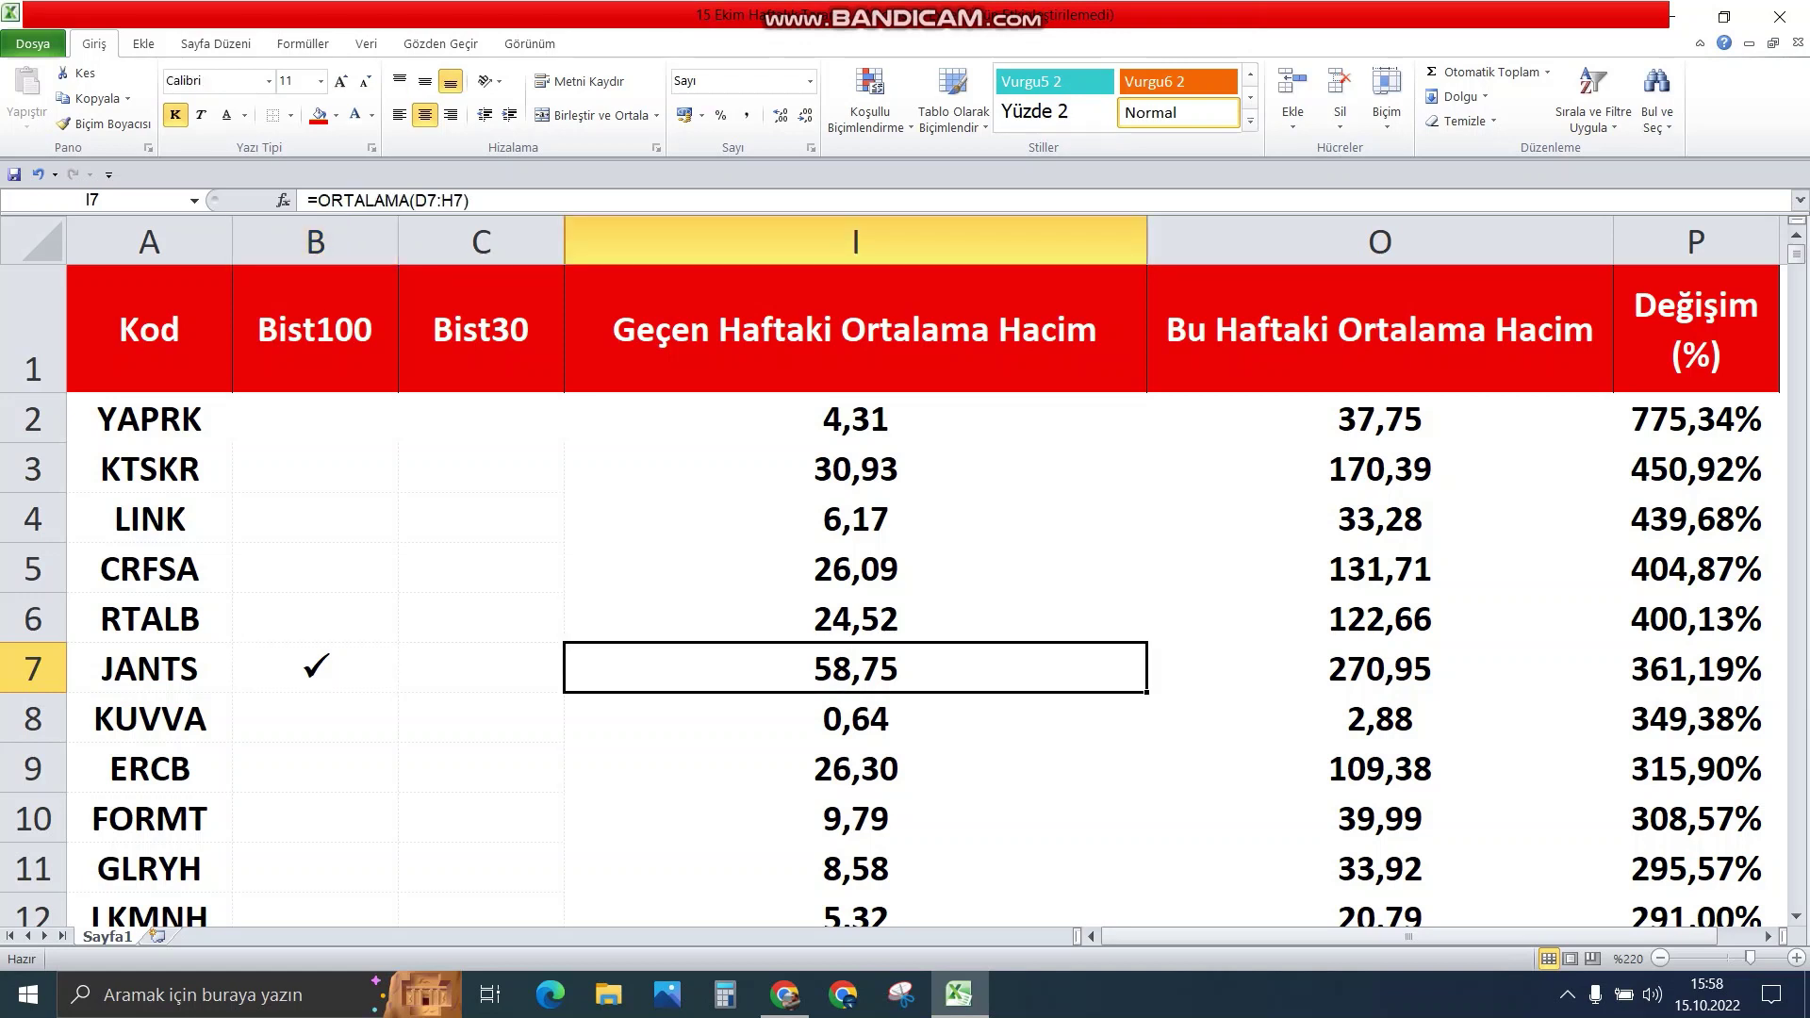
click(1380, 668)
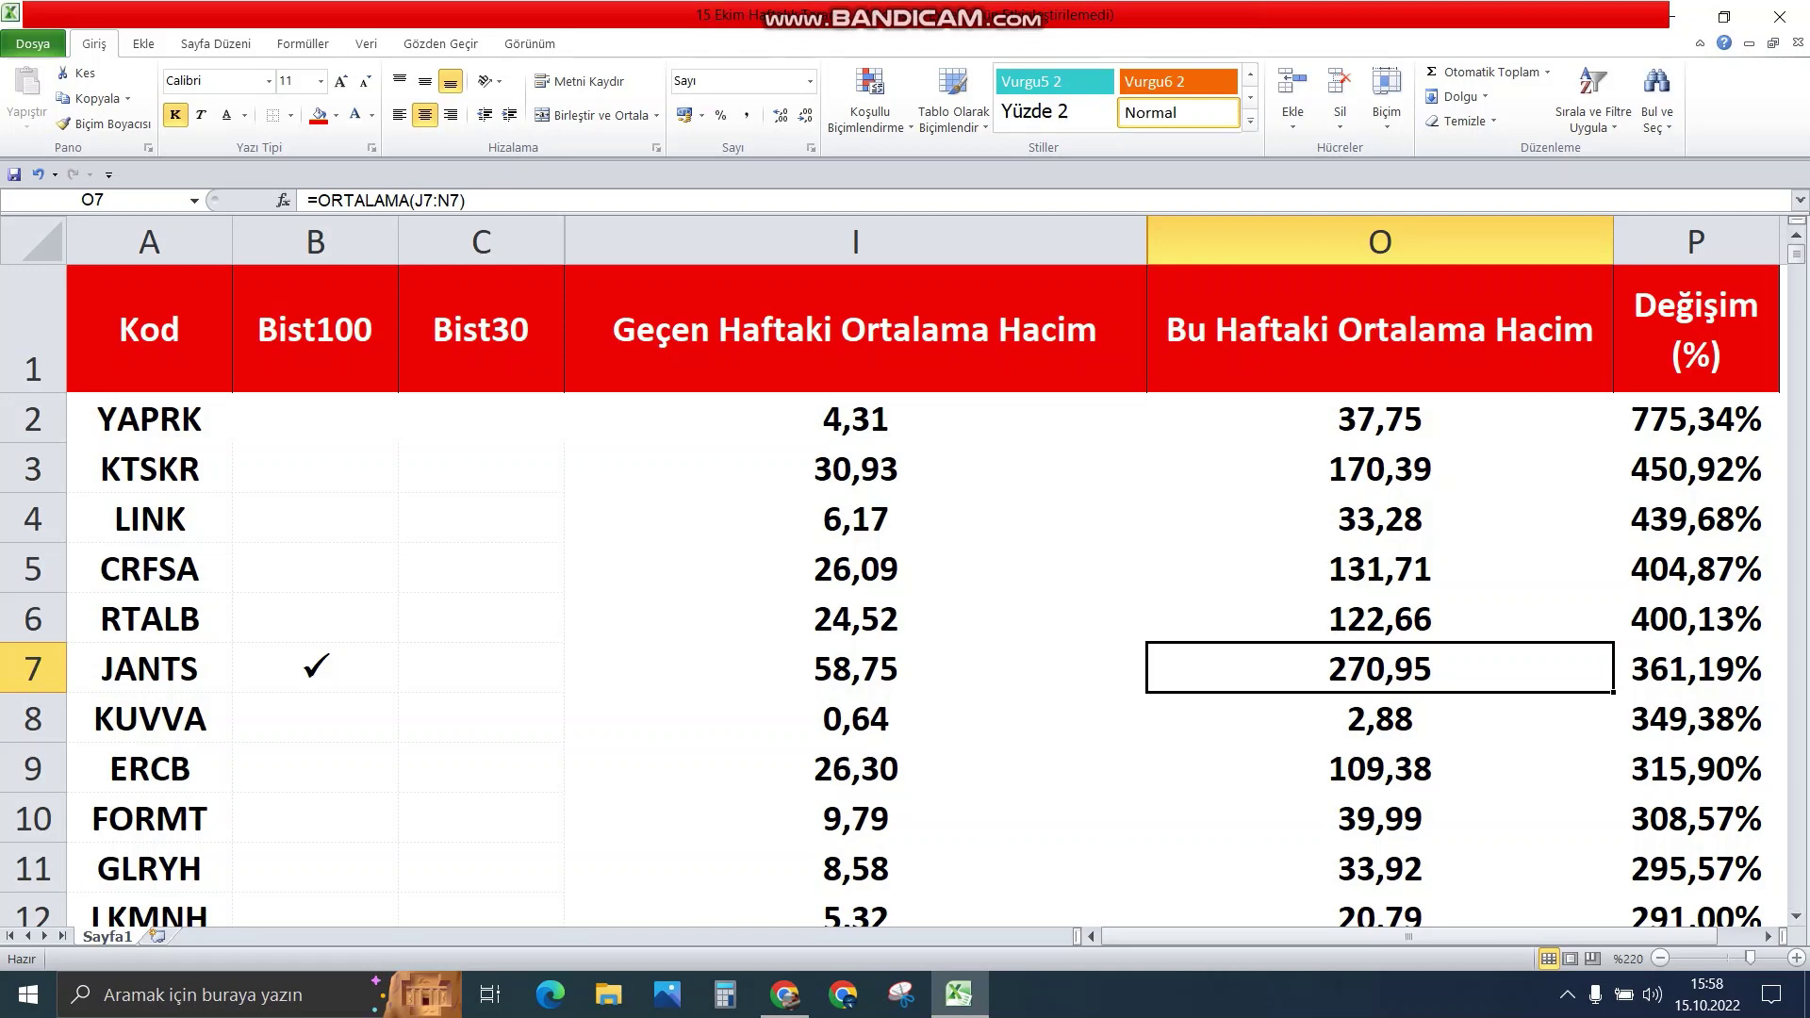
click(149, 718)
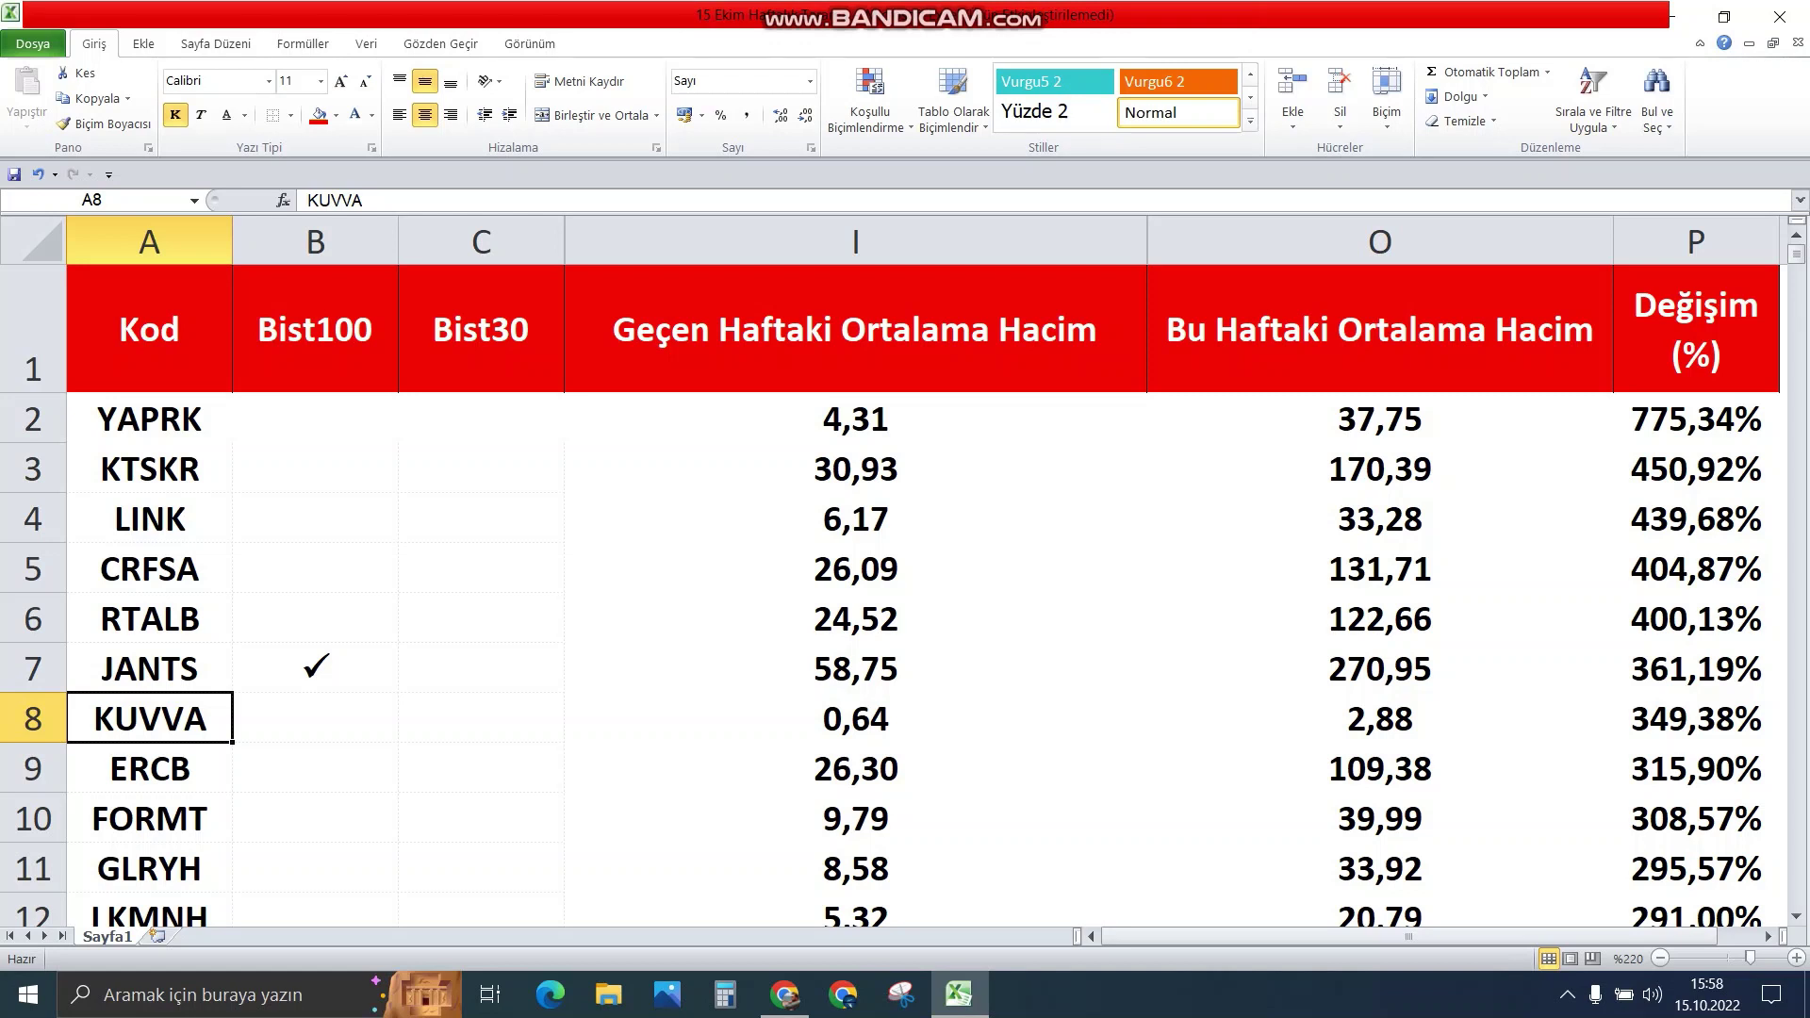
click(855, 718)
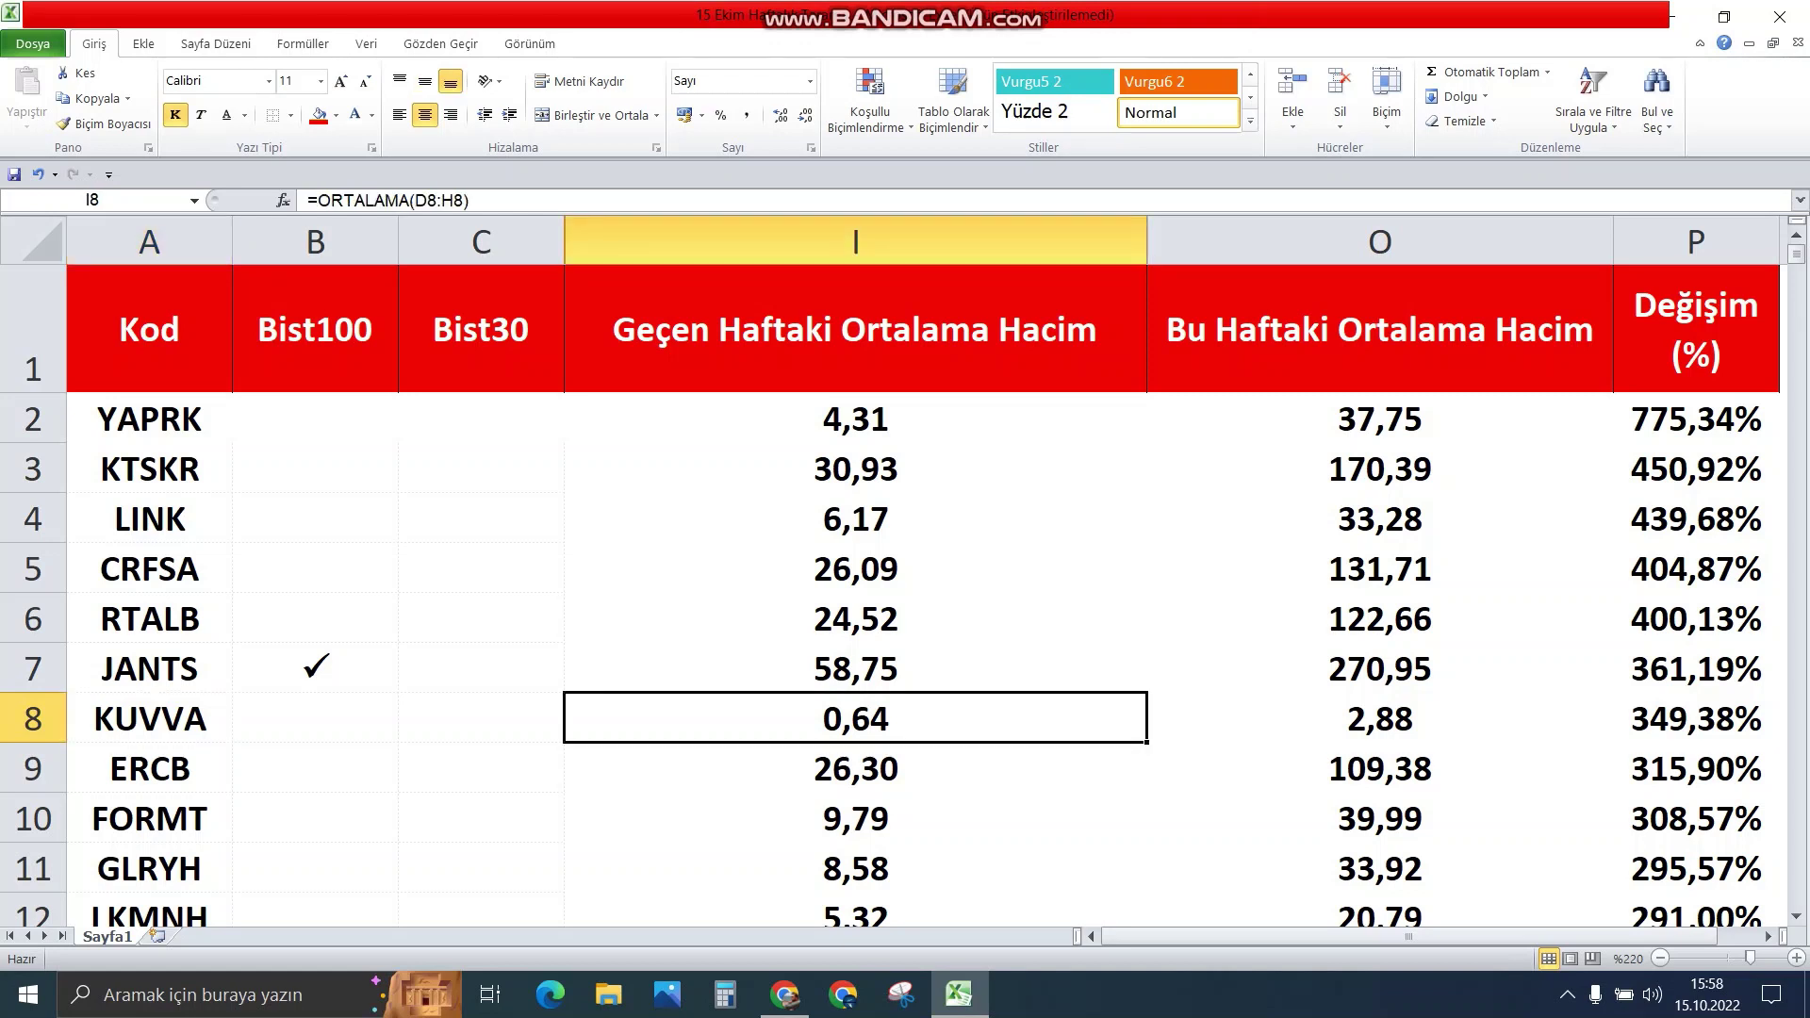
click(1379, 718)
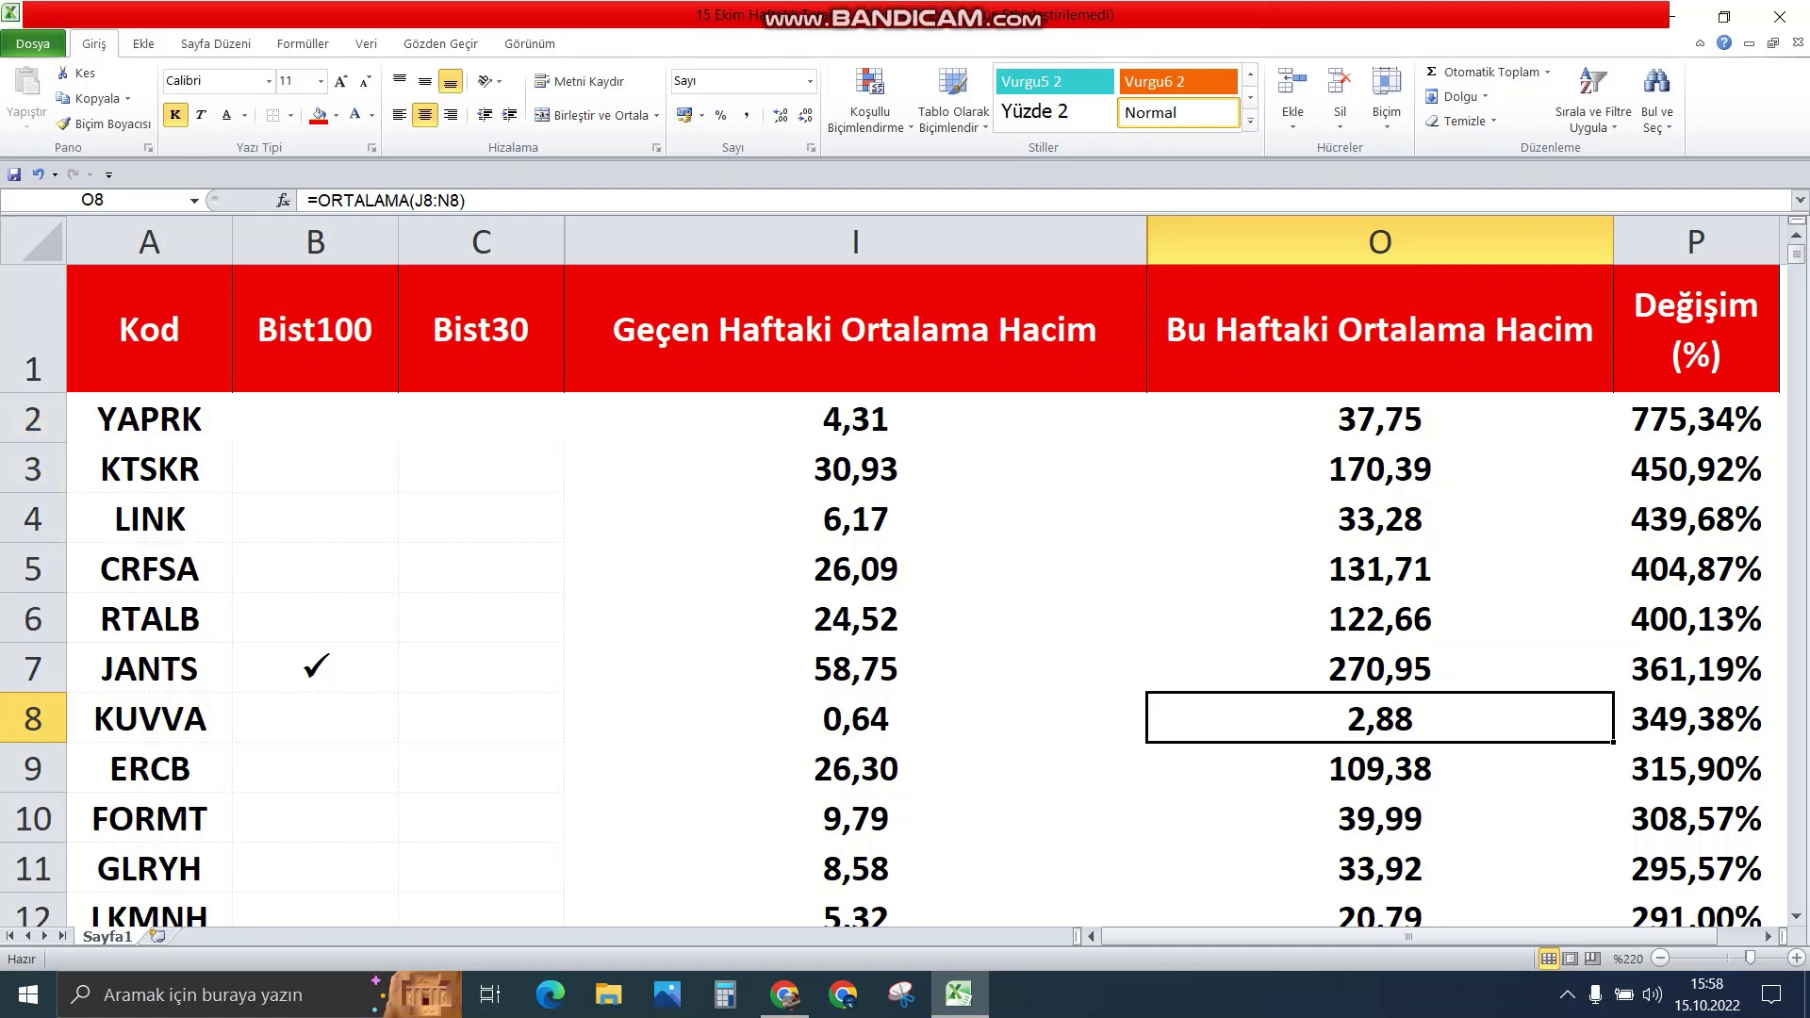
scroll(905, 566, down, 4)
scroll(906, 566, up, 4)
Sort the table by Değişim (%) from smallest to largest, and return it to largest-to-smallest order.
click(1678, 344)
right_click(1678, 345)
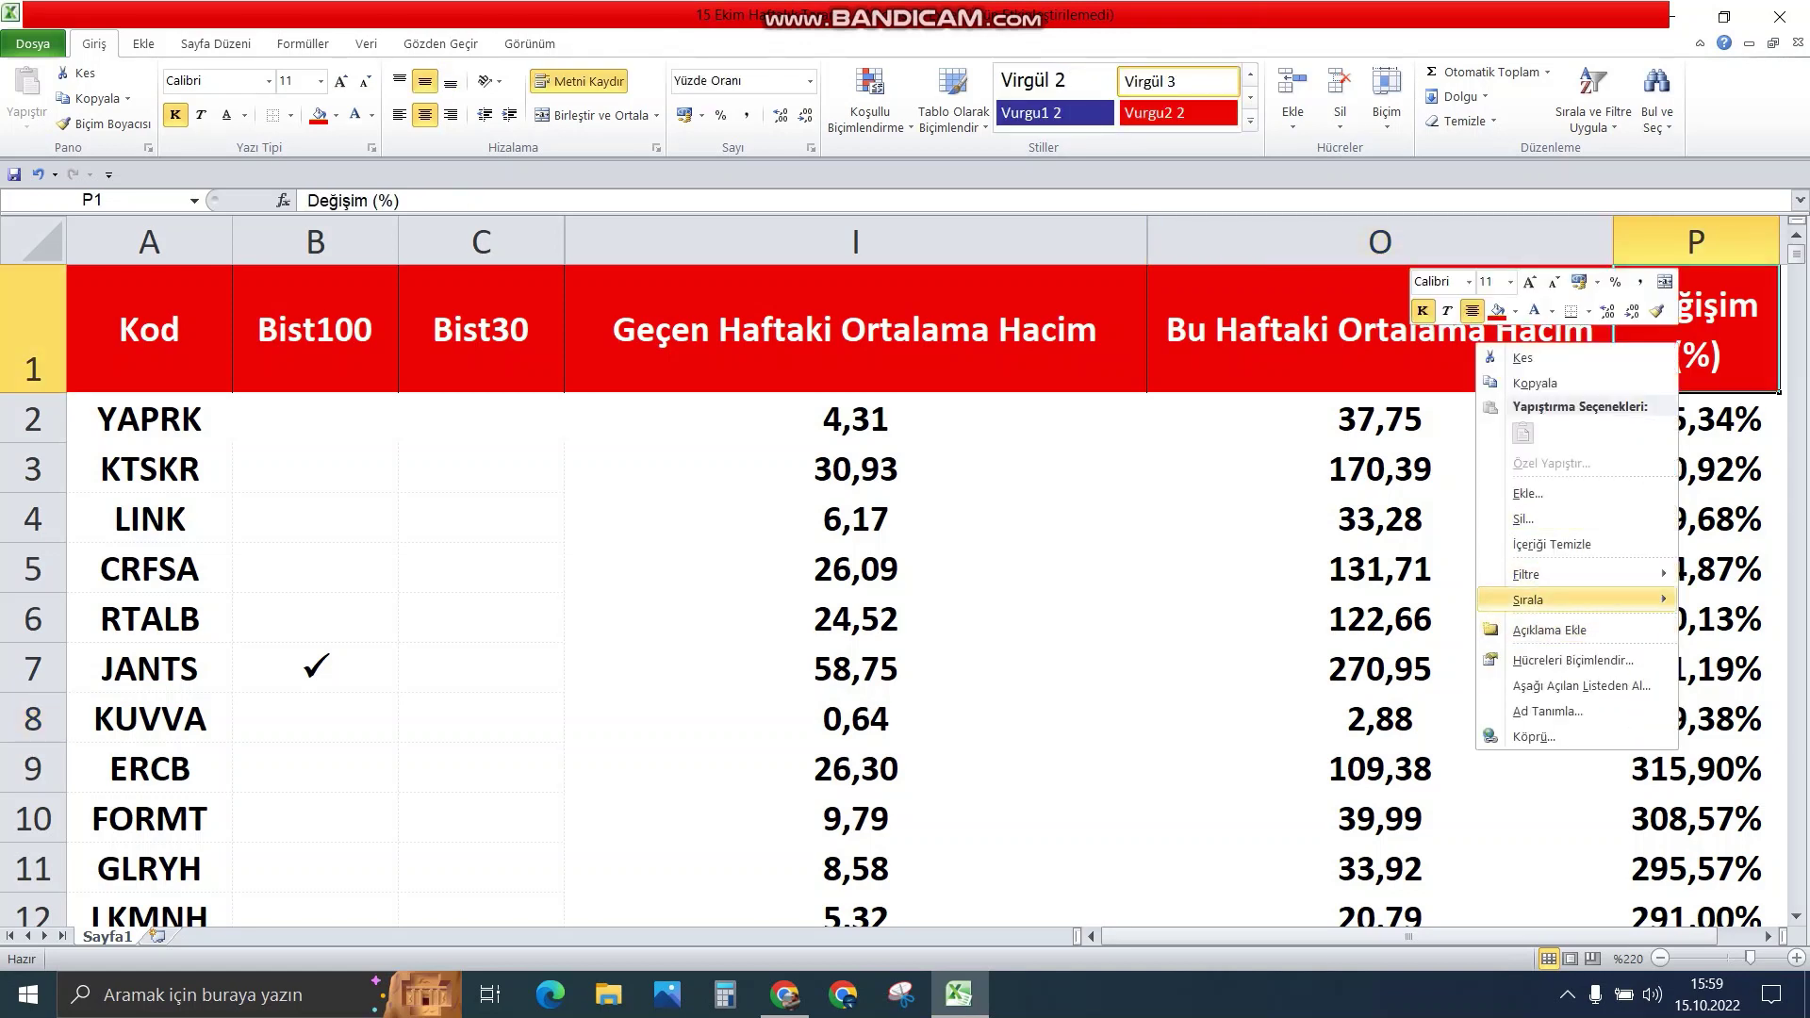
mouse_move(1603, 599)
click(1298, 602)
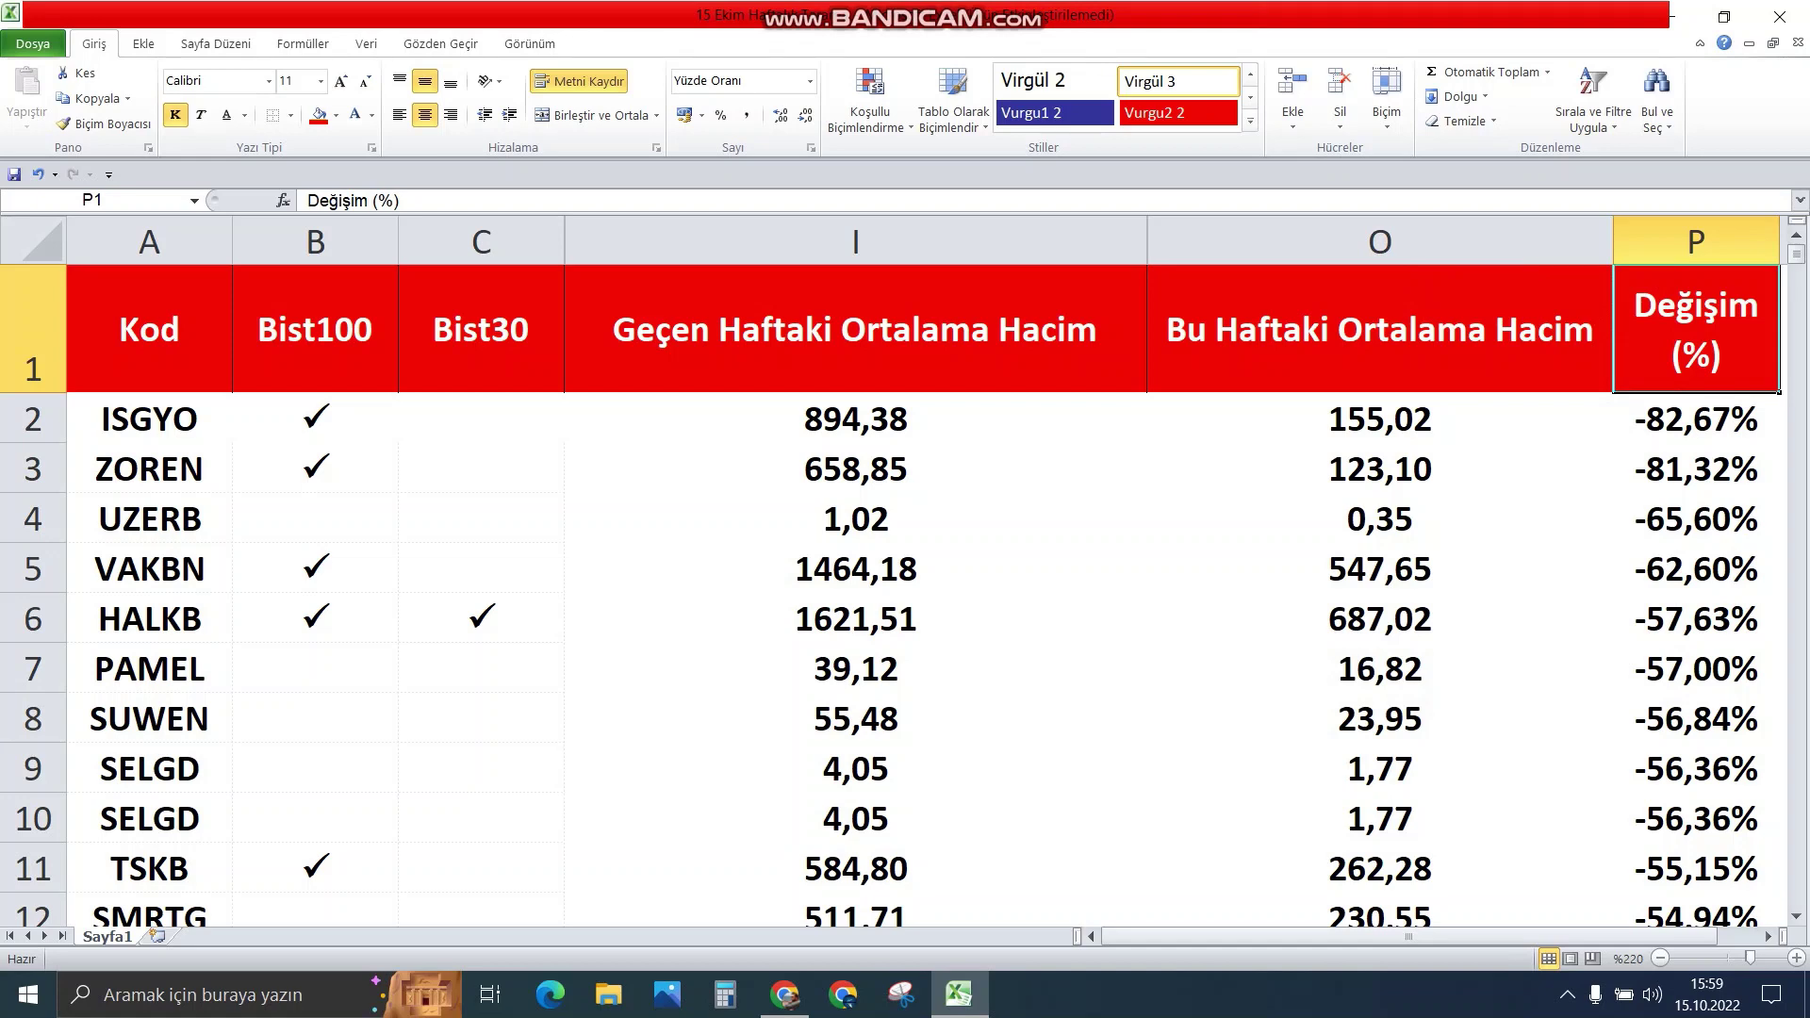
right_click(1693, 367)
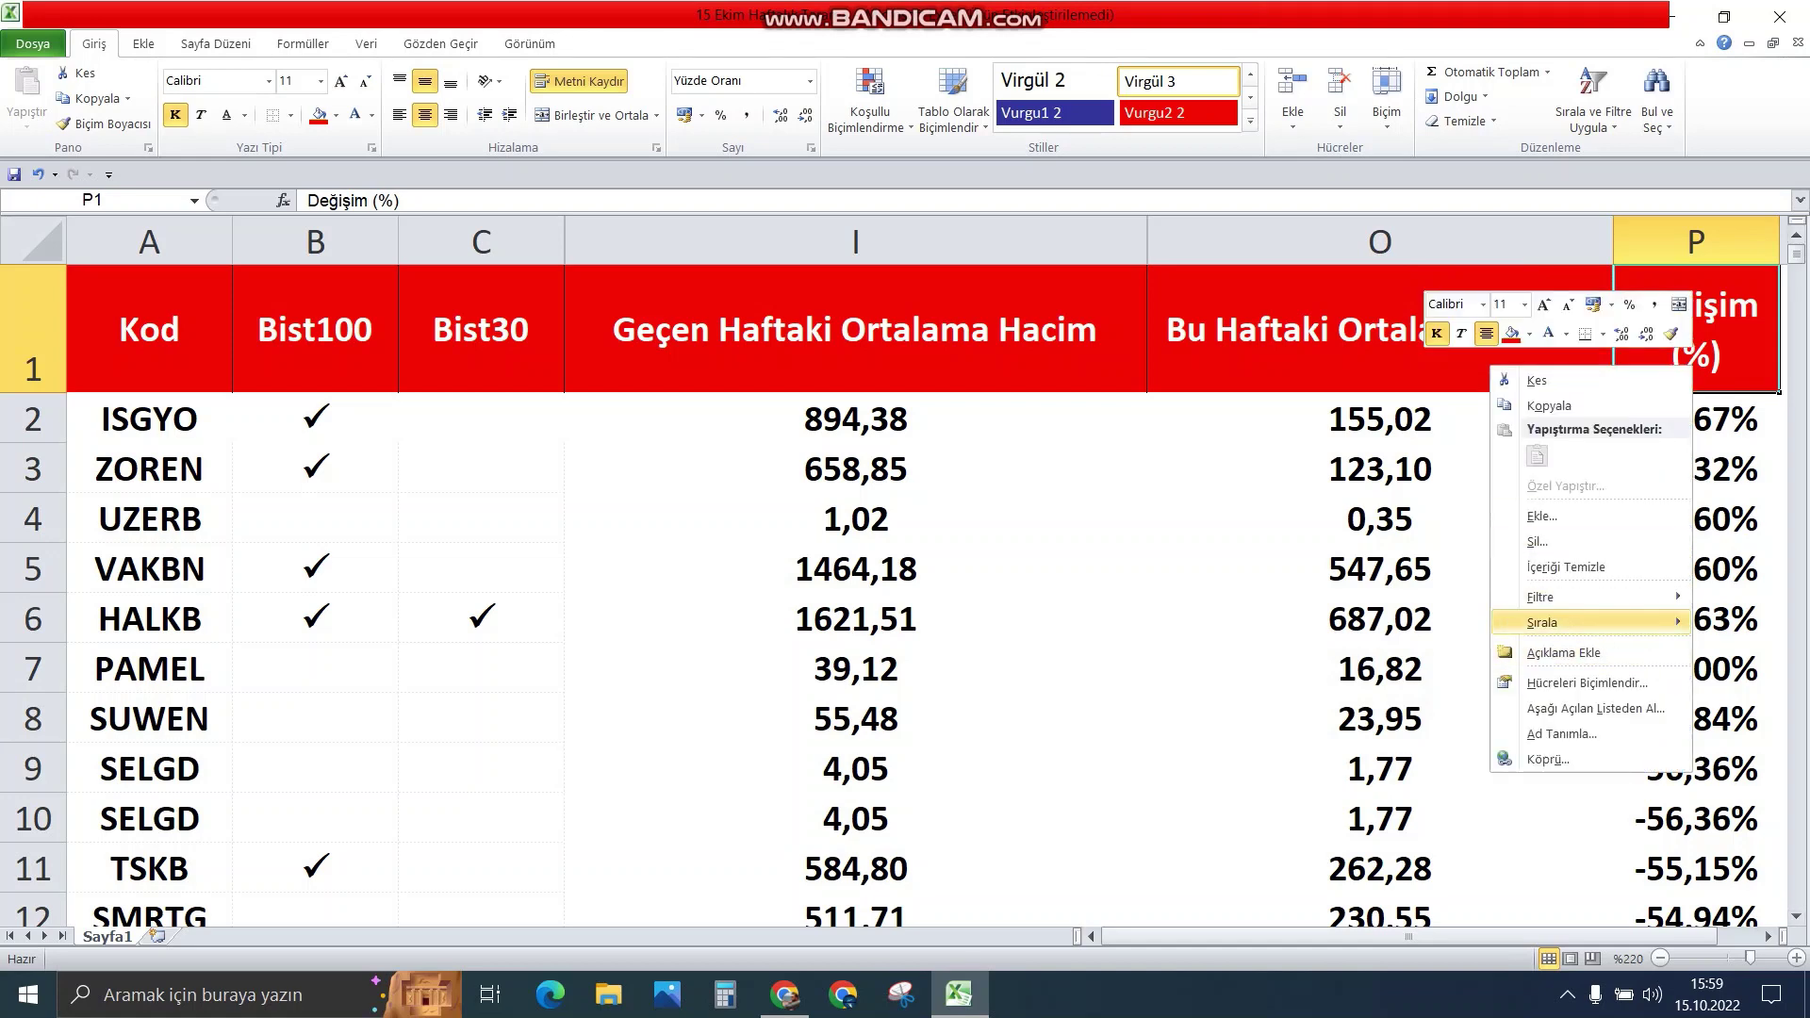
mouse_move(1593, 622)
click(1320, 648)
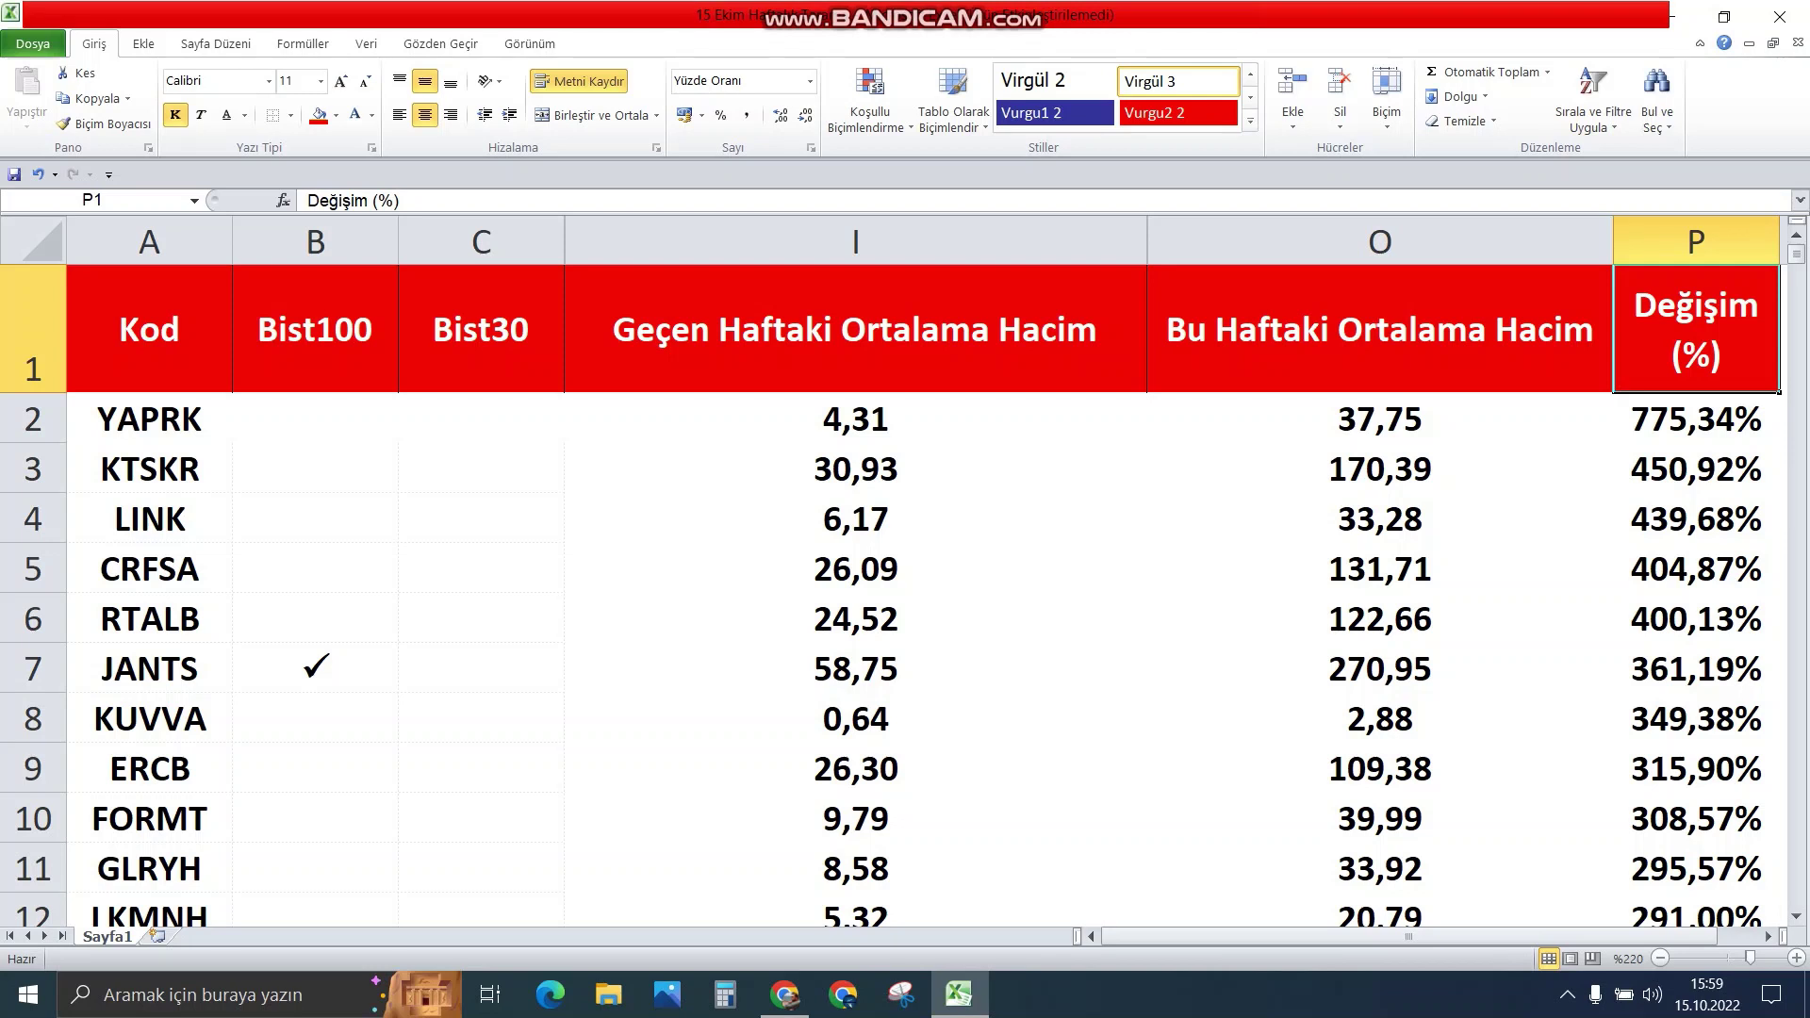
Pick the YAPRK row, switch to the TradingView chart in Chrome and load the symbol YAPRK.
click(149, 868)
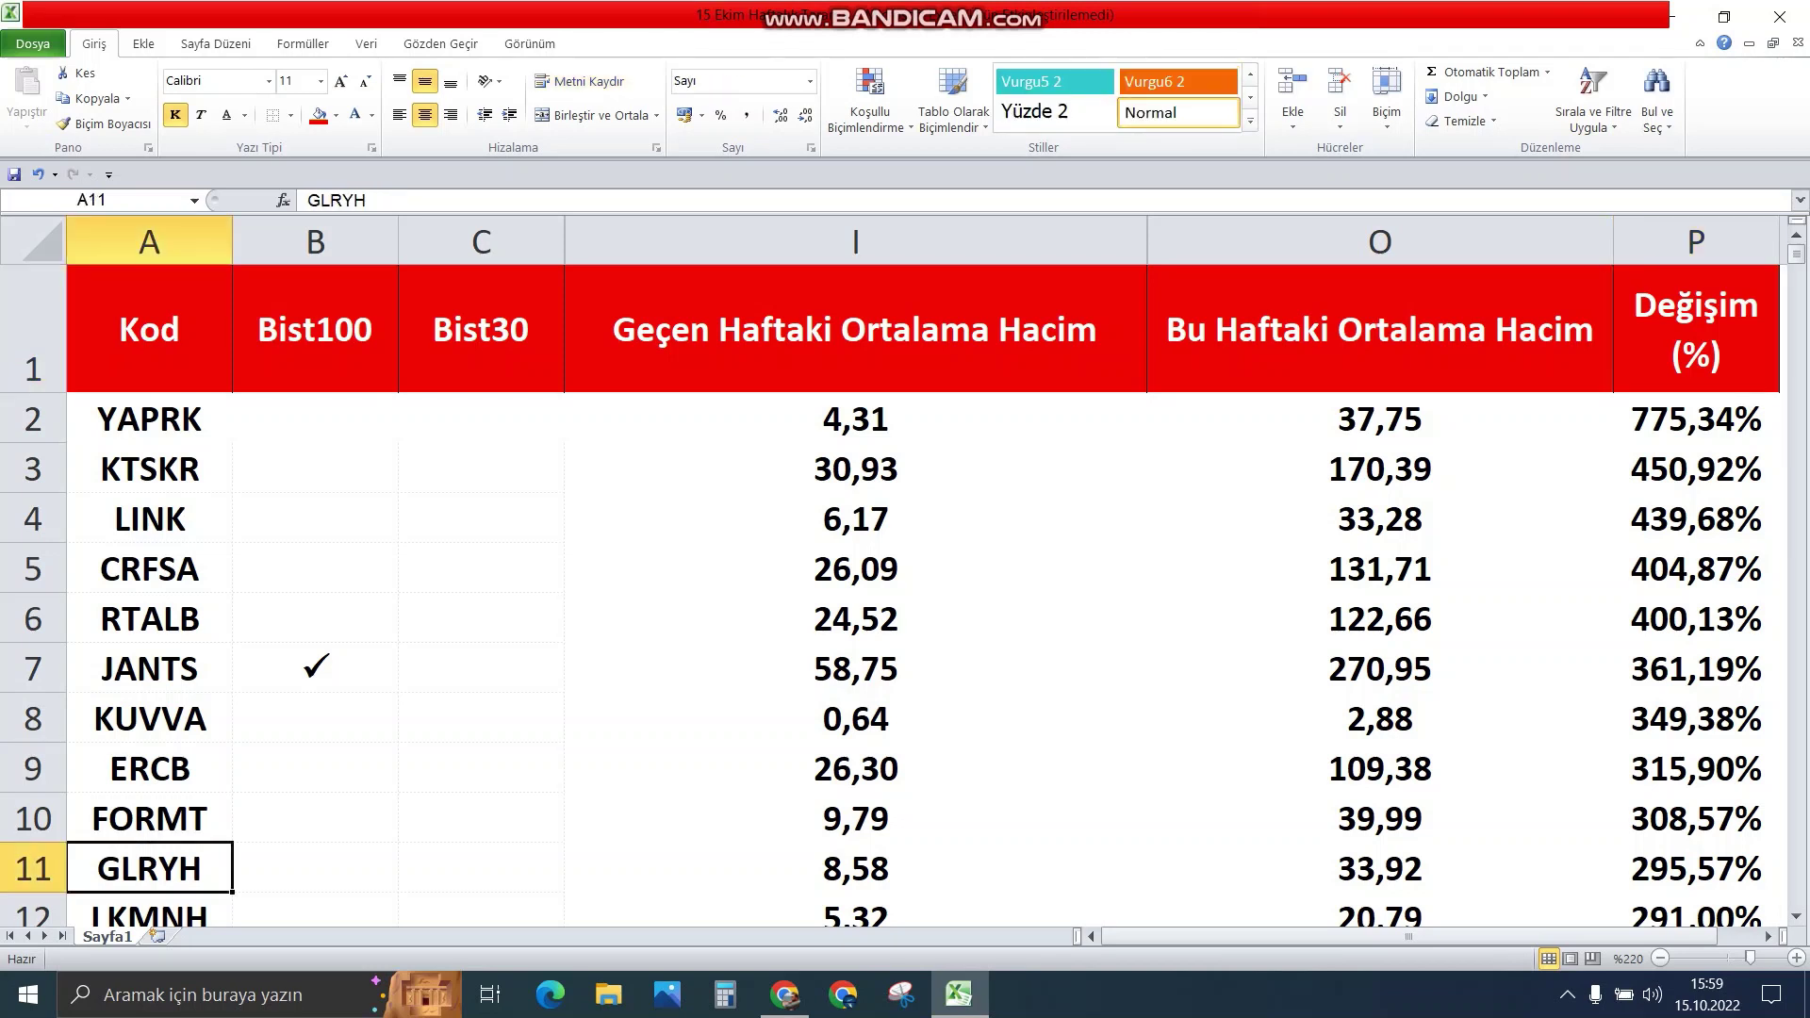
click(149, 418)
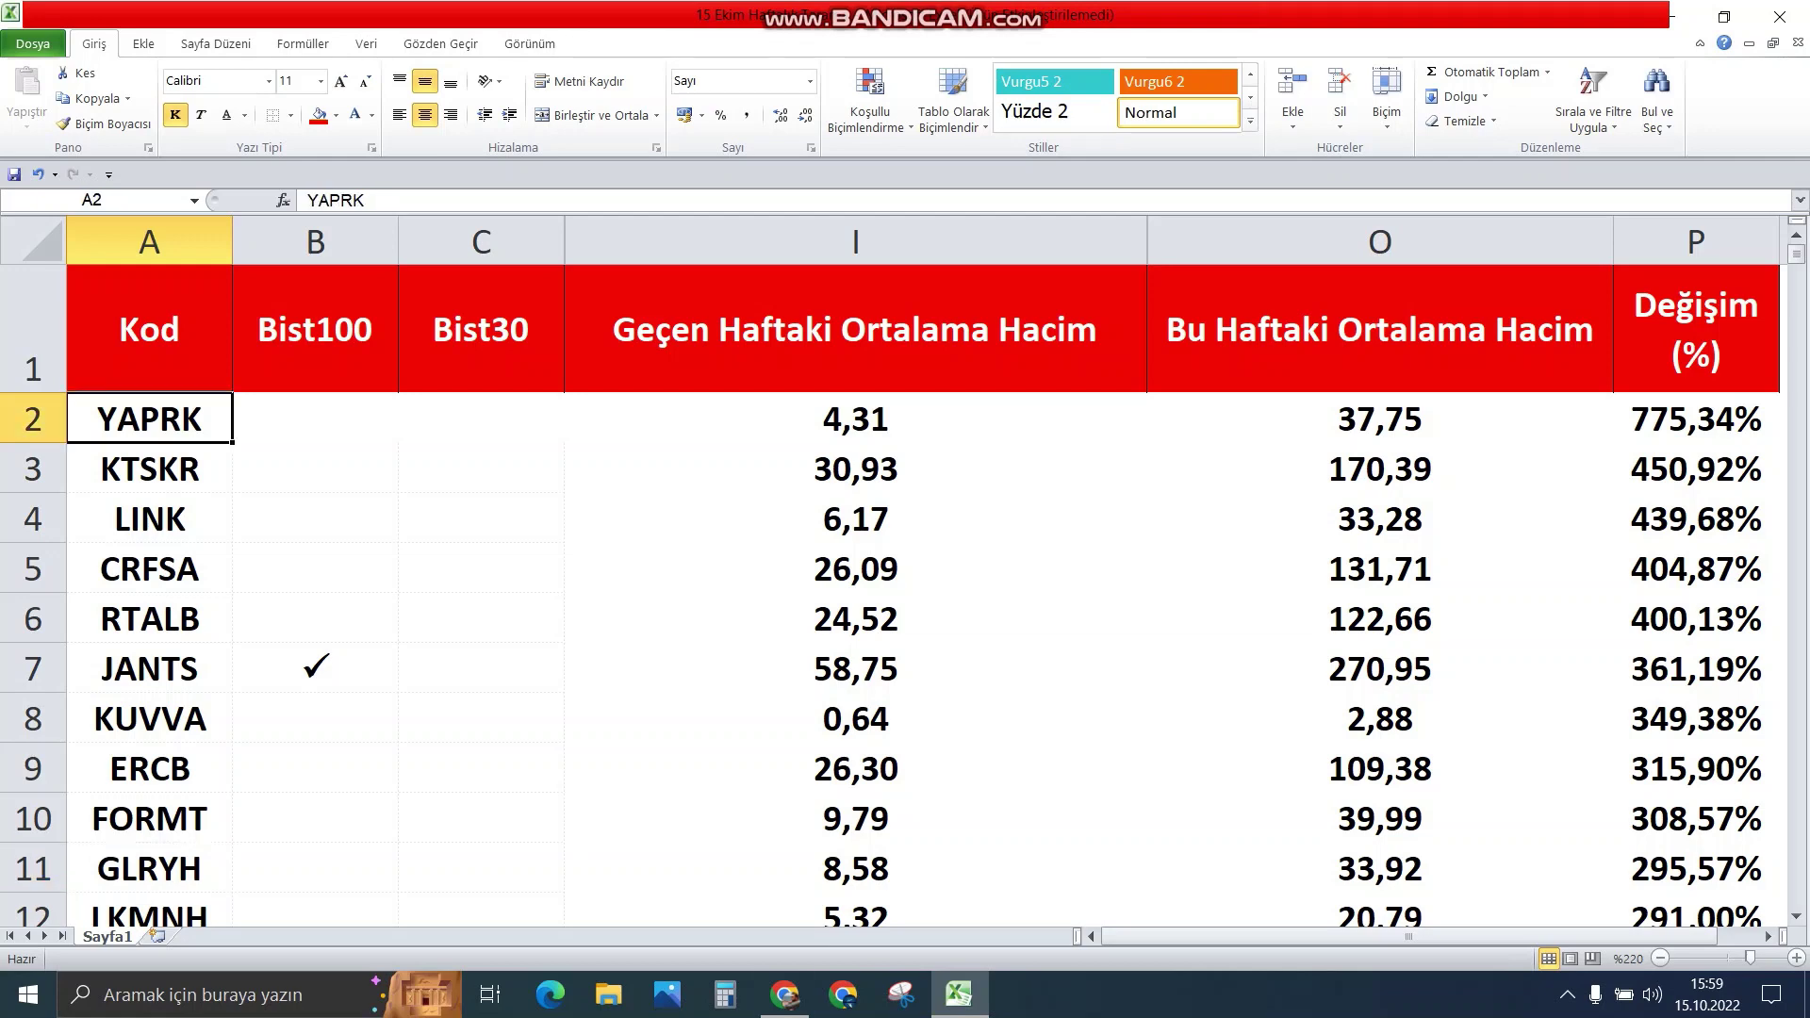
click(783, 995)
text(YAPRK)
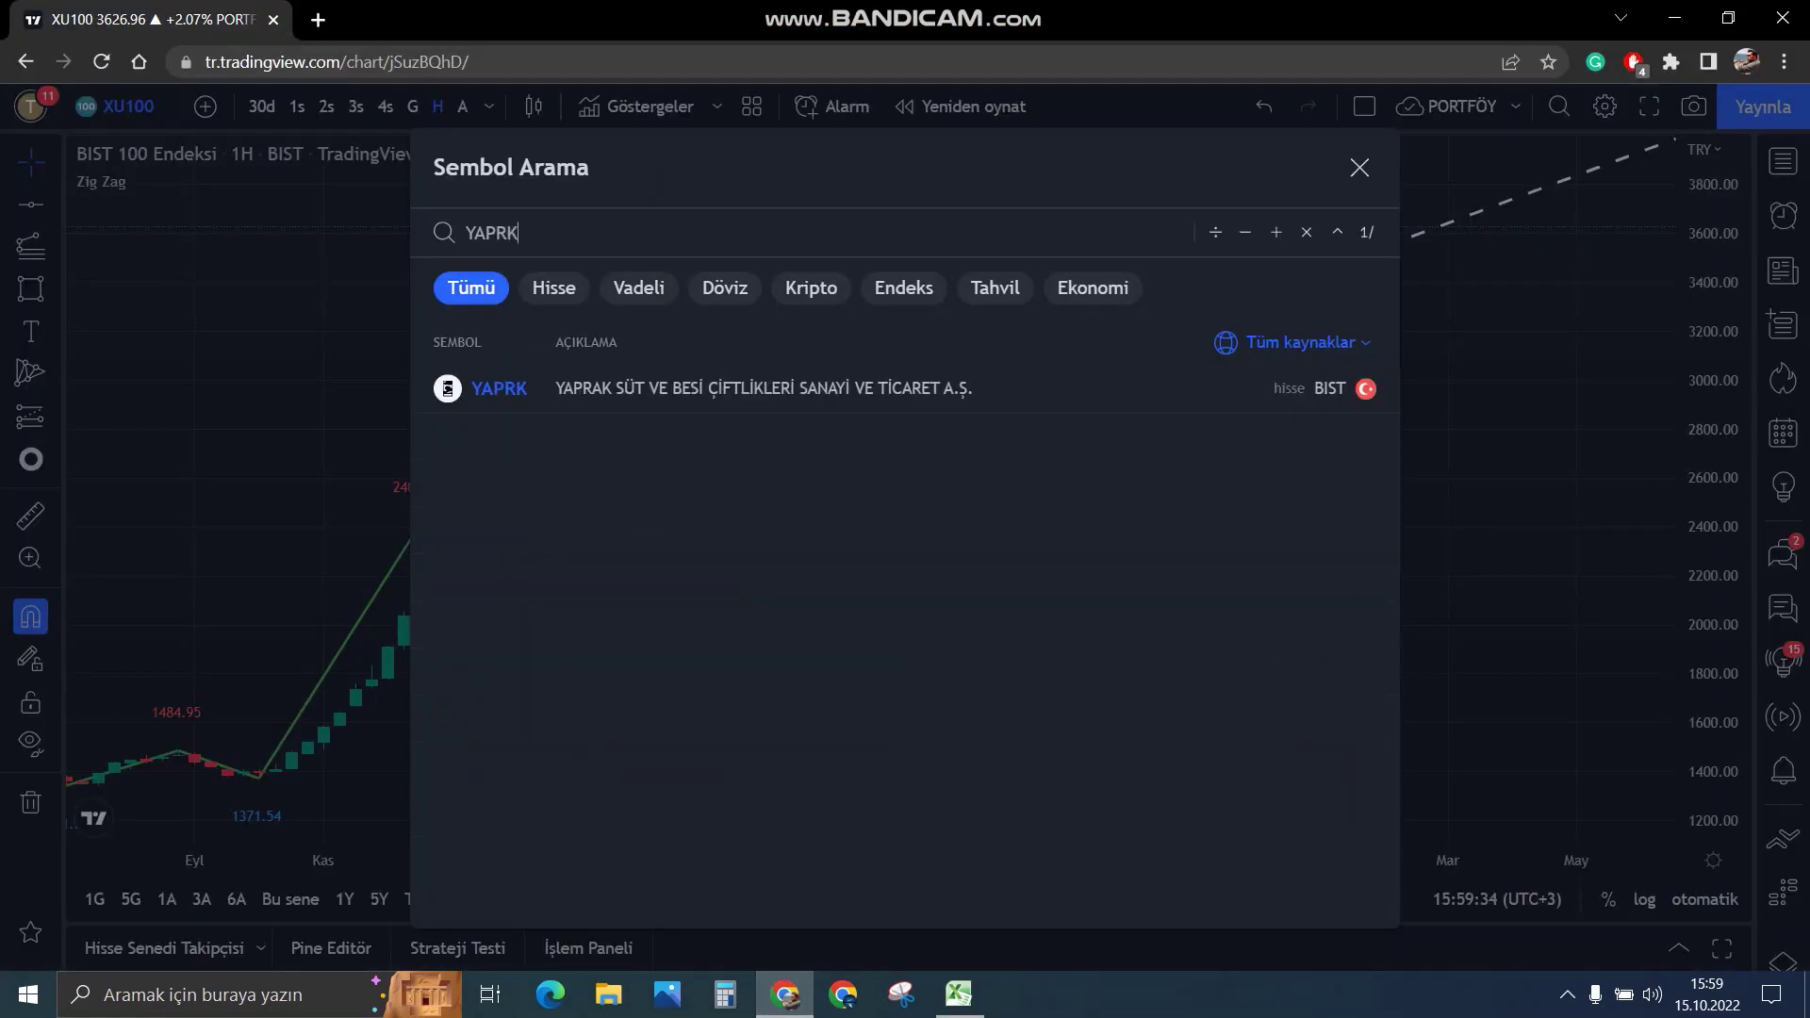
key(Return)
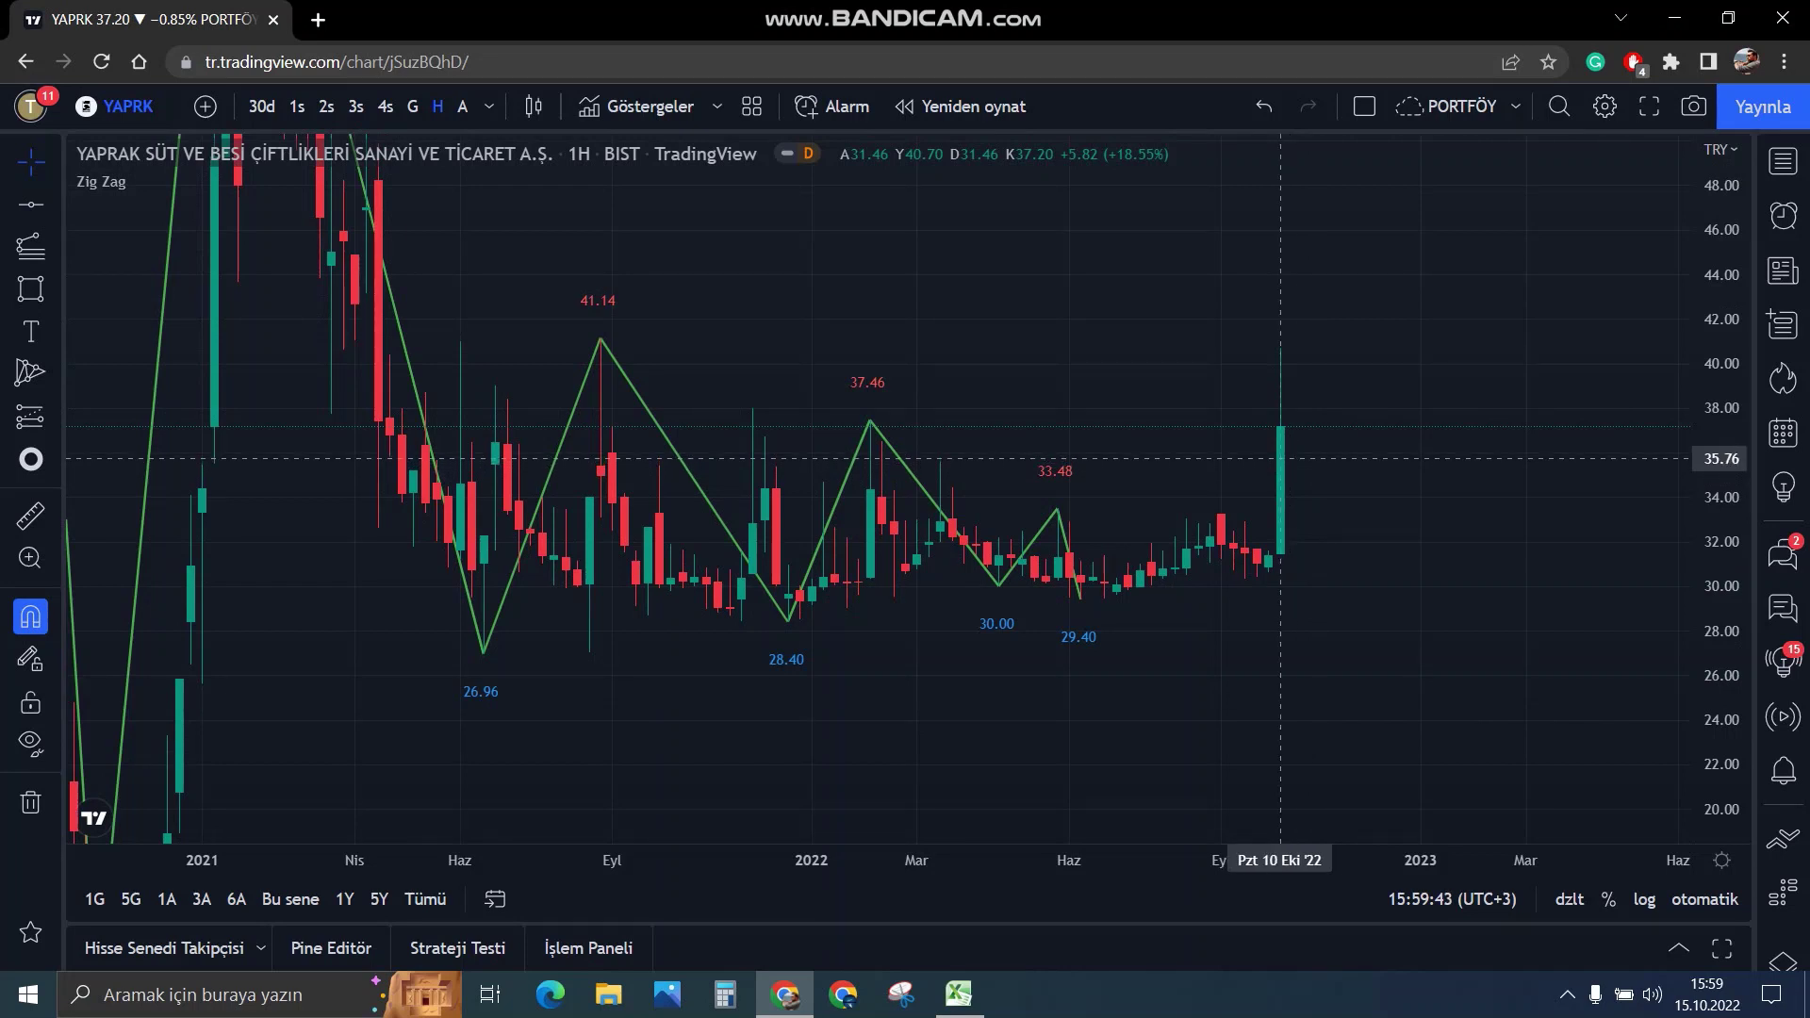
Draw a triangle pattern on the YAPRK chart through the zigzag points 26.96, 41.14, 28.40 and 37.46.
scroll(1452, 500, right, 3)
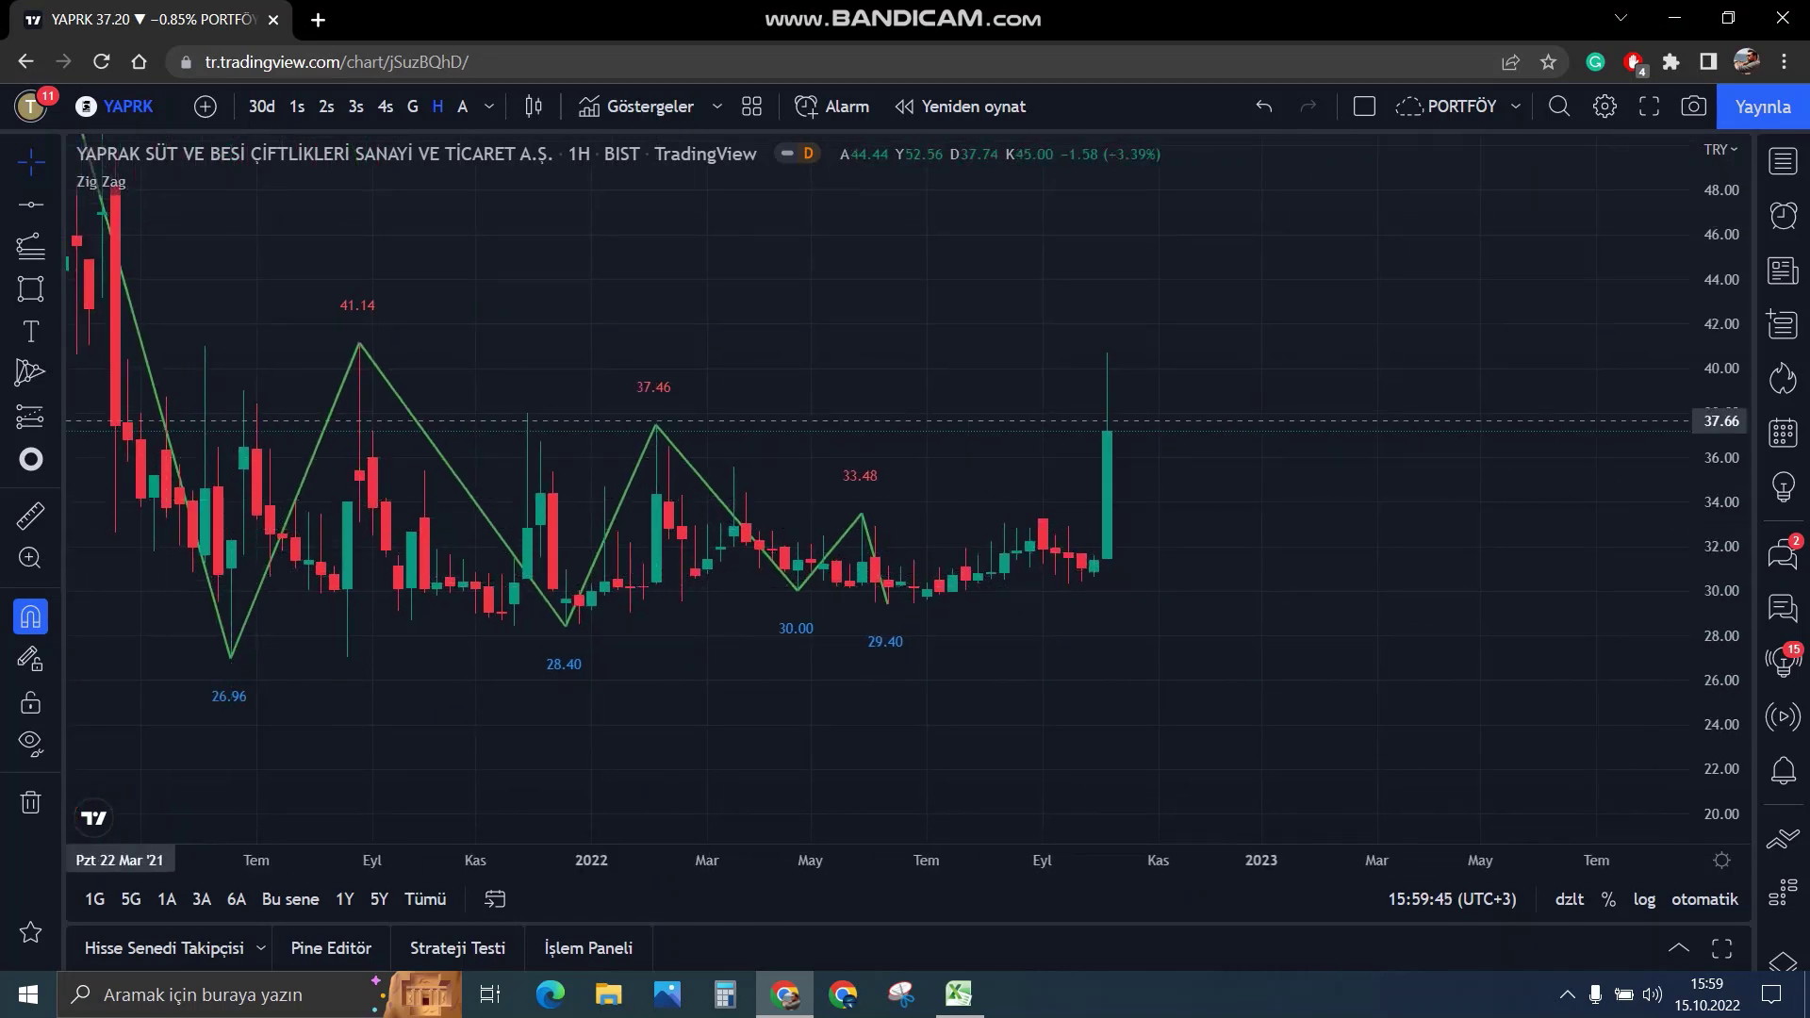
click(30, 373)
click(231, 659)
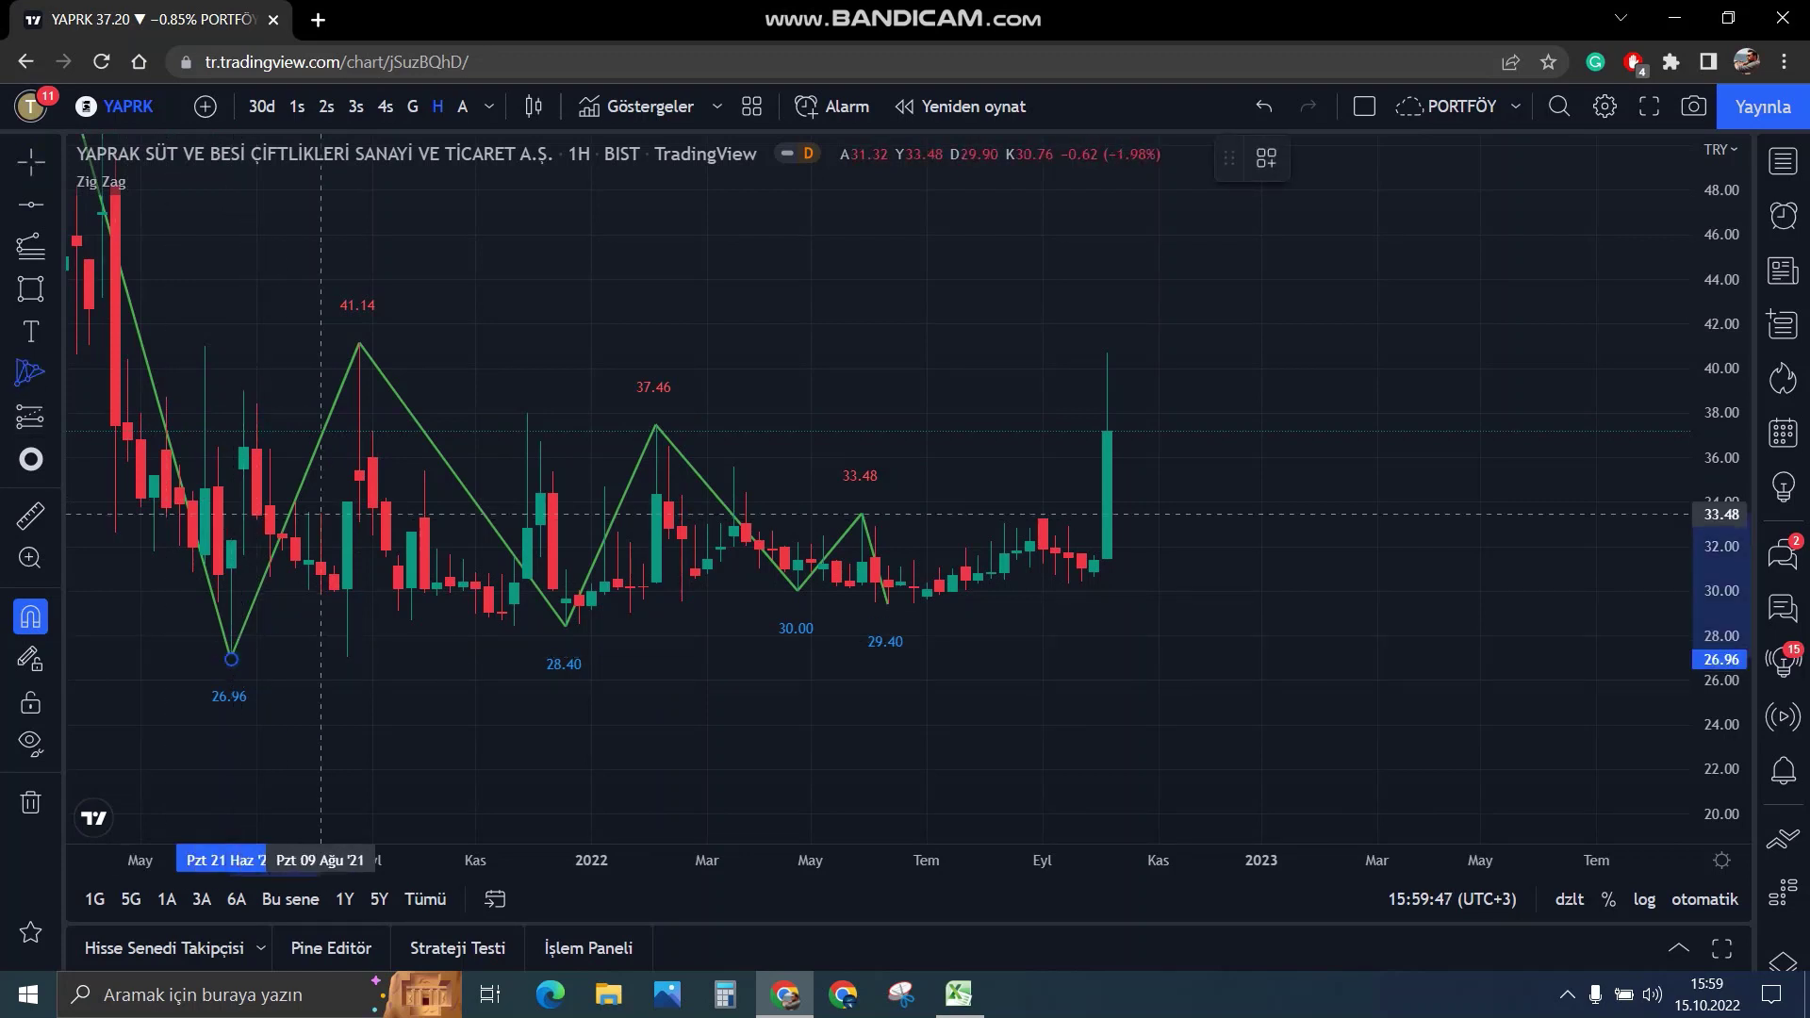
click(359, 343)
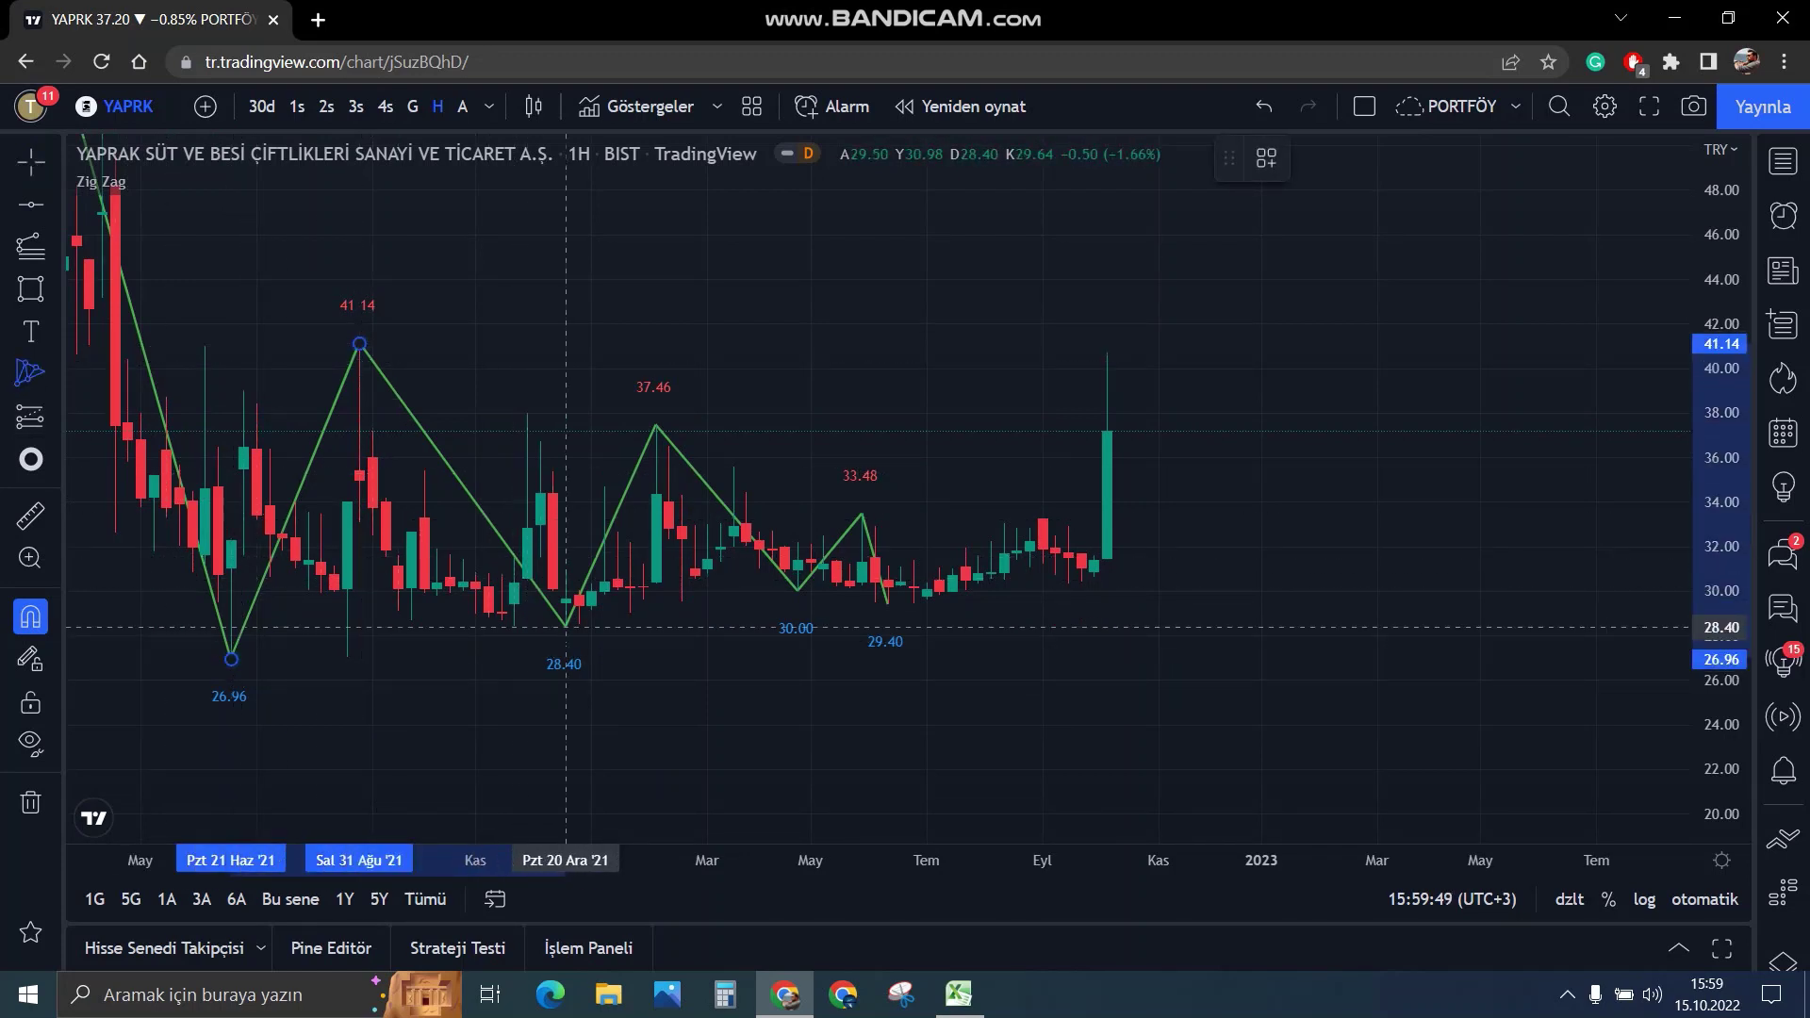
click(566, 627)
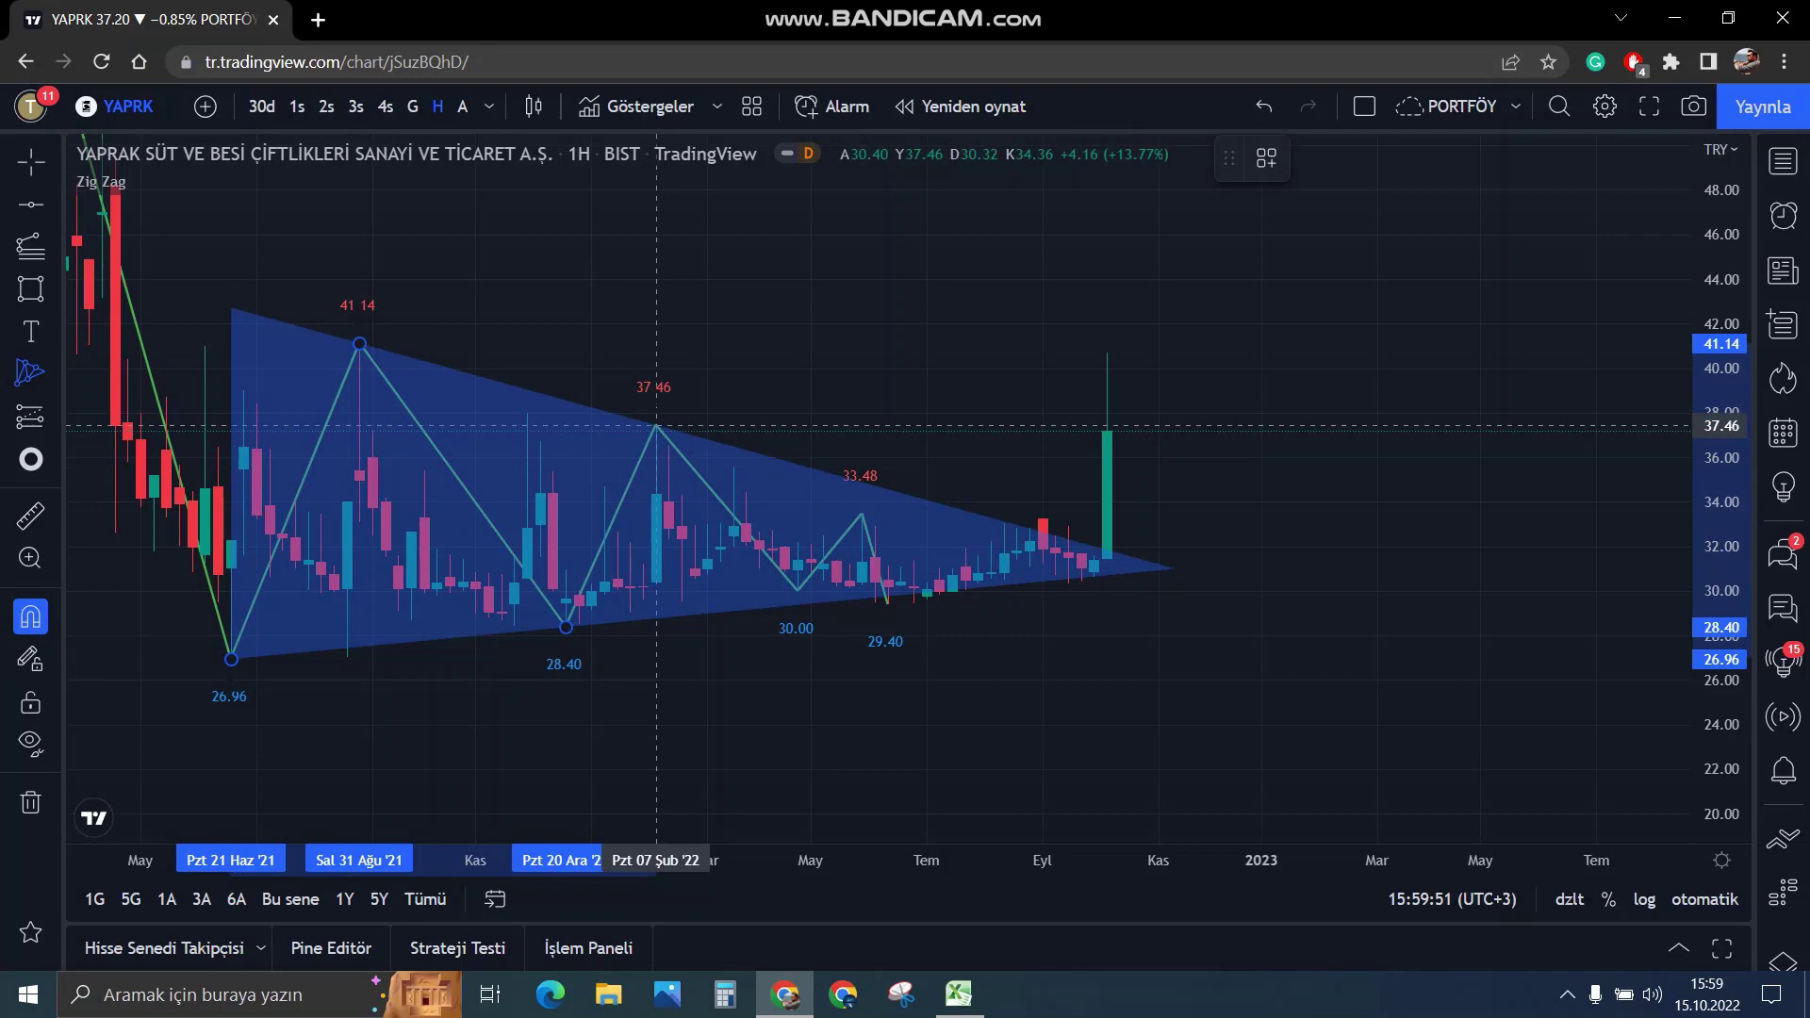
click(657, 426)
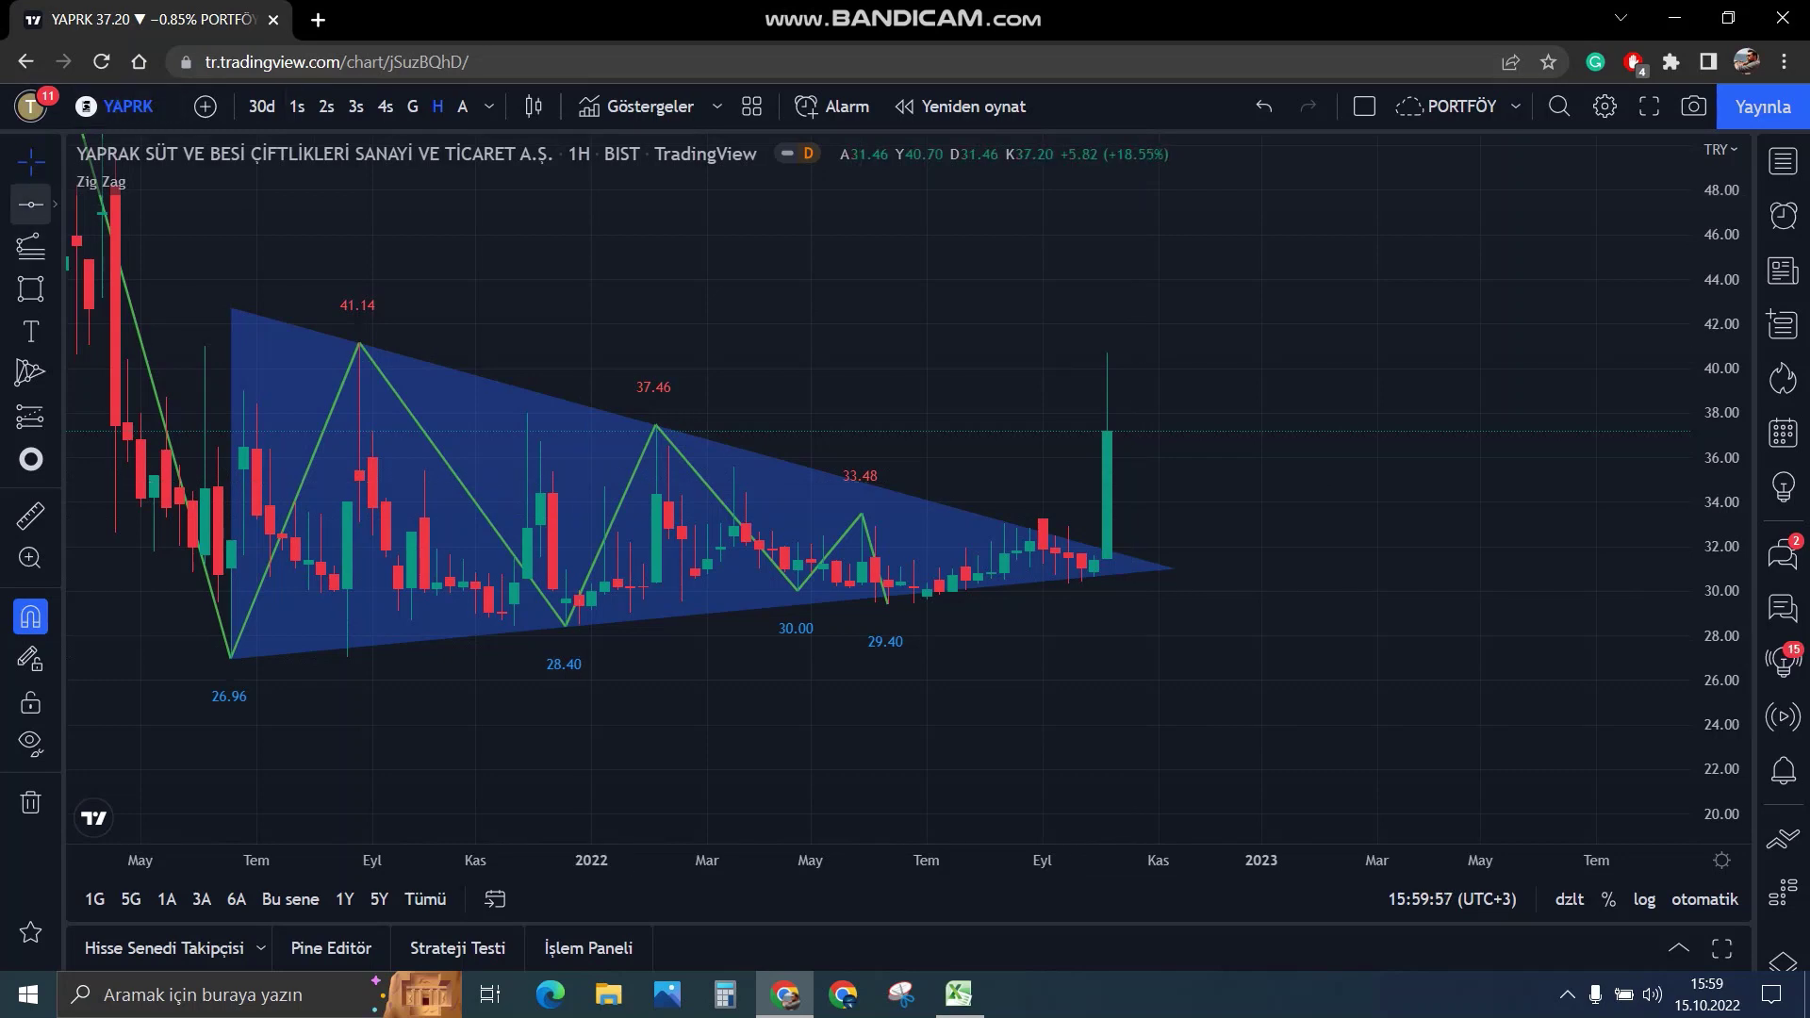
Draw a vertical arrow along the triangle's wide edge from the 26.96 low up to about 42.96.
click(54, 204)
click(104, 251)
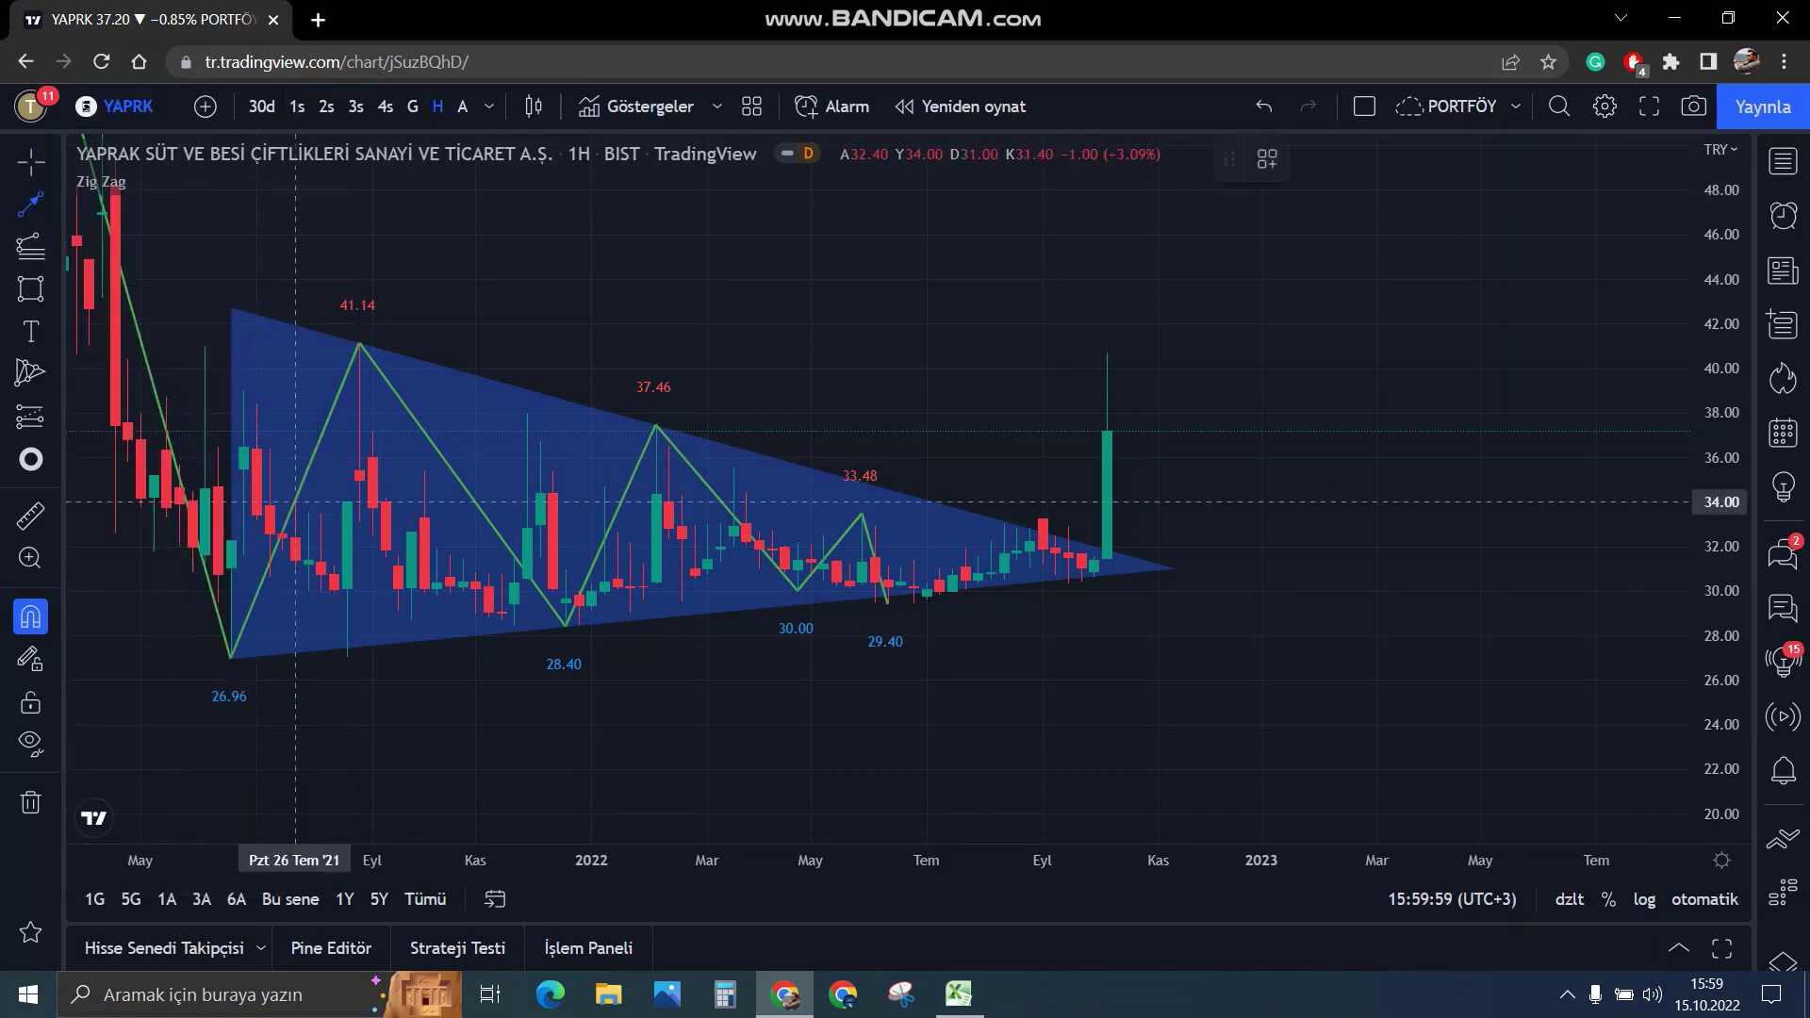
drag(231, 659, 231, 303)
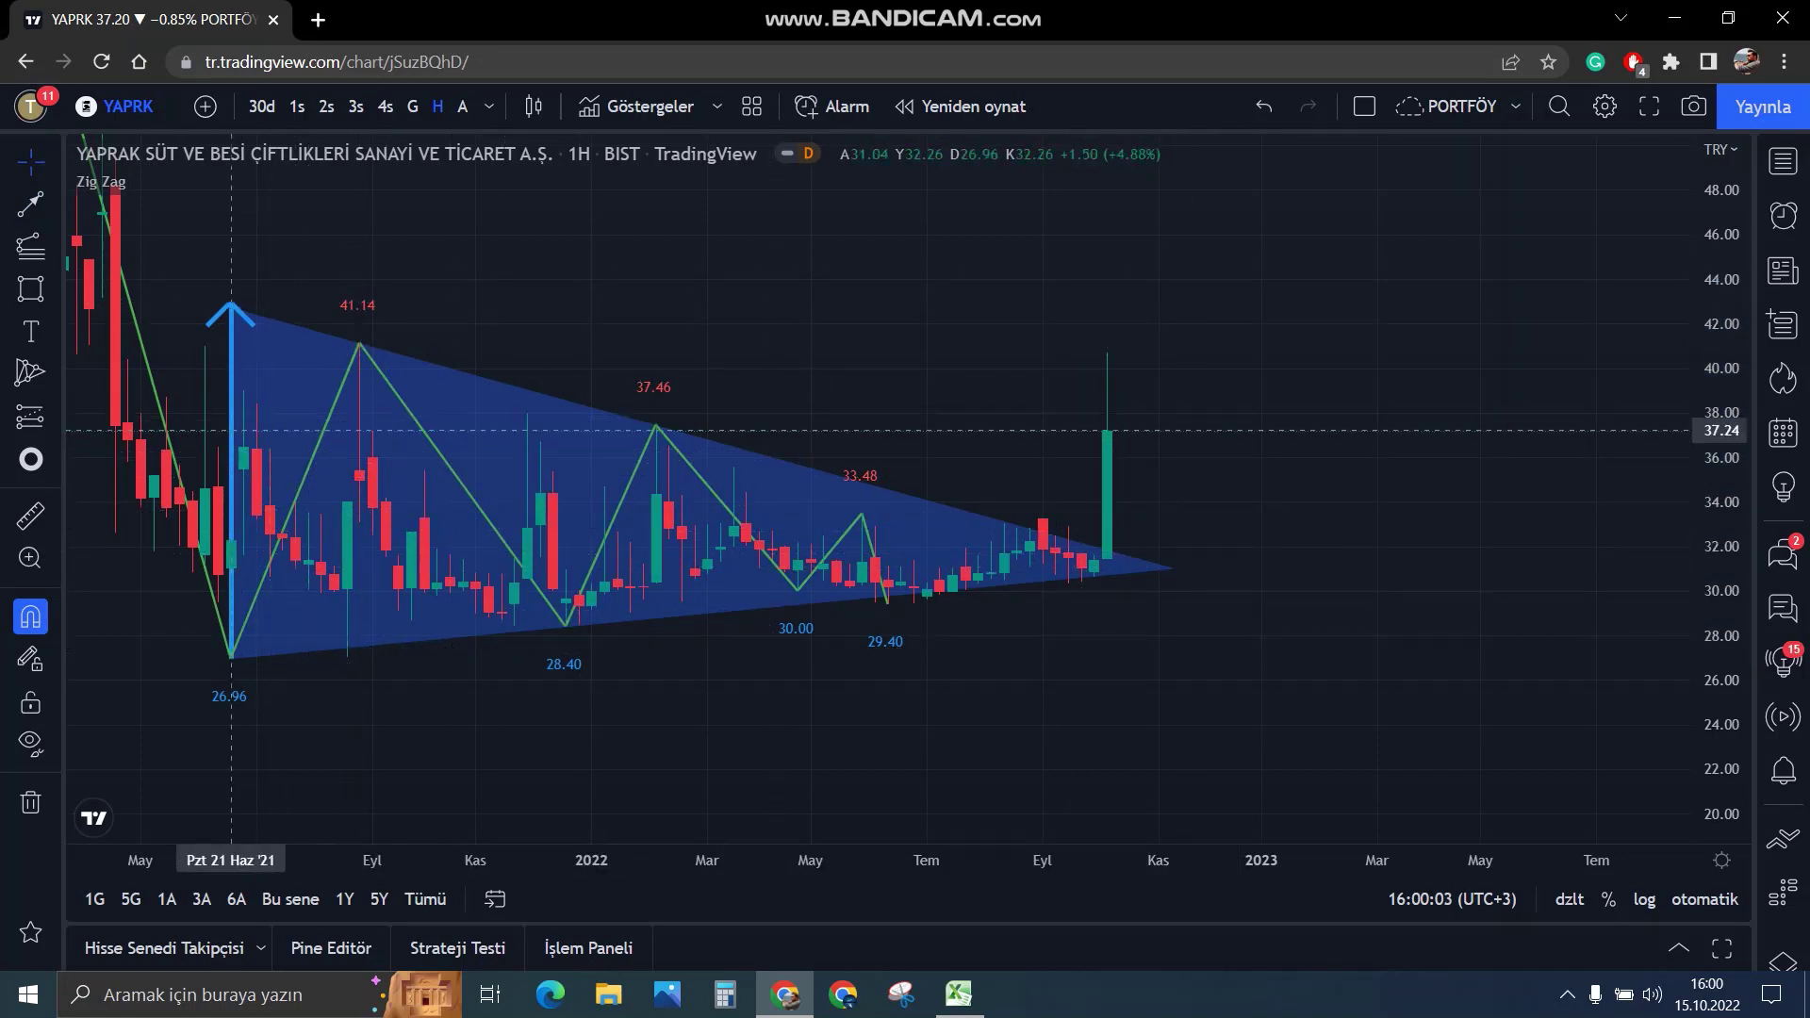
Duplicate the vertical arrow and place the copy on the 10 October 2022 candle, rising from the triangle's upper edge to about 48.02.
right_click(231, 404)
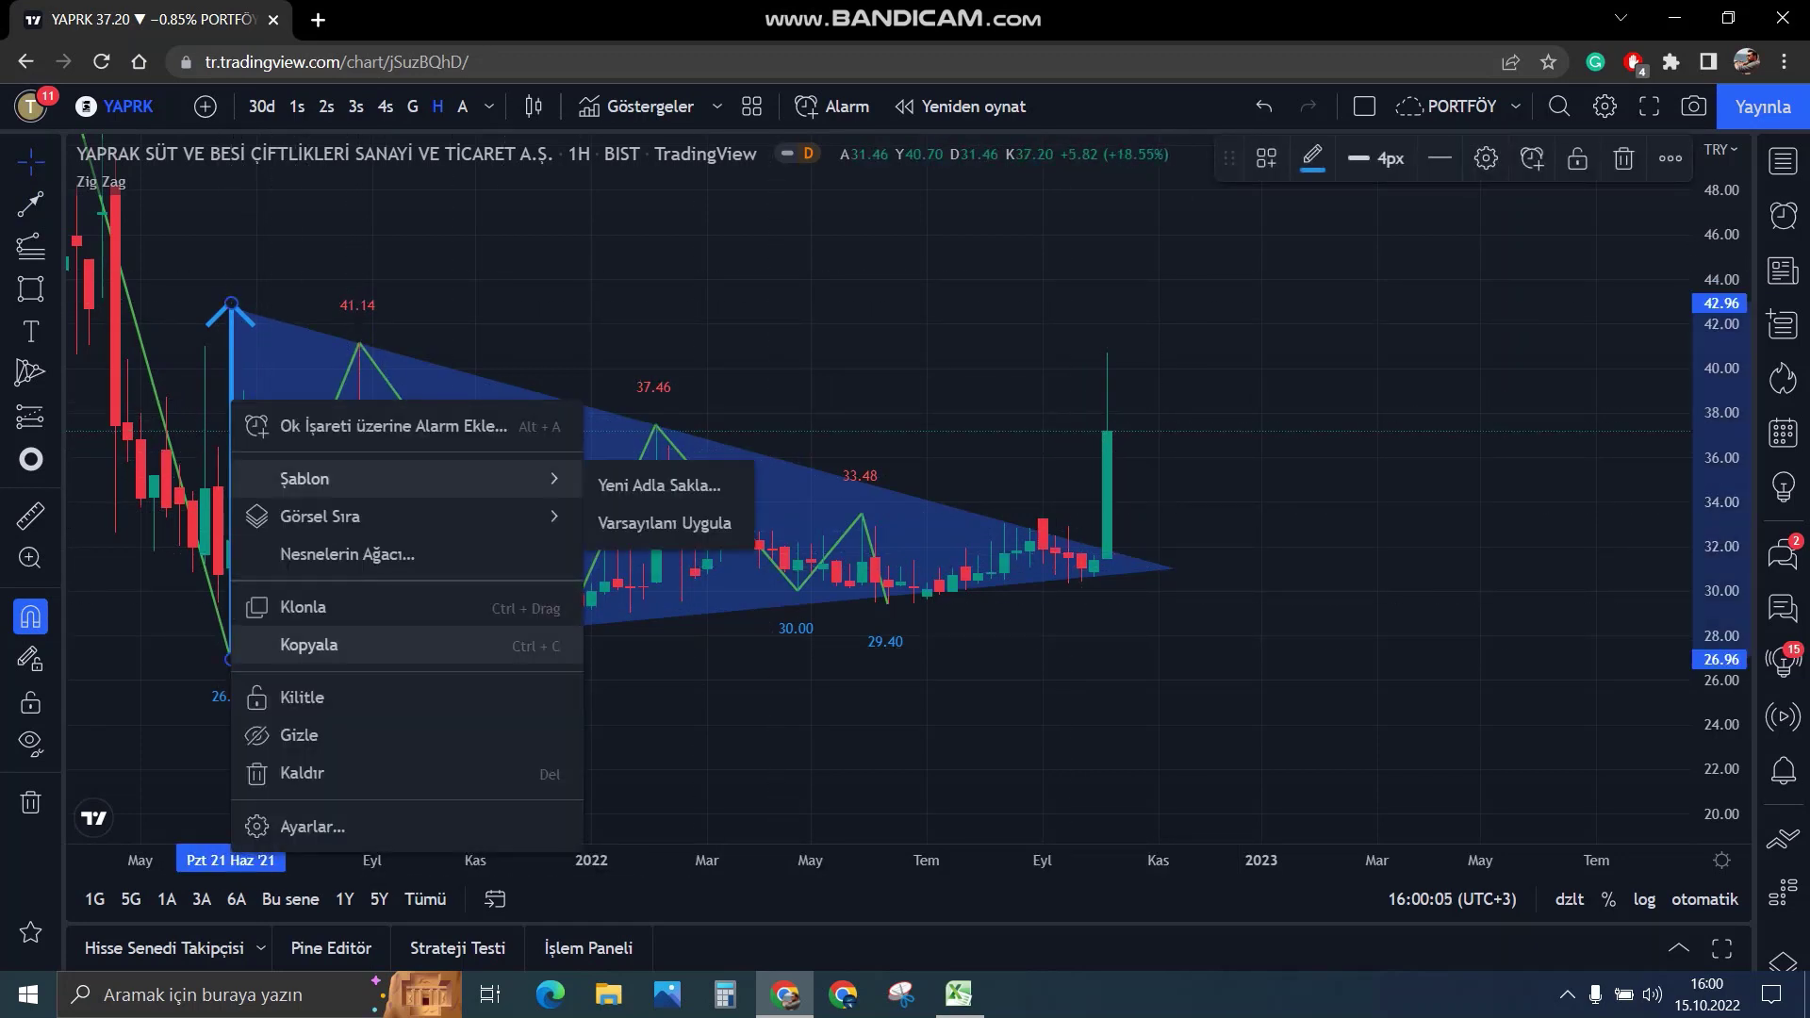
click(308, 645)
key(ctrl+v)
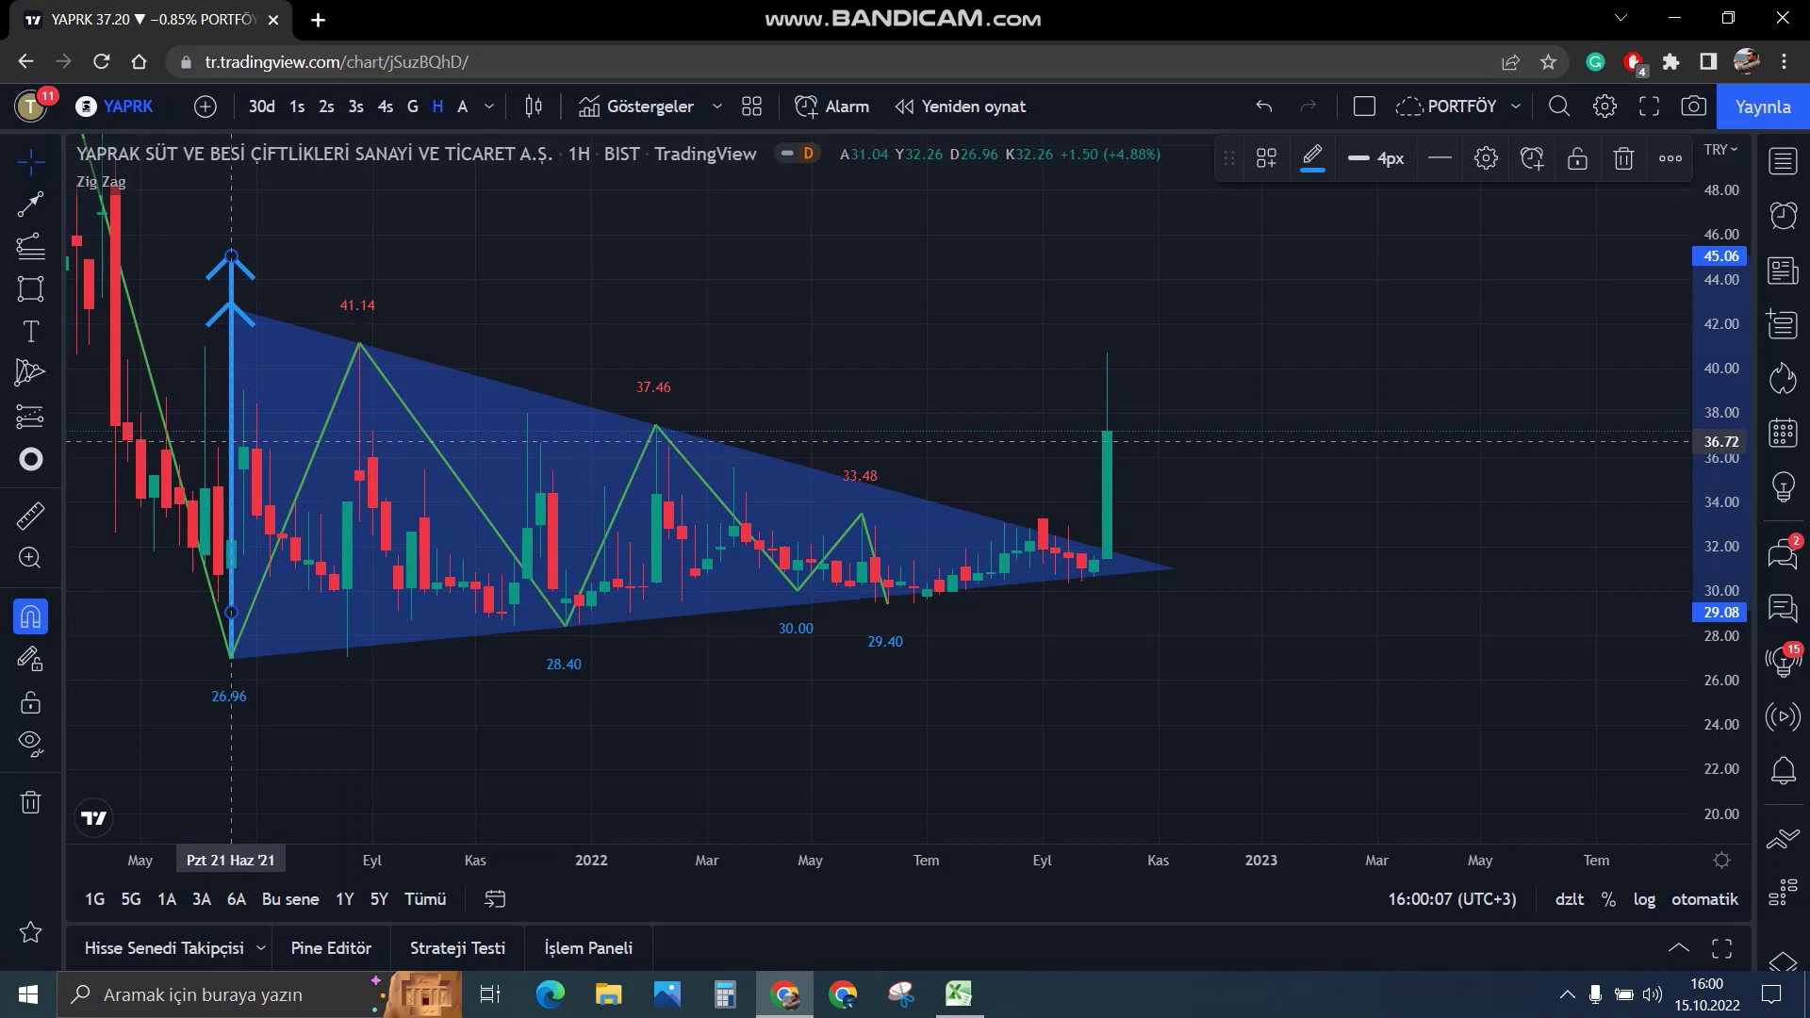
drag(231, 440, 1258, 476)
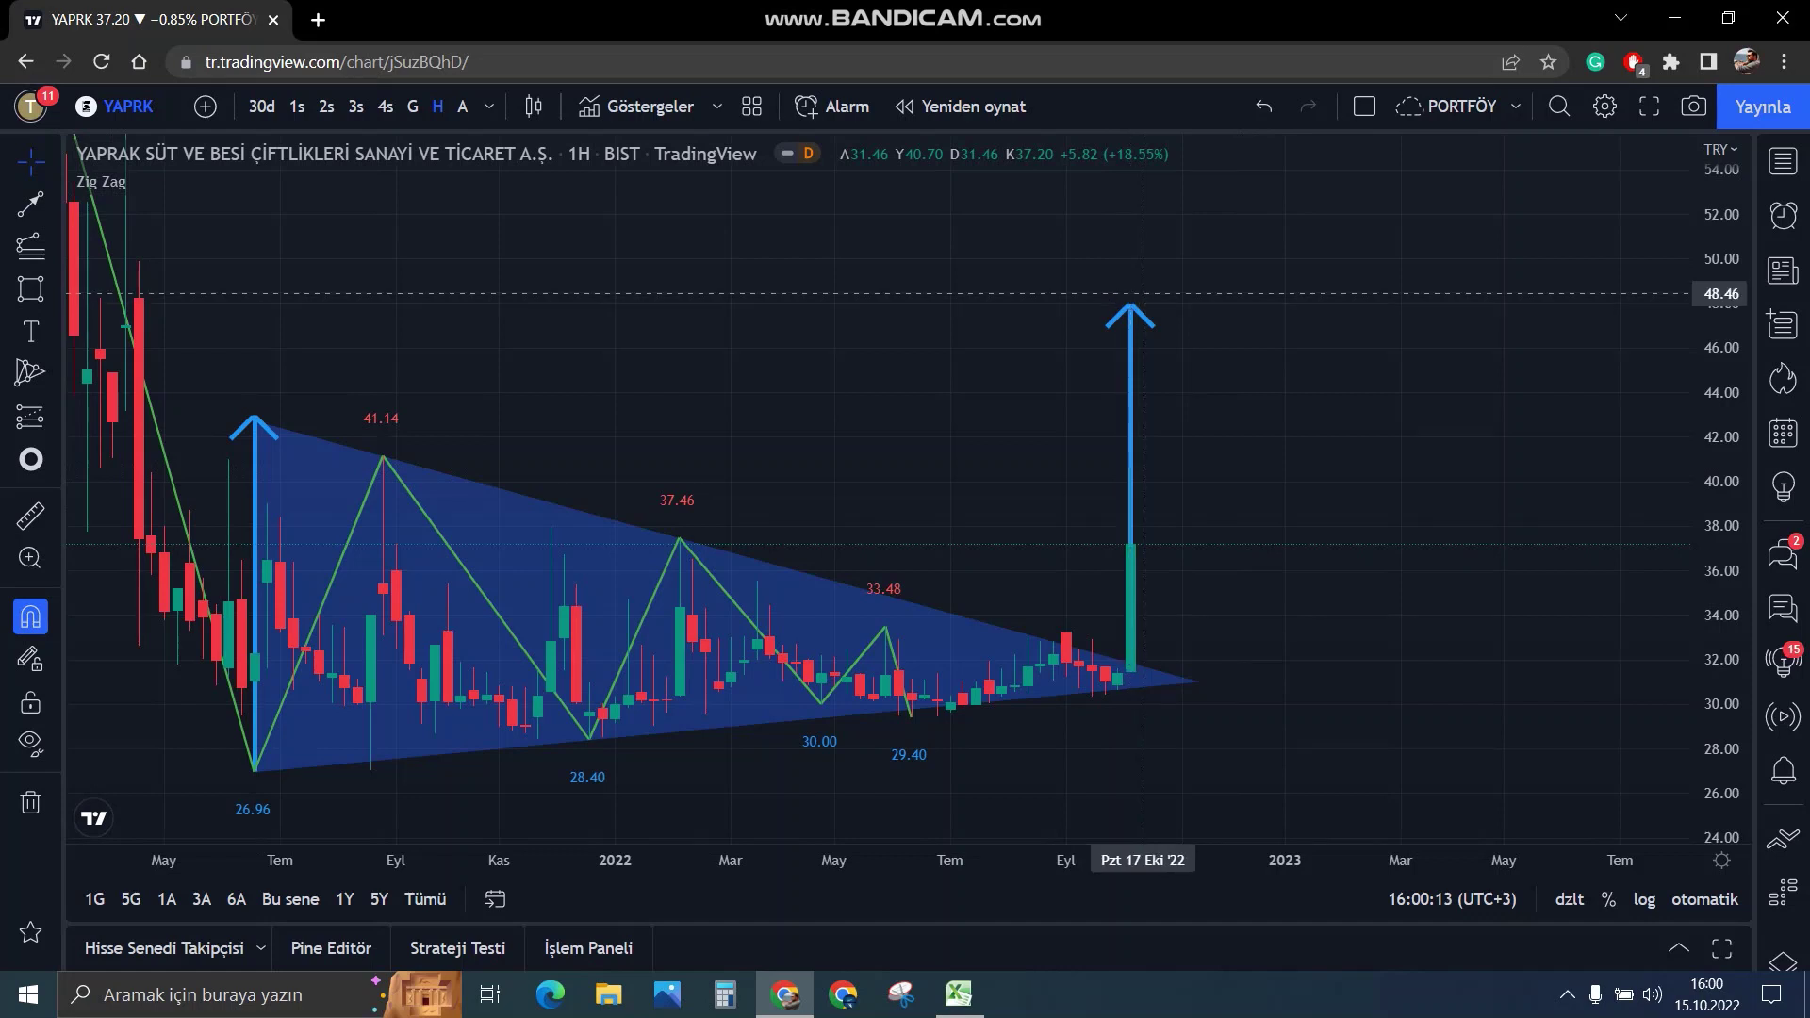
Draw a horizontal line at 48.02, level with the tip of the copied arrow on the YAPRK chart.
scroll(1226, 359, down, 3)
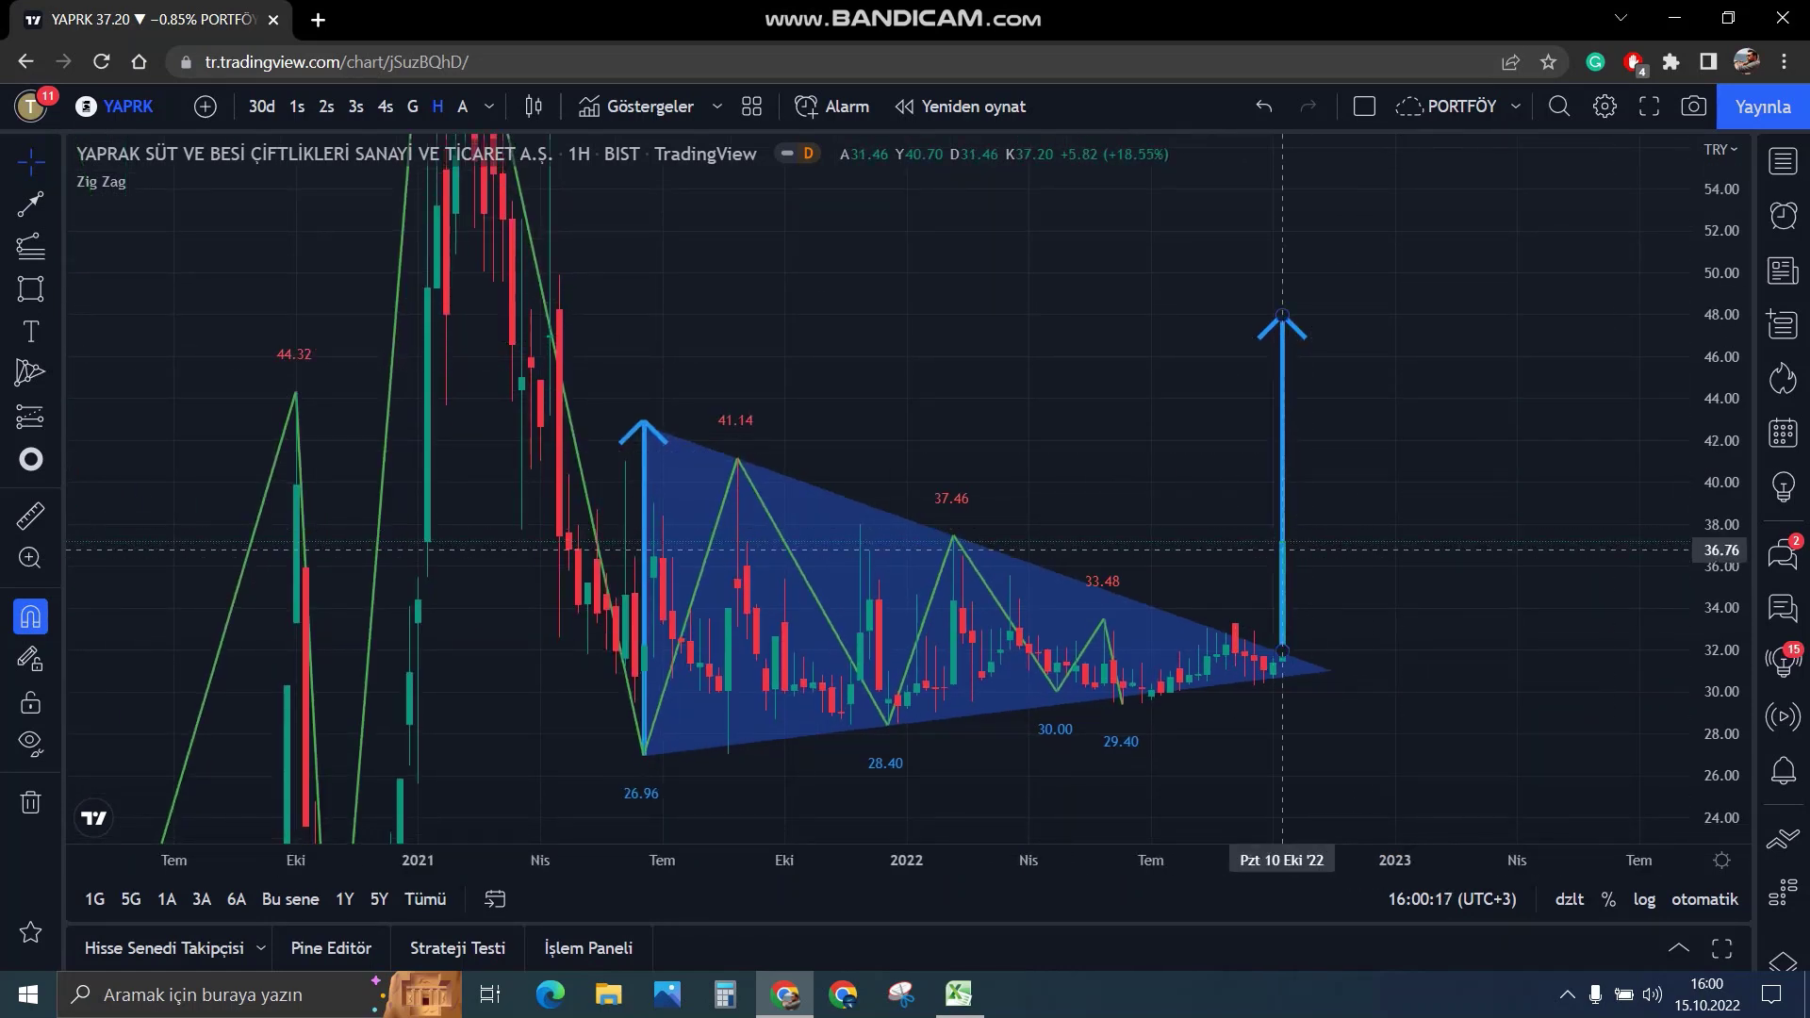
scroll(1282, 550, up, 5)
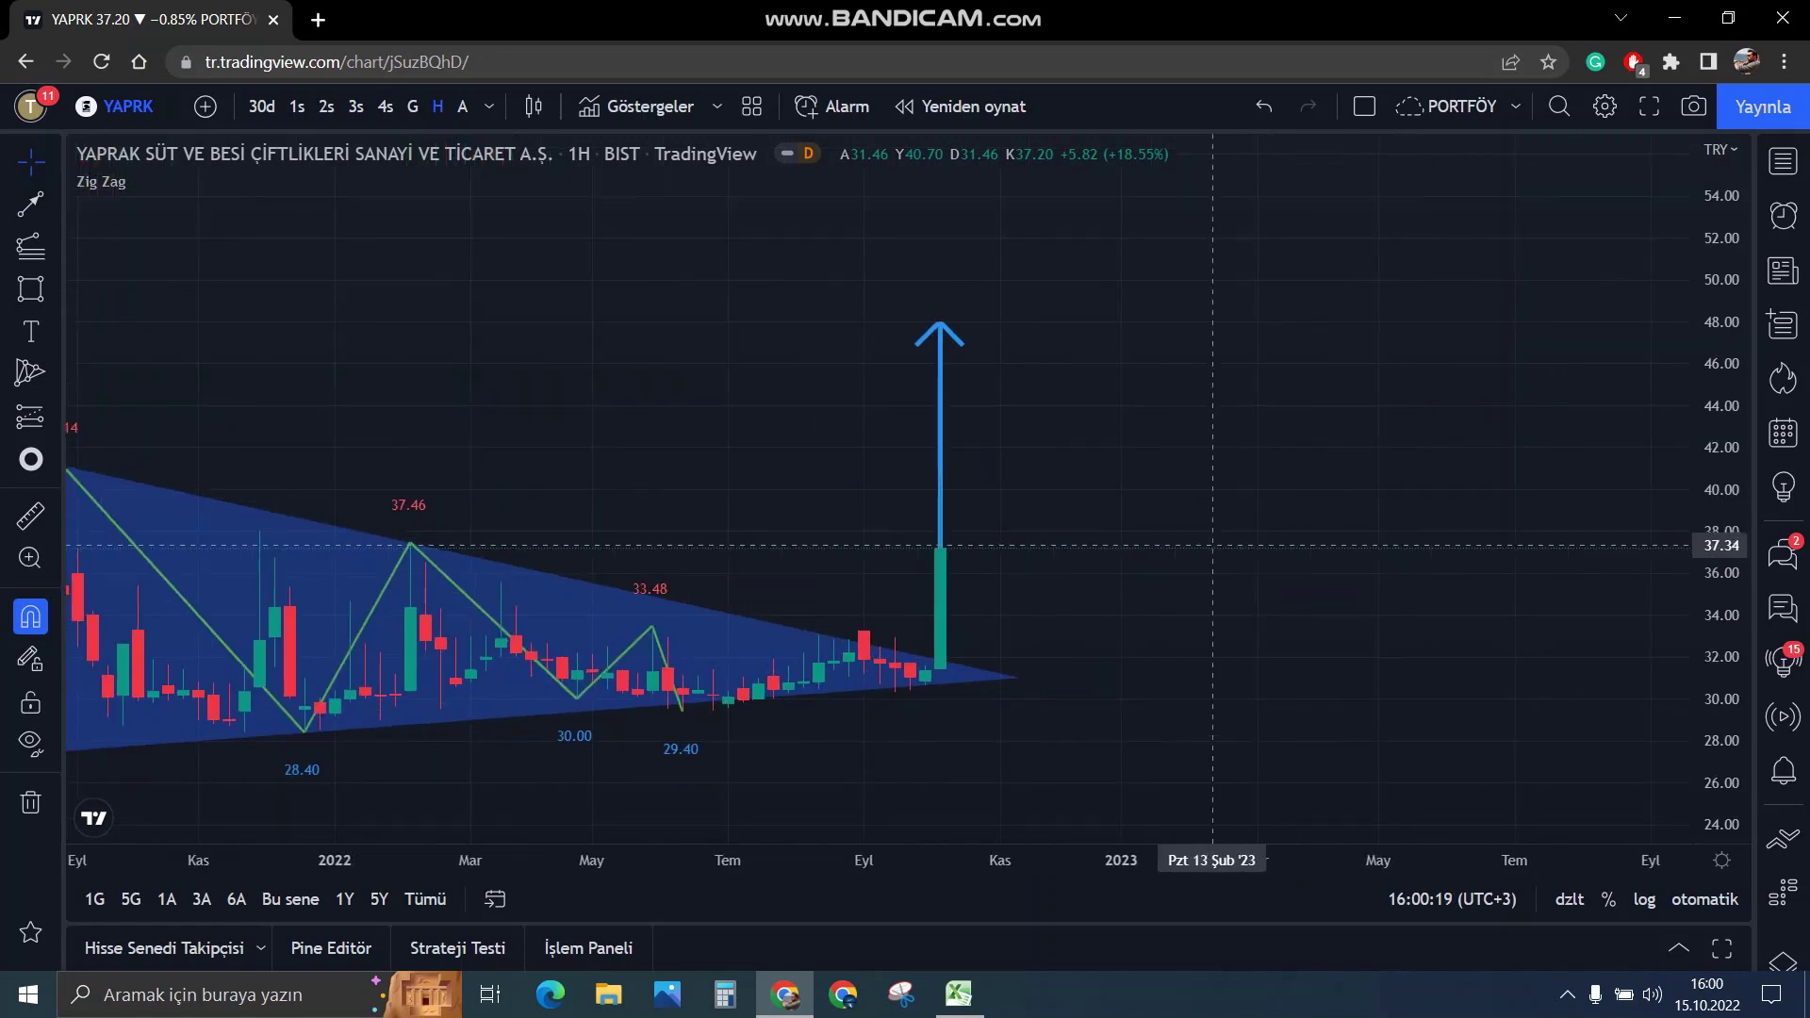
click(54, 203)
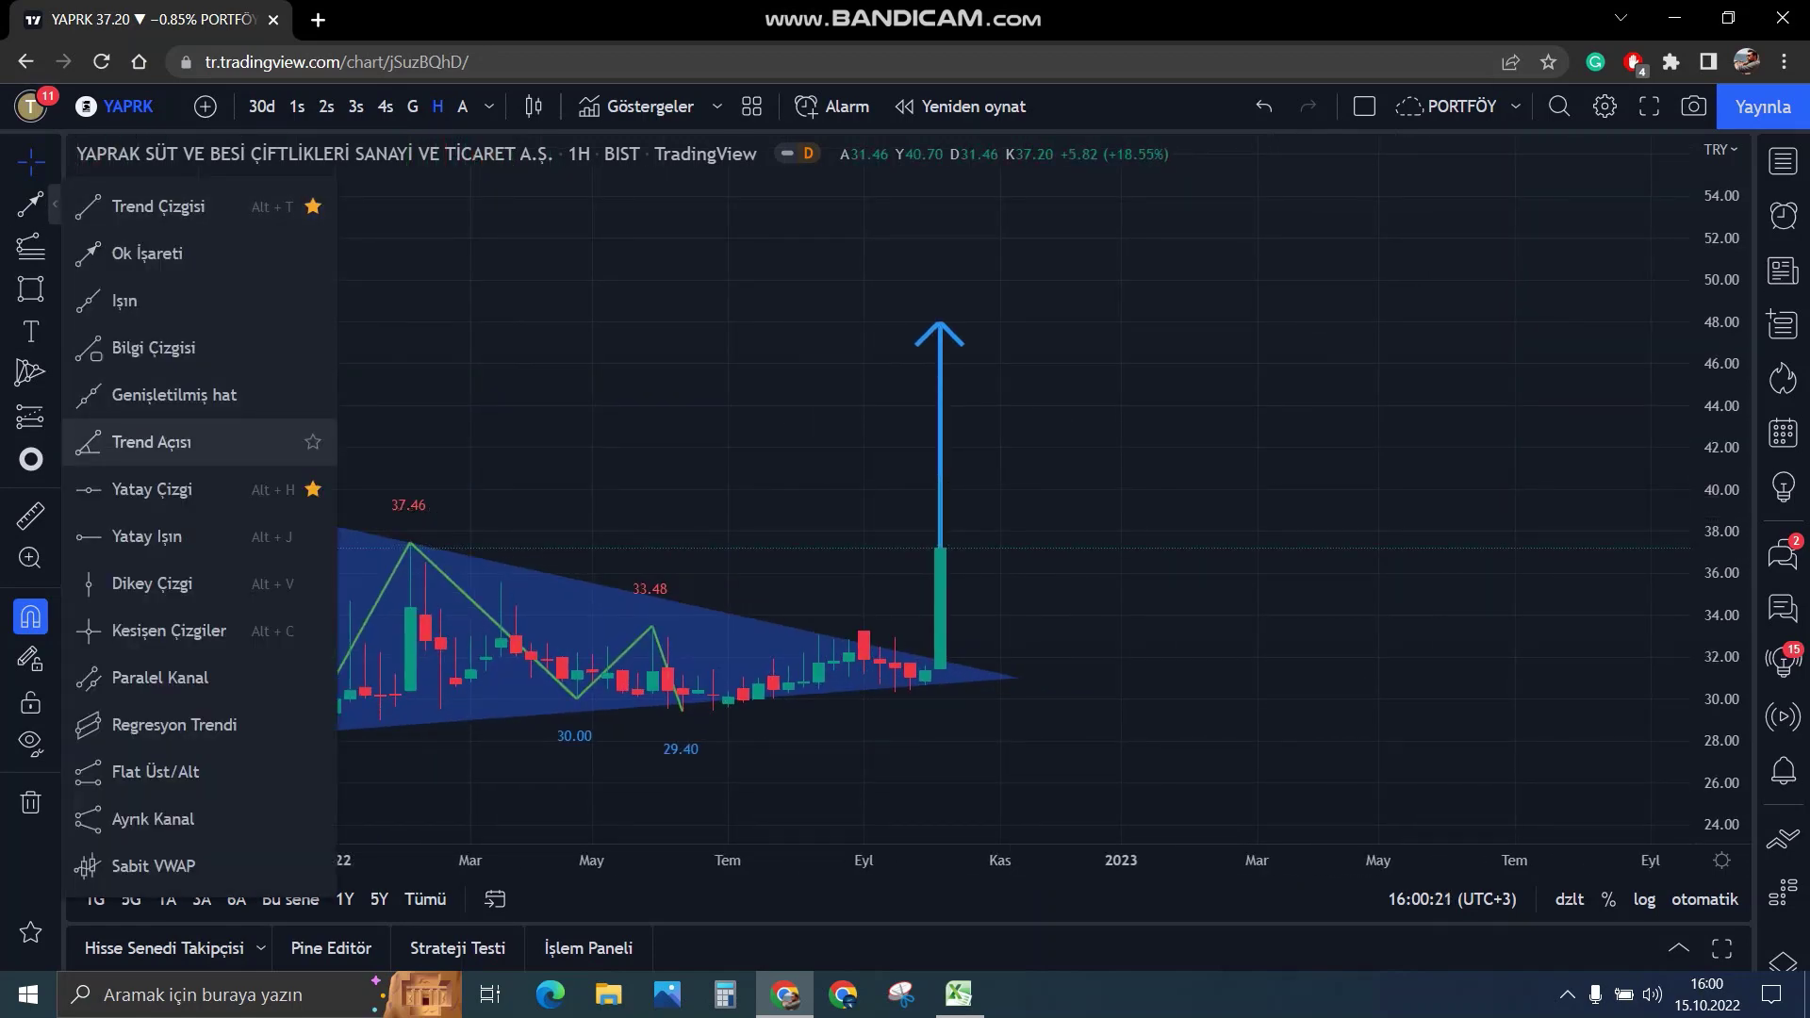
click(142, 457)
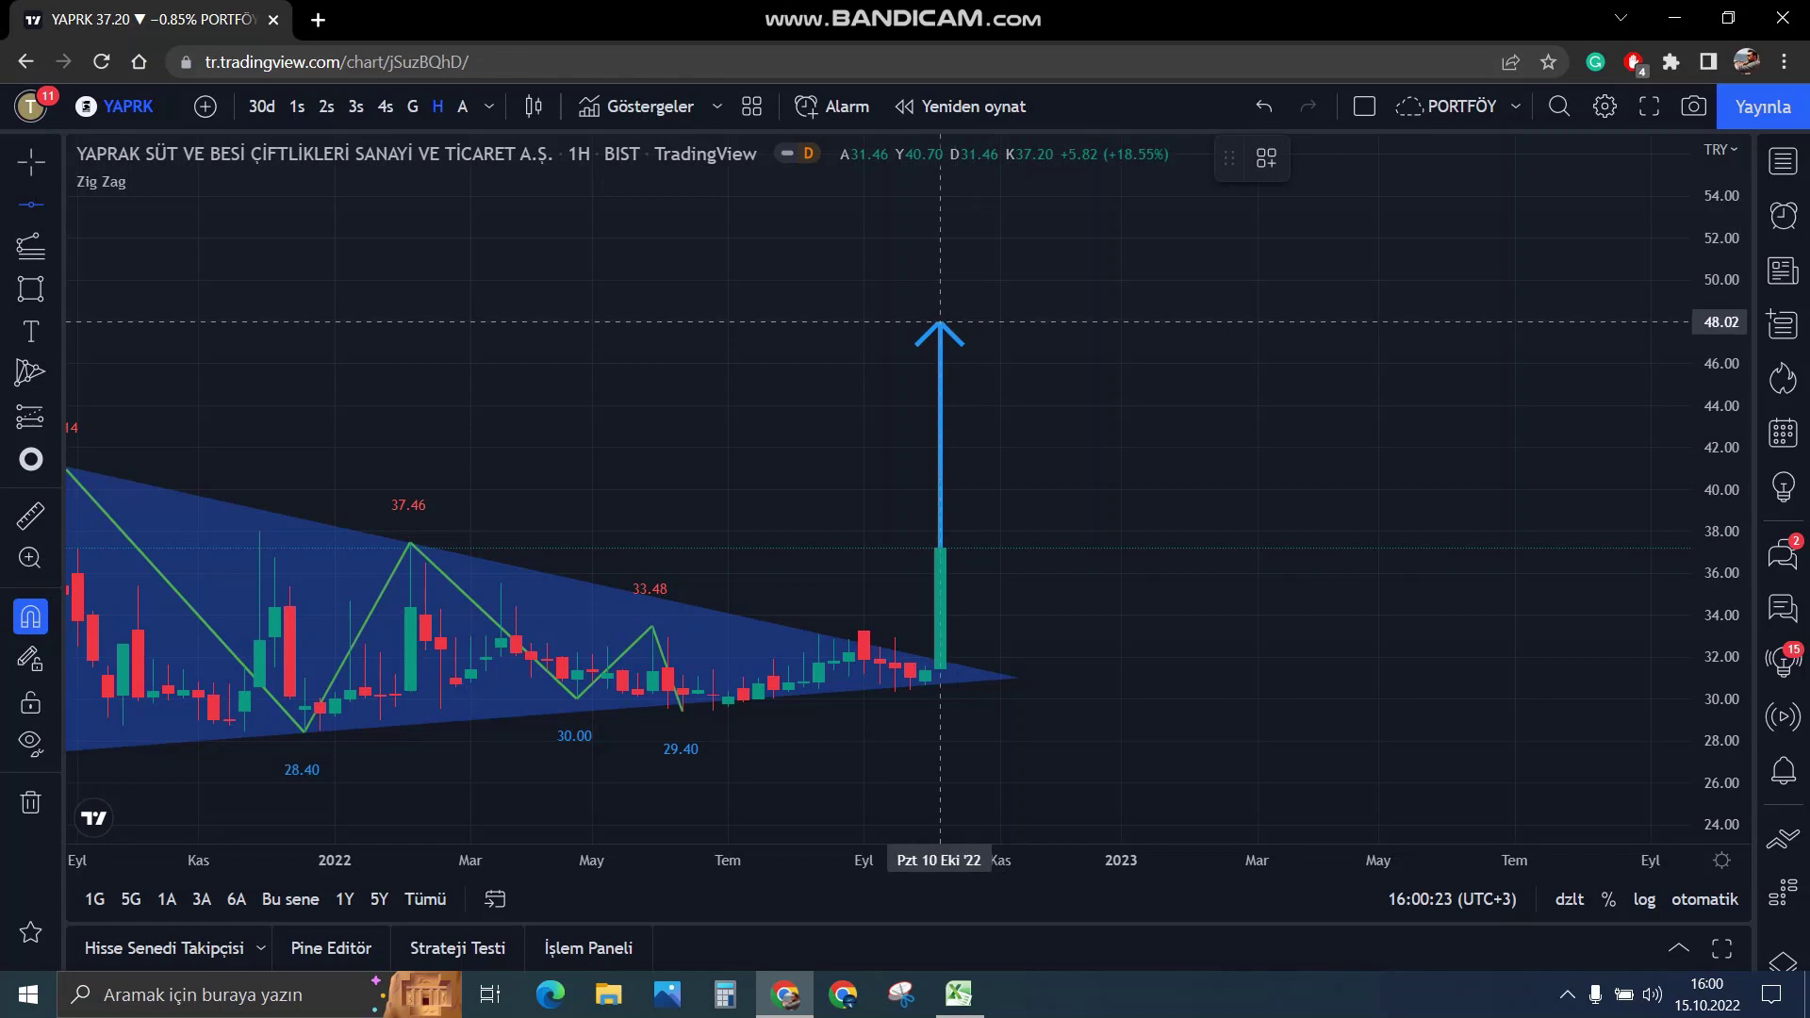
click(952, 321)
Measure the price move from the last YAPRK candle's close at 37.20 up to the 48.02 line.
click(30, 515)
click(939, 548)
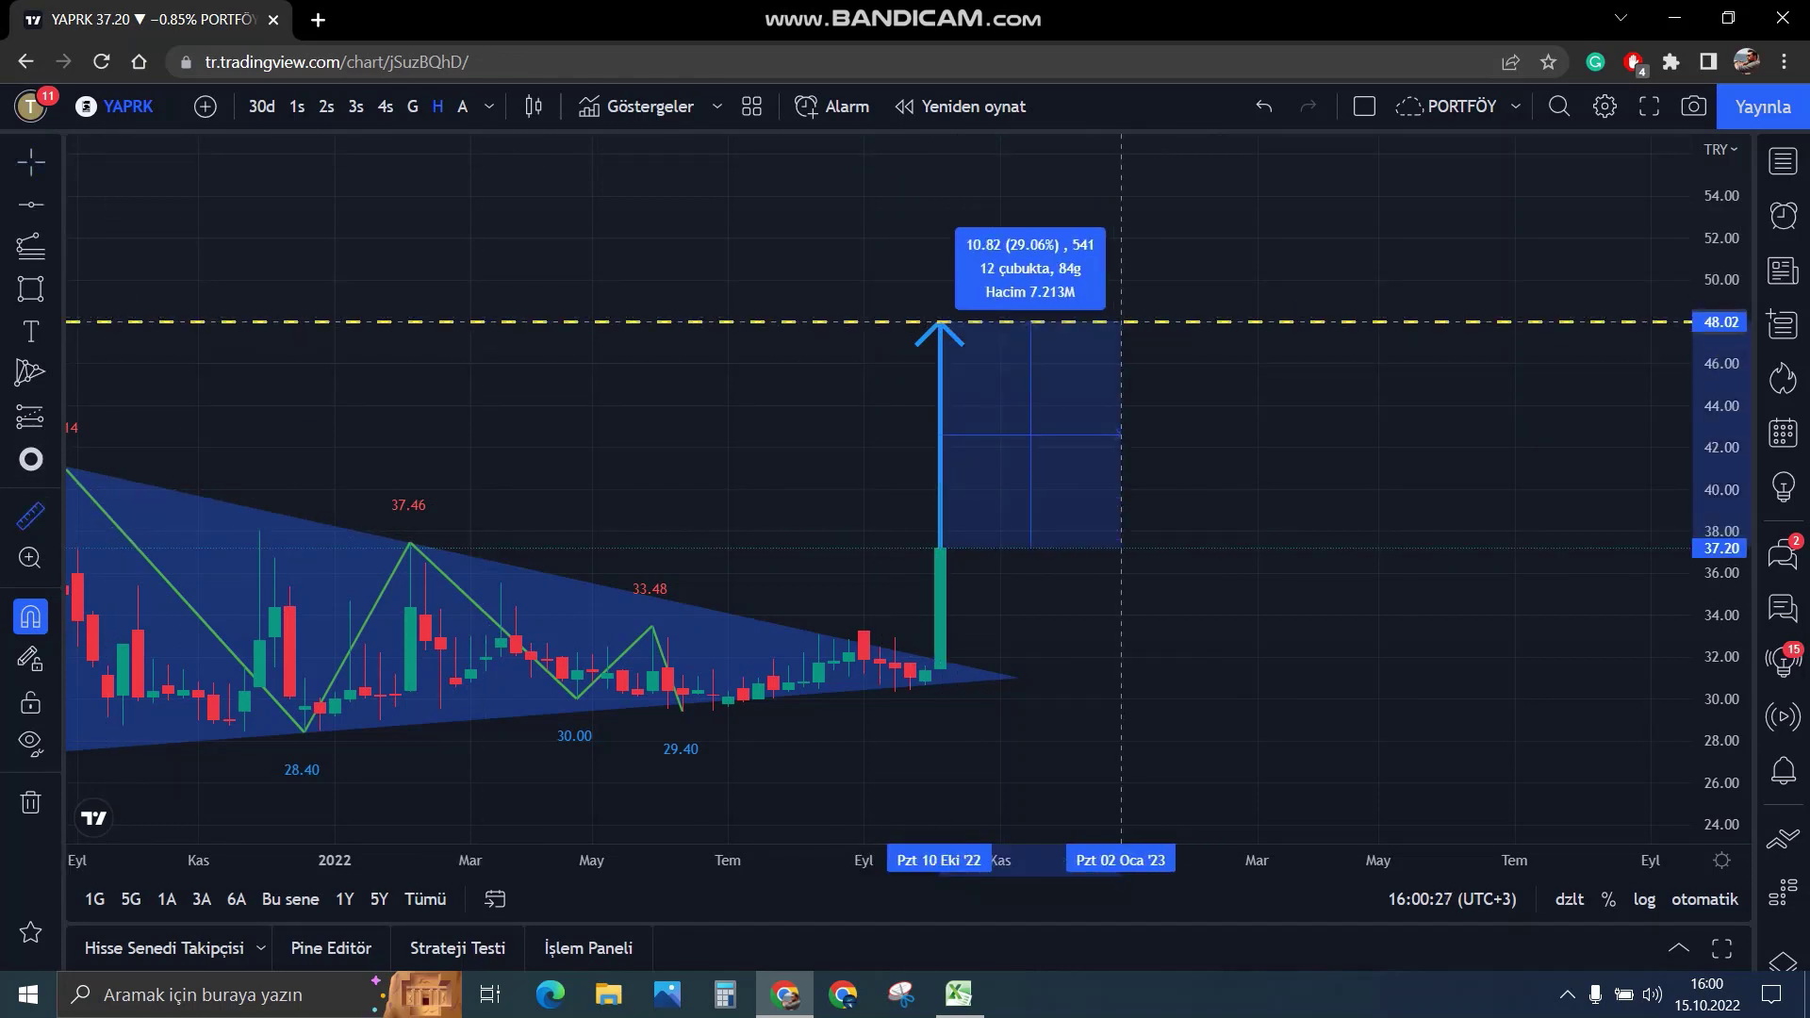
click(1121, 322)
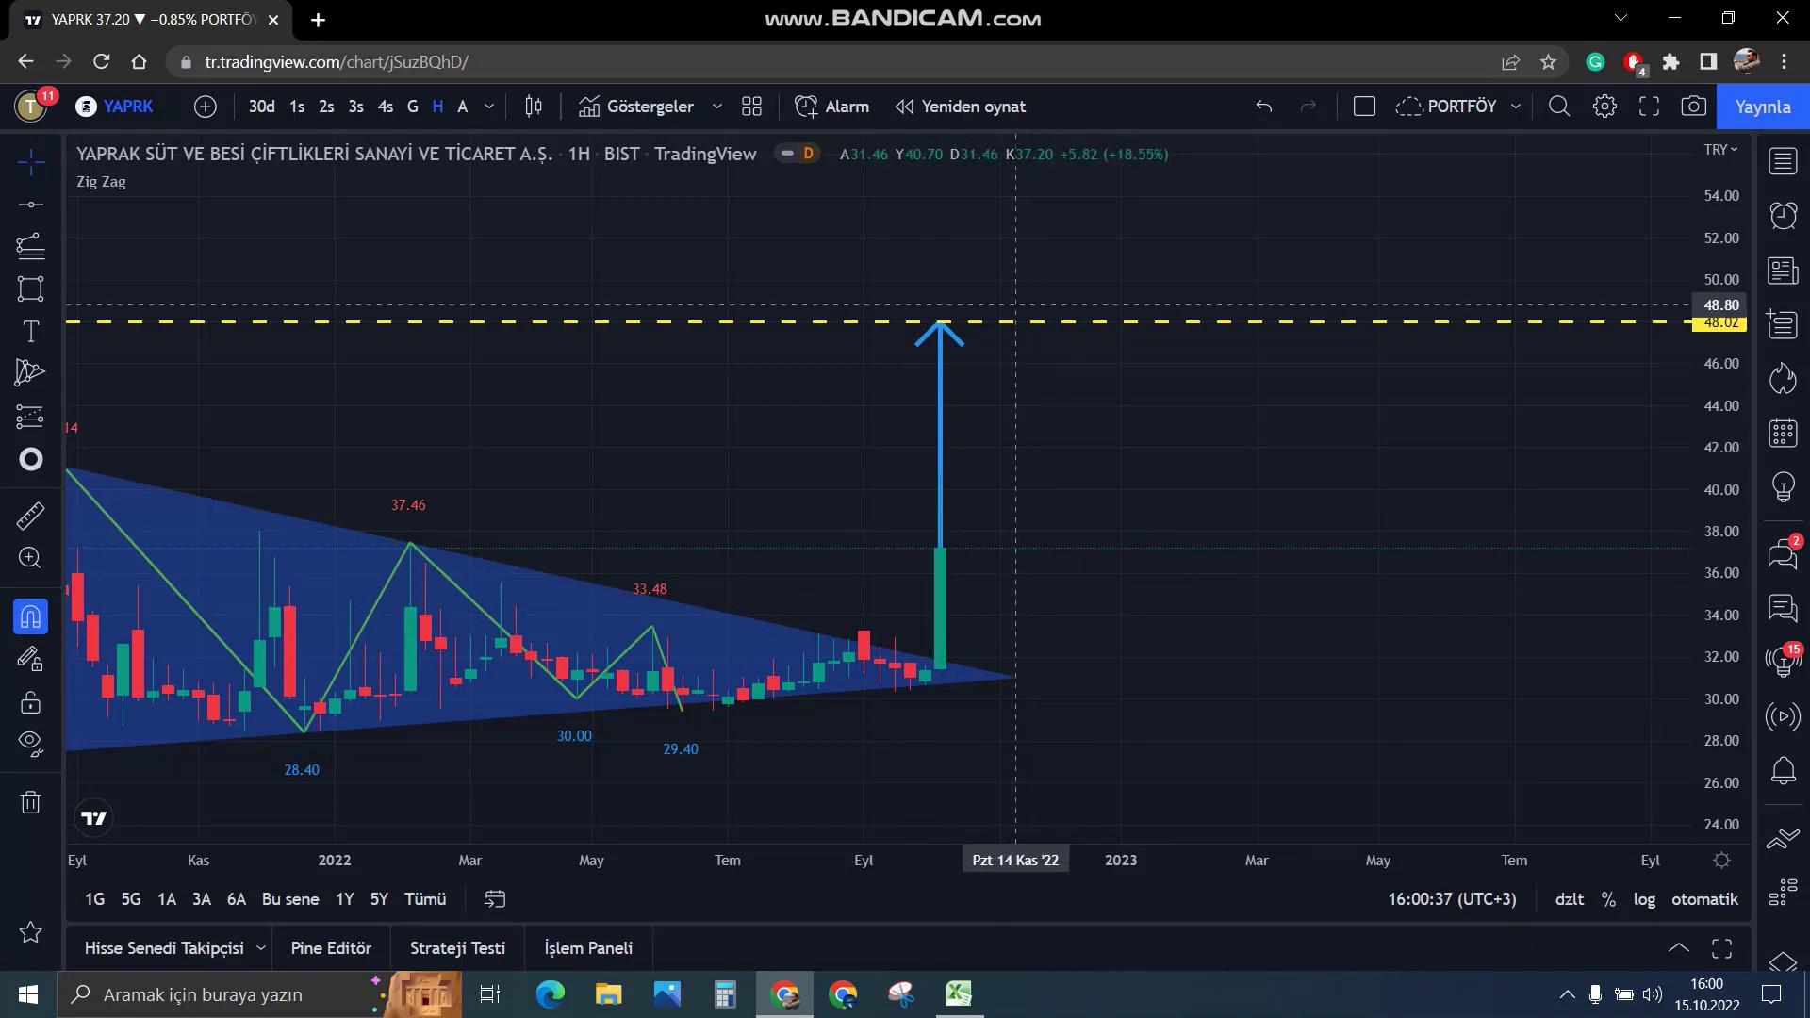
Pick the KTSKR row in the Excel table, switch back to the TradingView chart and load the symbol KTSKR.
click(959, 994)
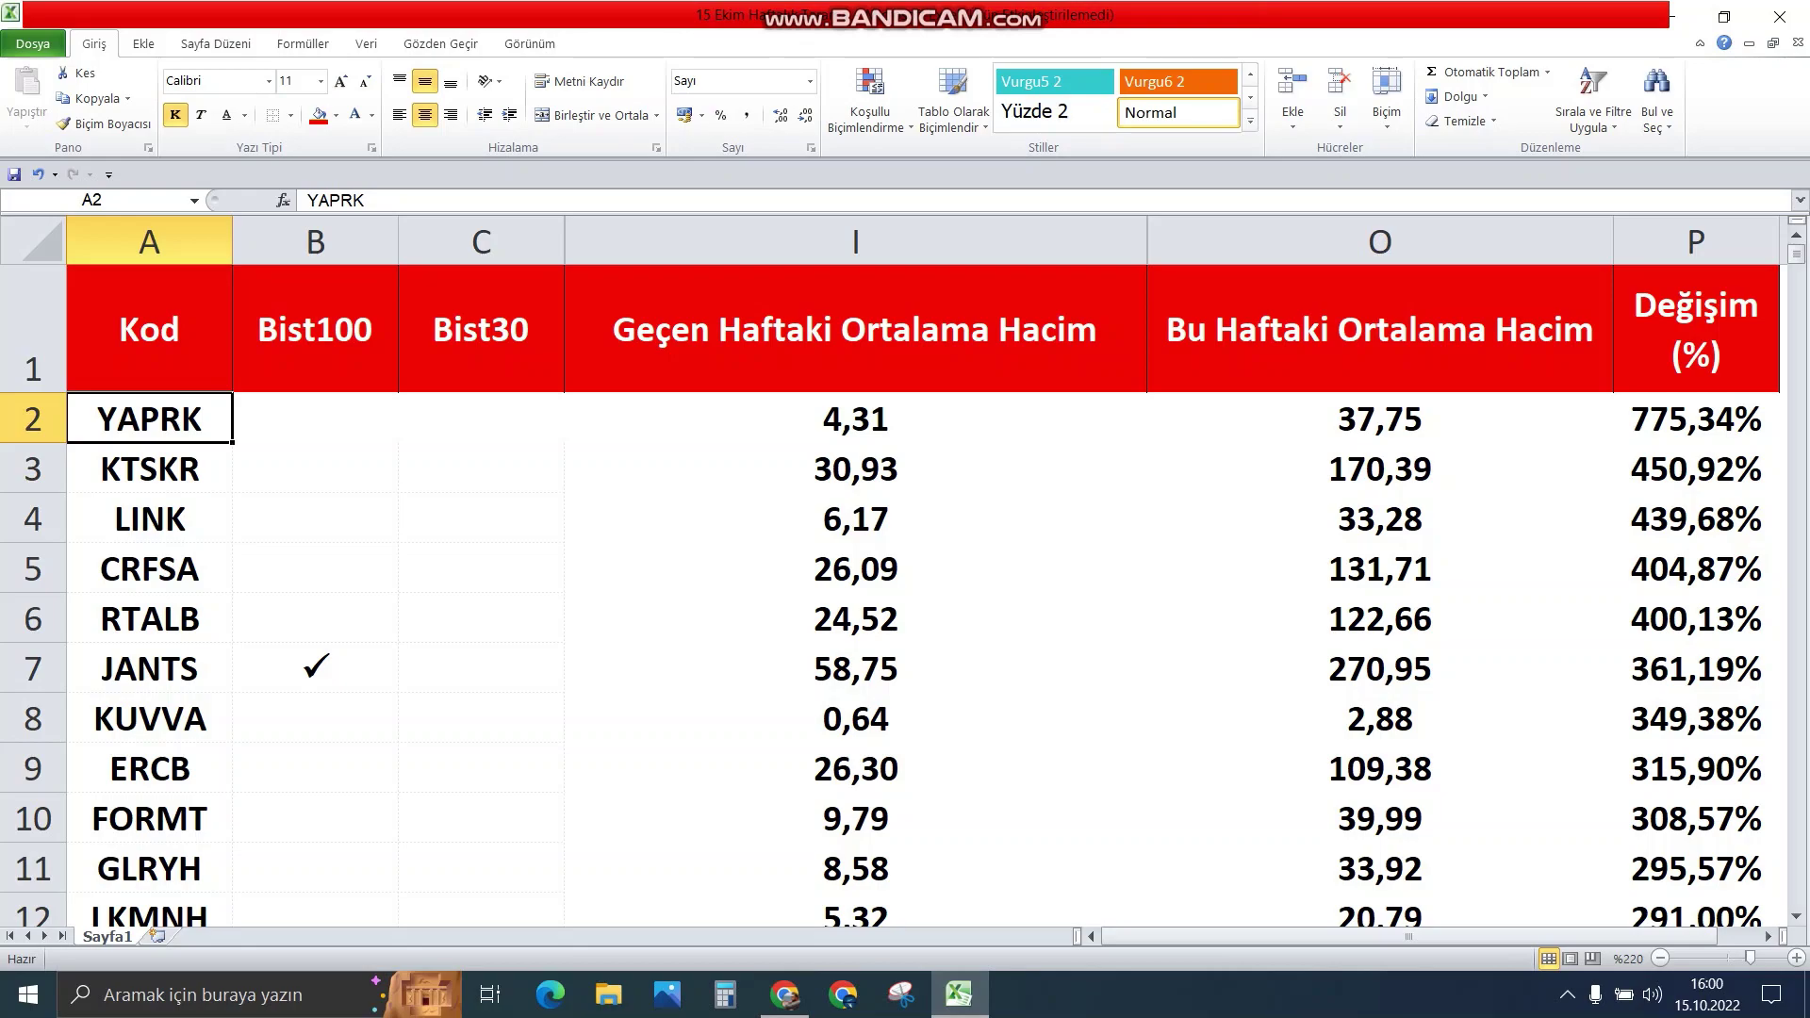
click(149, 469)
click(785, 993)
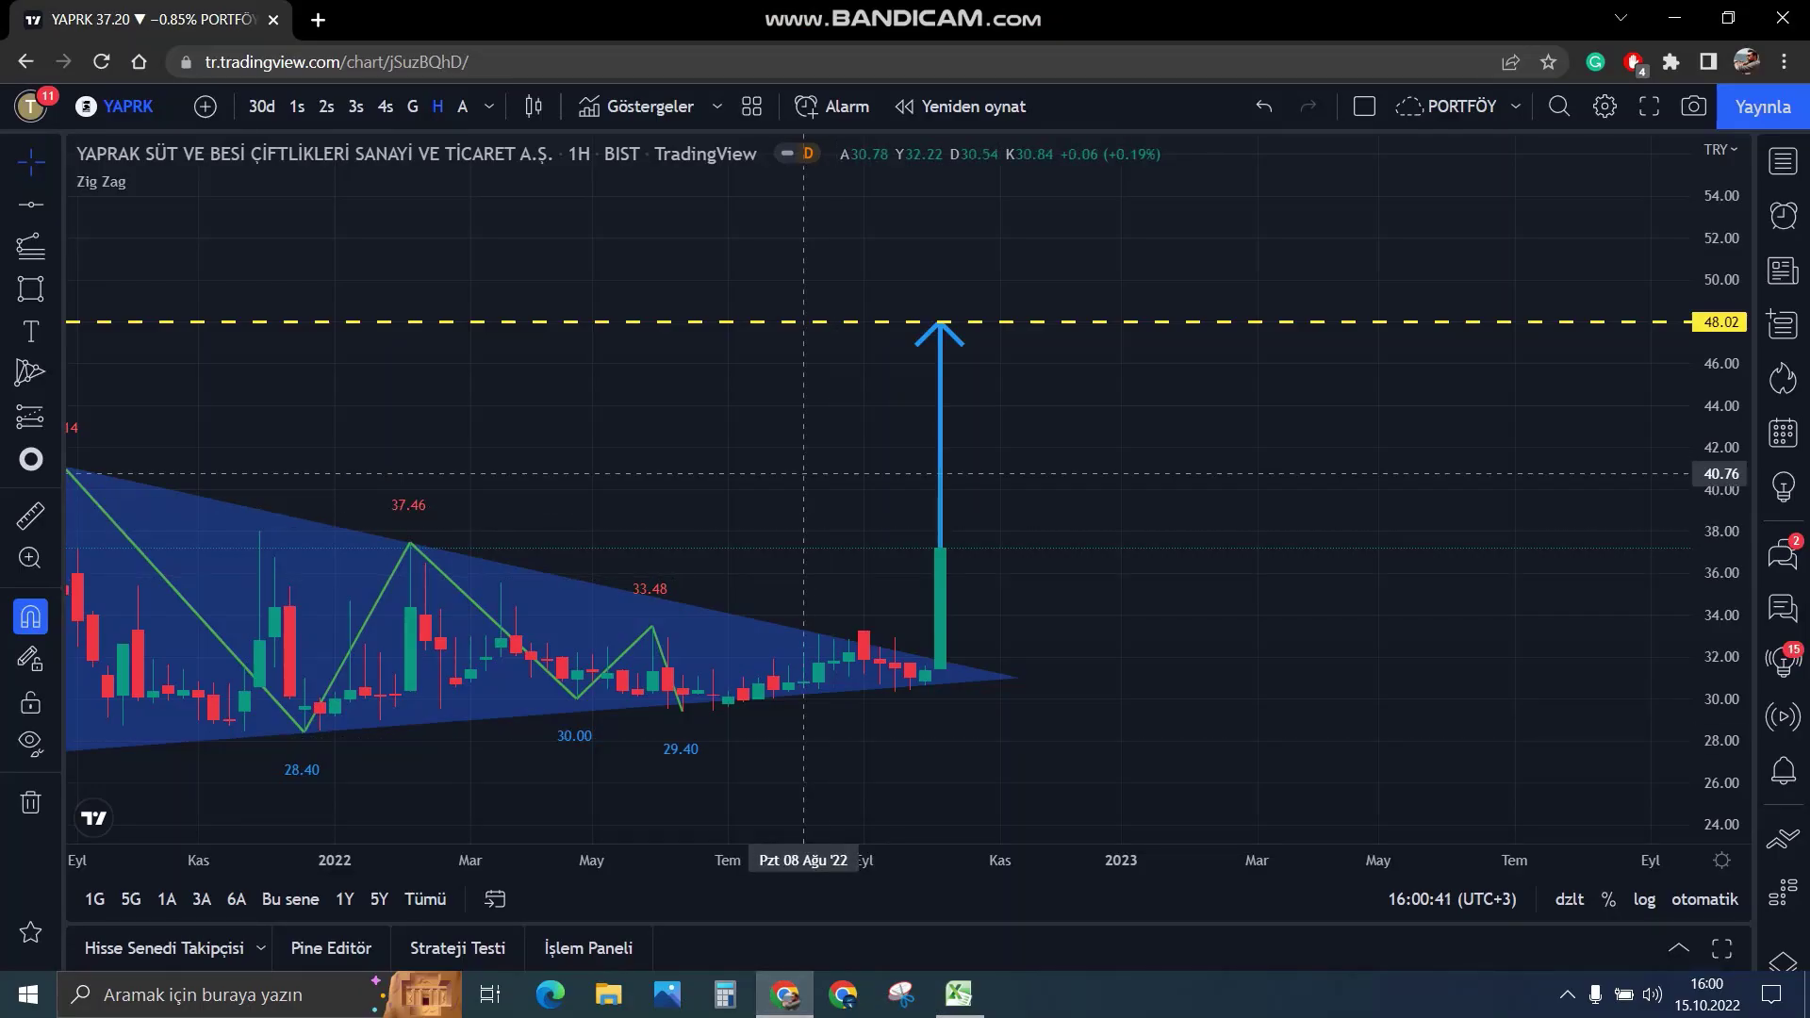
text(KTSKR)
key(Return)
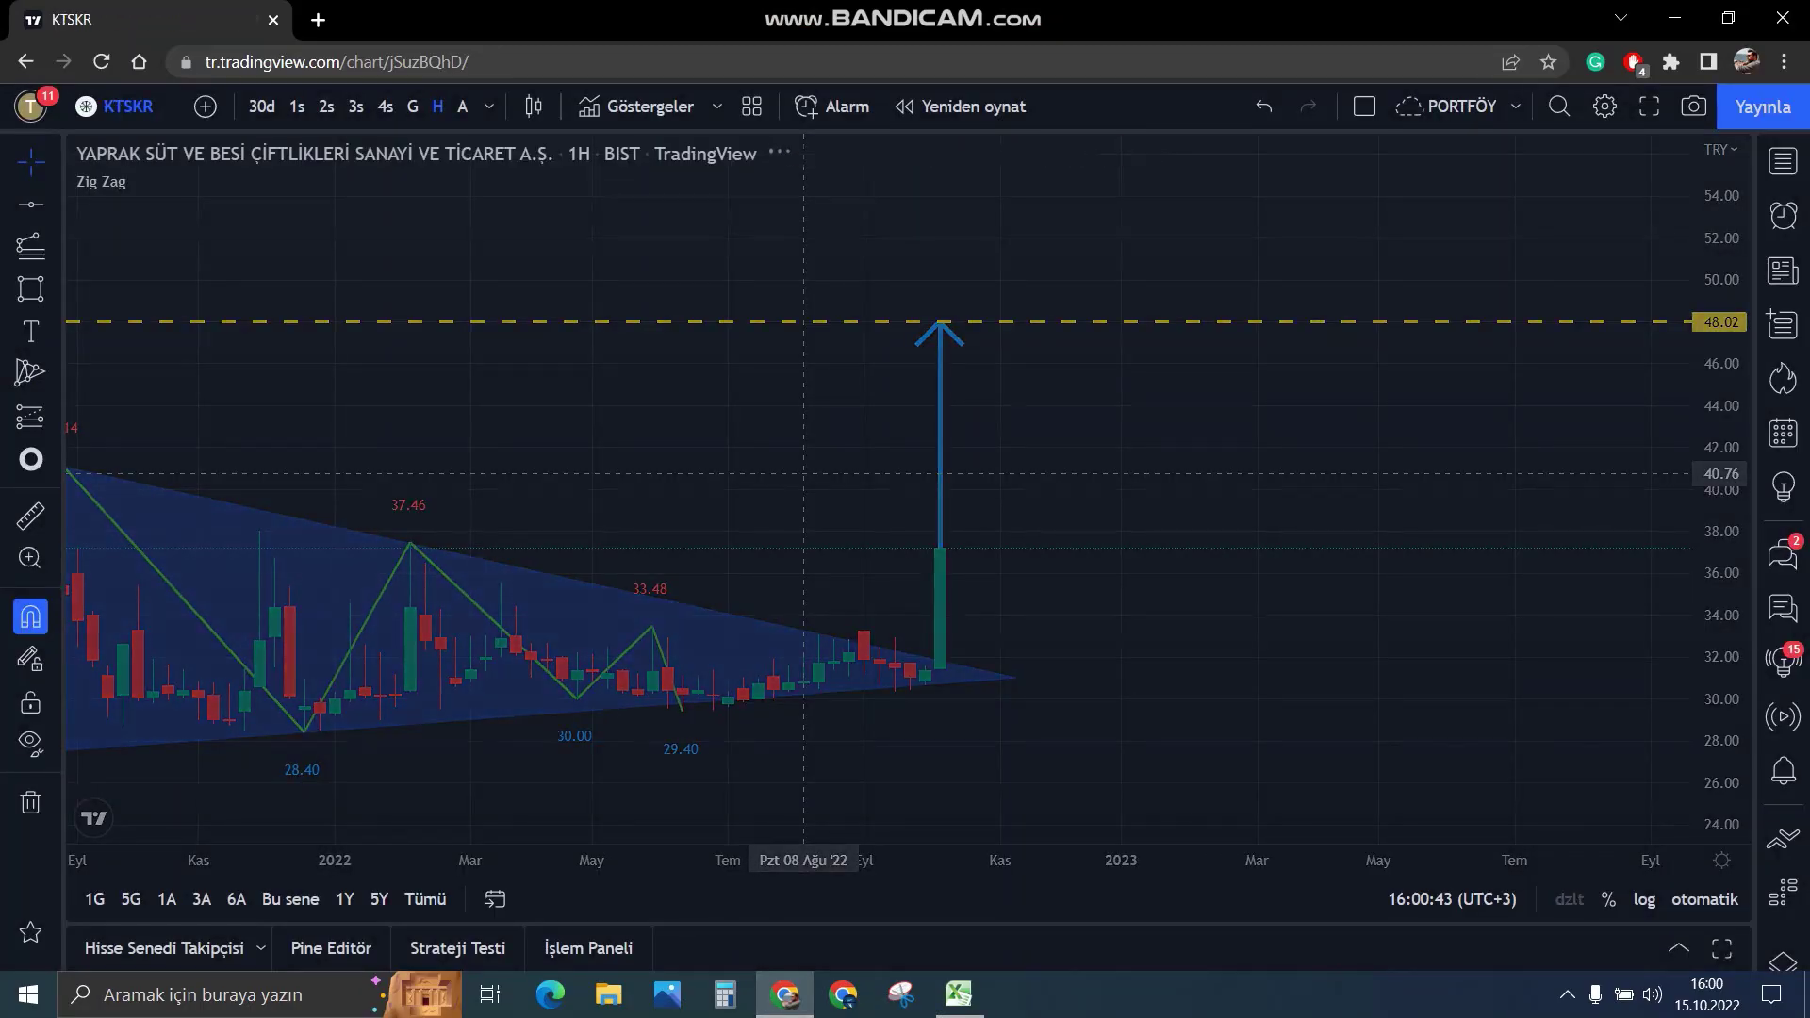
Draw a parallel channel on the KTSKR chart with its upper edge through the 32.60 and 42.74 highs and its lower edge along the lows.
scroll(1188, 495, down, 3)
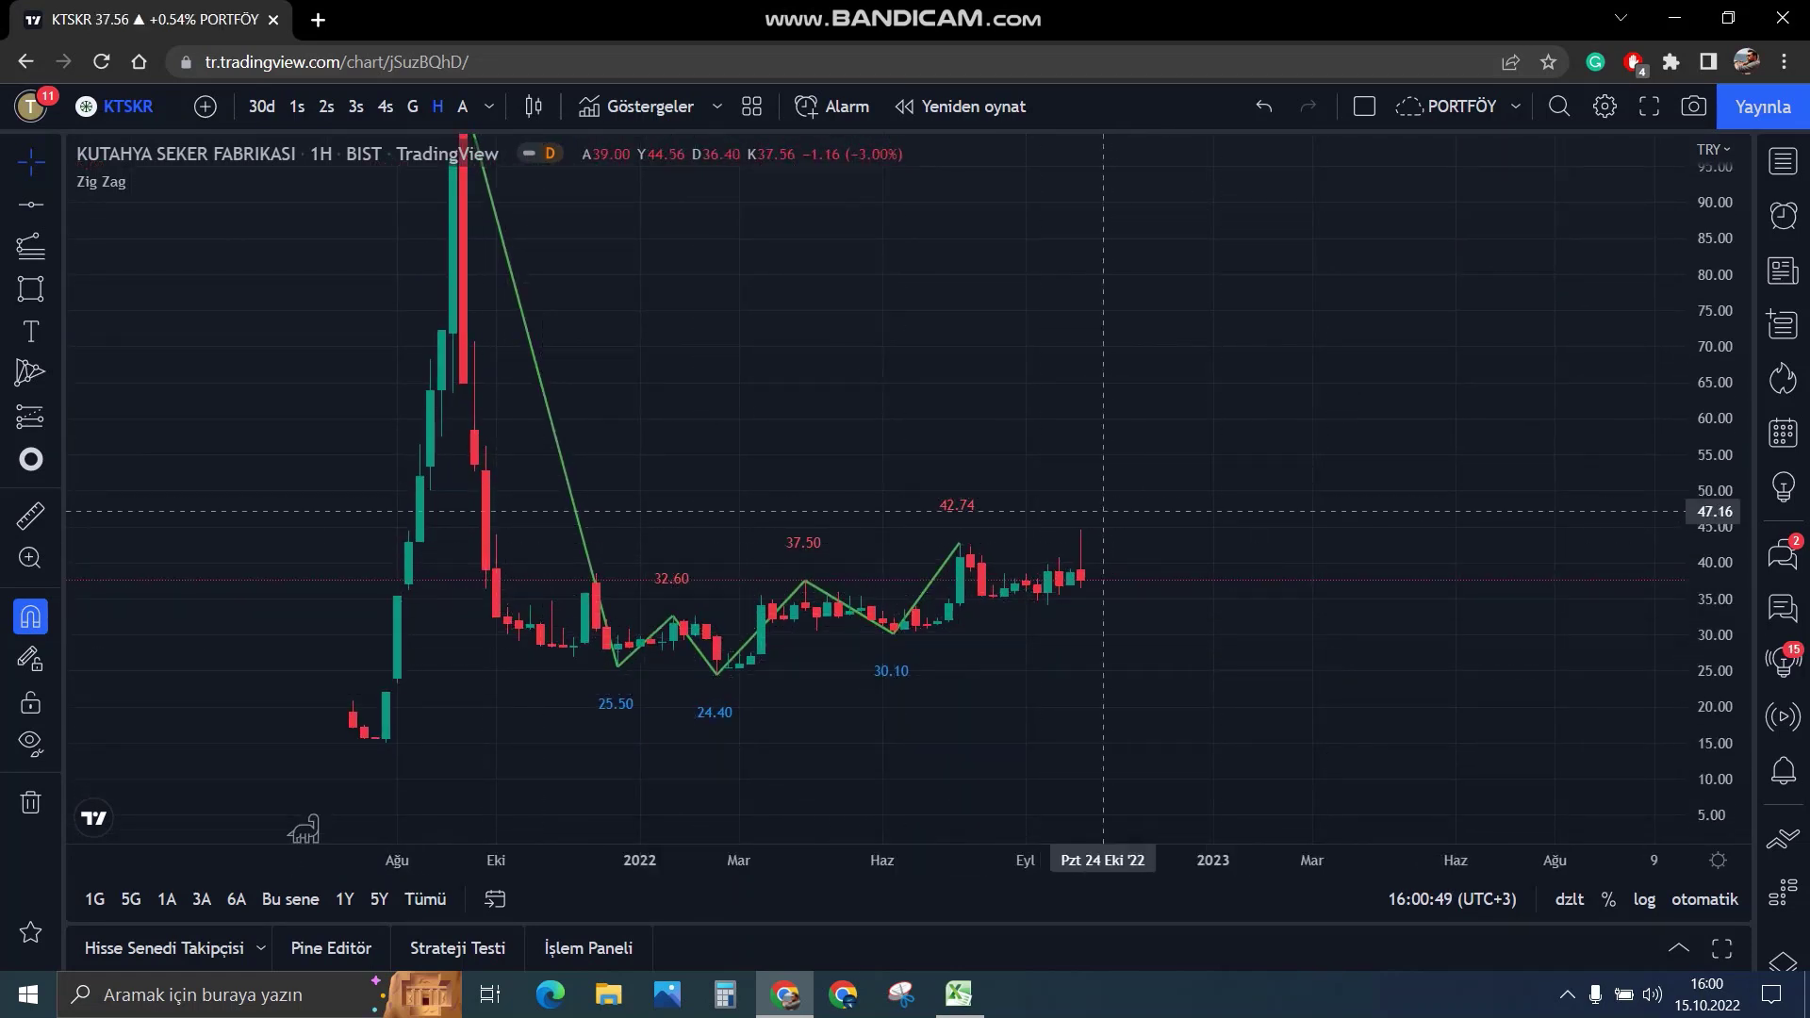
click(55, 204)
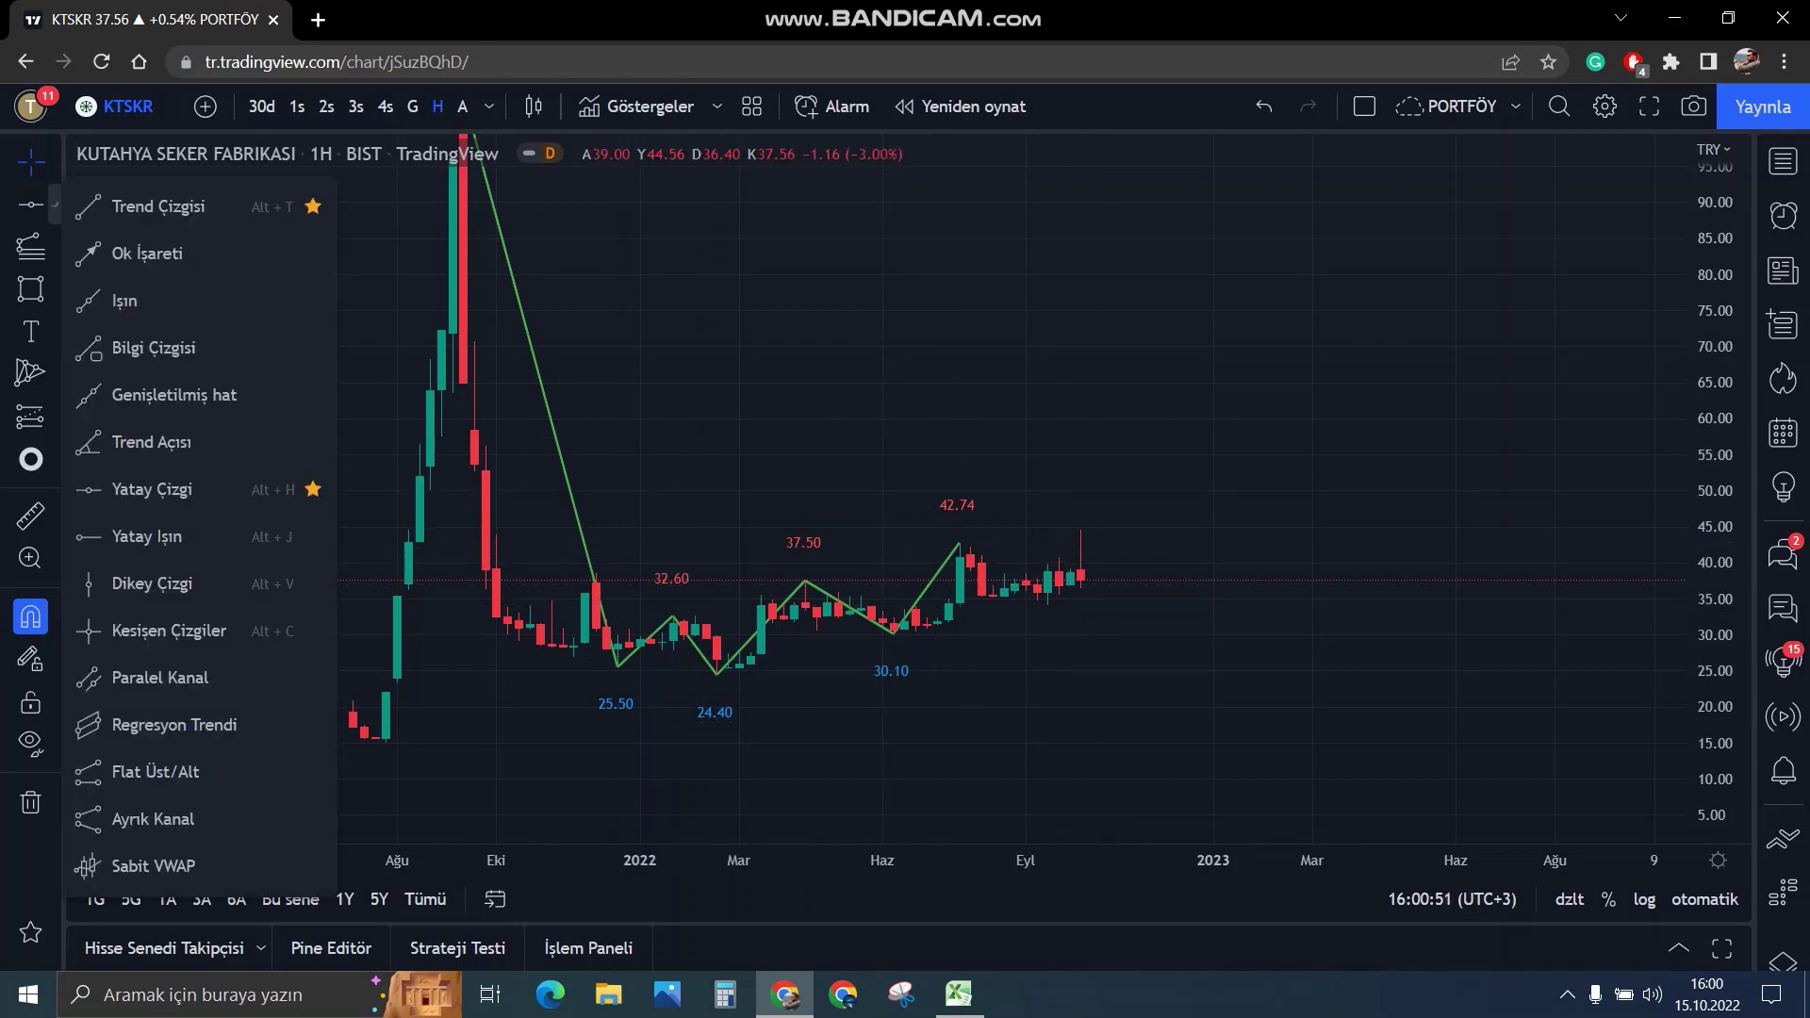
click(160, 677)
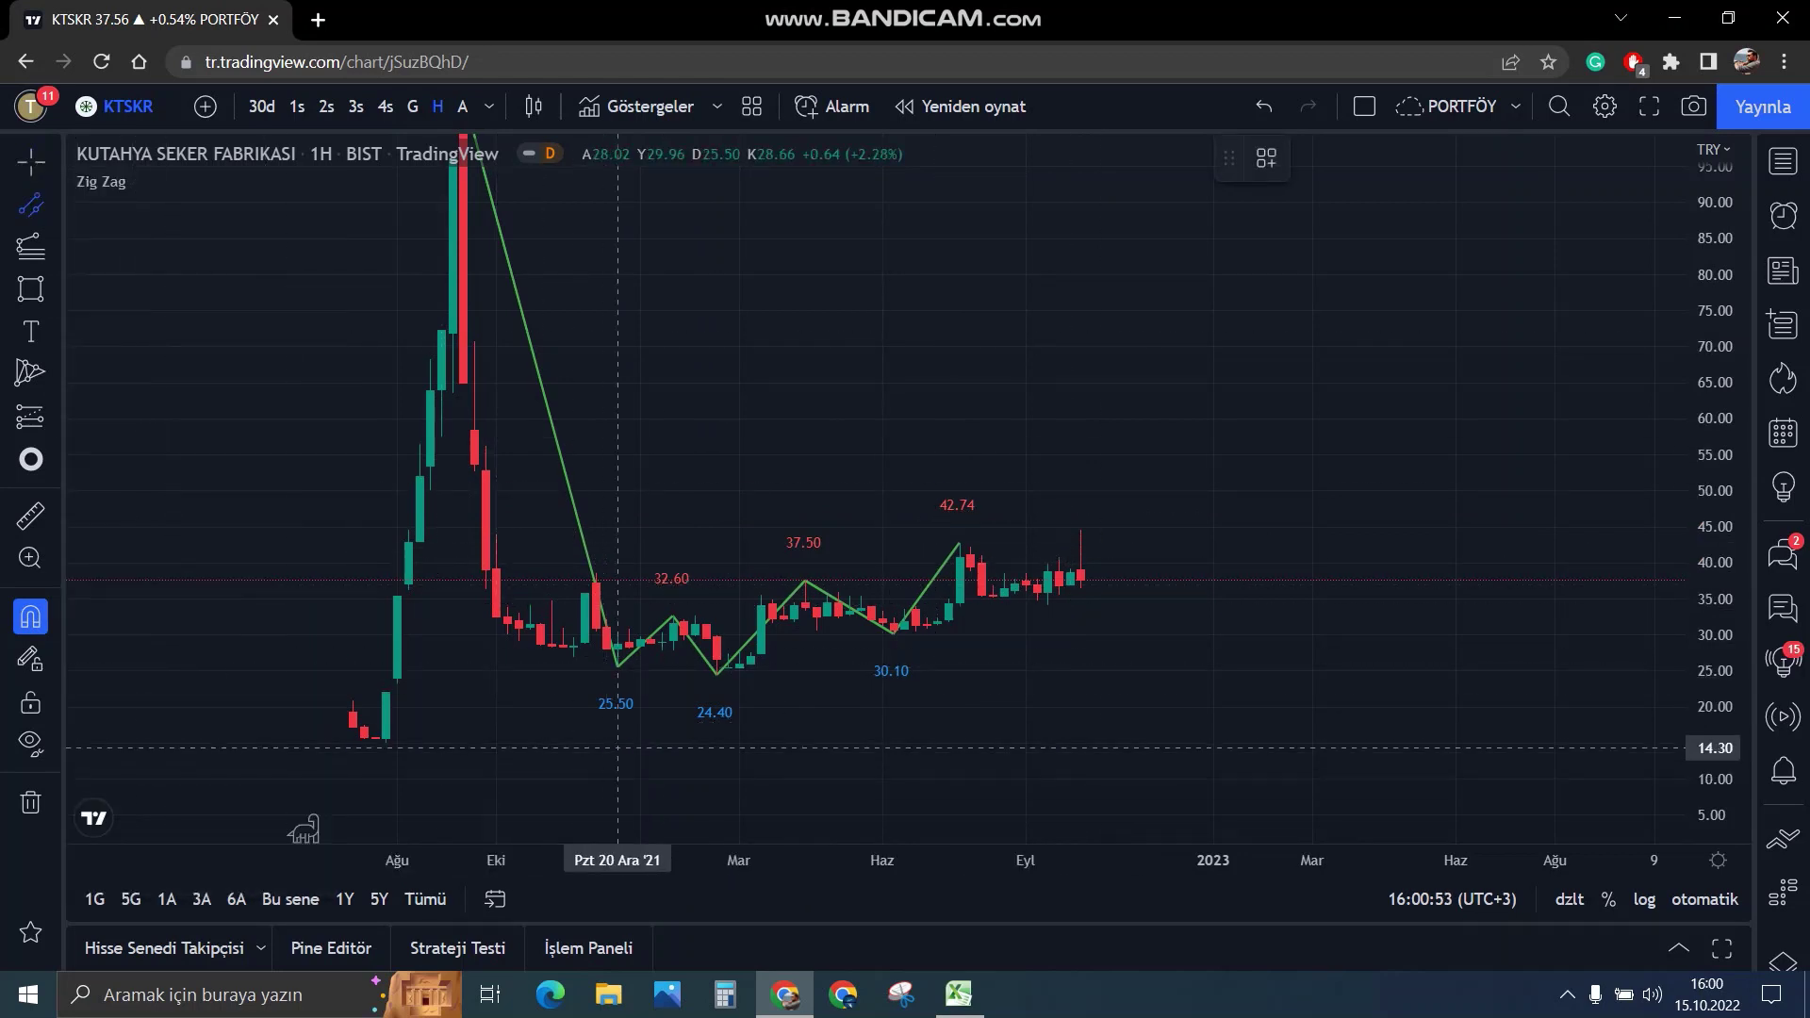
click(673, 616)
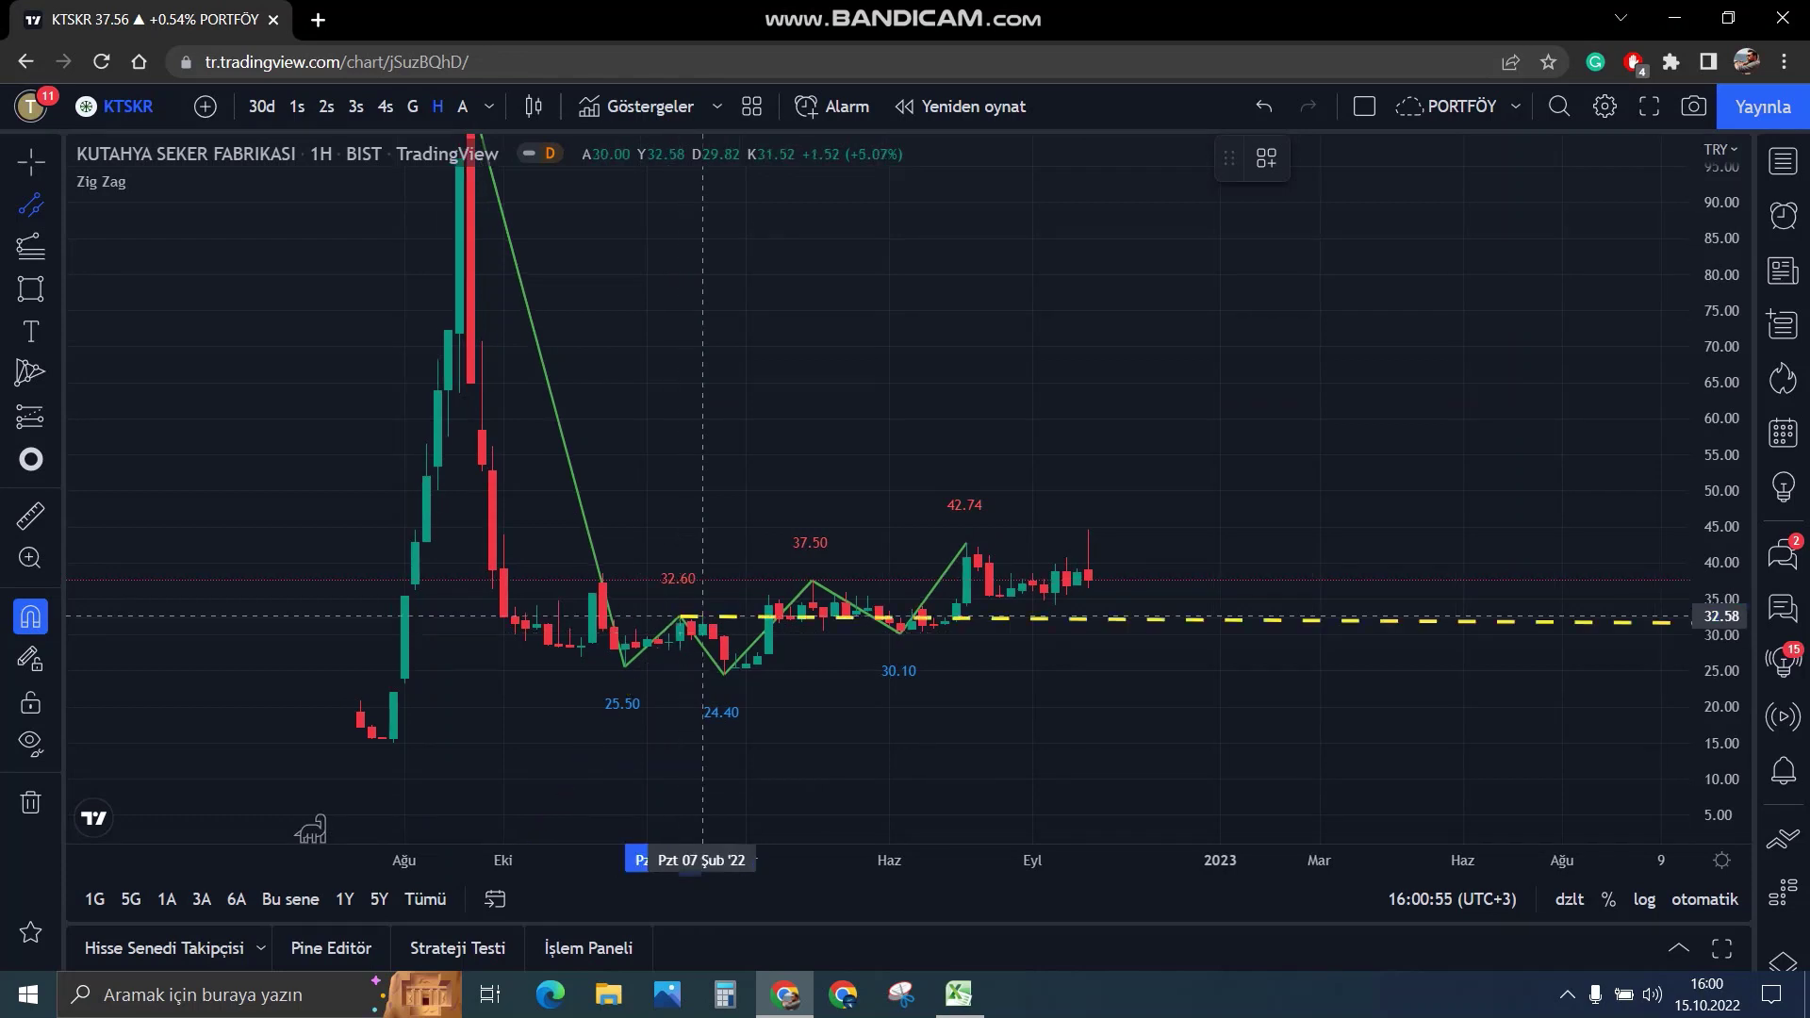
click(967, 543)
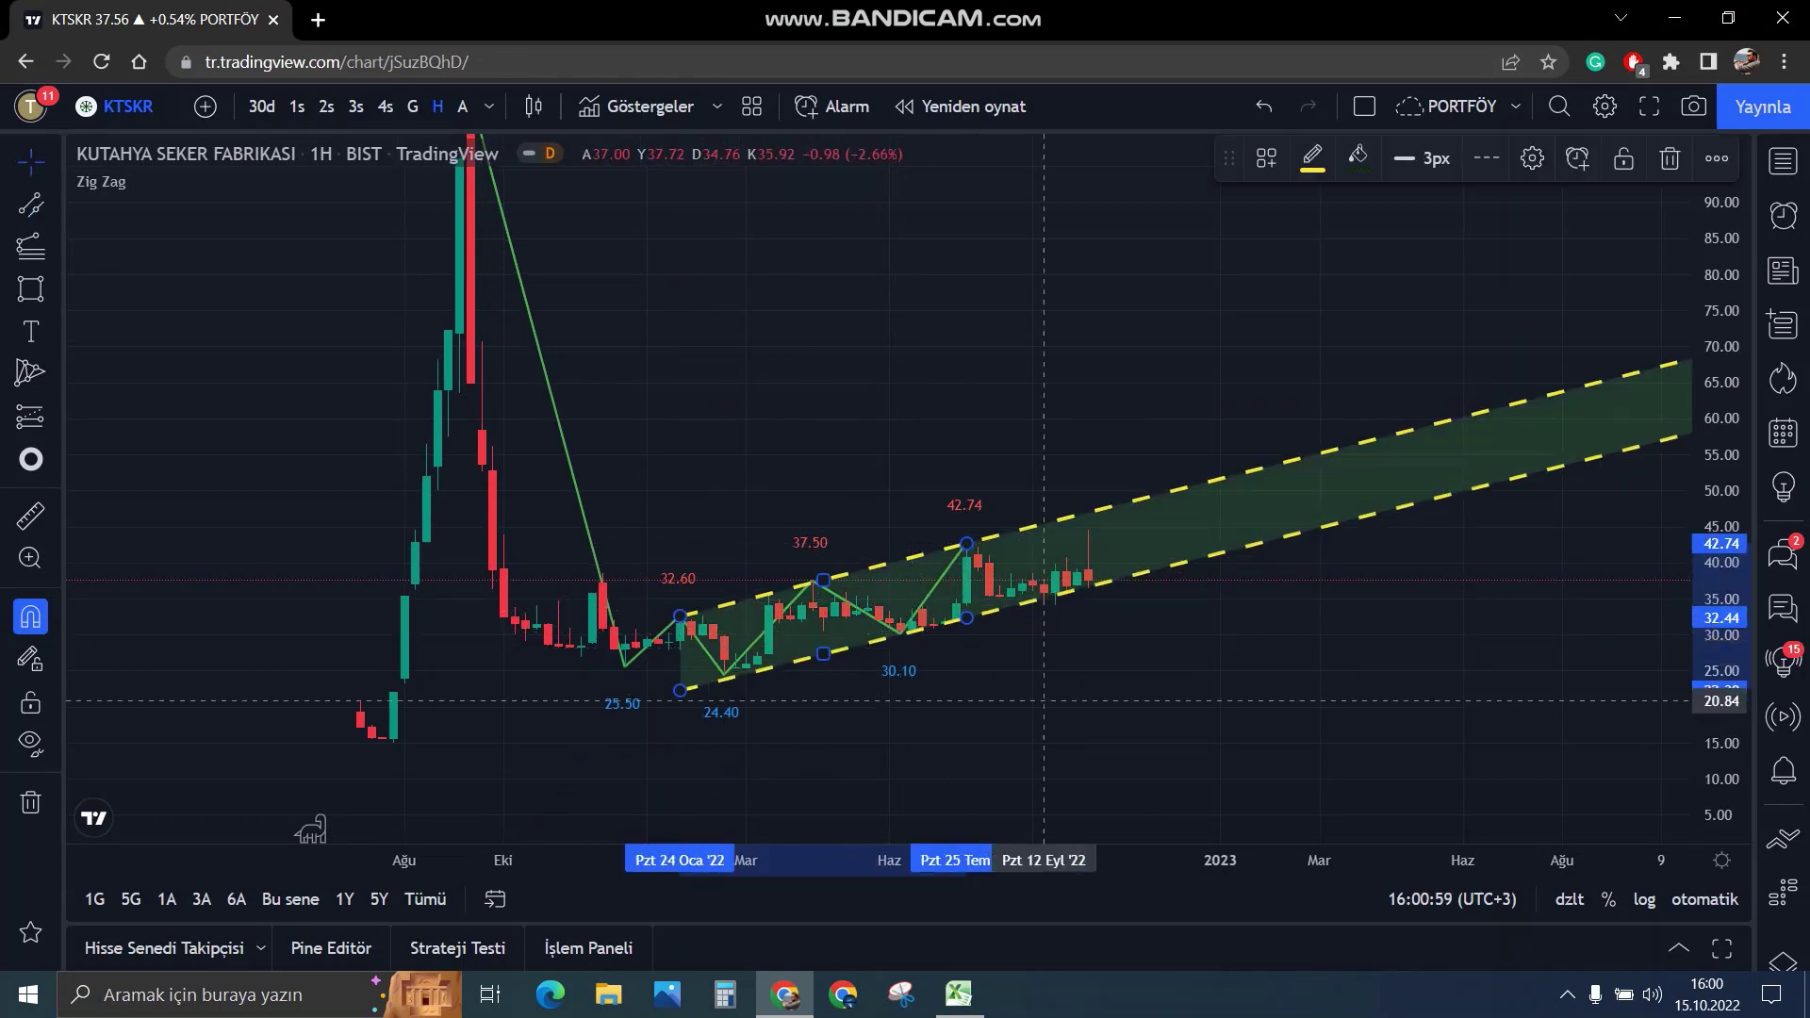
click(1044, 595)
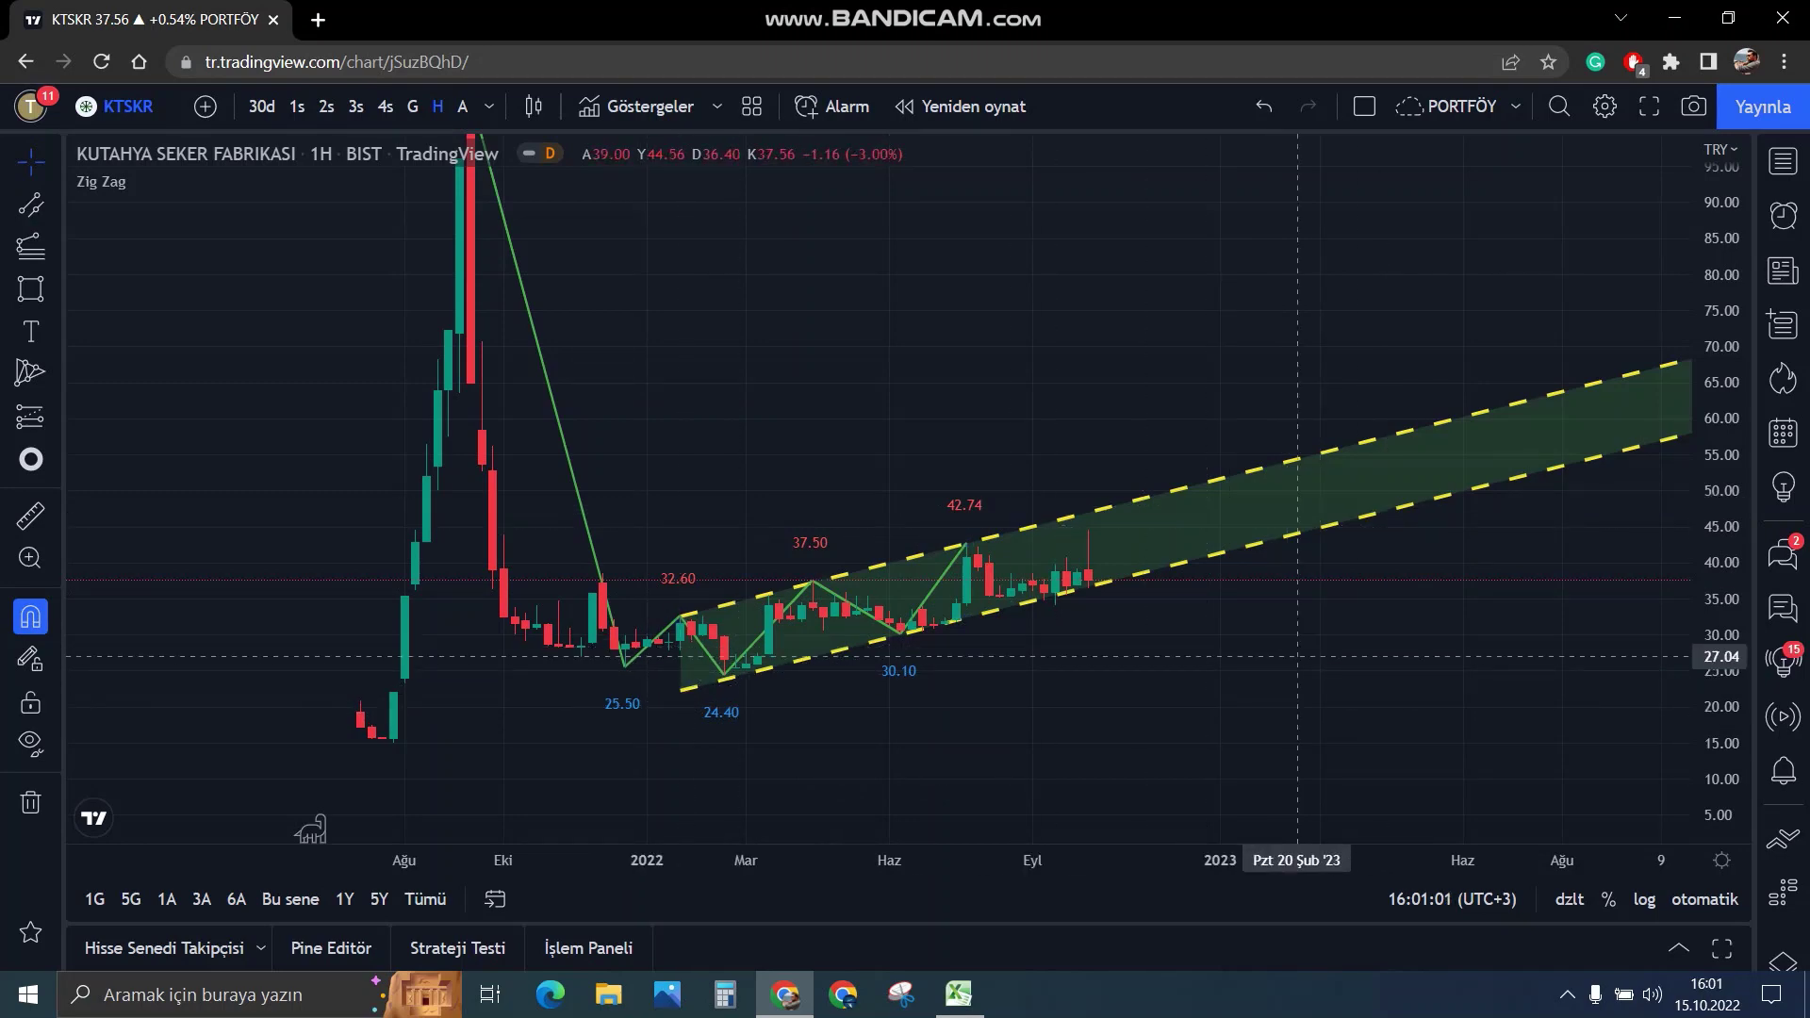
Measure the price move from the channel's lower edge at 36.96 up to its upper edge just beyond the last KTSKR candle.
scroll(1254, 660, up, 1)
scroll(1066, 632, up, 1)
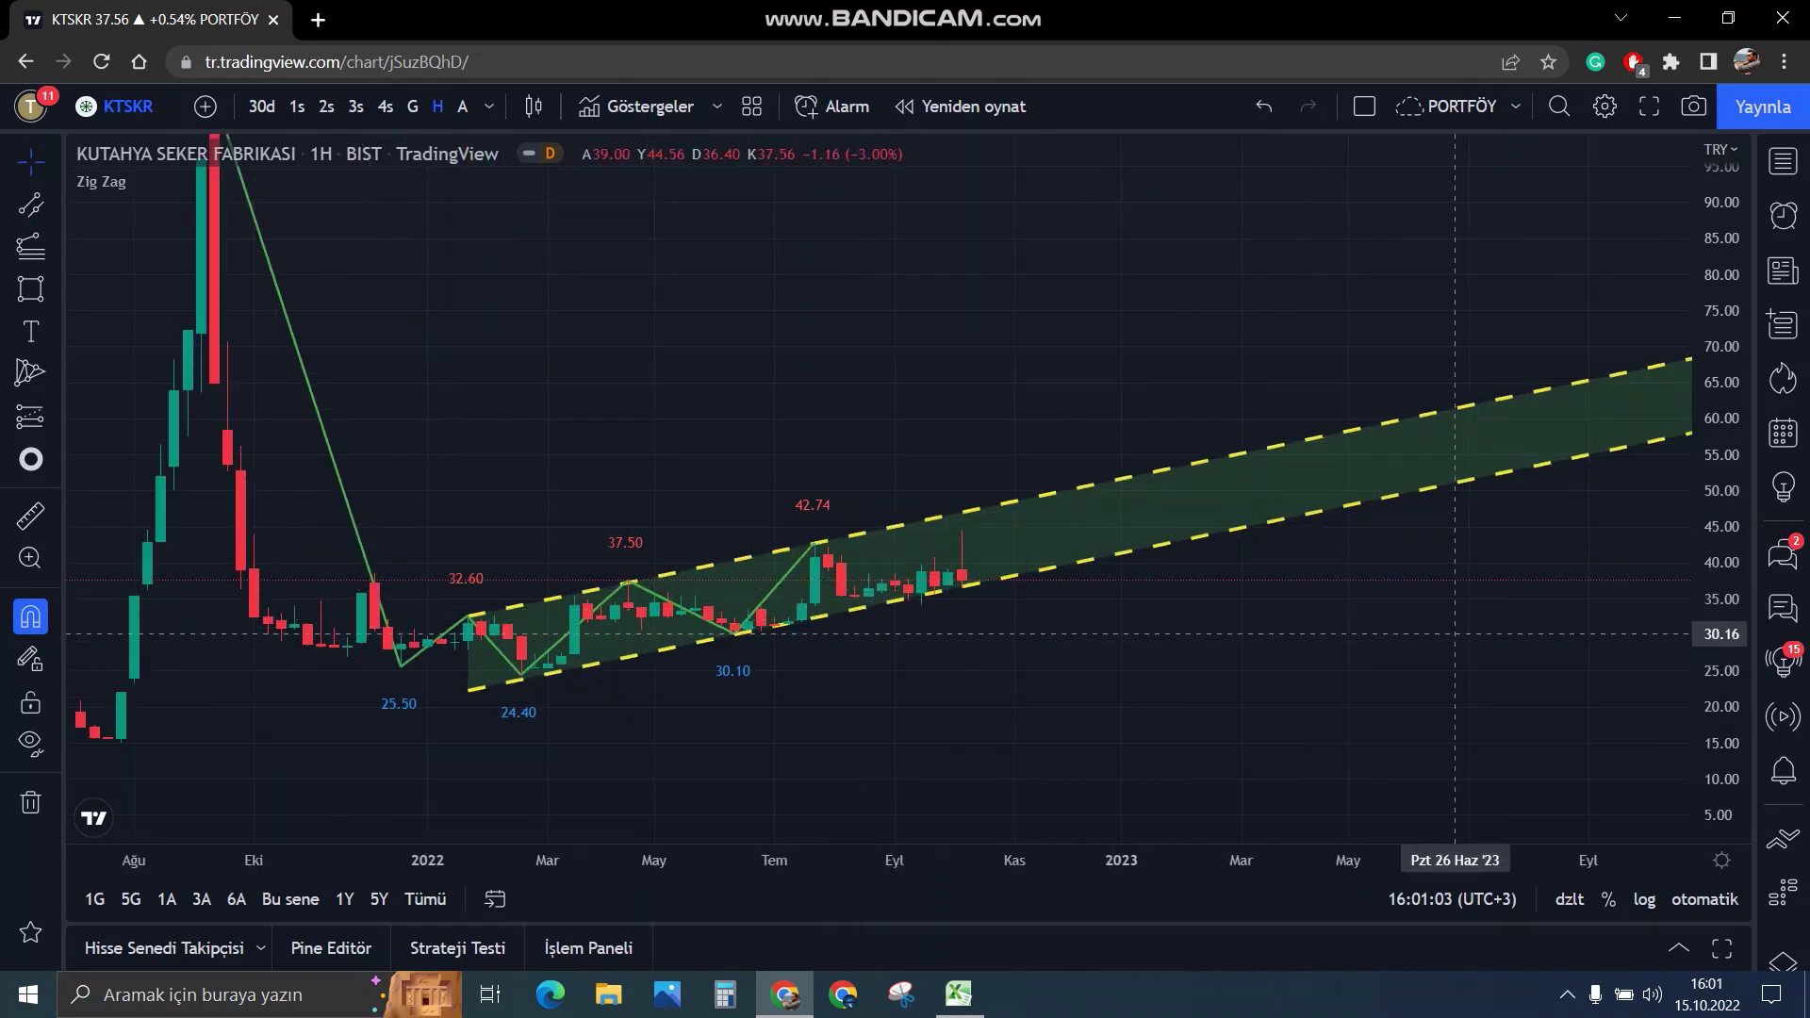
scroll(1494, 660, up, 1)
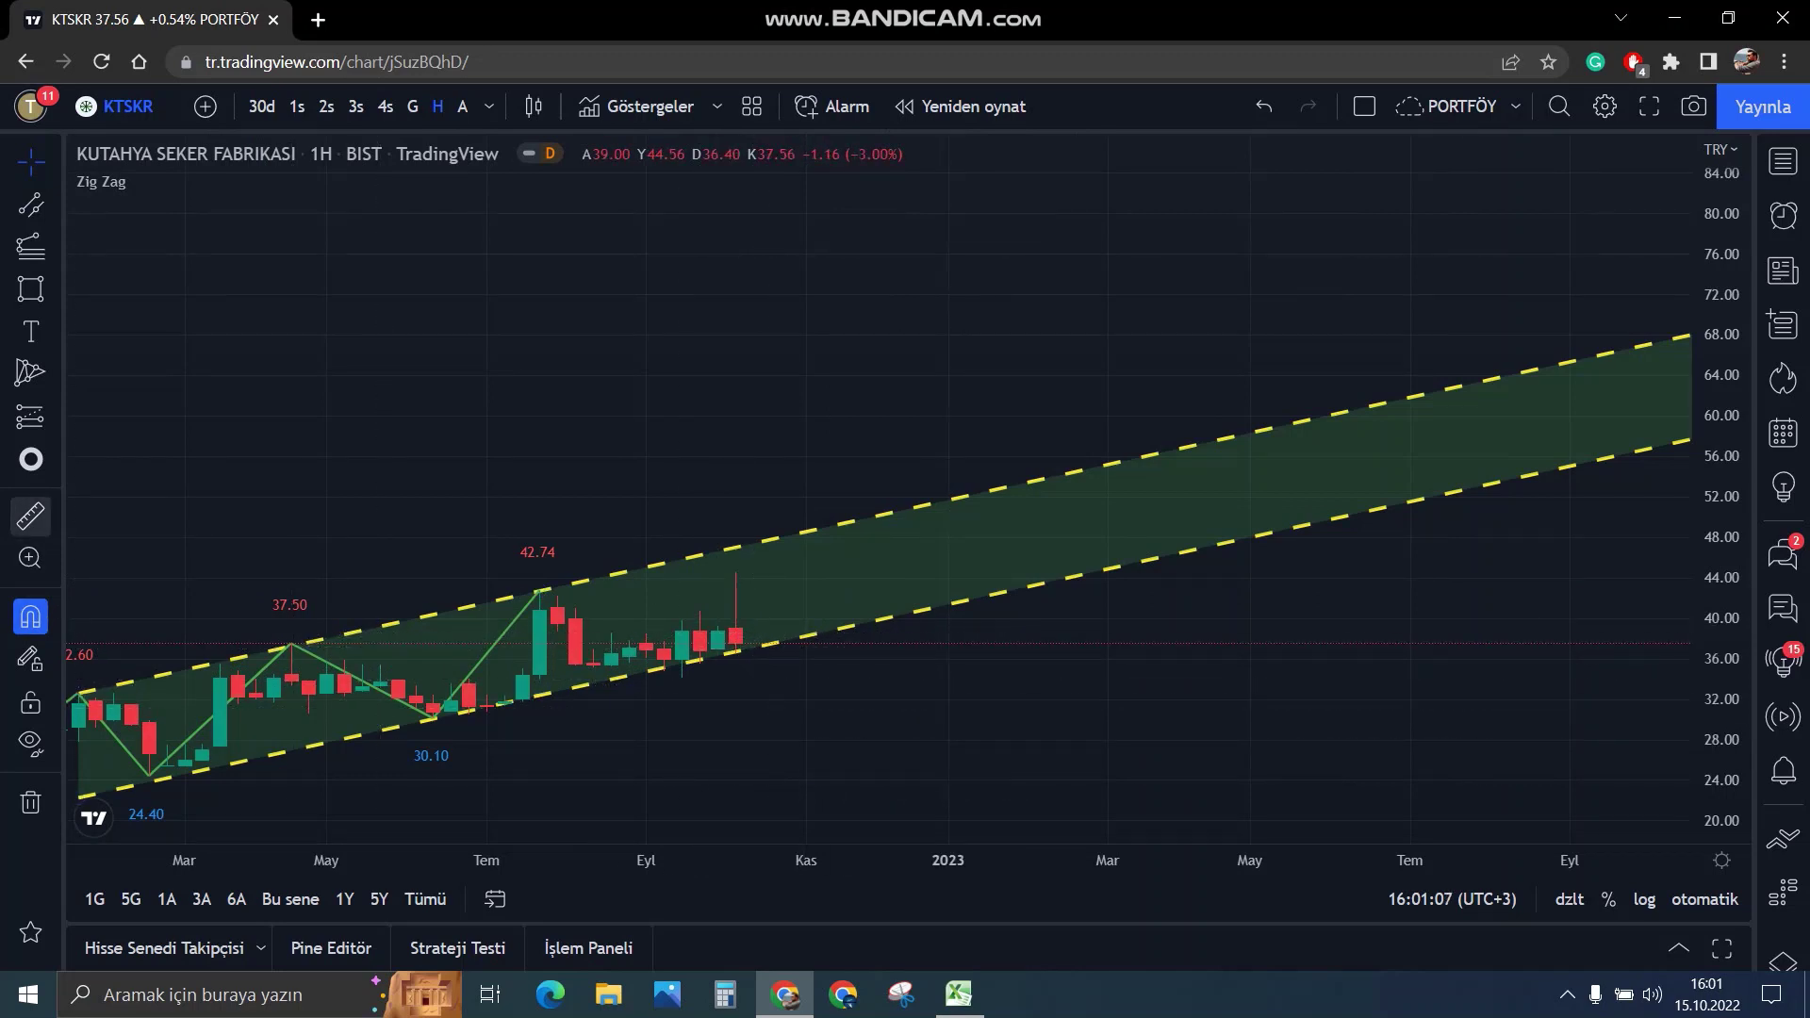
click(30, 516)
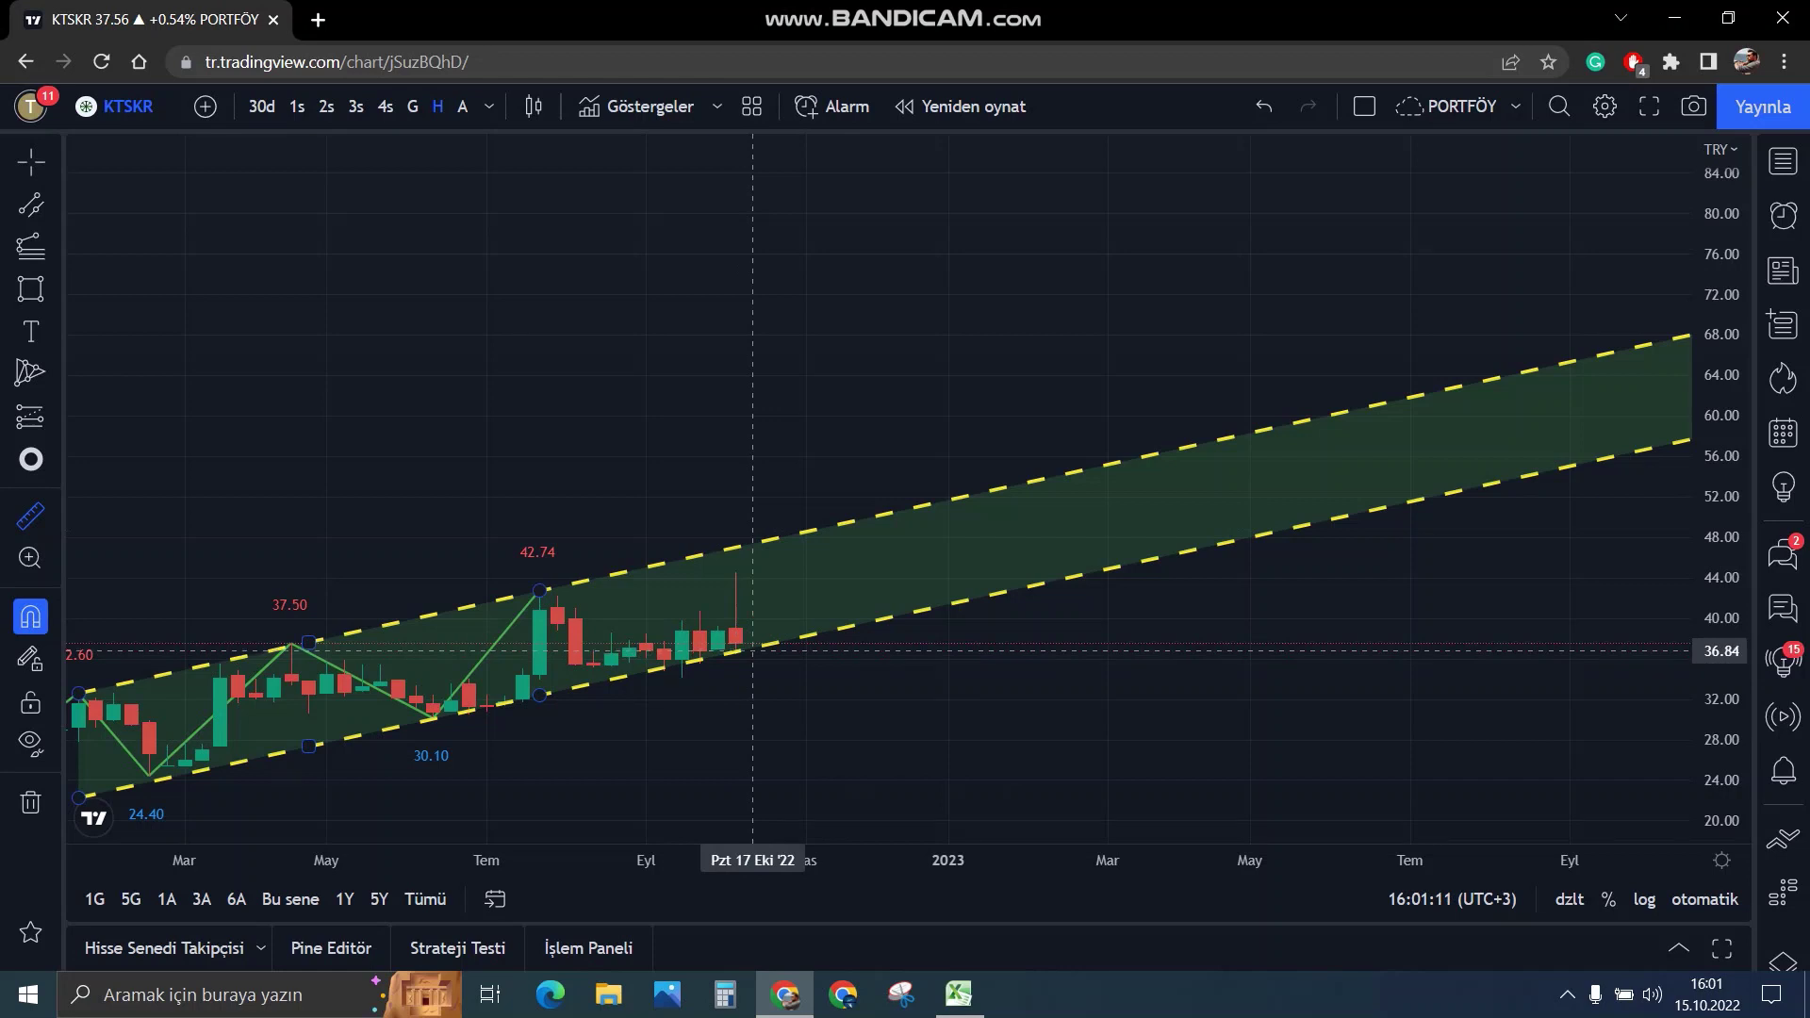
click(755, 649)
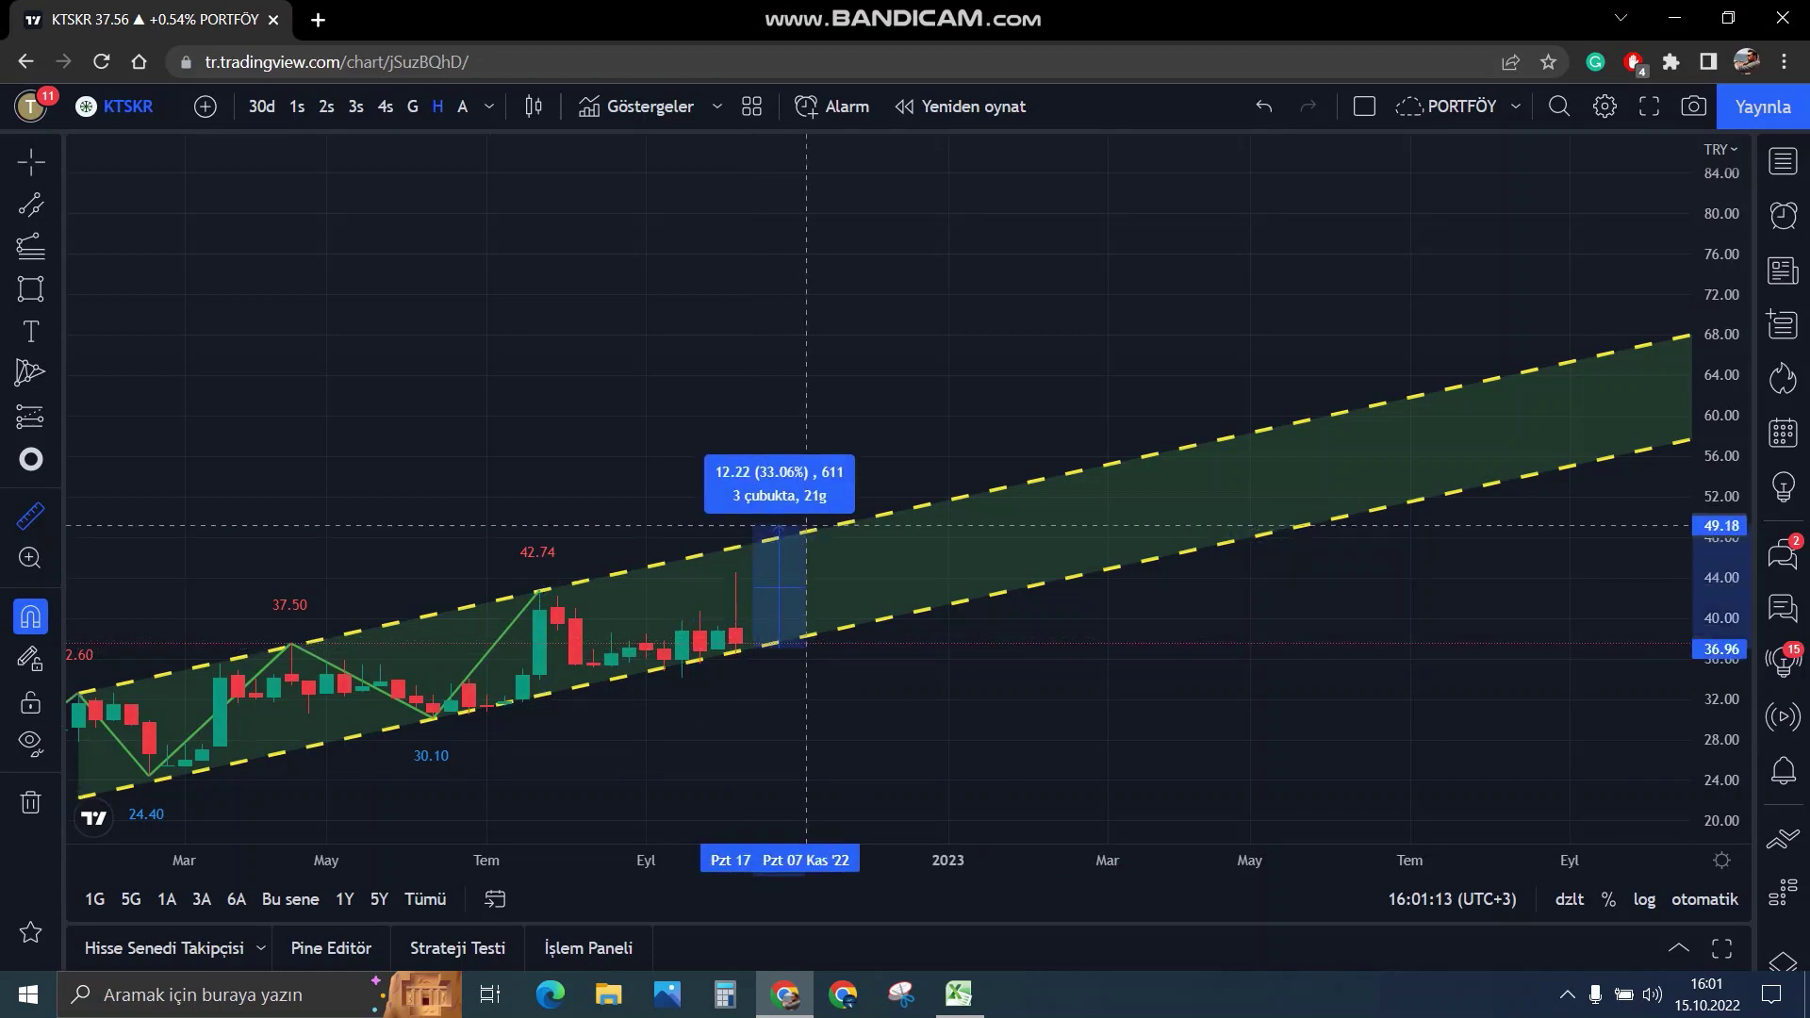
key(Escape)
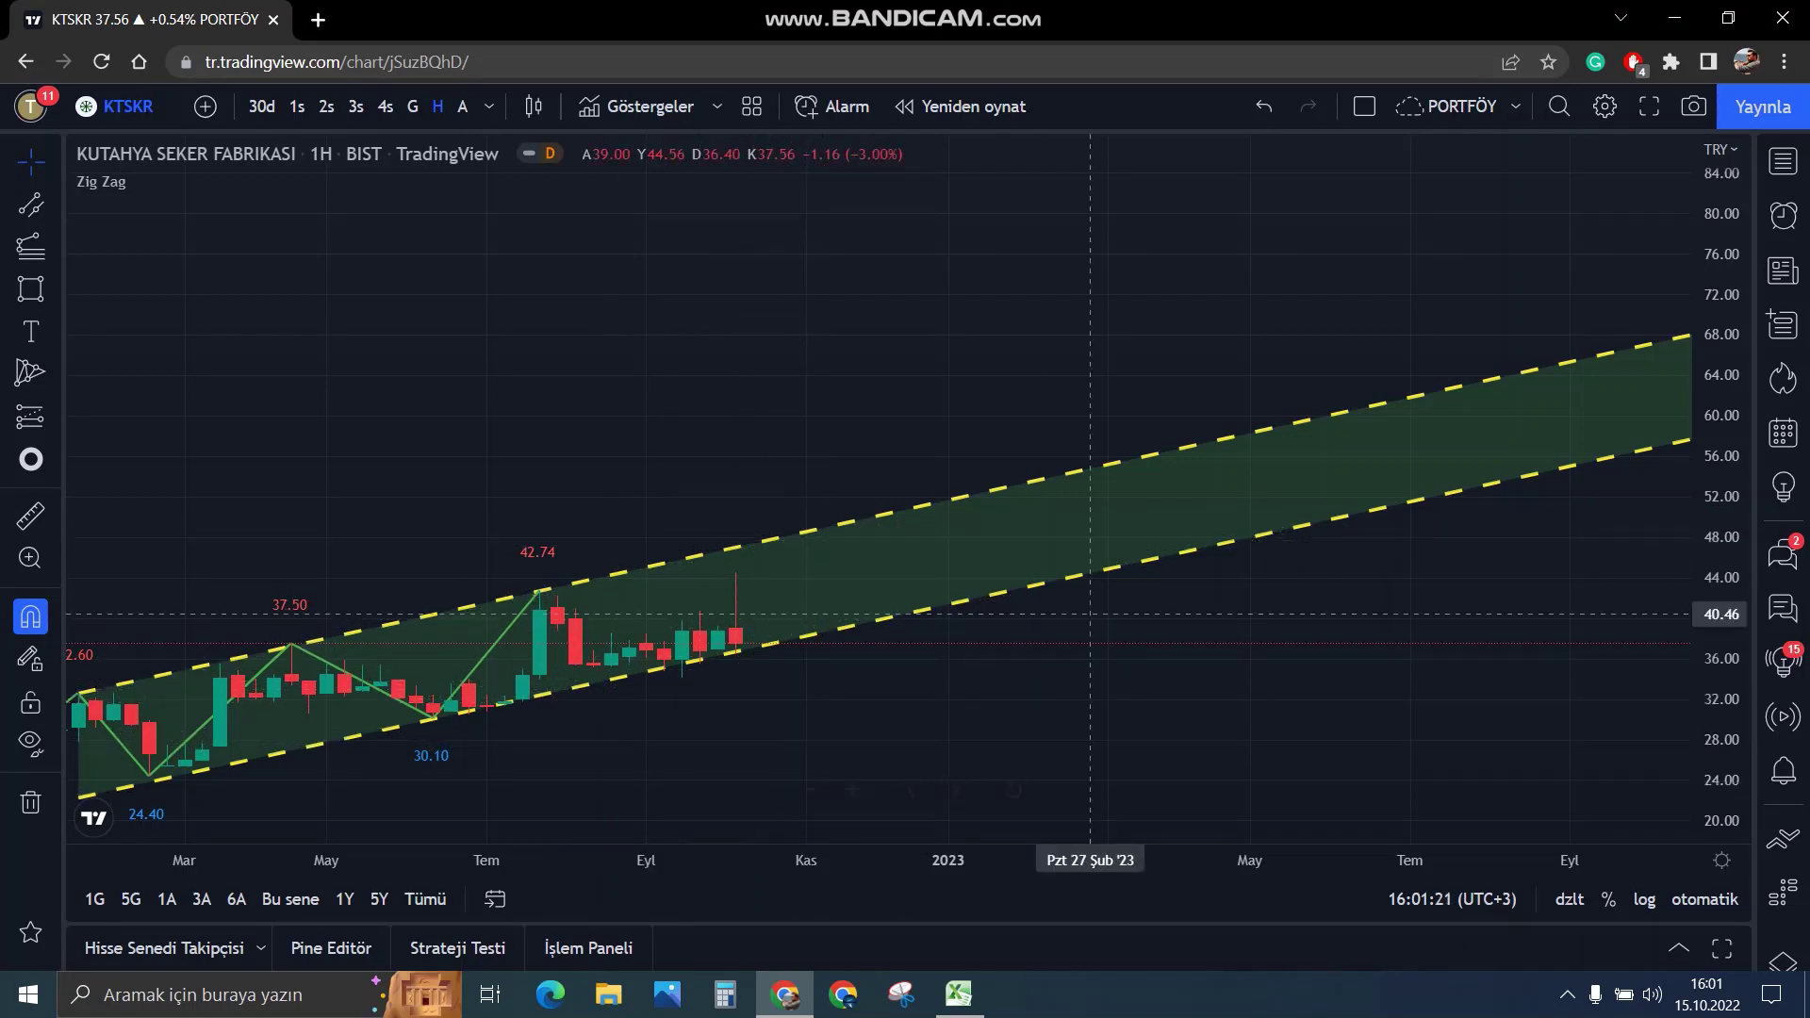
Pick the LINK row in the Excel table, switch back to the TradingView chart and load the BIST symbol LINK.
click(959, 993)
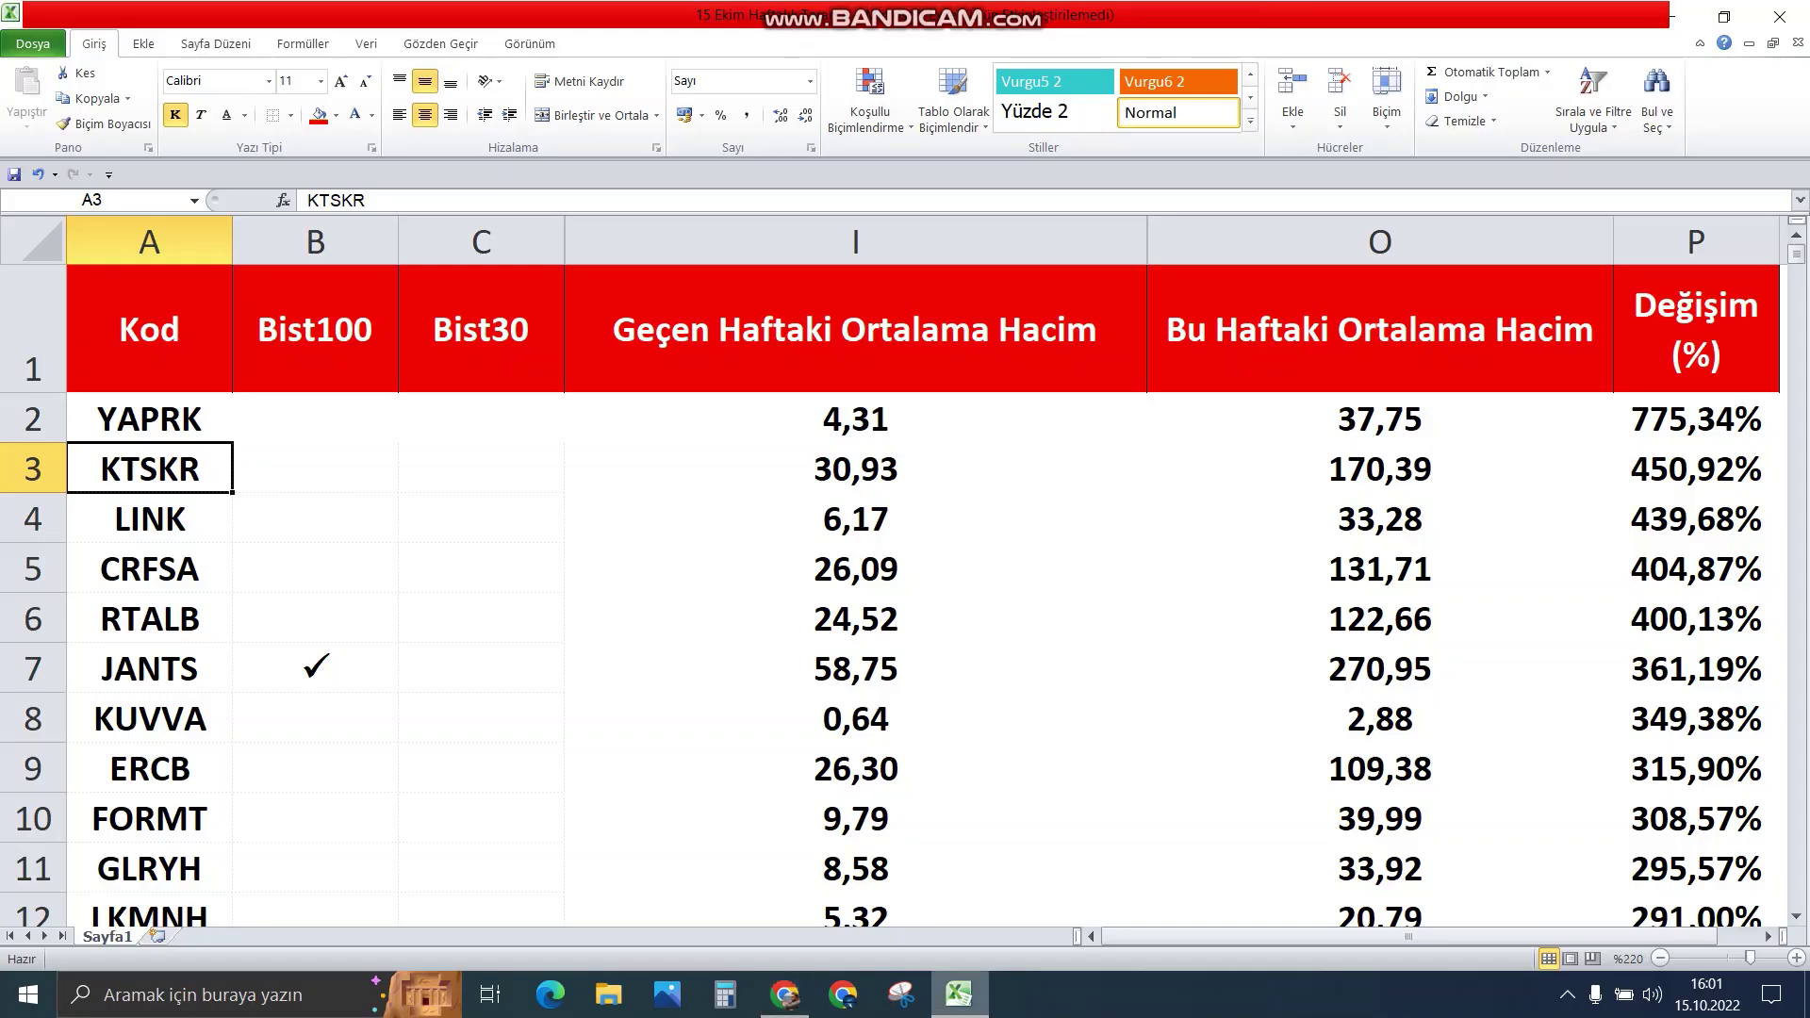
key(Down)
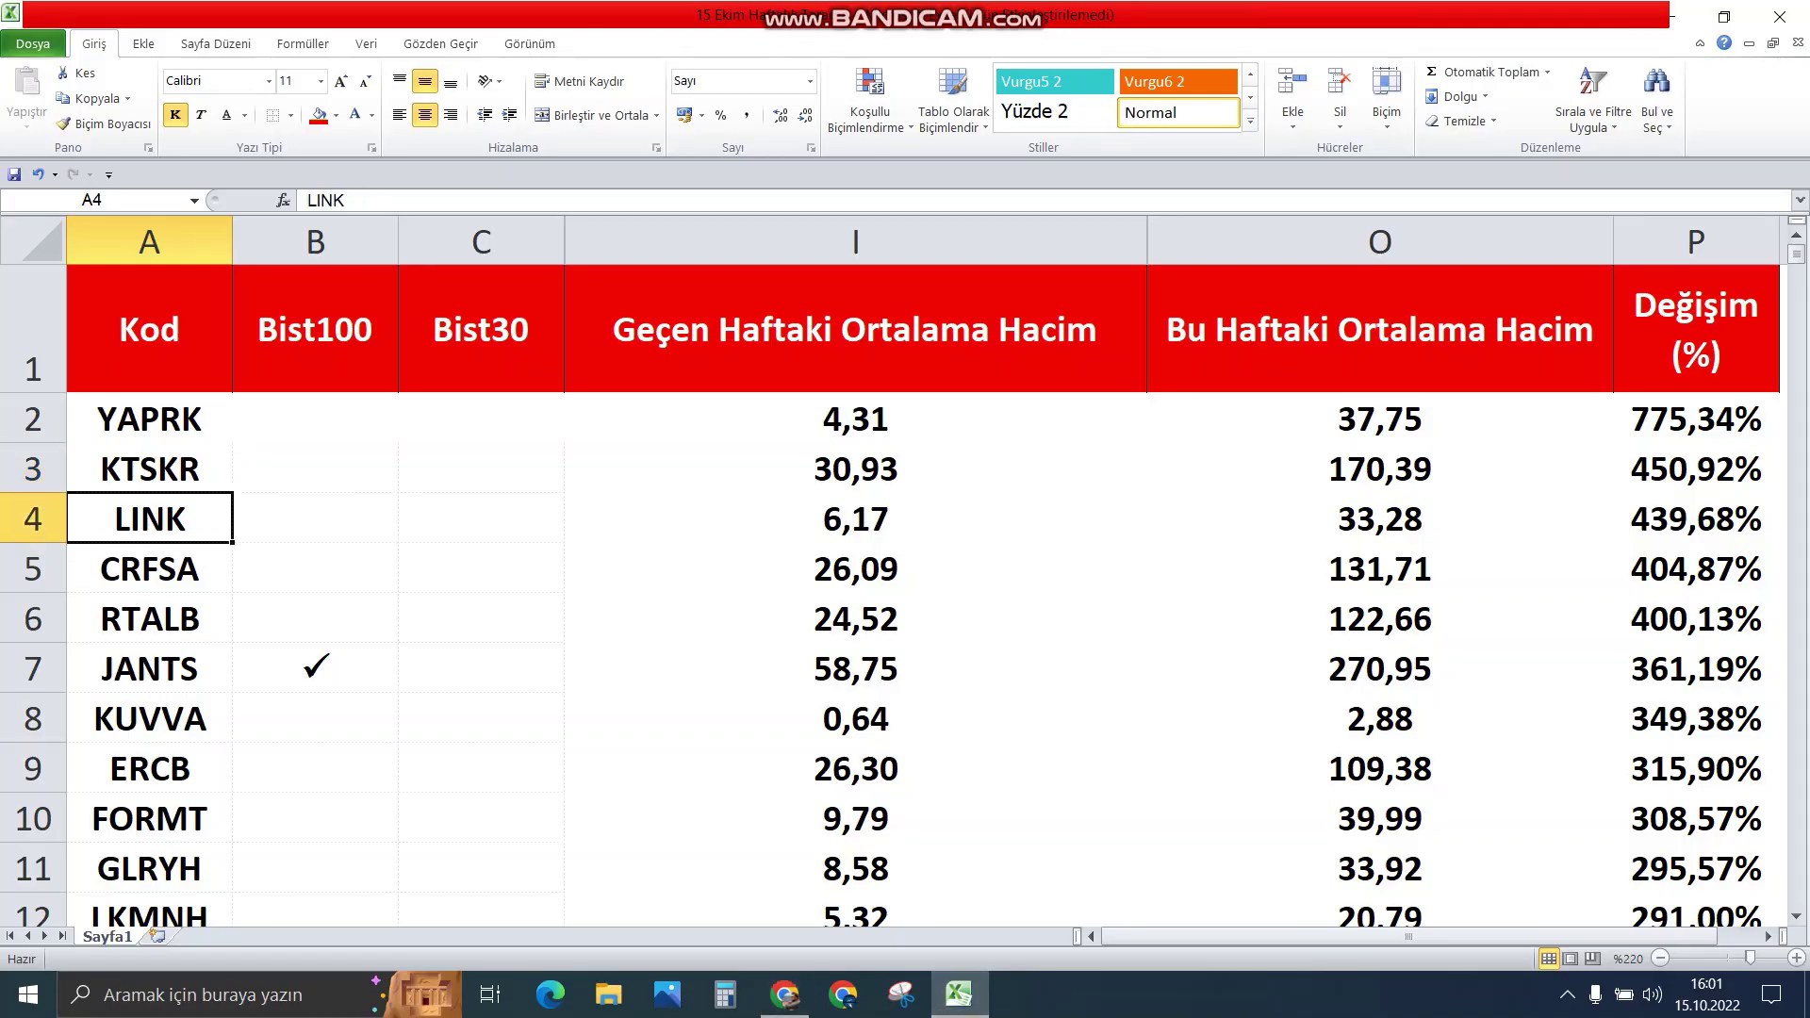
click(784, 993)
text(LINK)
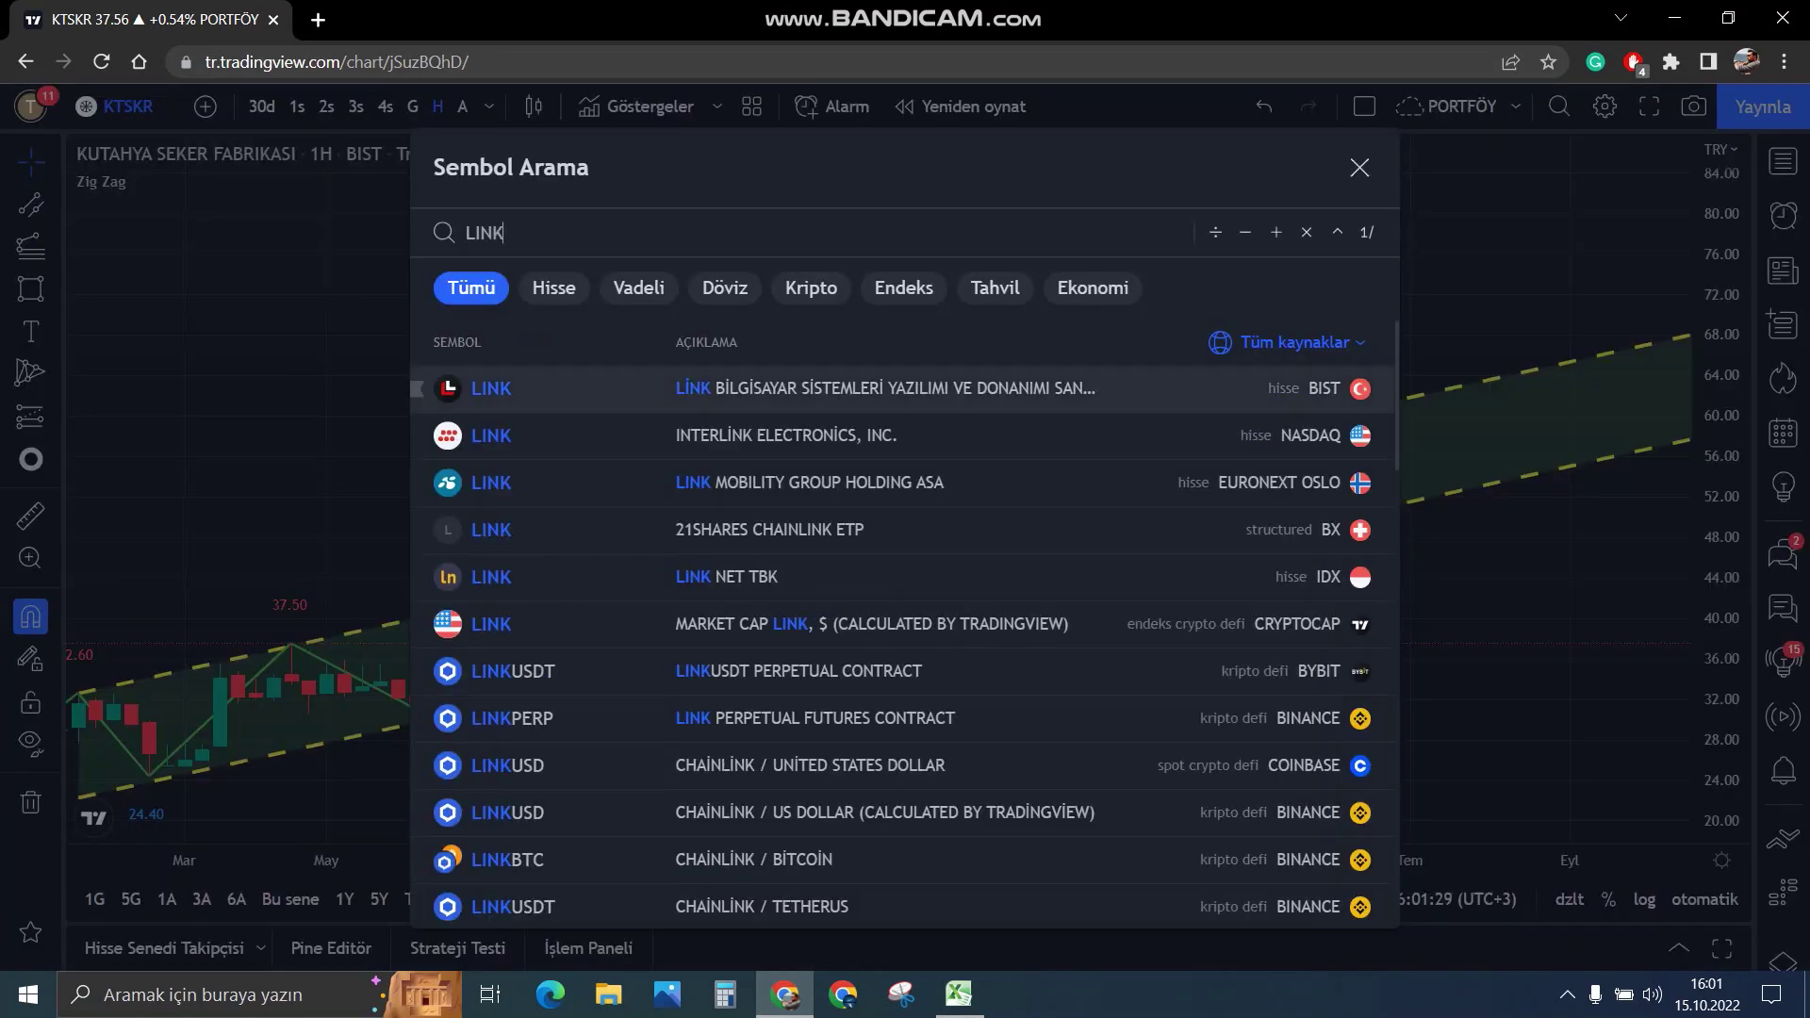
key(Return)
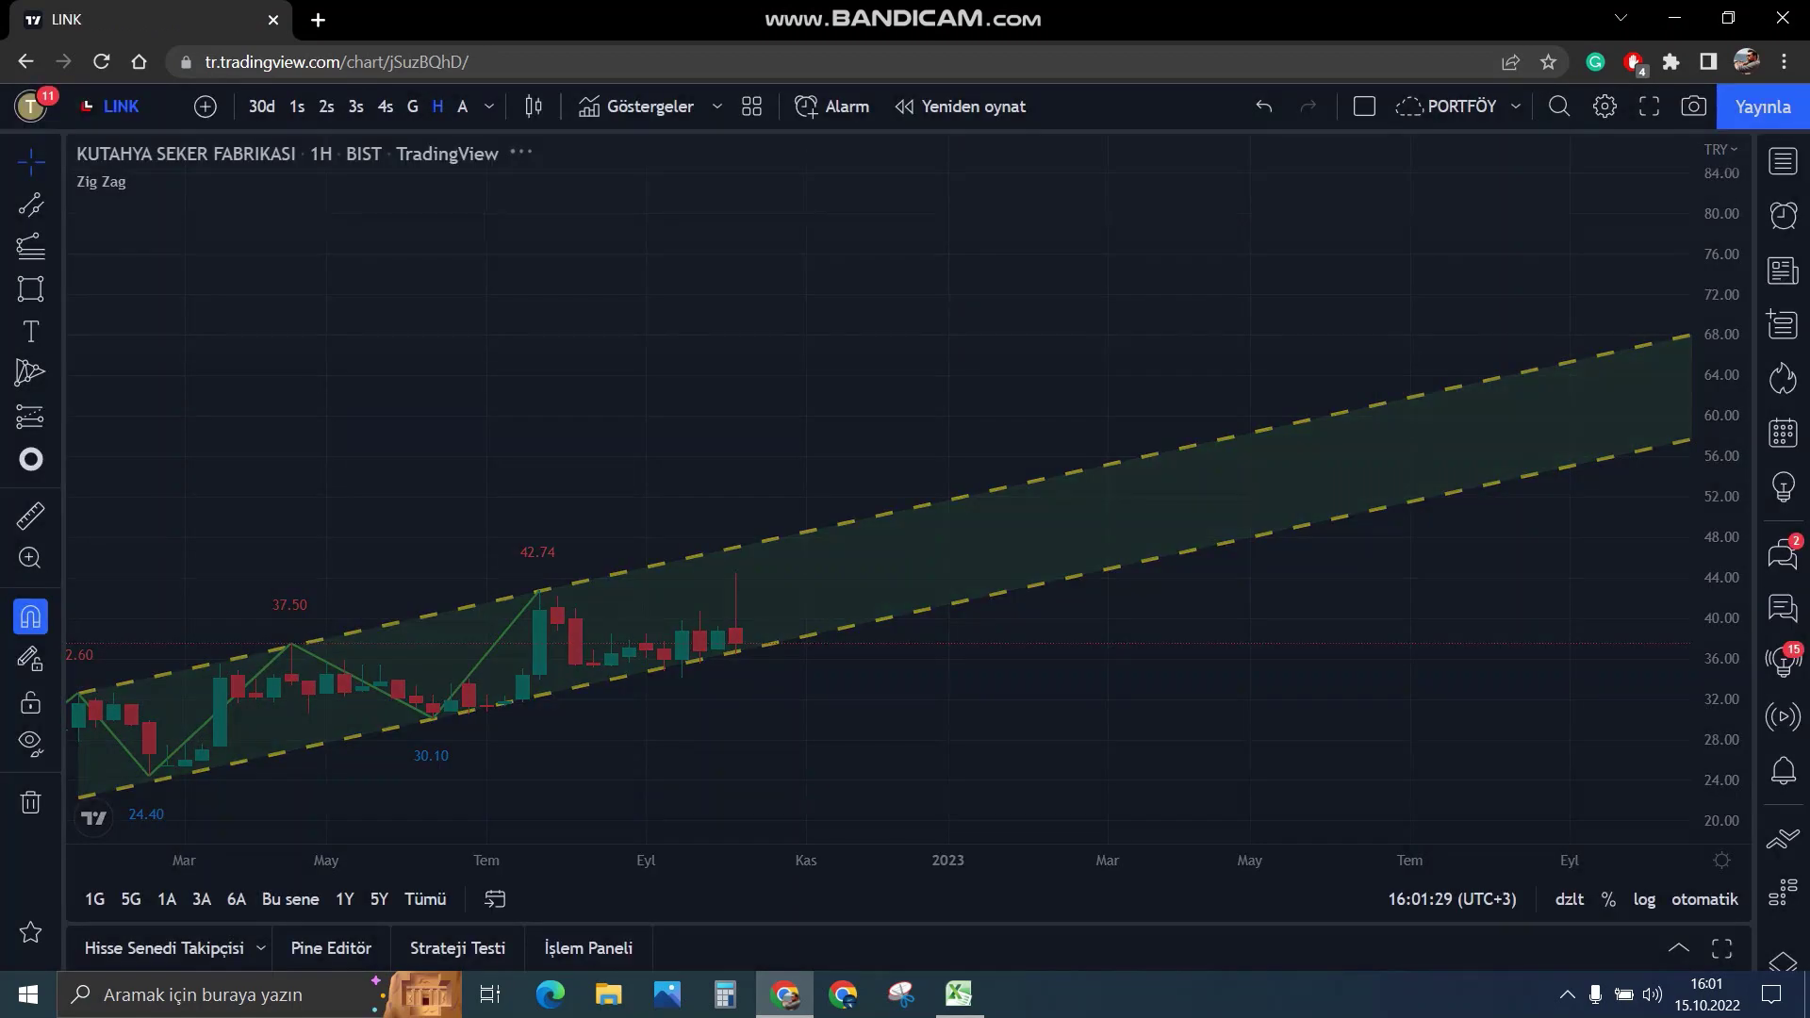
Draw two horizontal lines on the LINK chart at the zigzag highs 41.80 and 37.44.
scroll(1169, 432, down, 2)
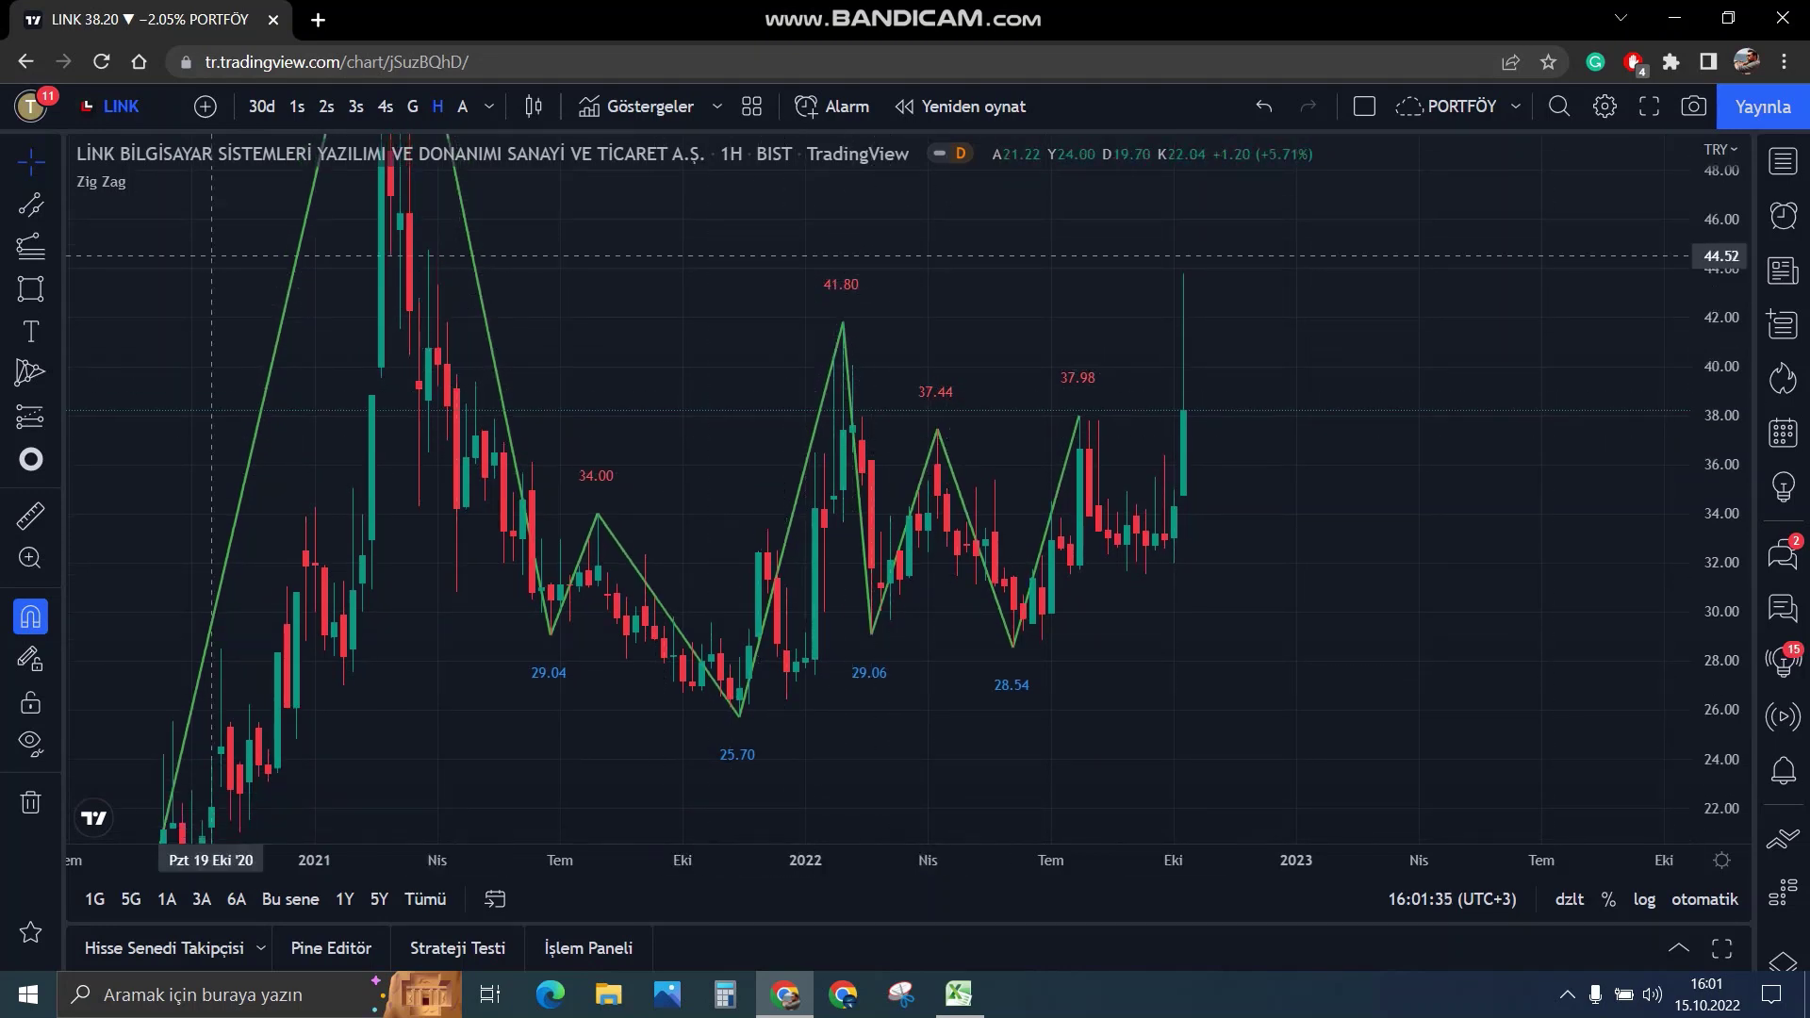
click(55, 204)
click(151, 488)
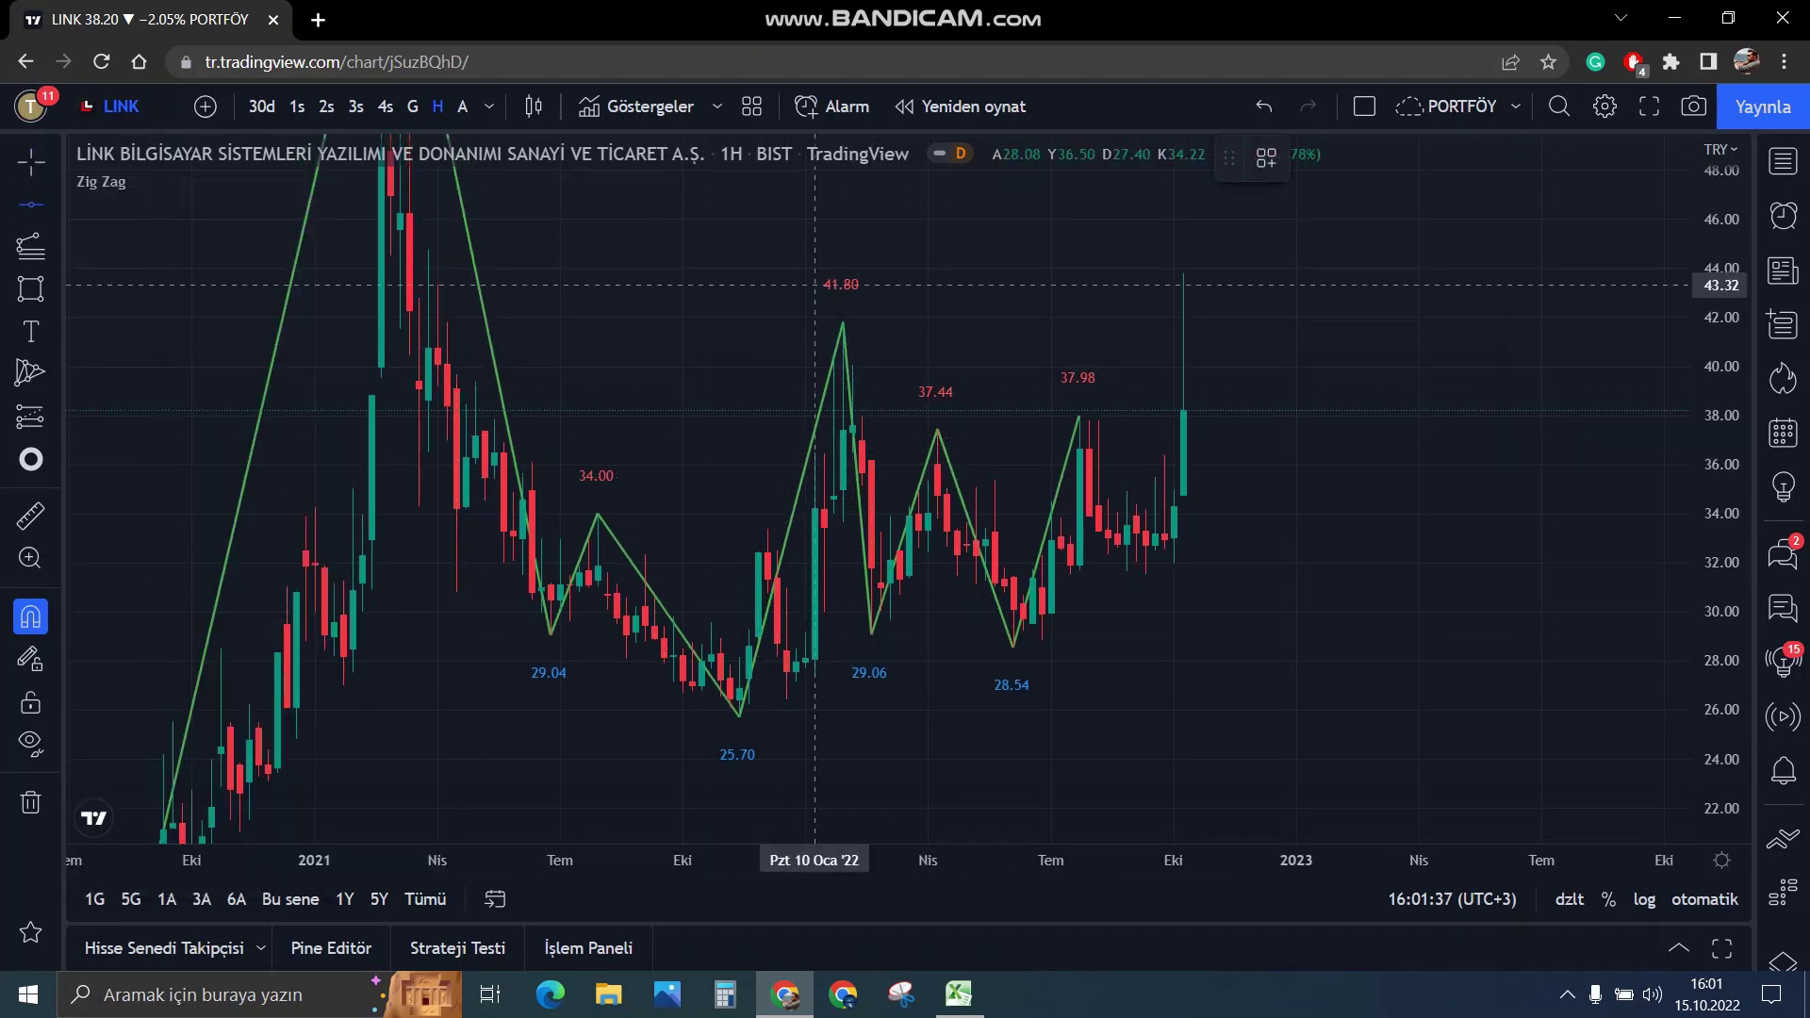
click(843, 323)
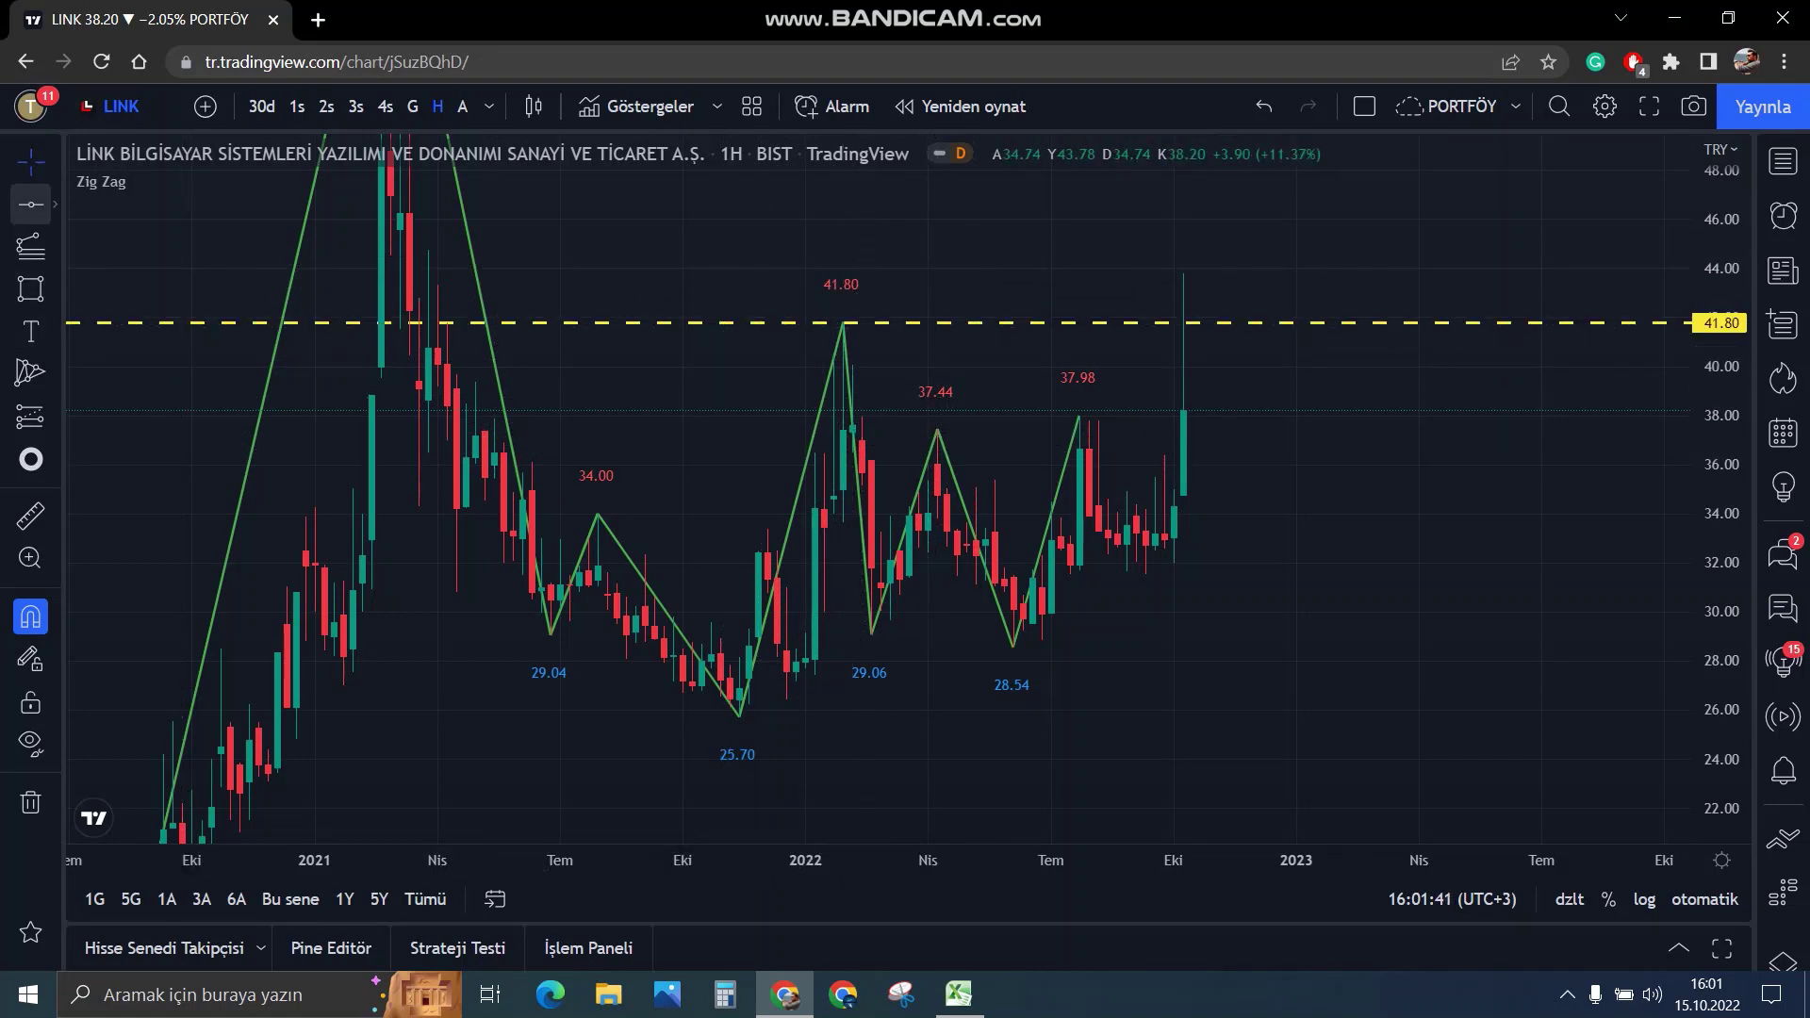
click(937, 429)
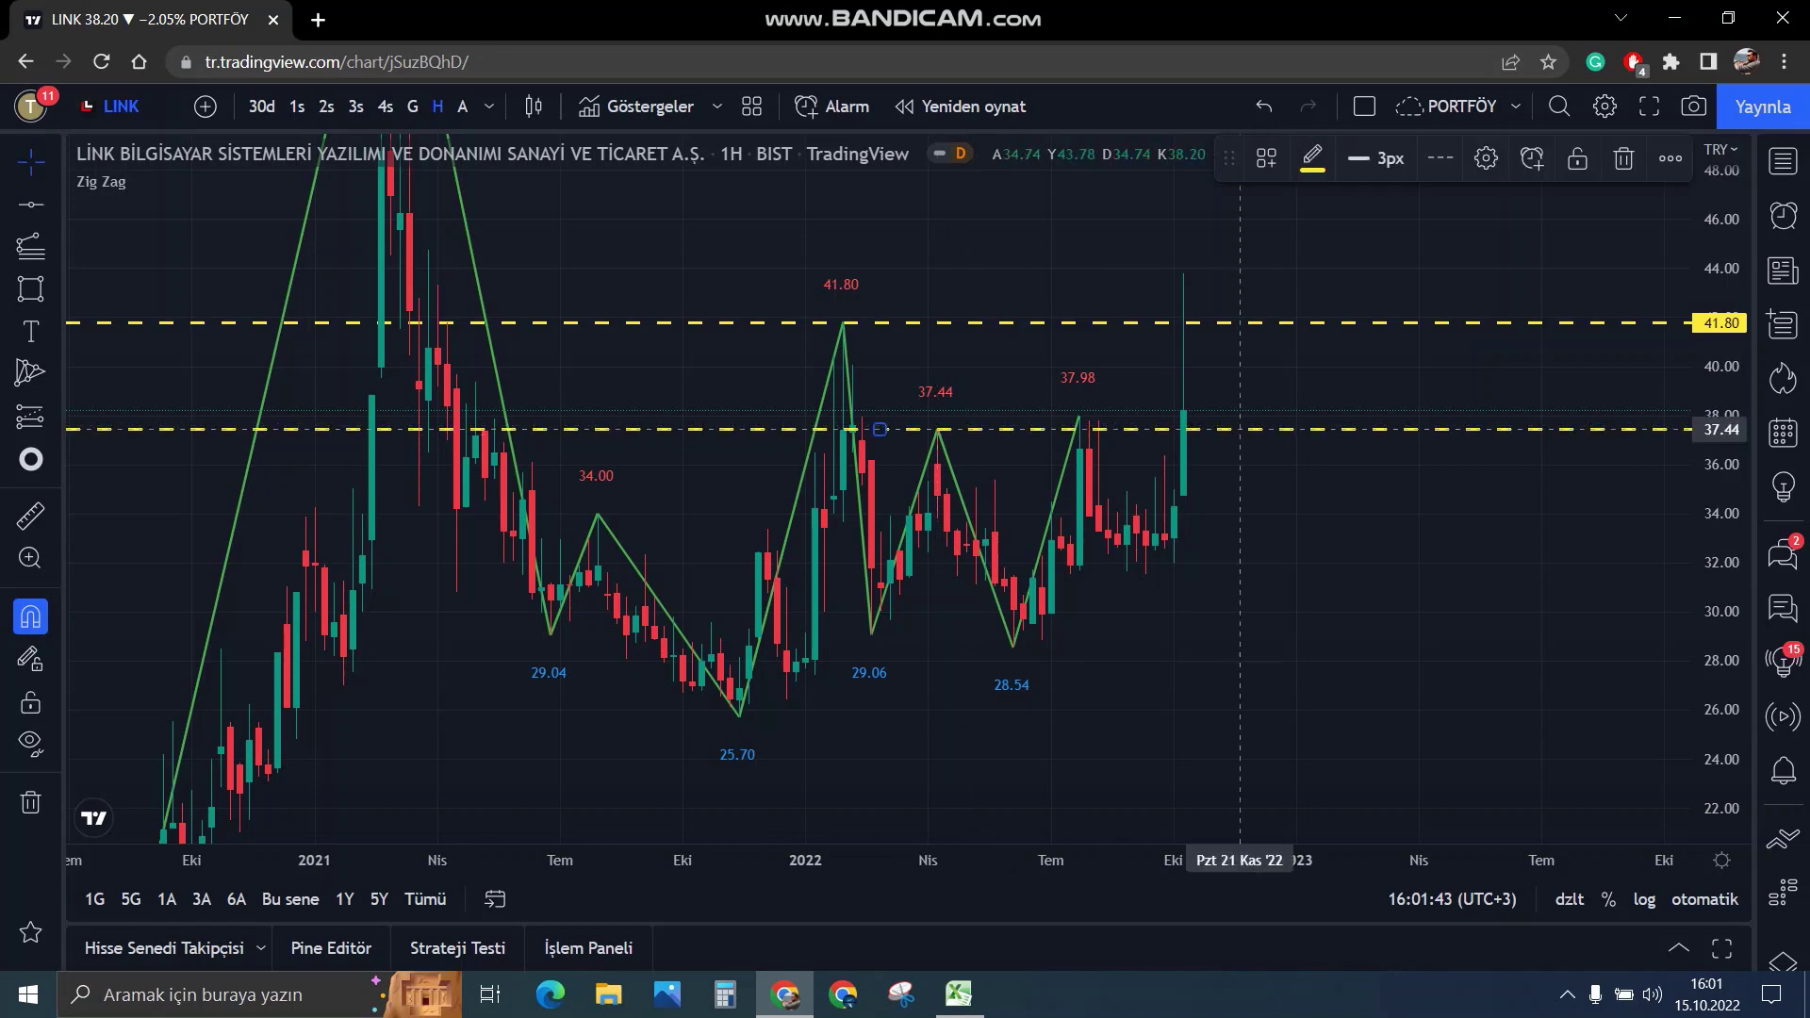
Measure the price move from the last LINK candle's close at 38.20 up to the 41.80 line.
scroll(1660, 429, up, 5)
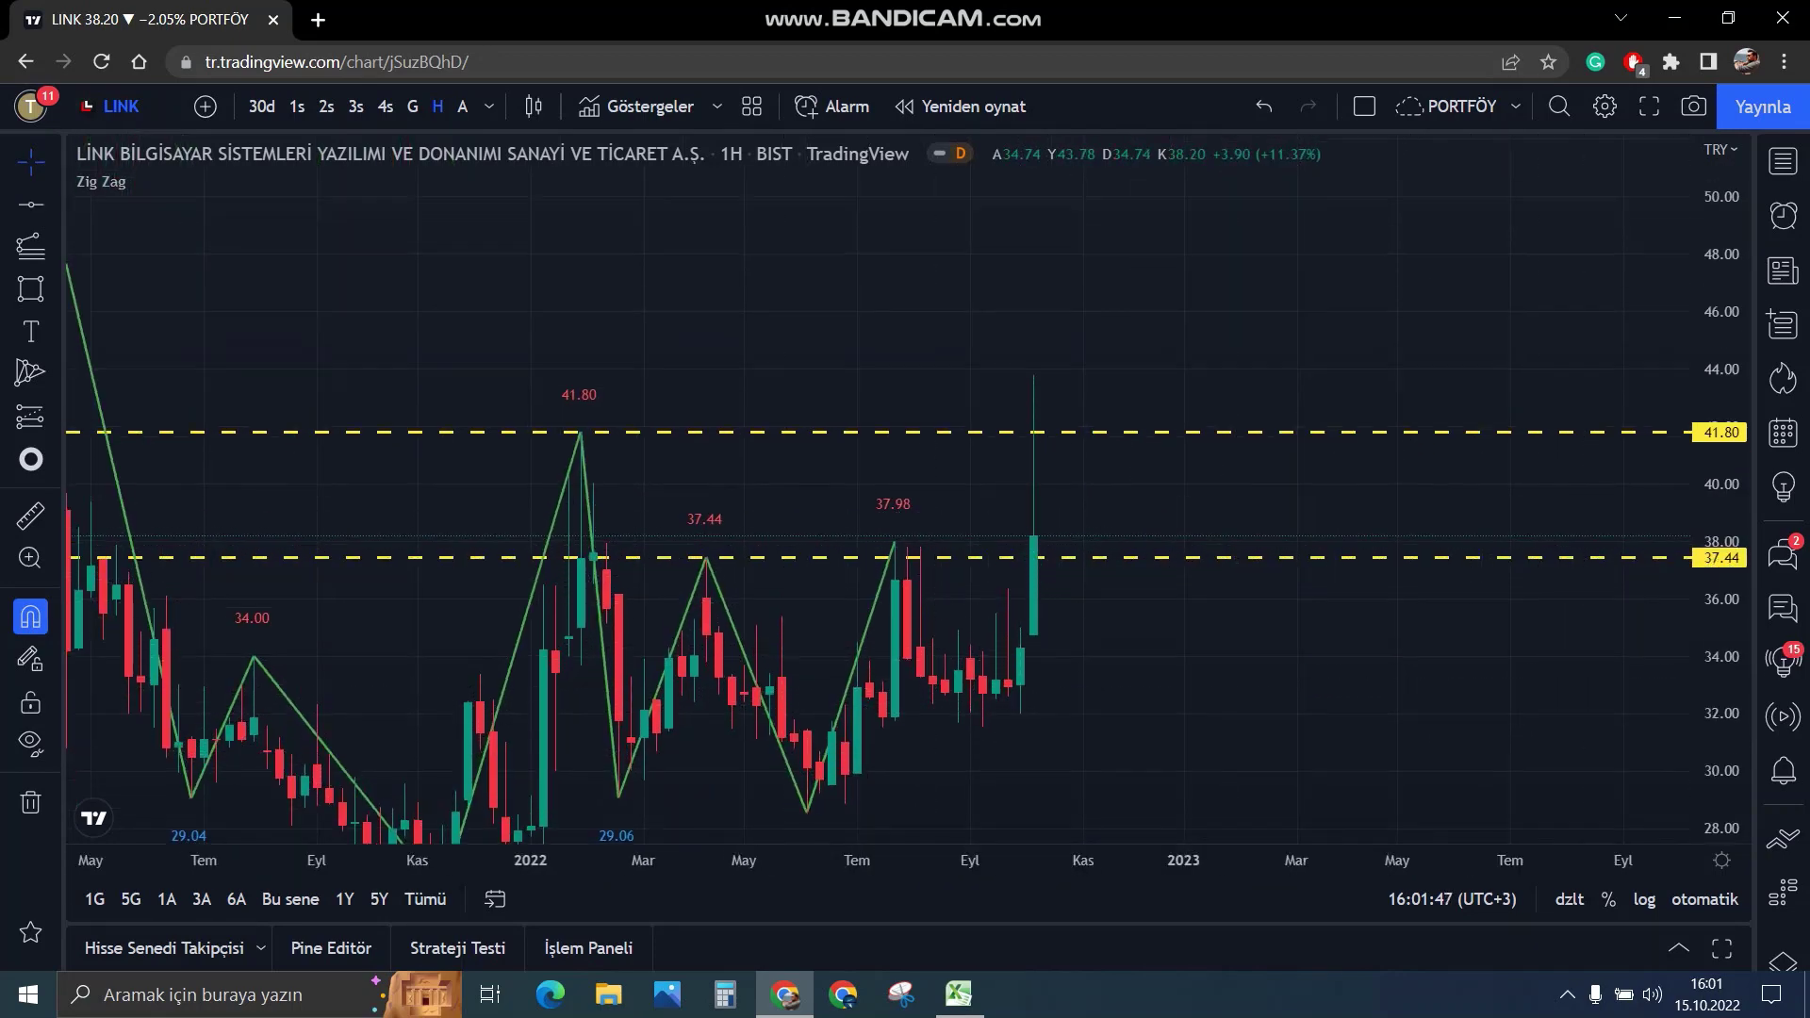
scroll(1688, 681, up, 3)
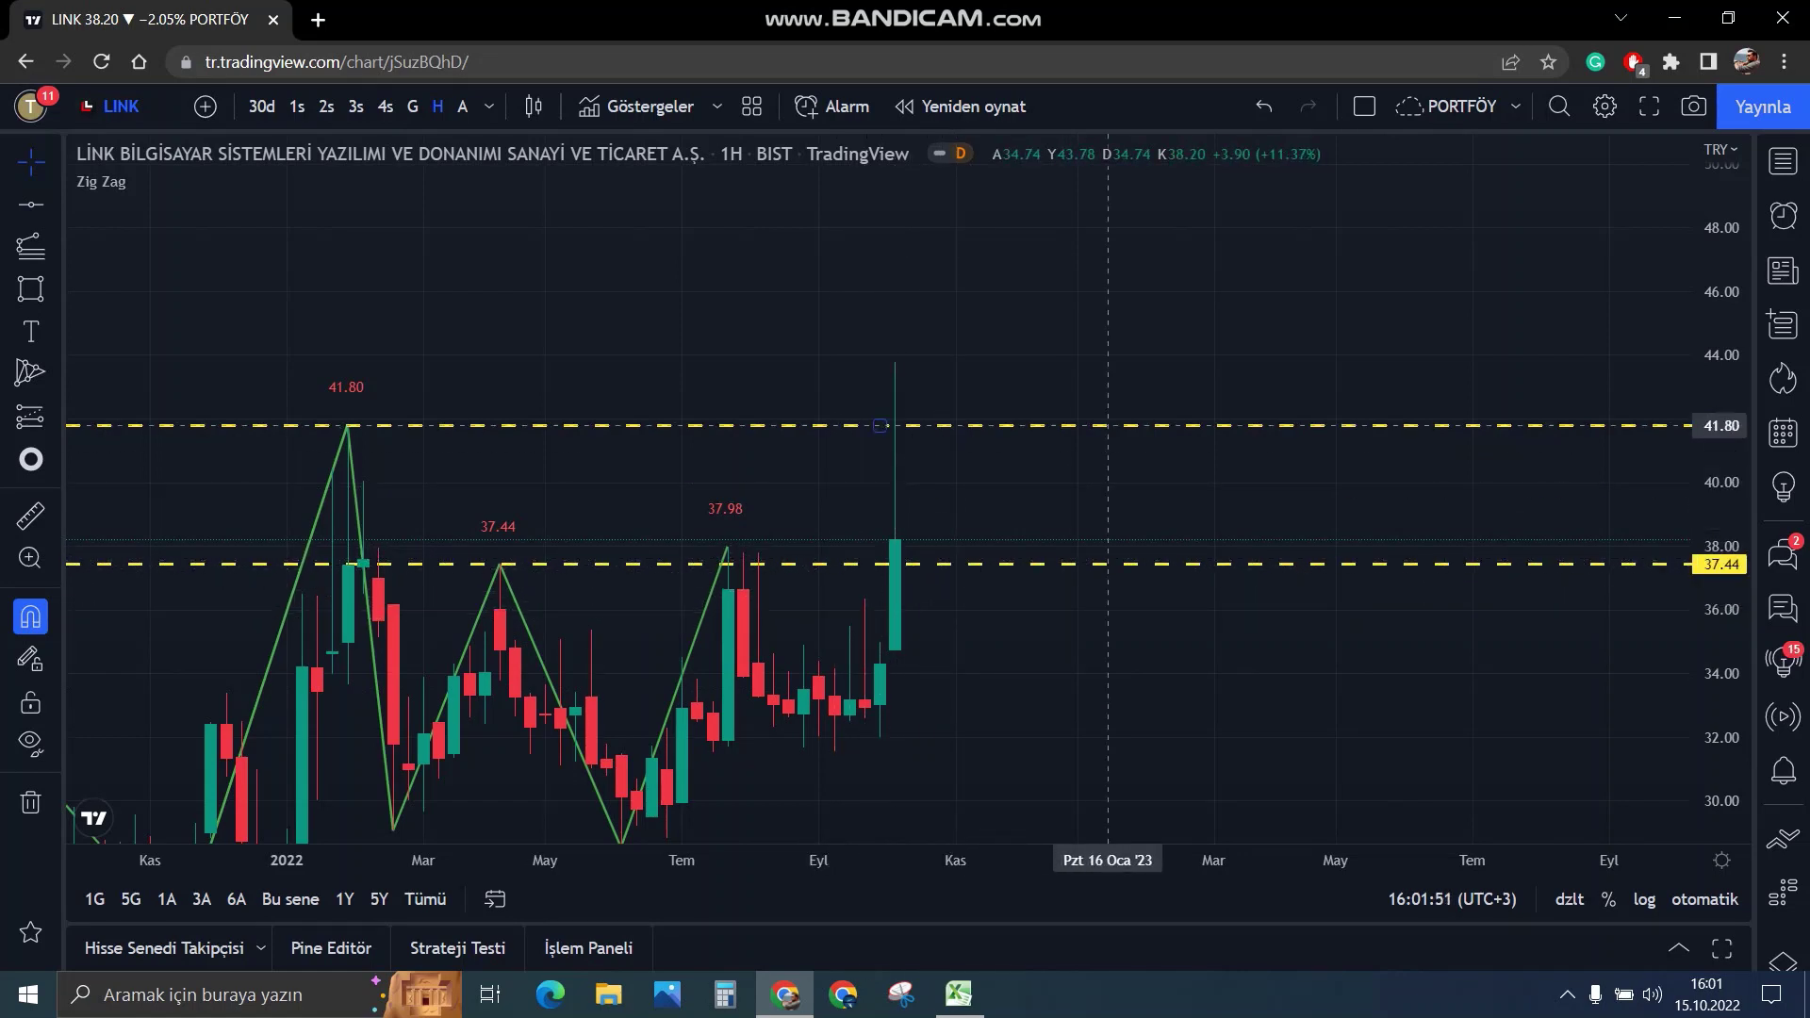
click(30, 515)
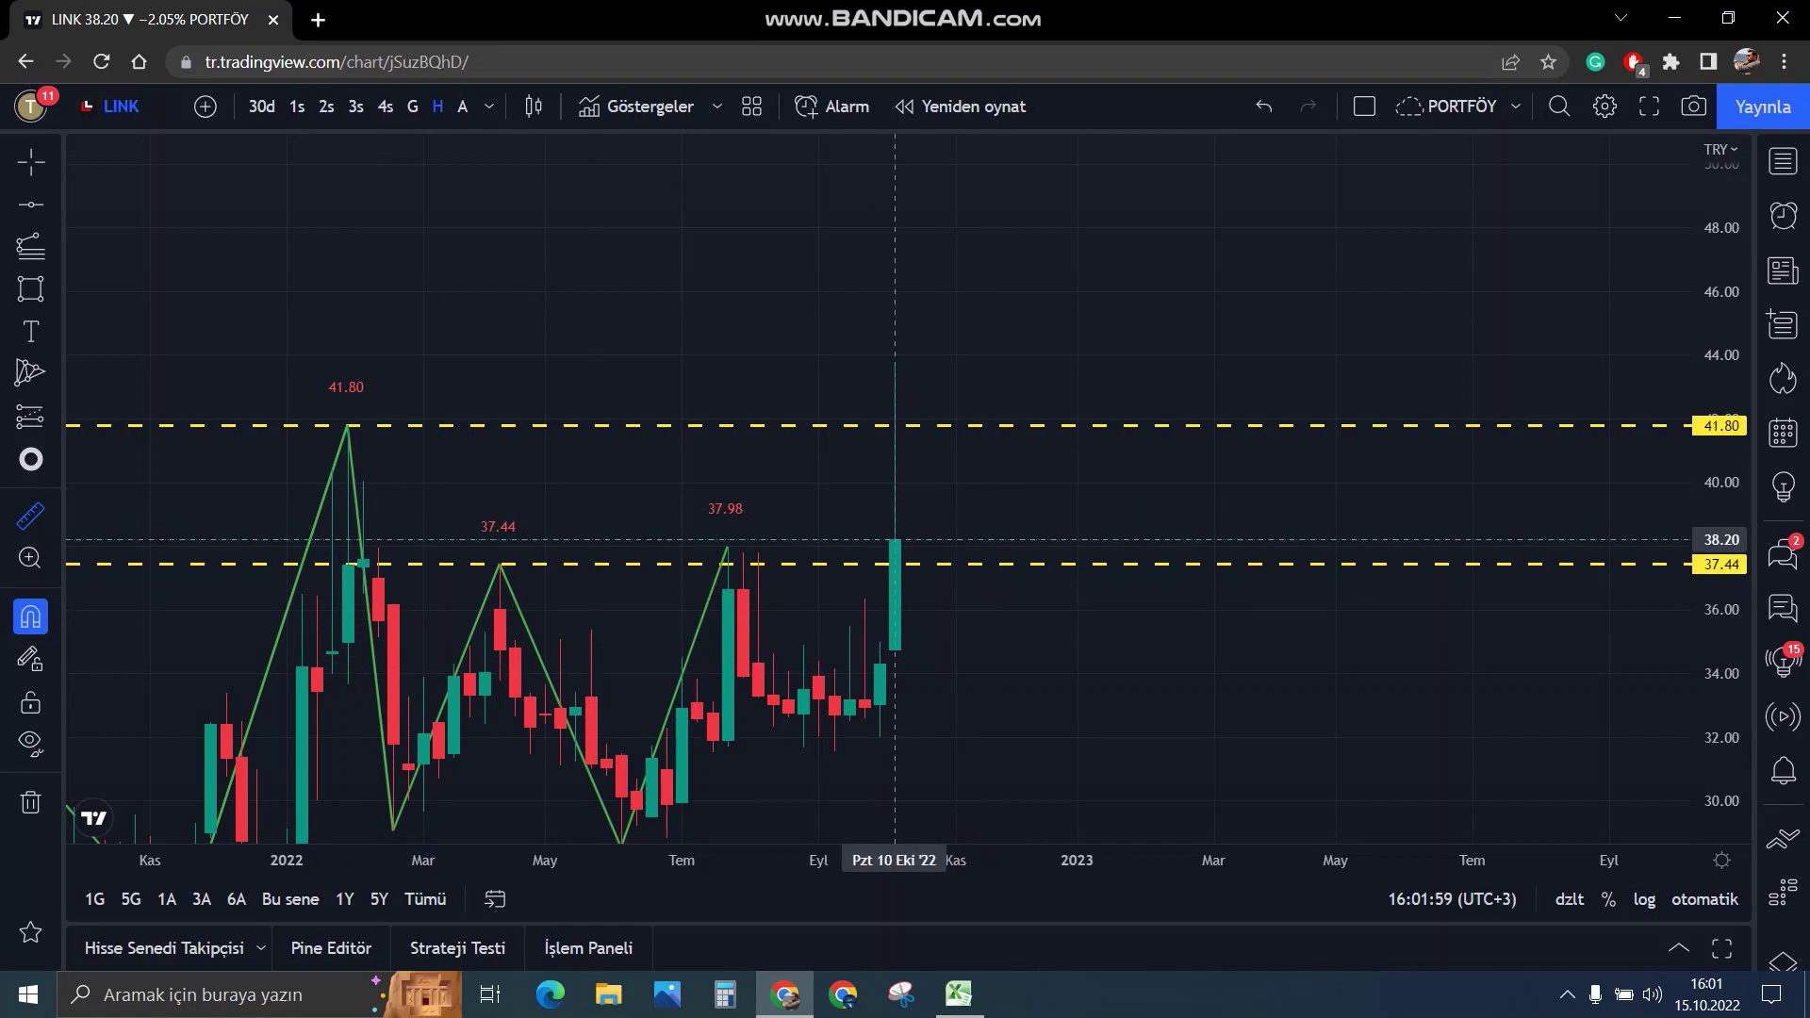
click(895, 540)
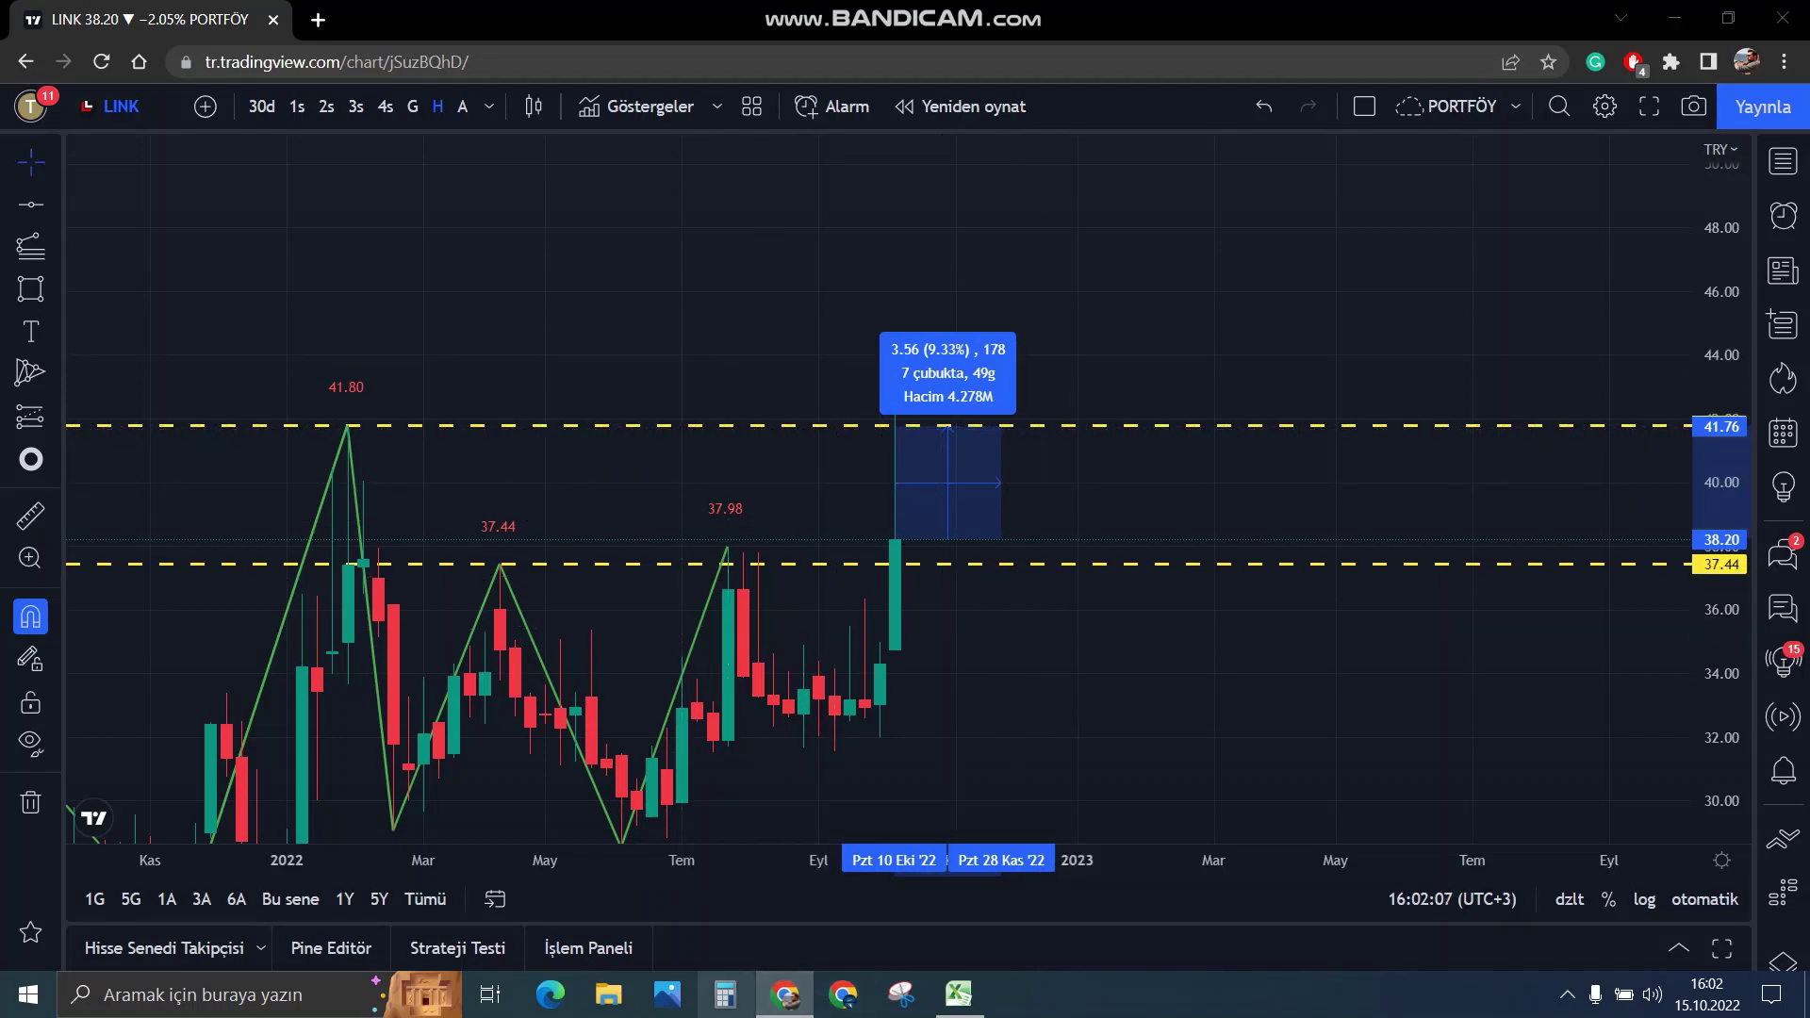
Calculate 1.09 to the power of 52 in the Windows calculator, close it and clear the measurement from the LINK chart.
click(724, 993)
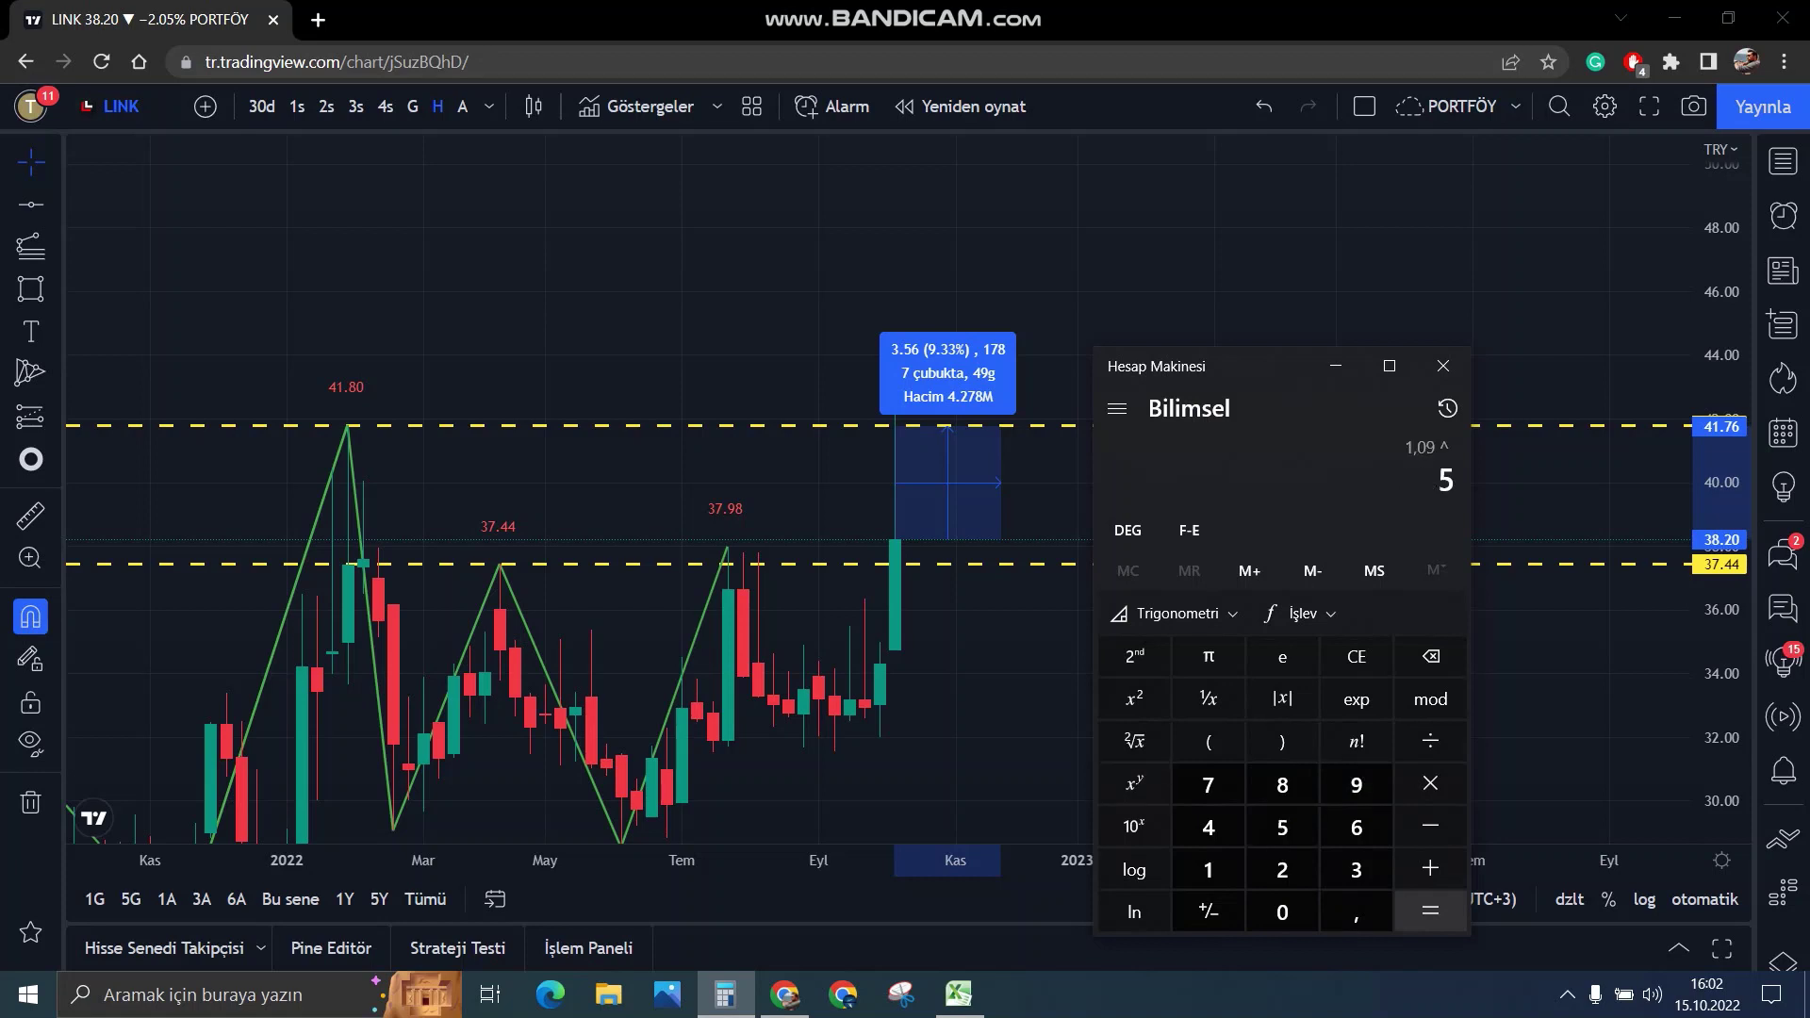
text(2)
key(Return)
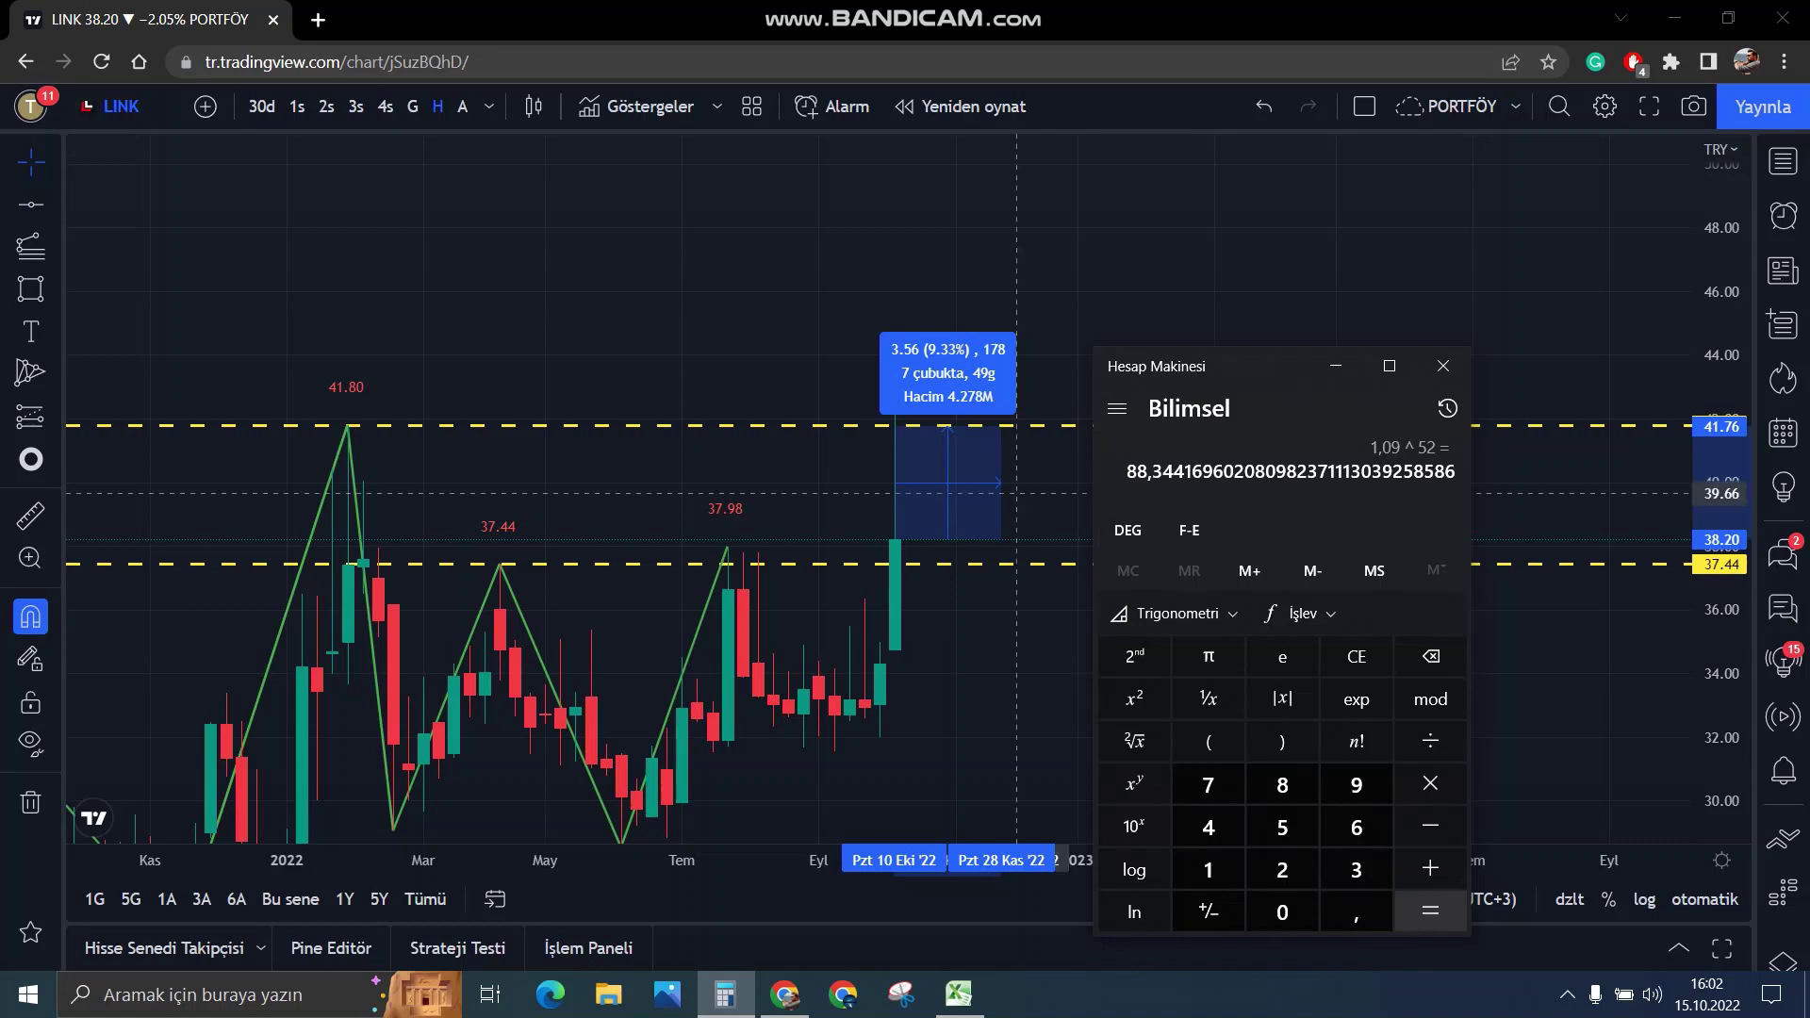
click(1356, 656)
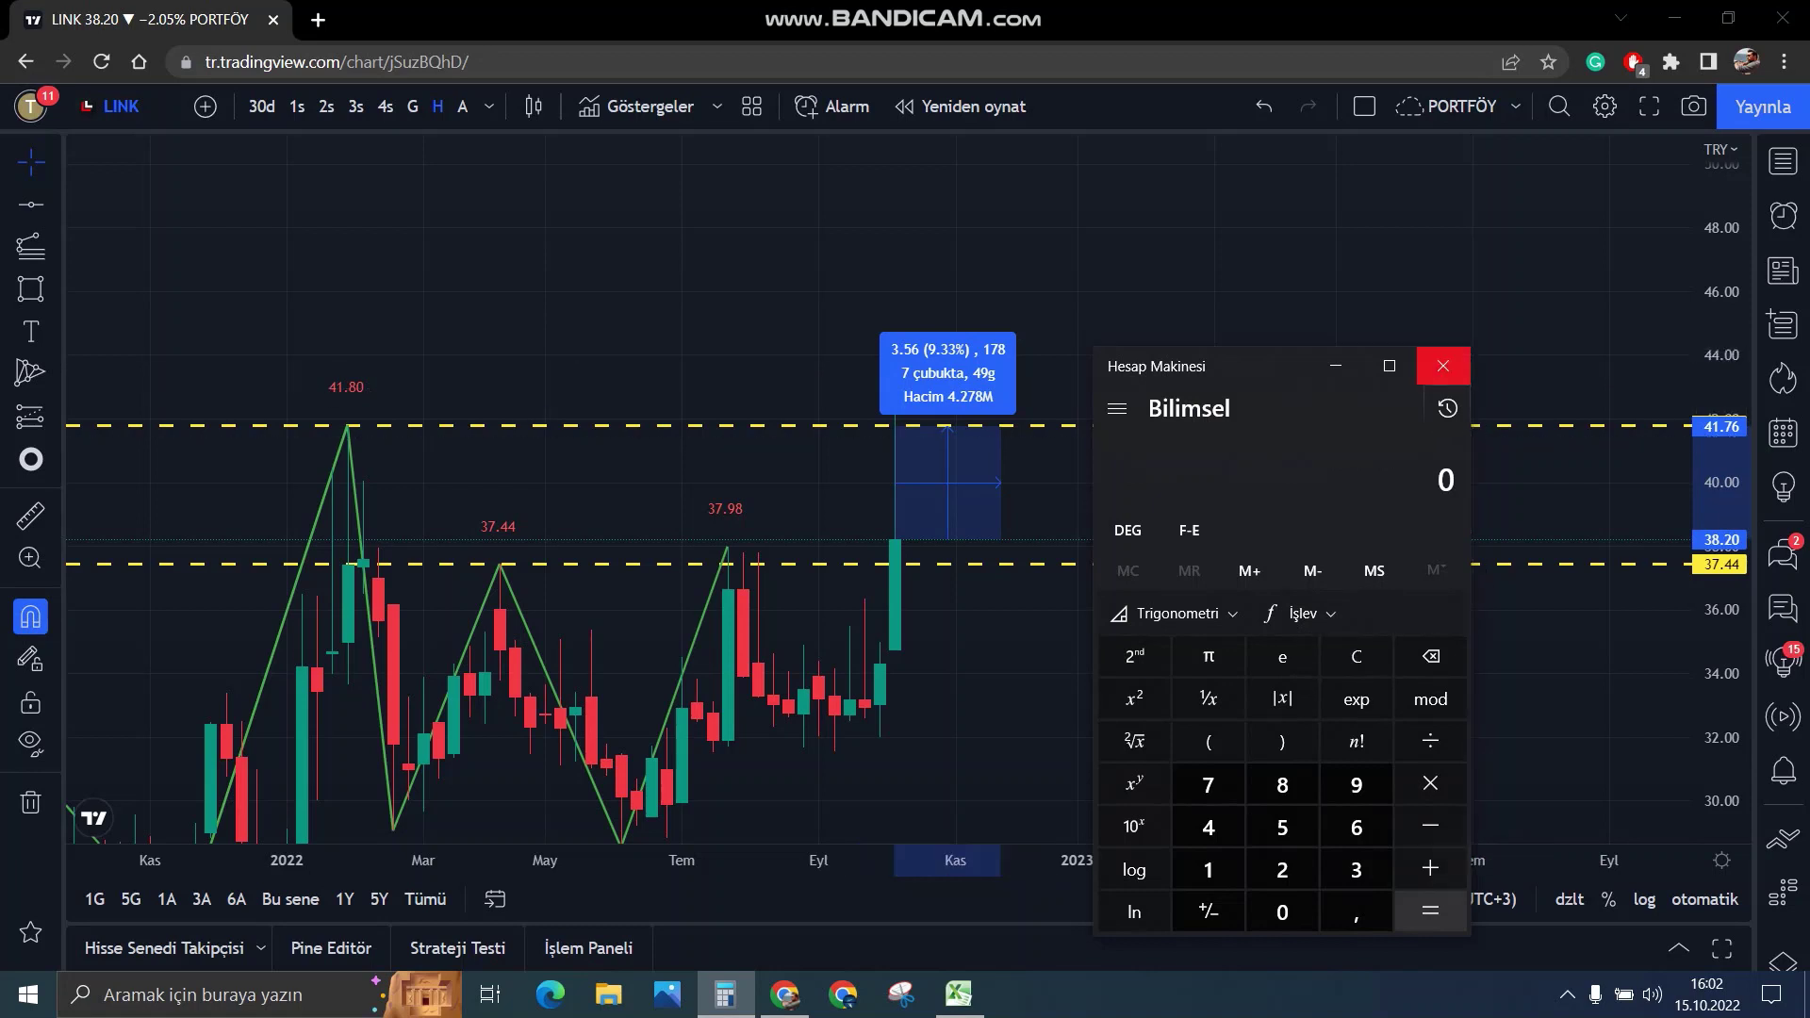
click(1442, 366)
scroll(1306, 545, up, 2)
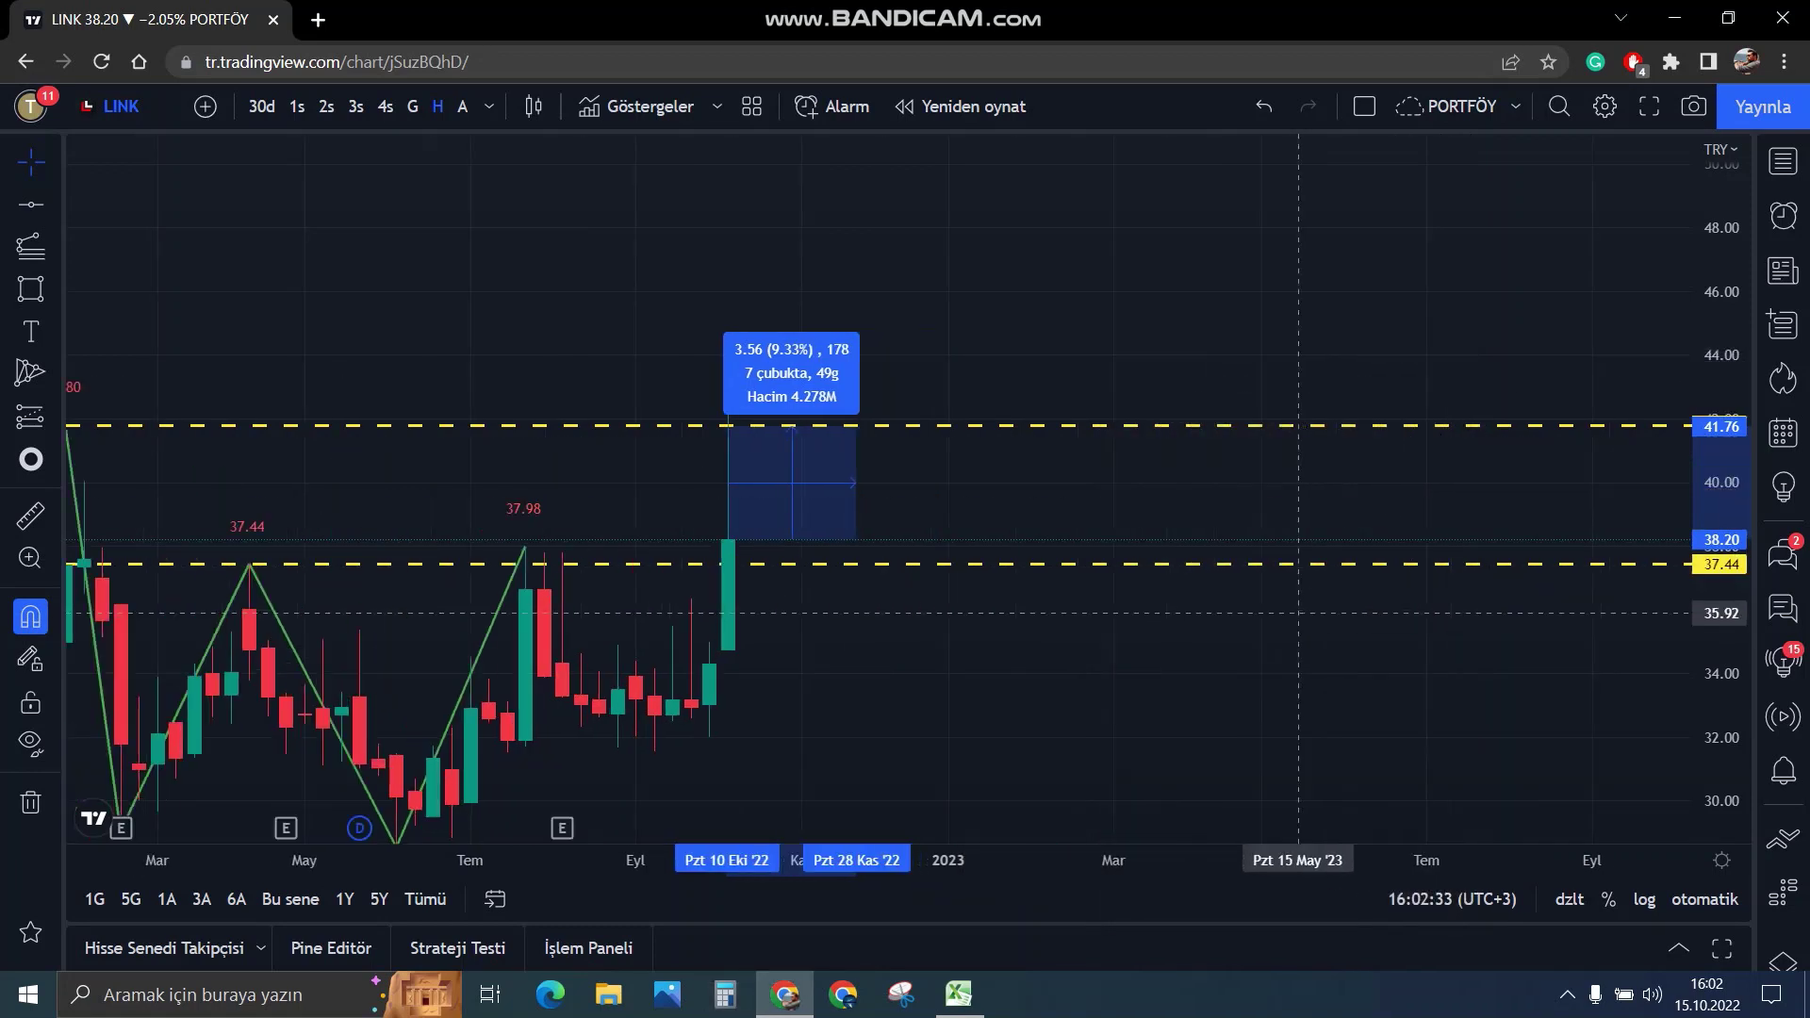
drag(1059, 545, 1273, 529)
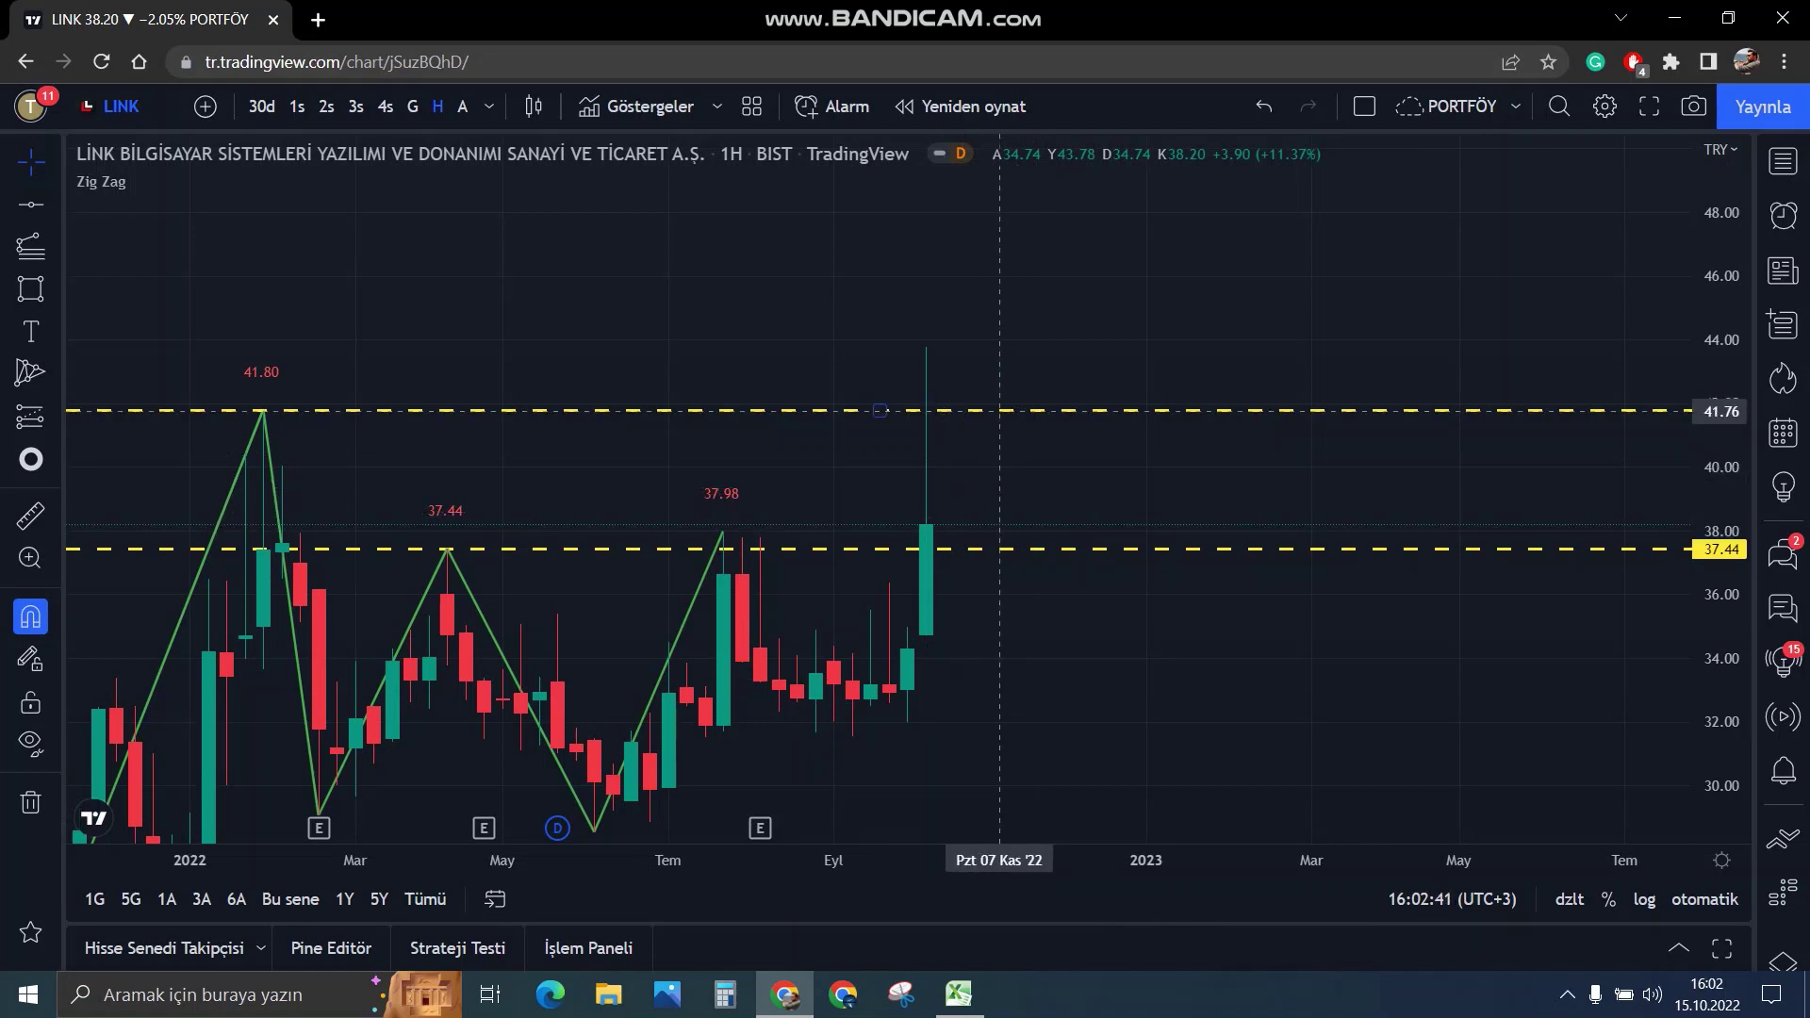
Pick the CRFSA row in the Excel table, switch back to the TradingView chart and load the BIST symbol CRFSA.
click(958, 993)
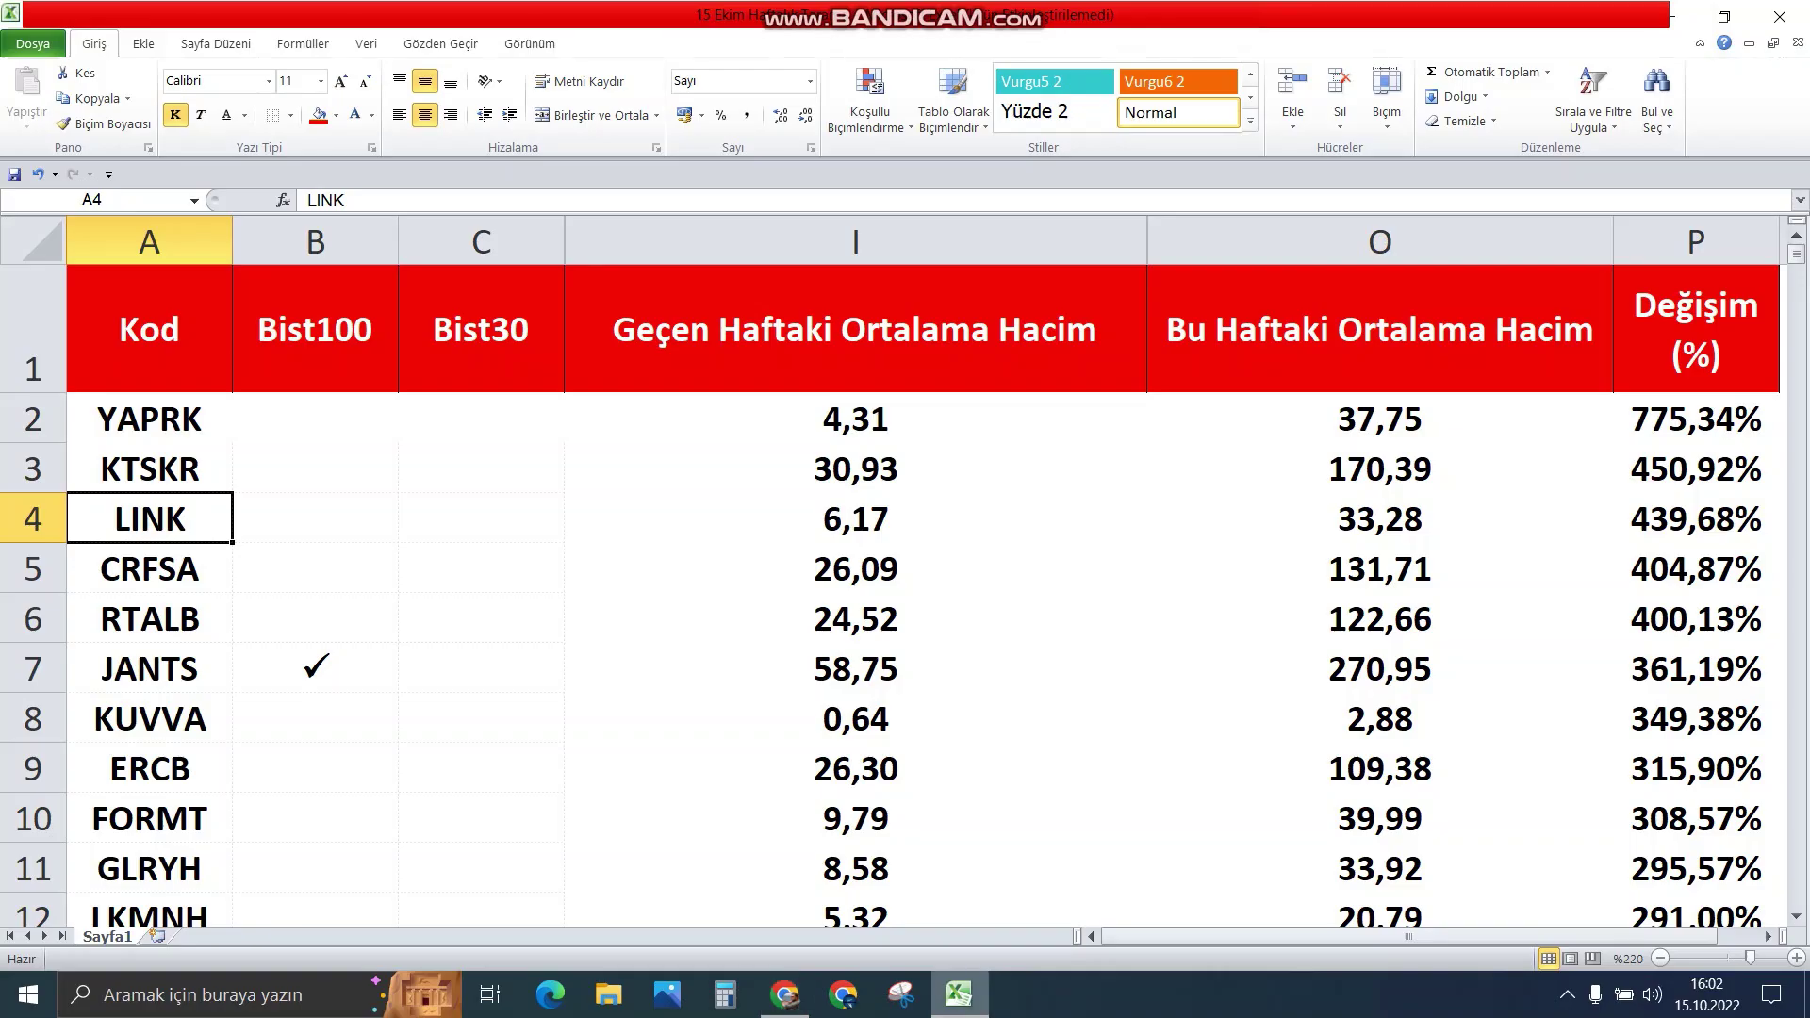
click(150, 568)
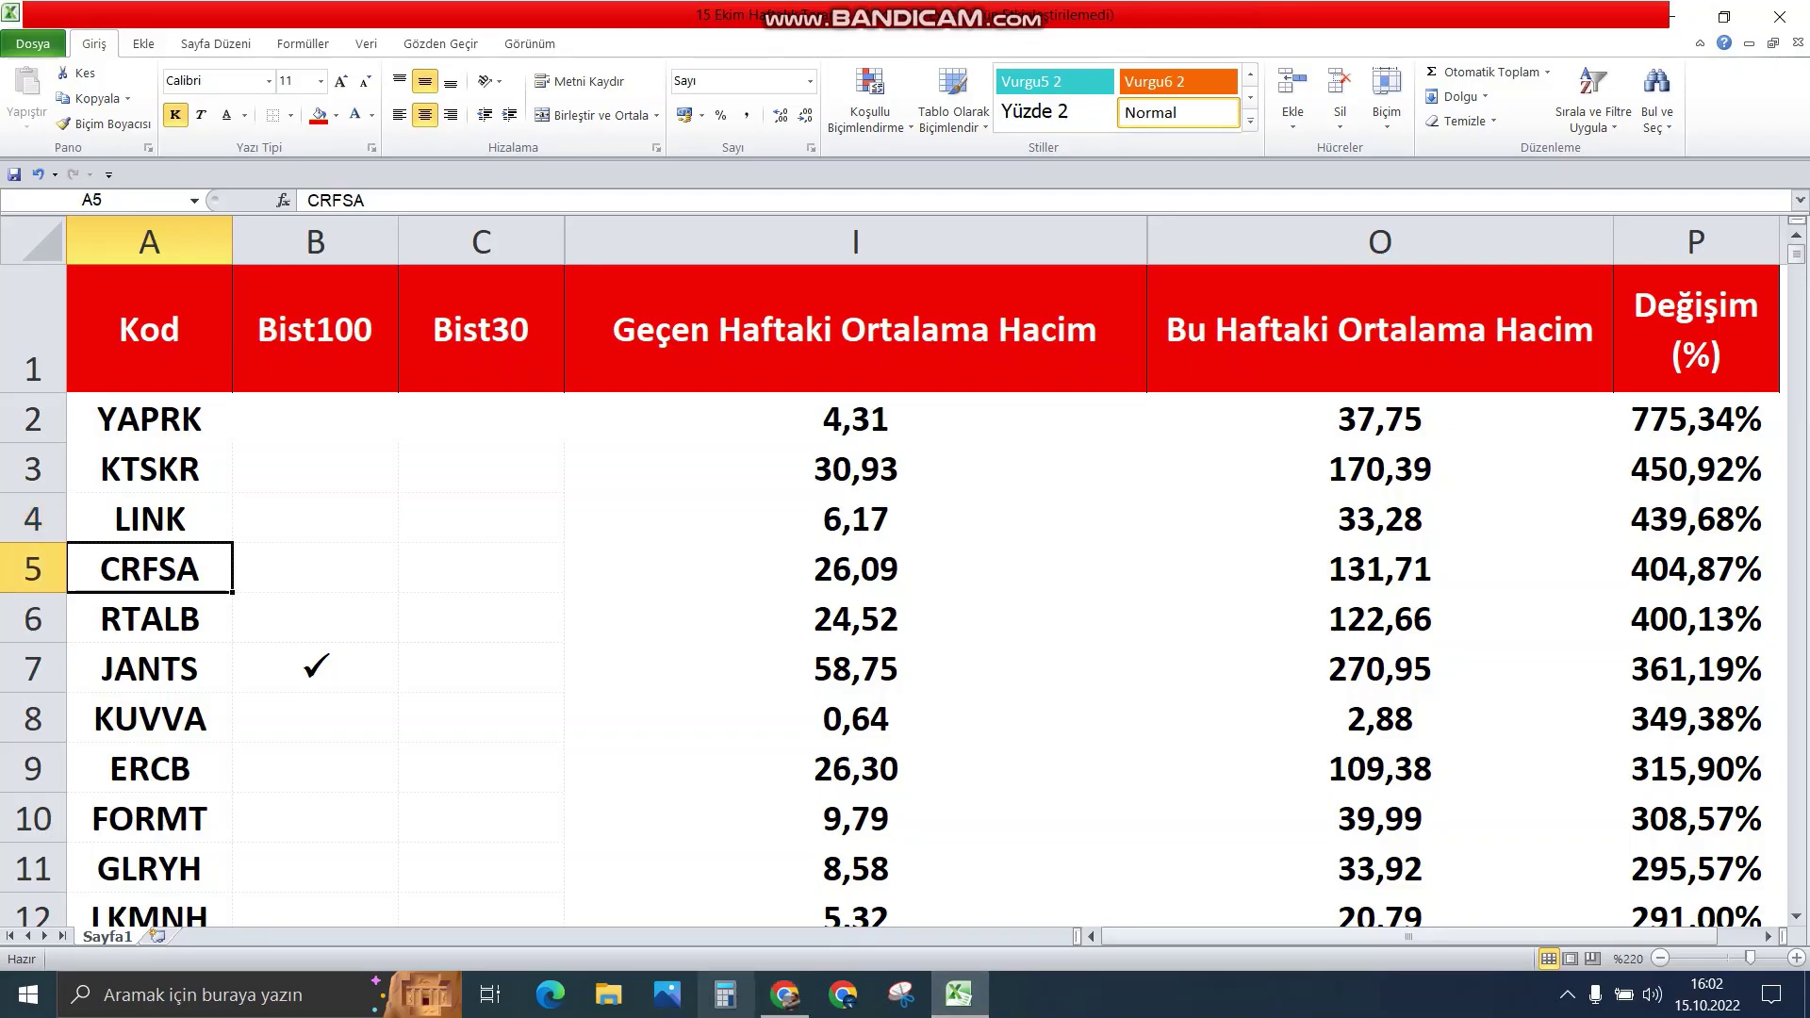
click(785, 993)
text(CR)
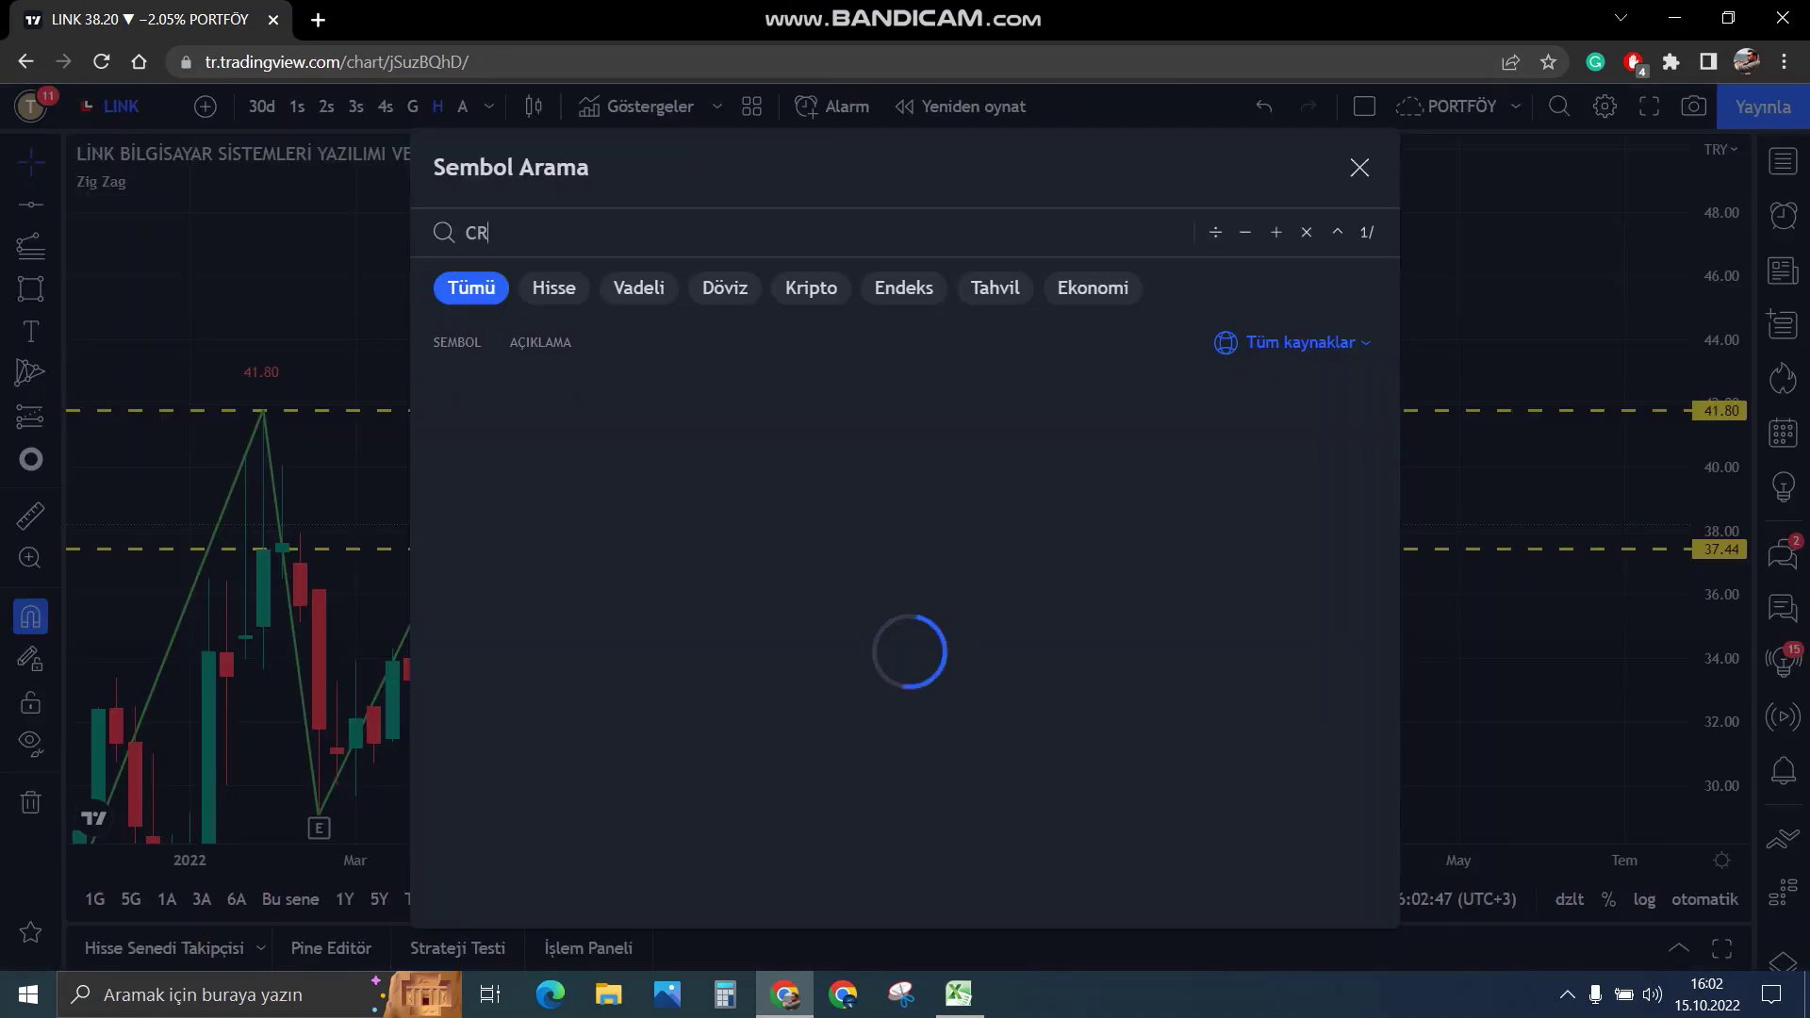
text(FSA)
click(1134, 477)
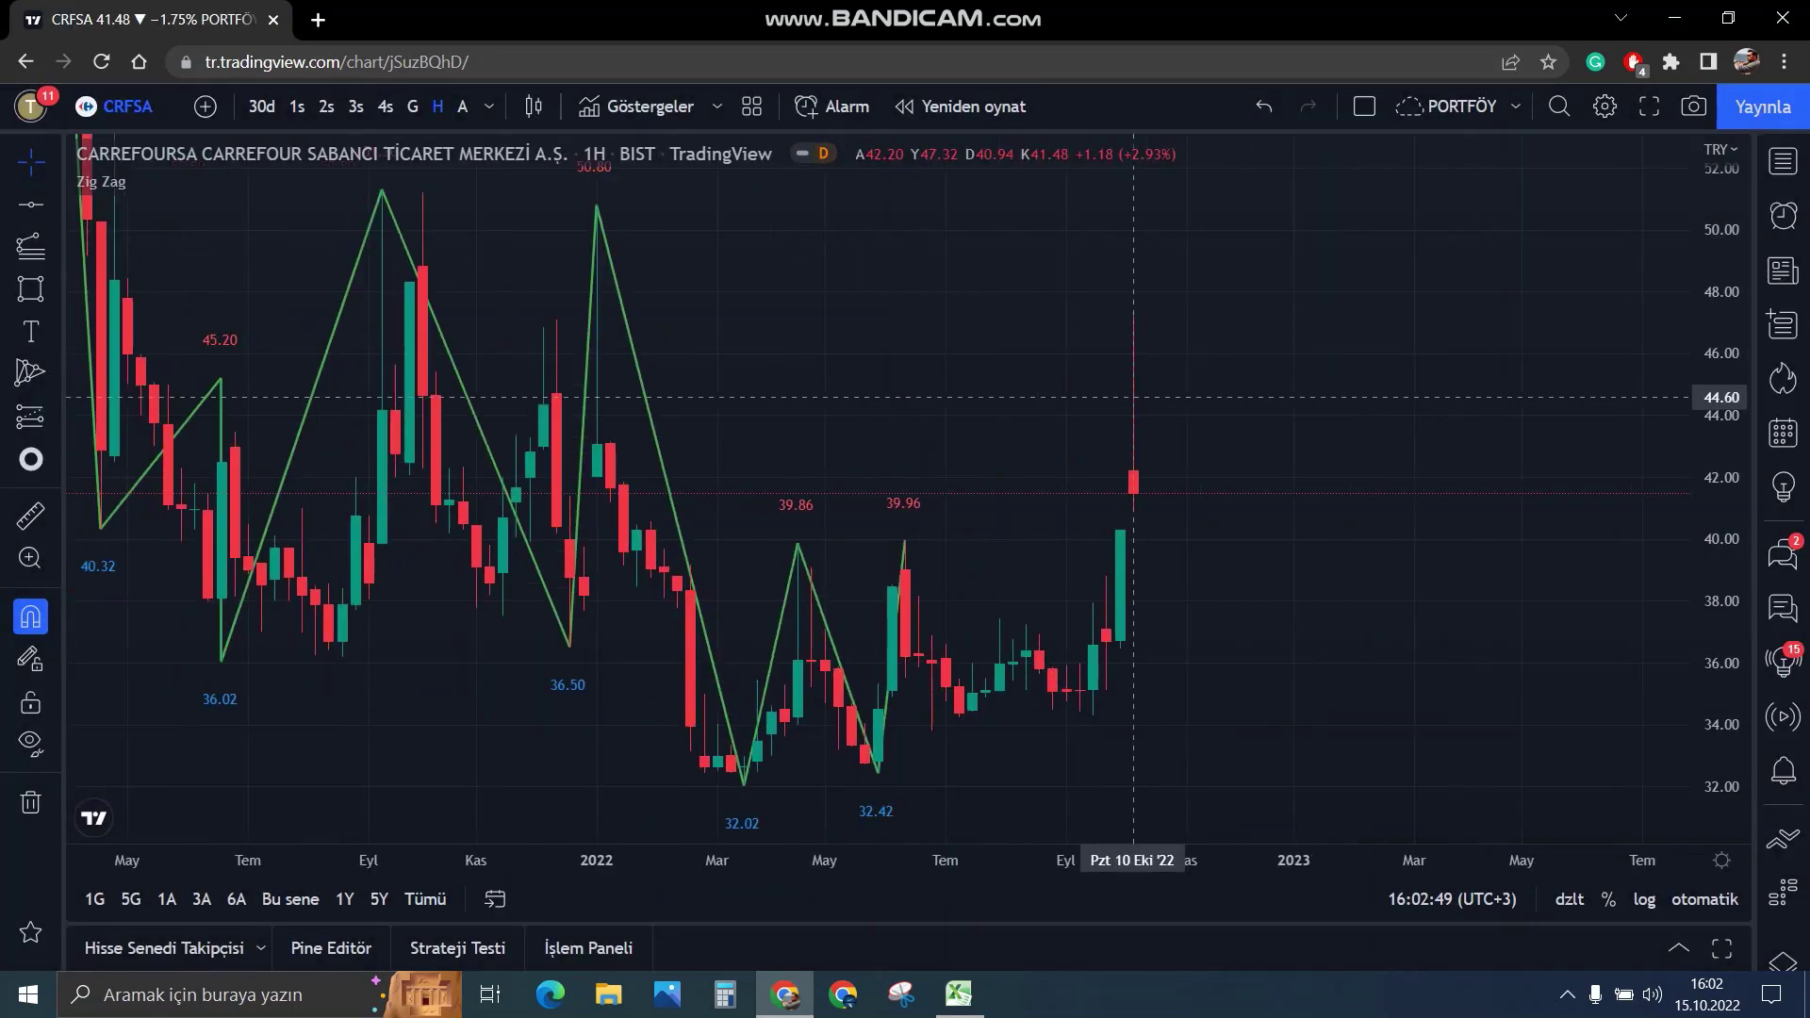
Draw two horizontal lines on the CRFSA chart, at the 39.86 zigzag high and the 32.42 zigzag low.
drag(1147, 389, 1158, 510)
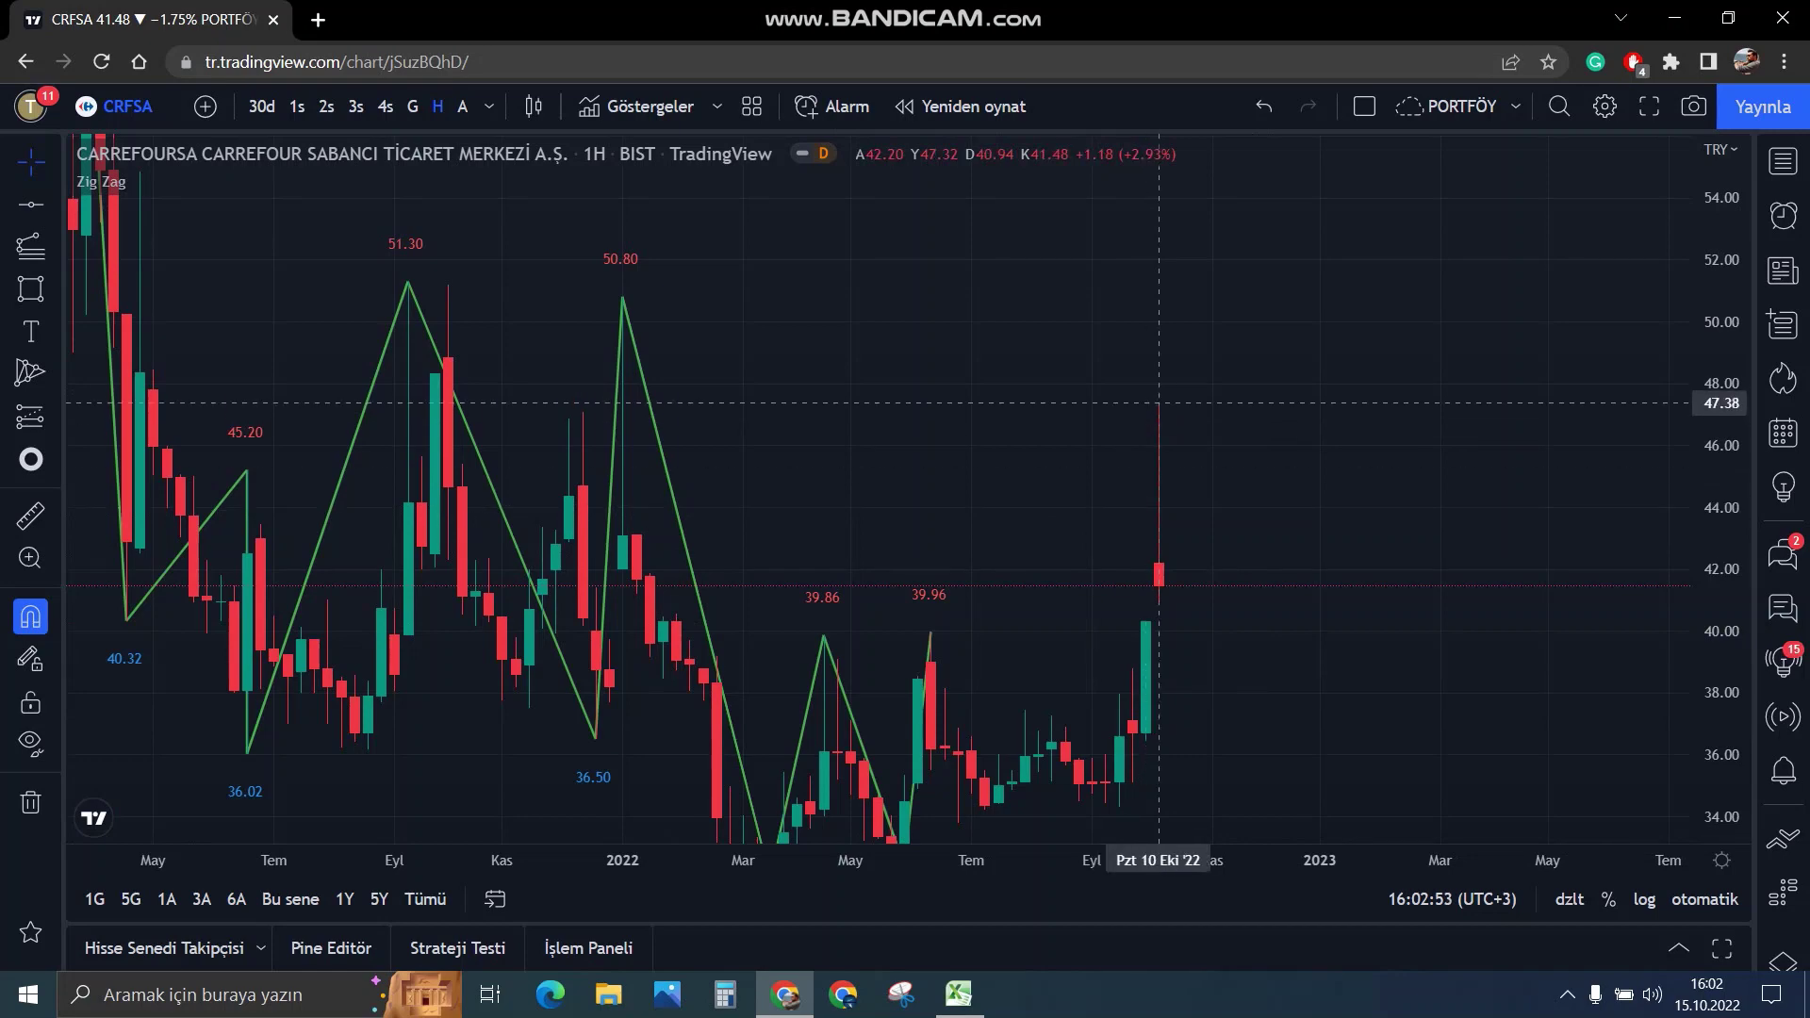
drag(1241, 589, 1319, 548)
scroll(1332, 555, down, 3)
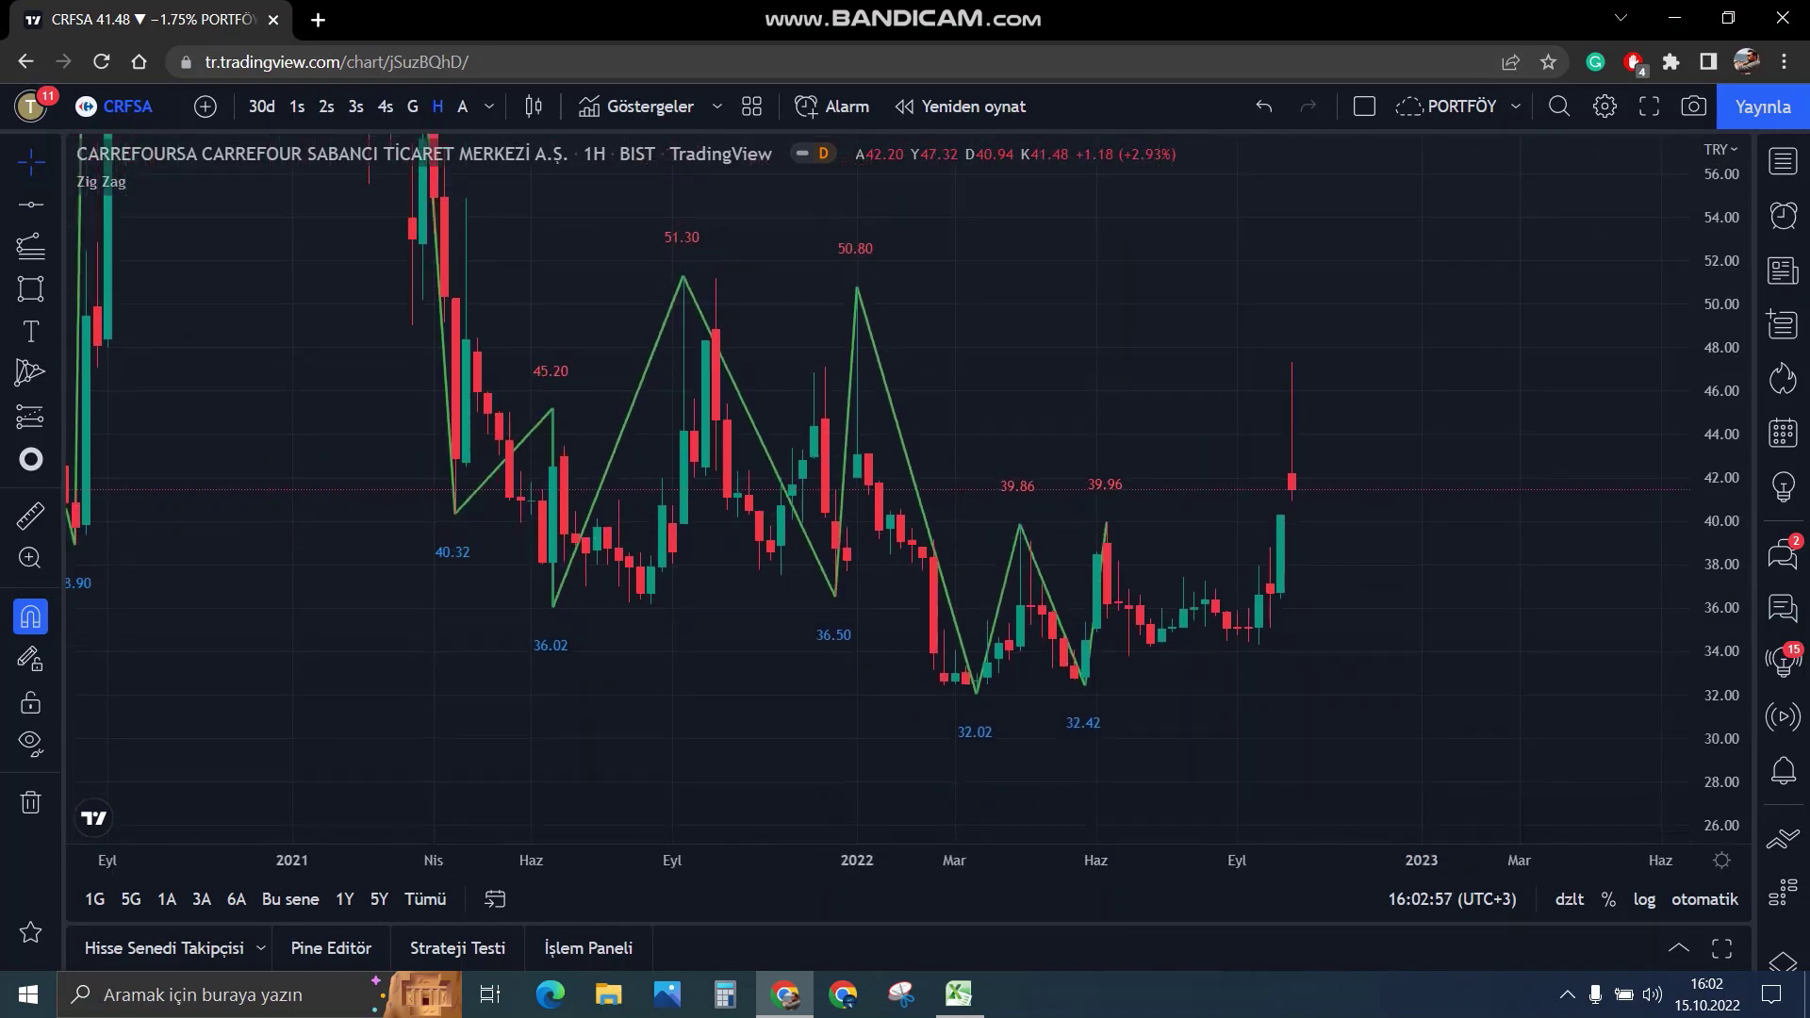
scroll(1688, 606, up, 2)
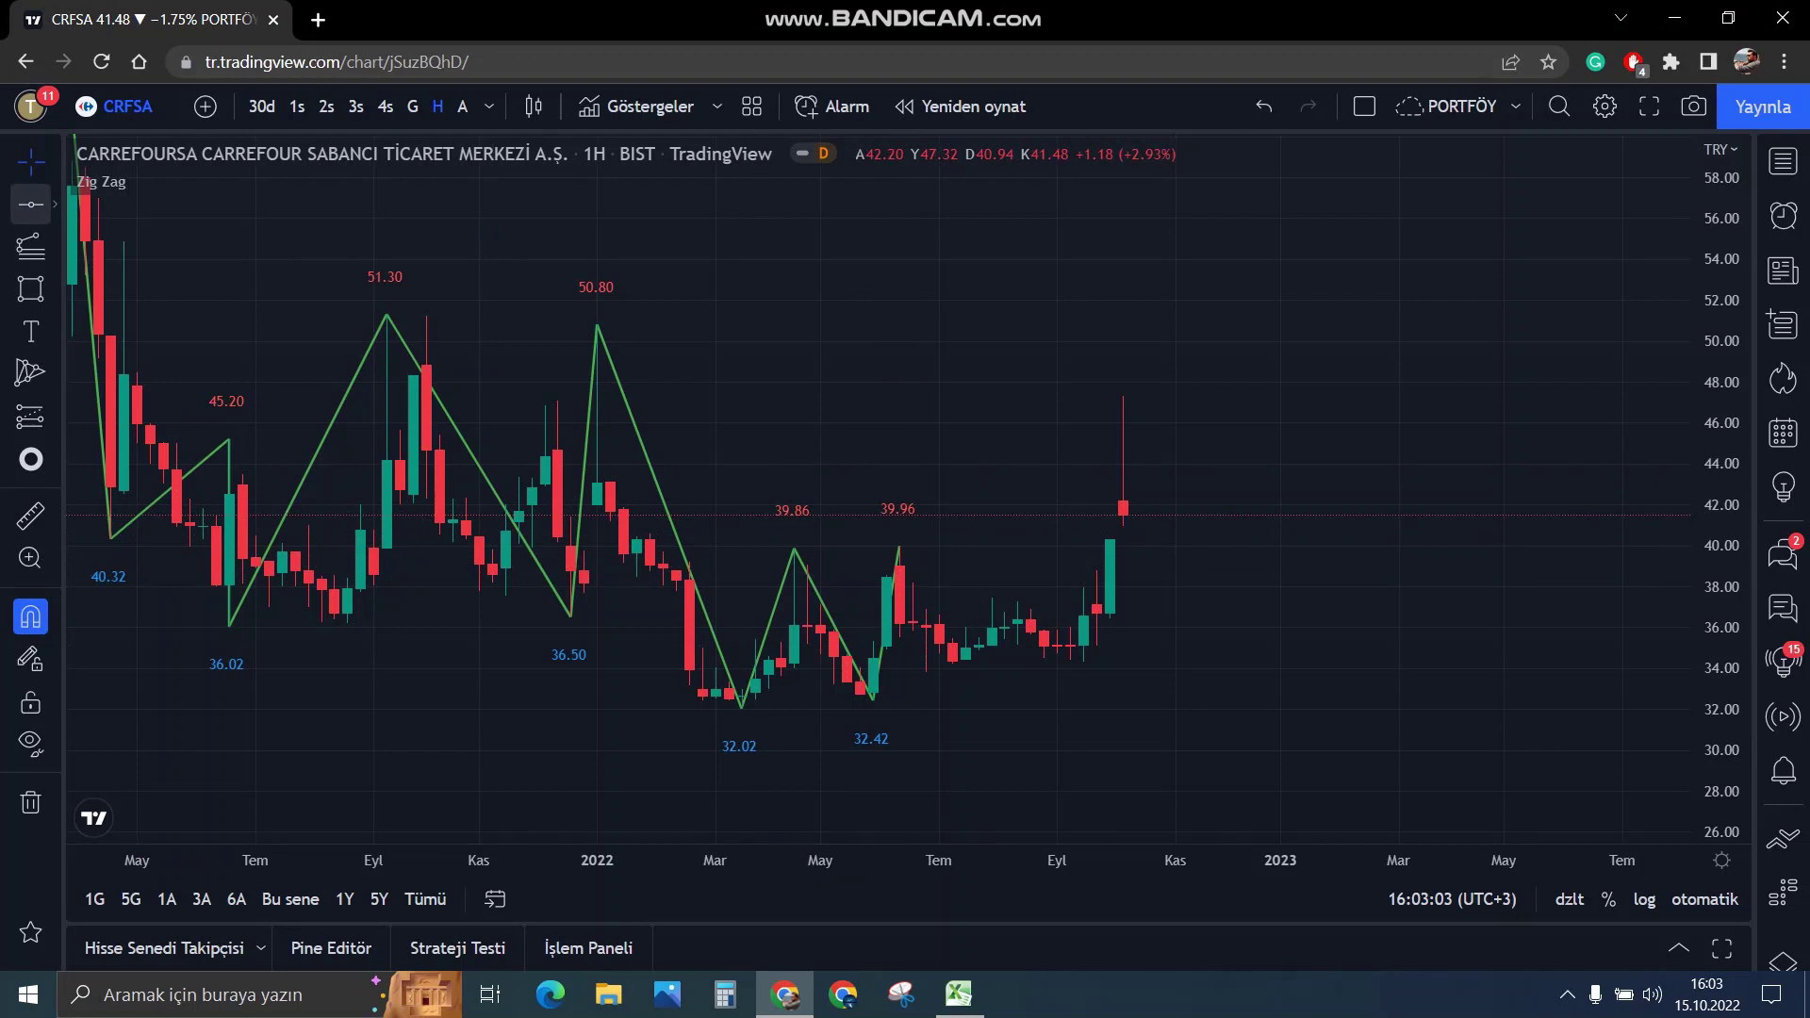
click(794, 548)
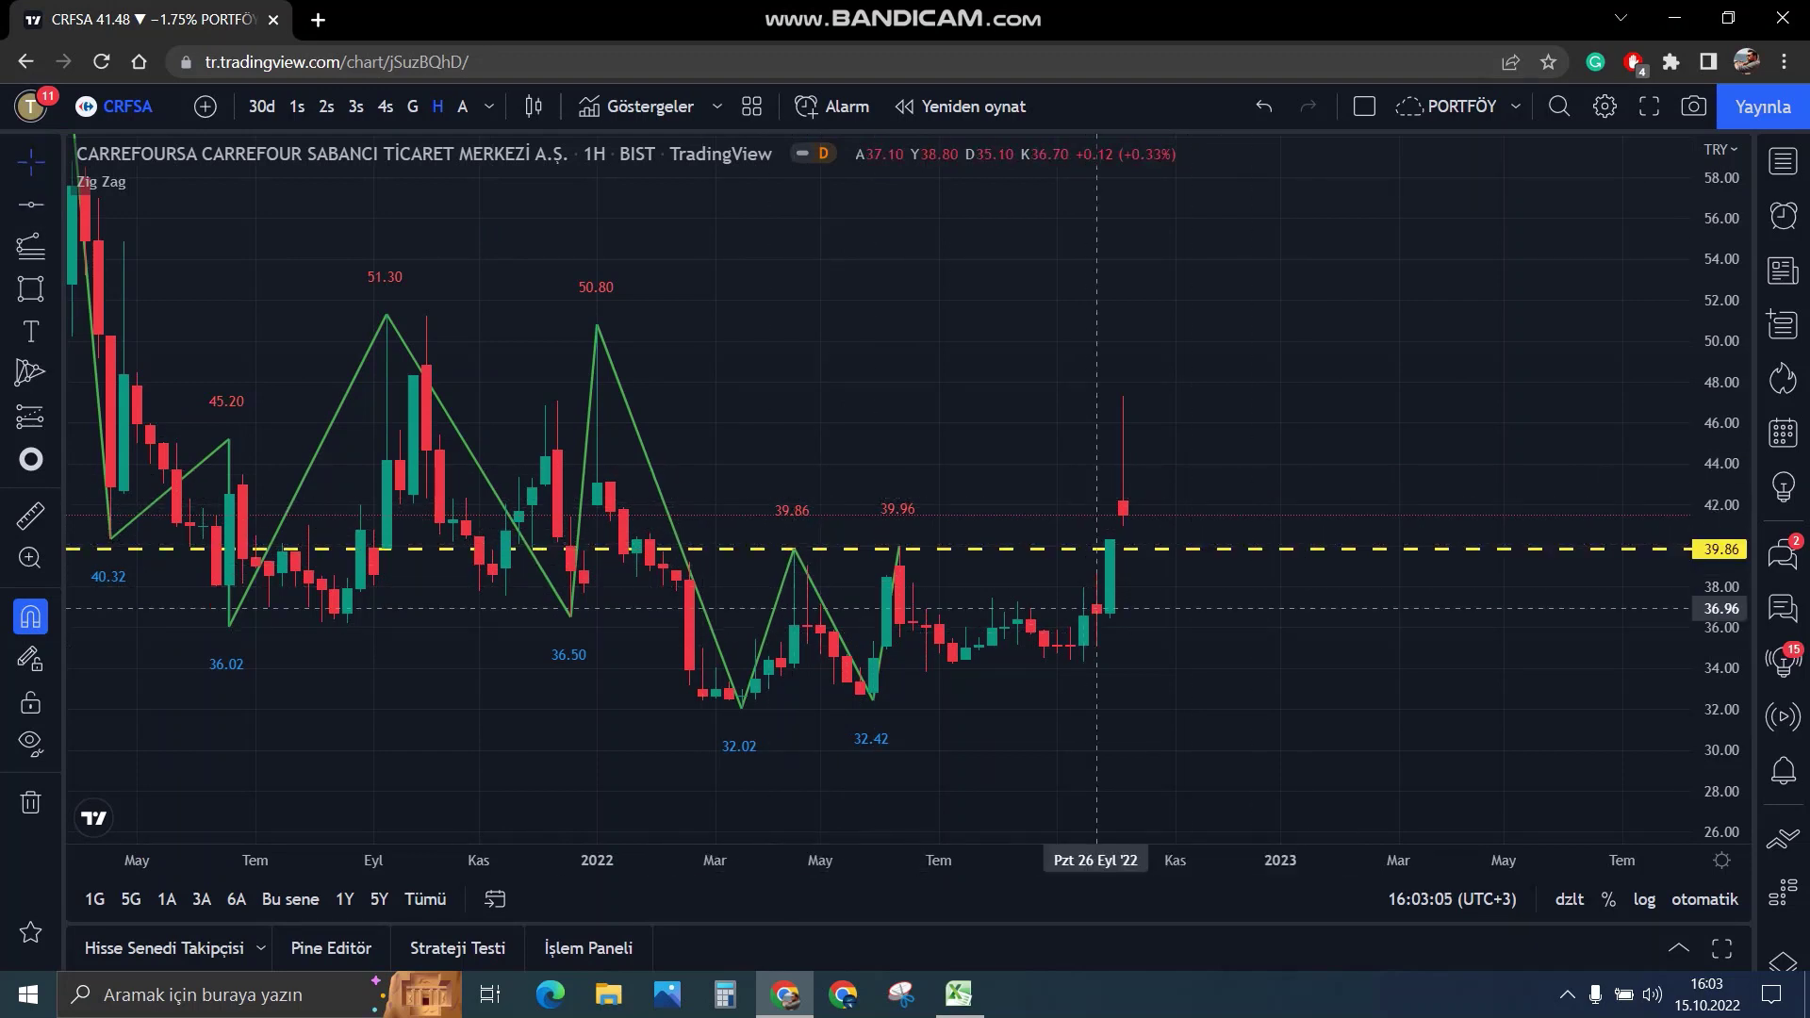
click(31, 205)
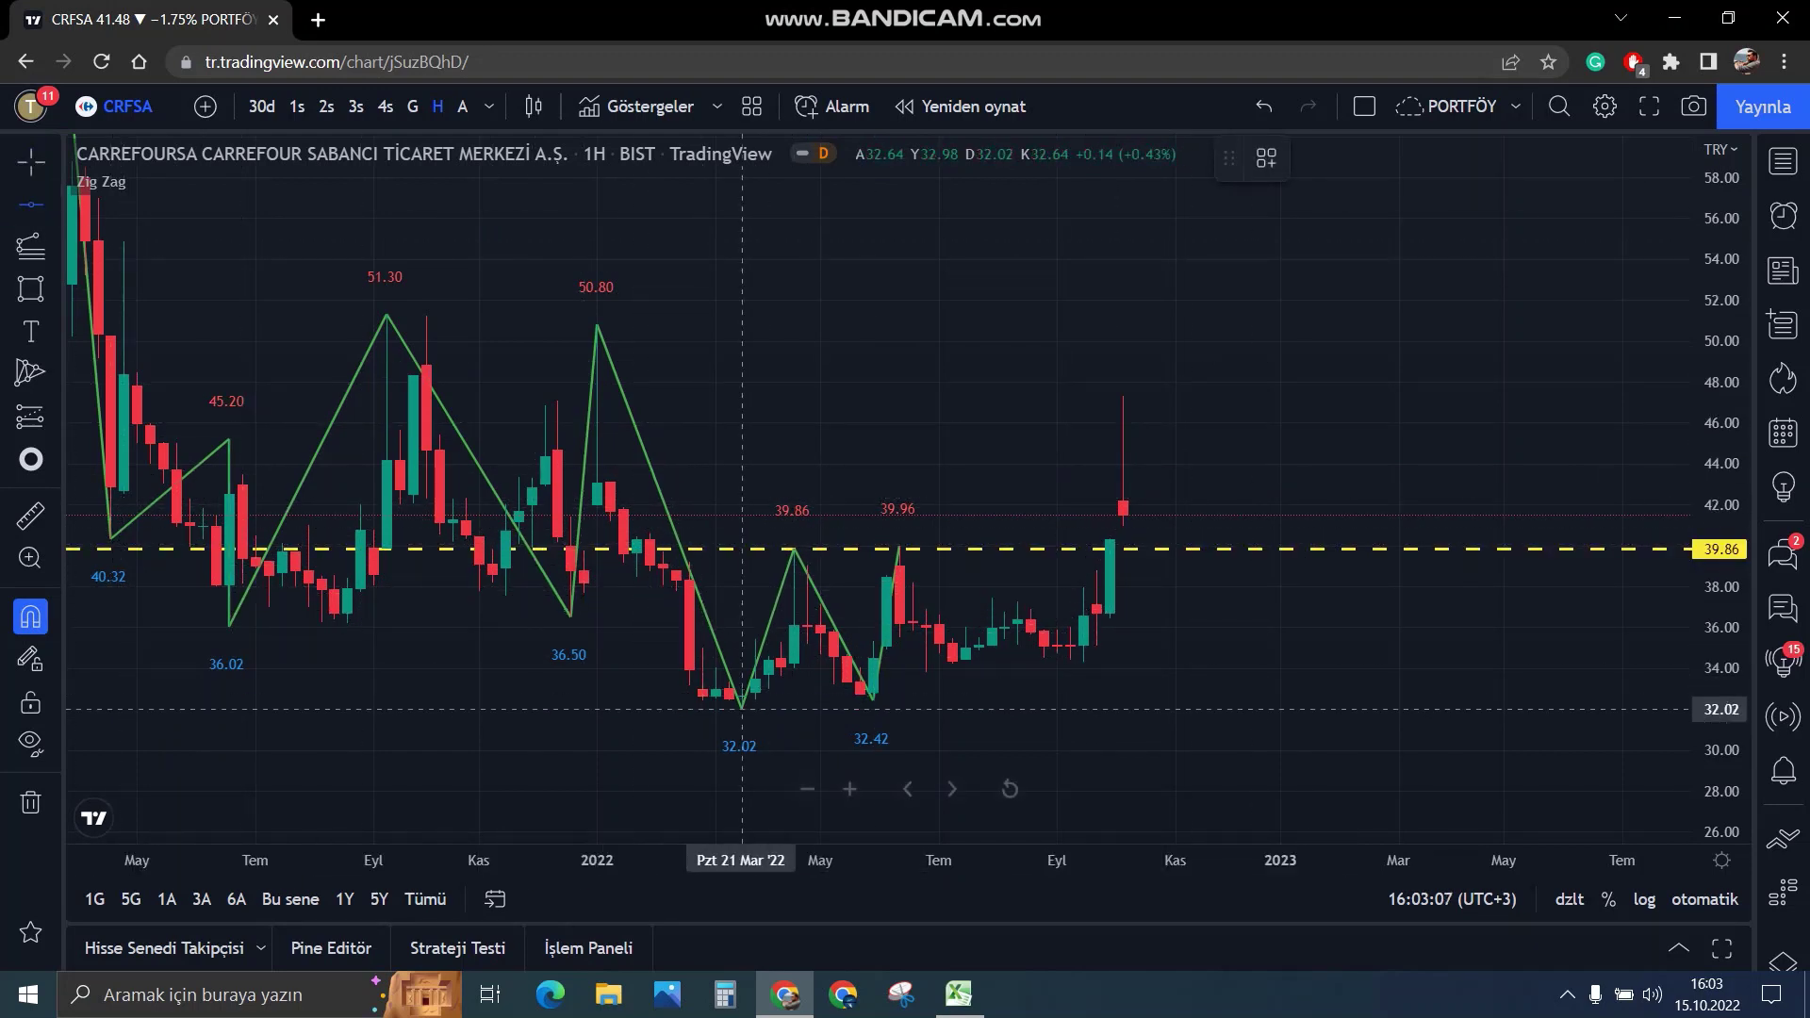
click(872, 700)
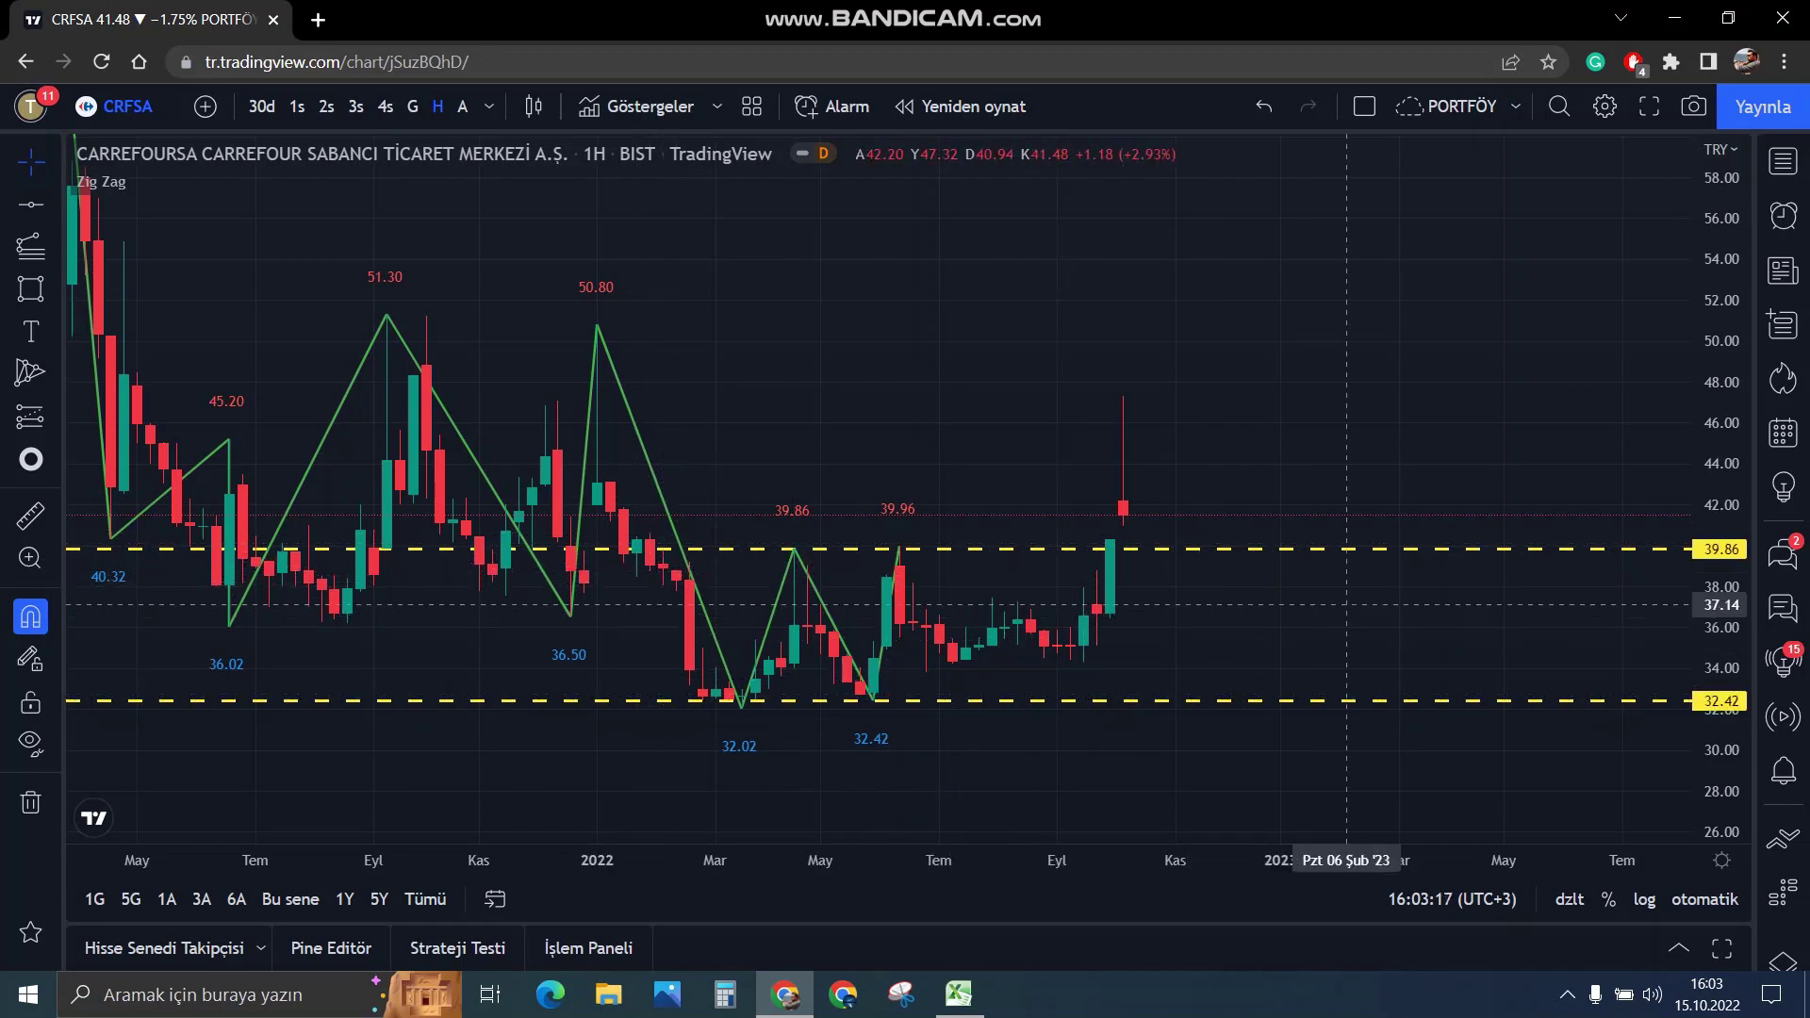
Draw a vertical arrow from the 32.42 low of 30 May 2022 up to the 39.86 line.
scroll(1355, 623, up, 1)
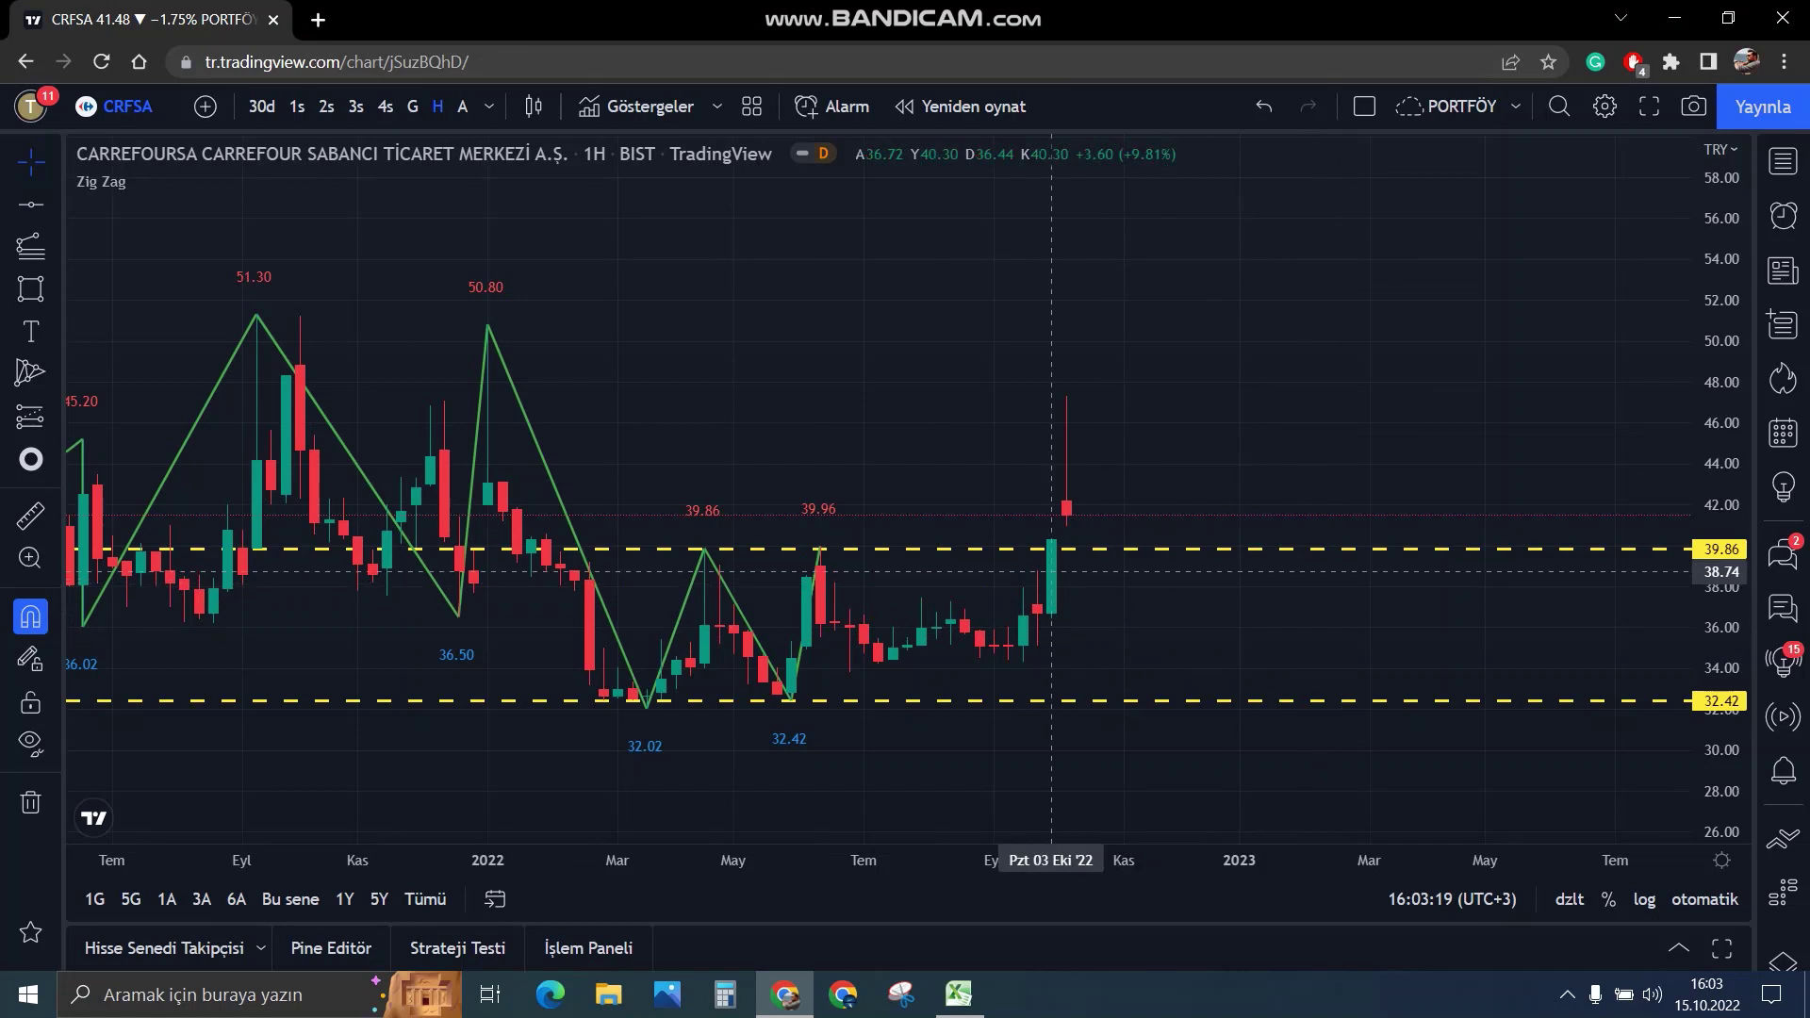
click(55, 203)
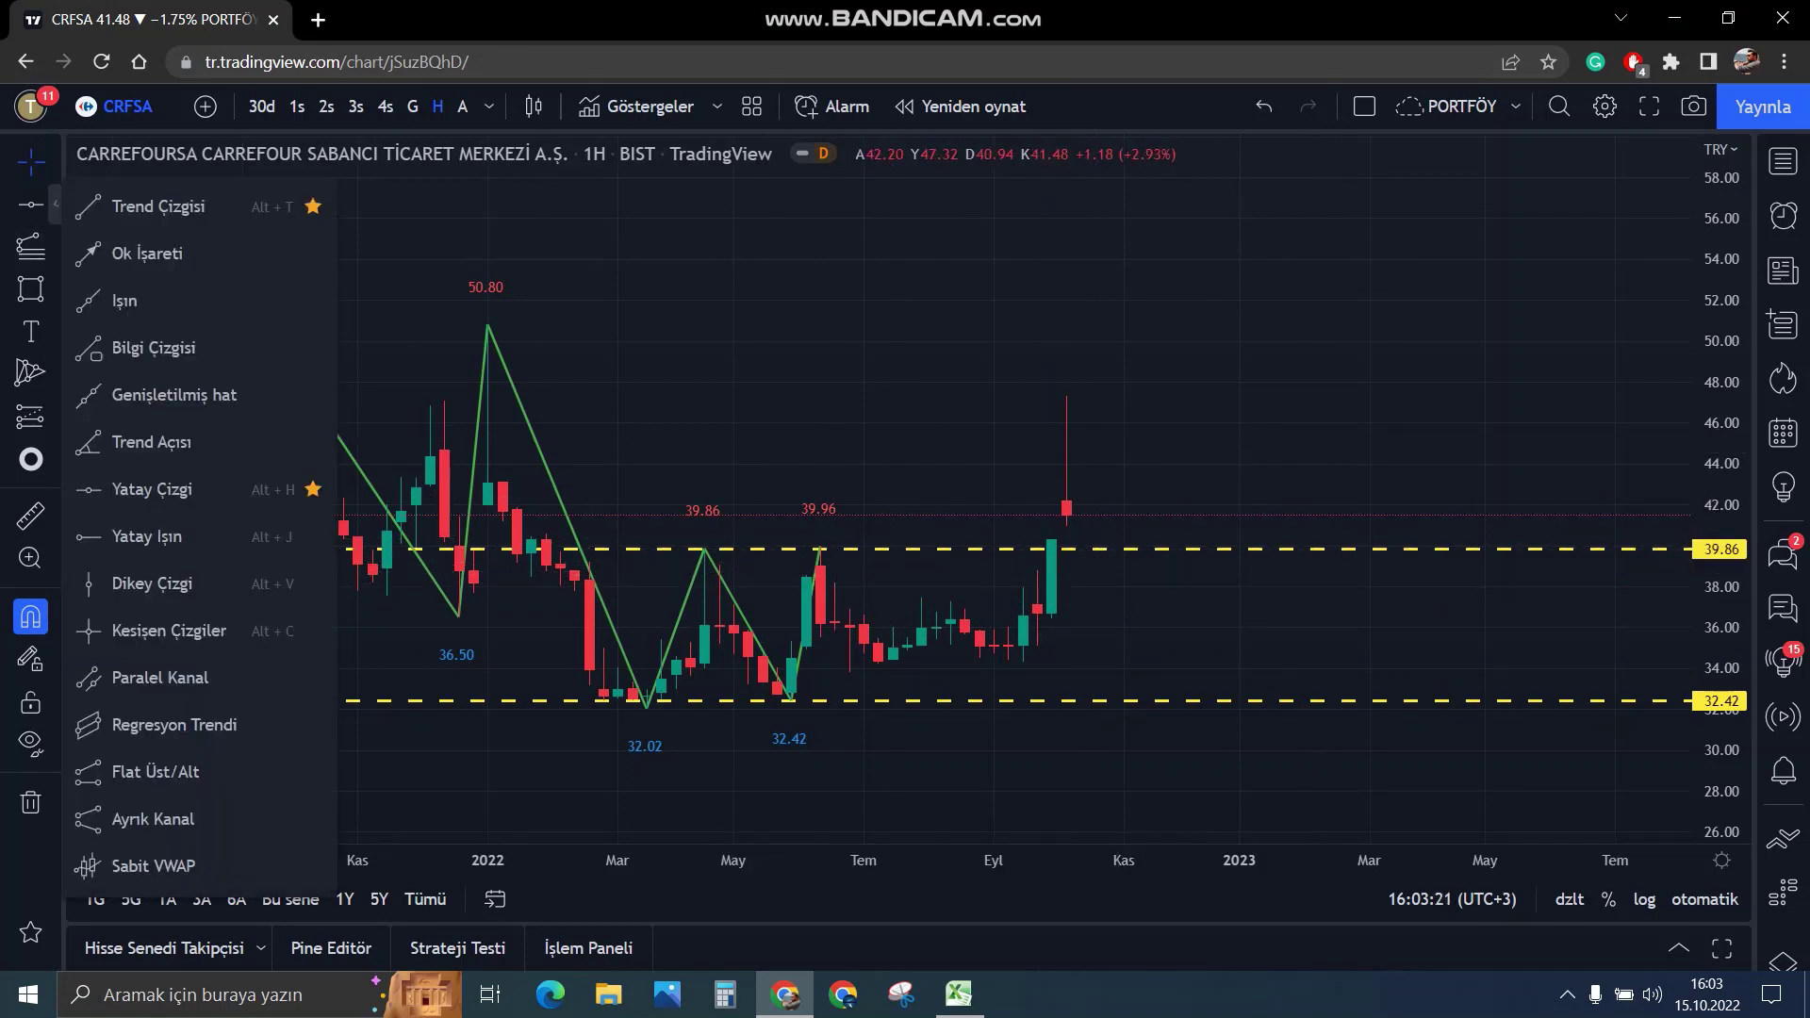
click(142, 253)
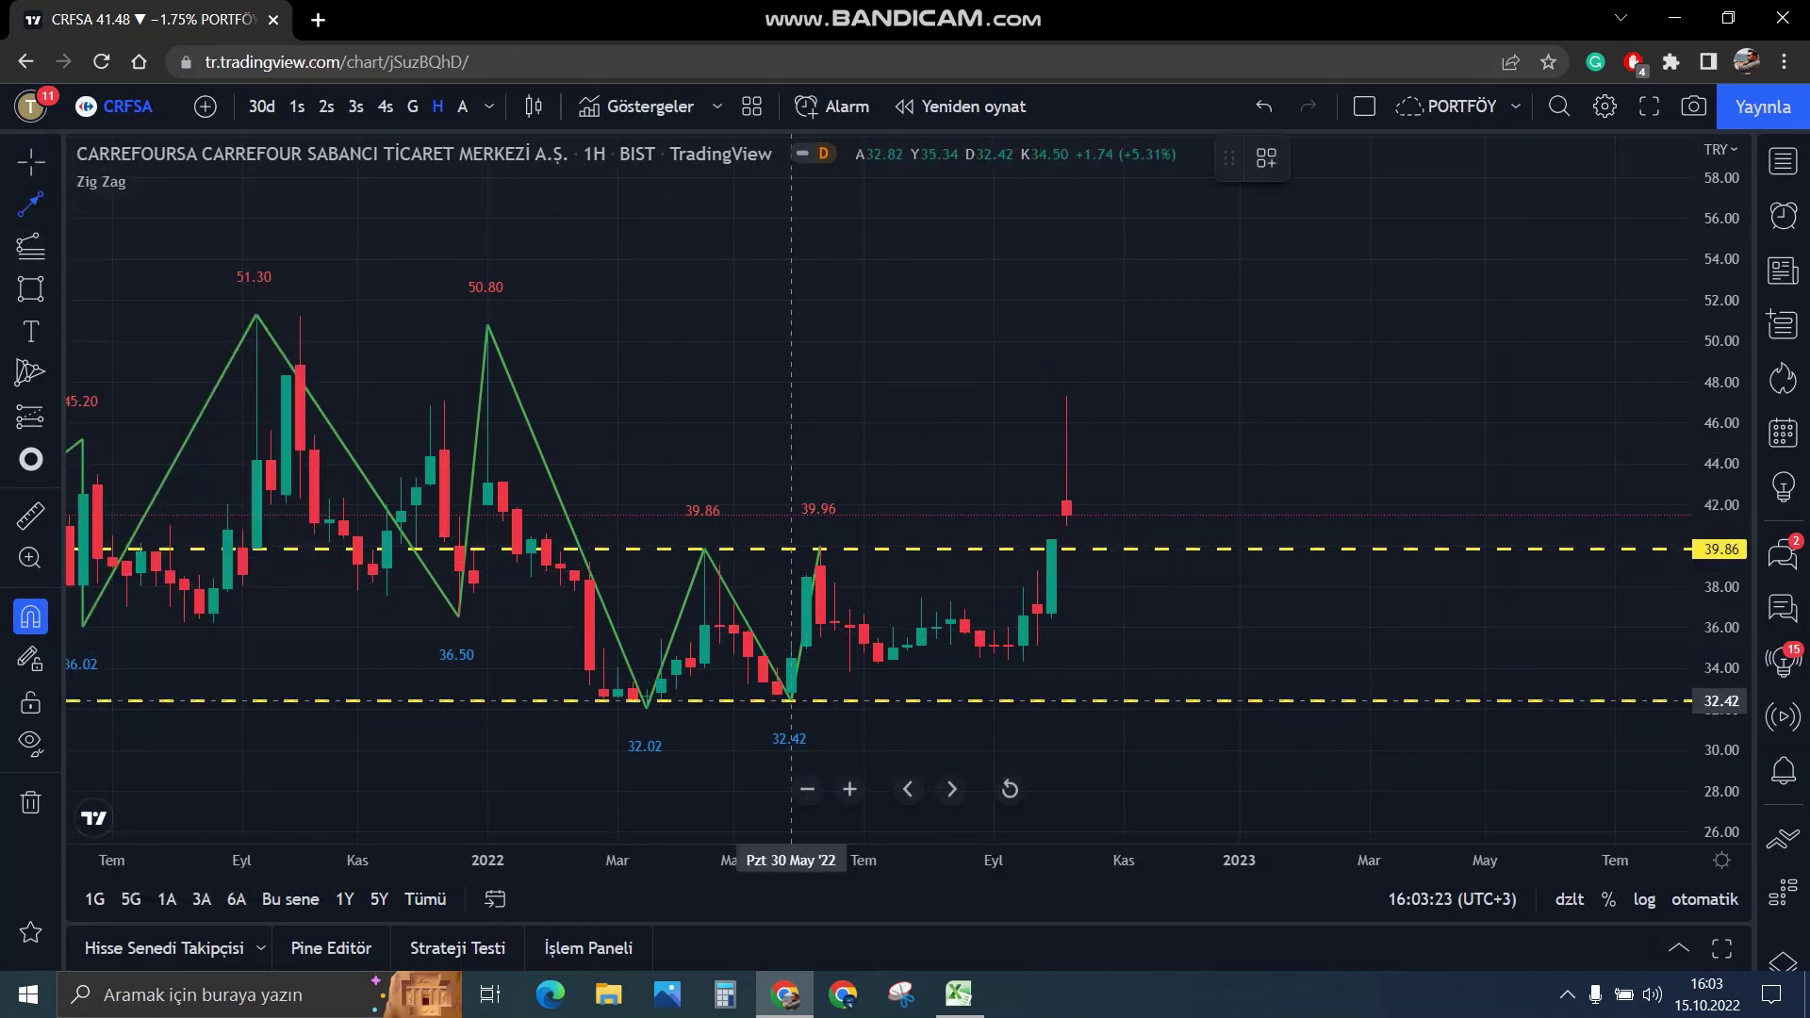
drag(791, 700, 791, 550)
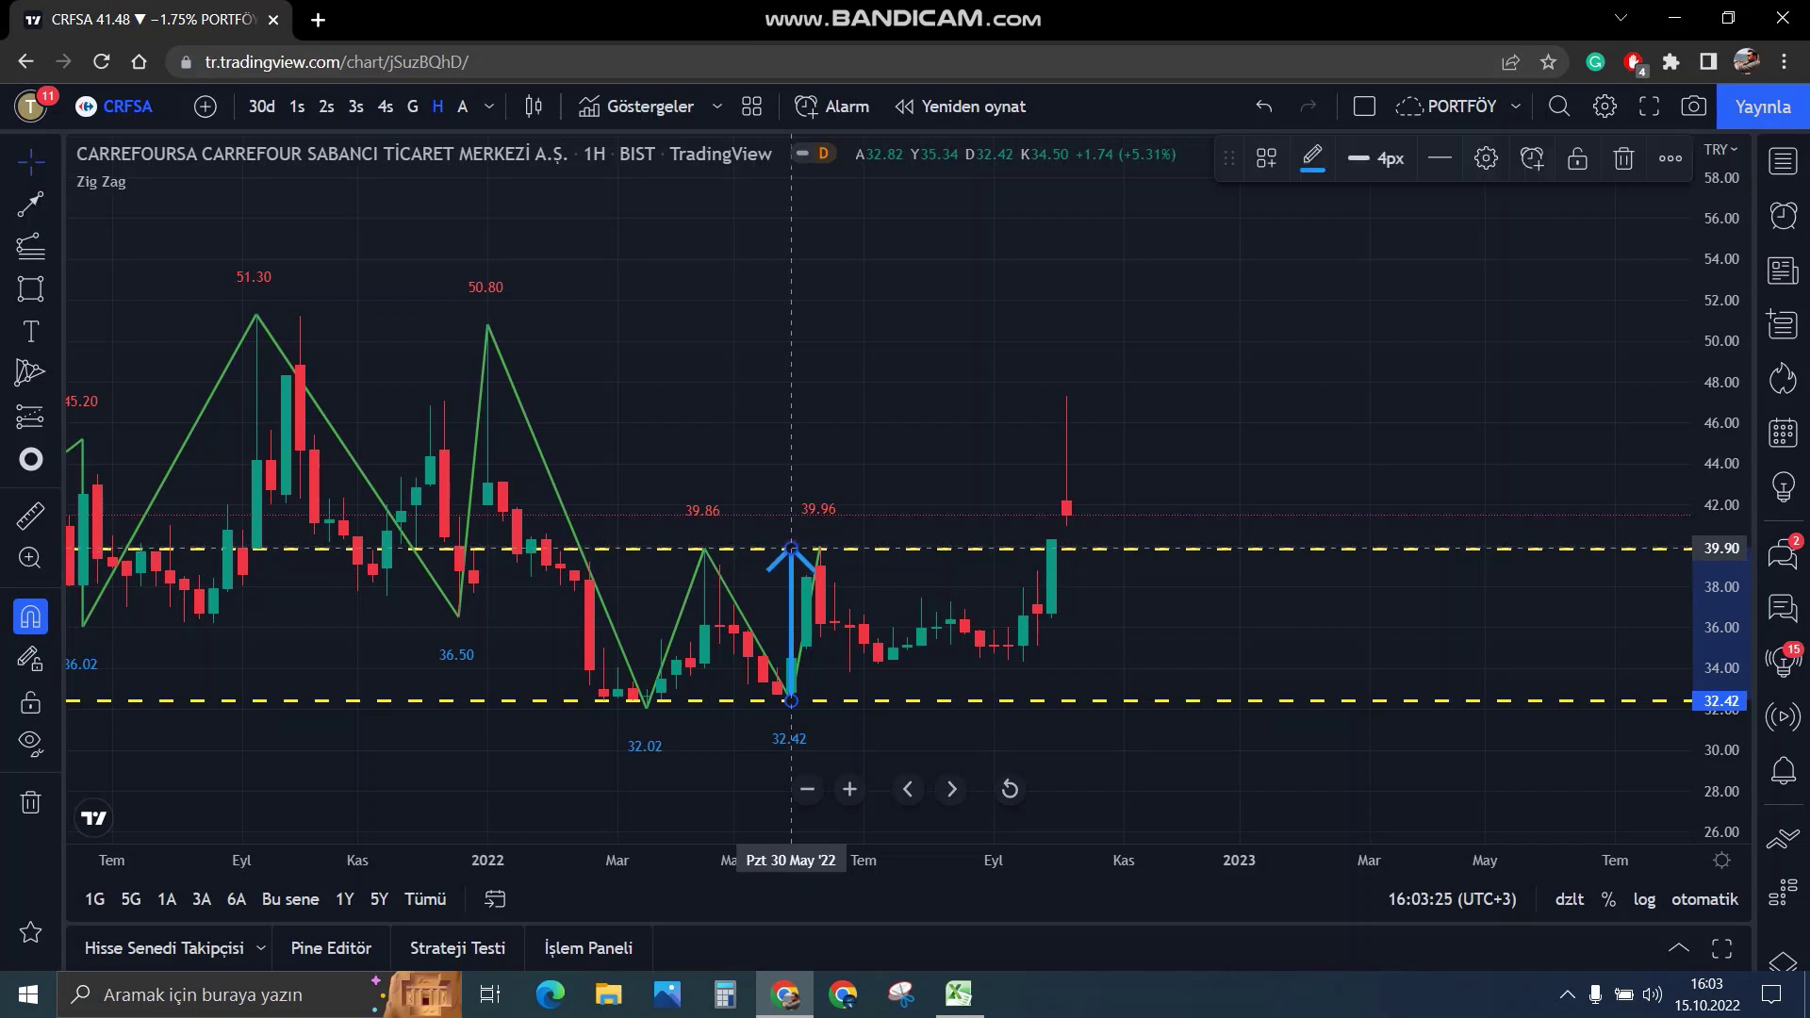
Clone the arrow and place the copy just beyond the last candle, spanning from about 39.96 up to about 47.44.
right_click(791, 582)
click(849, 760)
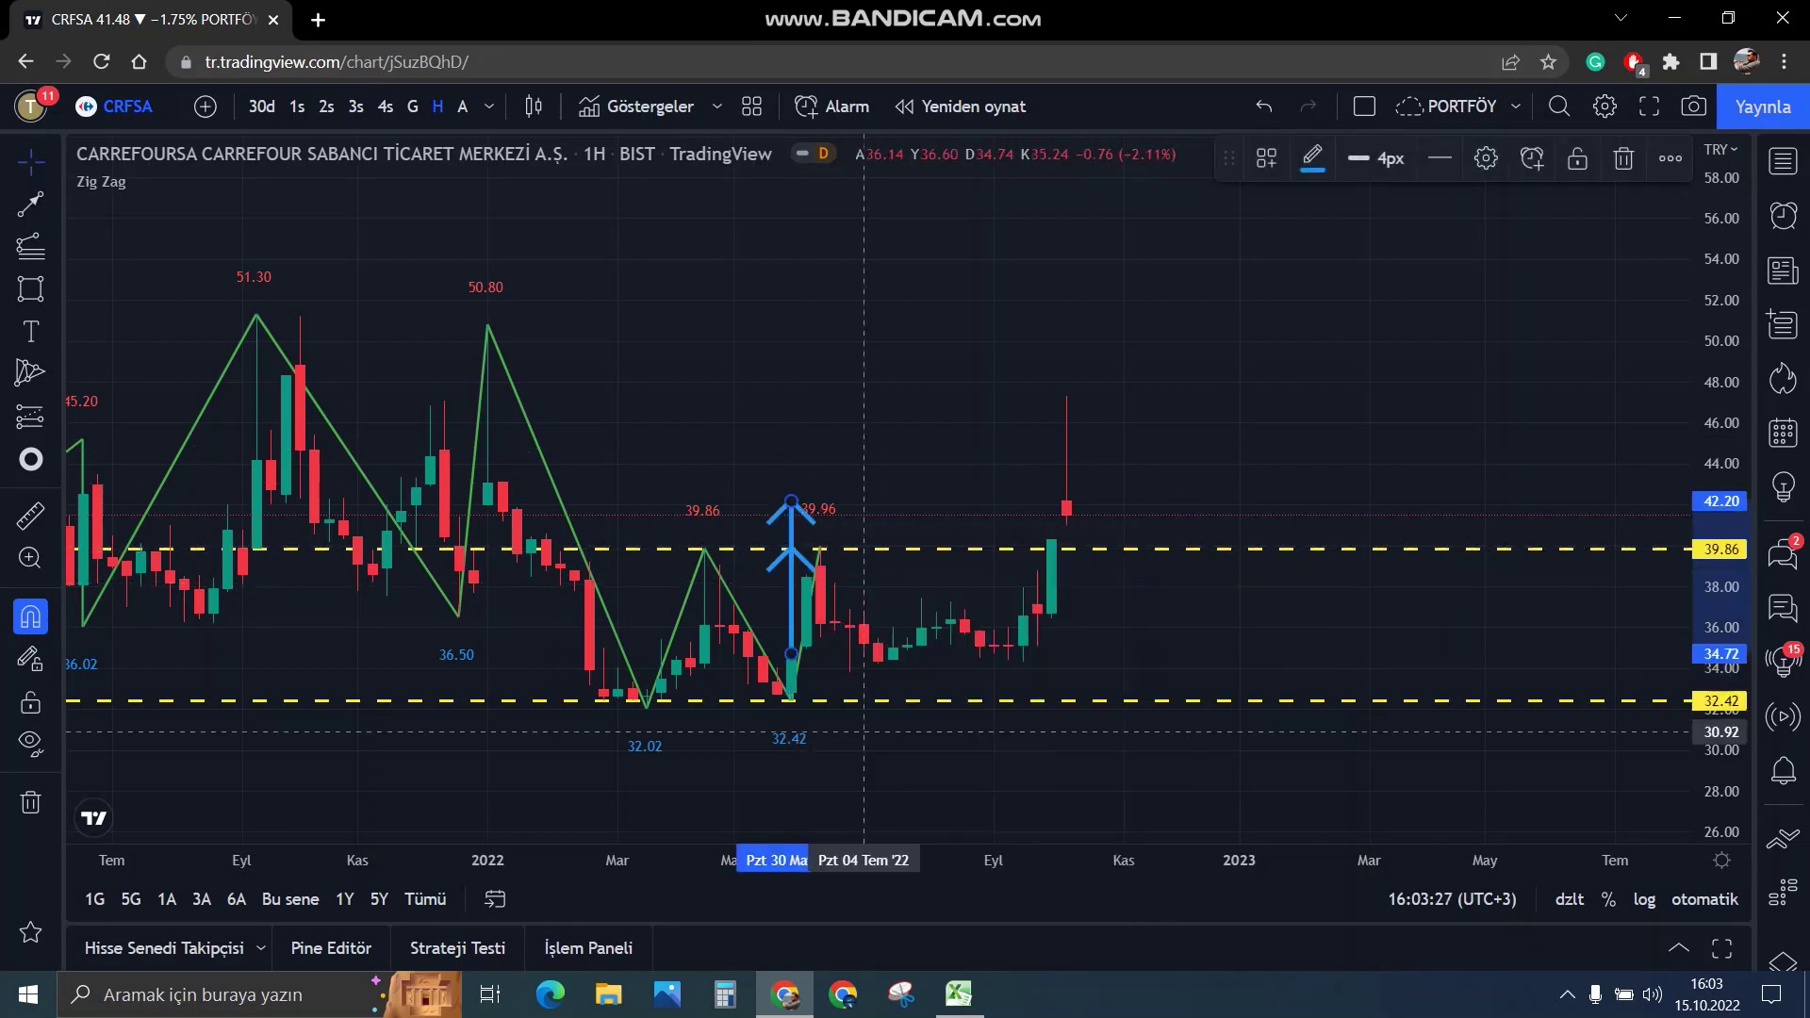
drag(820, 595, 1051, 482)
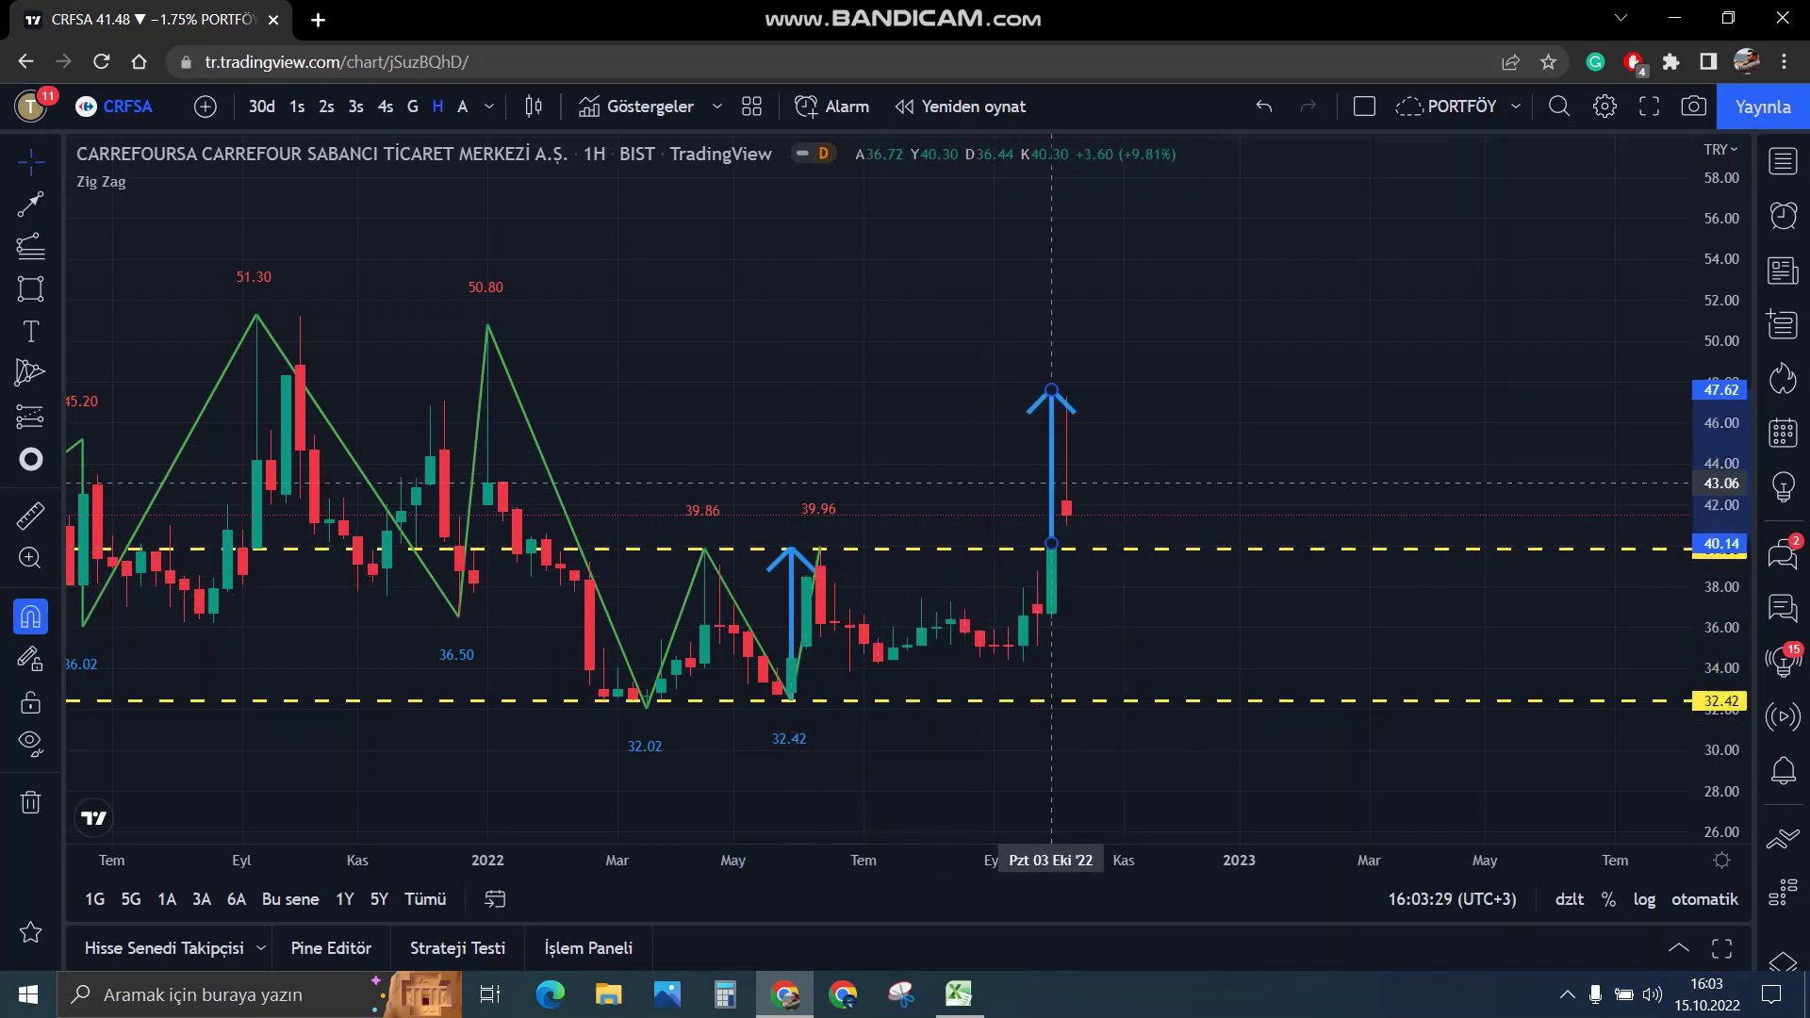
click(1197, 453)
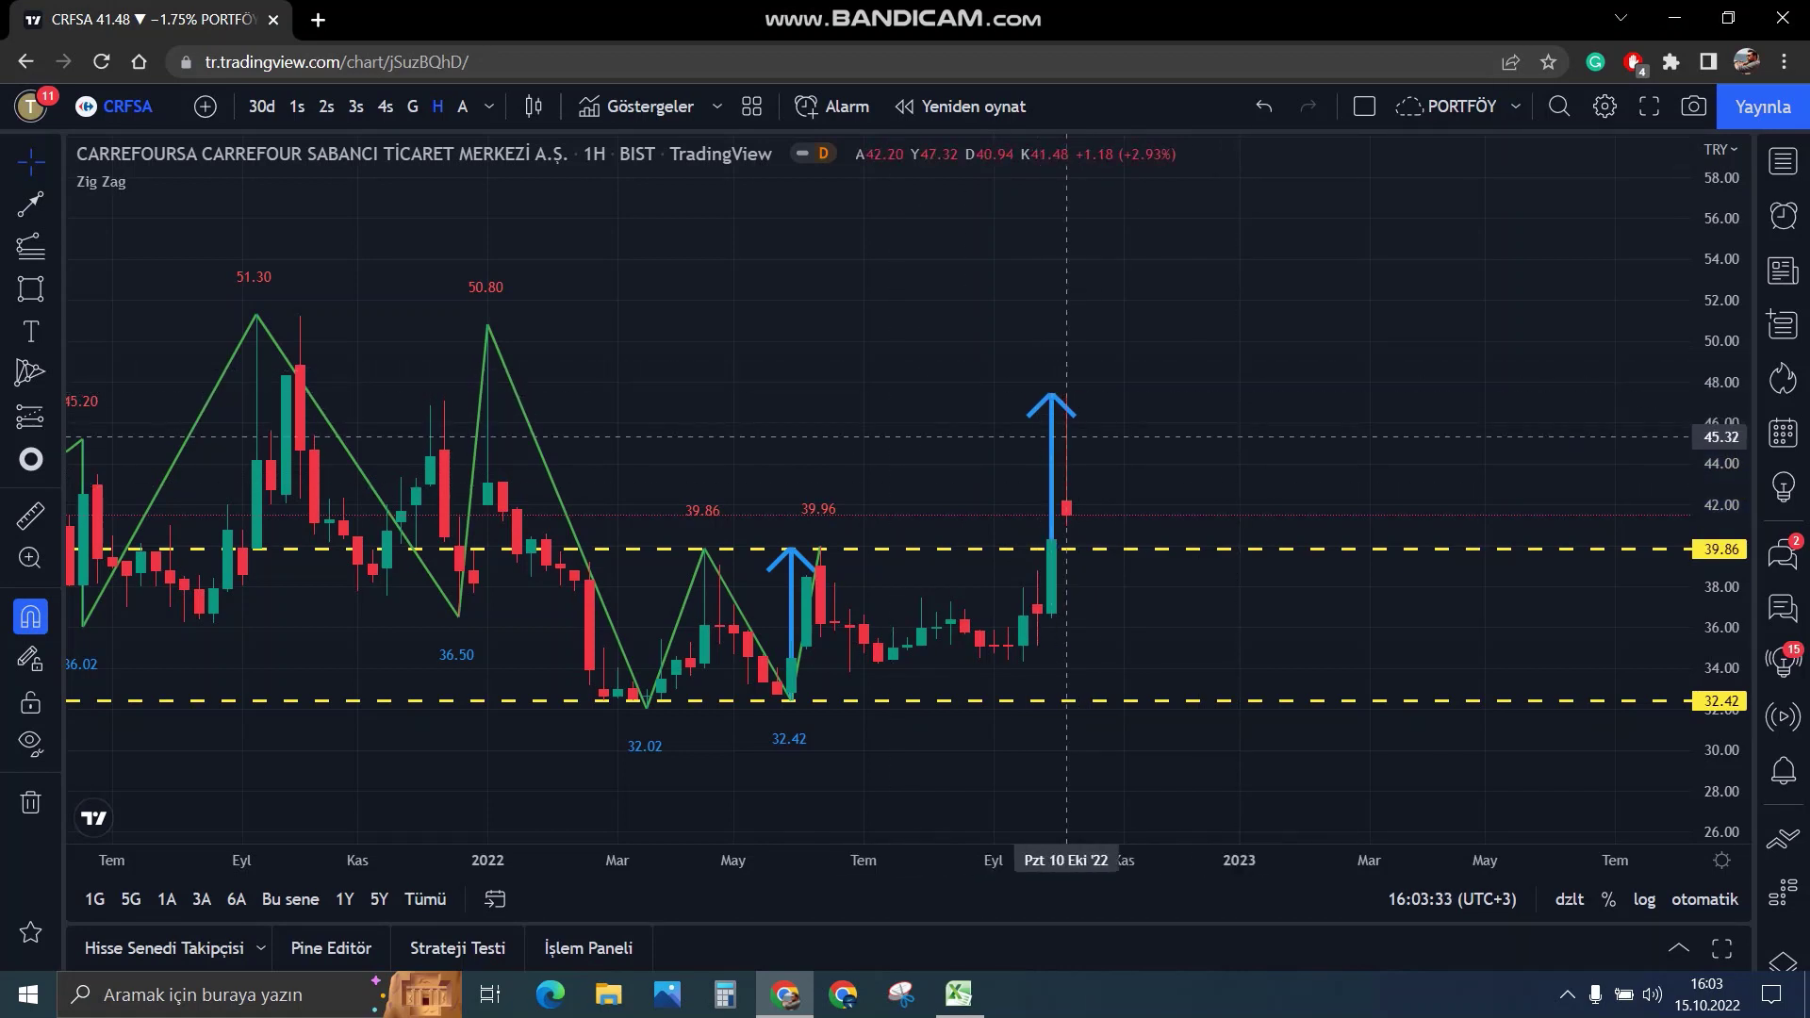
drag(1051, 434, 1110, 439)
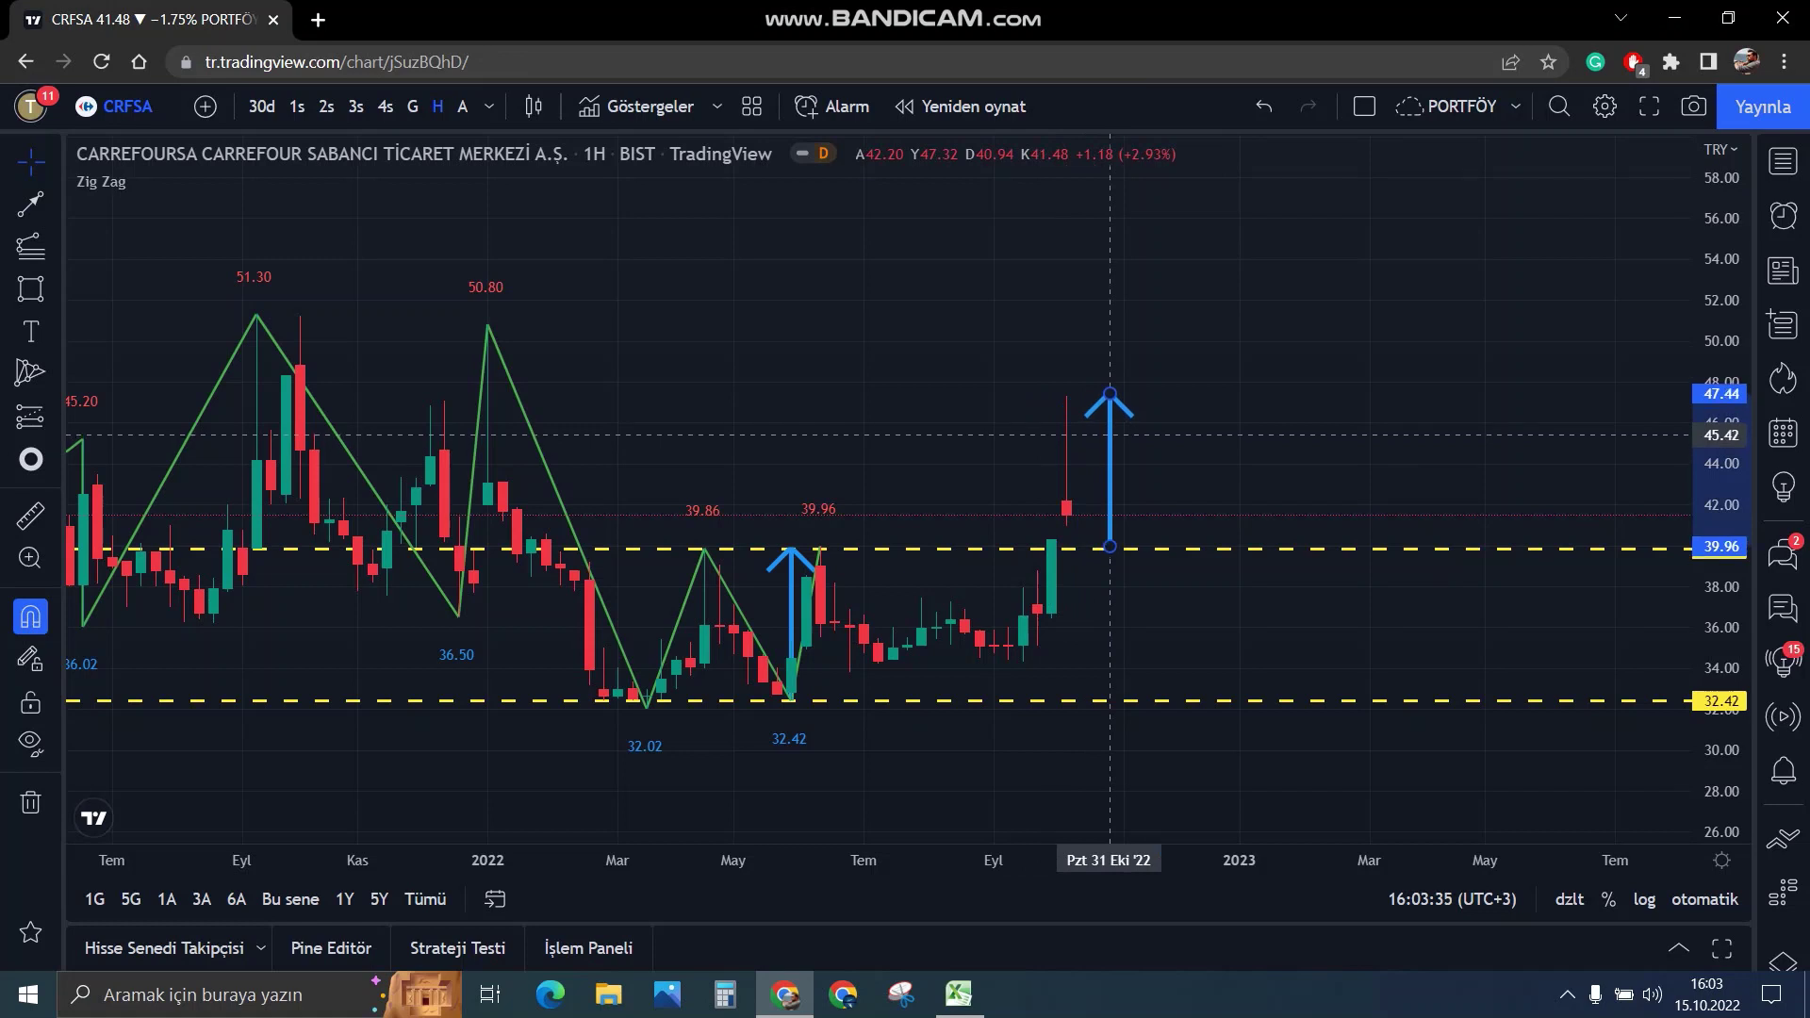
click(1138, 411)
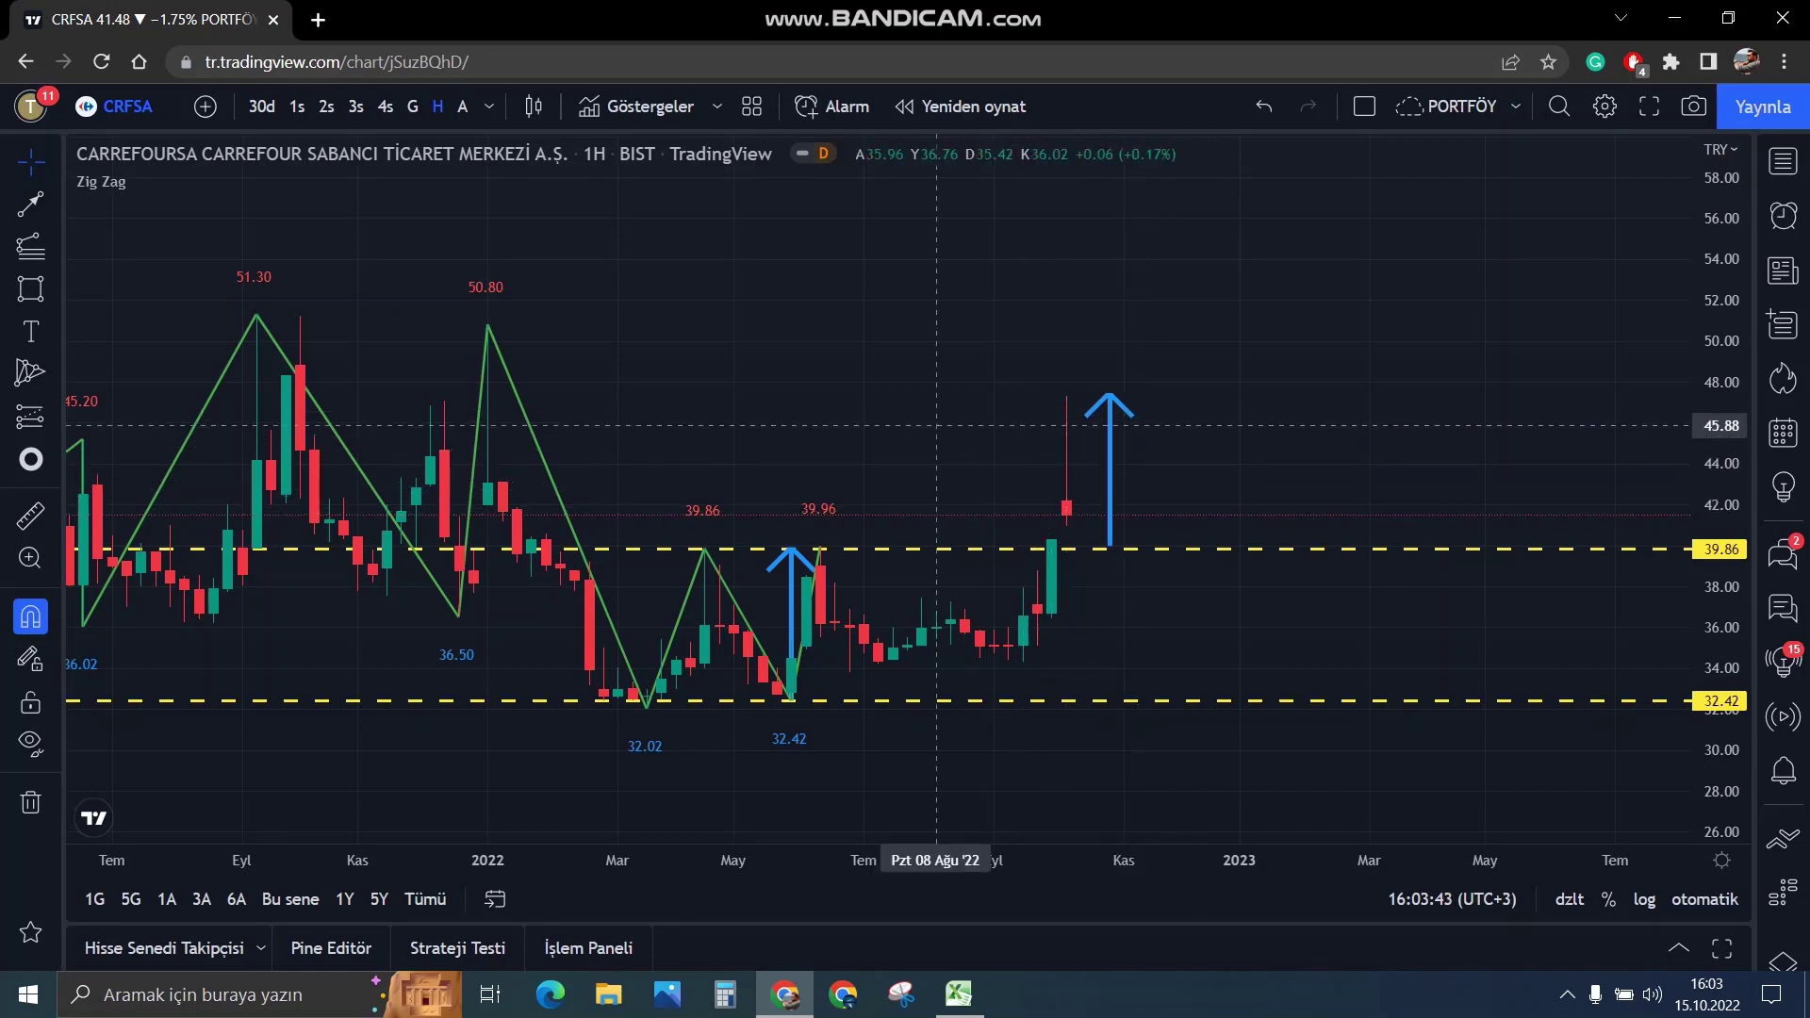
Add two more horizontal lines to the CRFSA chart, one at 48.32 and one at the 51.30 zigzag high.
scroll(1067, 383, down, 2)
drag(1067, 383, 1101, 456)
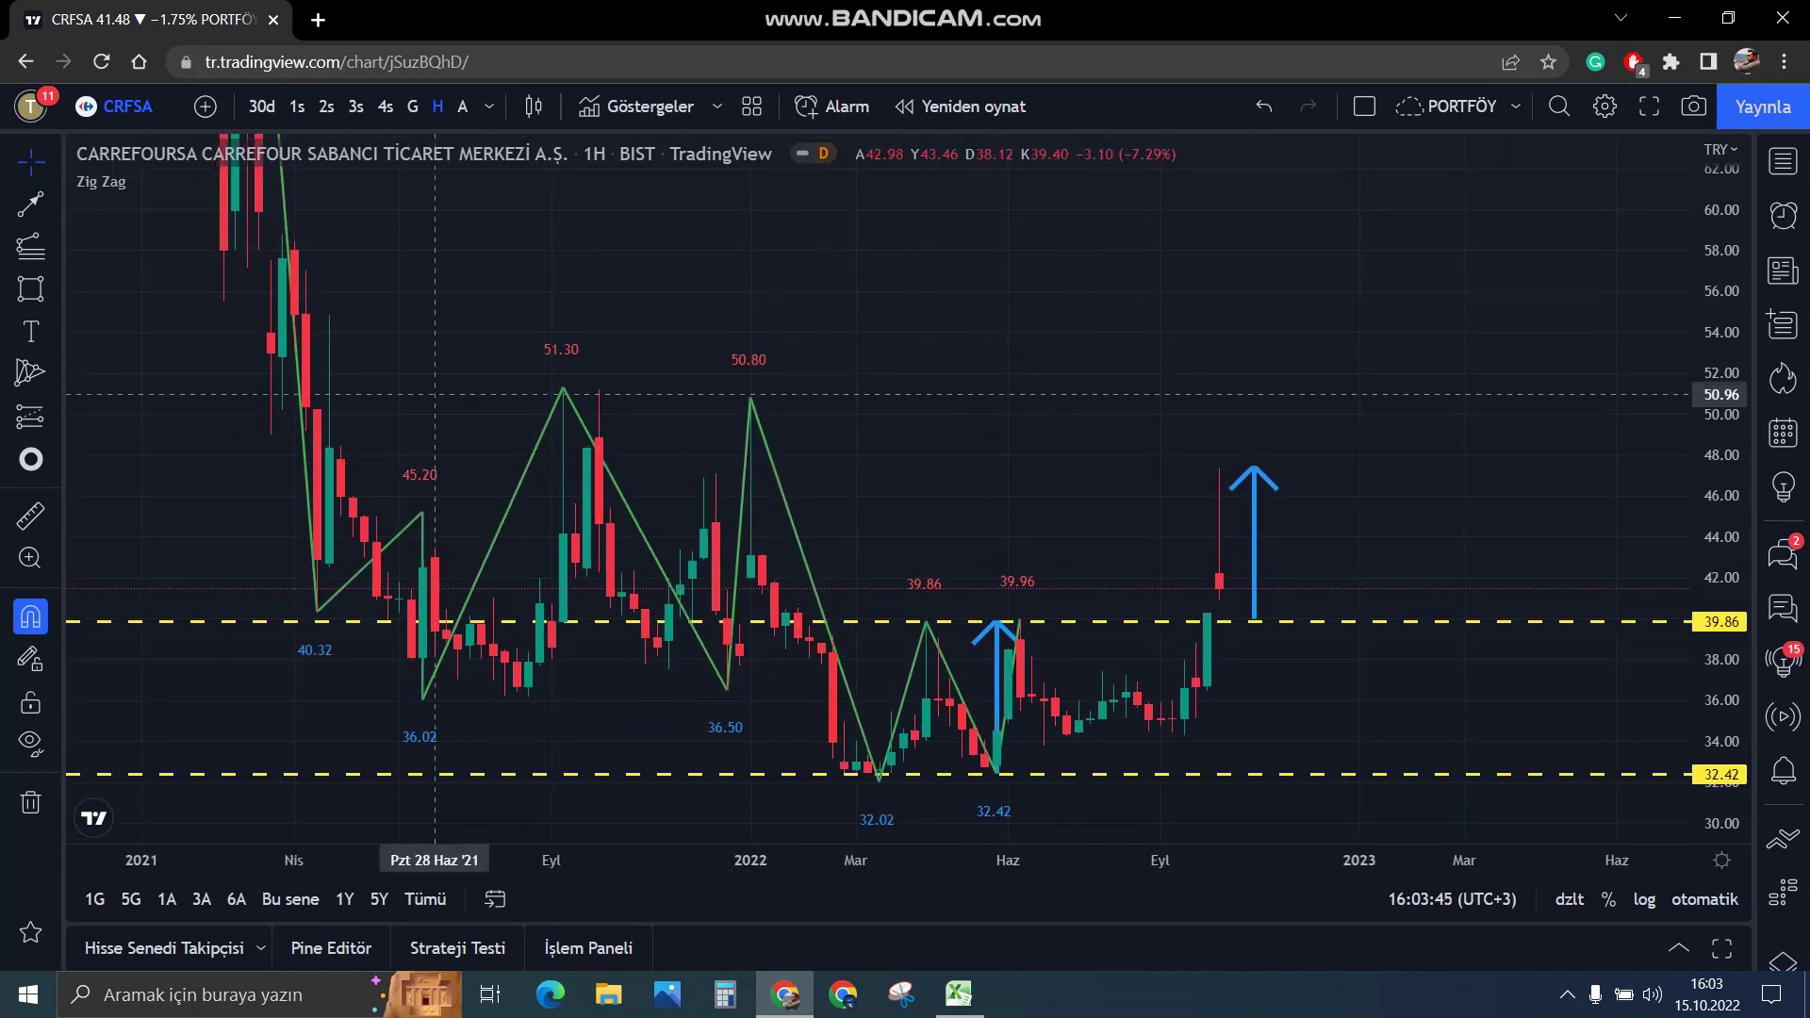
click(55, 204)
click(141, 489)
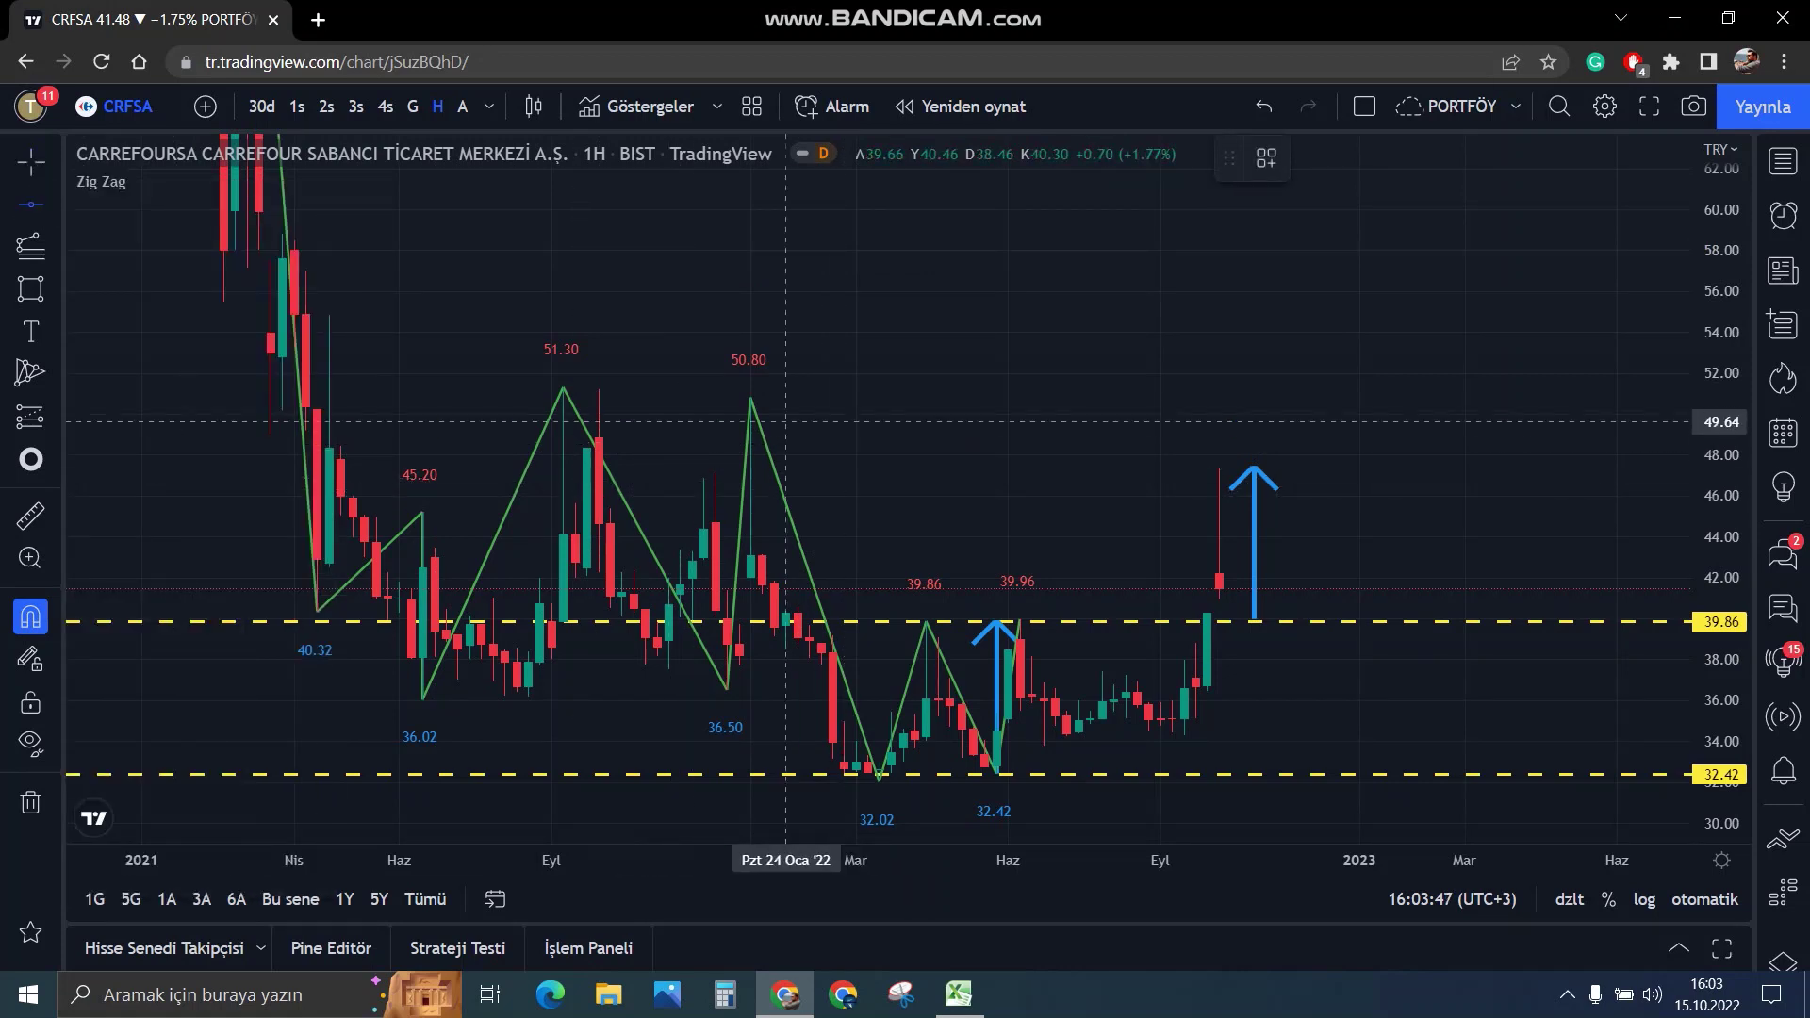
click(752, 398)
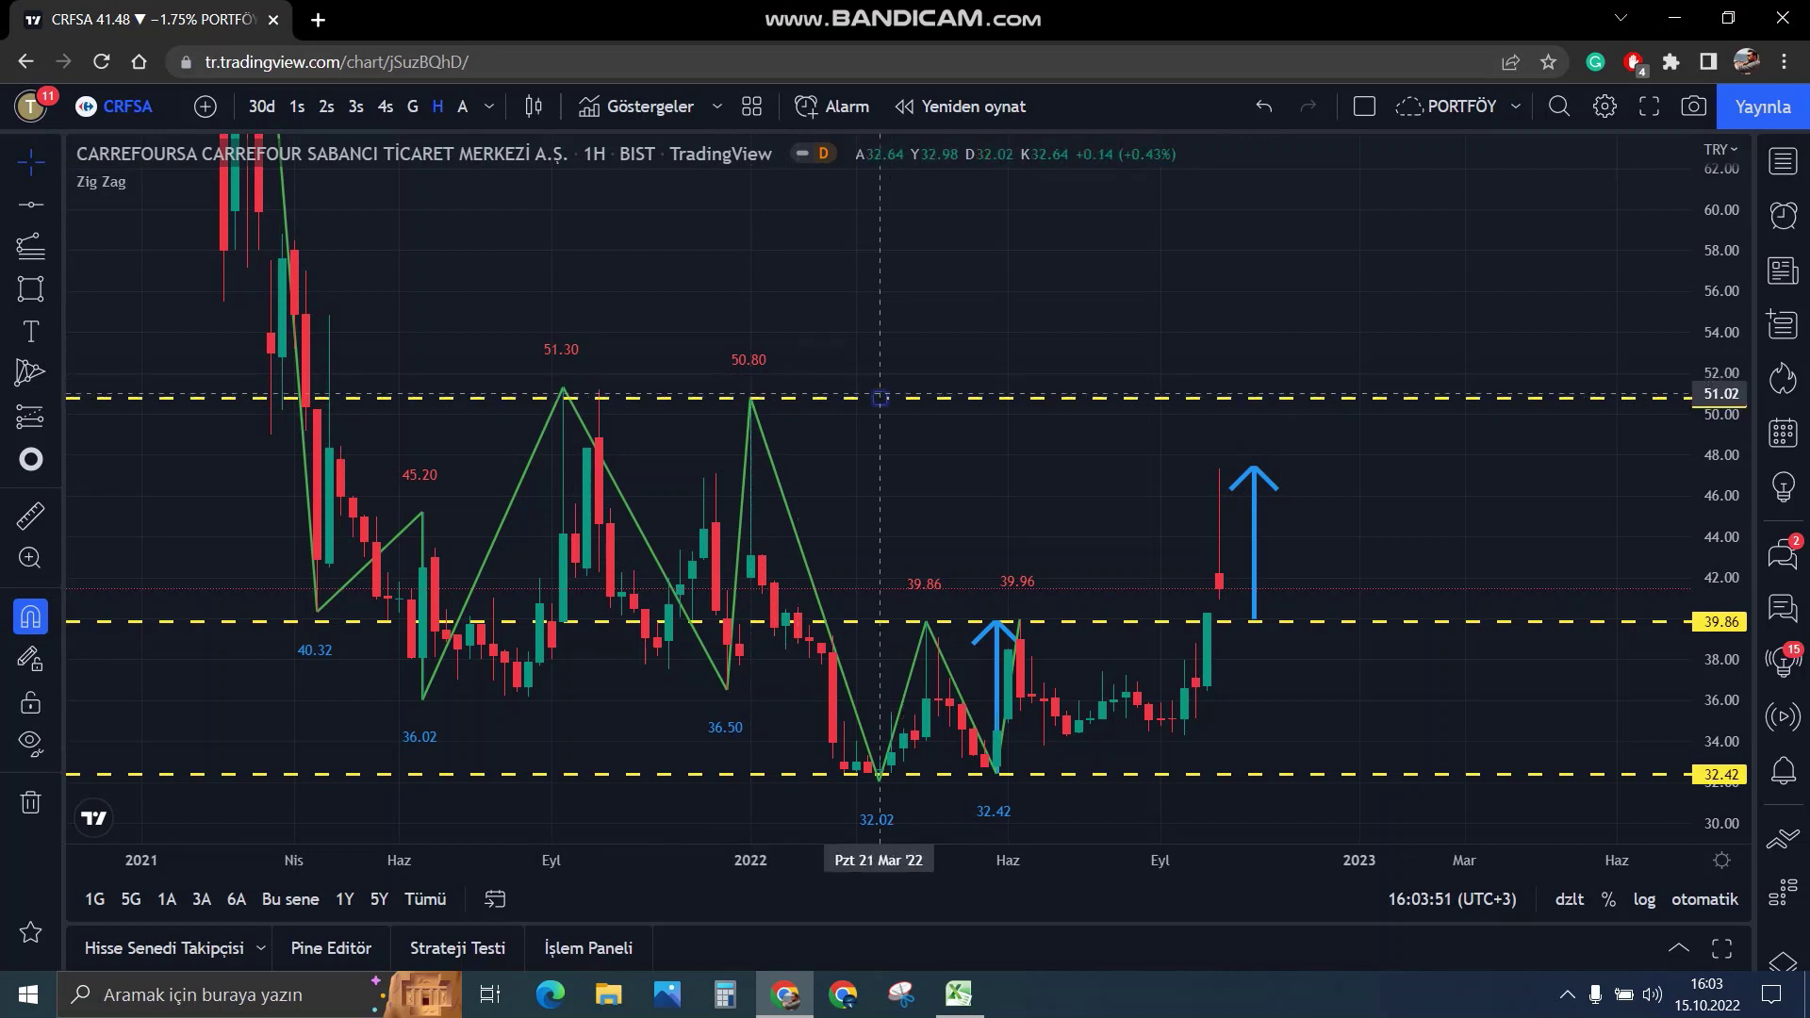
drag(626, 398, 654, 448)
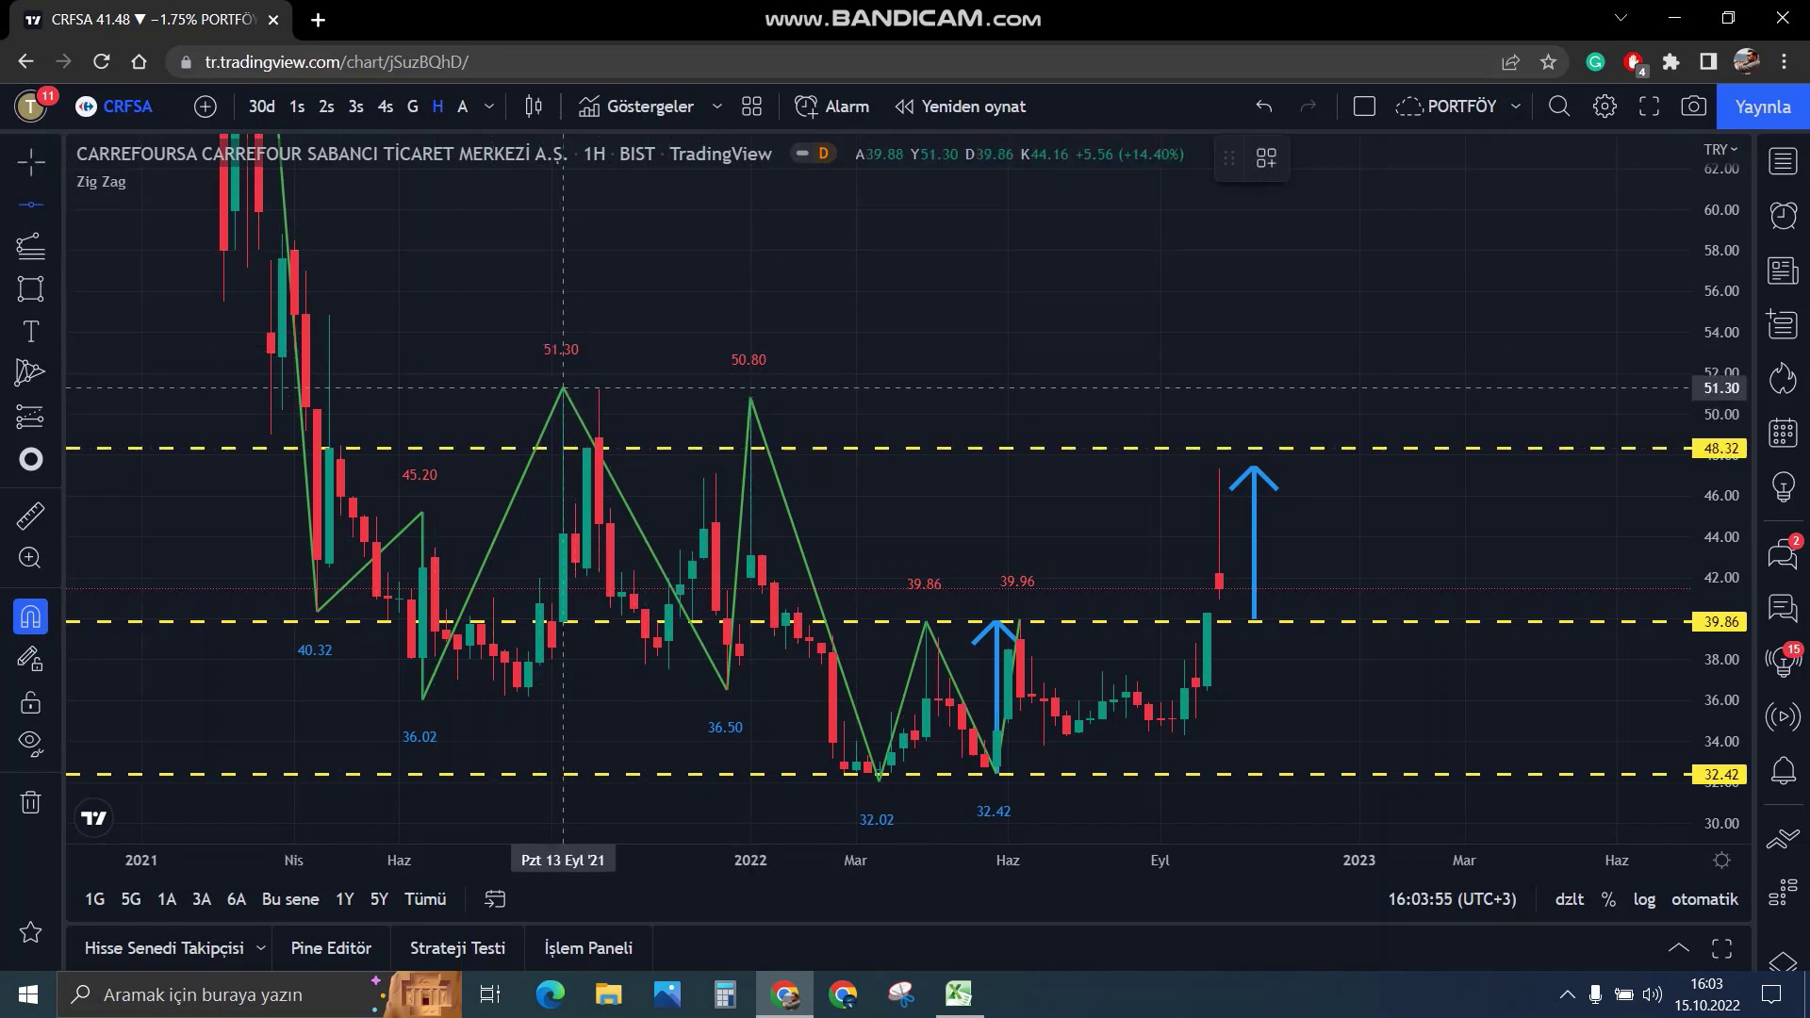
click(603, 388)
Measure the price move from the last CRFSA candle's close at 41.48 up to the 51.30 line, and clear the measurement.
scroll(1196, 531, up, 1)
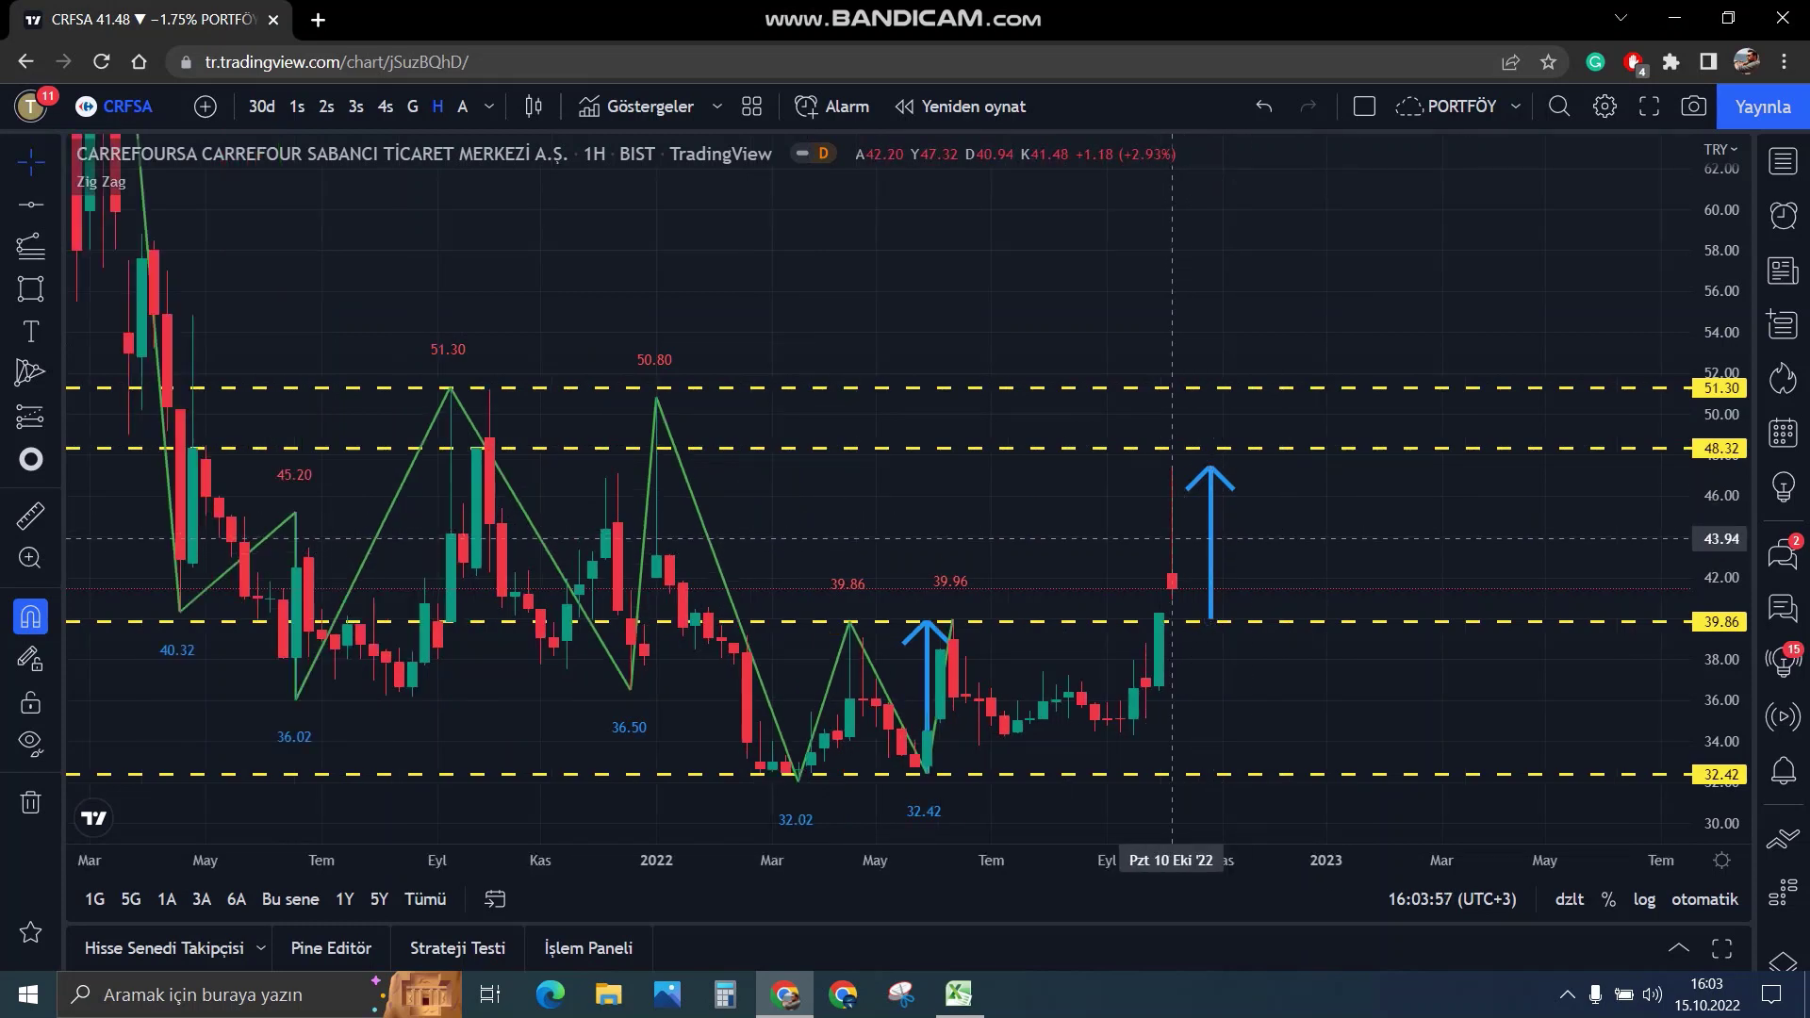
click(30, 515)
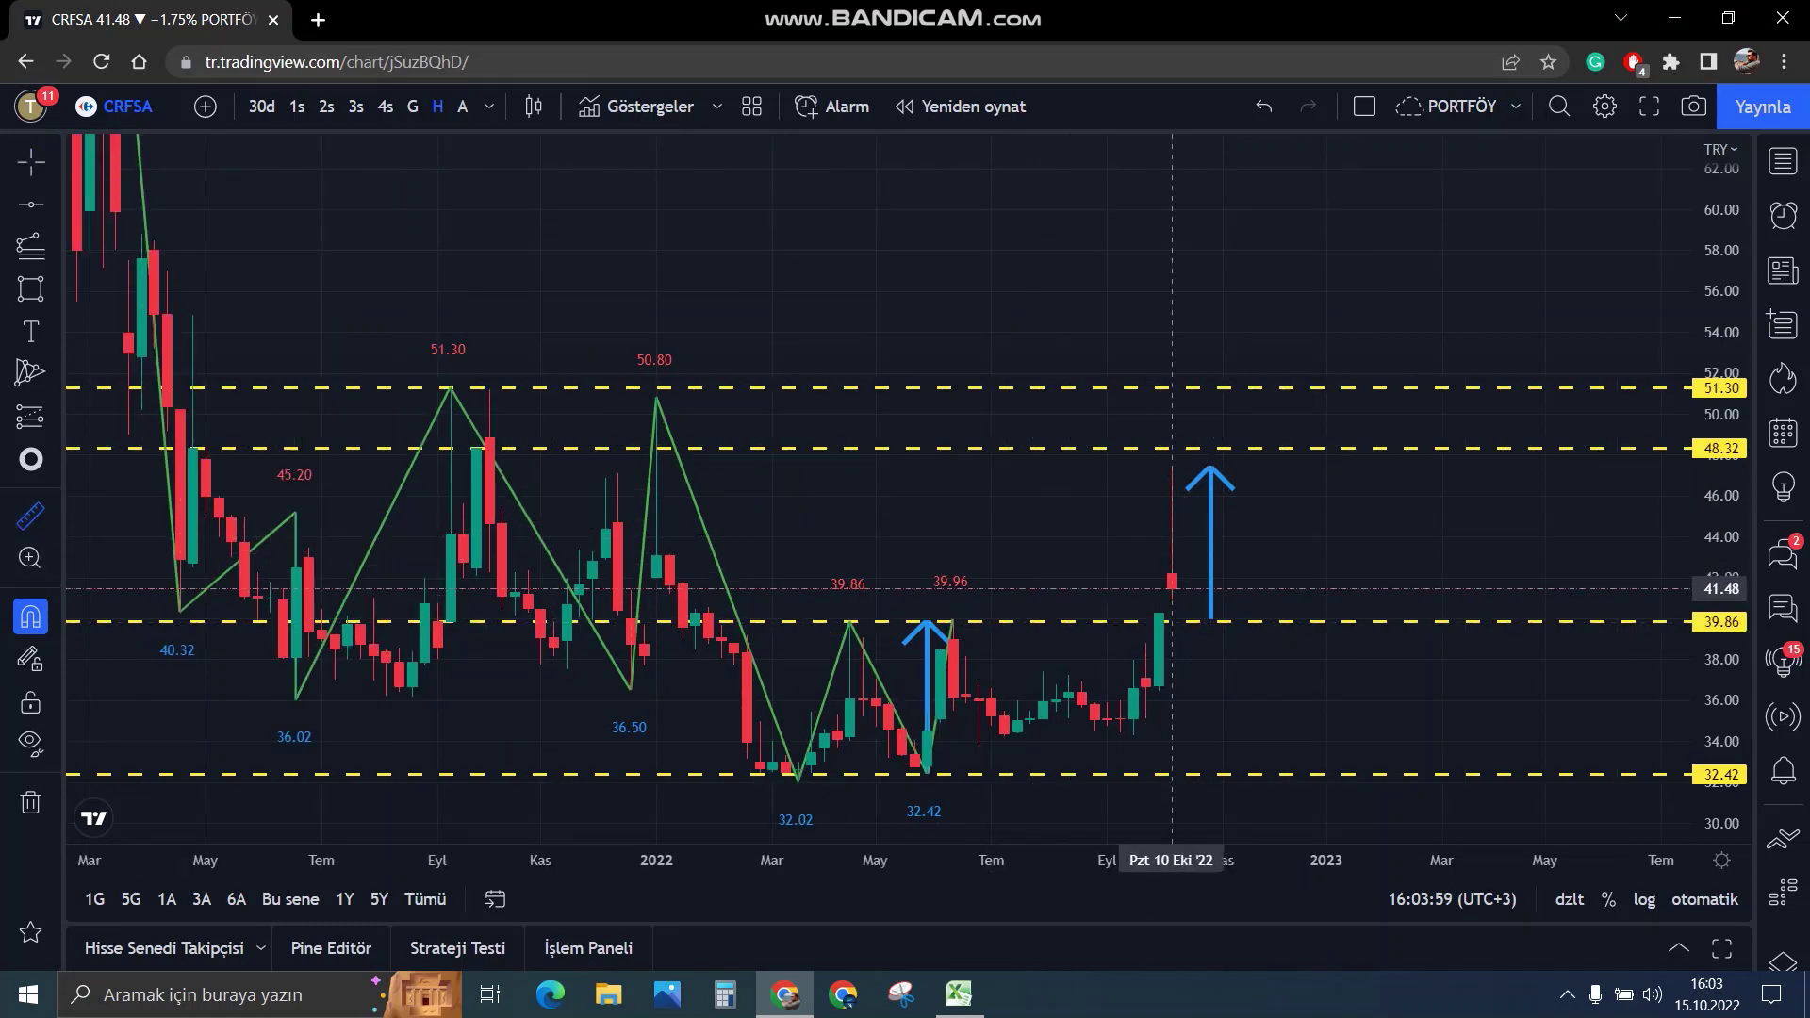
click(1172, 589)
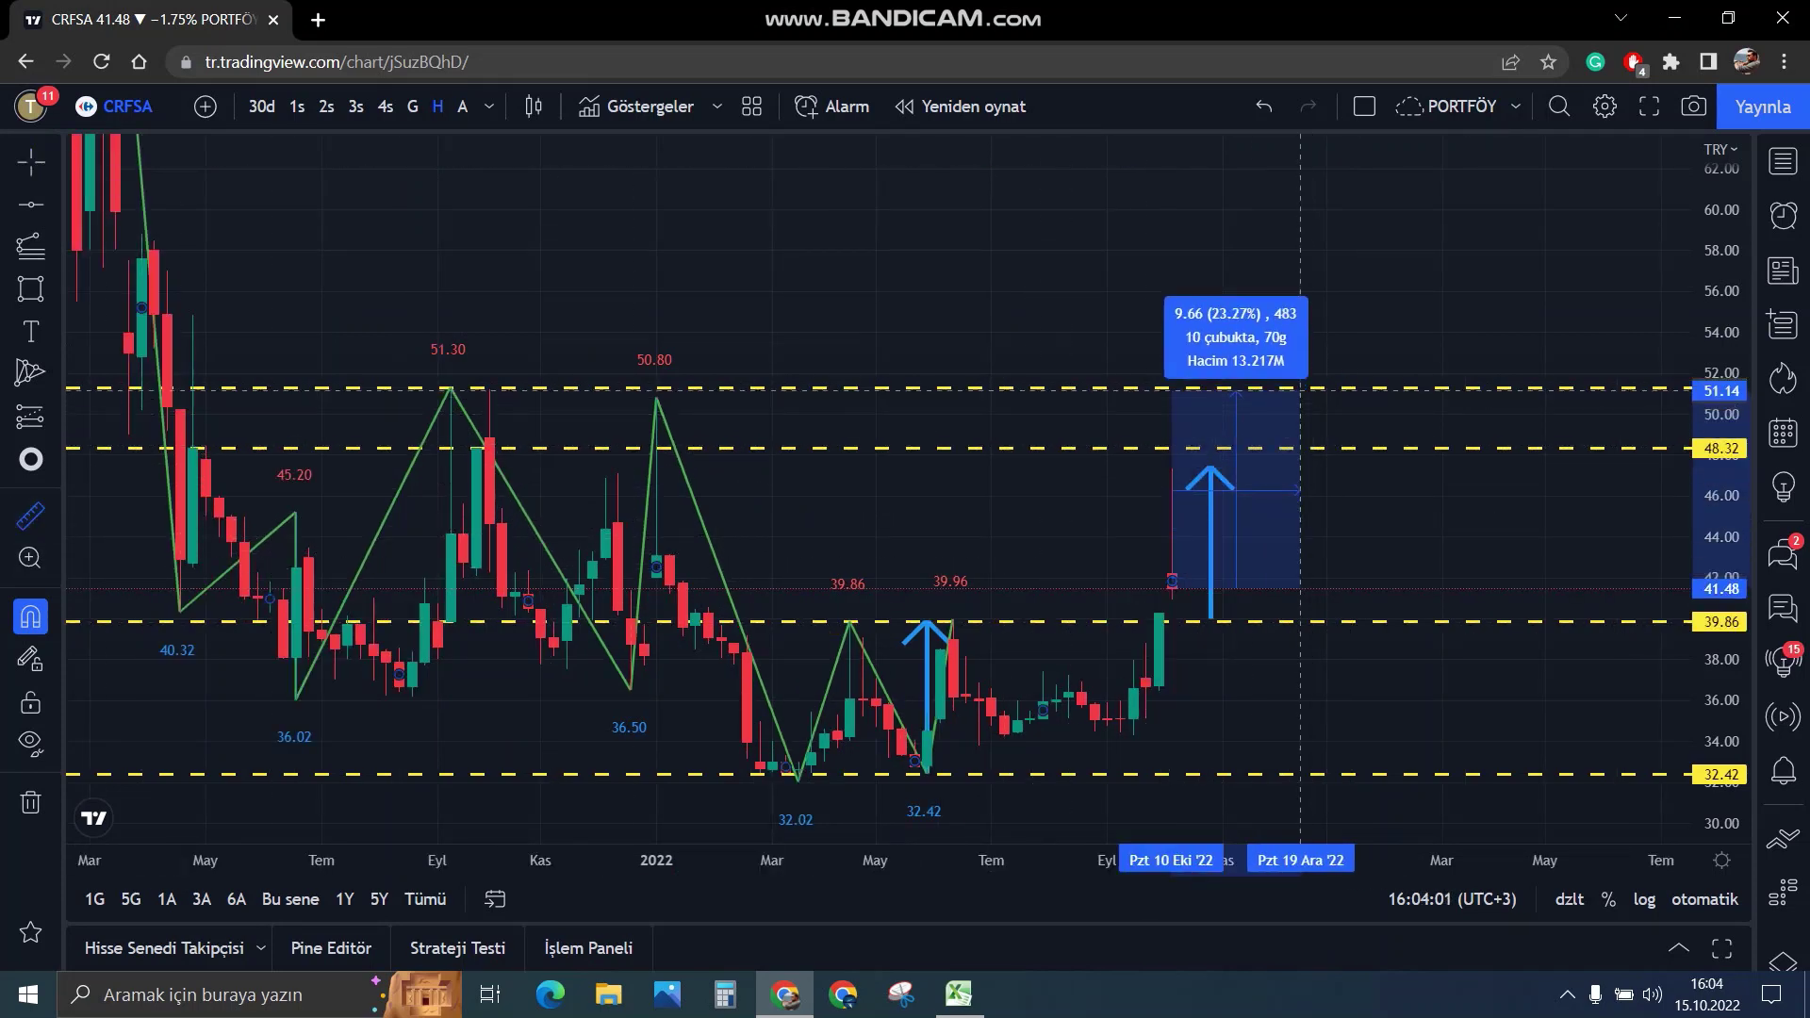
key(Escape)
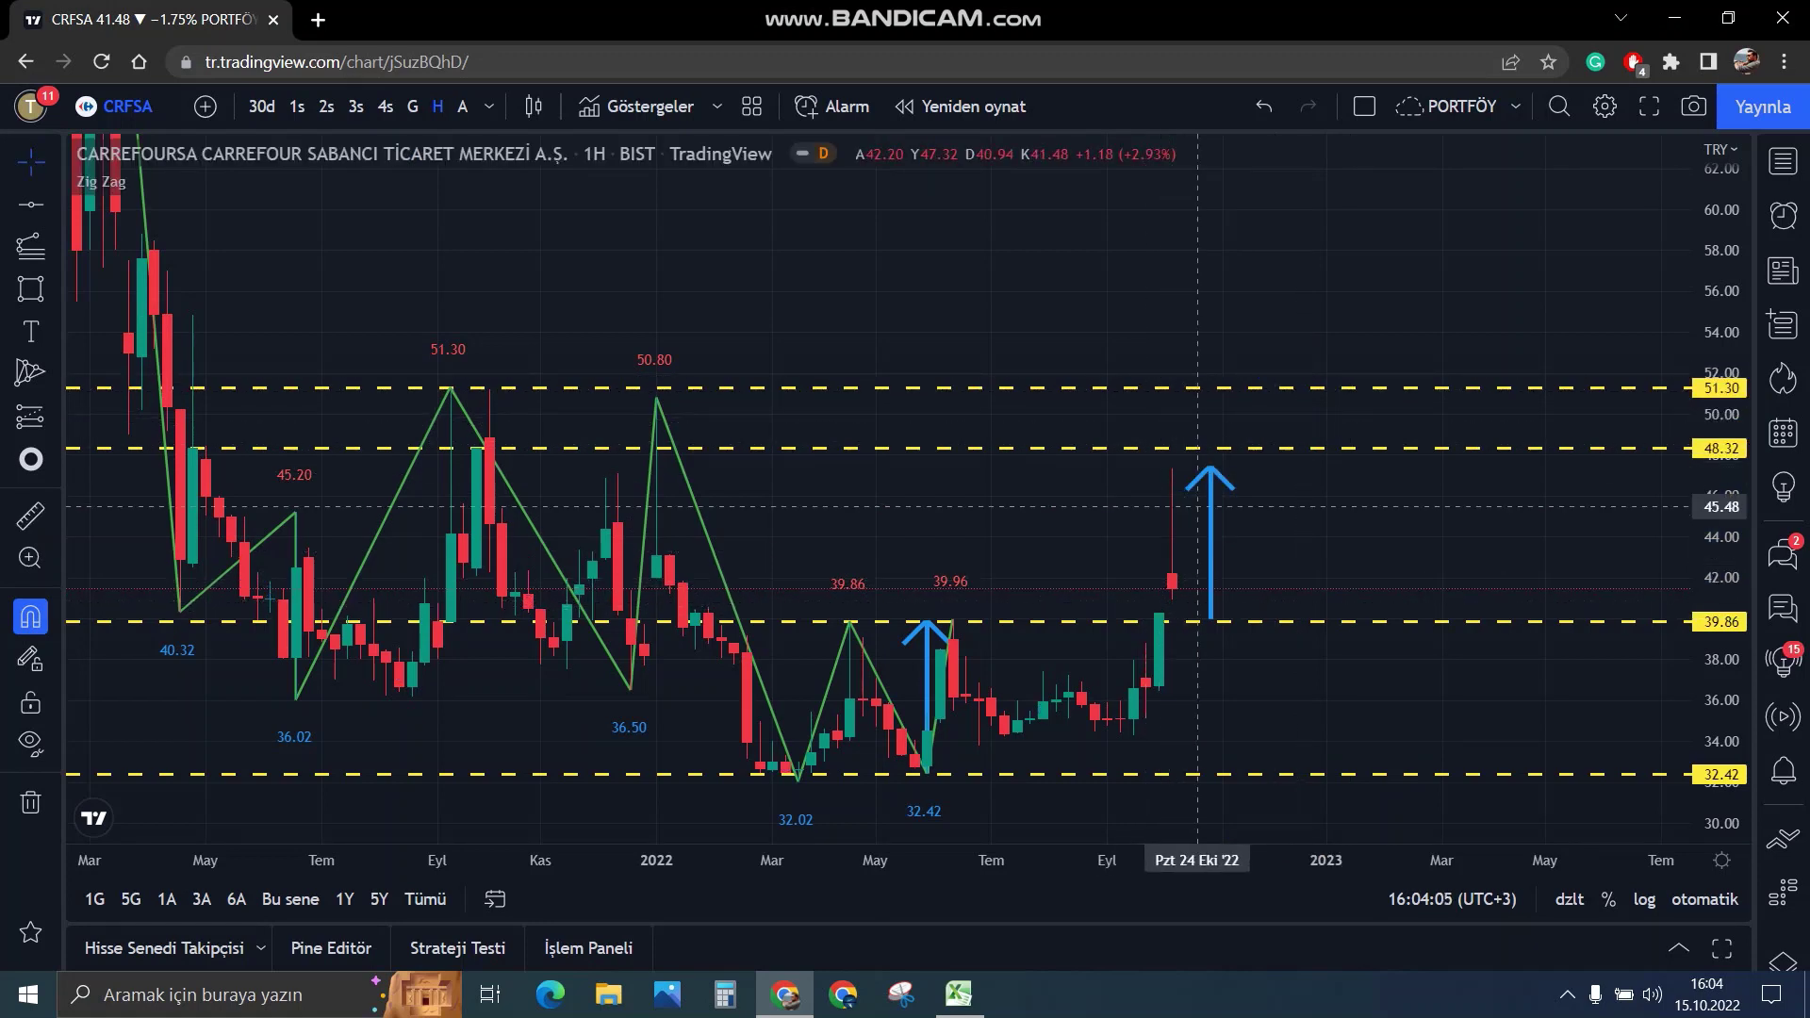
Select the RTALB code in the Excel volume table, switch back to TradingView and load the RTALB chart.
click(959, 994)
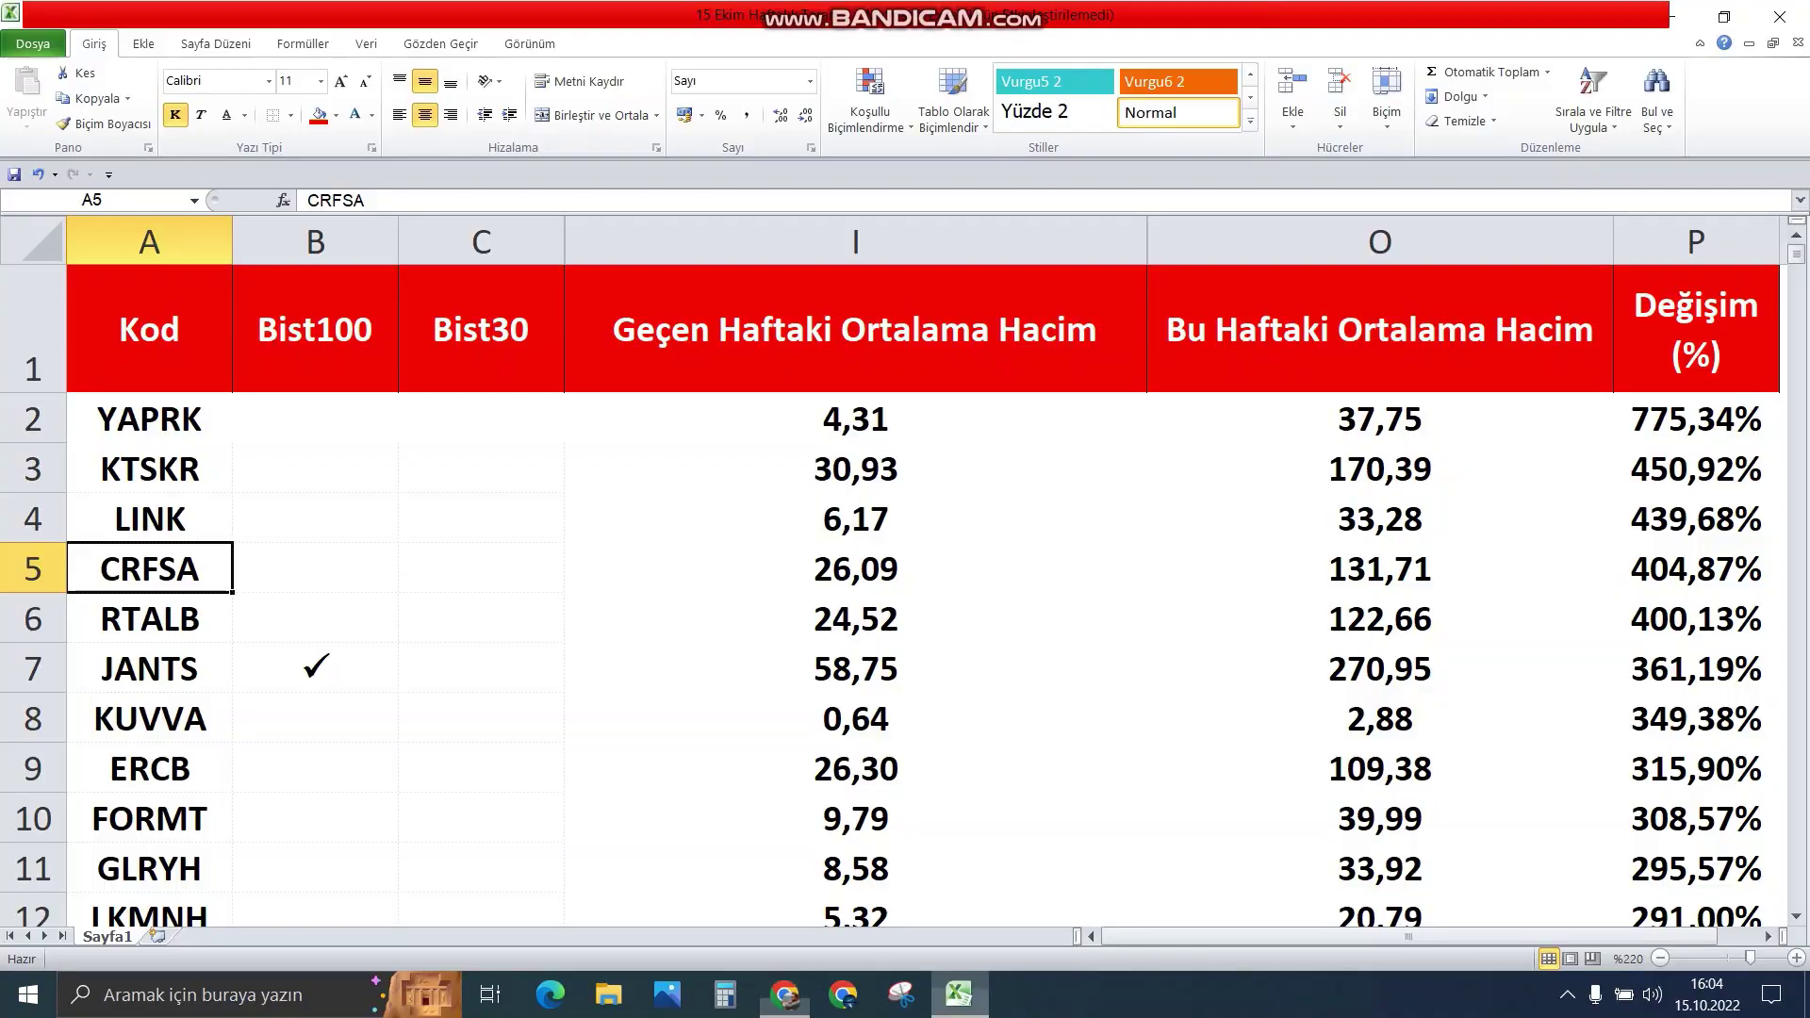
click(149, 619)
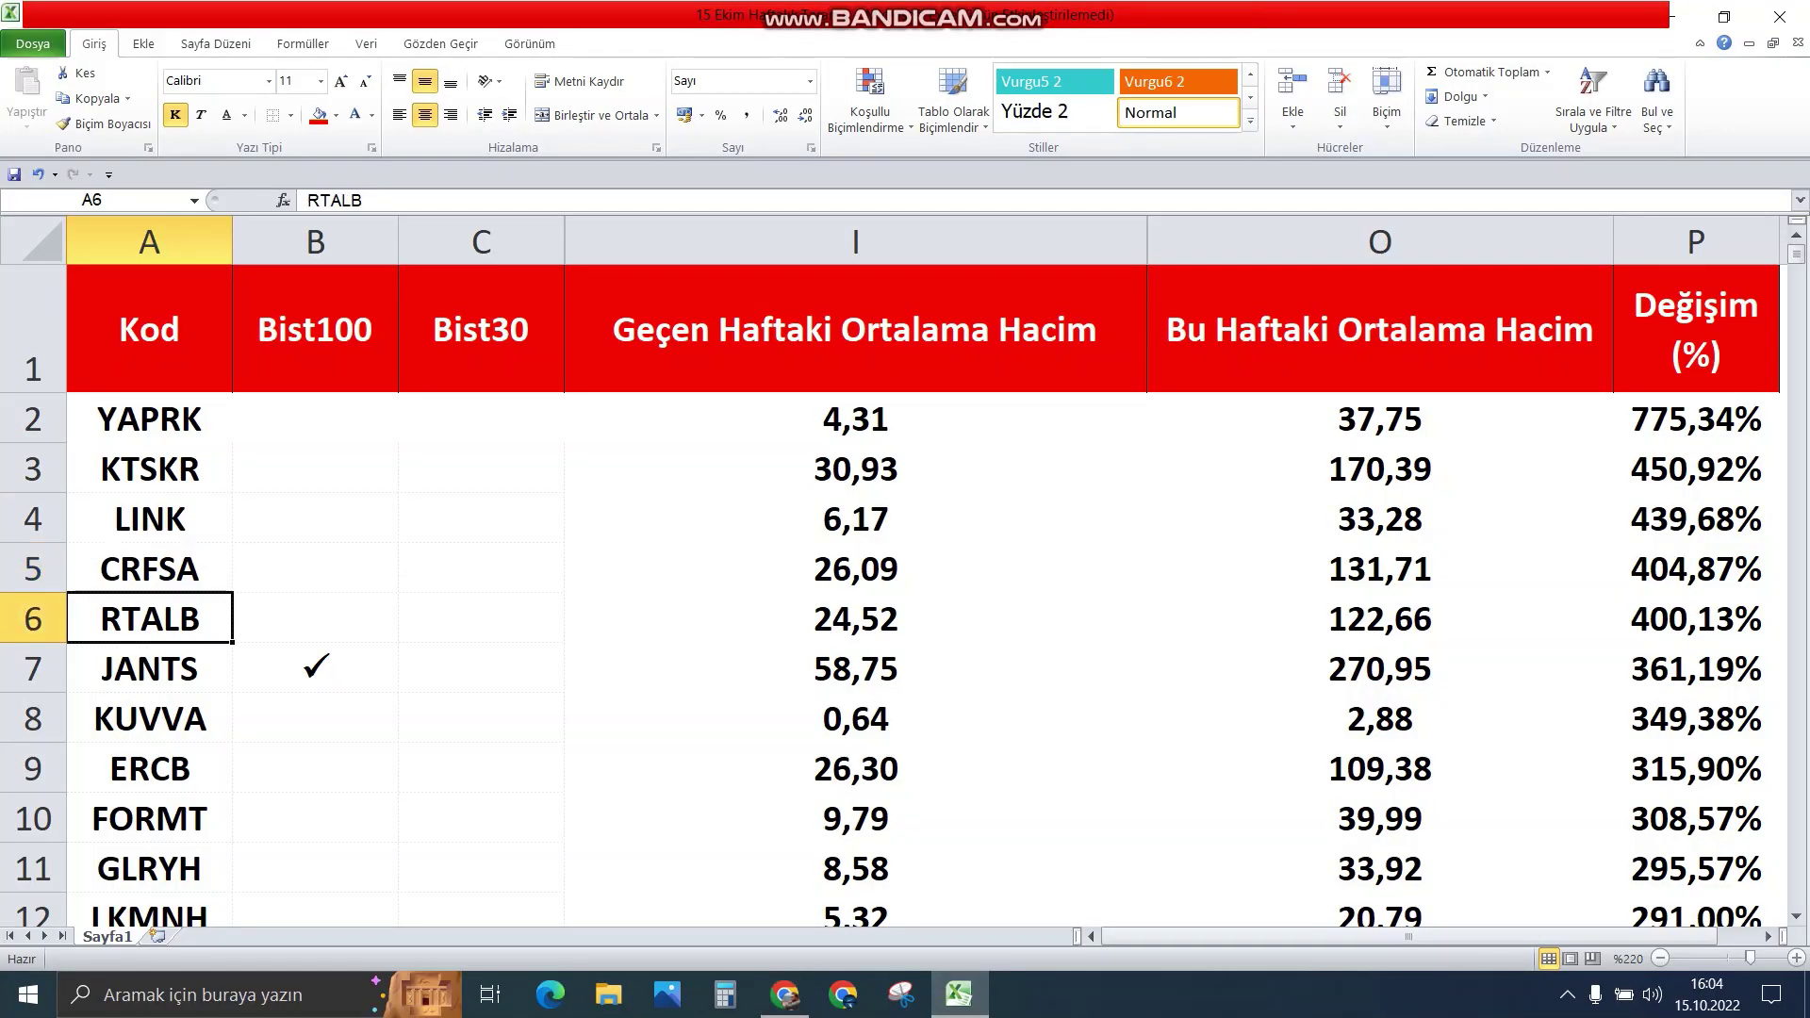
click(785, 994)
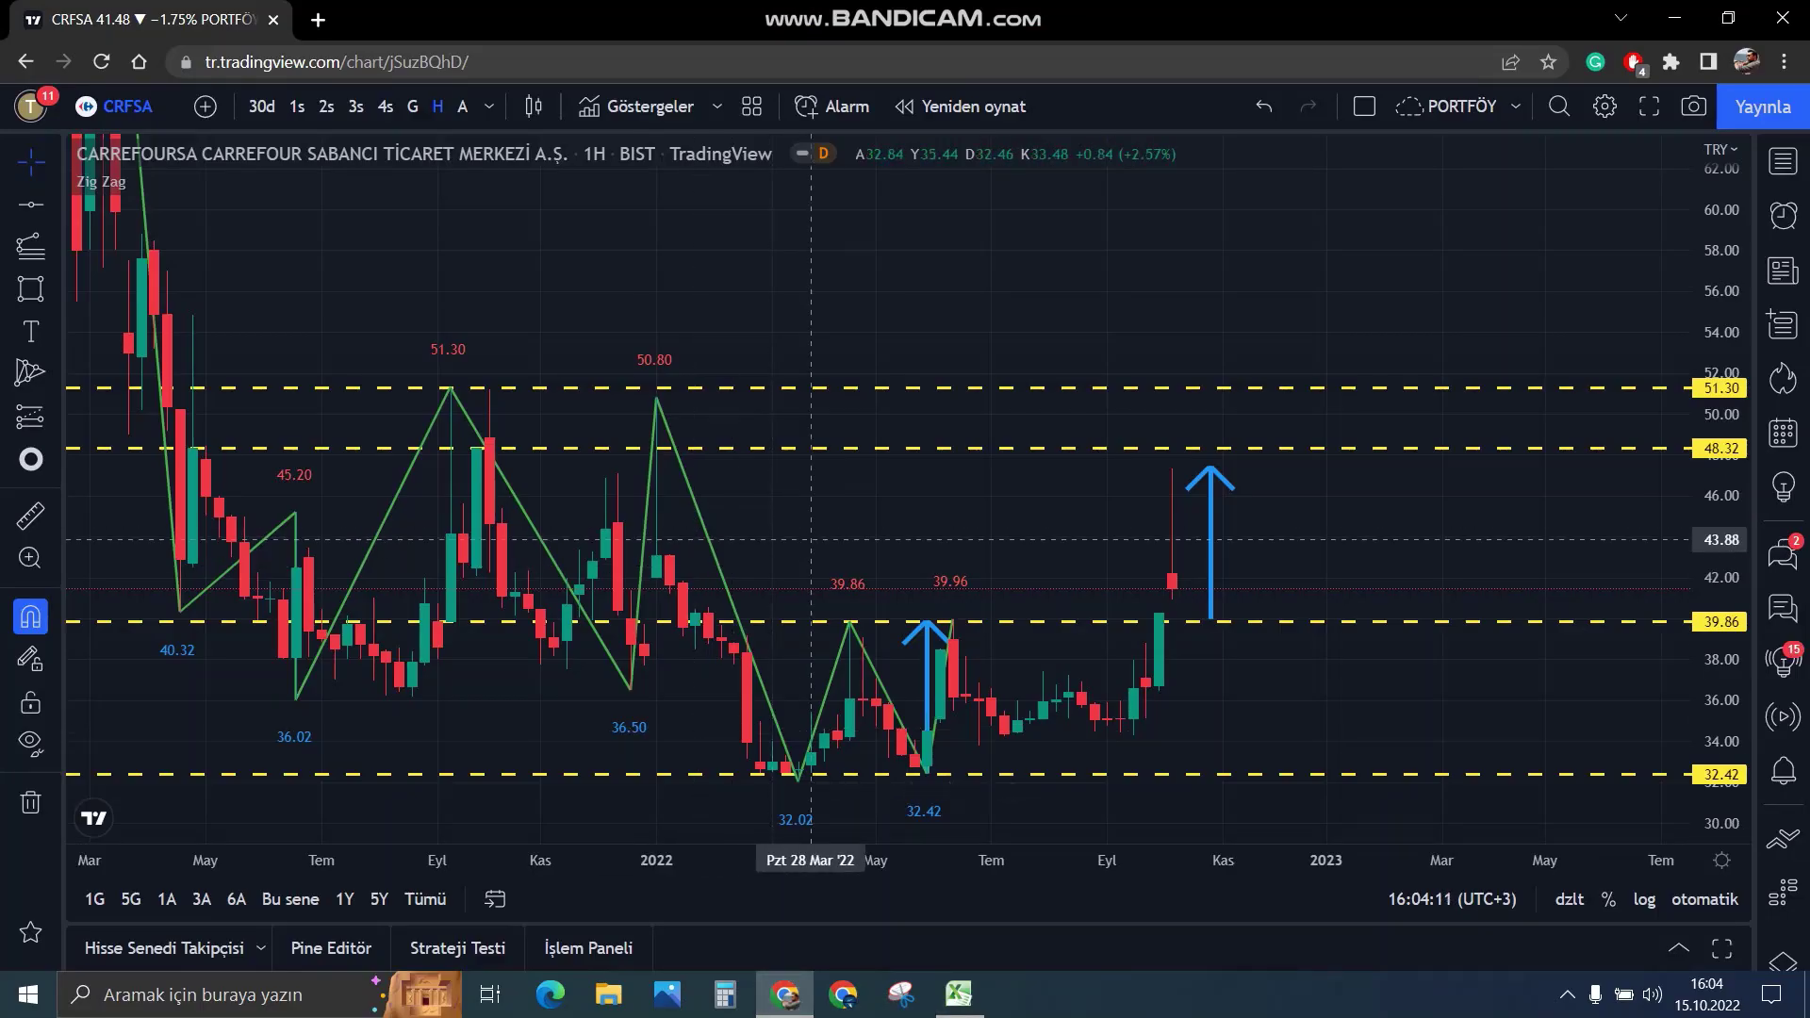
text(RTALB)
key(Return)
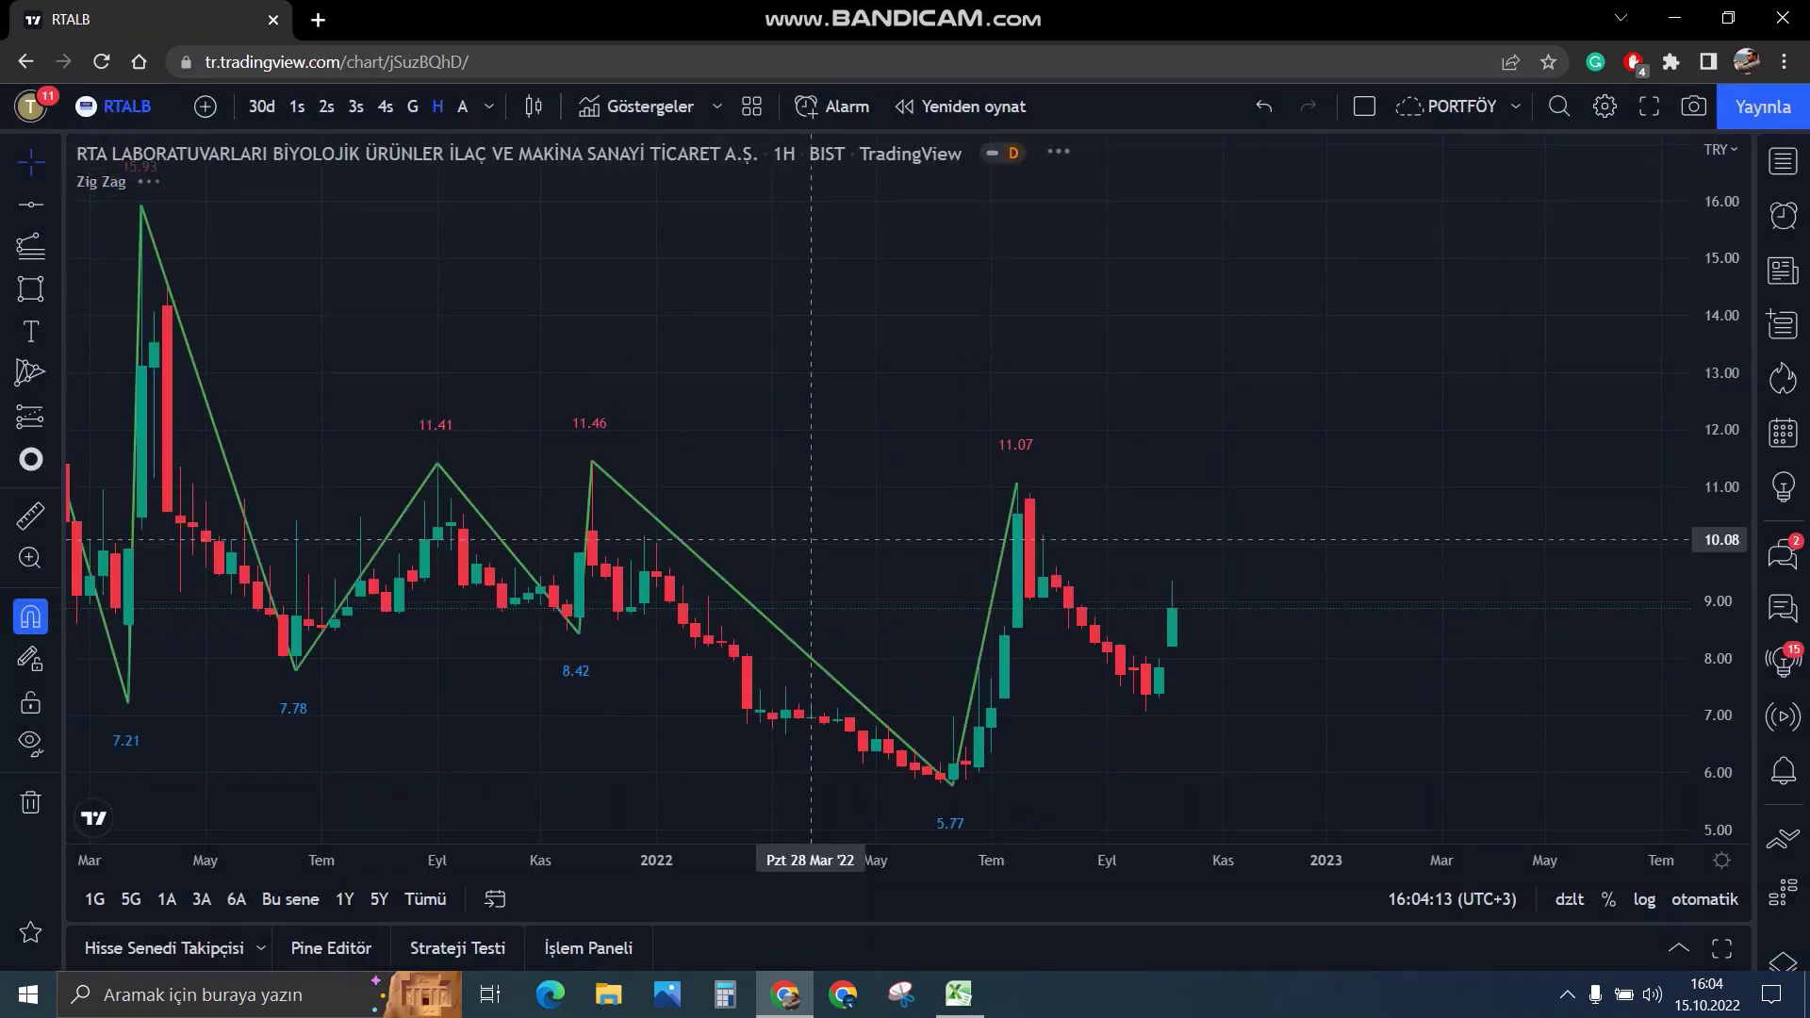
Add horizontal lines at 8.05 and 6.59 to the RTALB chart and shade the zone between them with a rectangle.
scroll(1016, 519, down, 2)
scroll(1277, 459, down, 1)
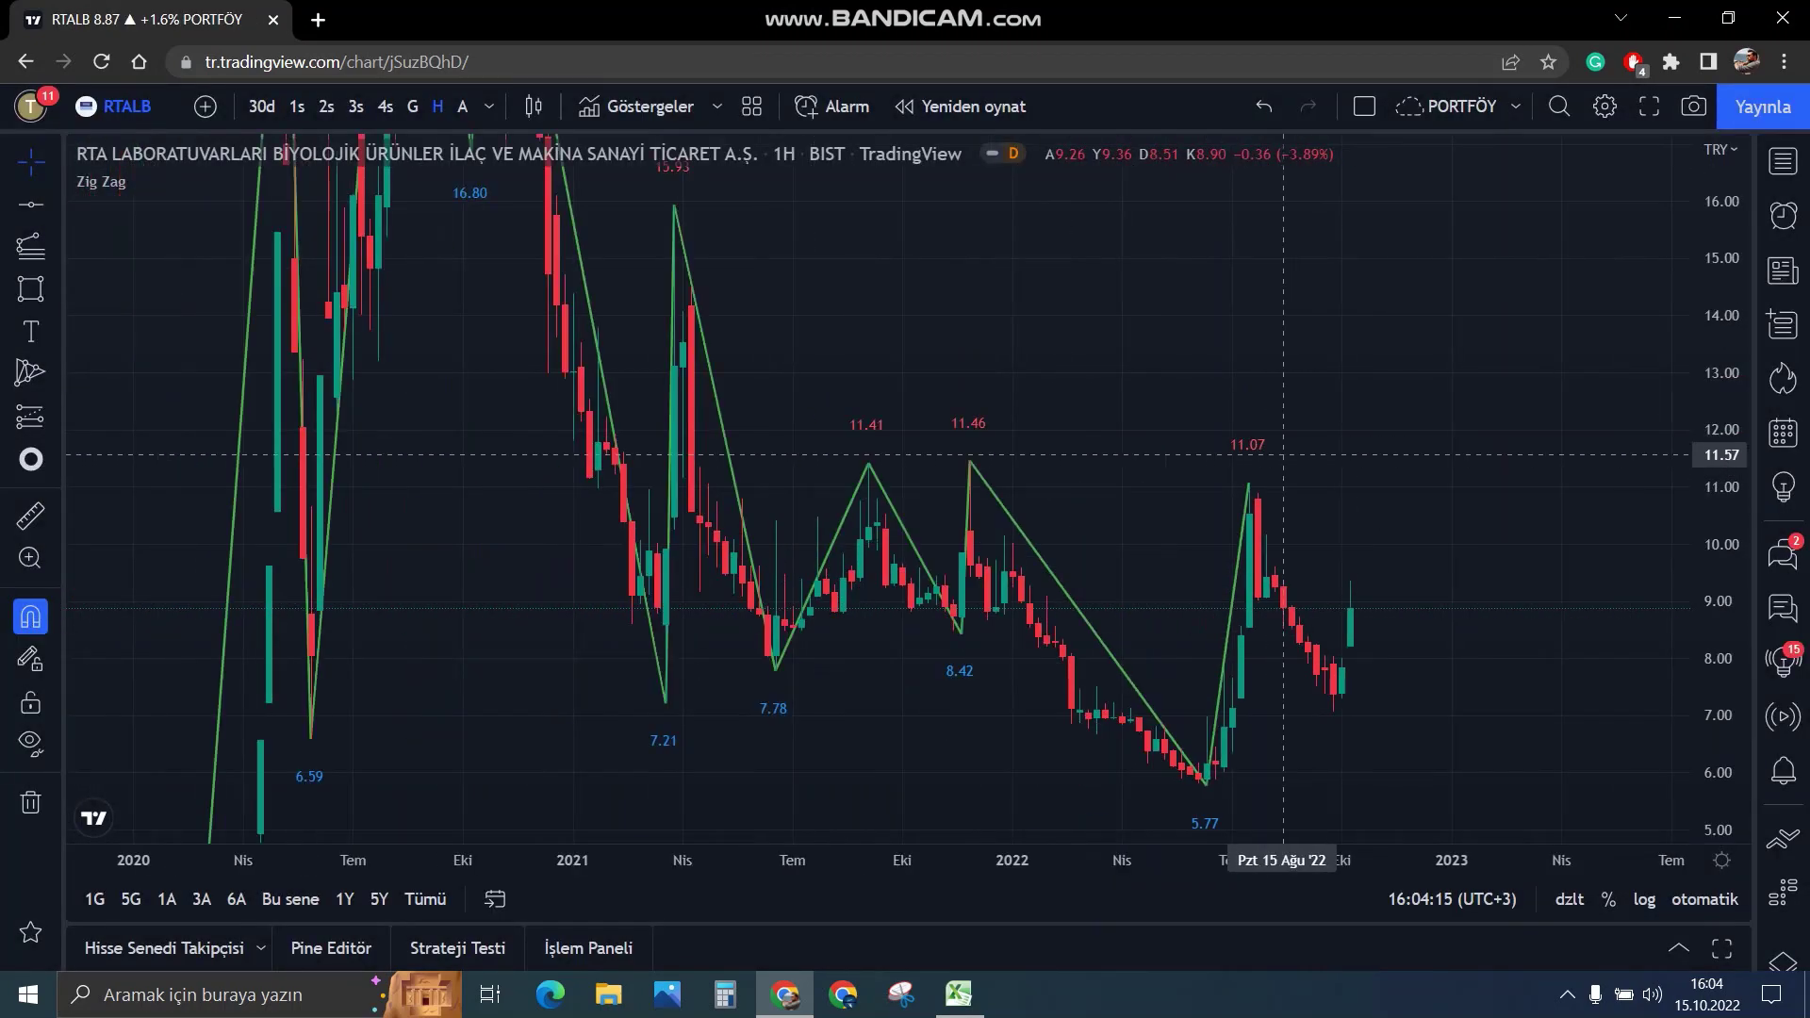
scroll(1304, 476, up, 1)
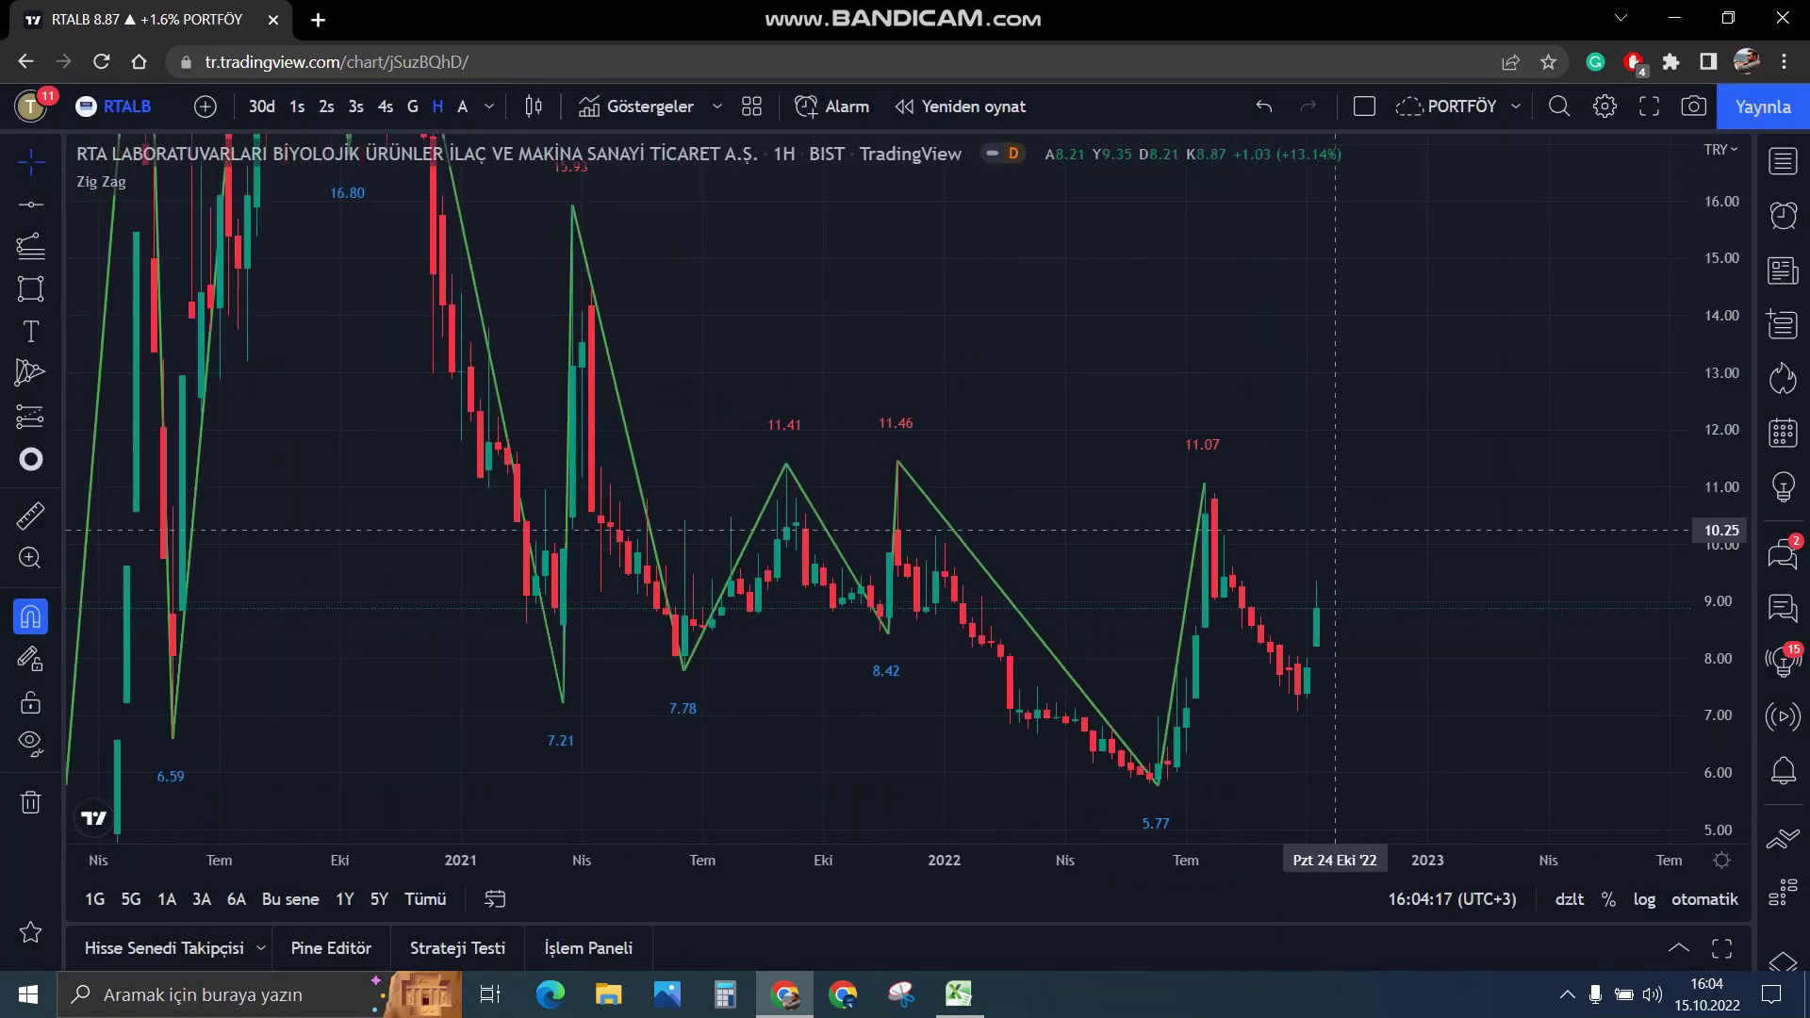
drag(1335, 530, 1373, 501)
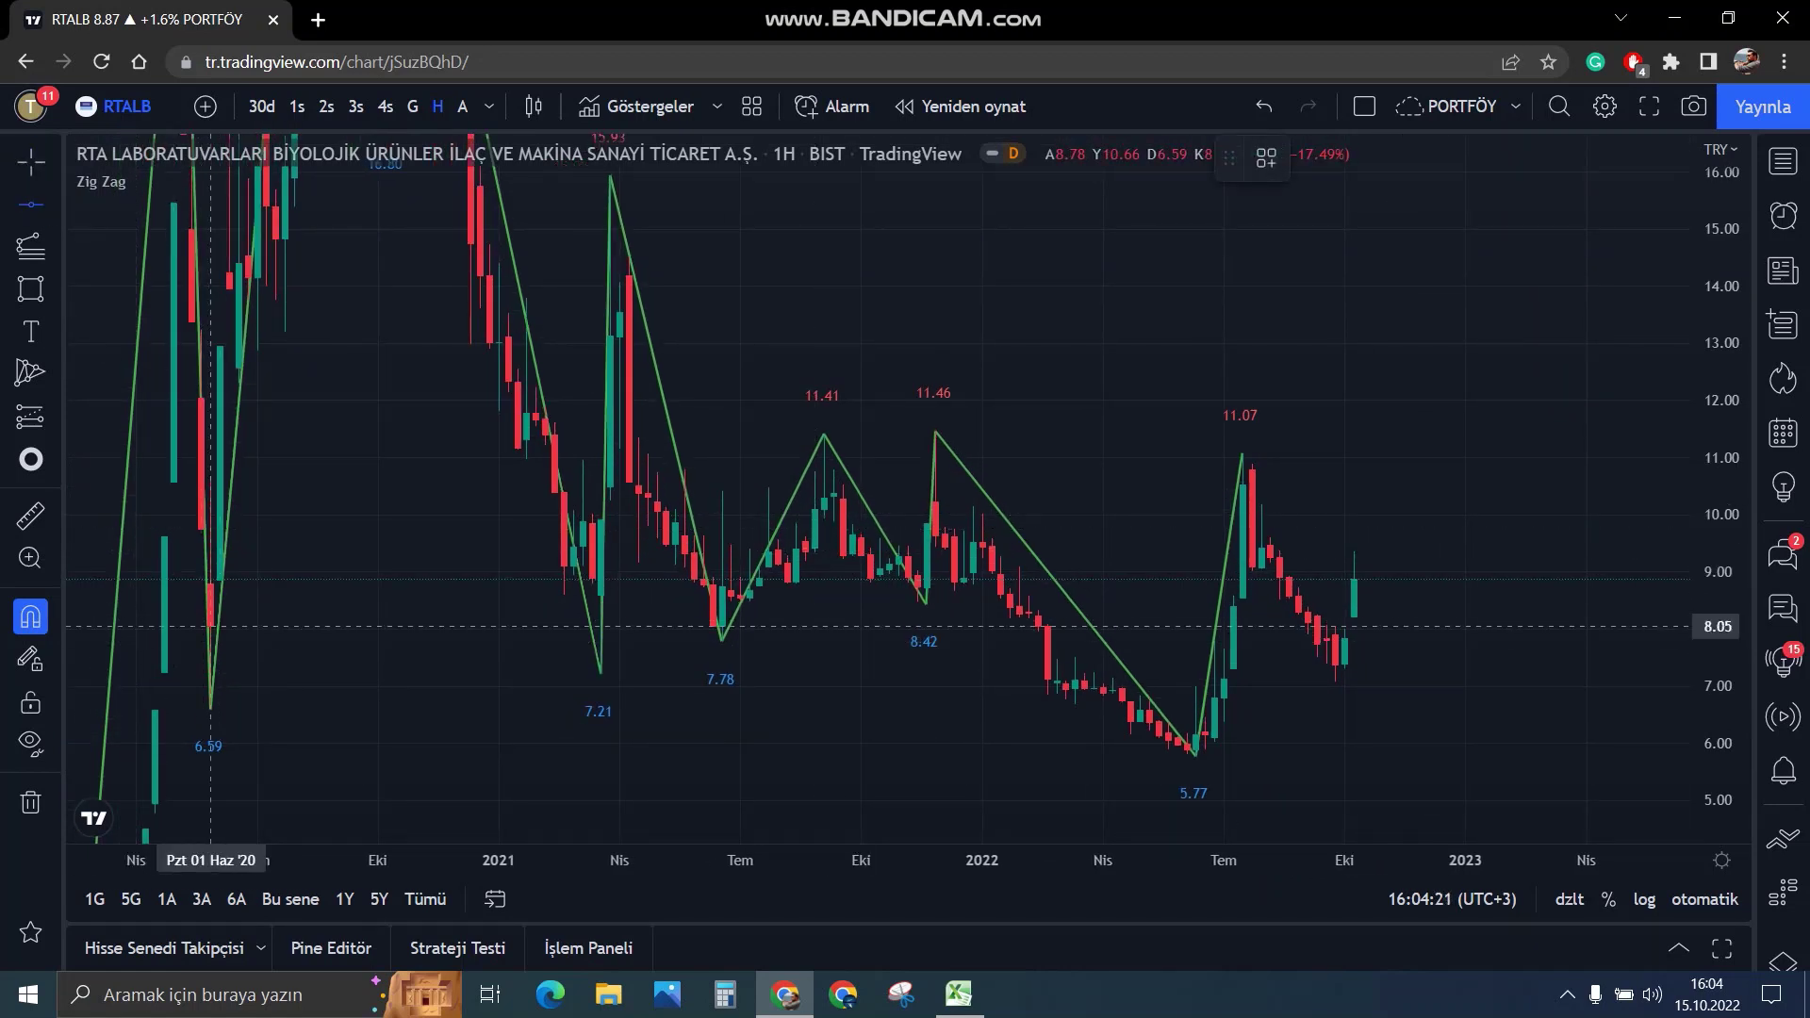
click(211, 625)
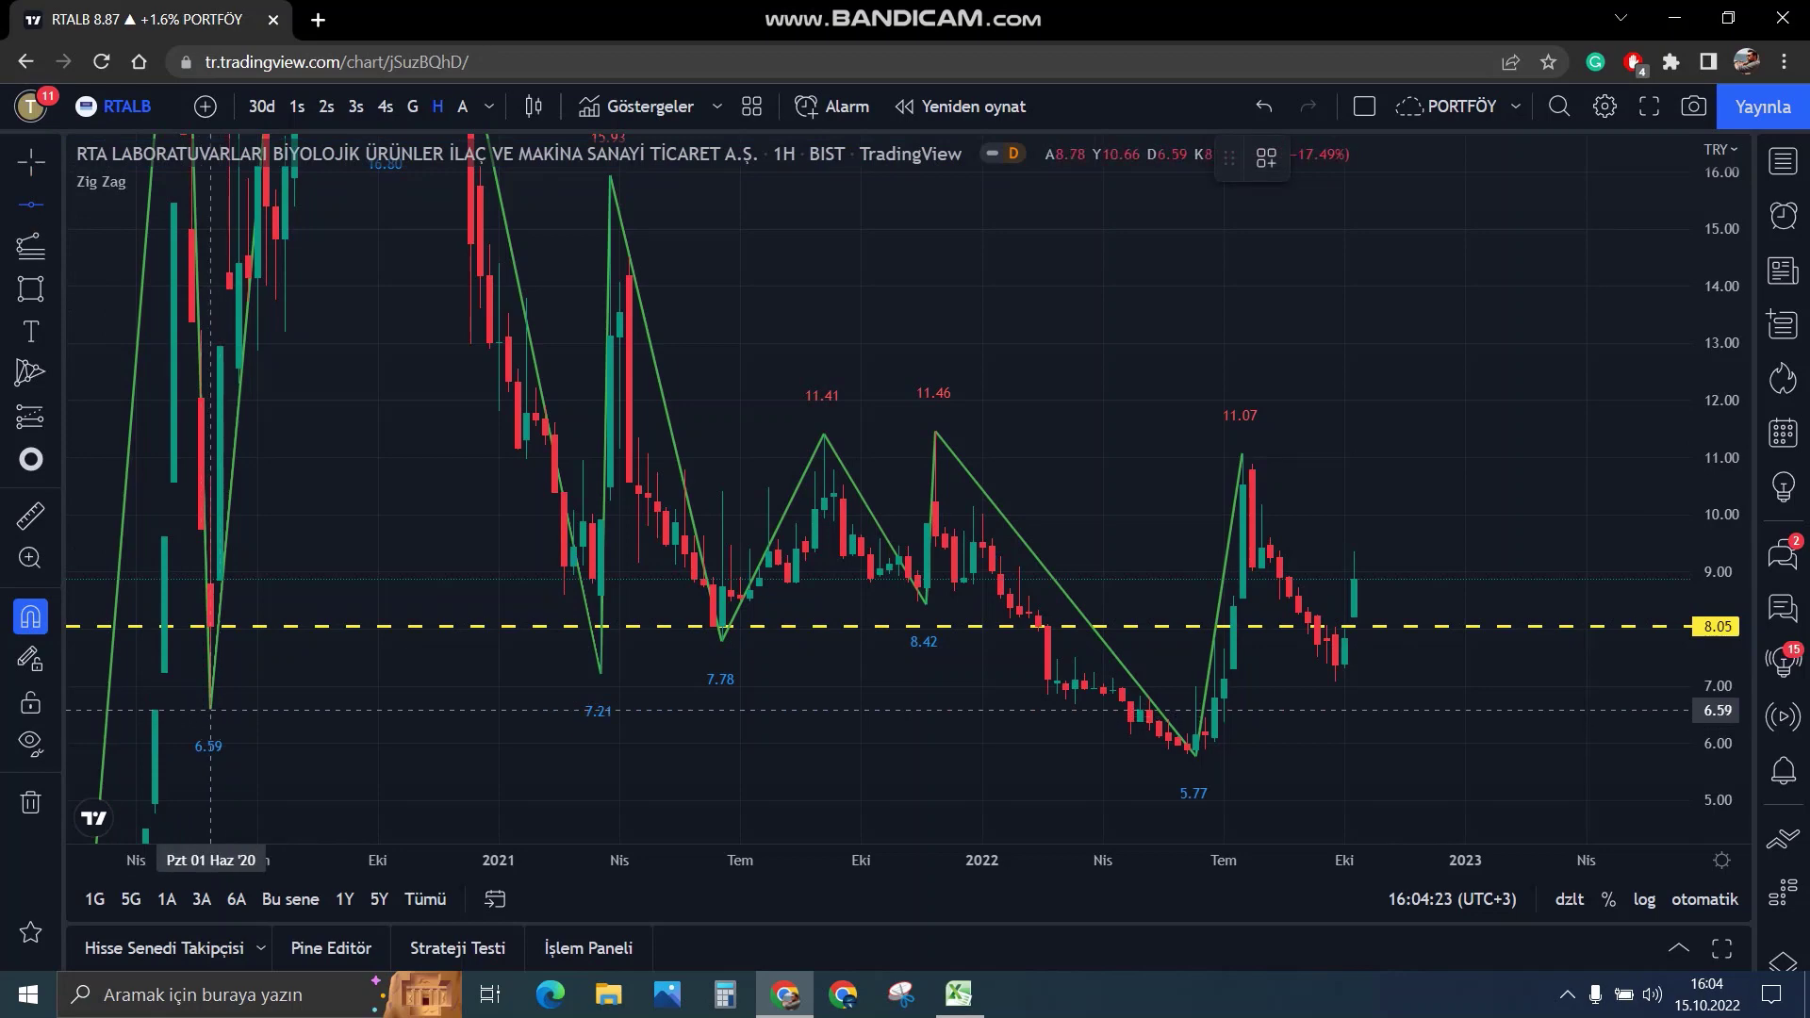
click(211, 709)
scroll(434, 641, down, 3)
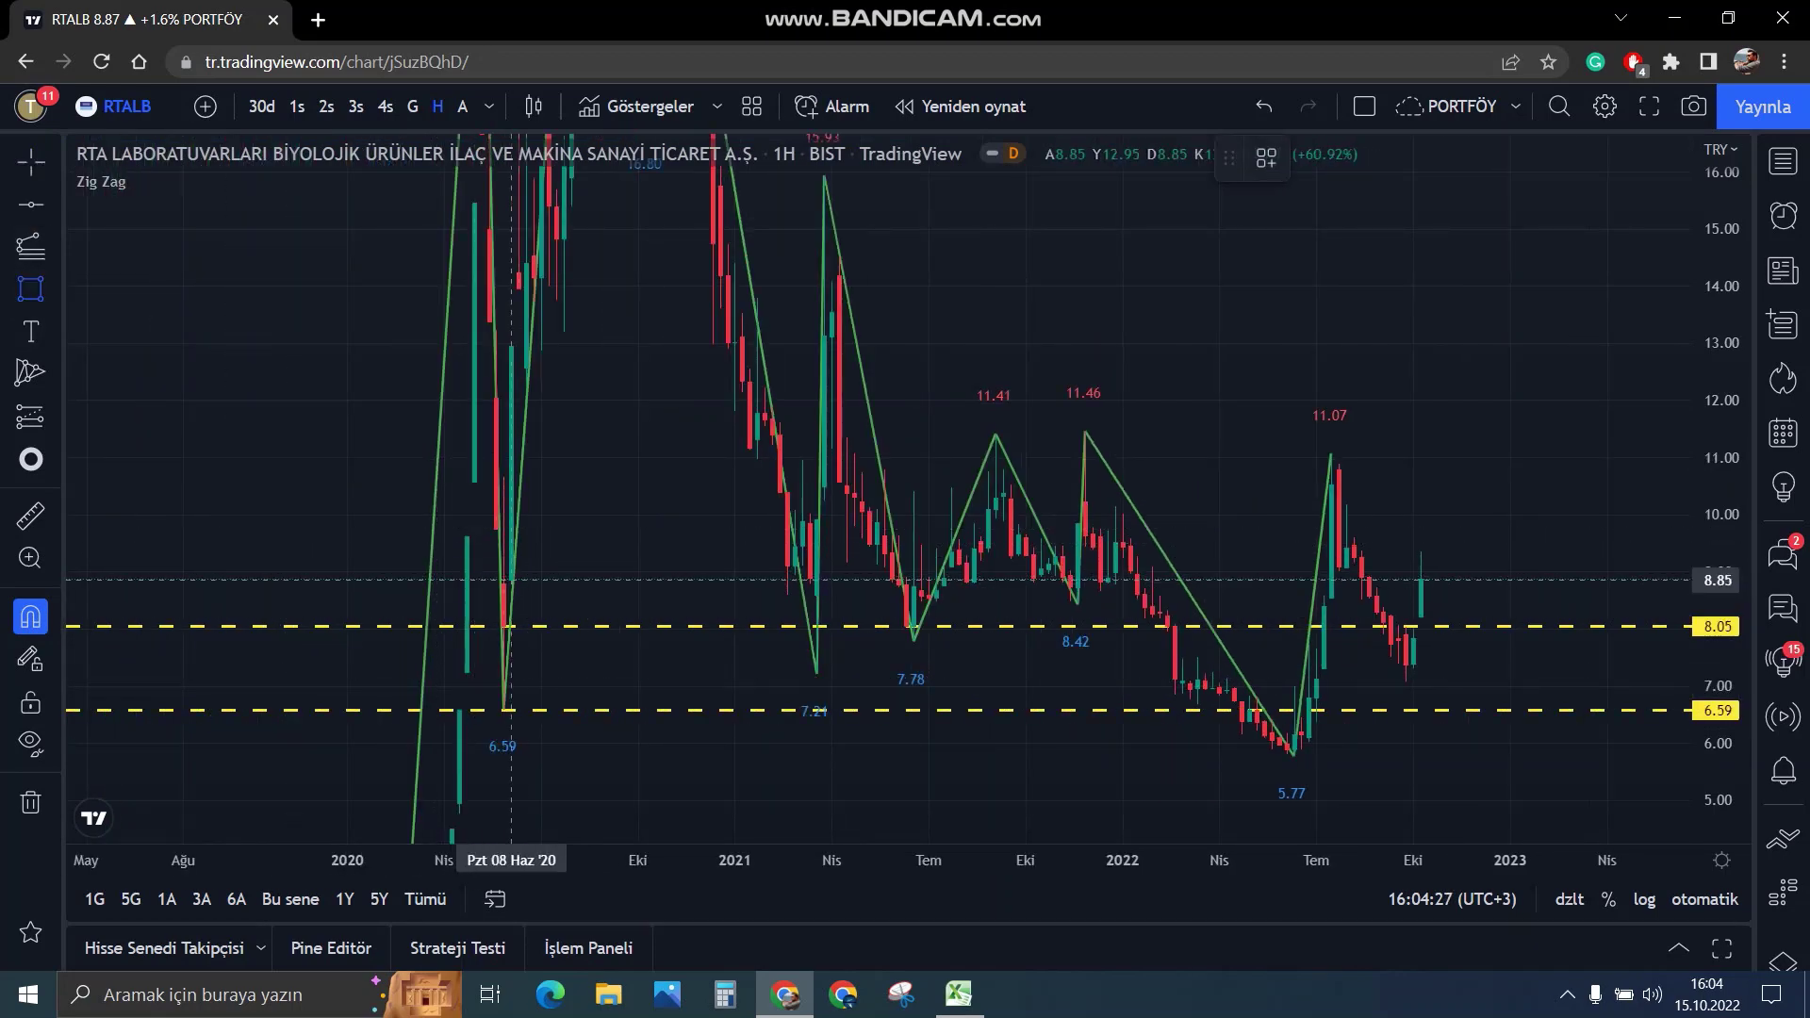
drag(495, 626, 500, 710)
Shade a second zone from the 11.41 high down to 10.38 with a rectangle and add horizontal lines on both its edges.
scroll(765, 585, up, 2)
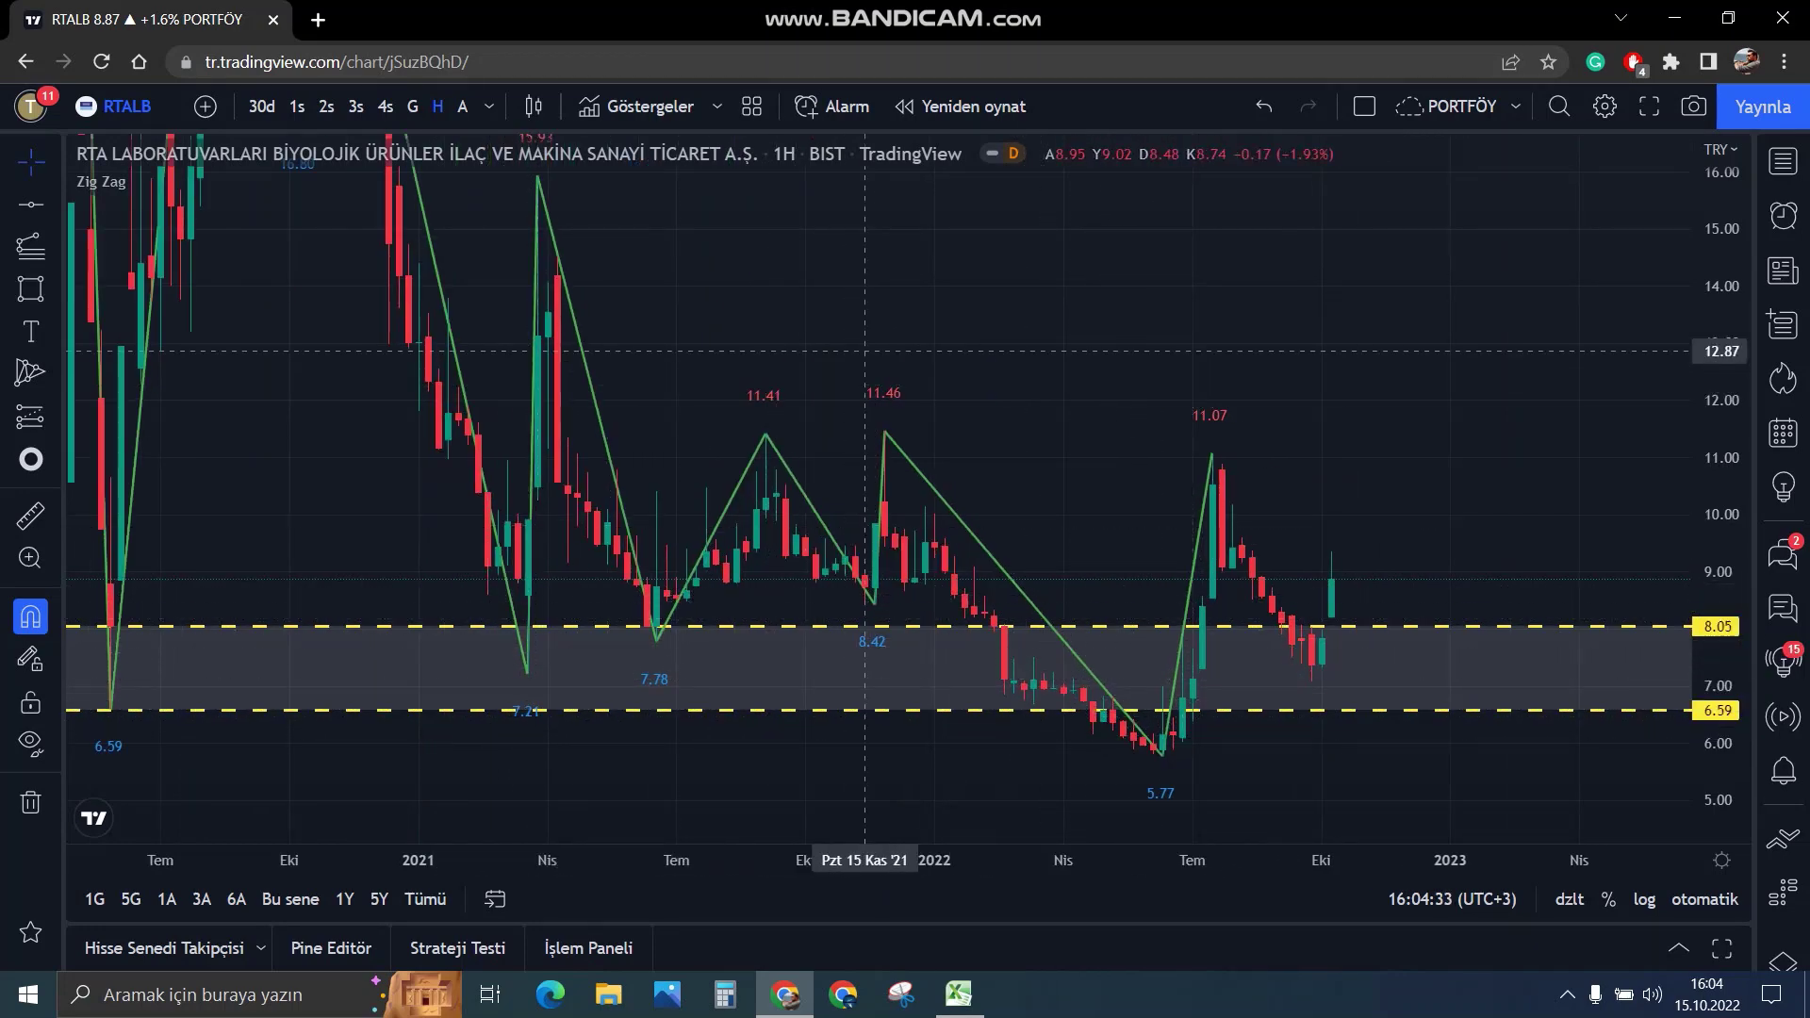
scroll(1376, 515, up, 2)
scroll(1375, 514, up, 1)
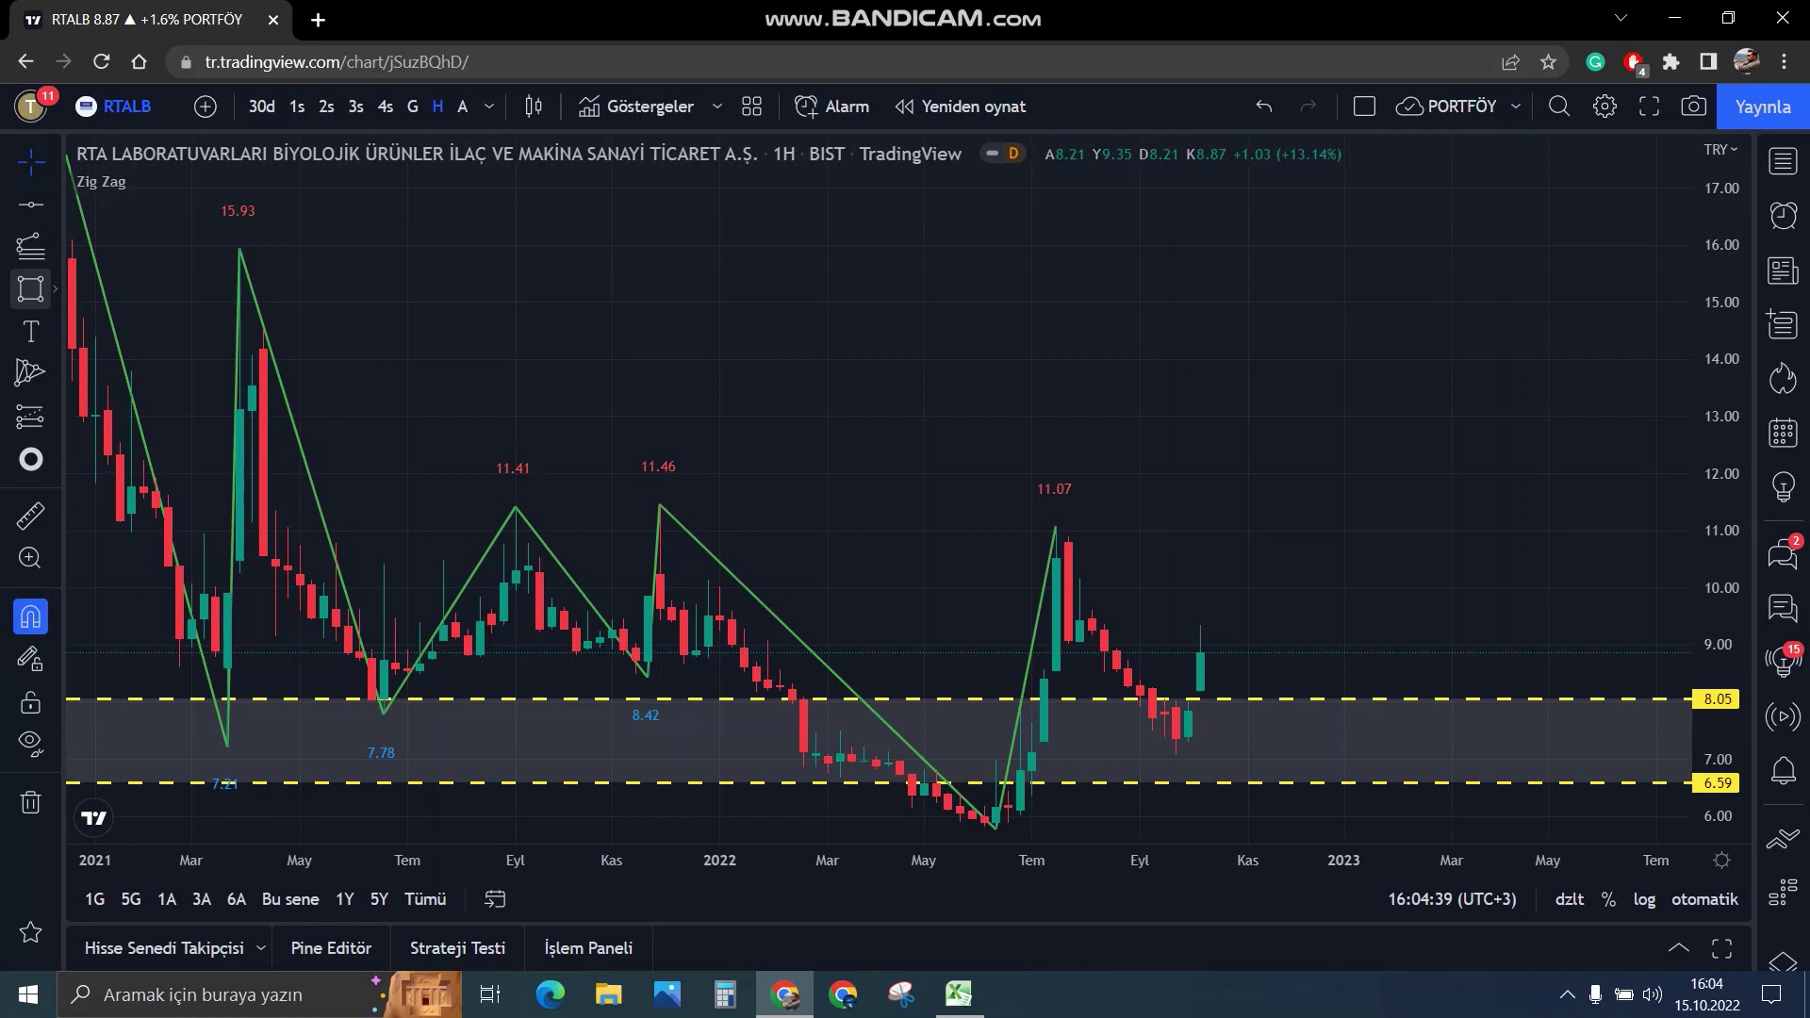
click(30, 289)
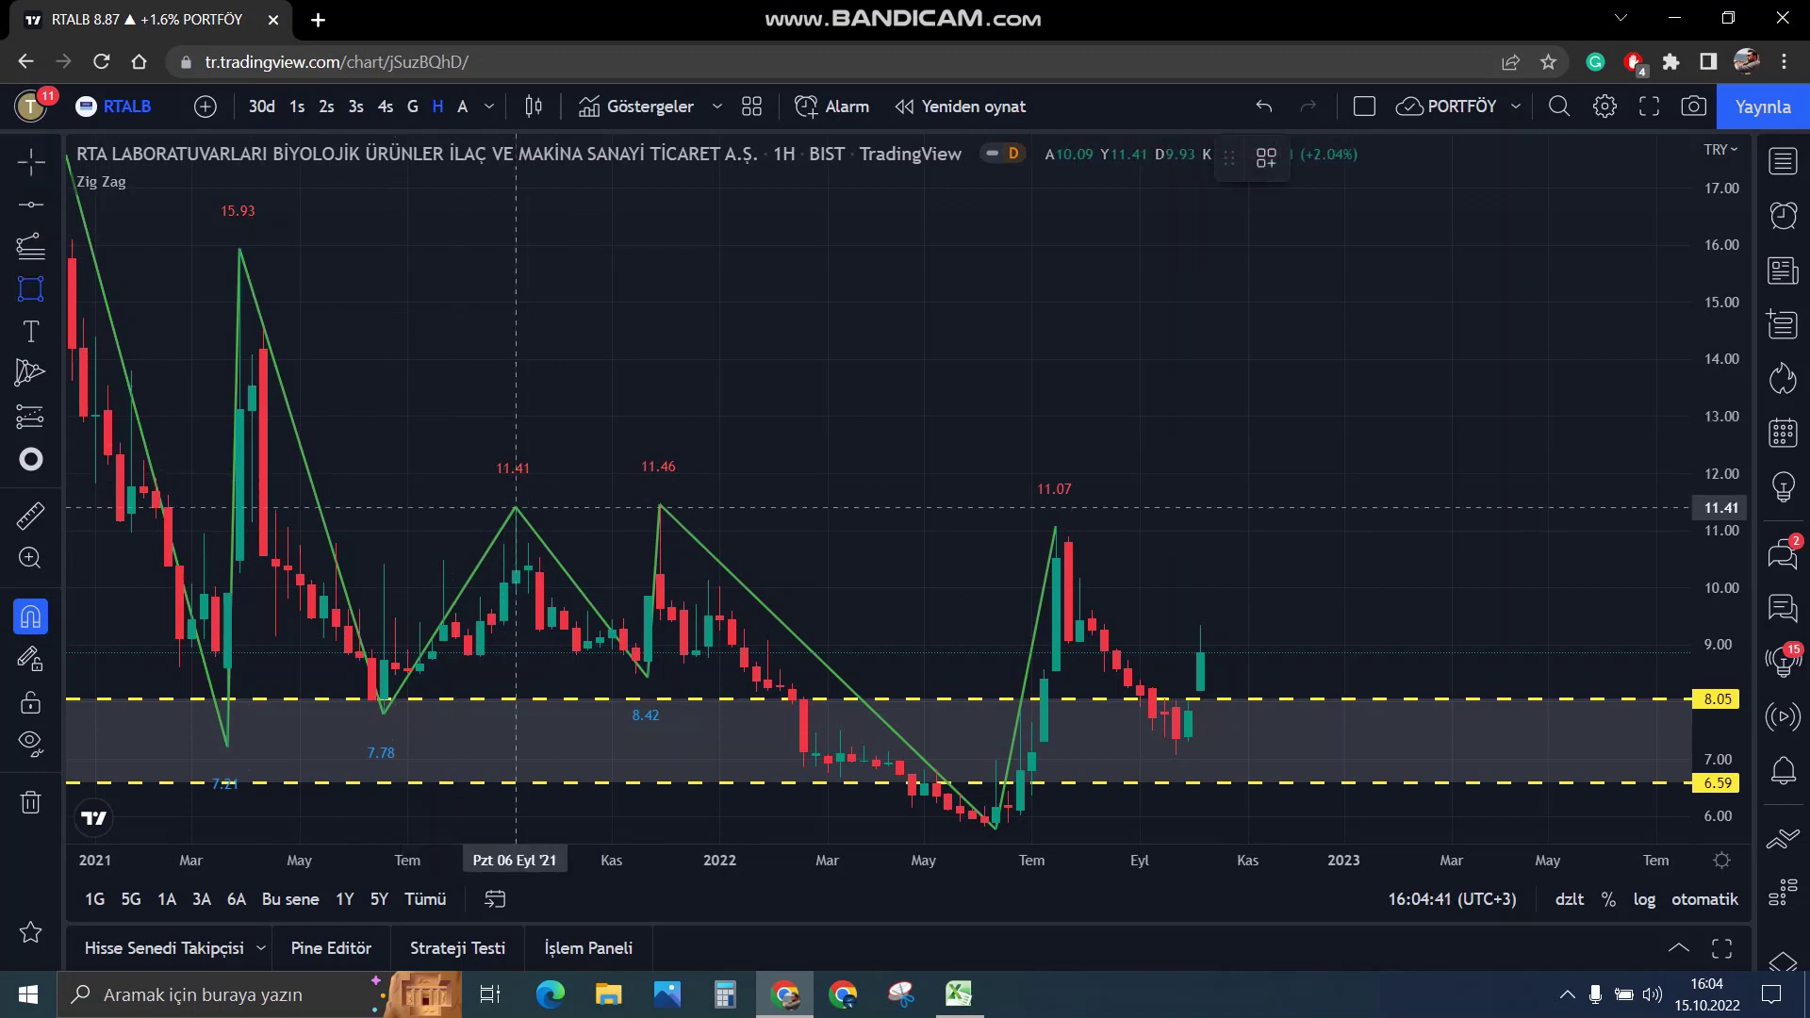
mouse_move(516, 507)
mouse_down()
mouse_move(517, 566)
mouse_move(532, 566)
mouse_up()
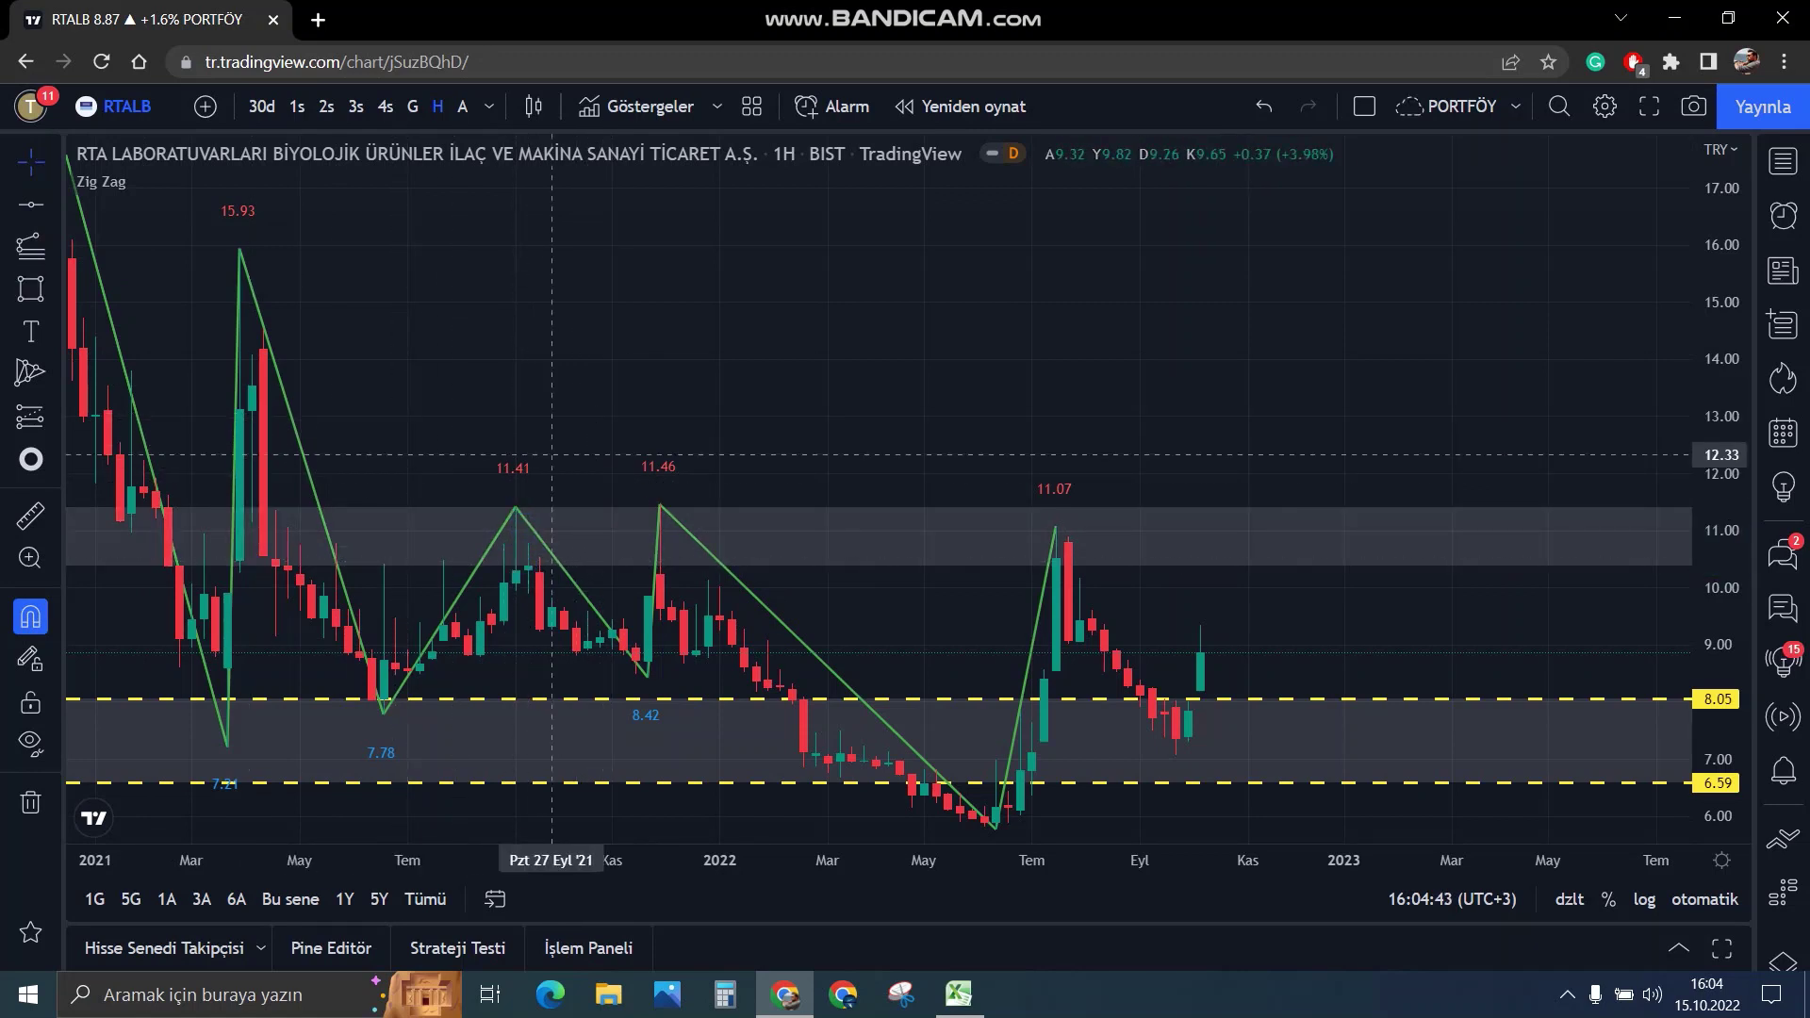
click(30, 204)
click(517, 509)
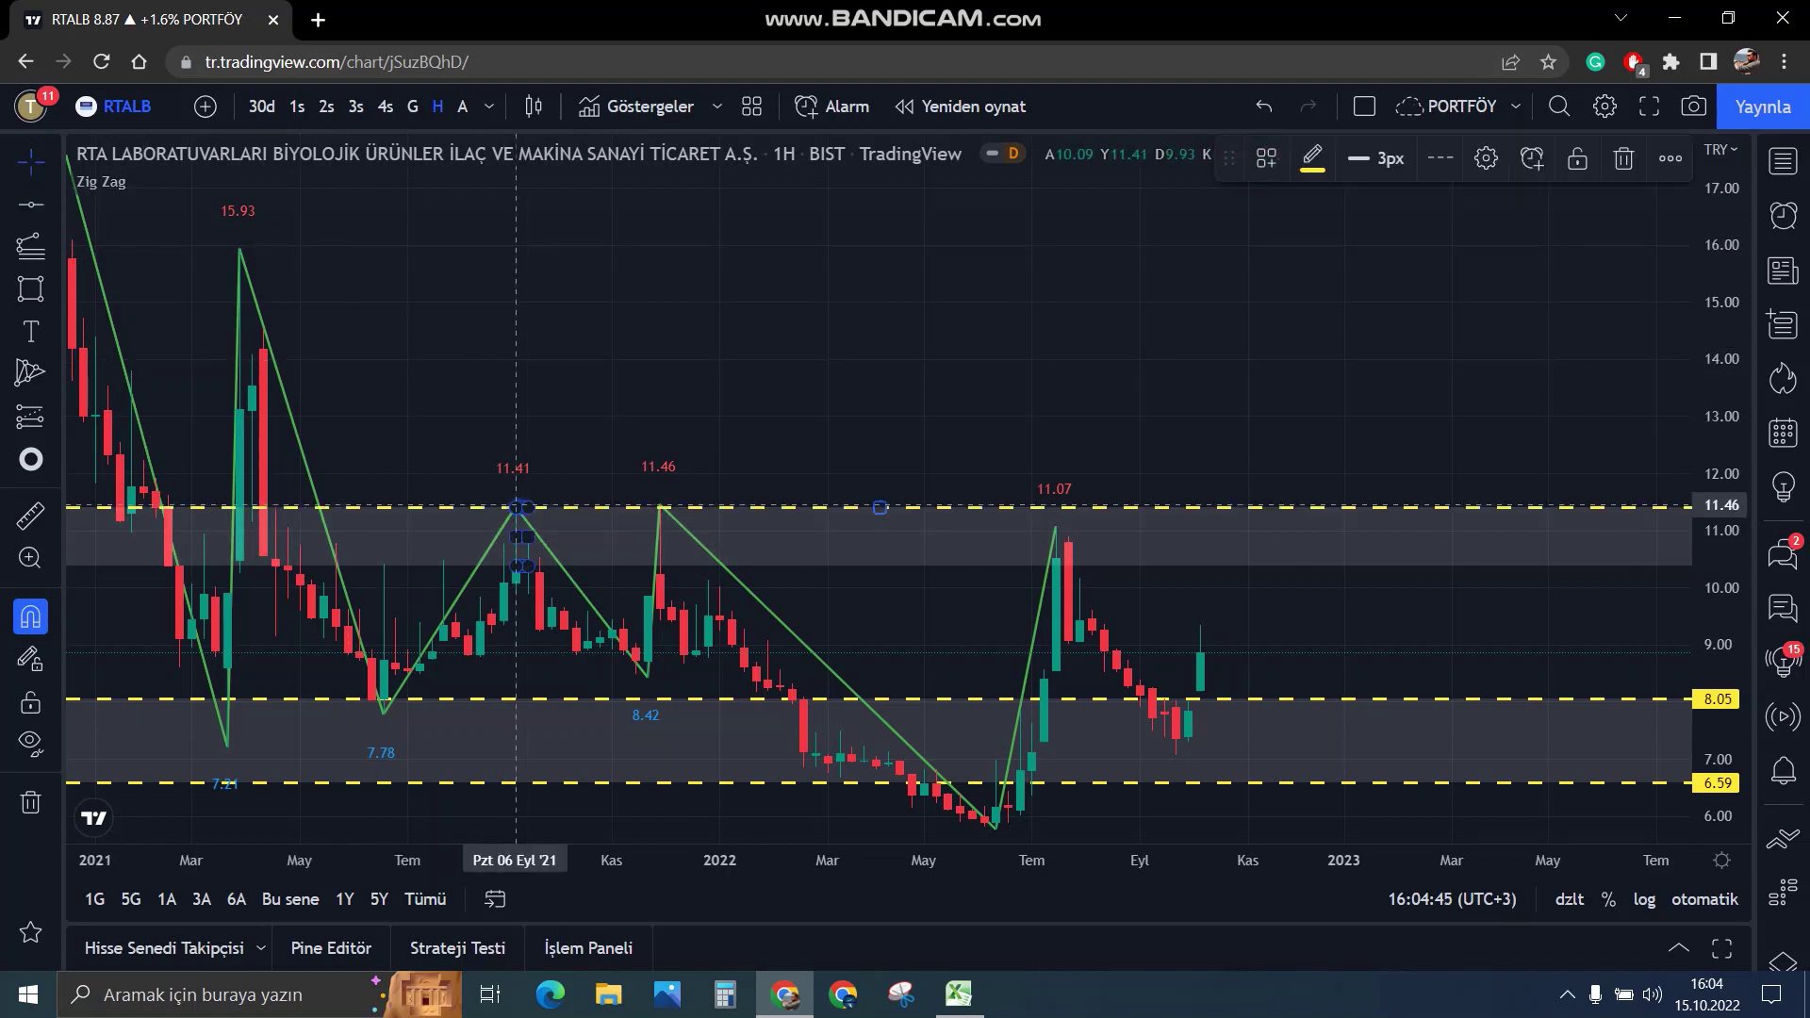
click(516, 570)
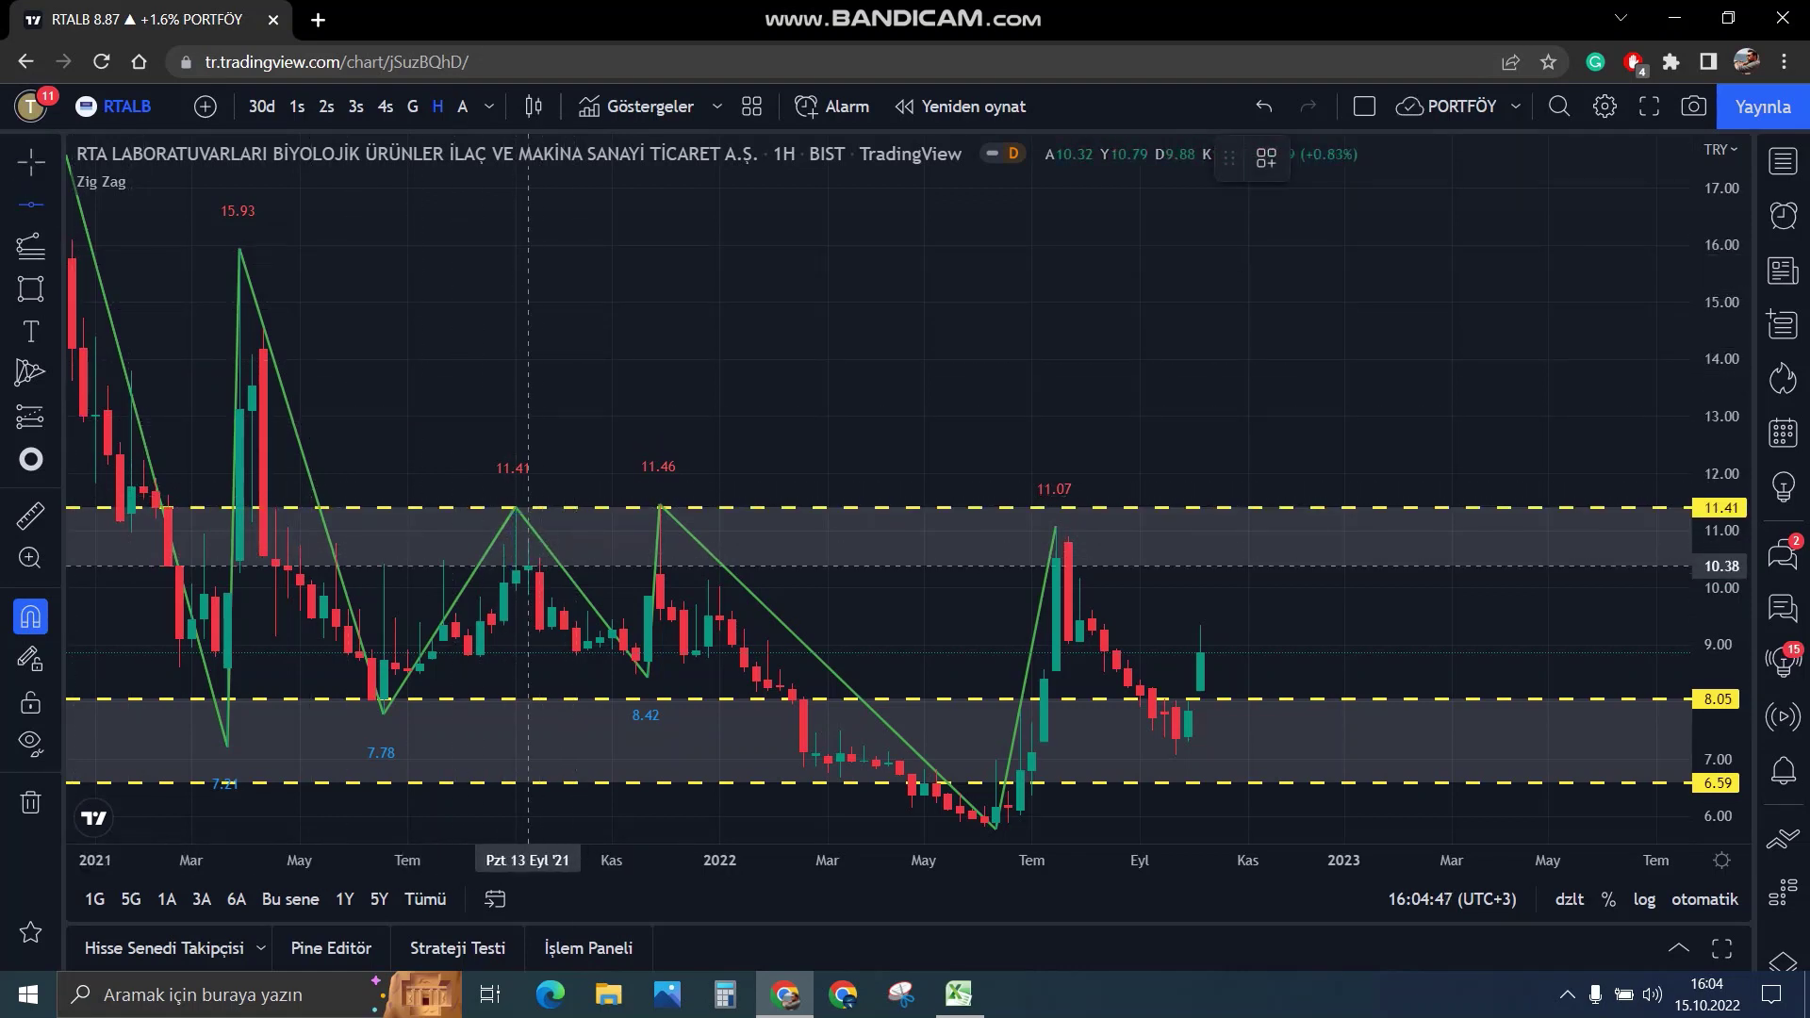
Measure the price move from the last RTALB candle's close up to the 11.41 line, and clear the measurement.
scroll(1096, 657, up, 2)
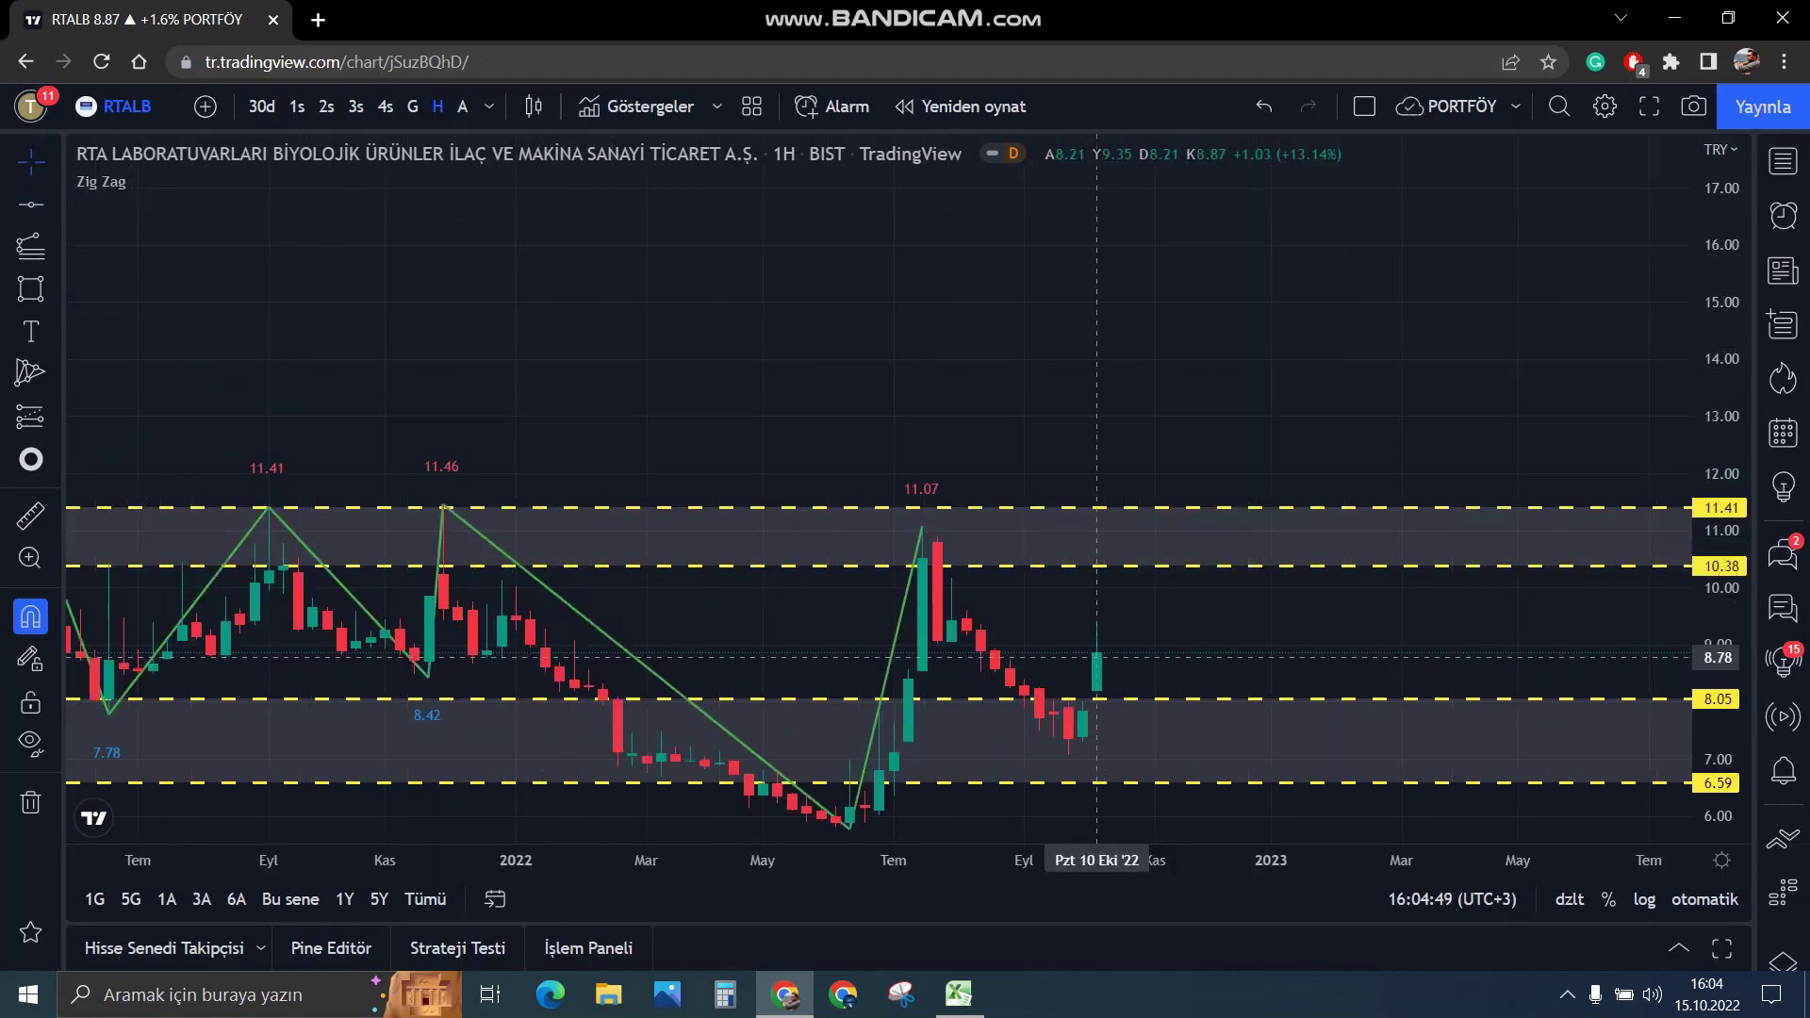
scroll(1097, 665, up, 3)
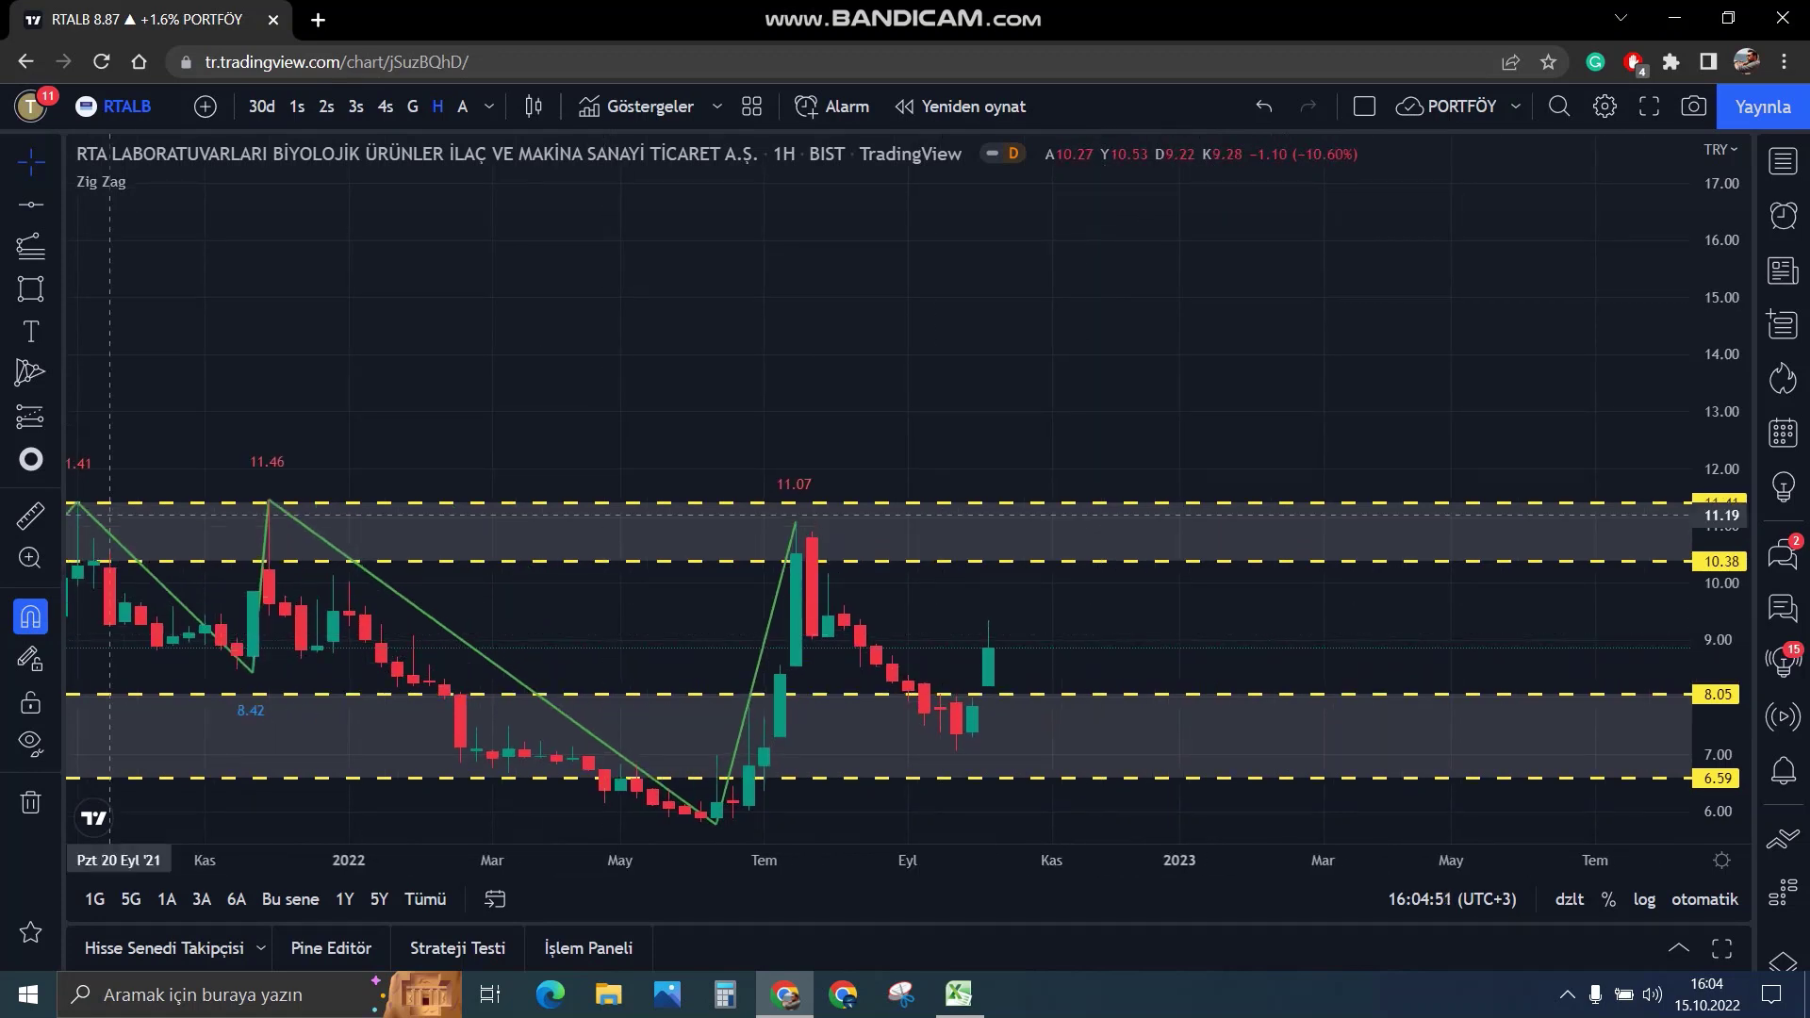
click(1004, 660)
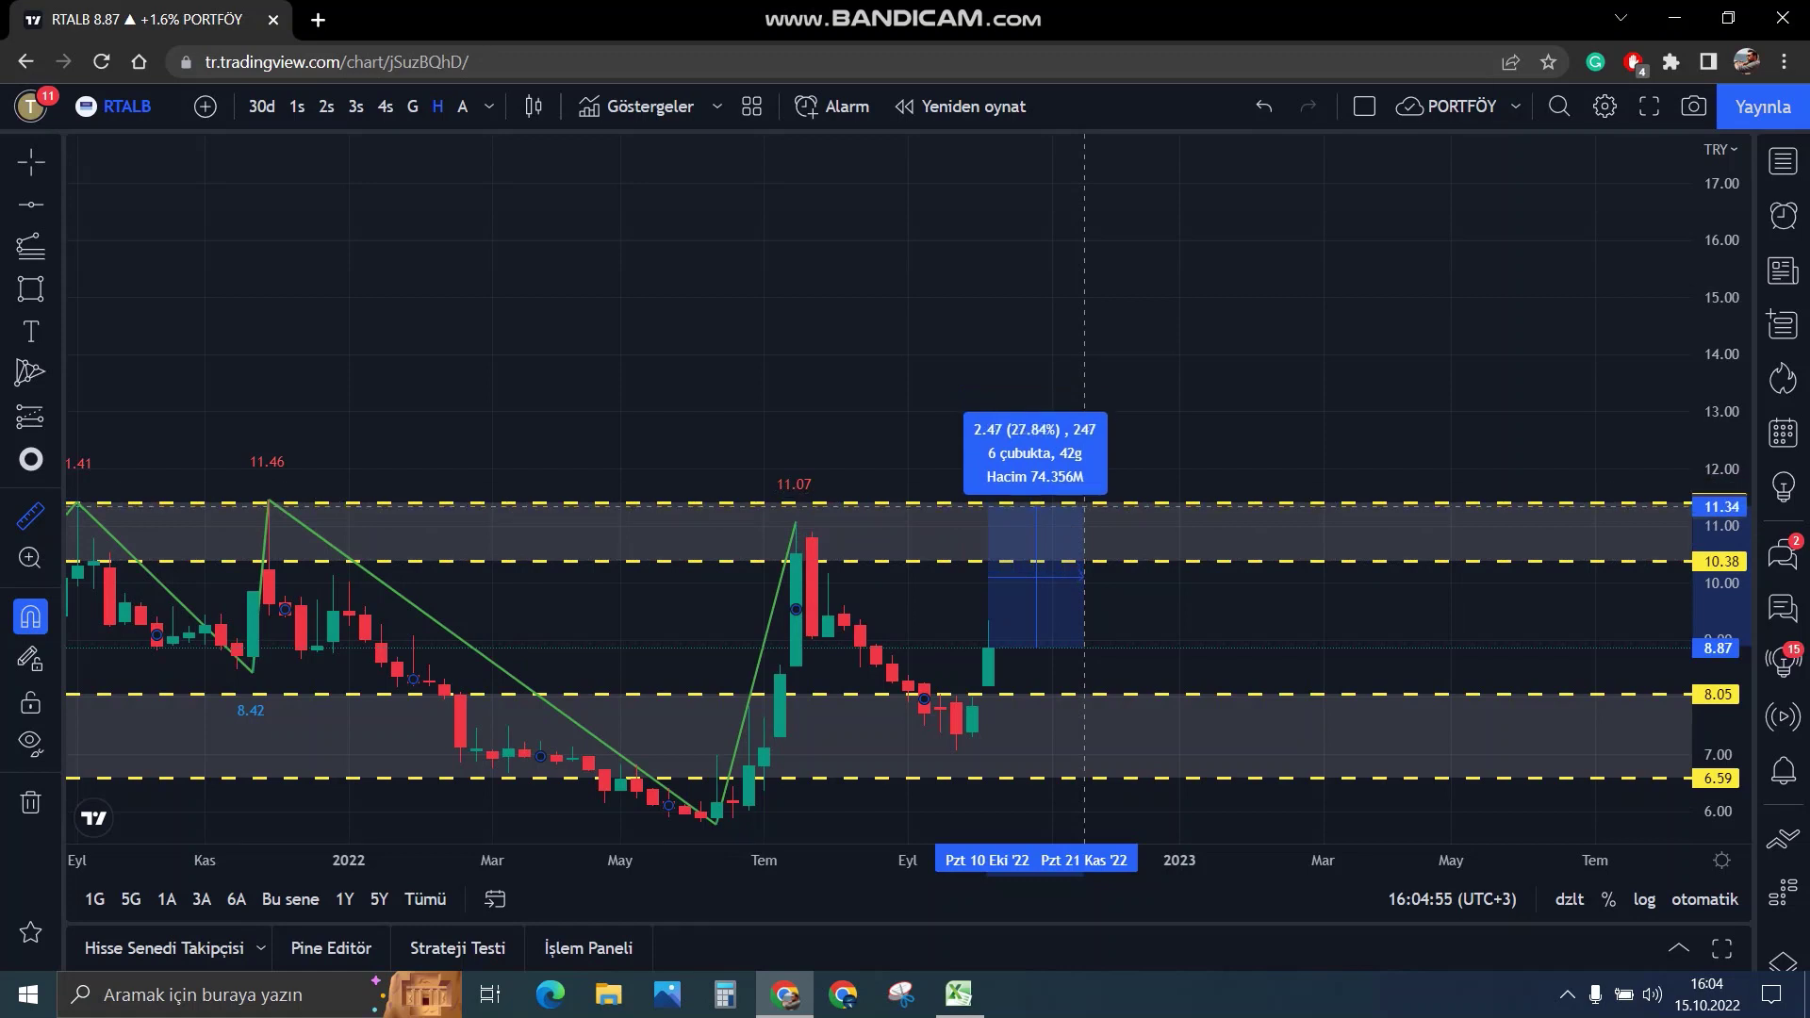
click(1084, 505)
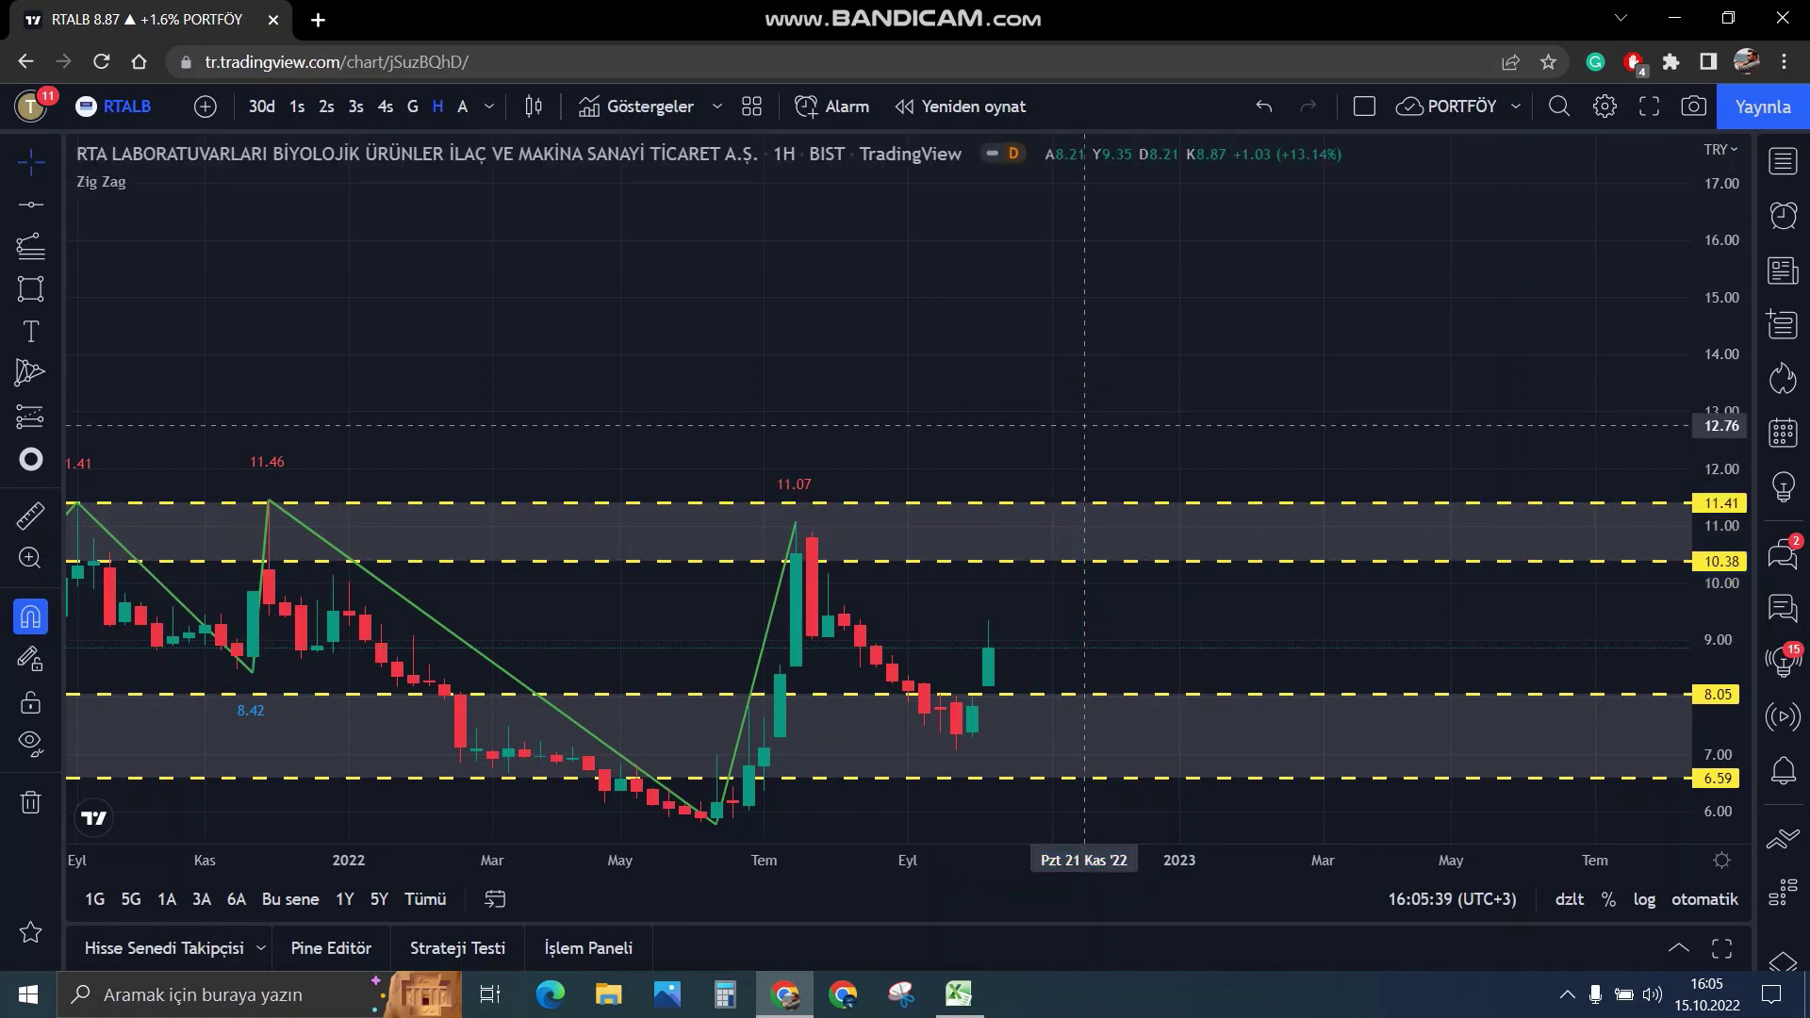
Select the JANTS code in the Excel volume table, switch back to TradingView and load the JANTS chart.
click(959, 994)
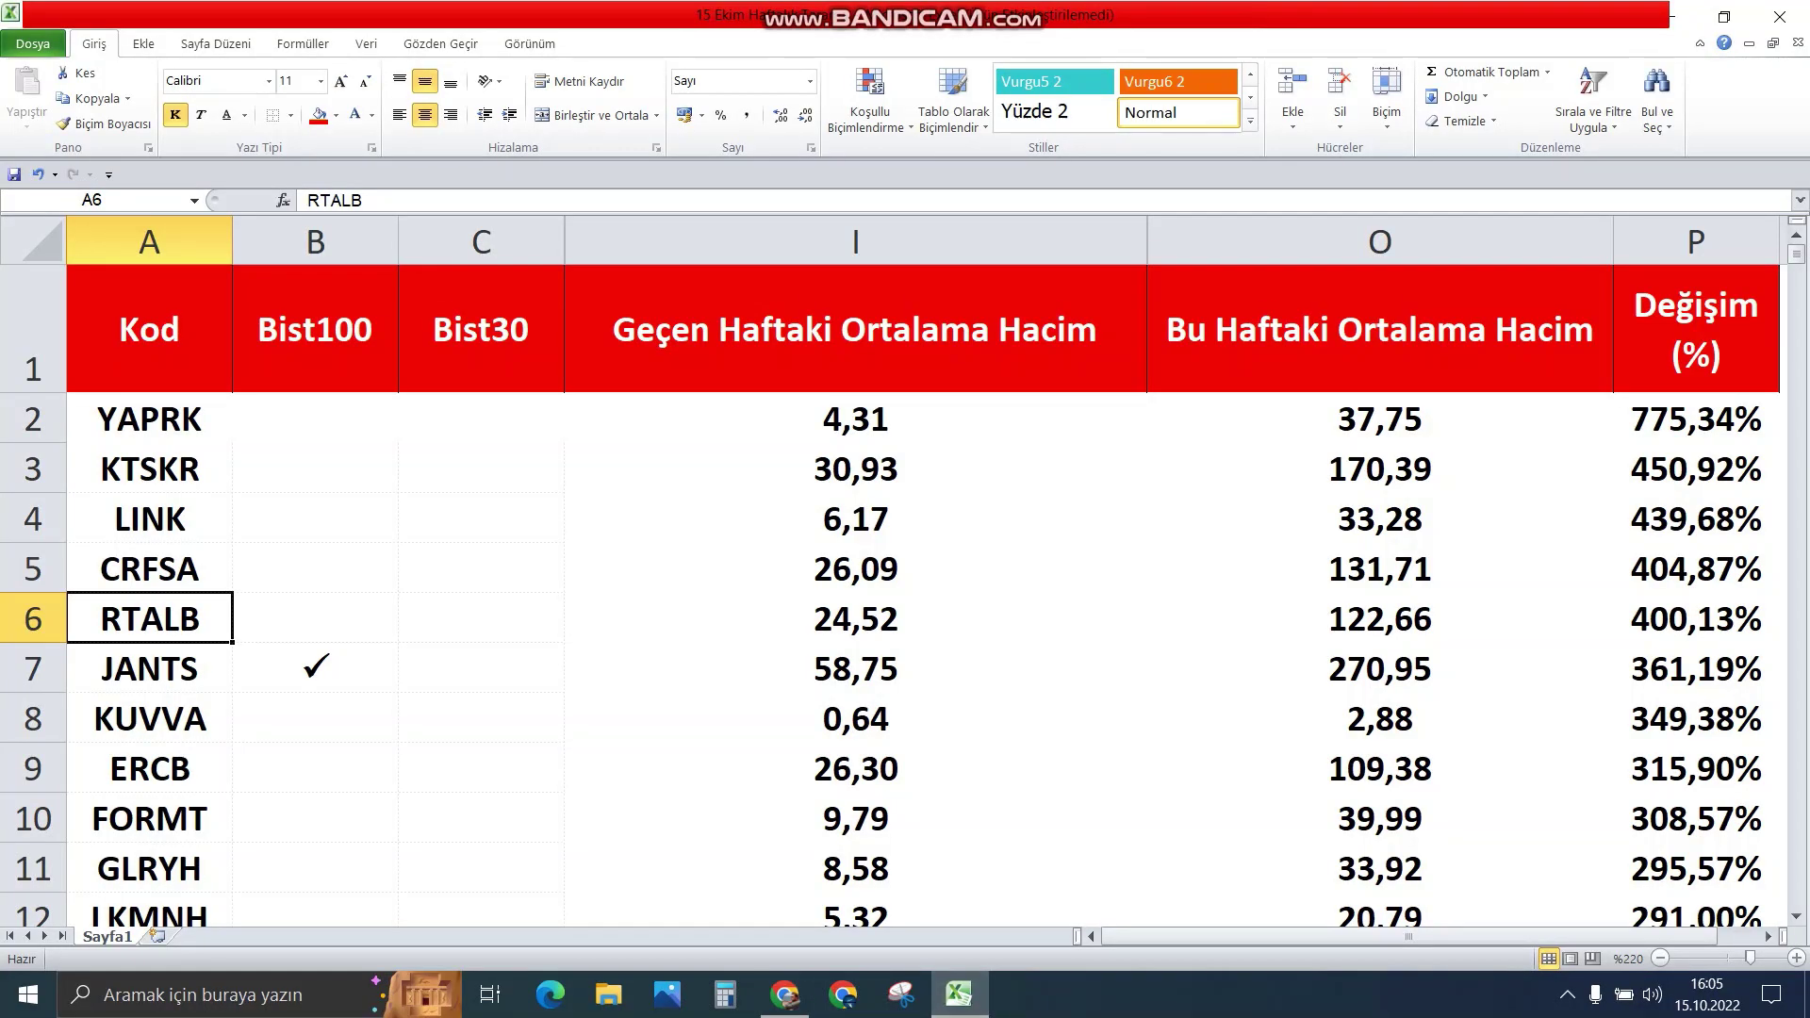
click(150, 669)
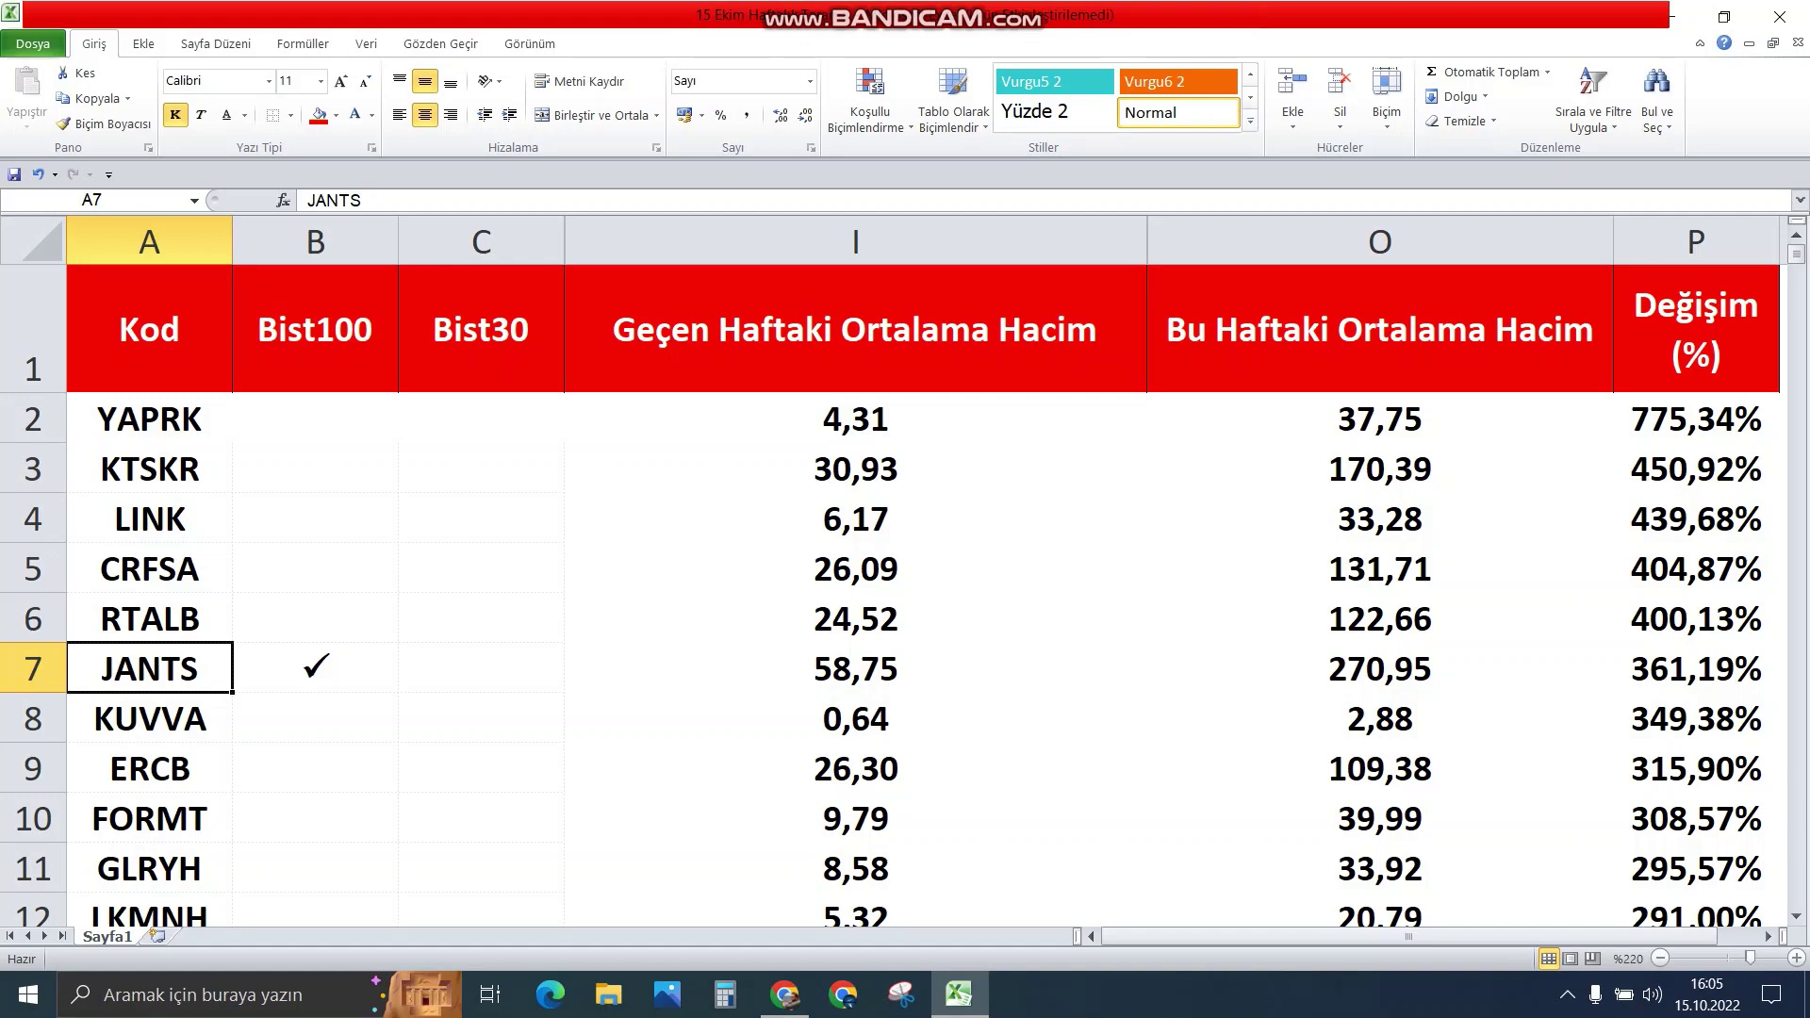
click(784, 994)
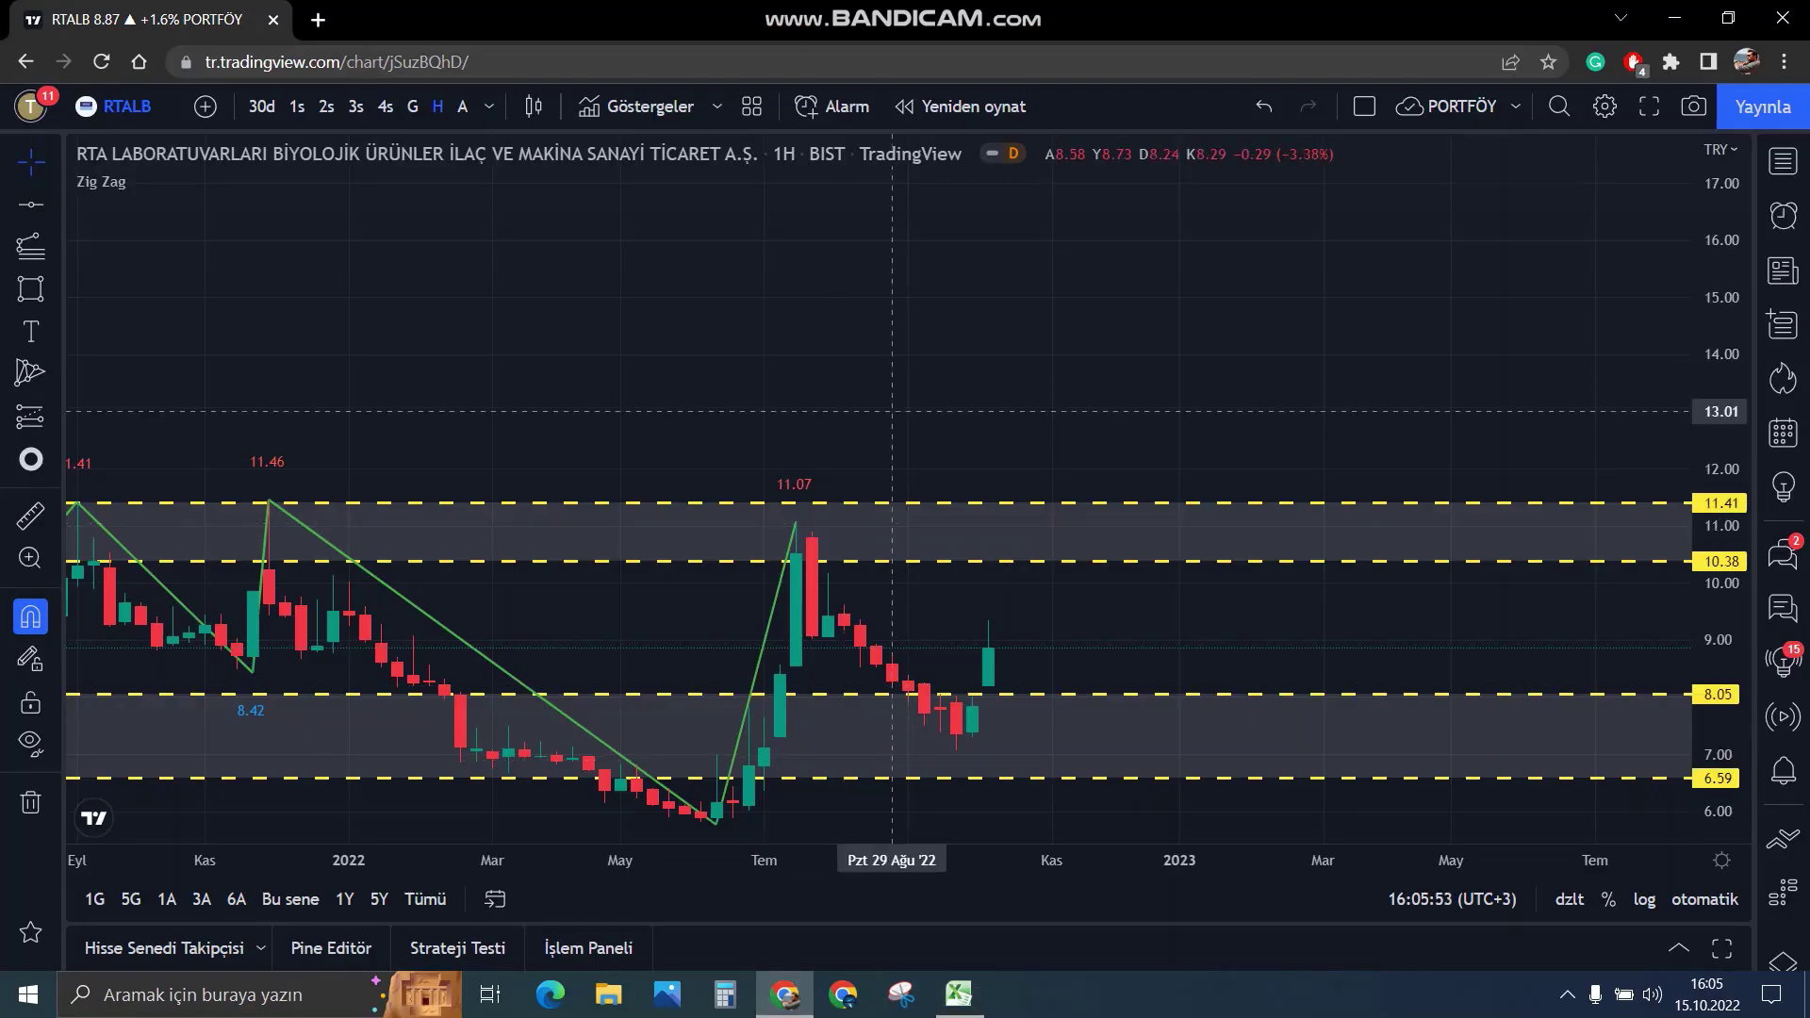
text(jants)
key(Return)
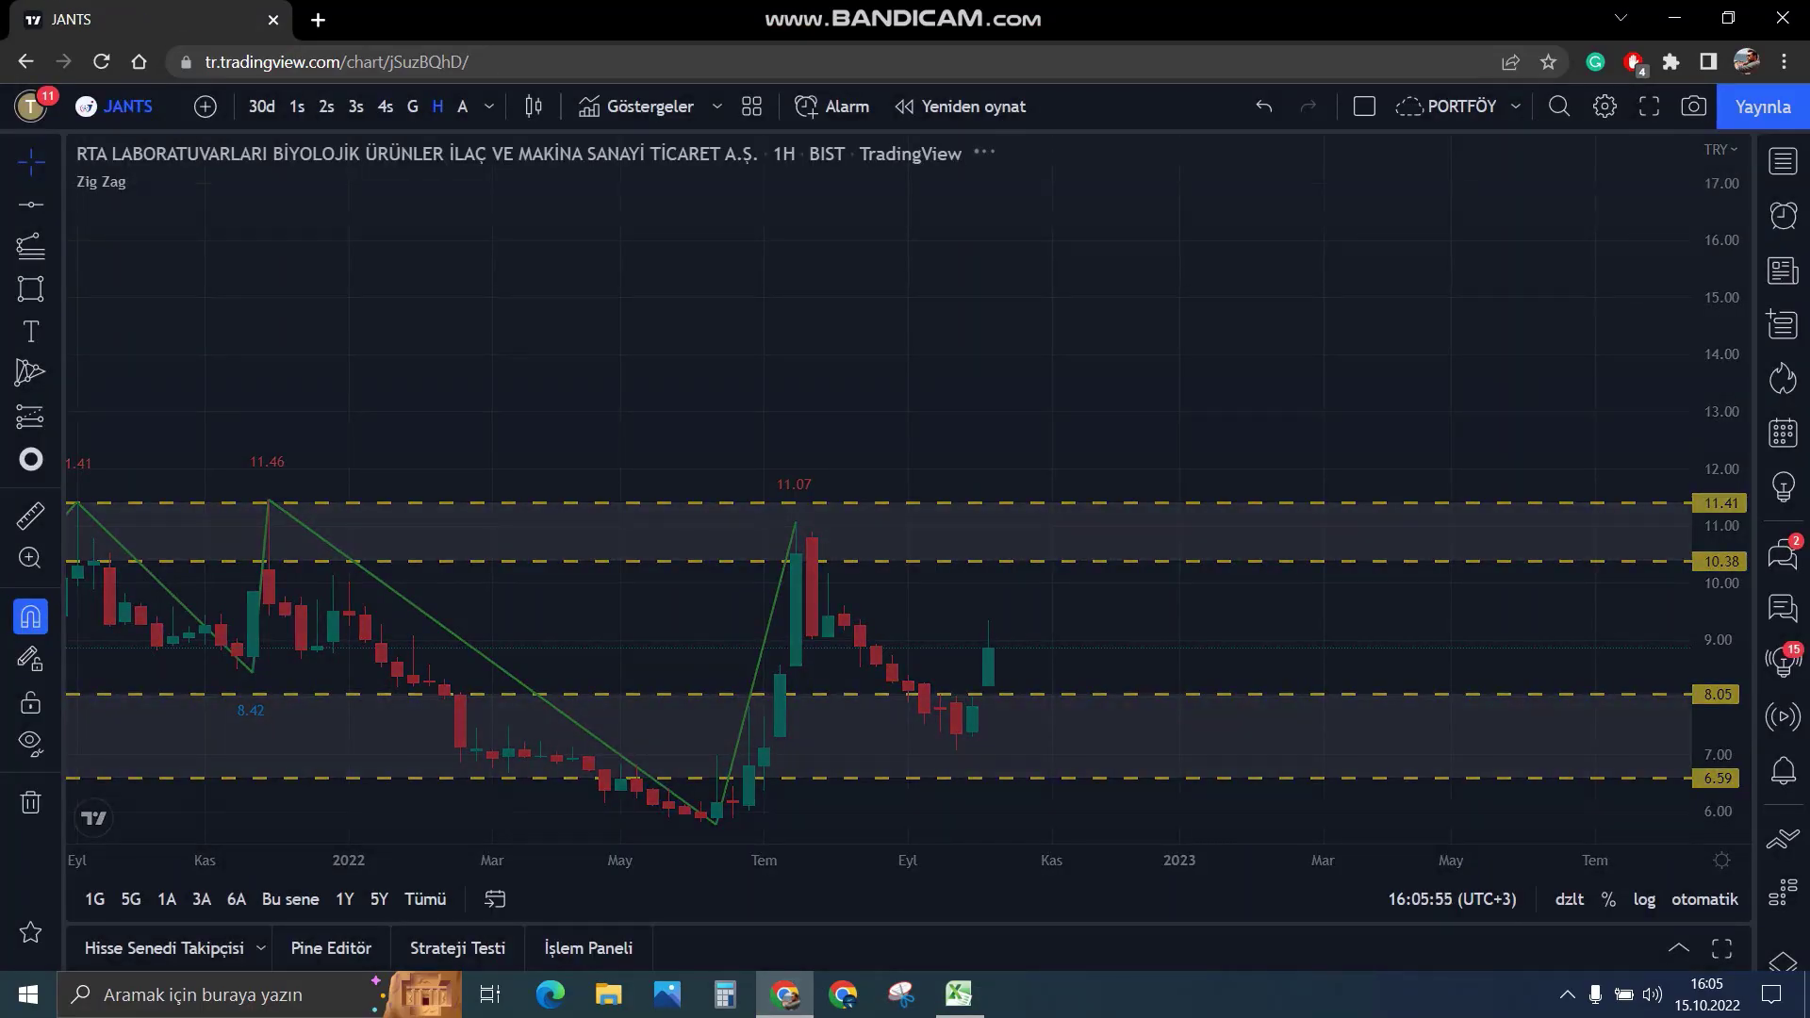
Add horizontal lines to the JANTS chart at the 96.95 zigzag high and at 89.00.
scroll(1213, 458, down, 2)
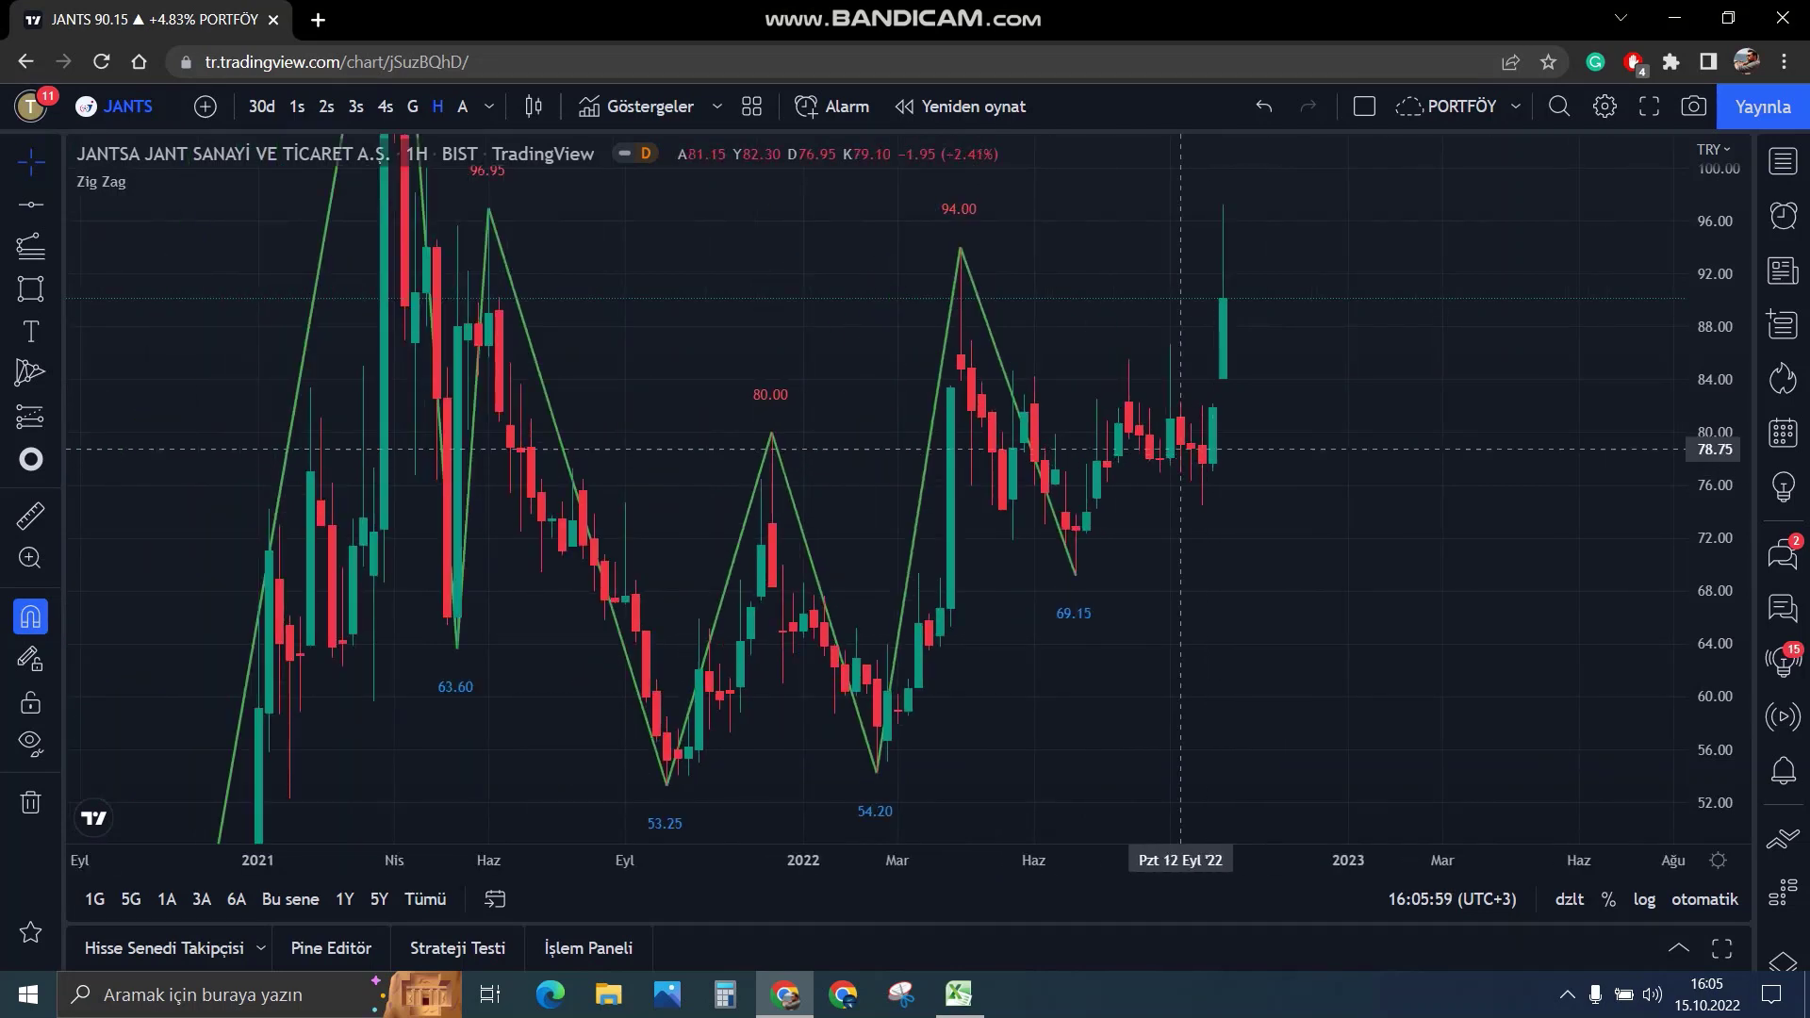
scroll(1178, 425, up, 2)
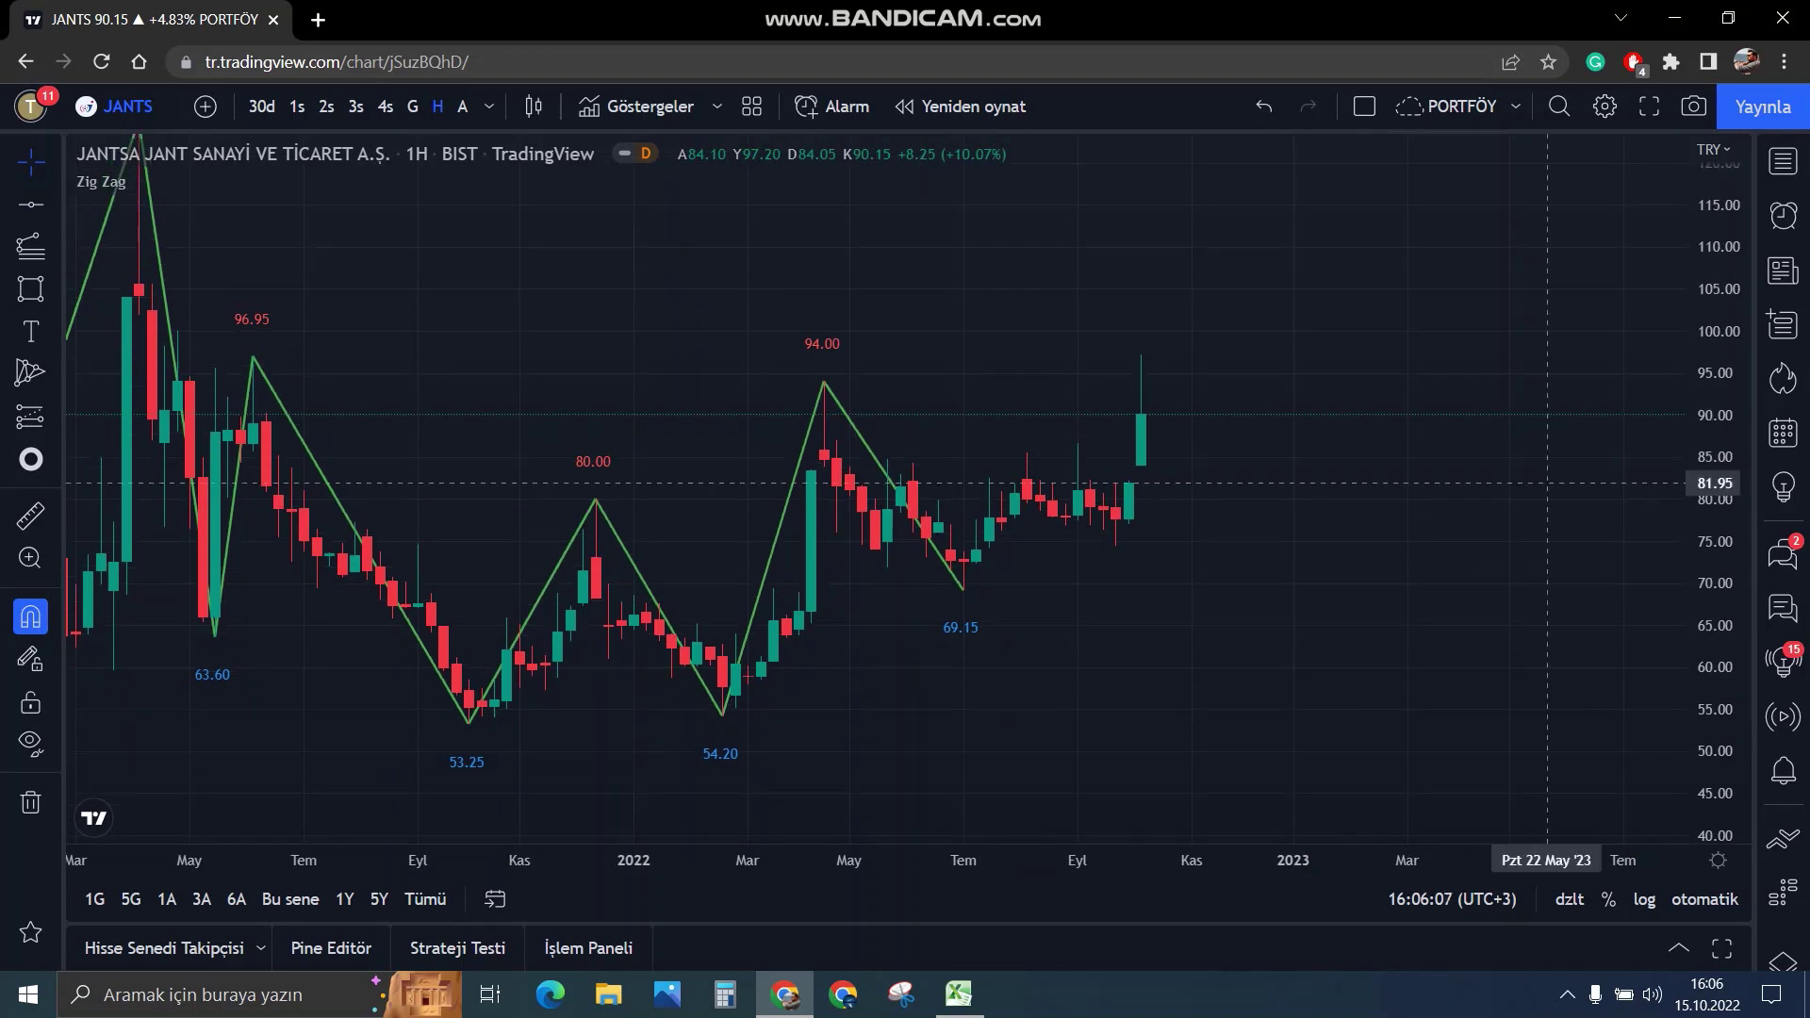
click(253, 357)
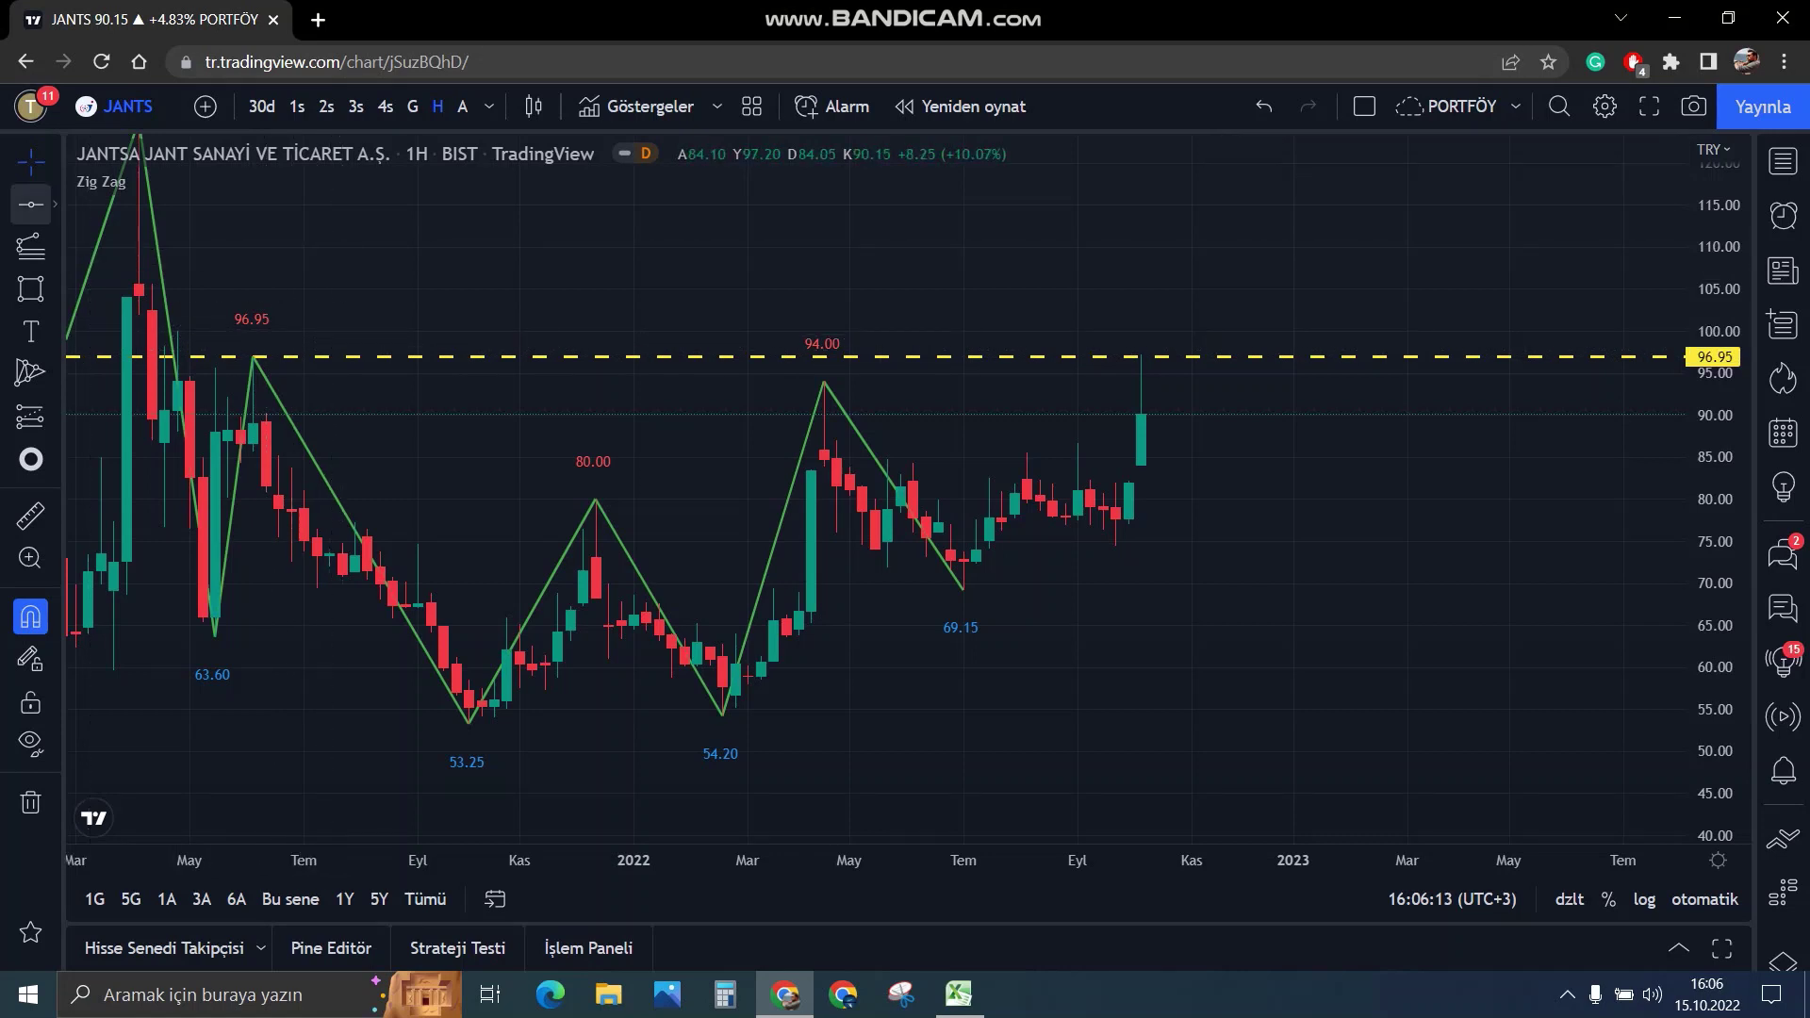
click(252, 423)
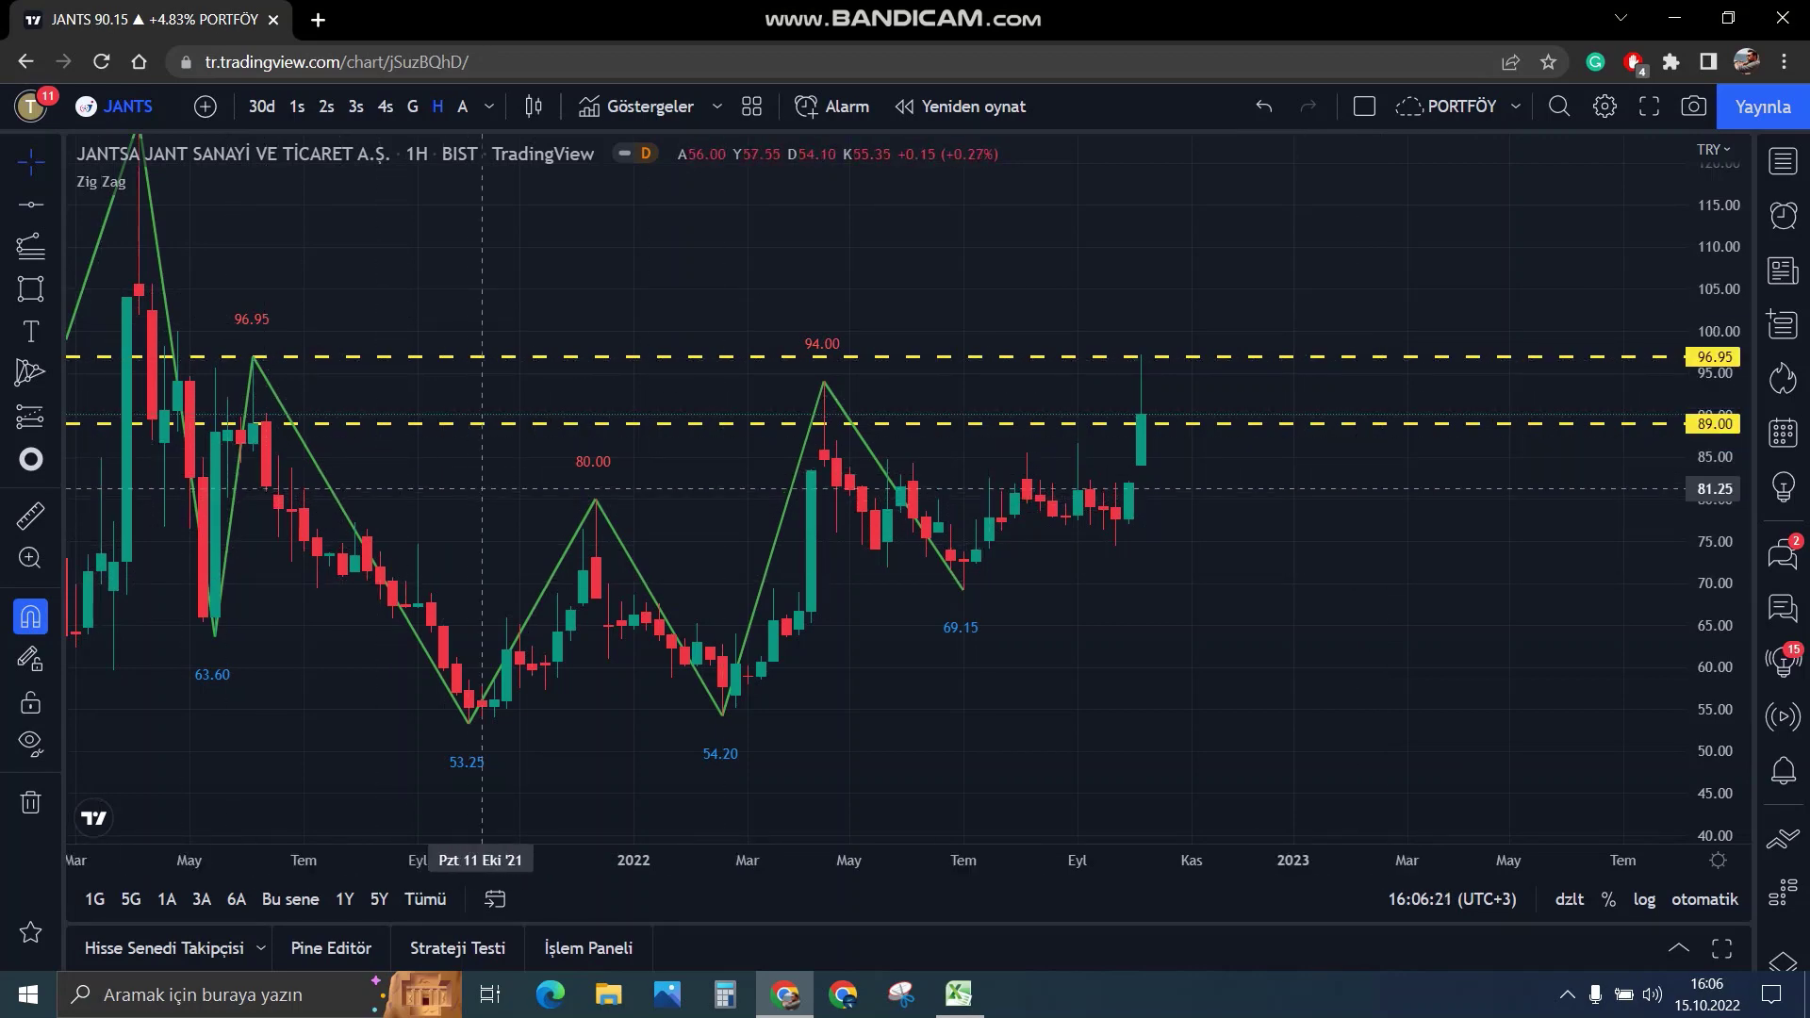
Add a horizontal line at the 125.05 zigzag high on the JANTS chart.
drag(514, 311, 658, 526)
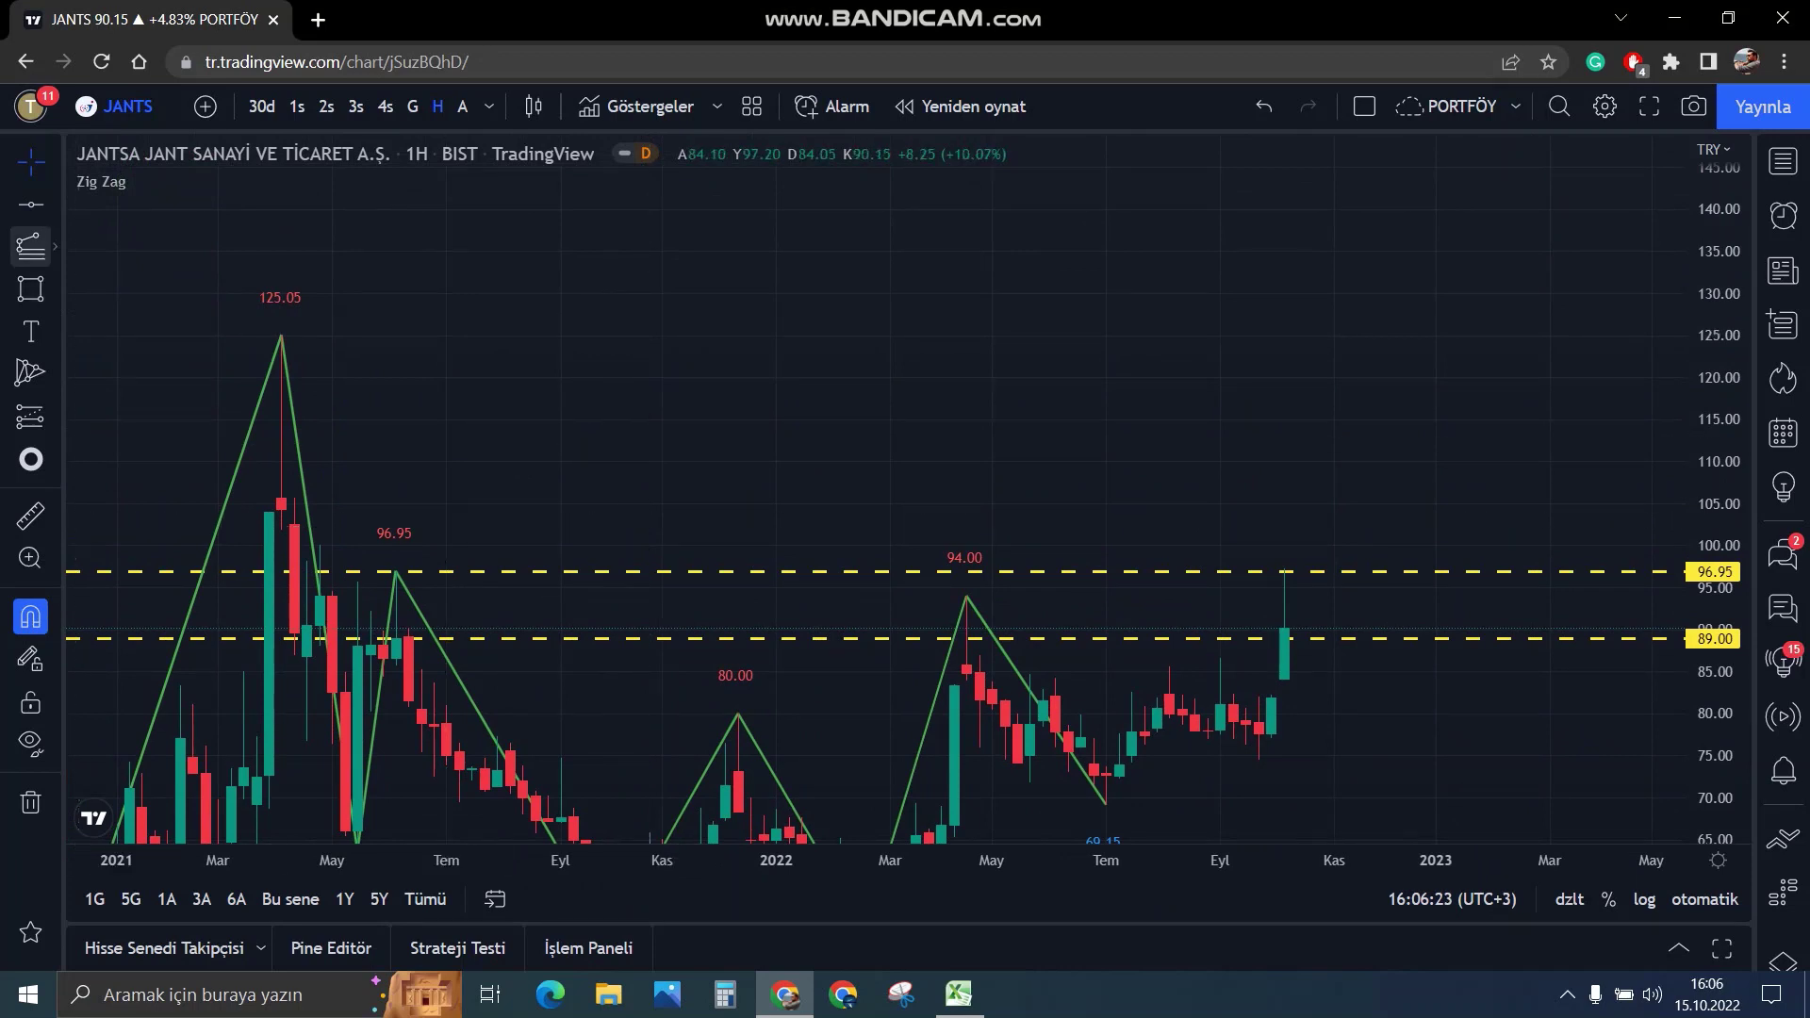
click(31, 247)
click(292, 332)
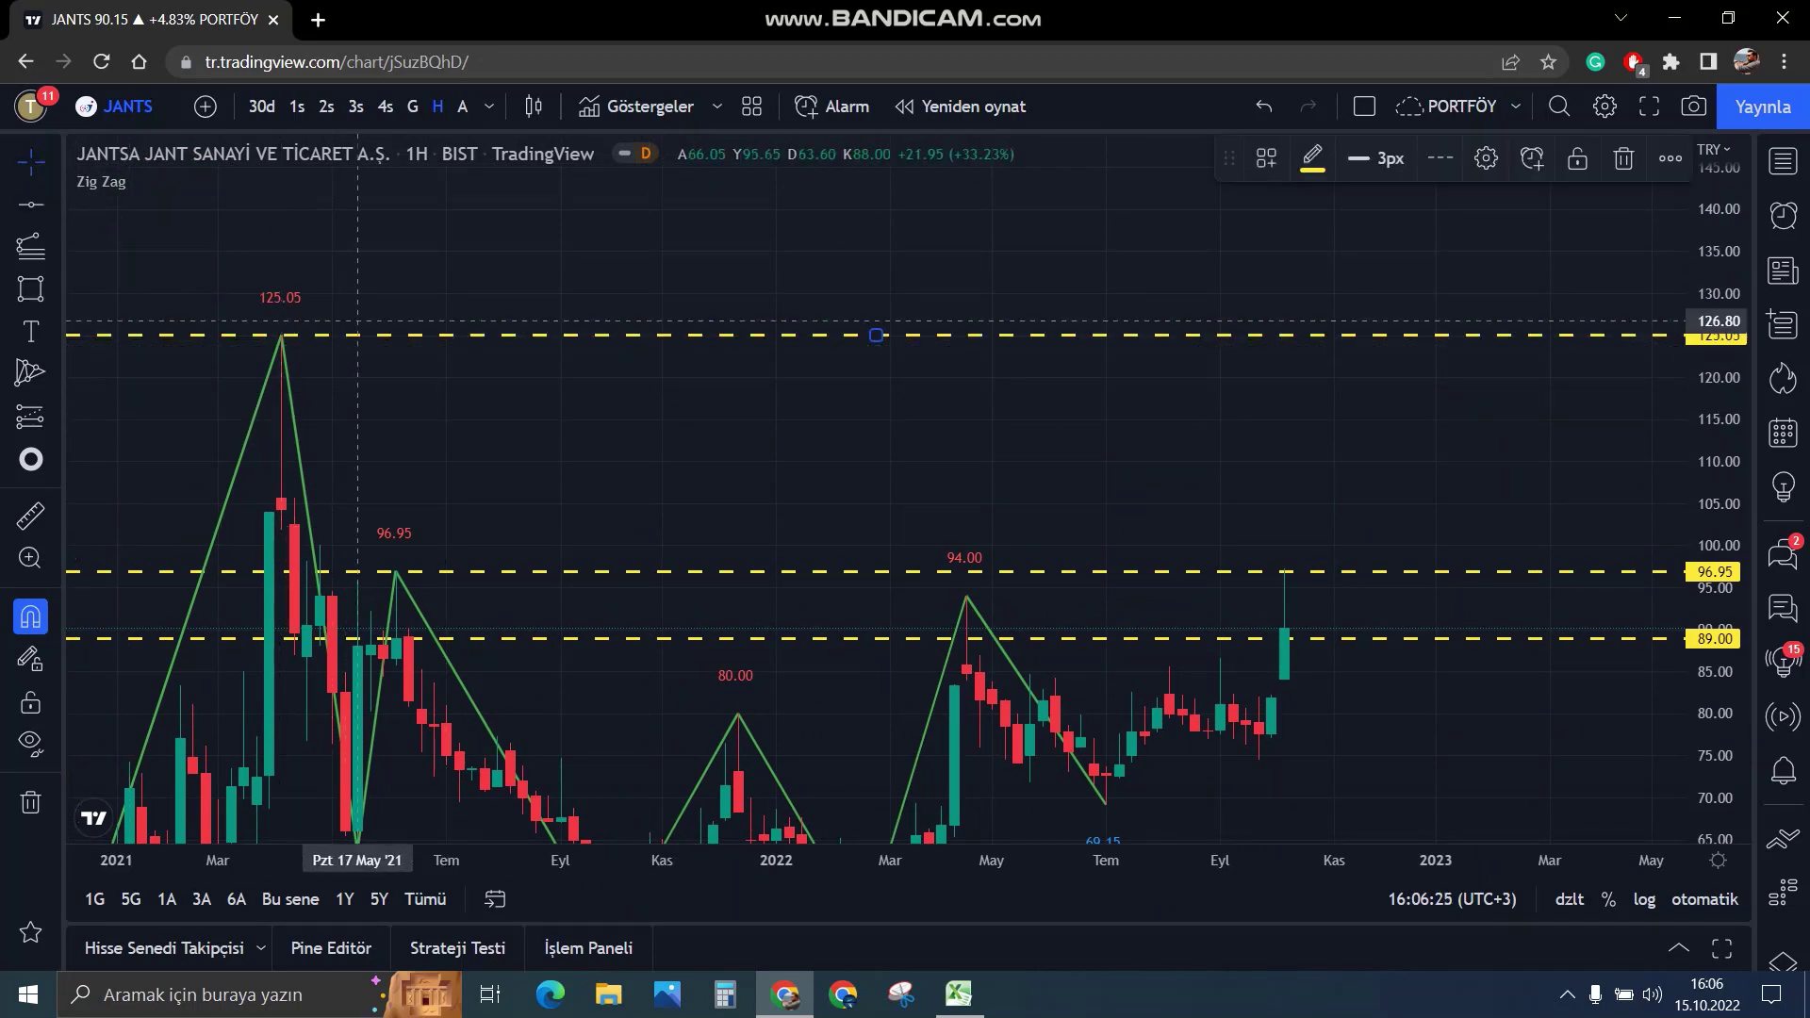
Examine the latest JANTS candles against the 89.00, 96.95 and 125.05 lines and the earlier zigzag swings.
drag(1030, 504, 849, 478)
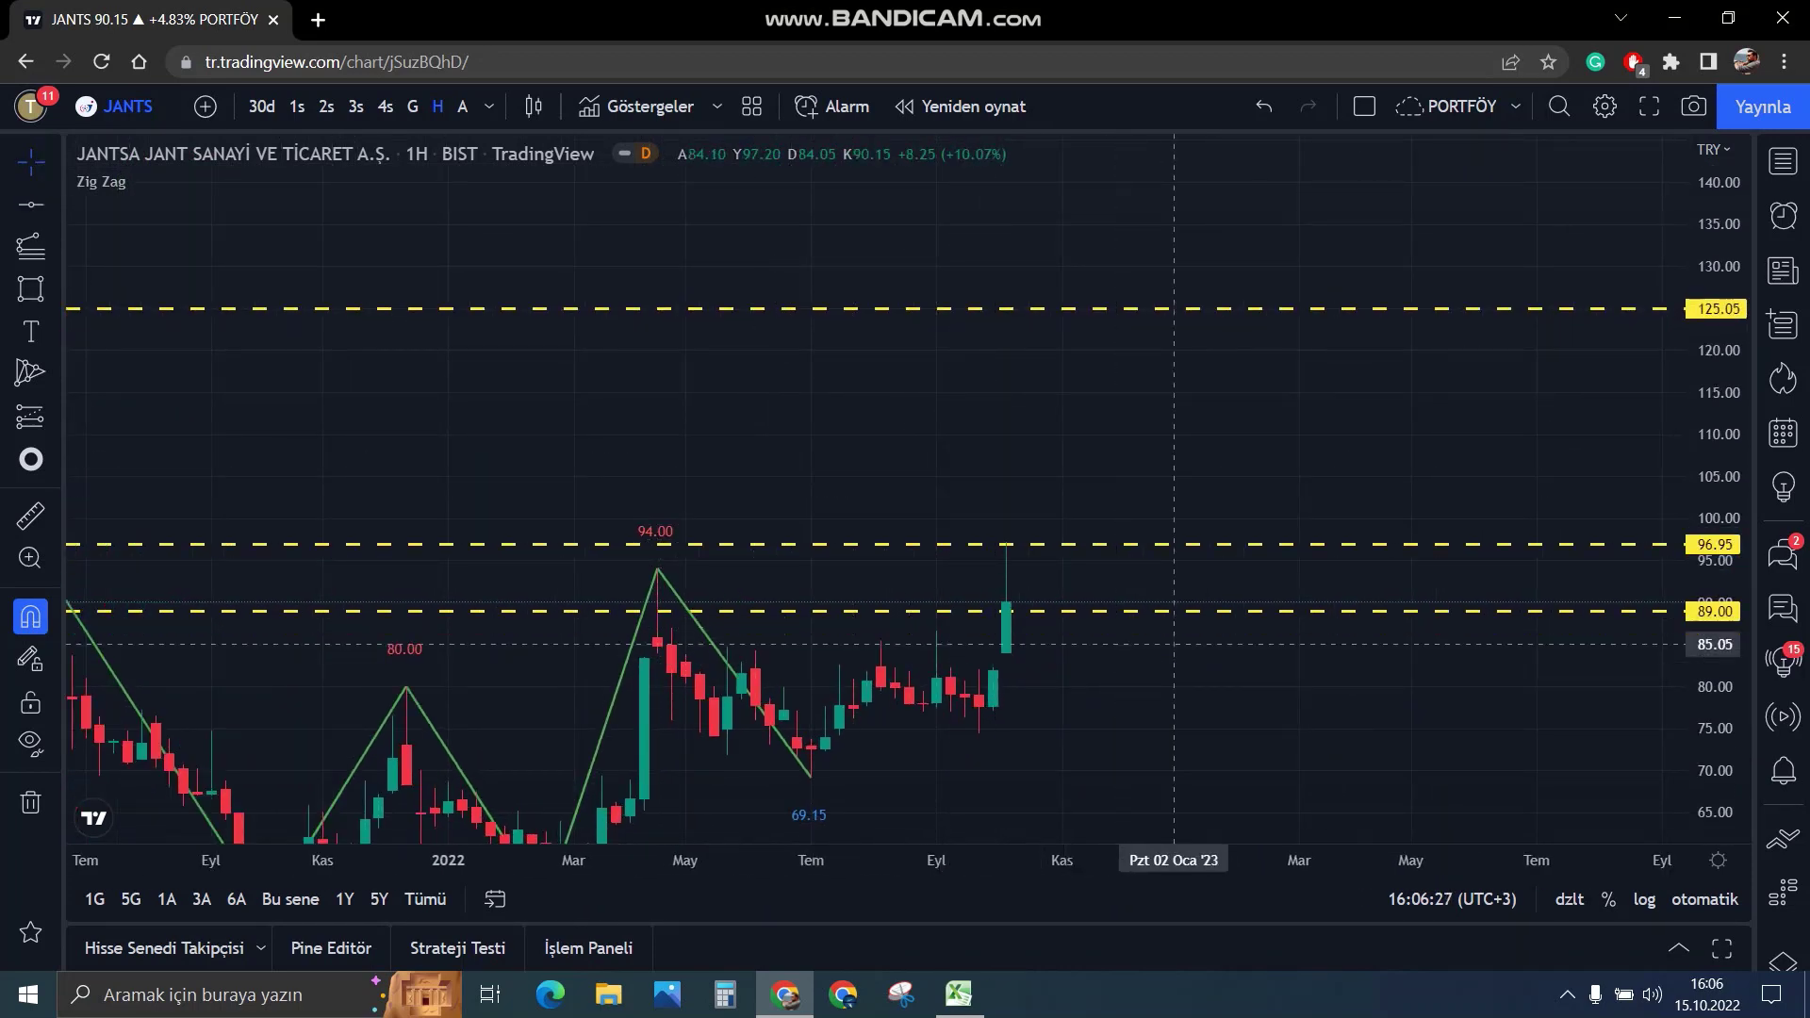
scroll(1174, 644, left, 5)
scroll(1254, 675, right, 4)
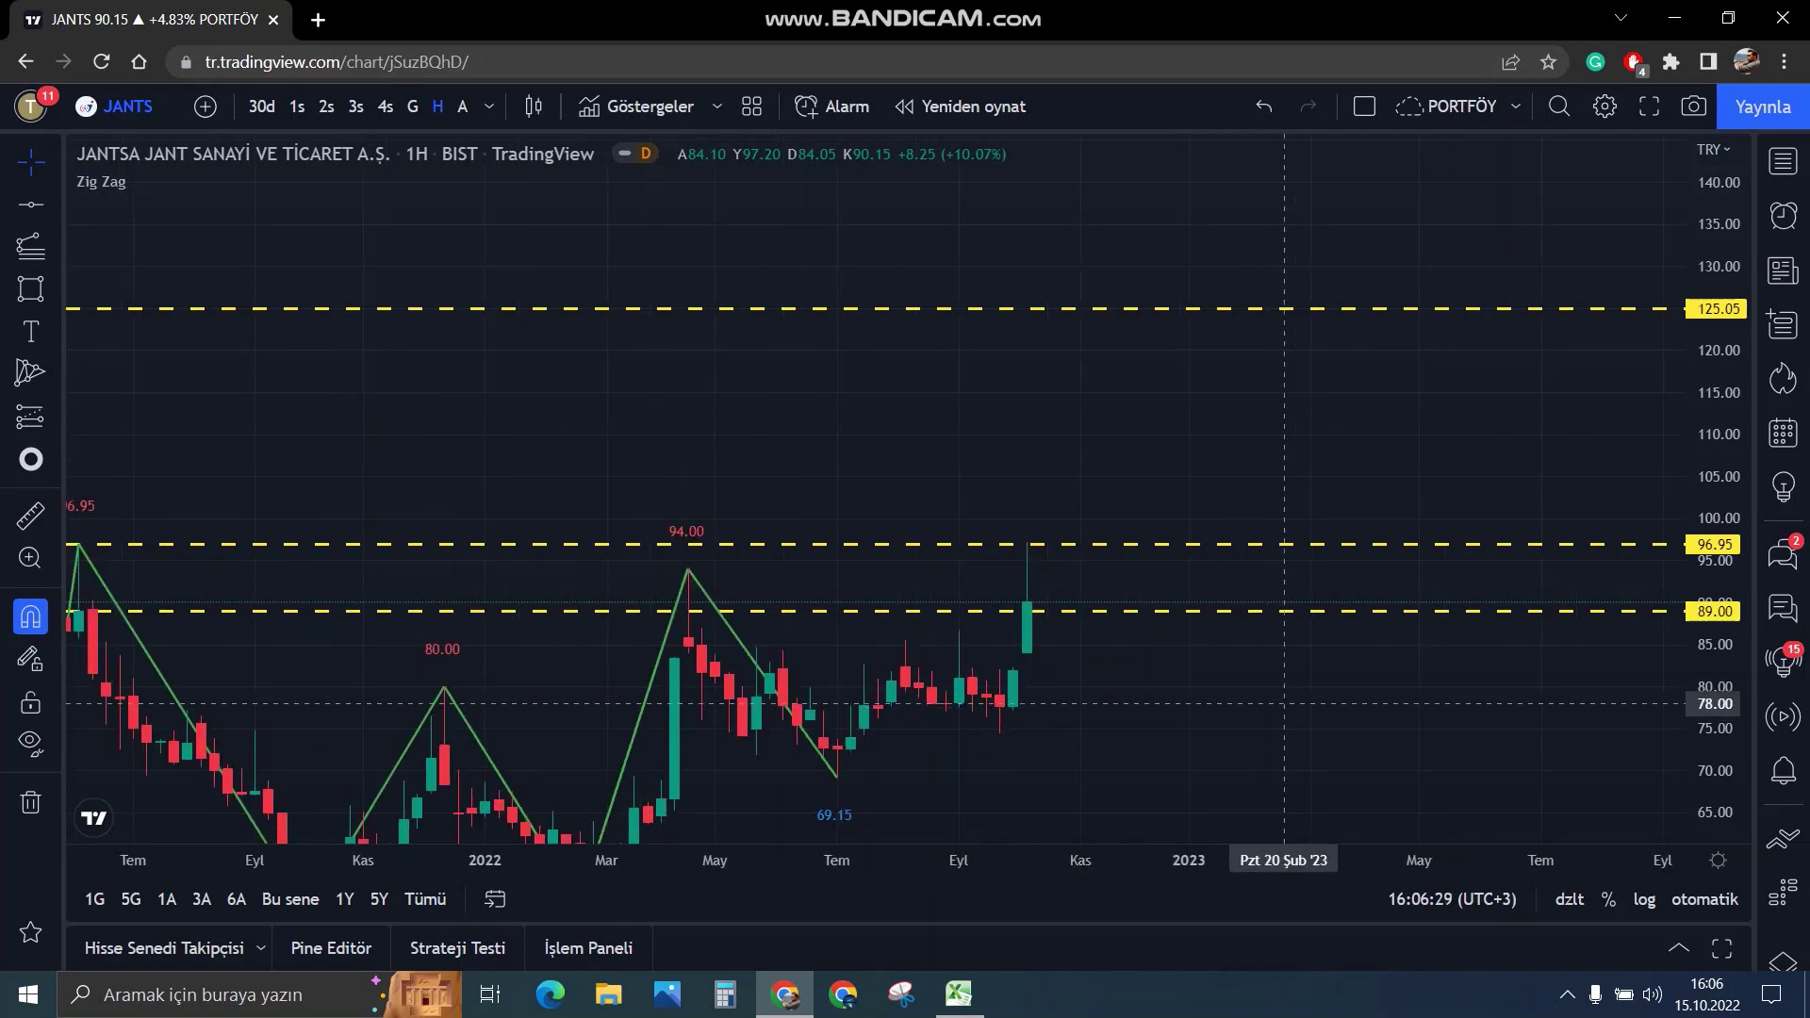
scroll(1226, 660, left, 3)
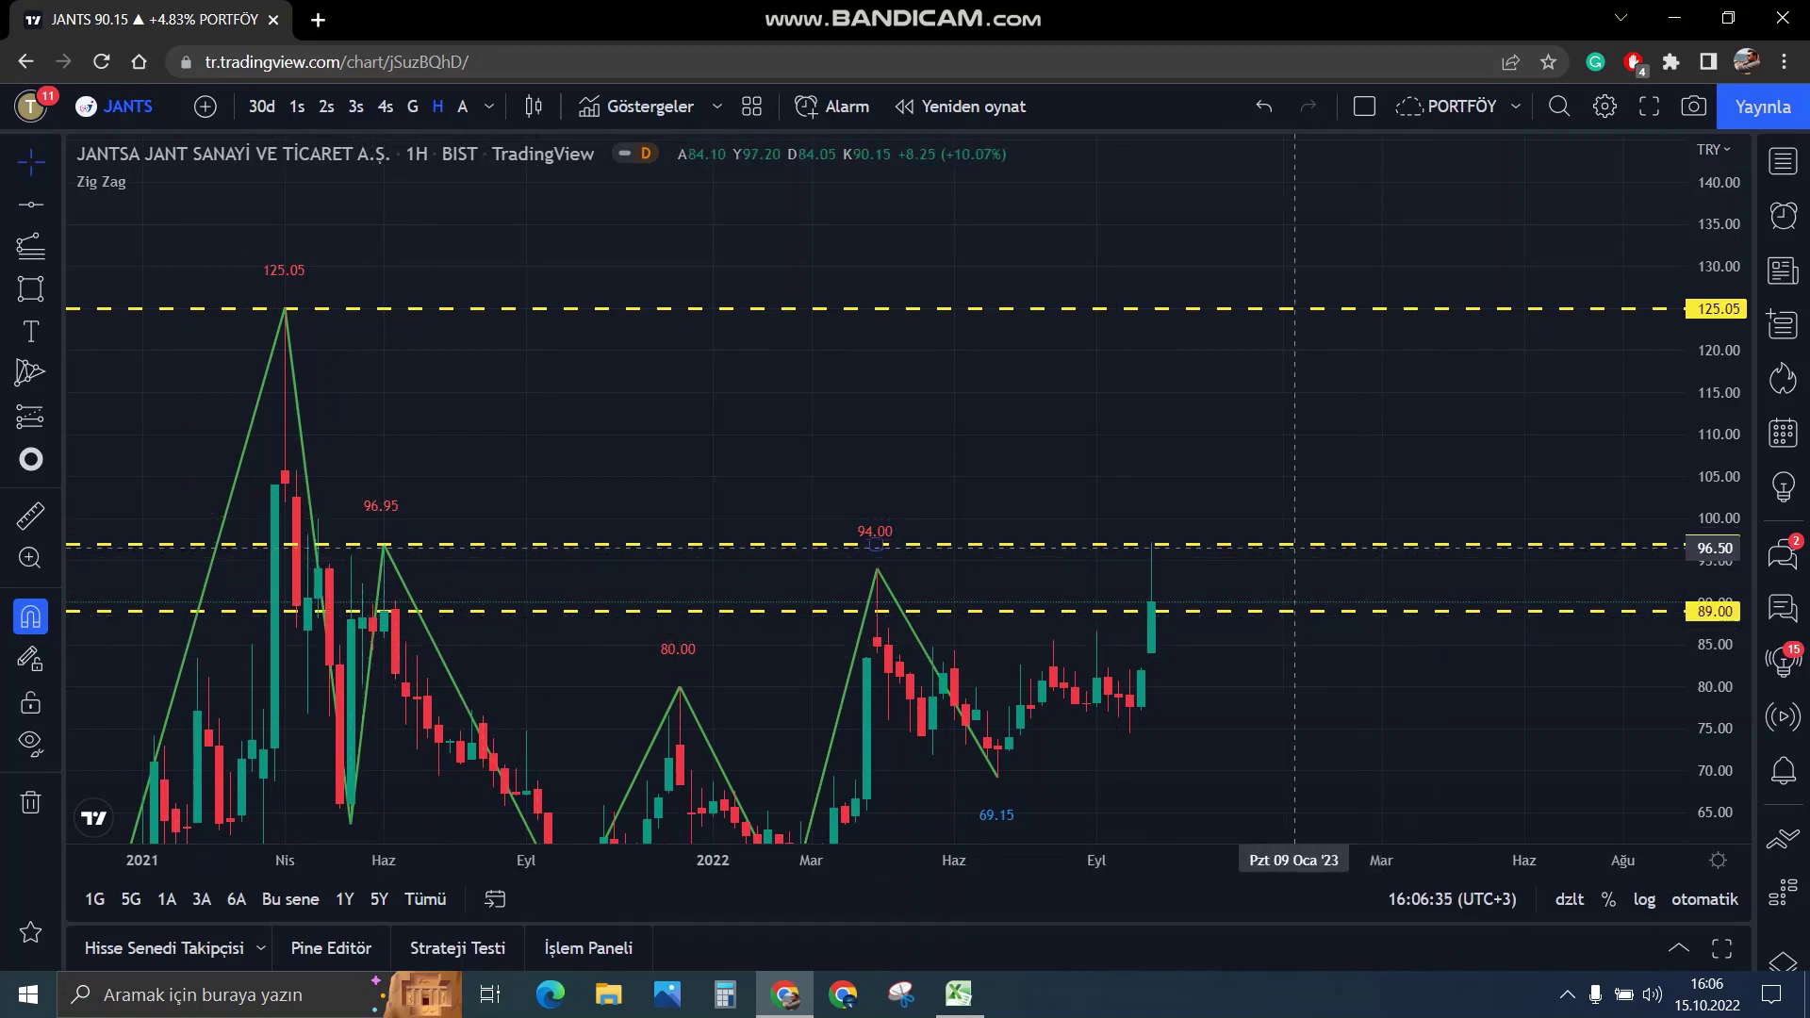
scroll(1311, 452, right, 3)
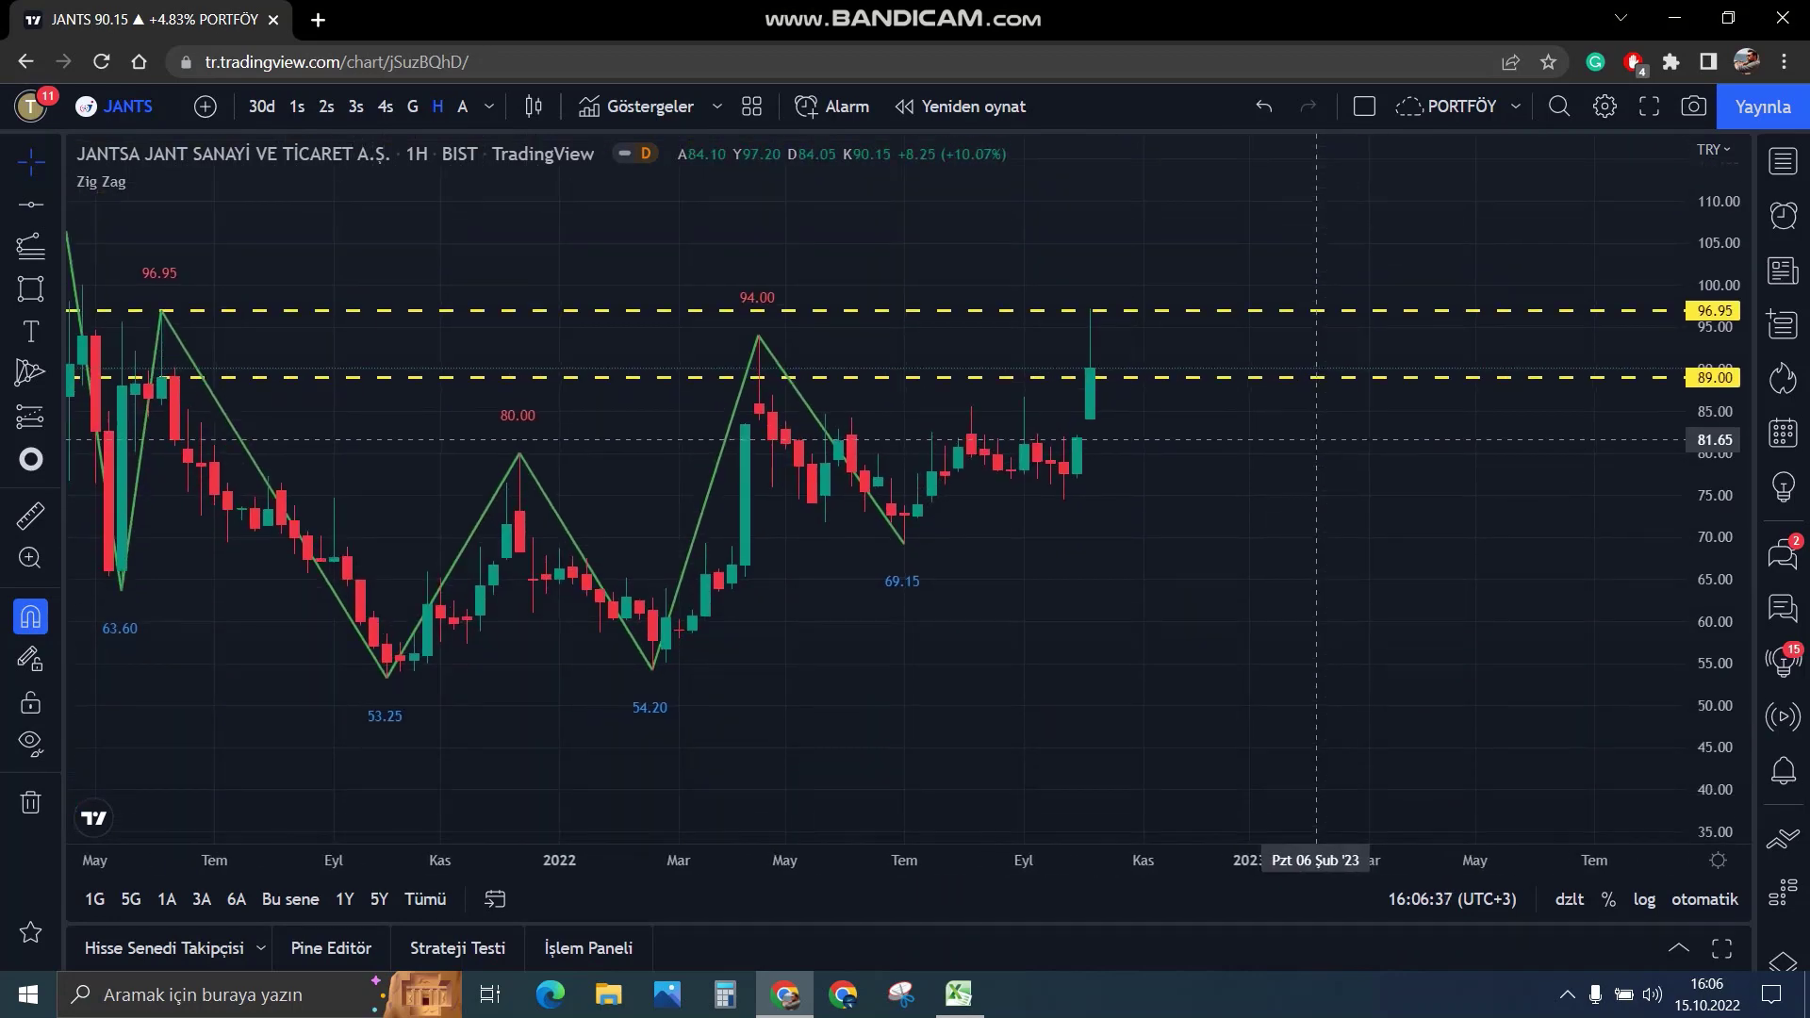
drag(1317, 440, 1268, 430)
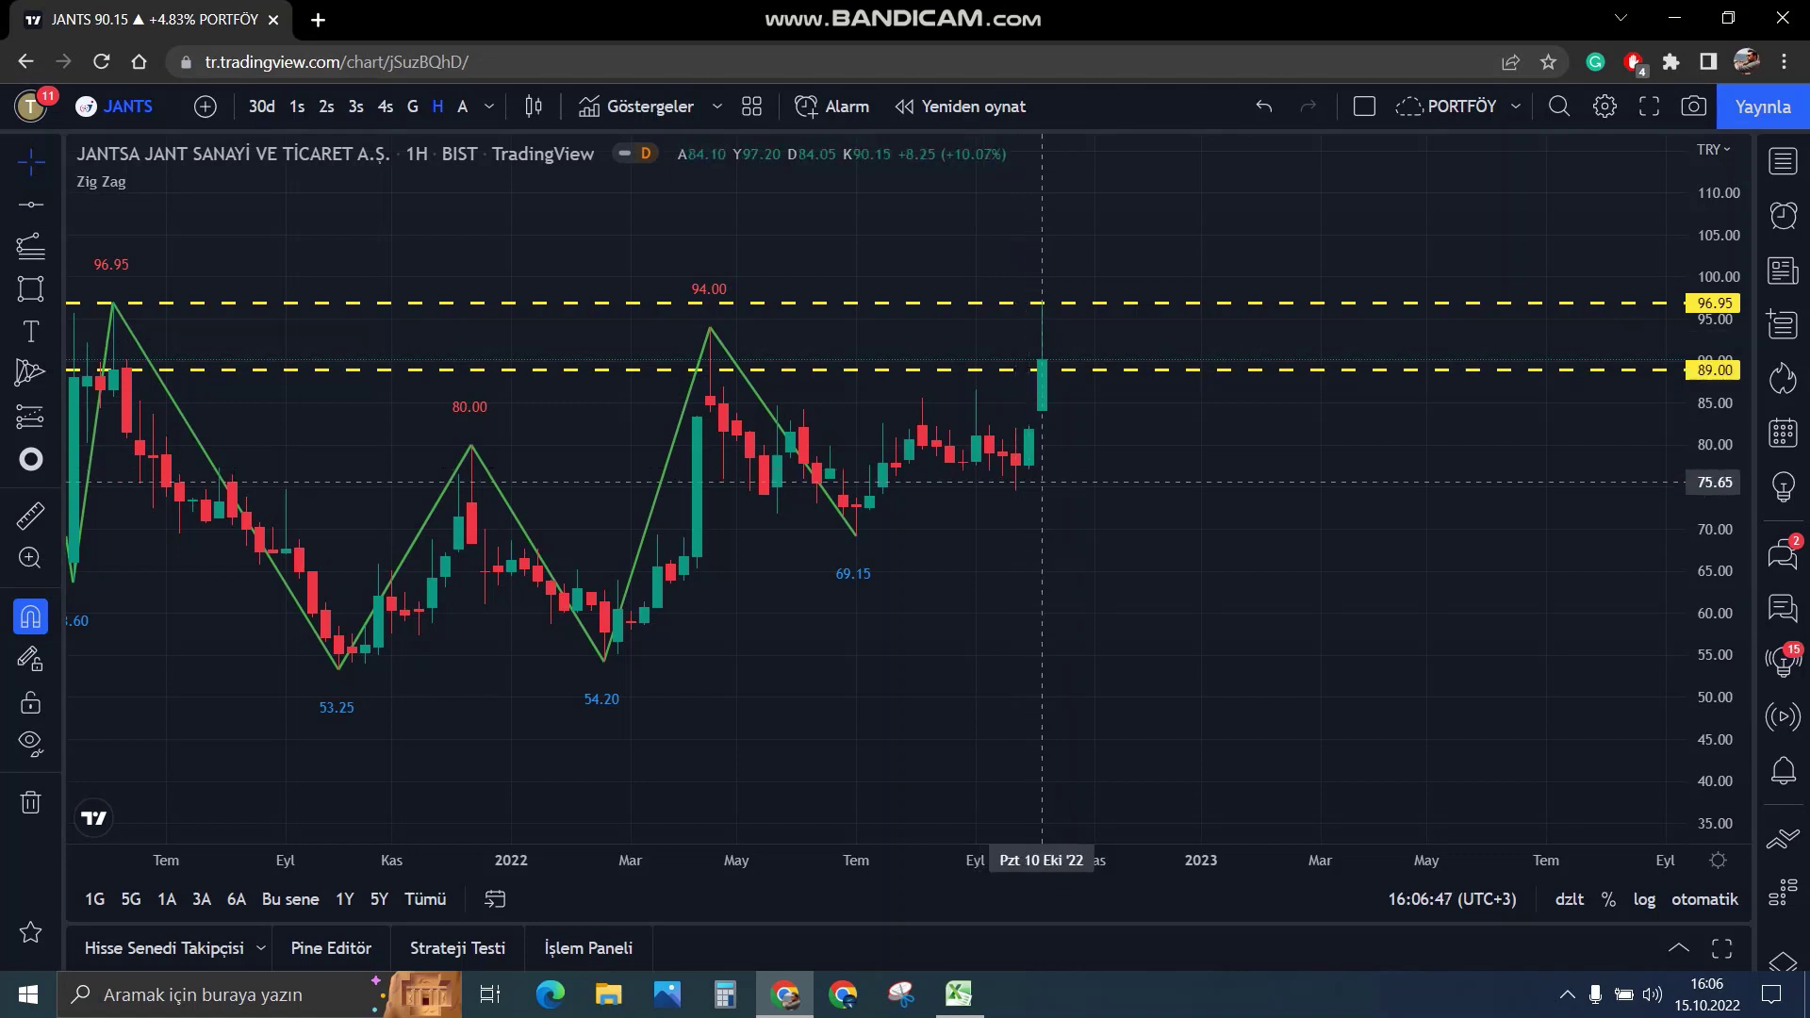
Measure the rise from the latest JANTS close up to the 125.05 line.
drag(1083, 527, 402, 345)
click(30, 516)
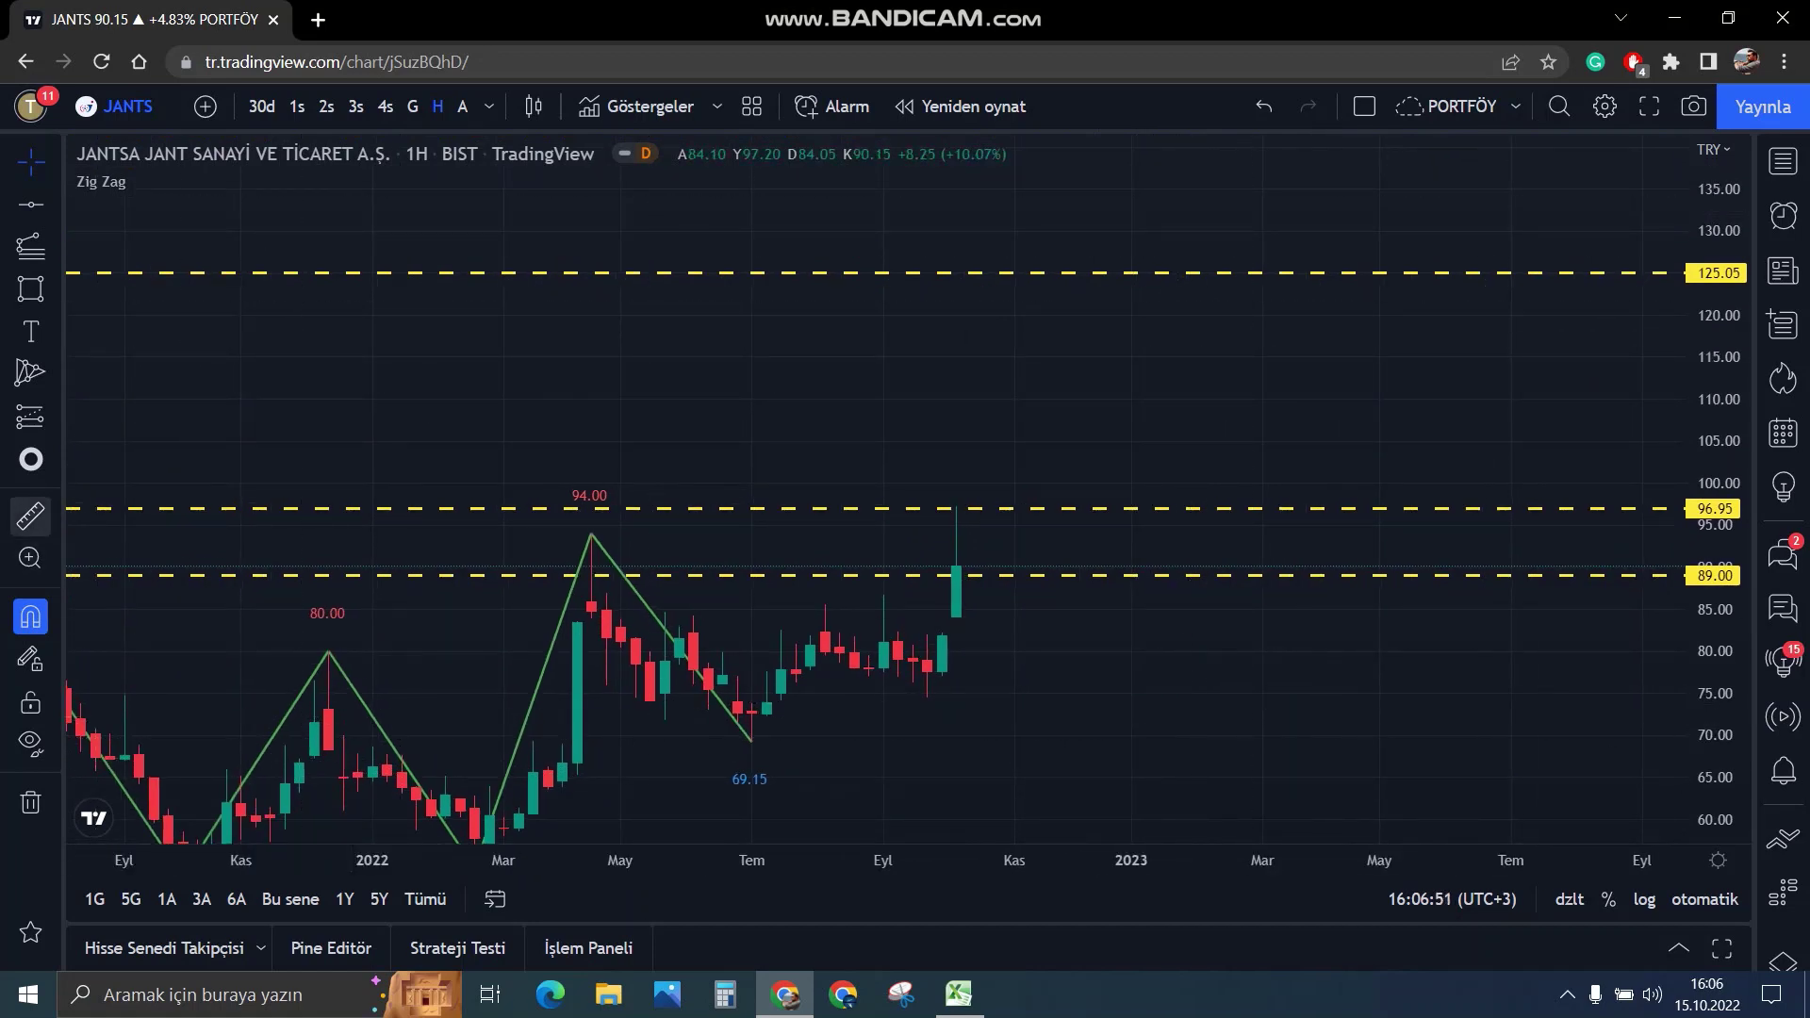
click(956, 566)
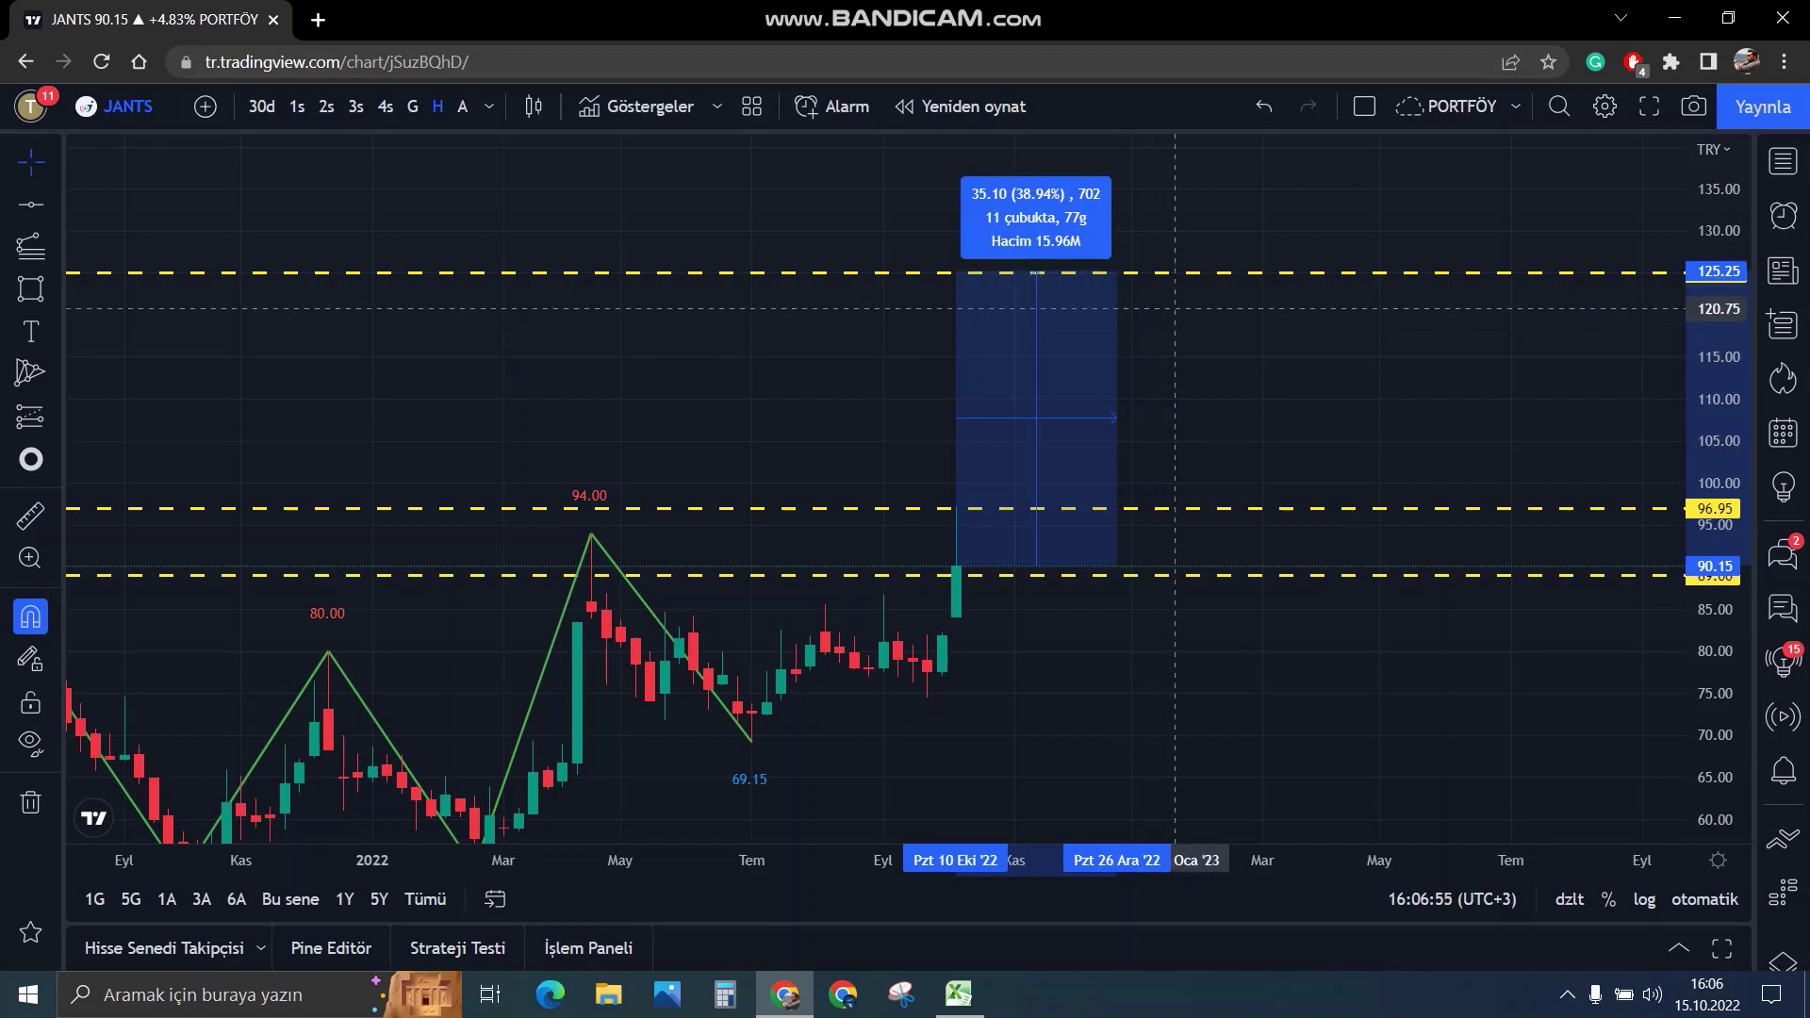
click(1189, 351)
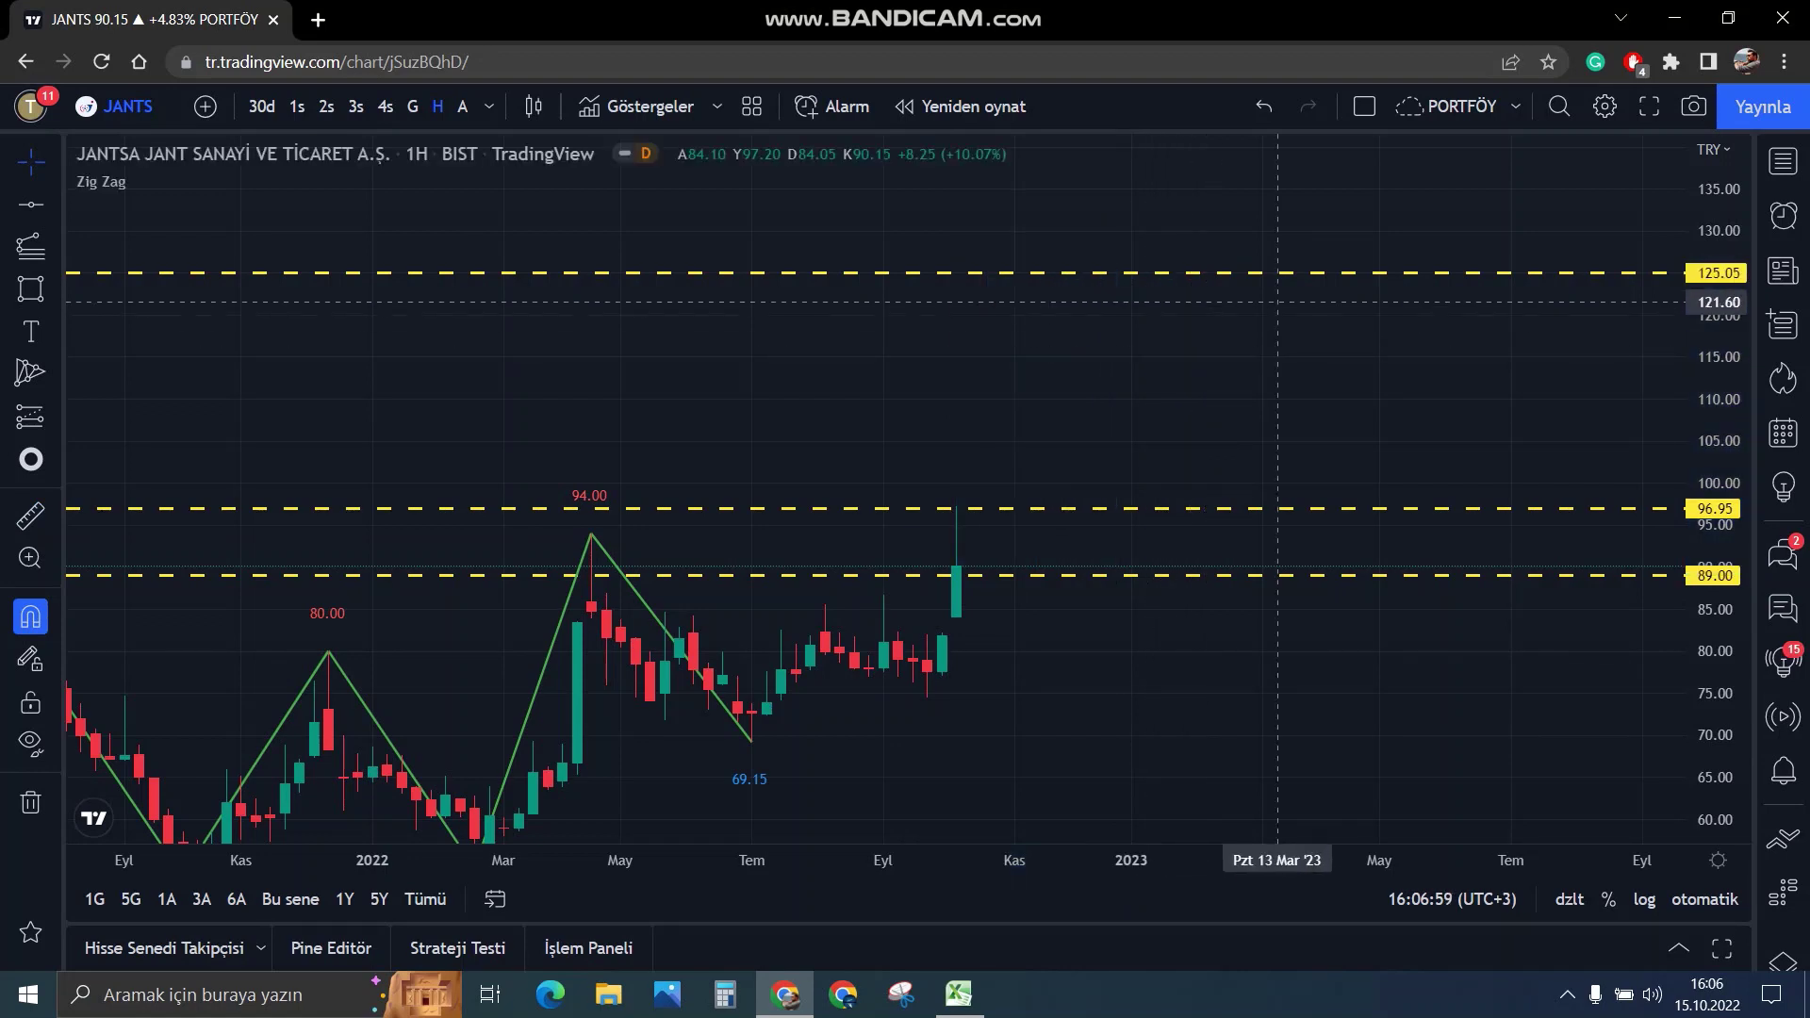
Select the KUVVA code in the Excel volume table, switch back to TradingView and load the KUVVA chart.
click(959, 993)
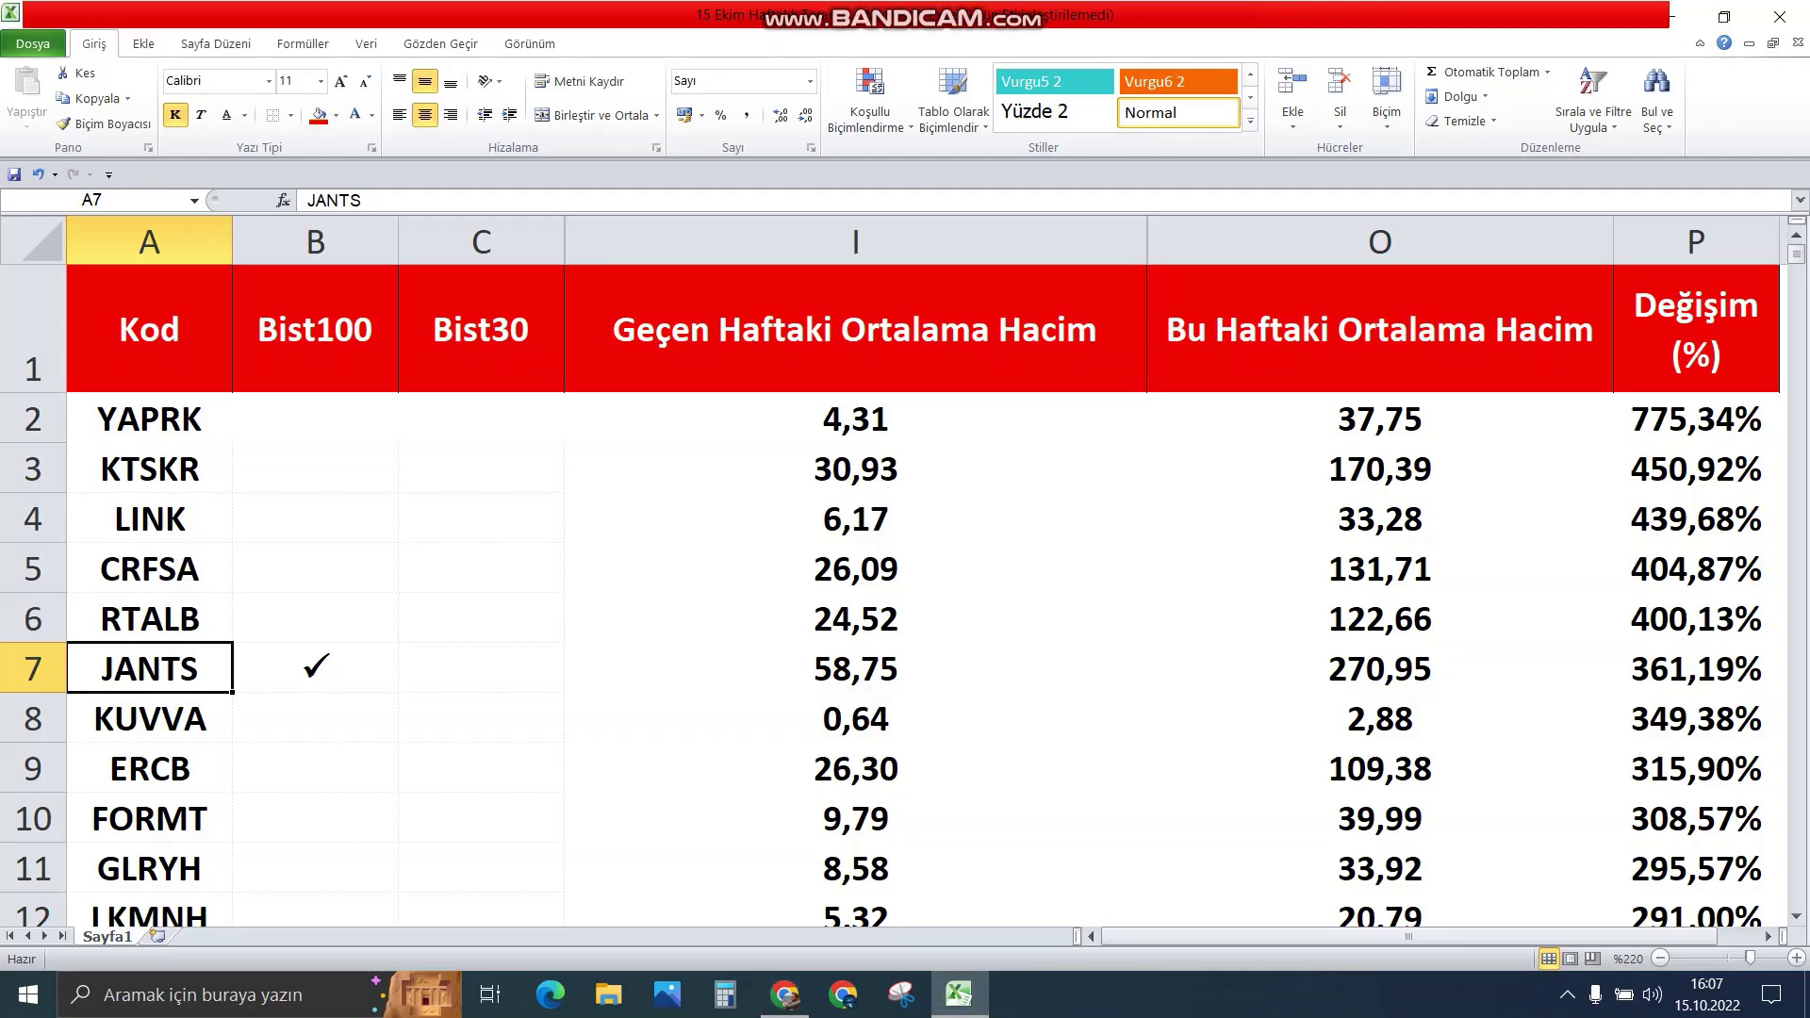
key(Down)
click(784, 993)
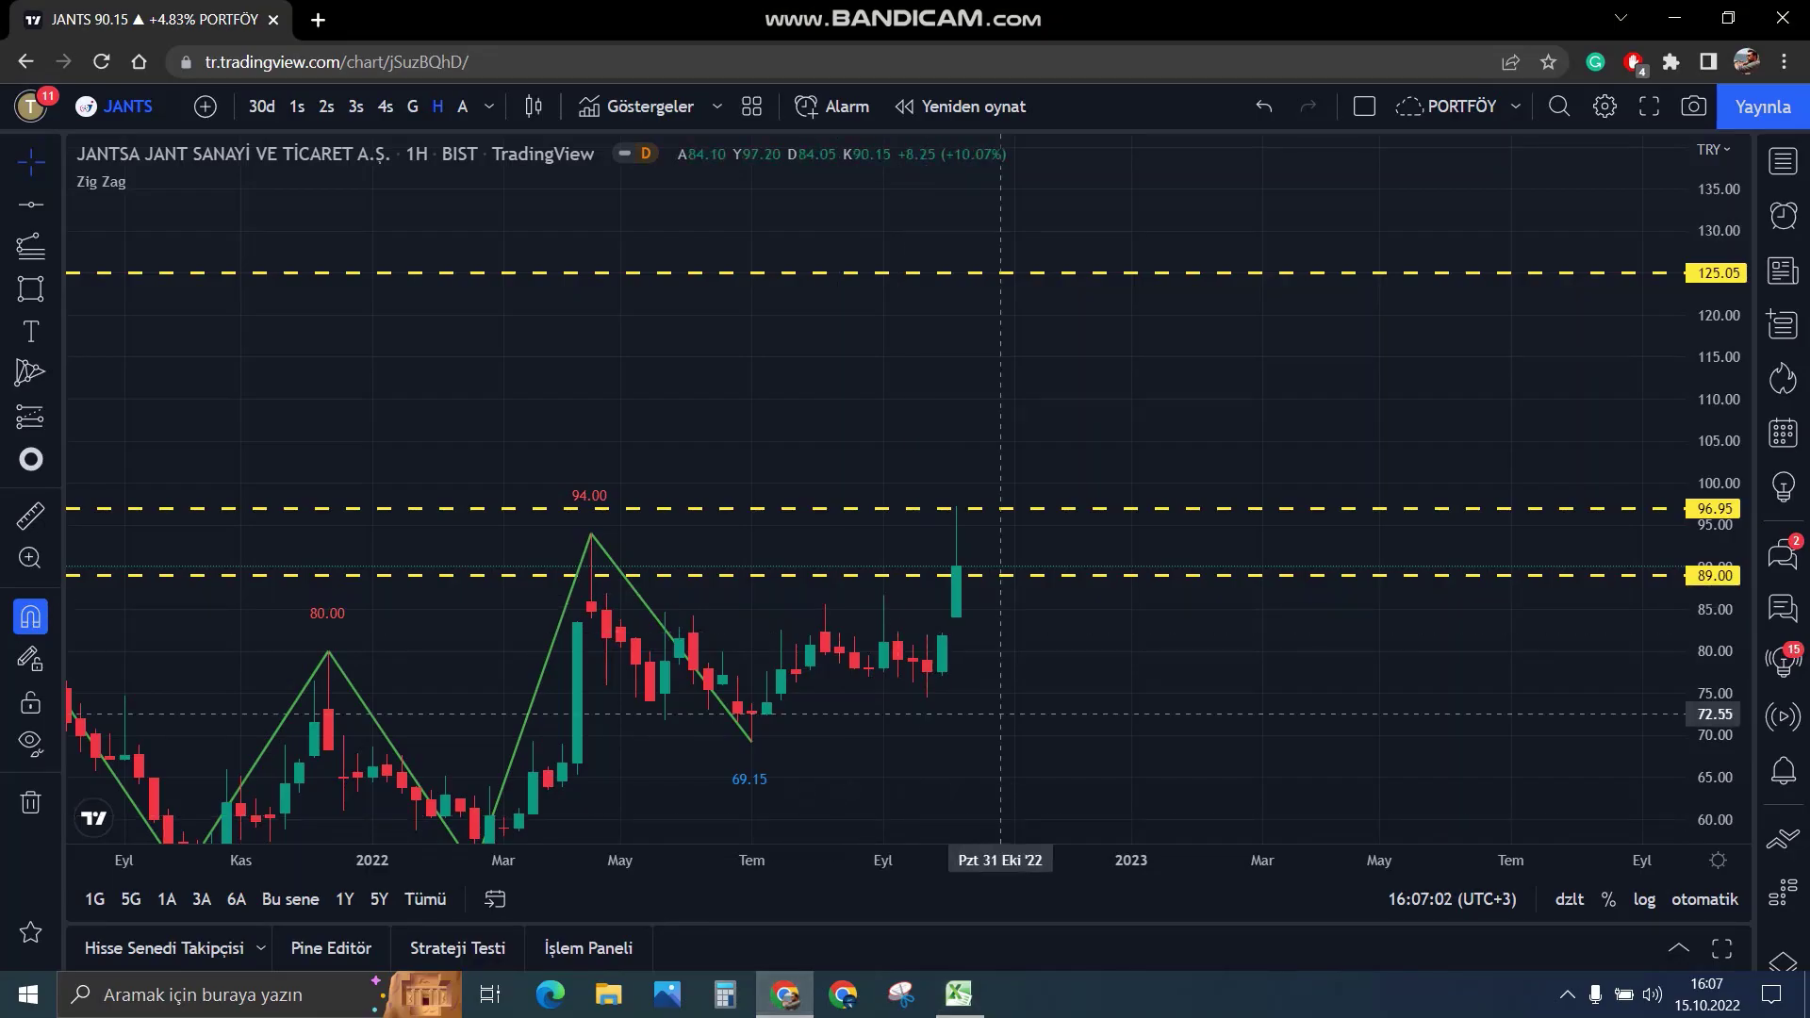
text(KUVVA)
key(Return)
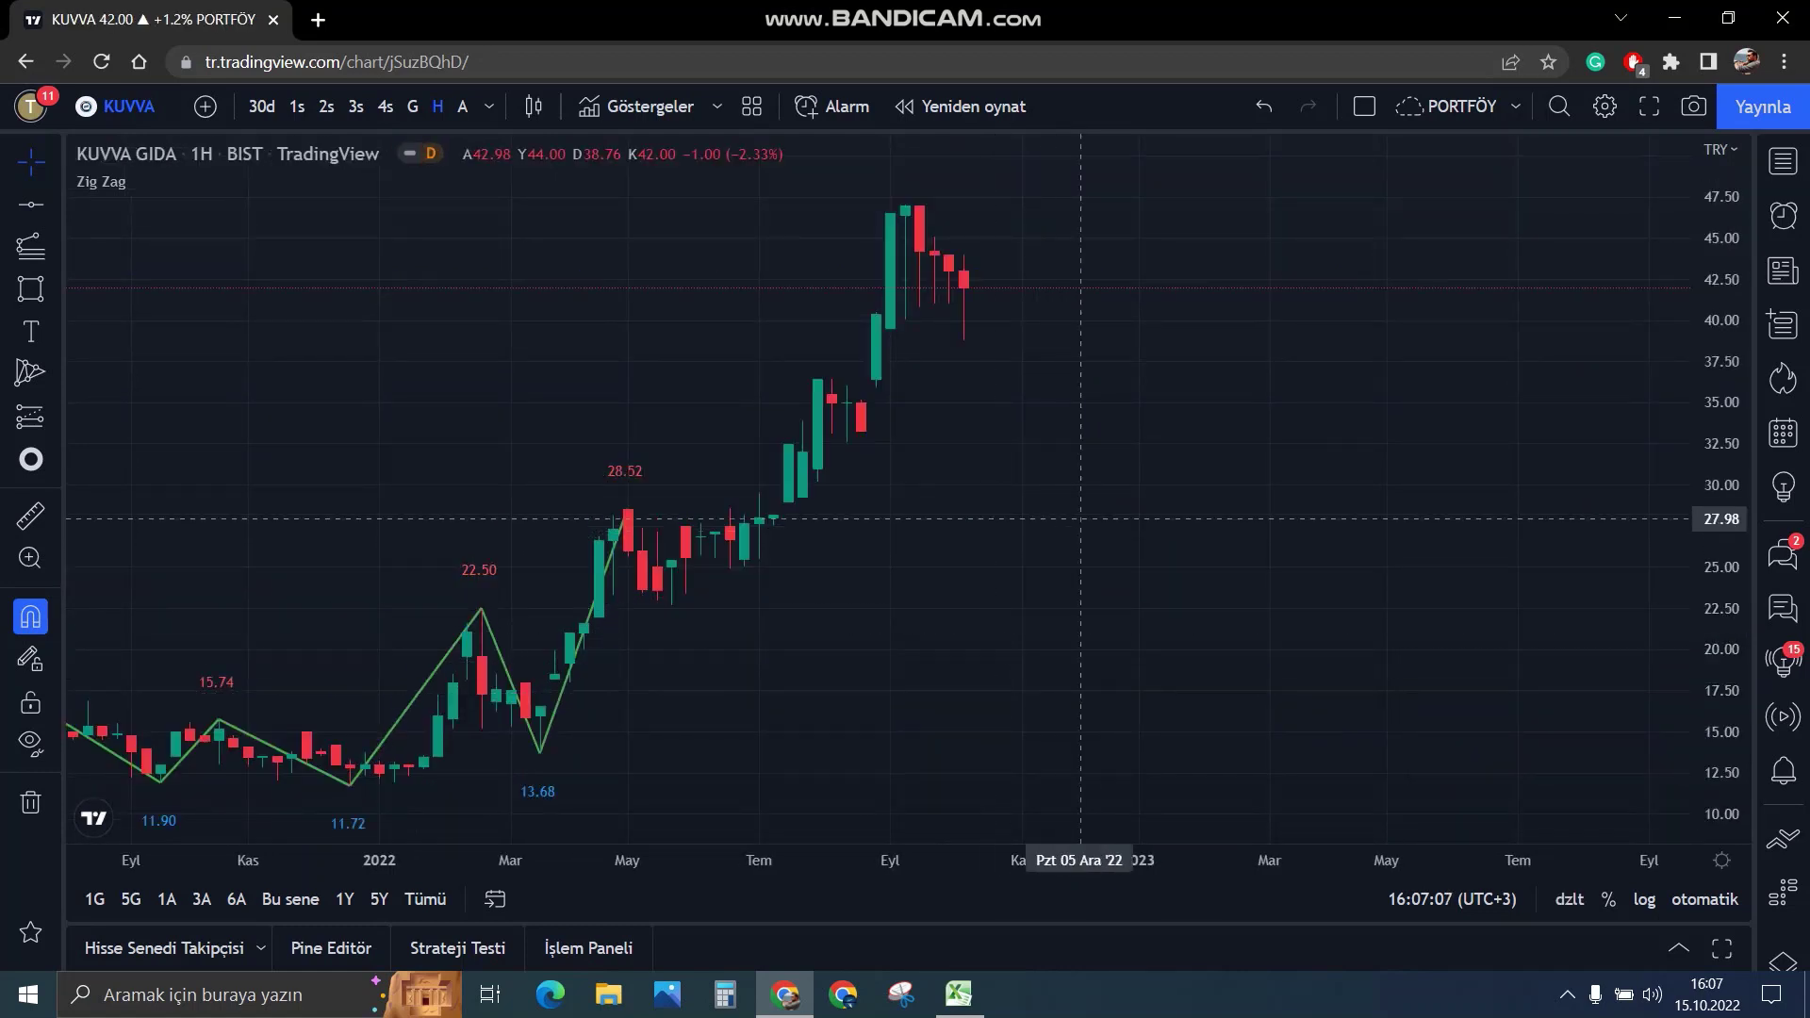
Examine KUVVA's weekly zigzag swings and latest candles, and check its row in the Excel volume table.
scroll(1081, 518, down, 3)
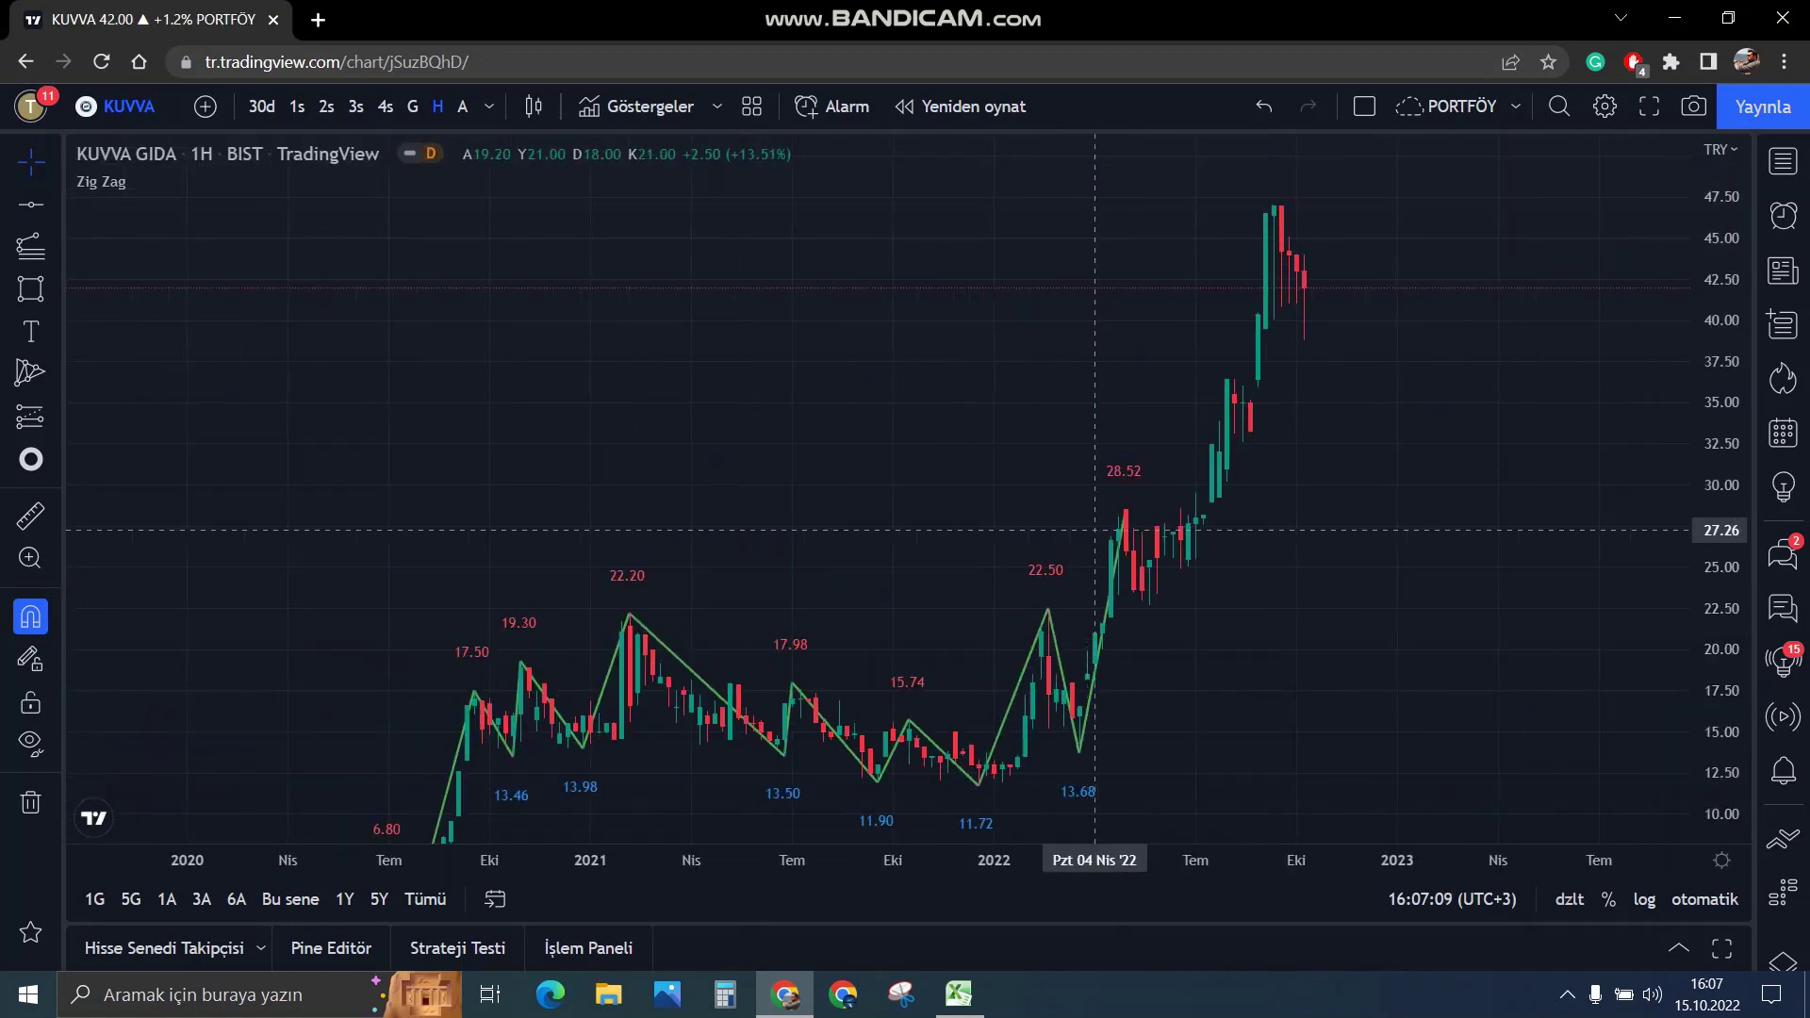
scroll(1095, 530, up, 5)
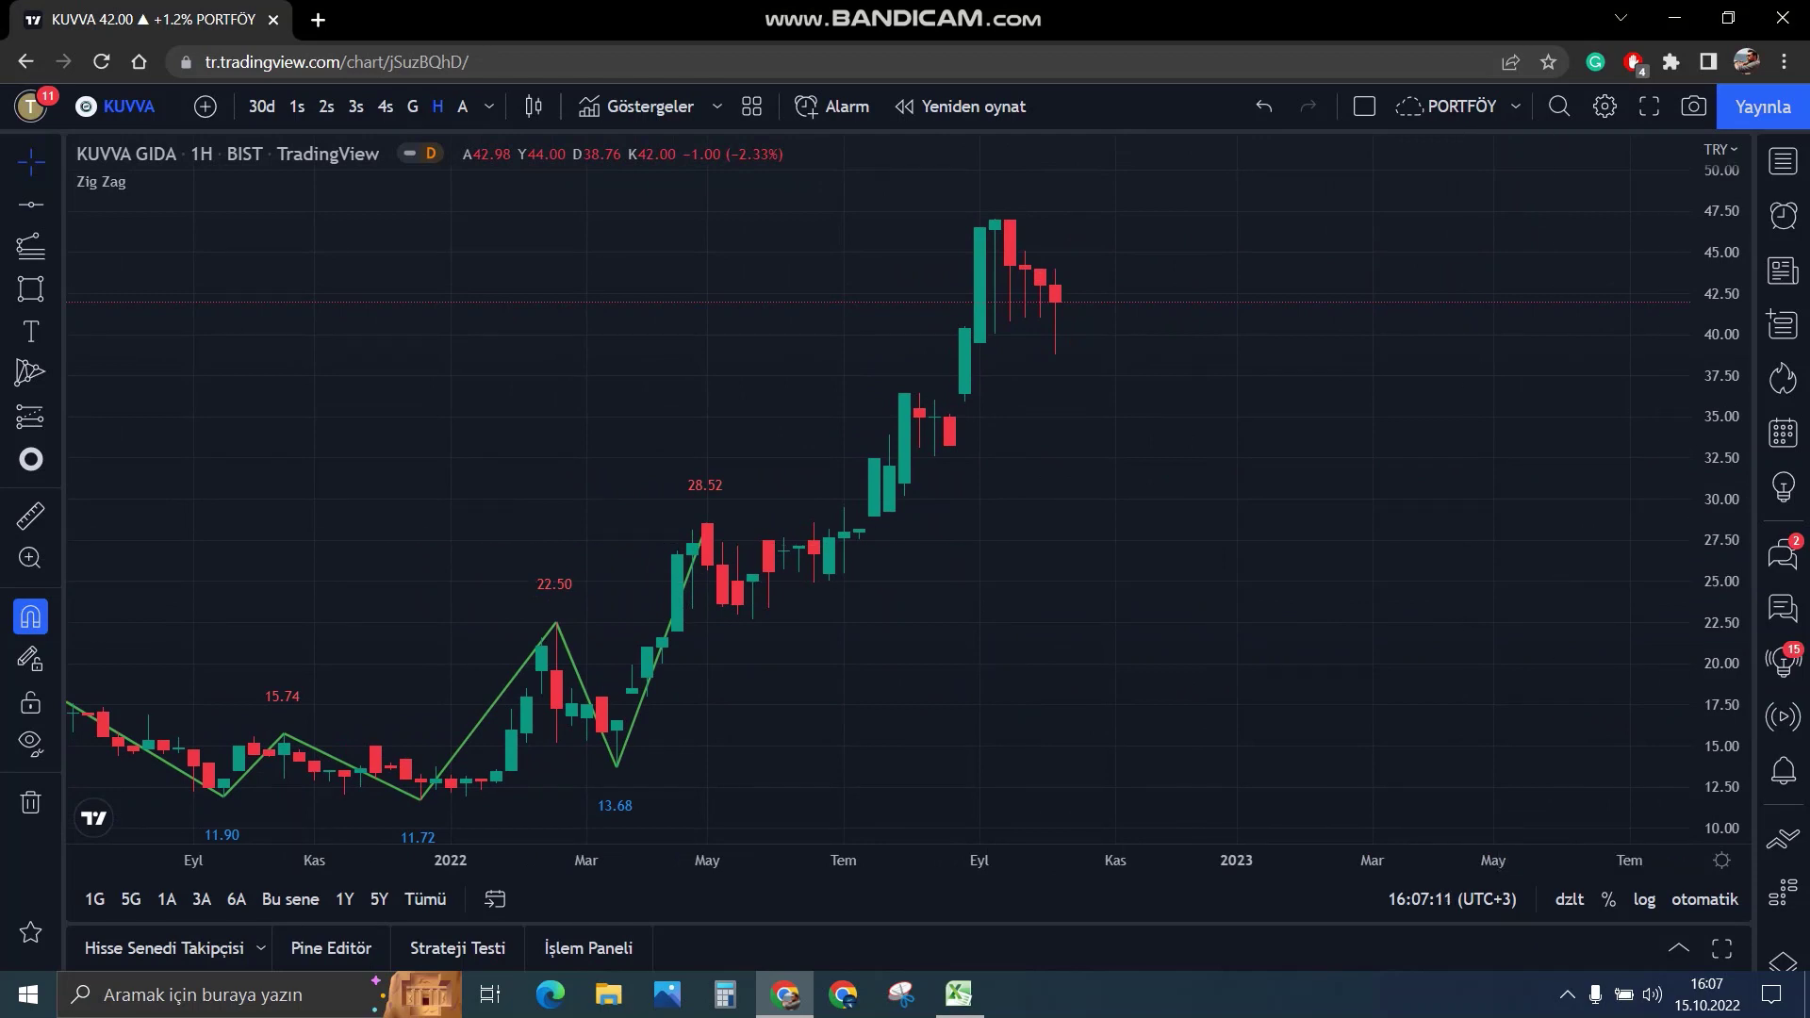
scroll(1095, 530, down, 3)
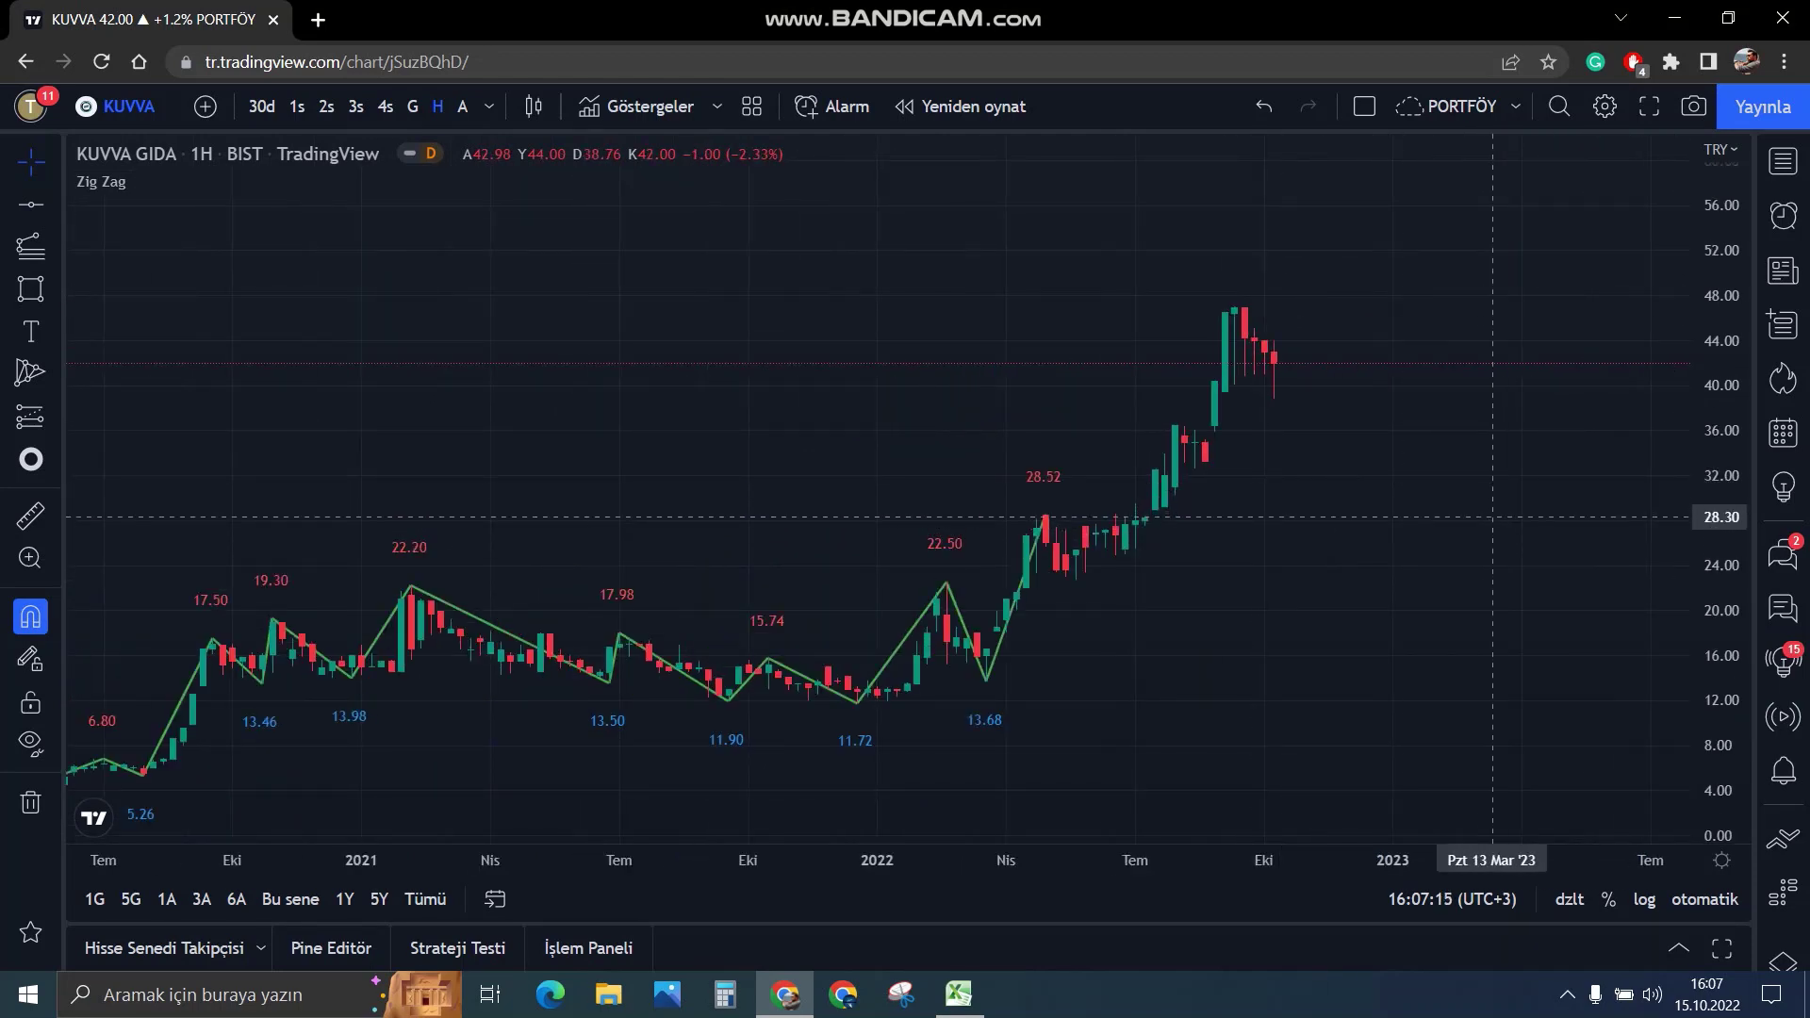
scroll(1493, 517, up, 3)
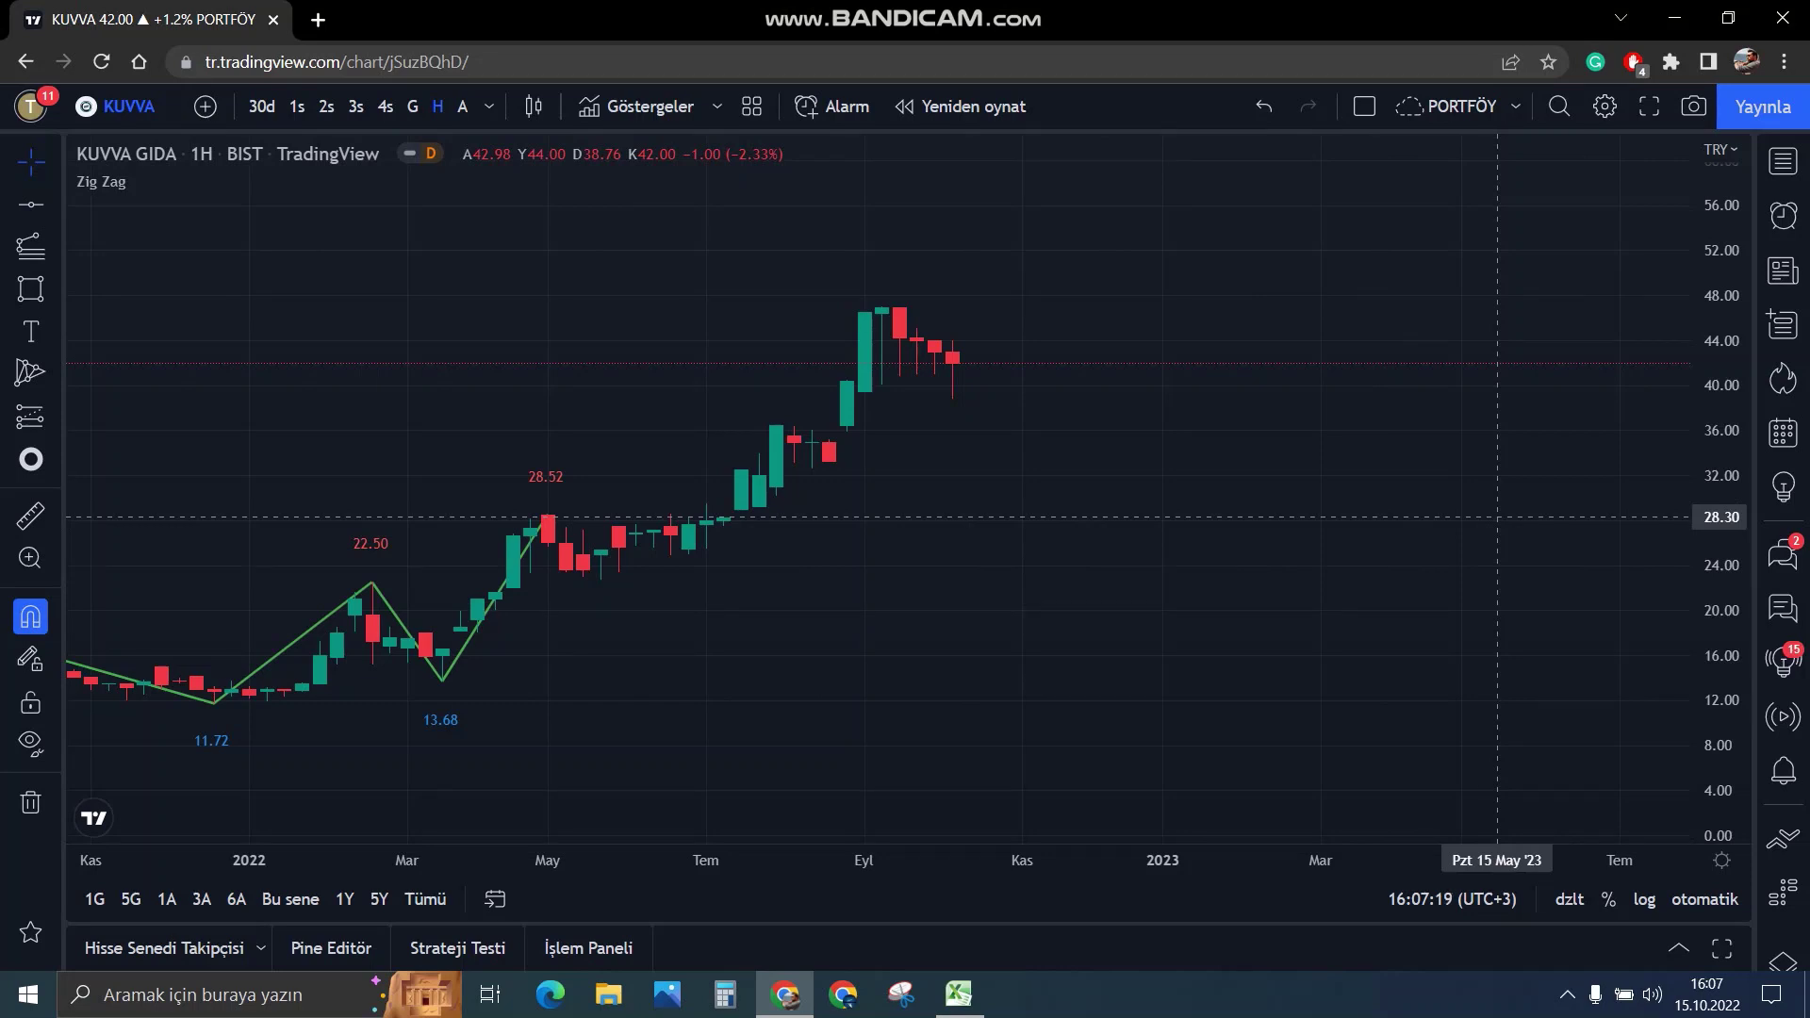
scroll(1332, 487, down, 2)
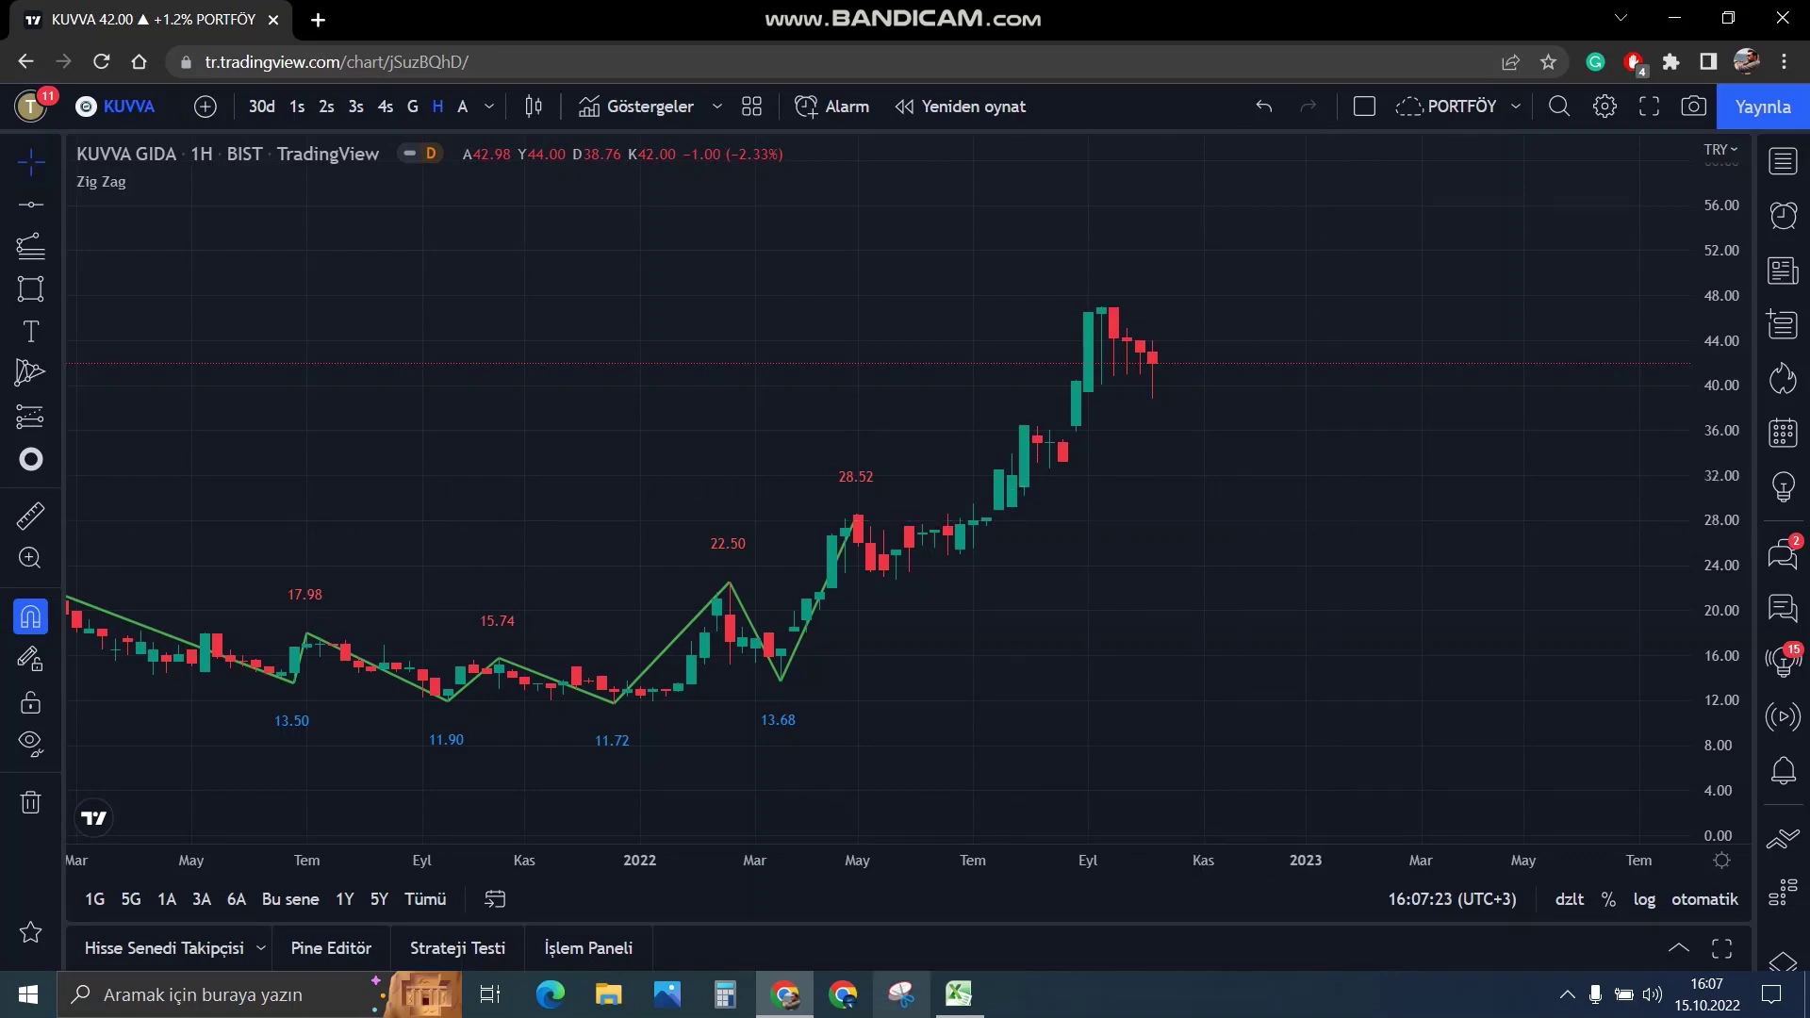
click(959, 993)
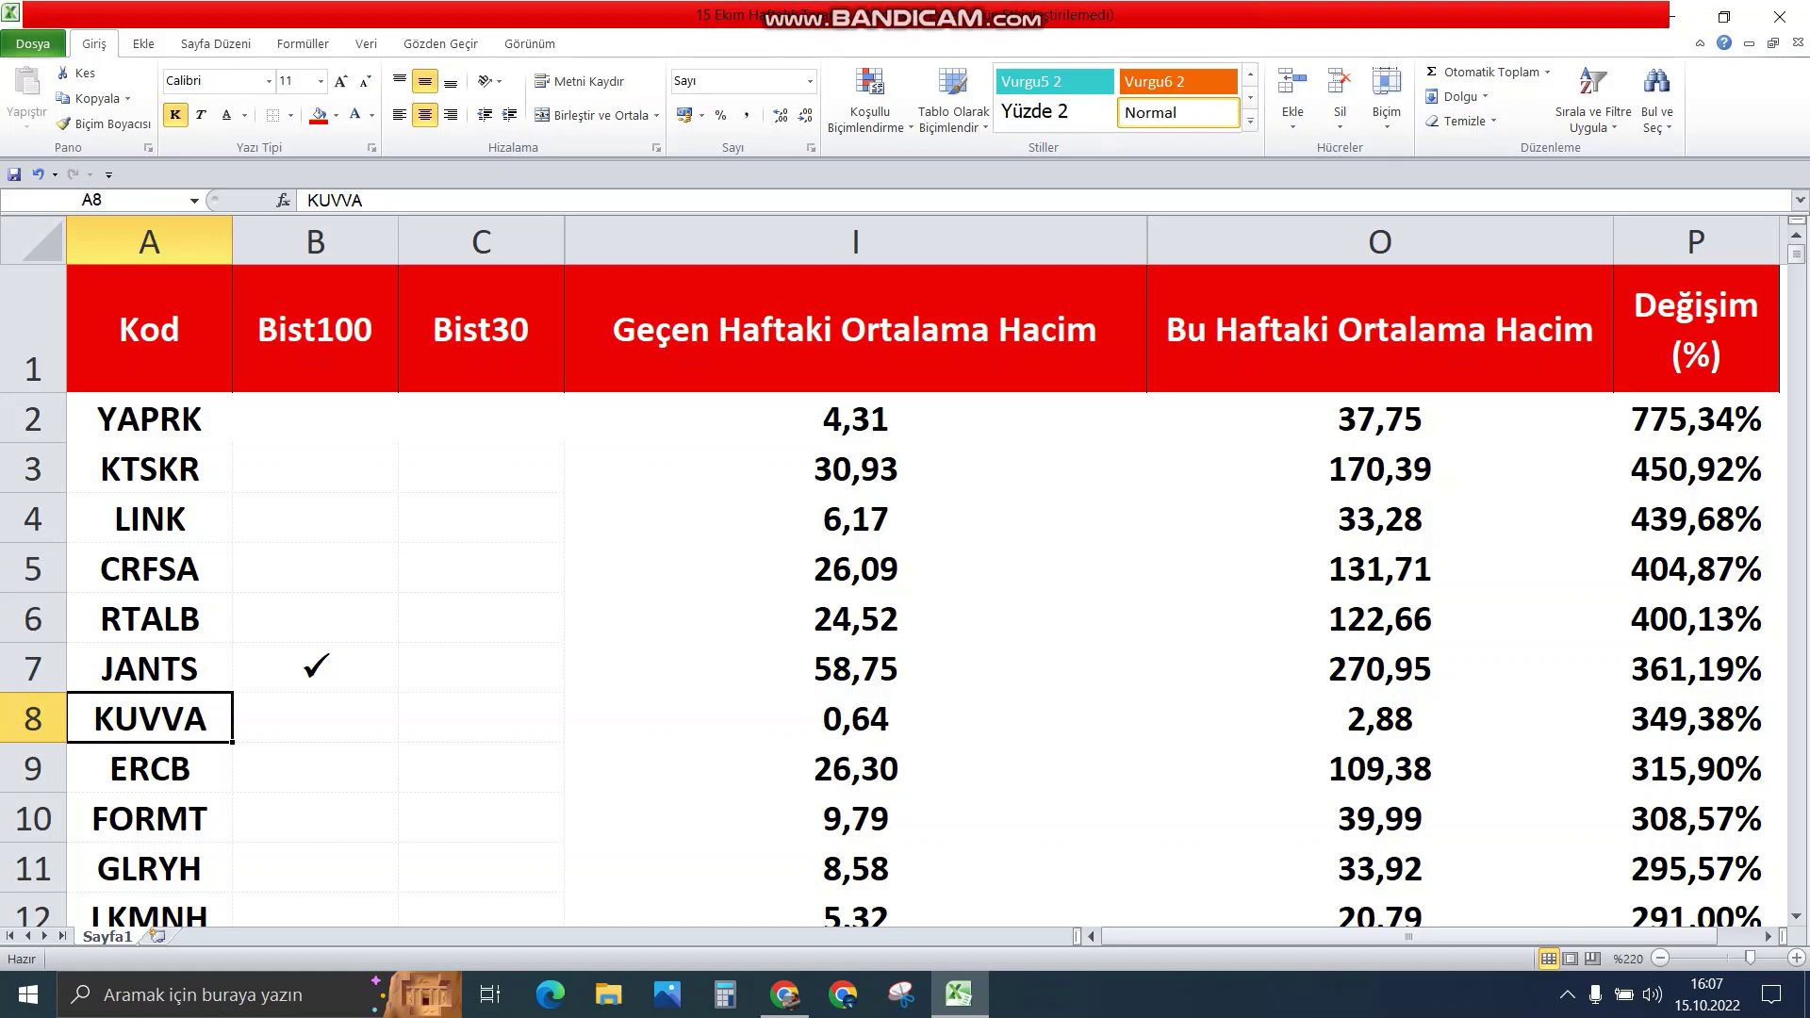
click(785, 994)
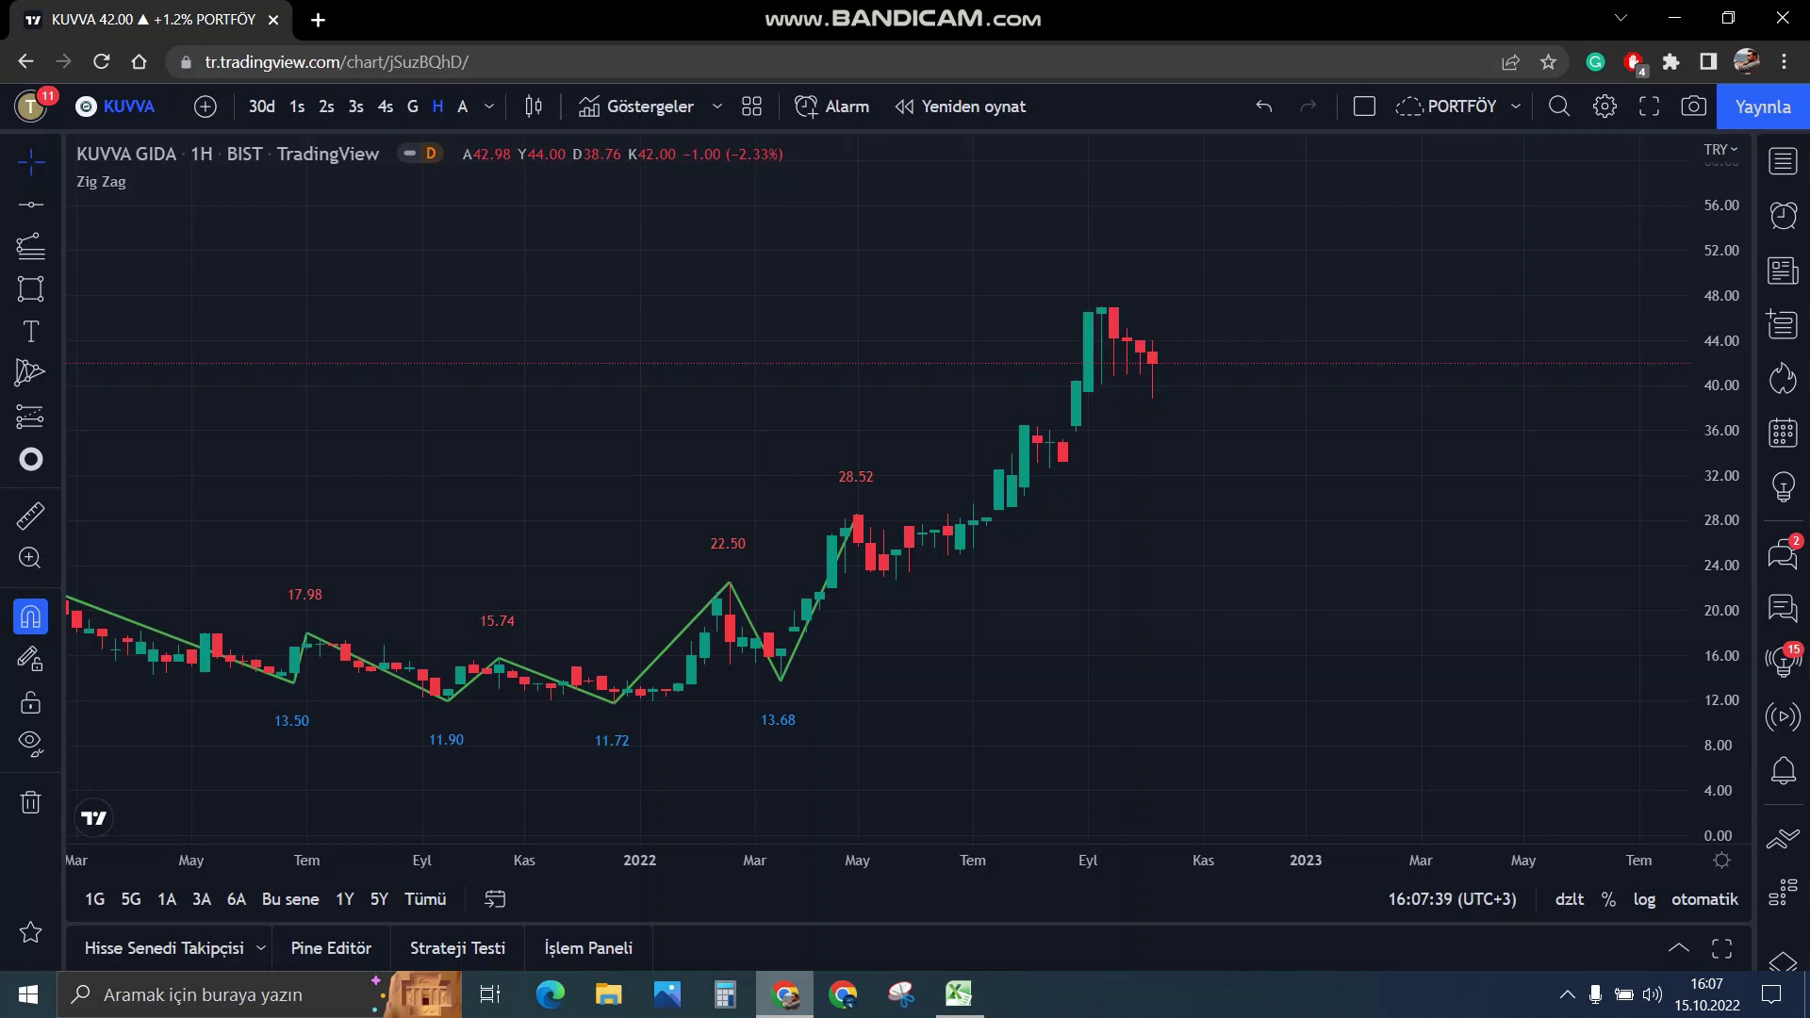
View the KUVVA chart on the daily interval and return it to the weekly interval.
scroll(1381, 738, up, 1)
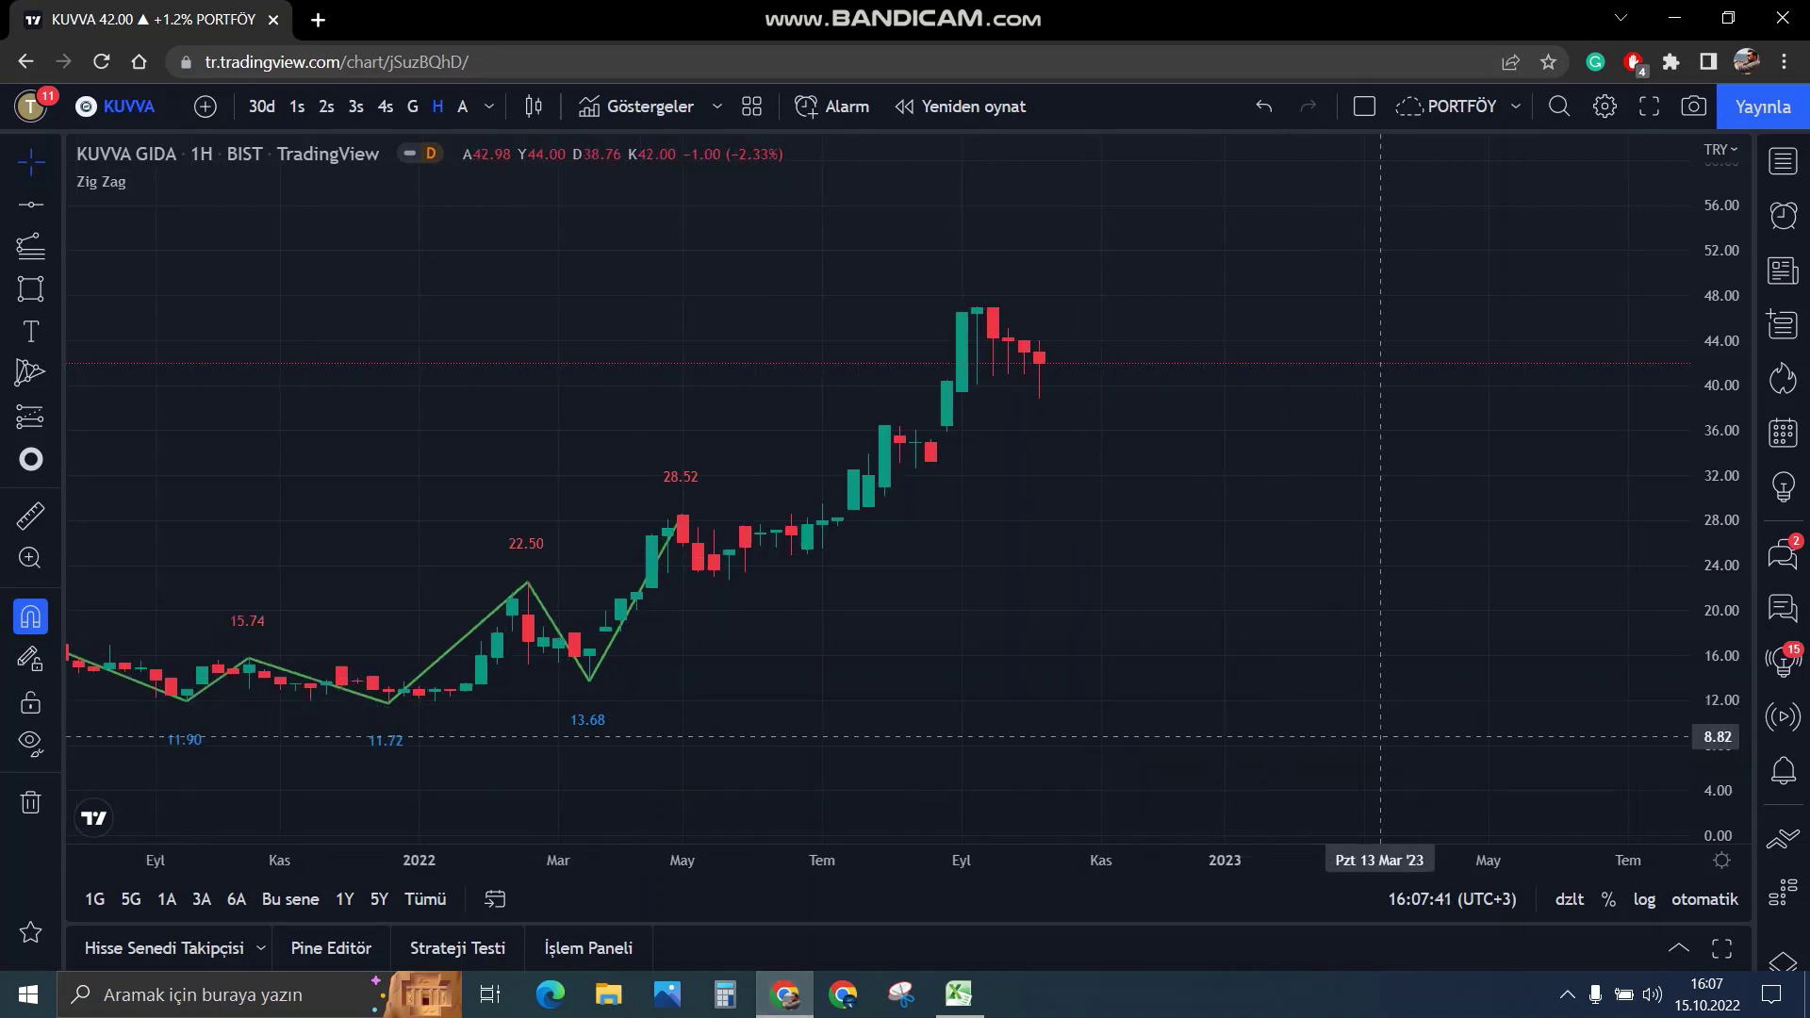
click(412, 106)
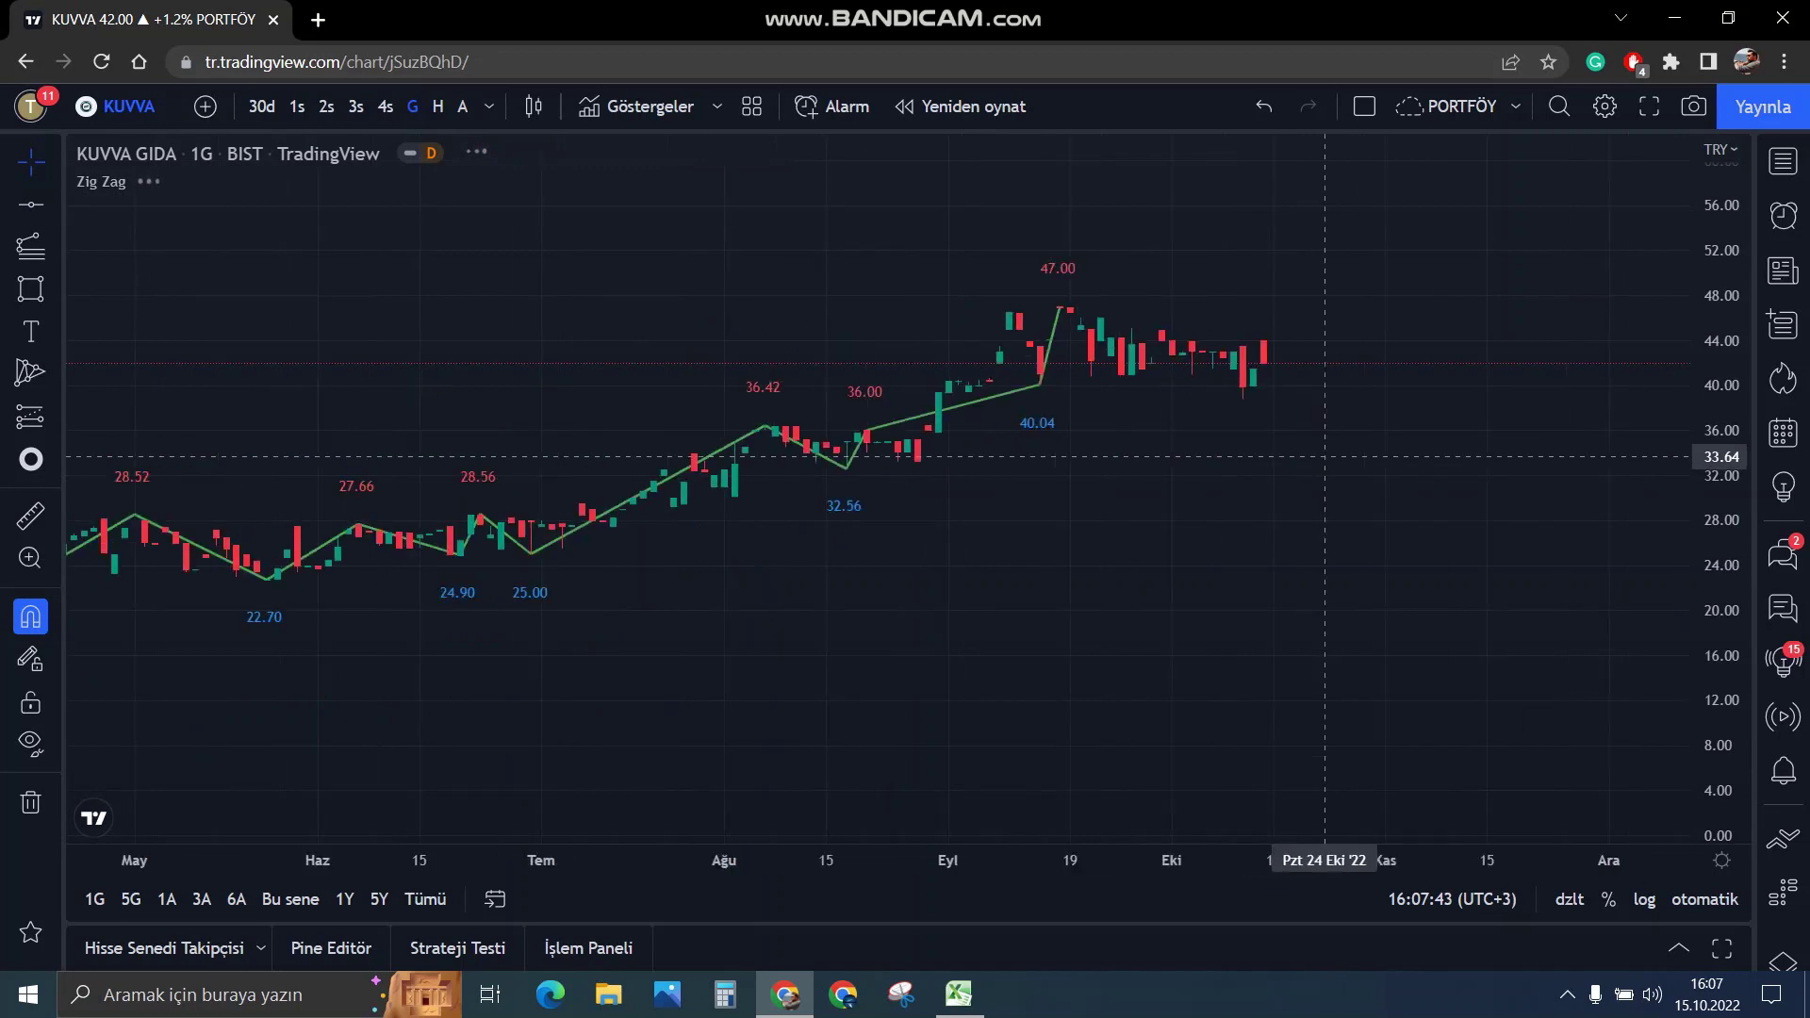
click(438, 105)
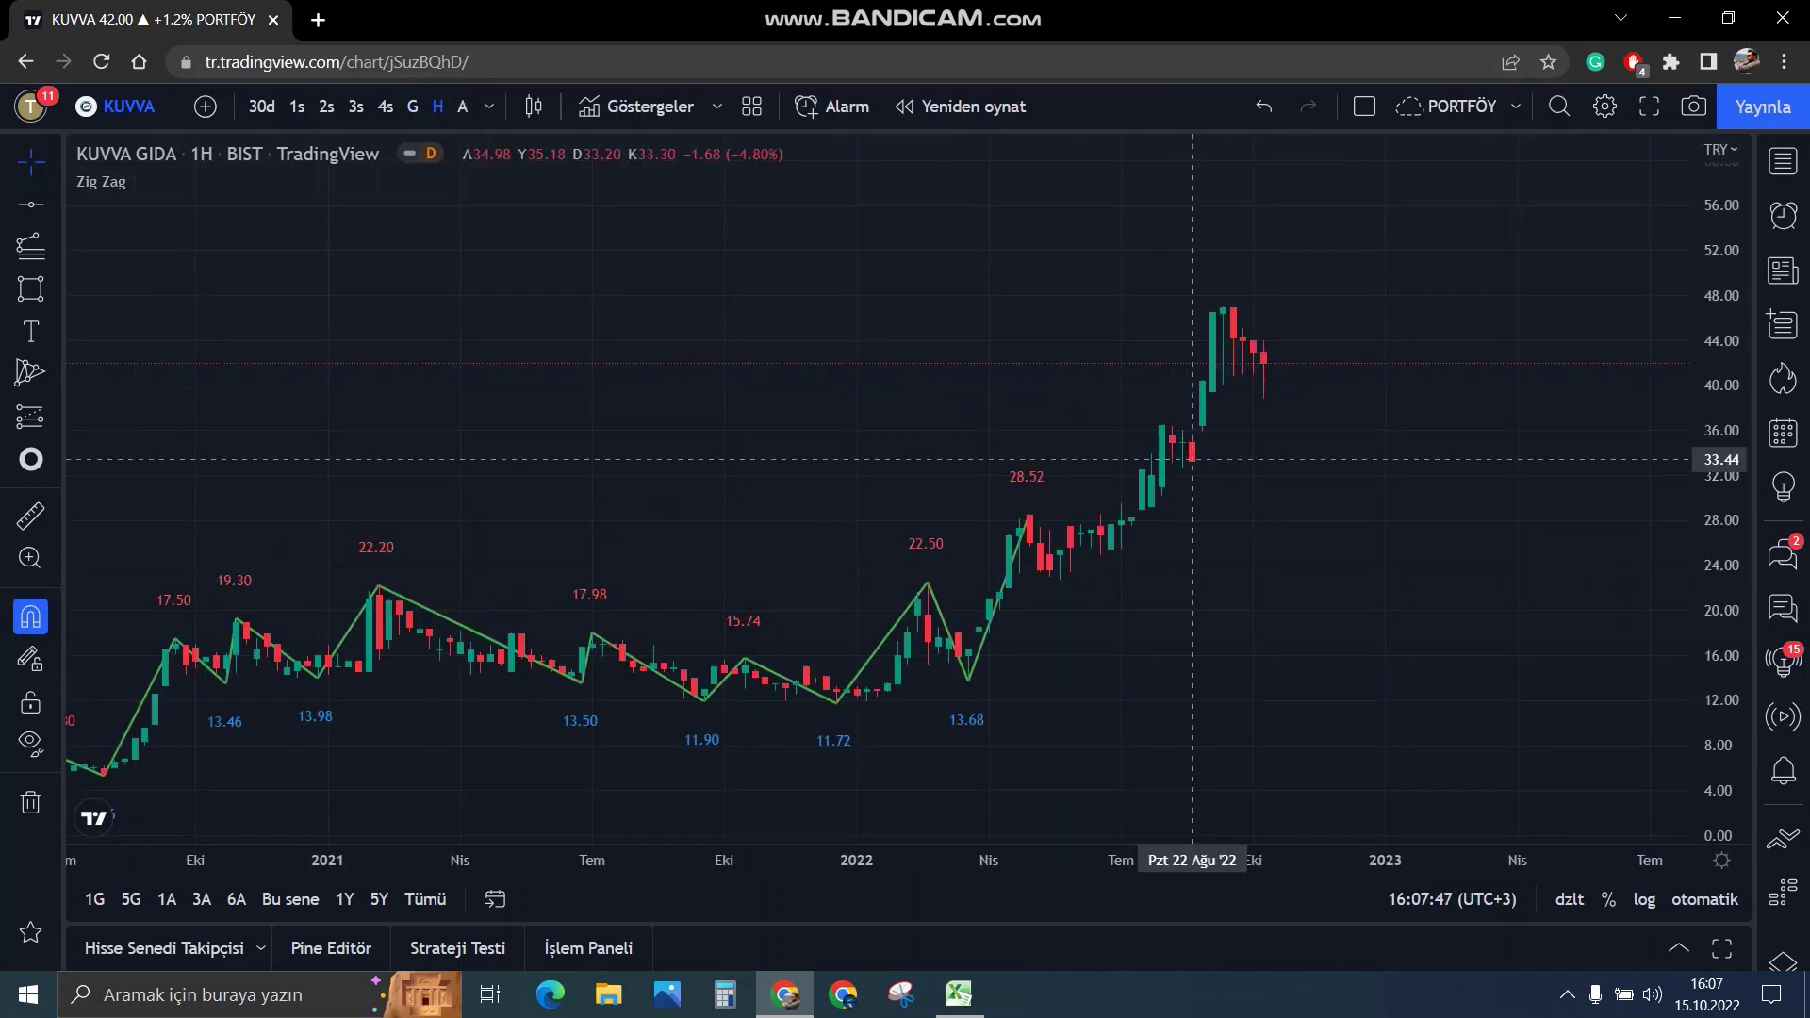
Add a horizontal line at the 47.00 September 2022 peak on the weekly KUVVA chart.
scroll(1226, 528, up, 2)
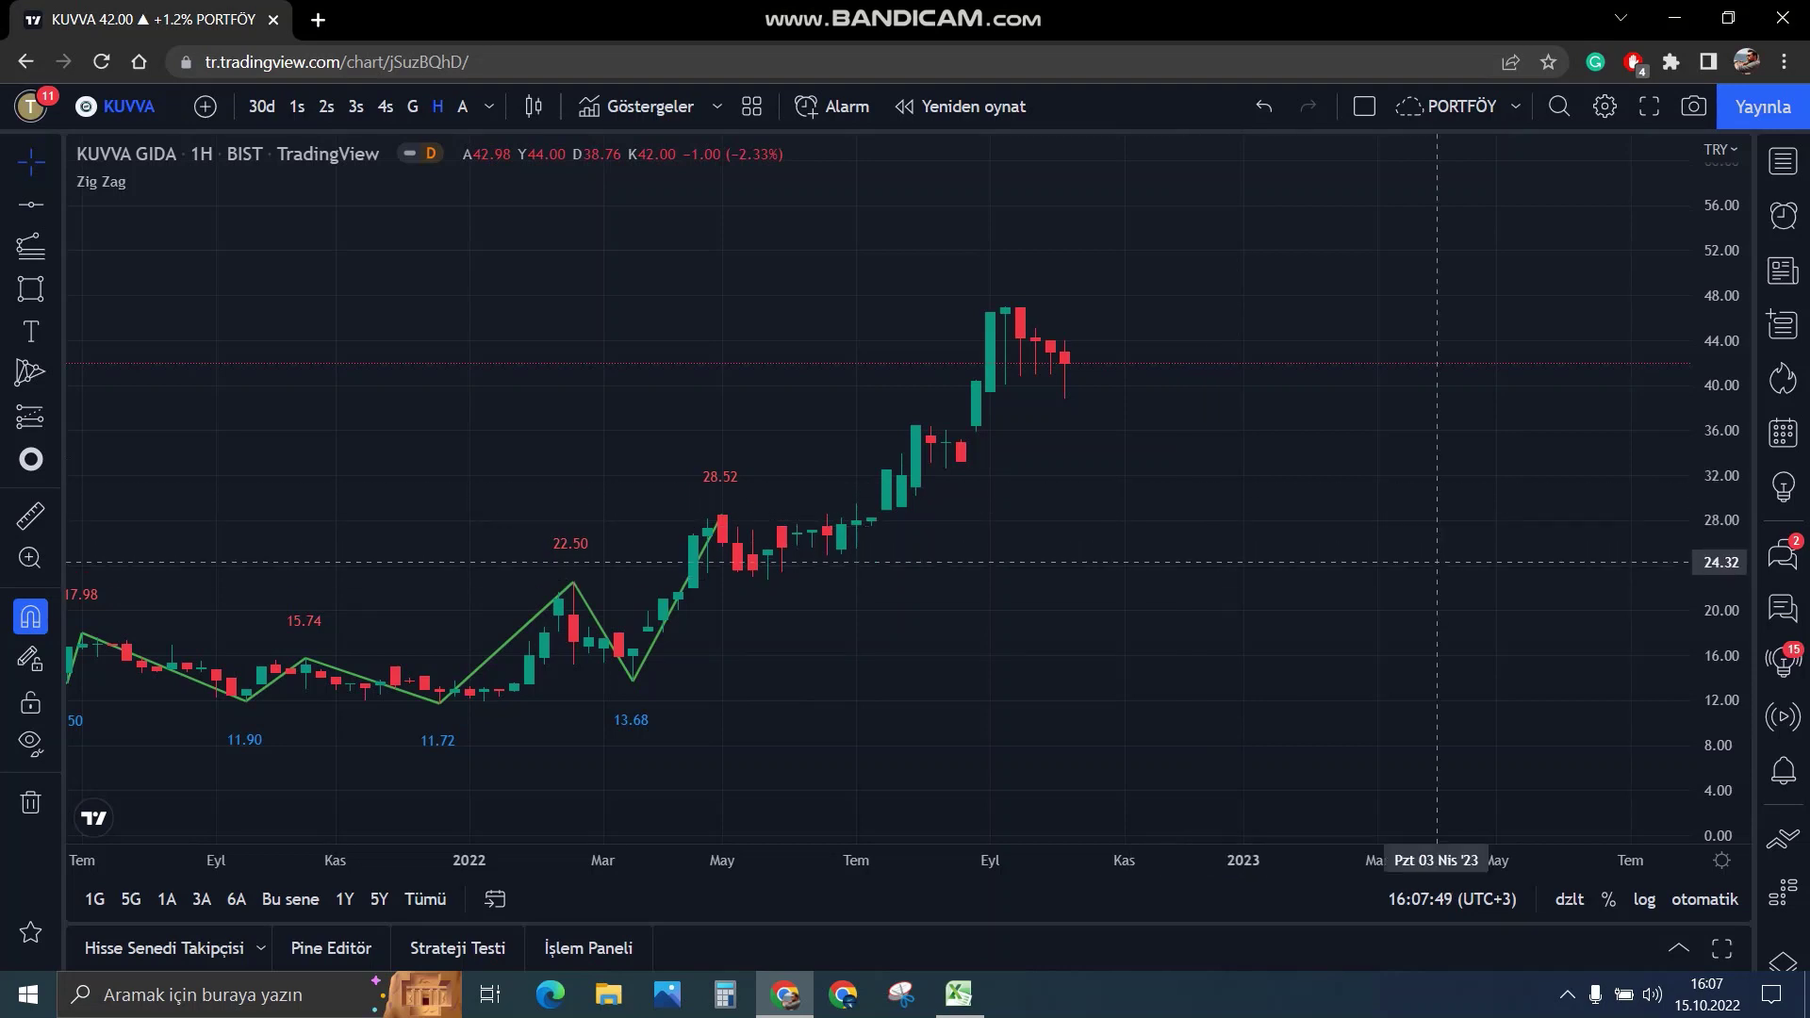
scroll(1527, 473, up, 1)
drag(1526, 472, 1293, 594)
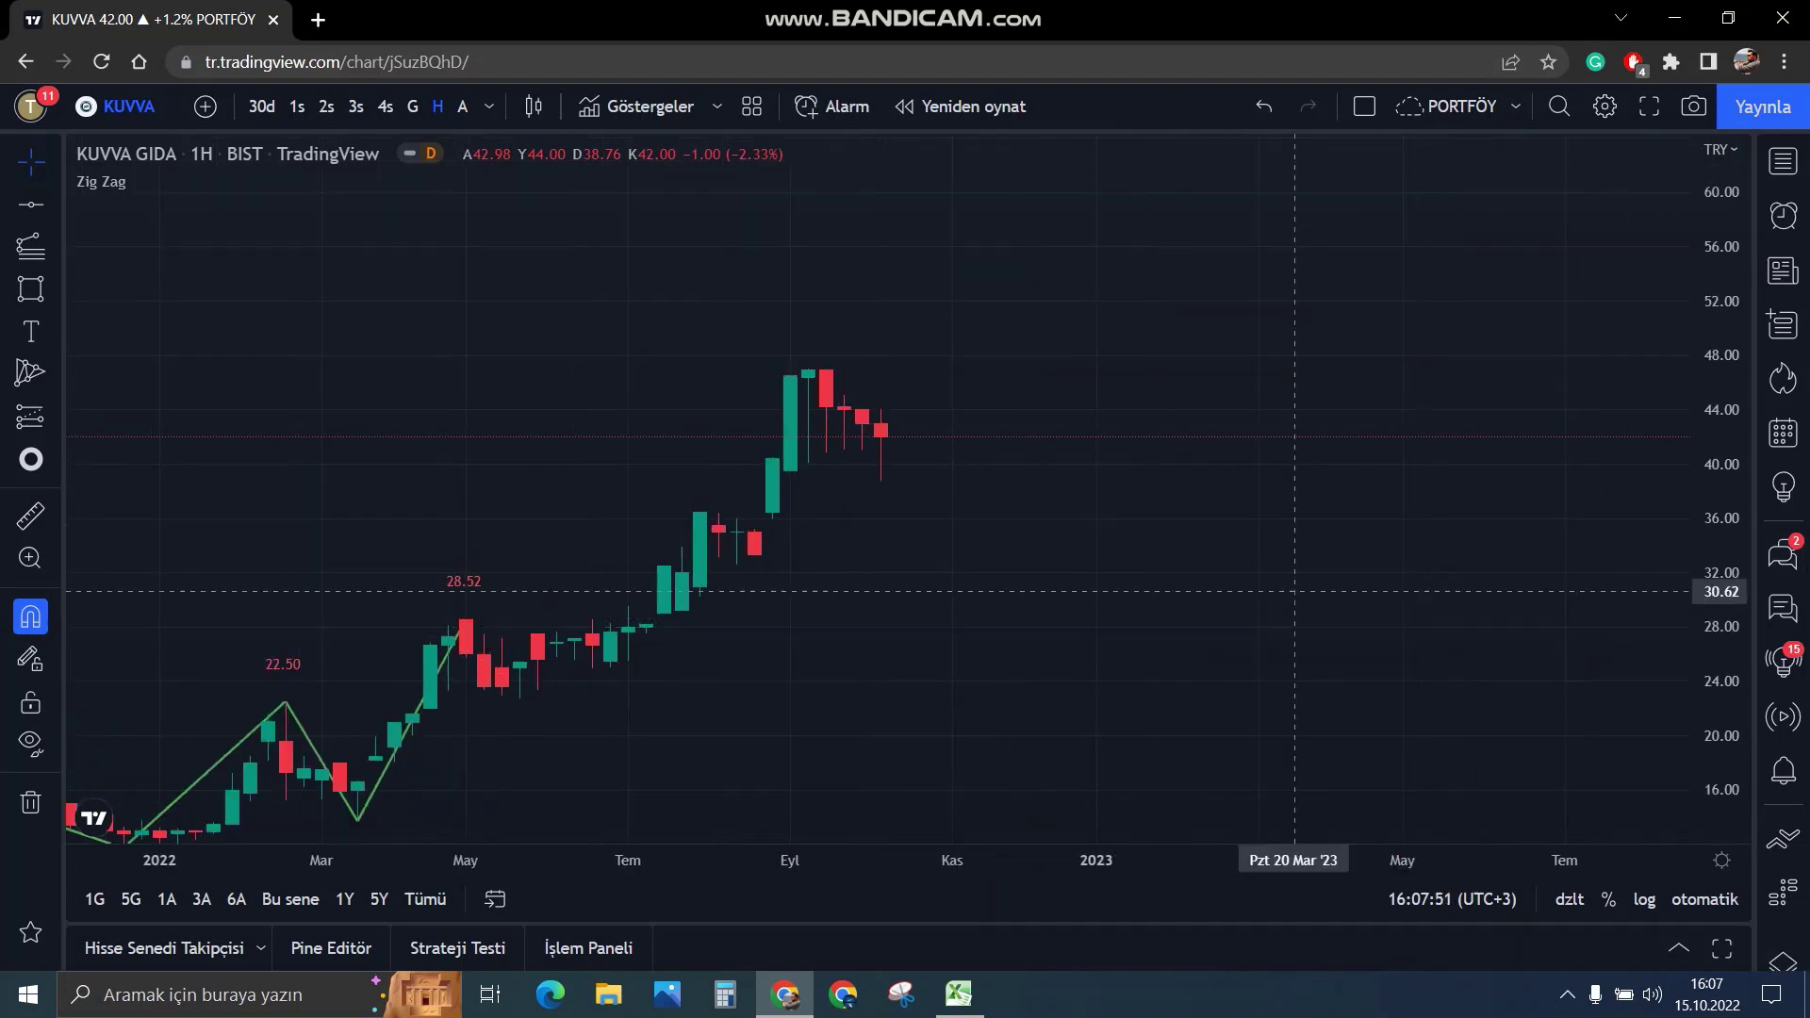
click(31, 204)
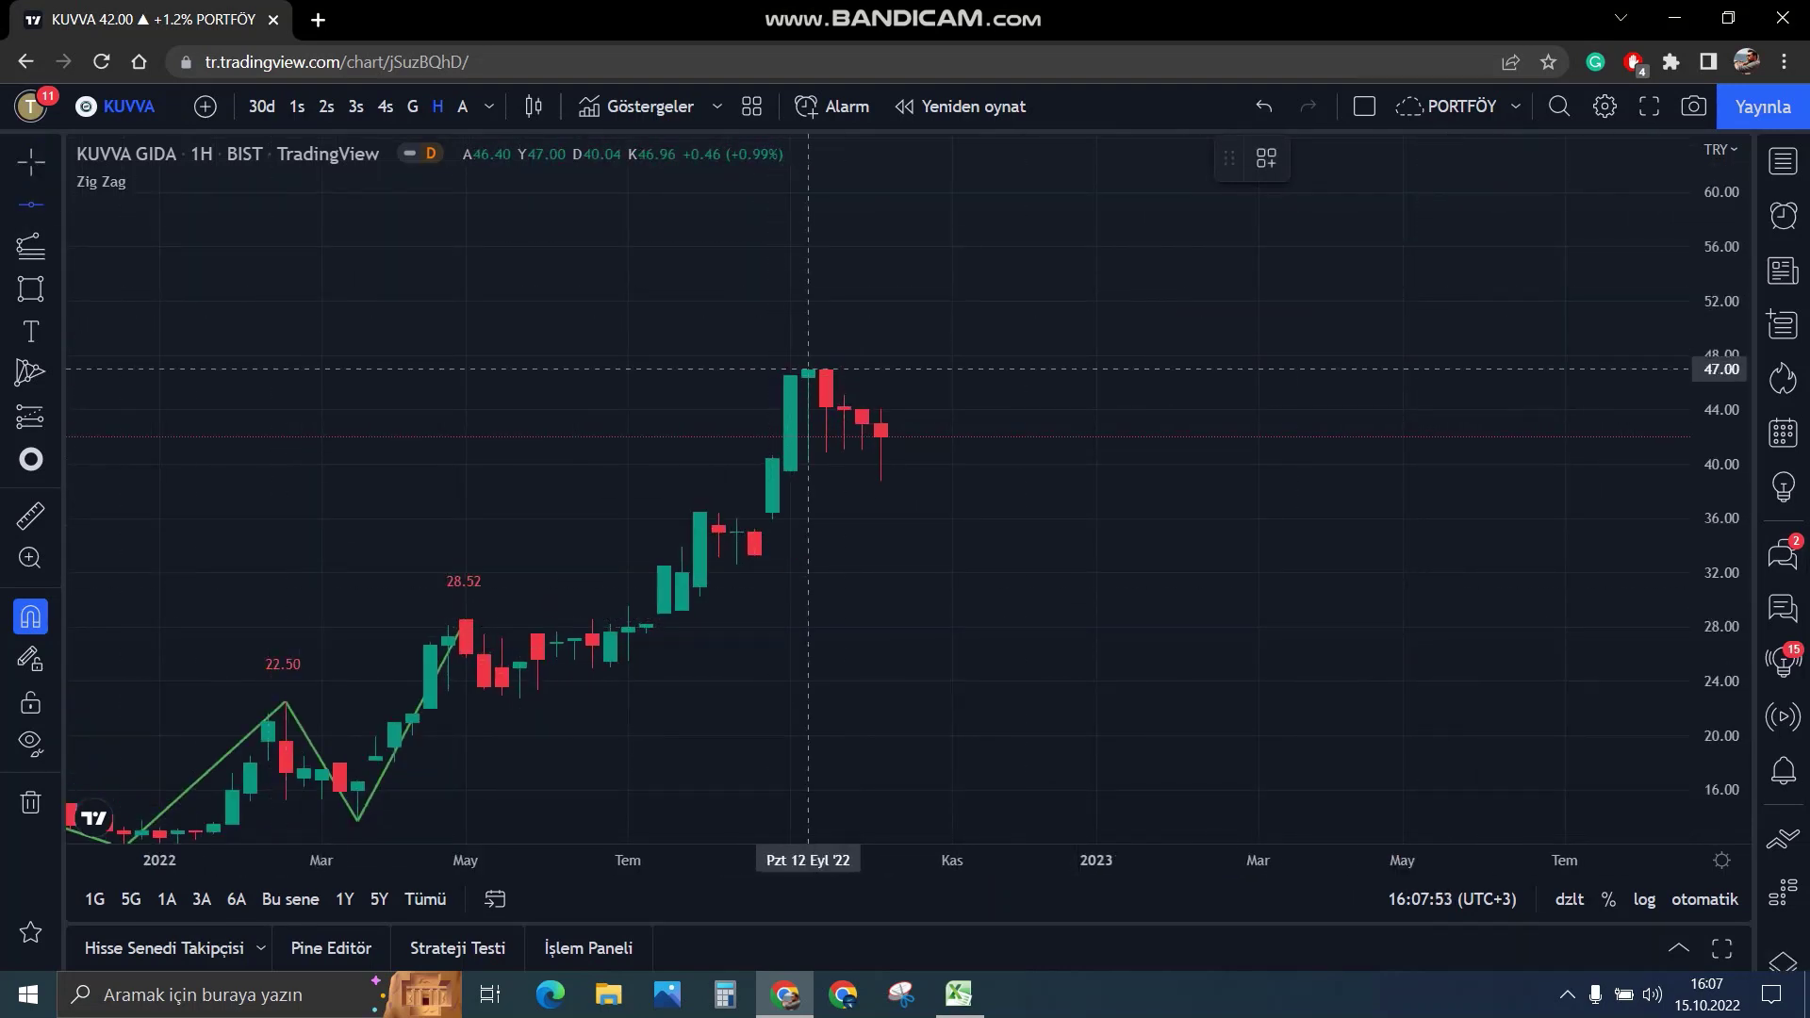
click(849, 368)
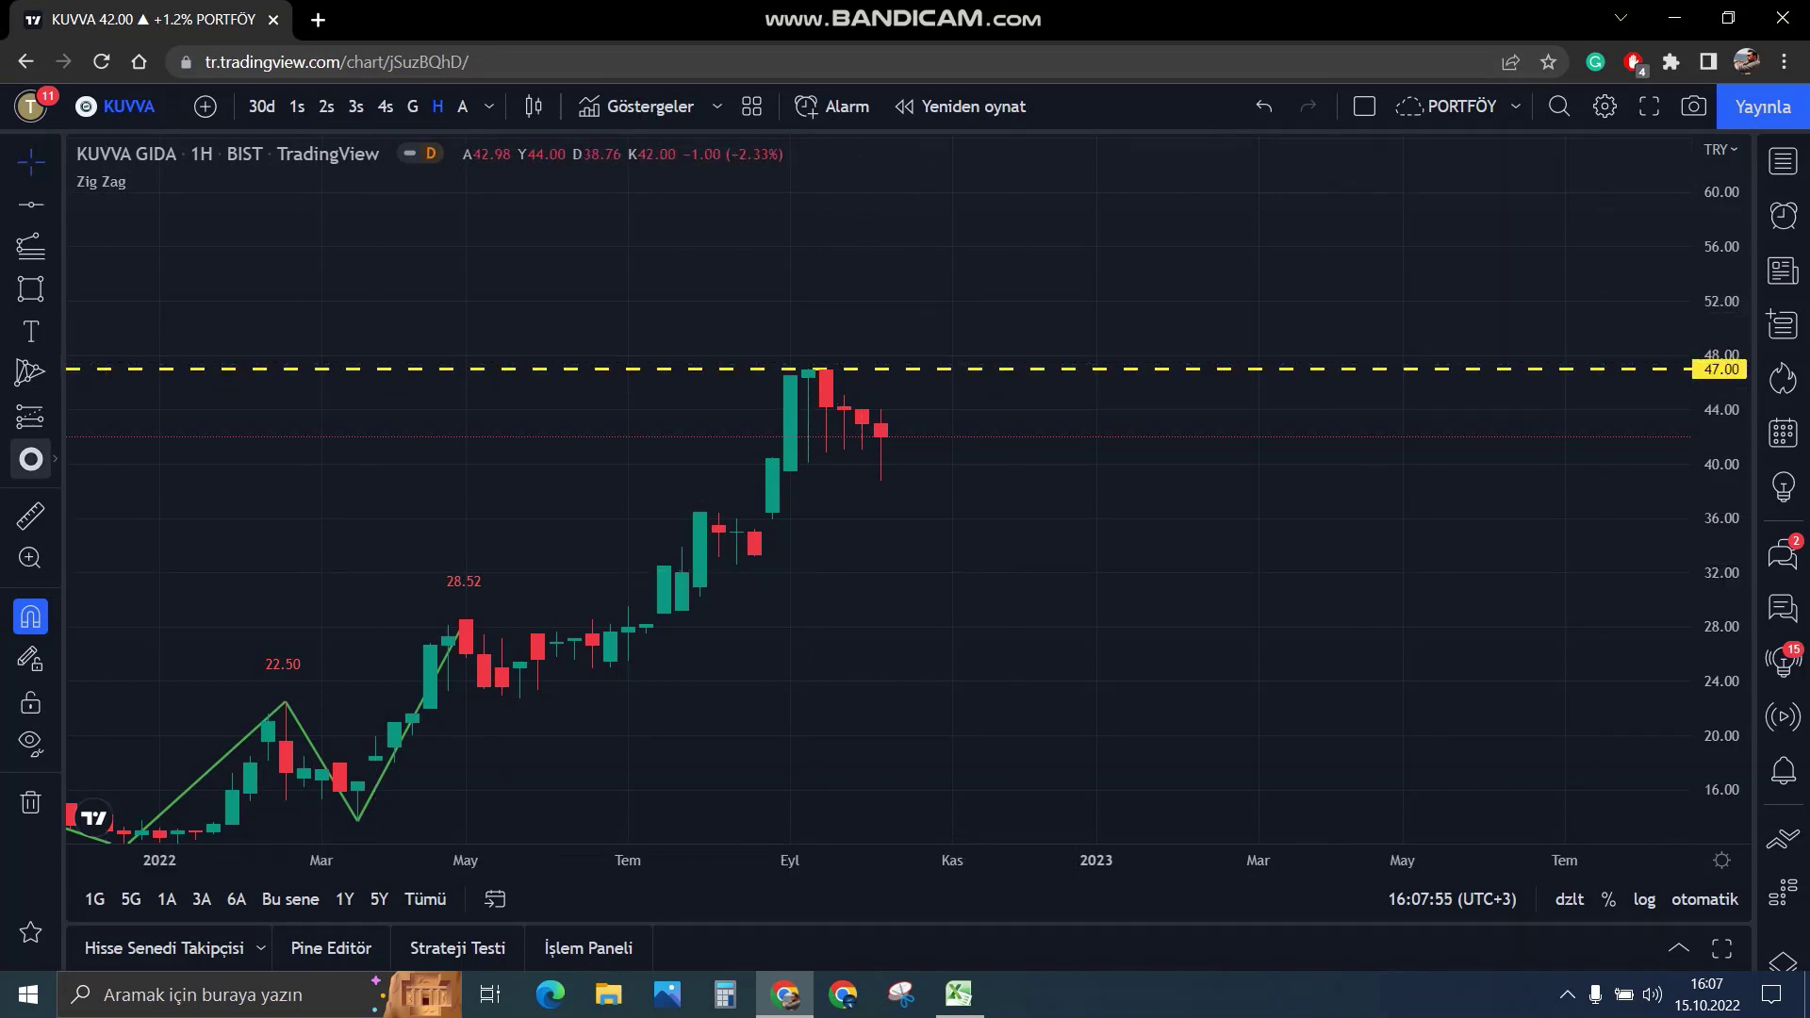
Measure the rise from the latest KUVVA close up to the 47.00 line.
click(31, 515)
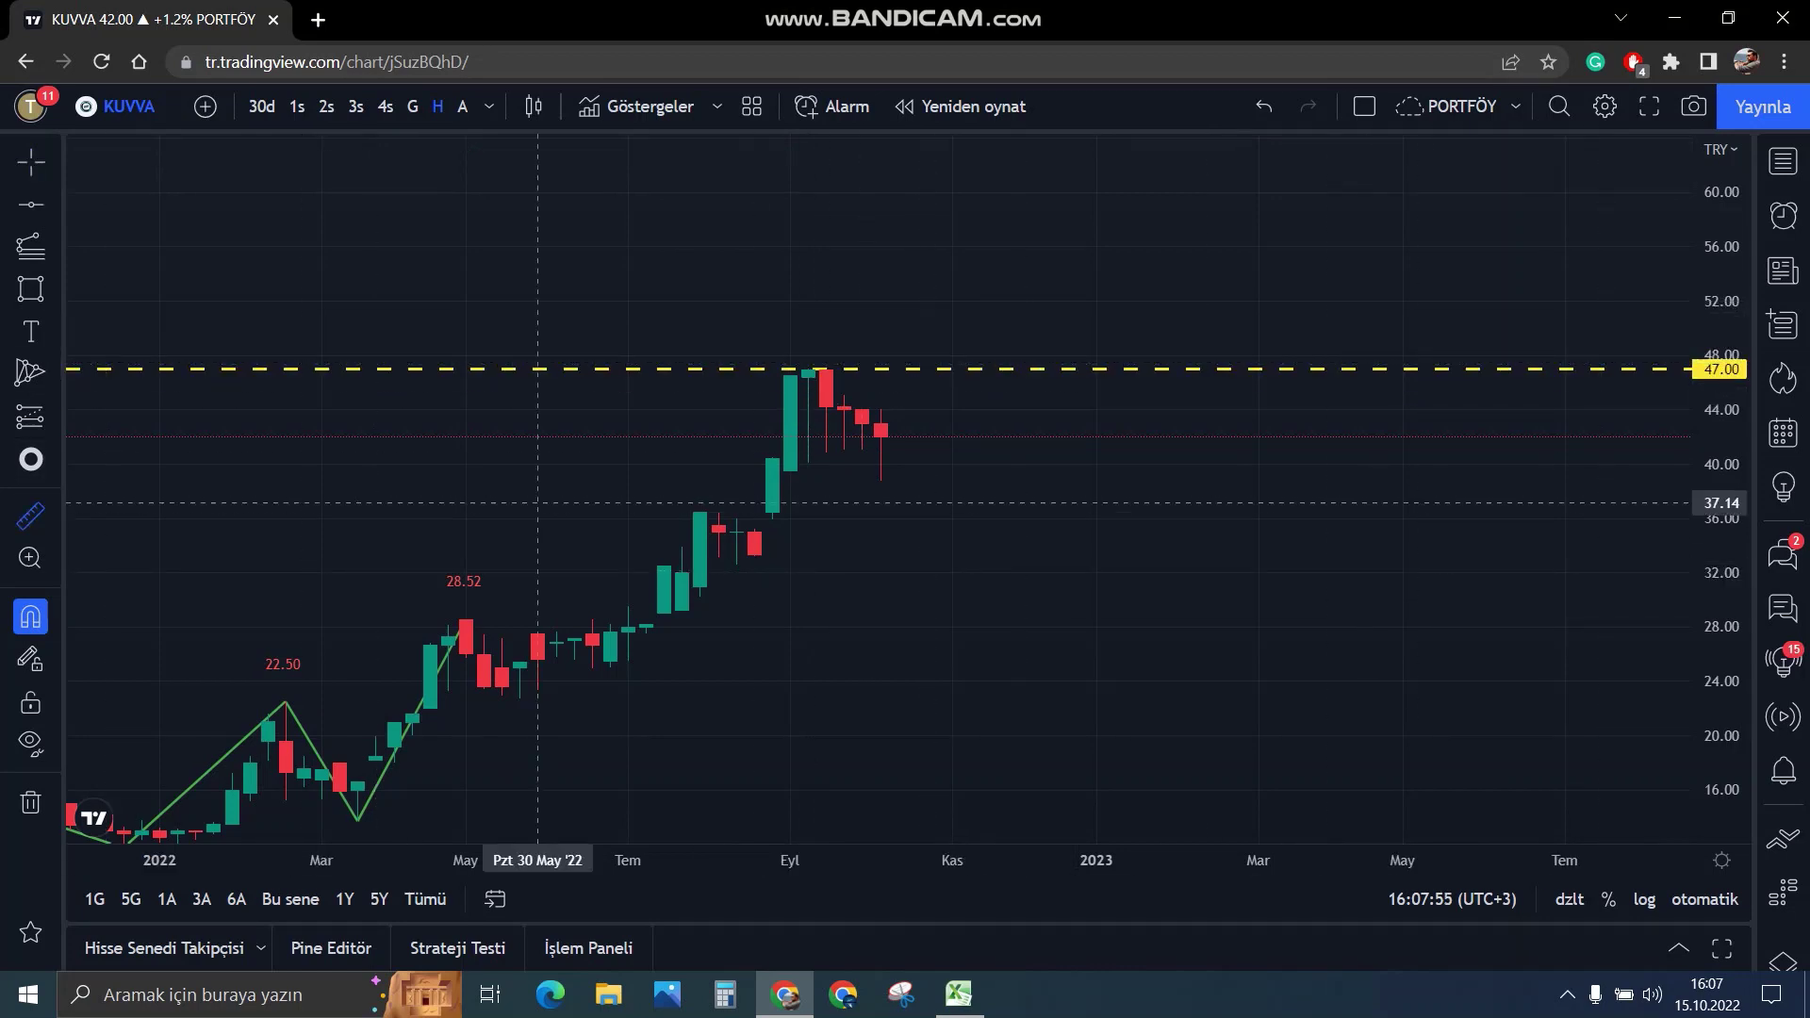
click(881, 436)
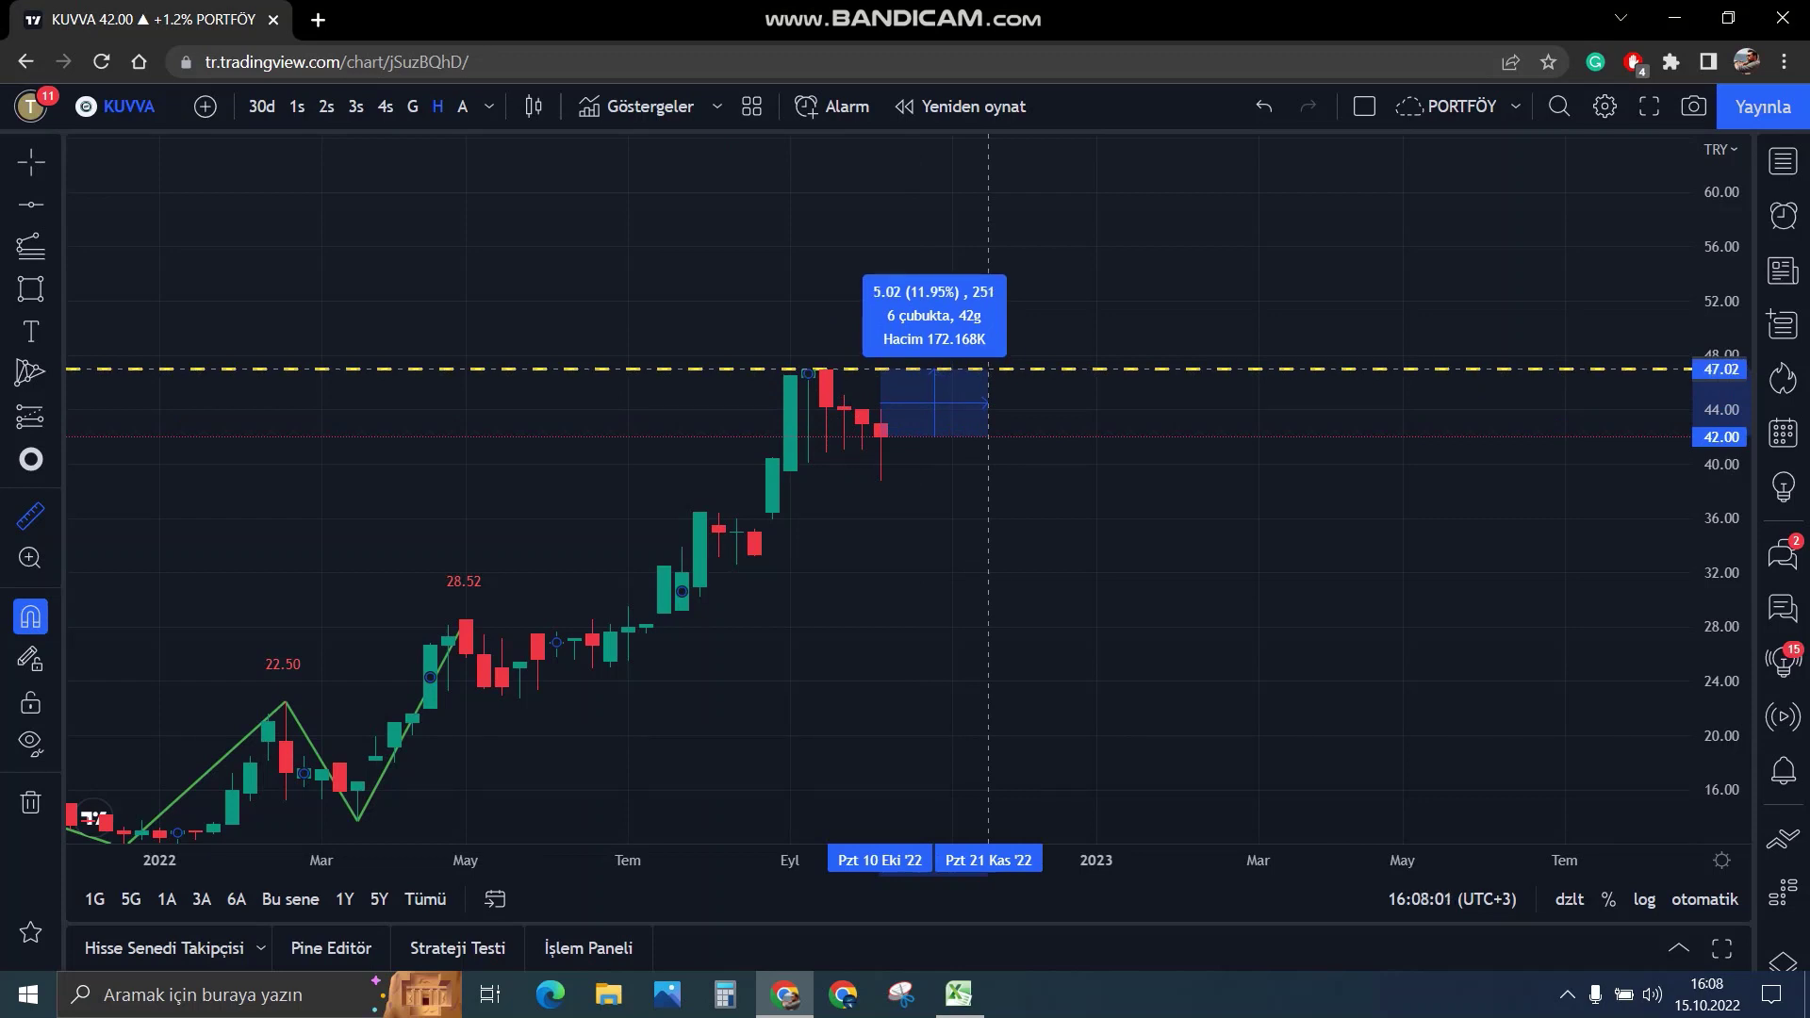
click(989, 369)
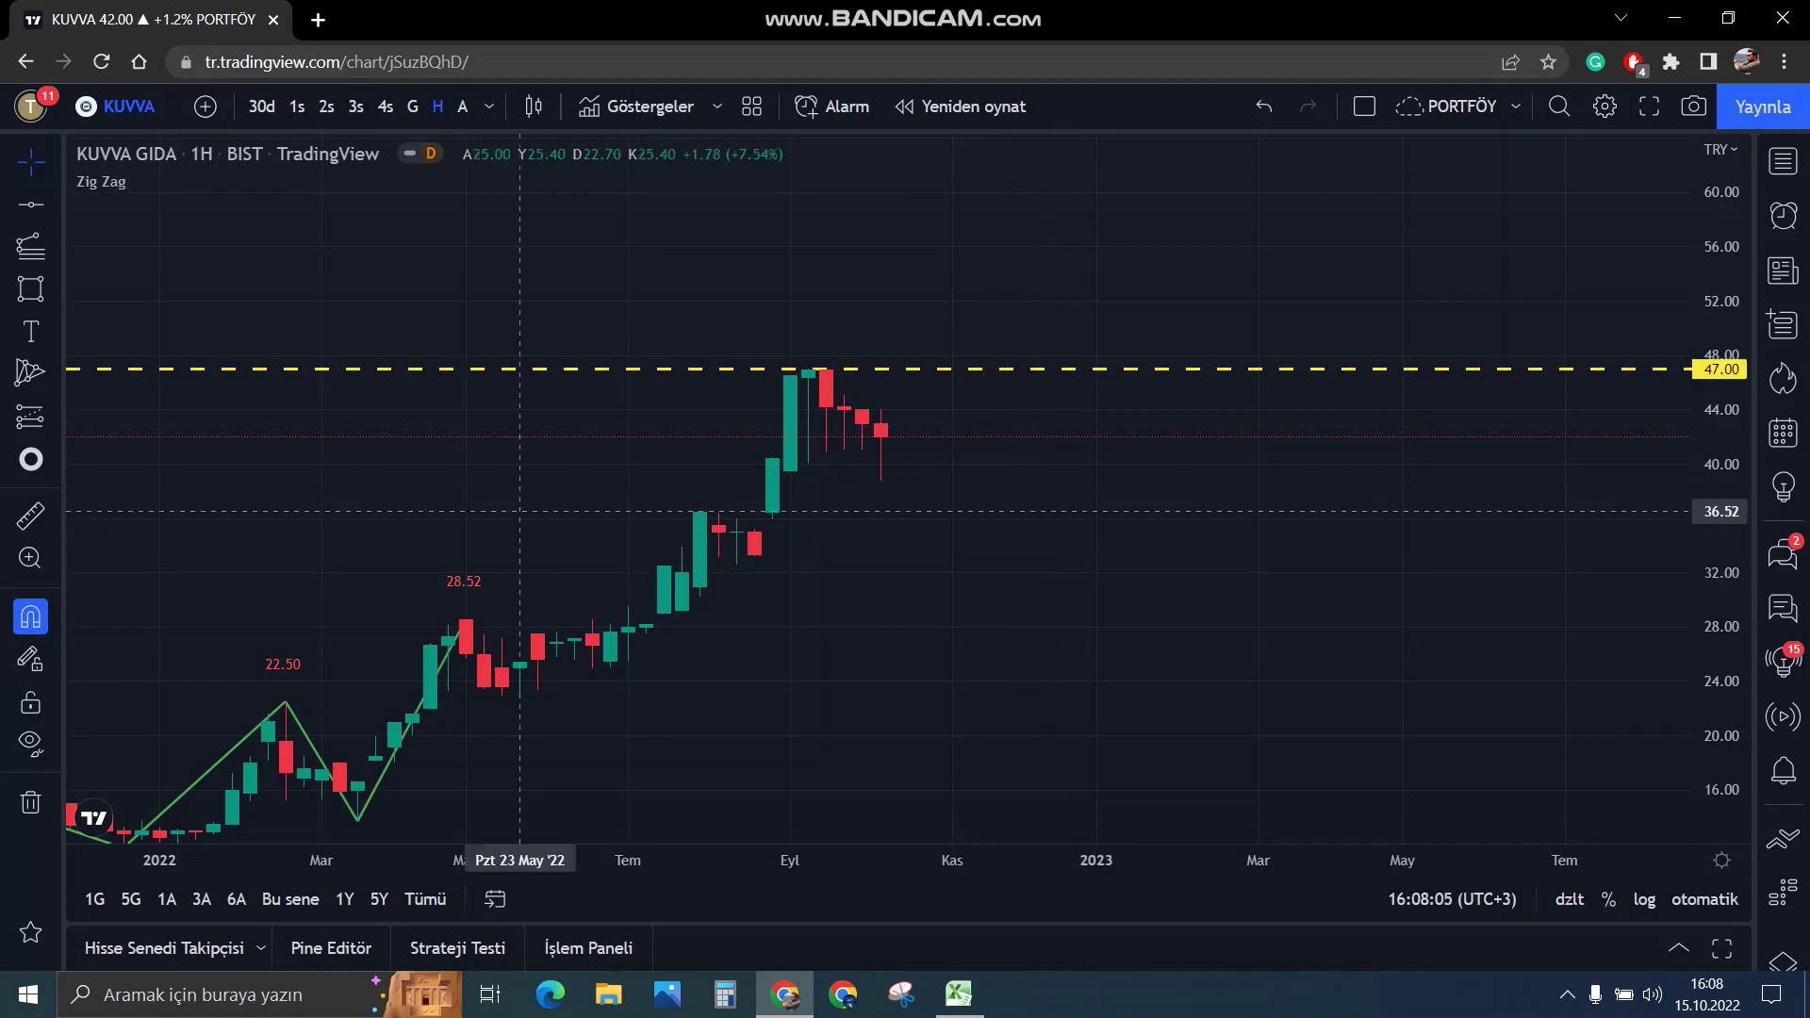
Add a horizontal line at the 36.42 candle high on the KUVVA chart and measure the drop to it from the latest close.
click(31, 205)
click(702, 512)
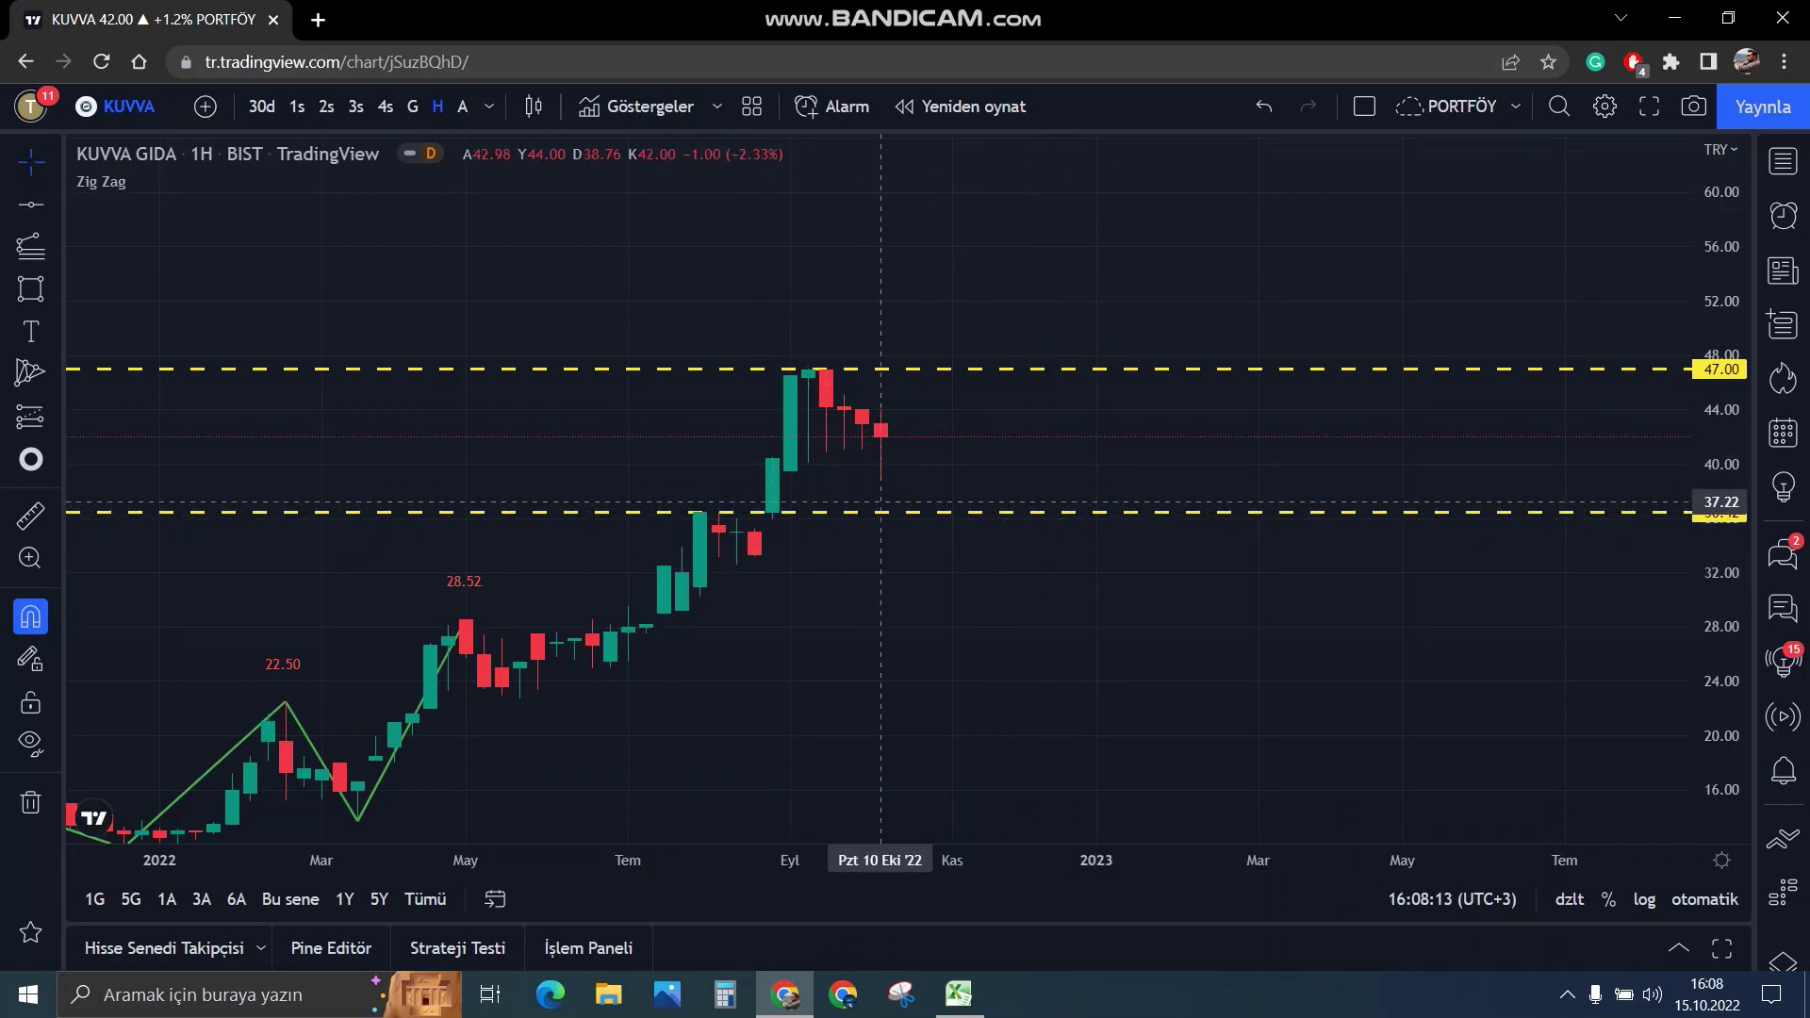
click(31, 516)
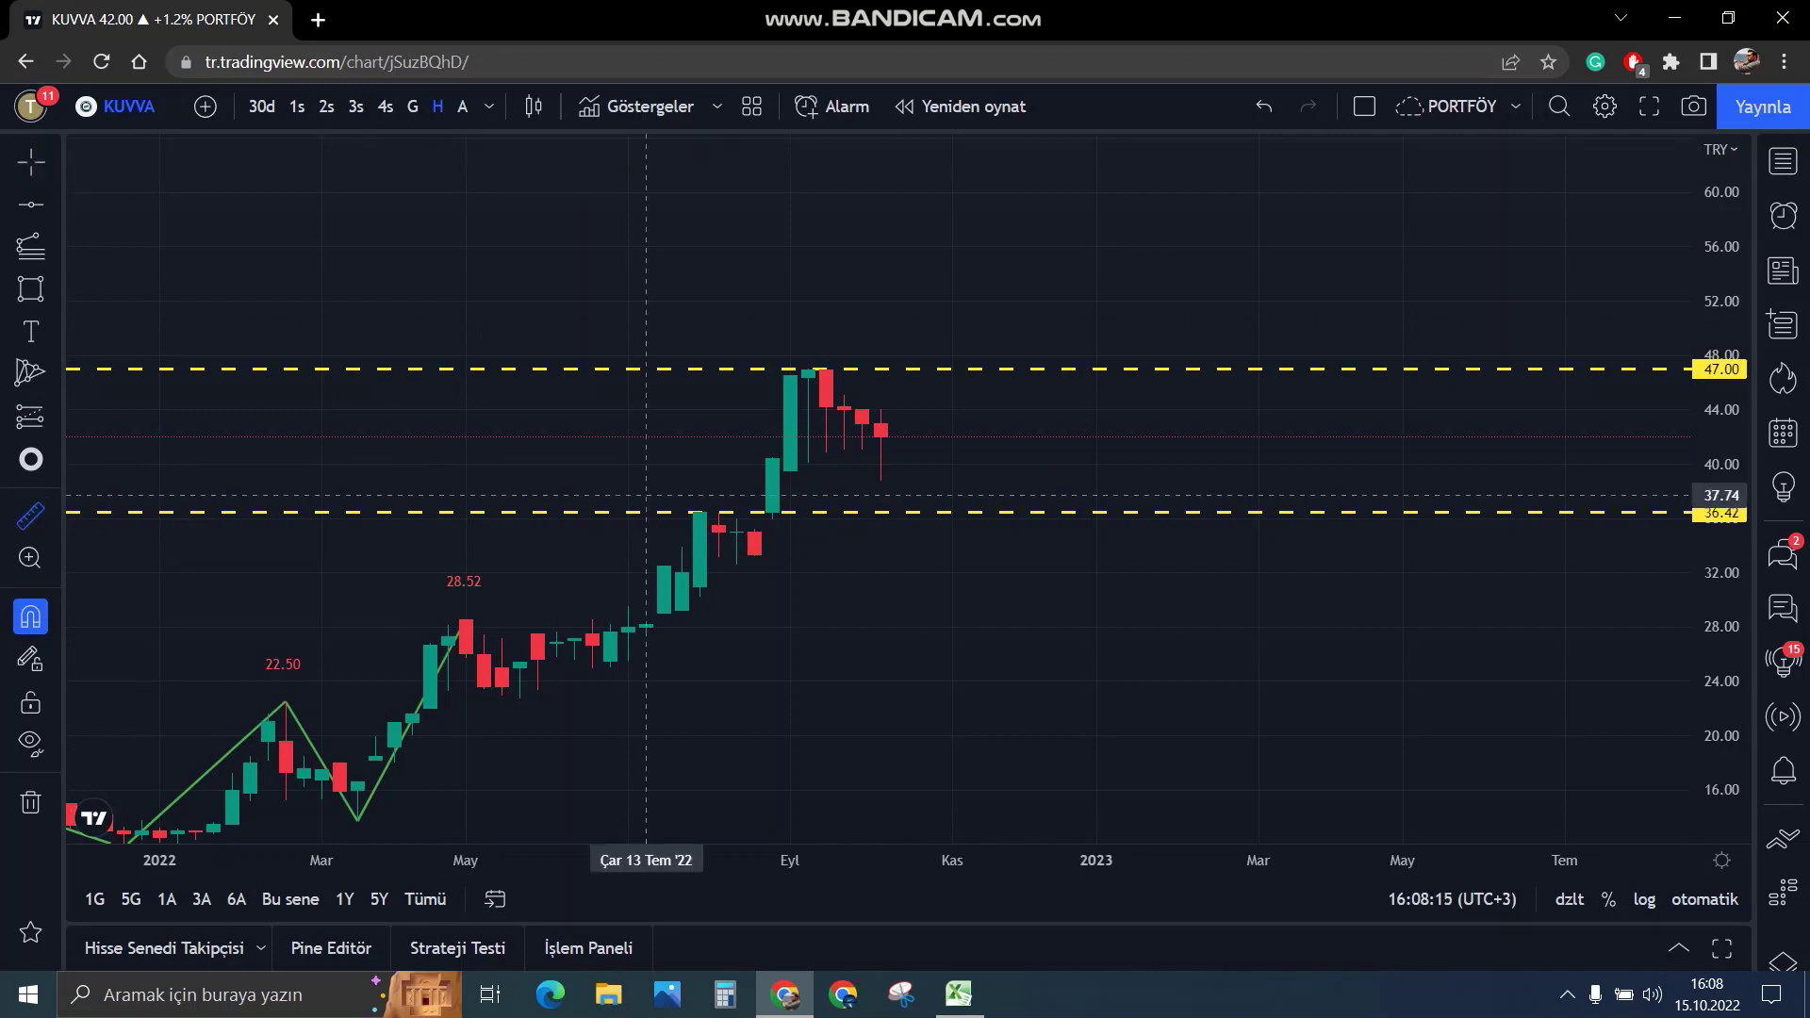
click(880, 436)
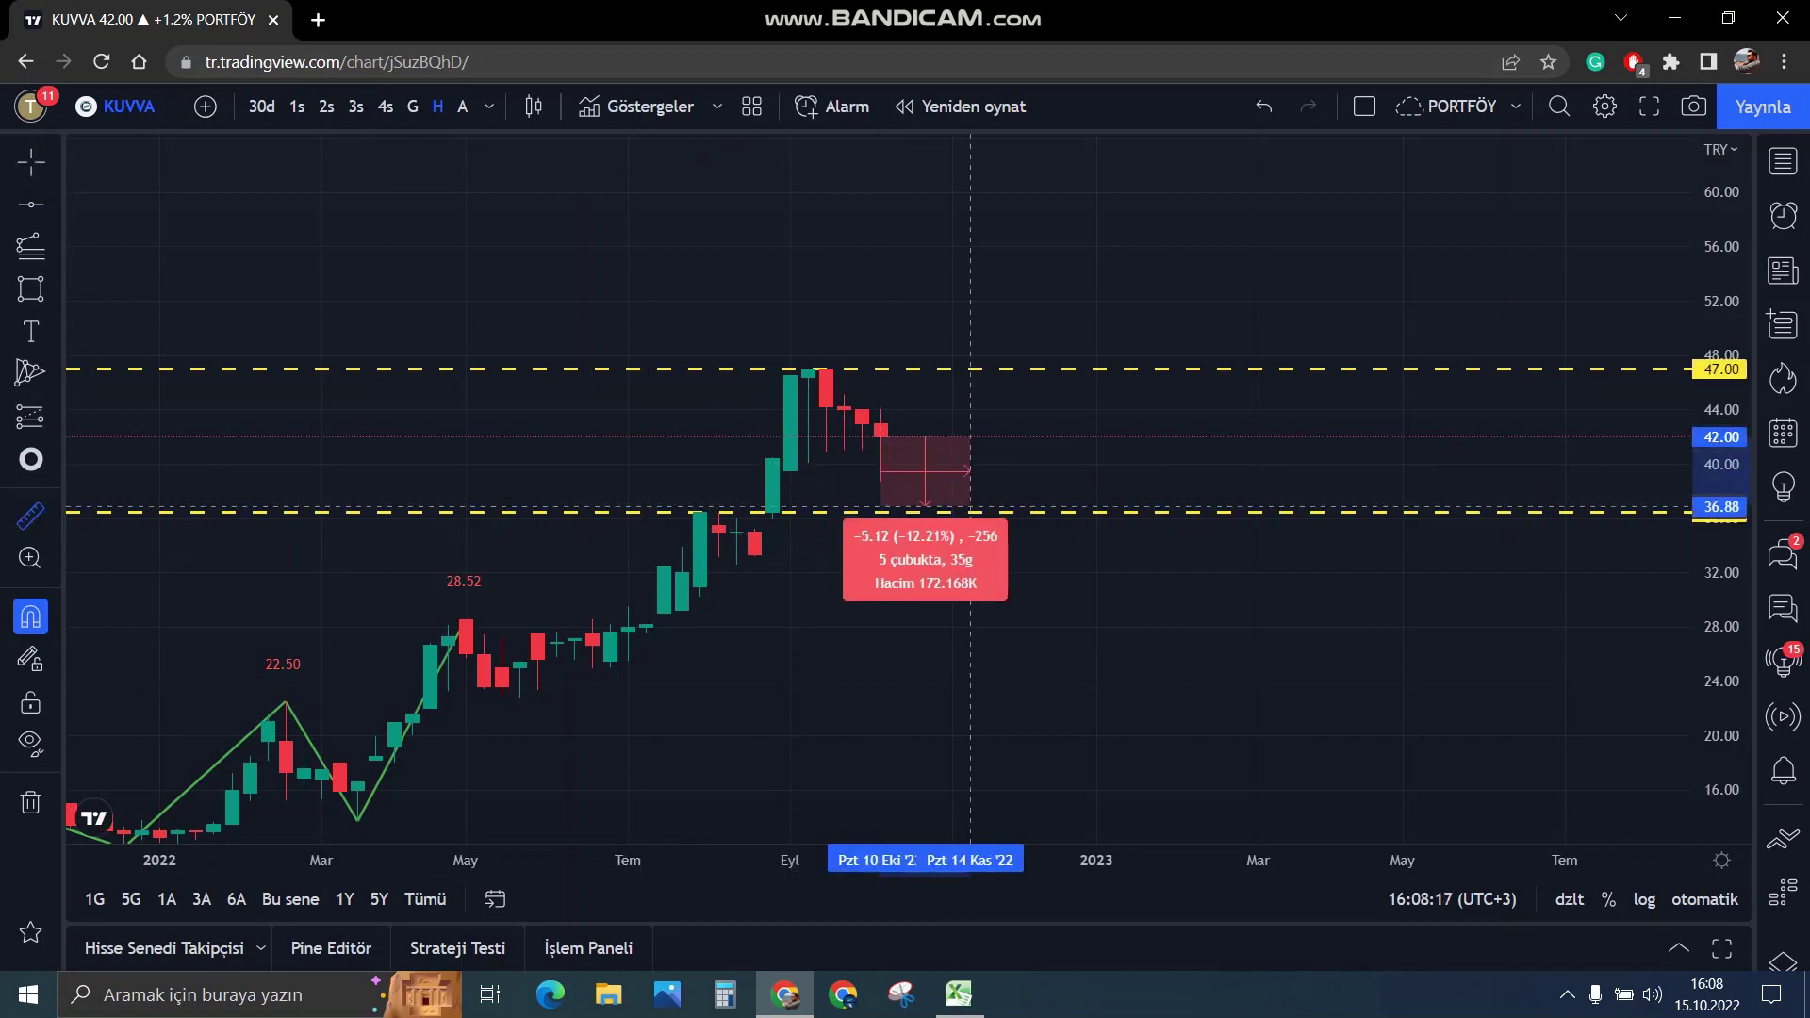
click(970, 511)
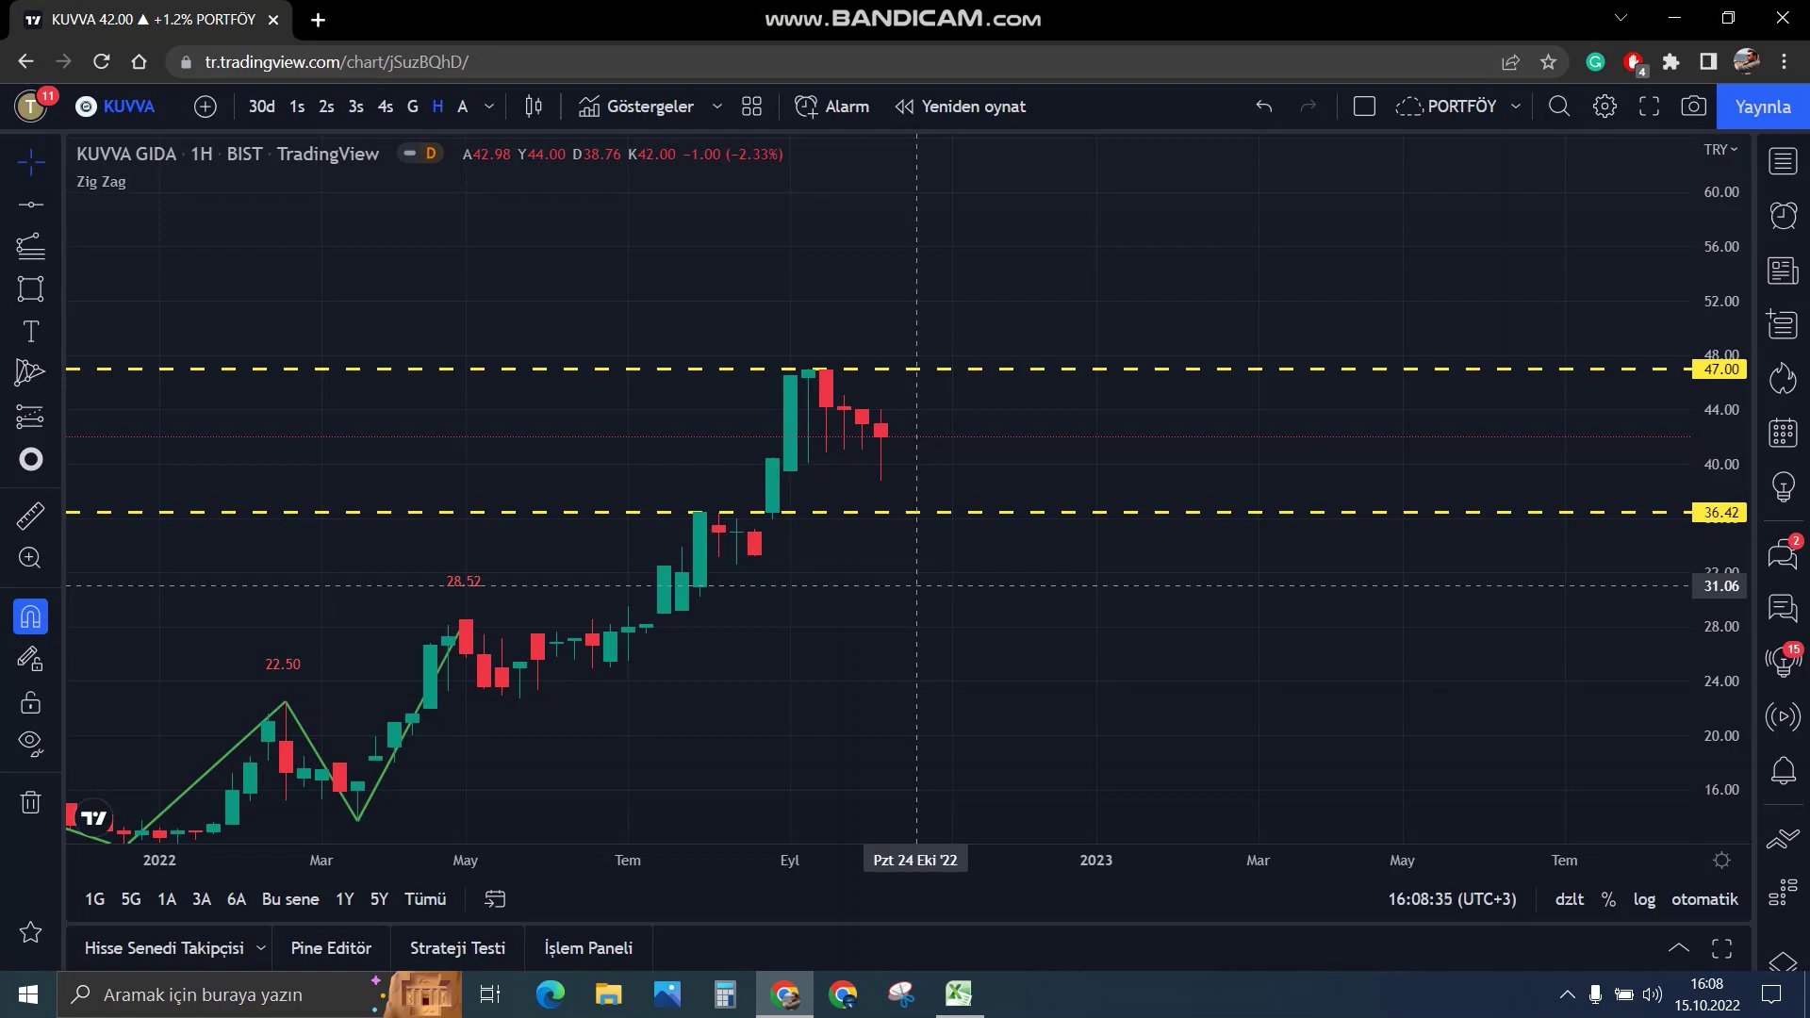
Select the ERCB code in the Excel volume table, switch back to TradingView and load the BIST ERCB chart.
click(959, 992)
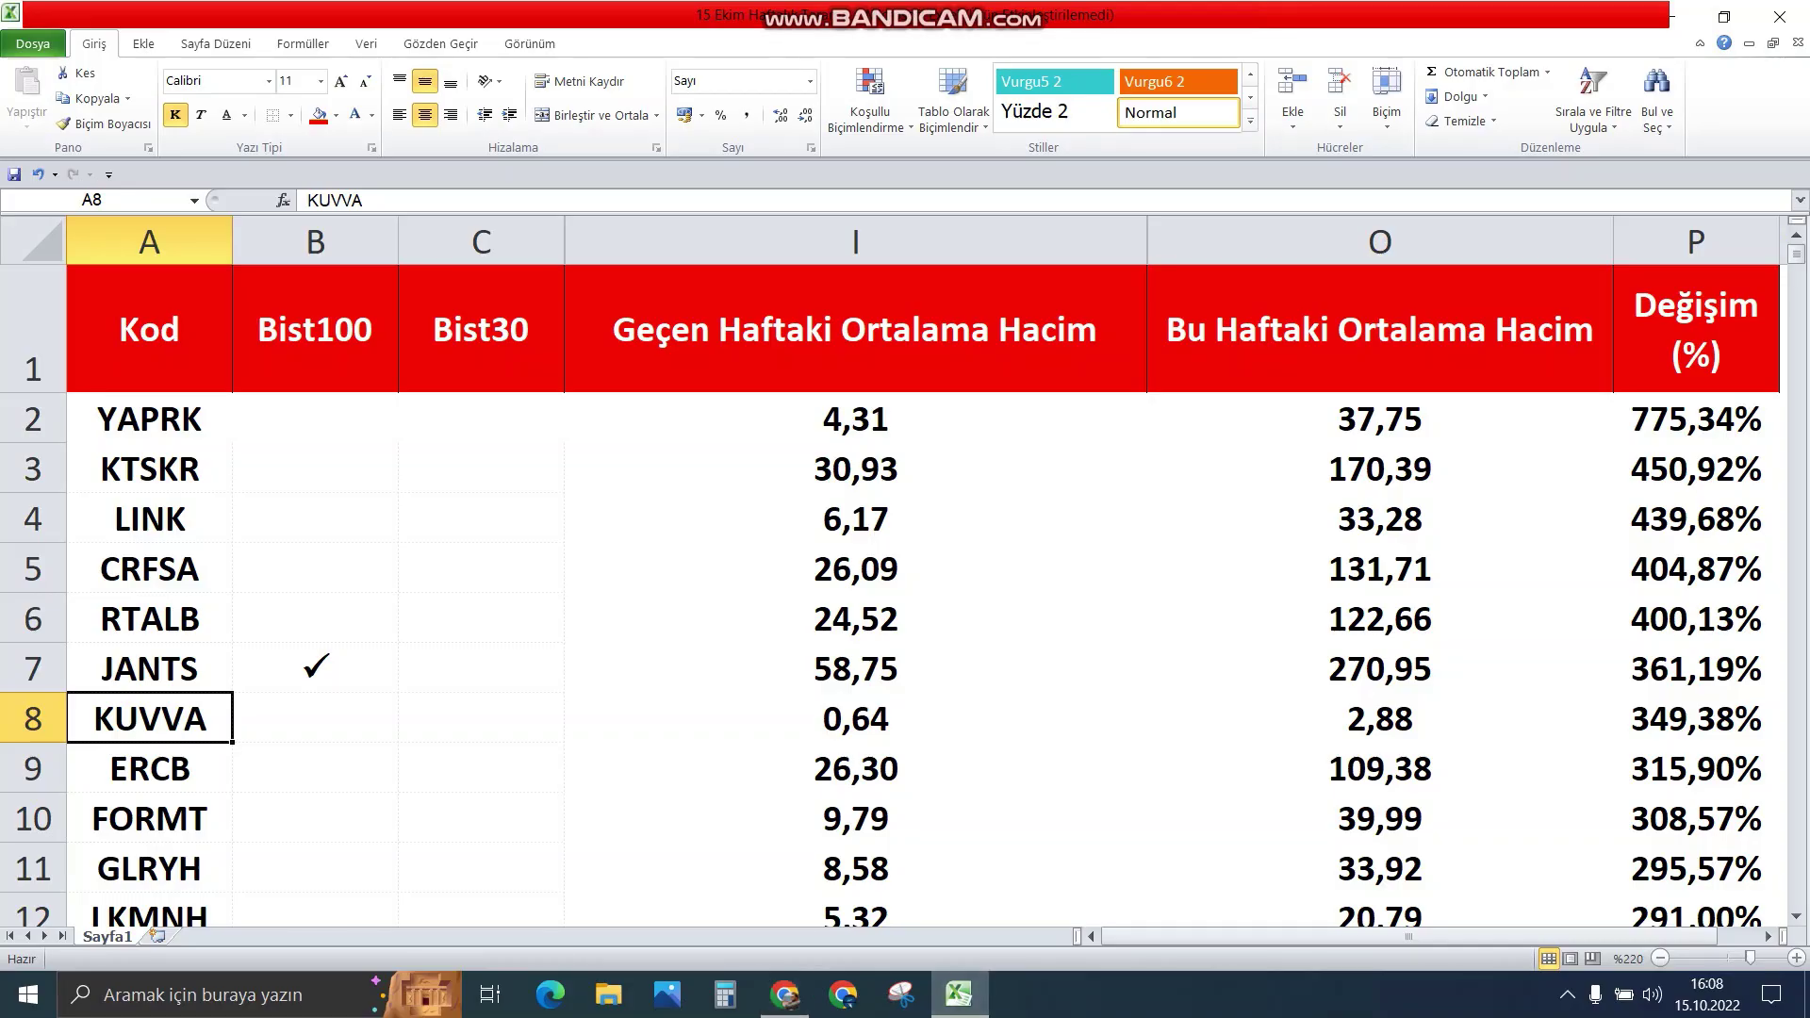
key(Down)
click(784, 992)
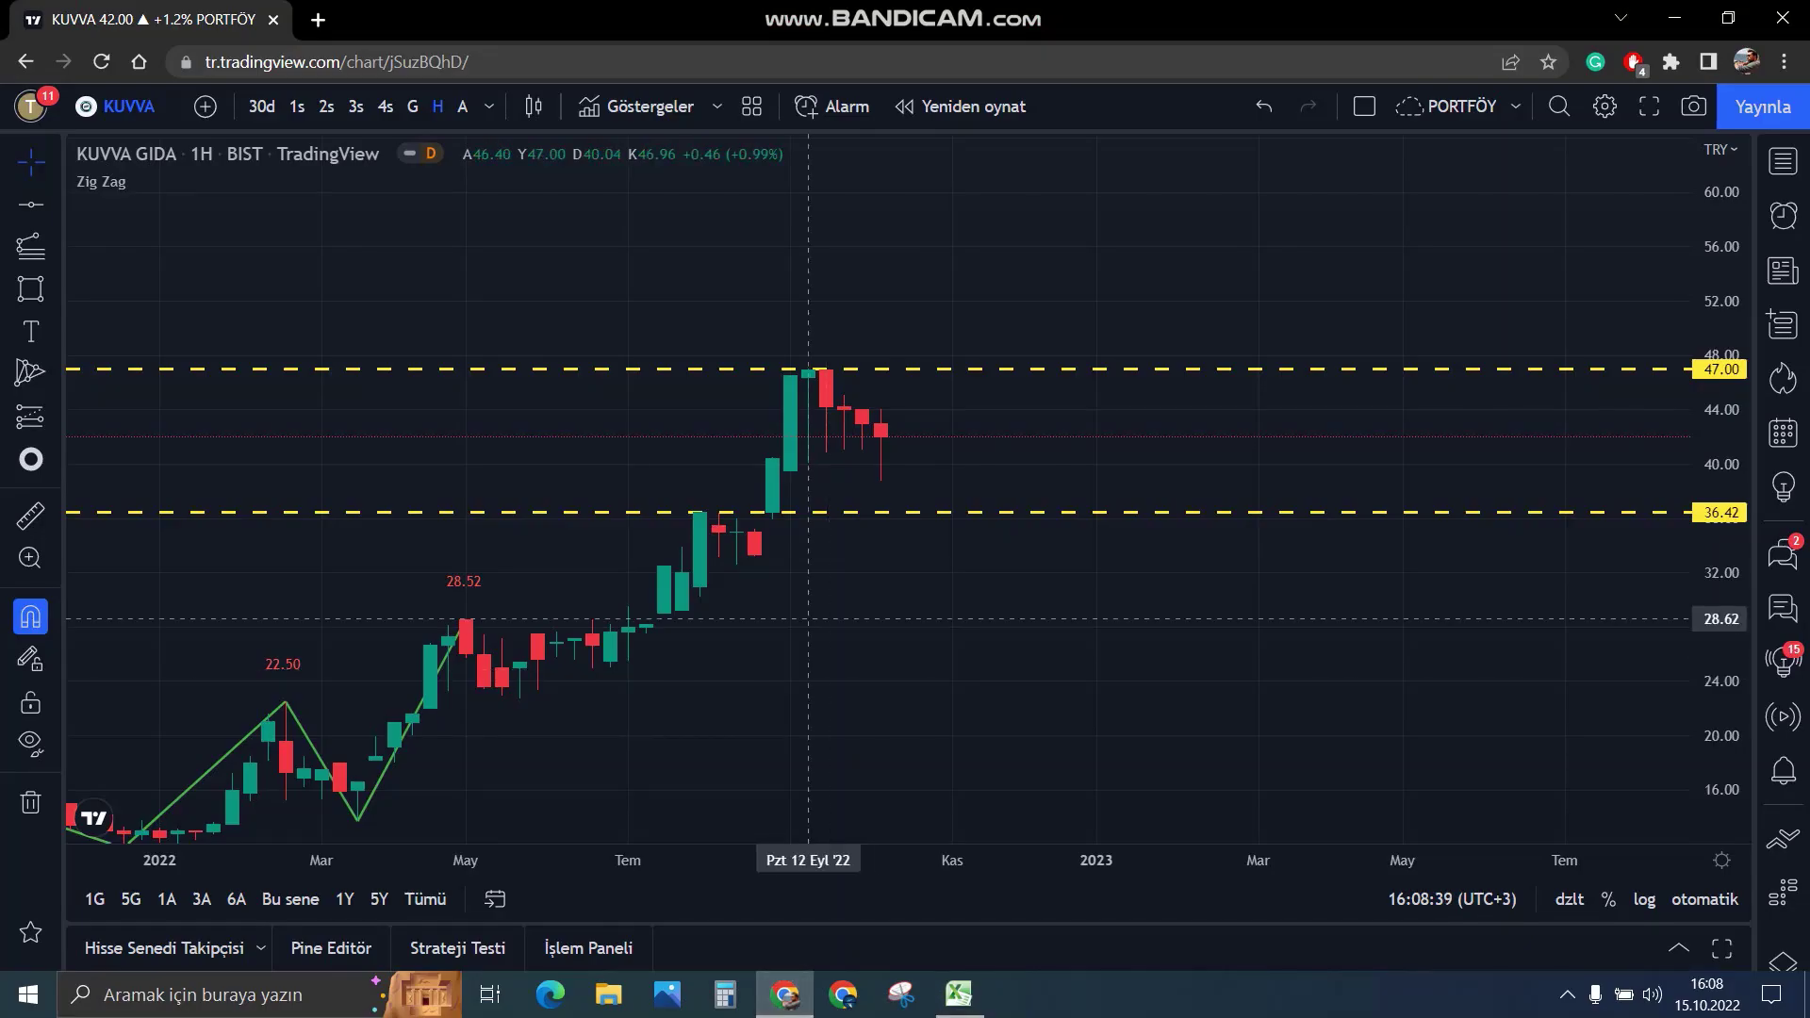
text(ERCB)
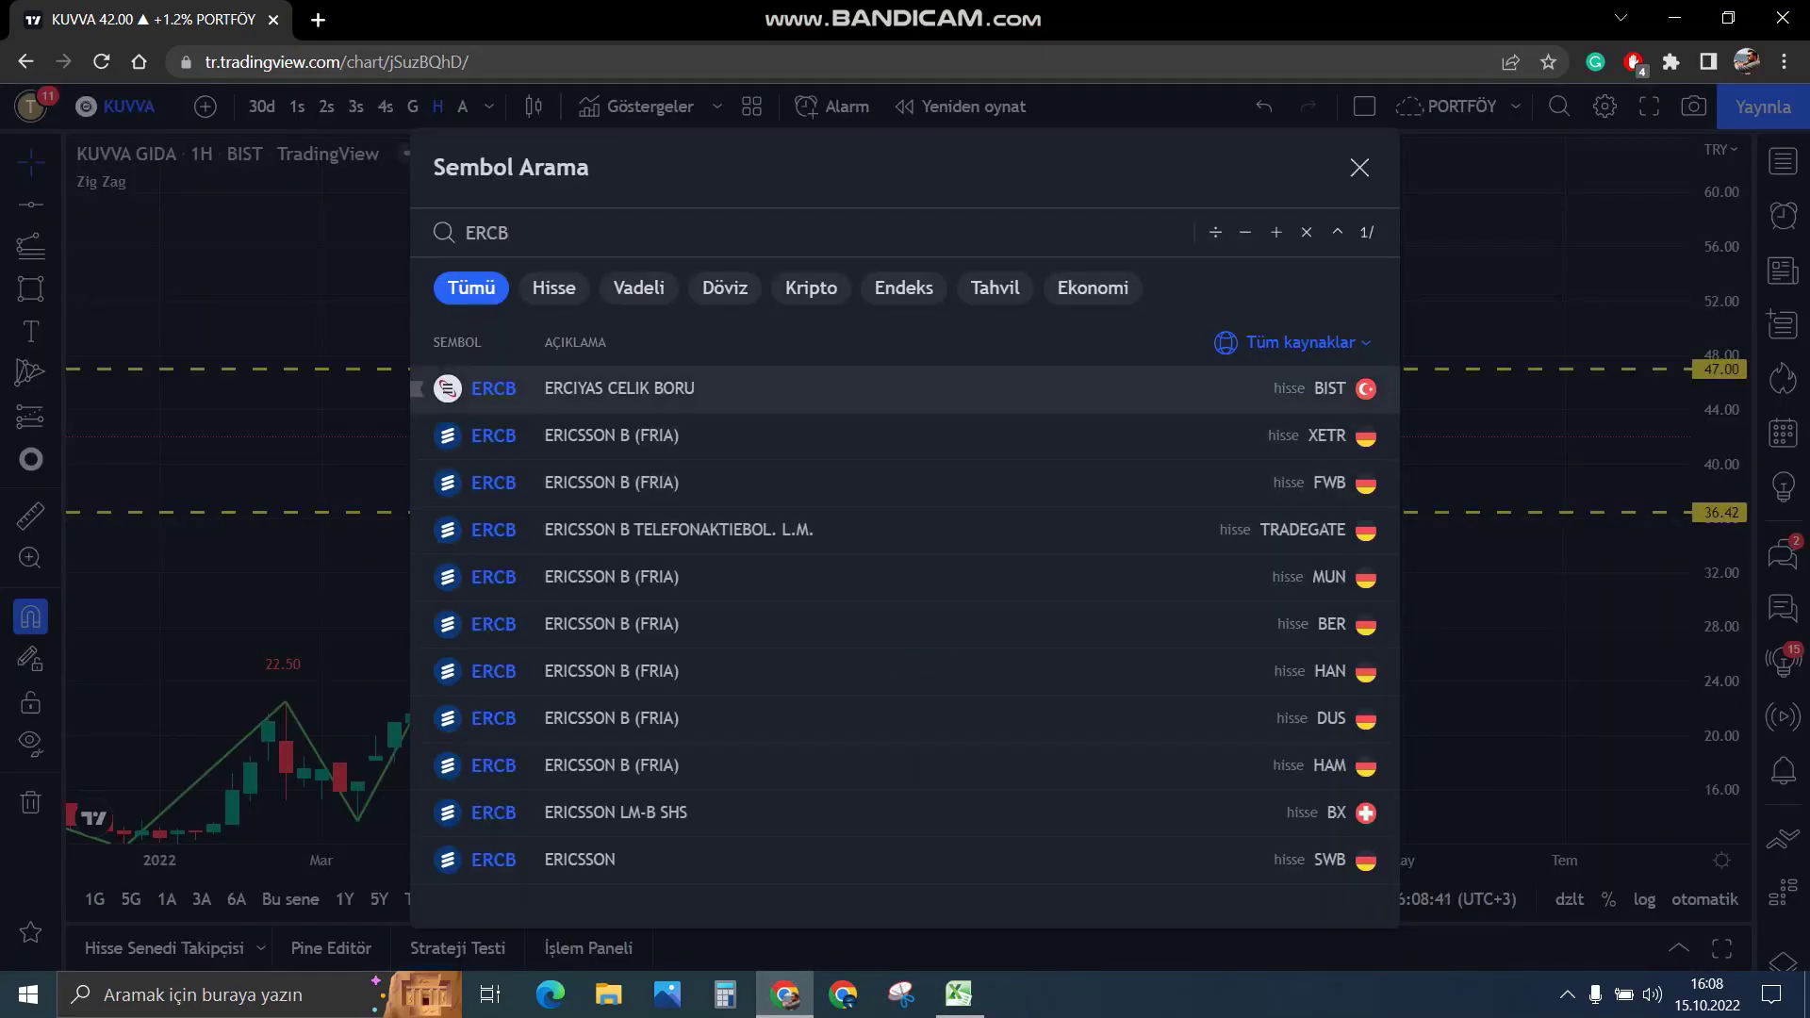
key(Return)
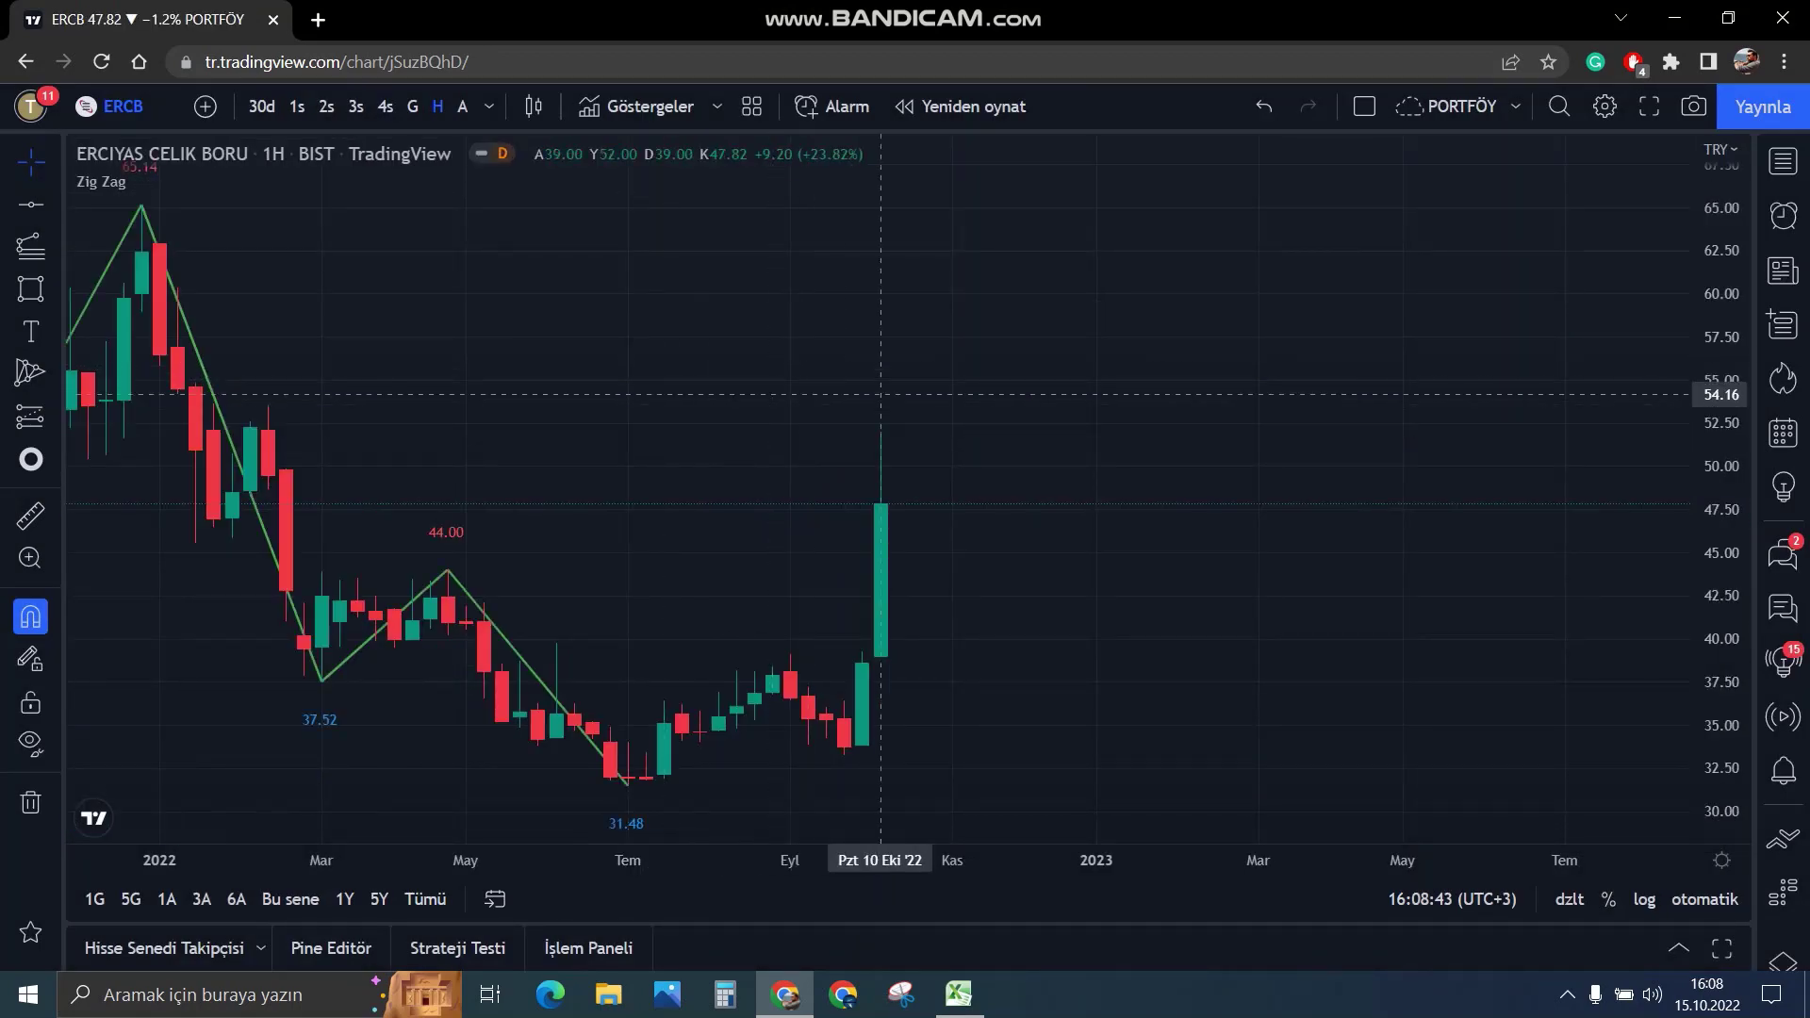
Add horizontal lines at the 44.00 and 65.14 zigzag highs on the ERCB chart.
scroll(1219, 472, down, 2)
scroll(1234, 571, up, 2)
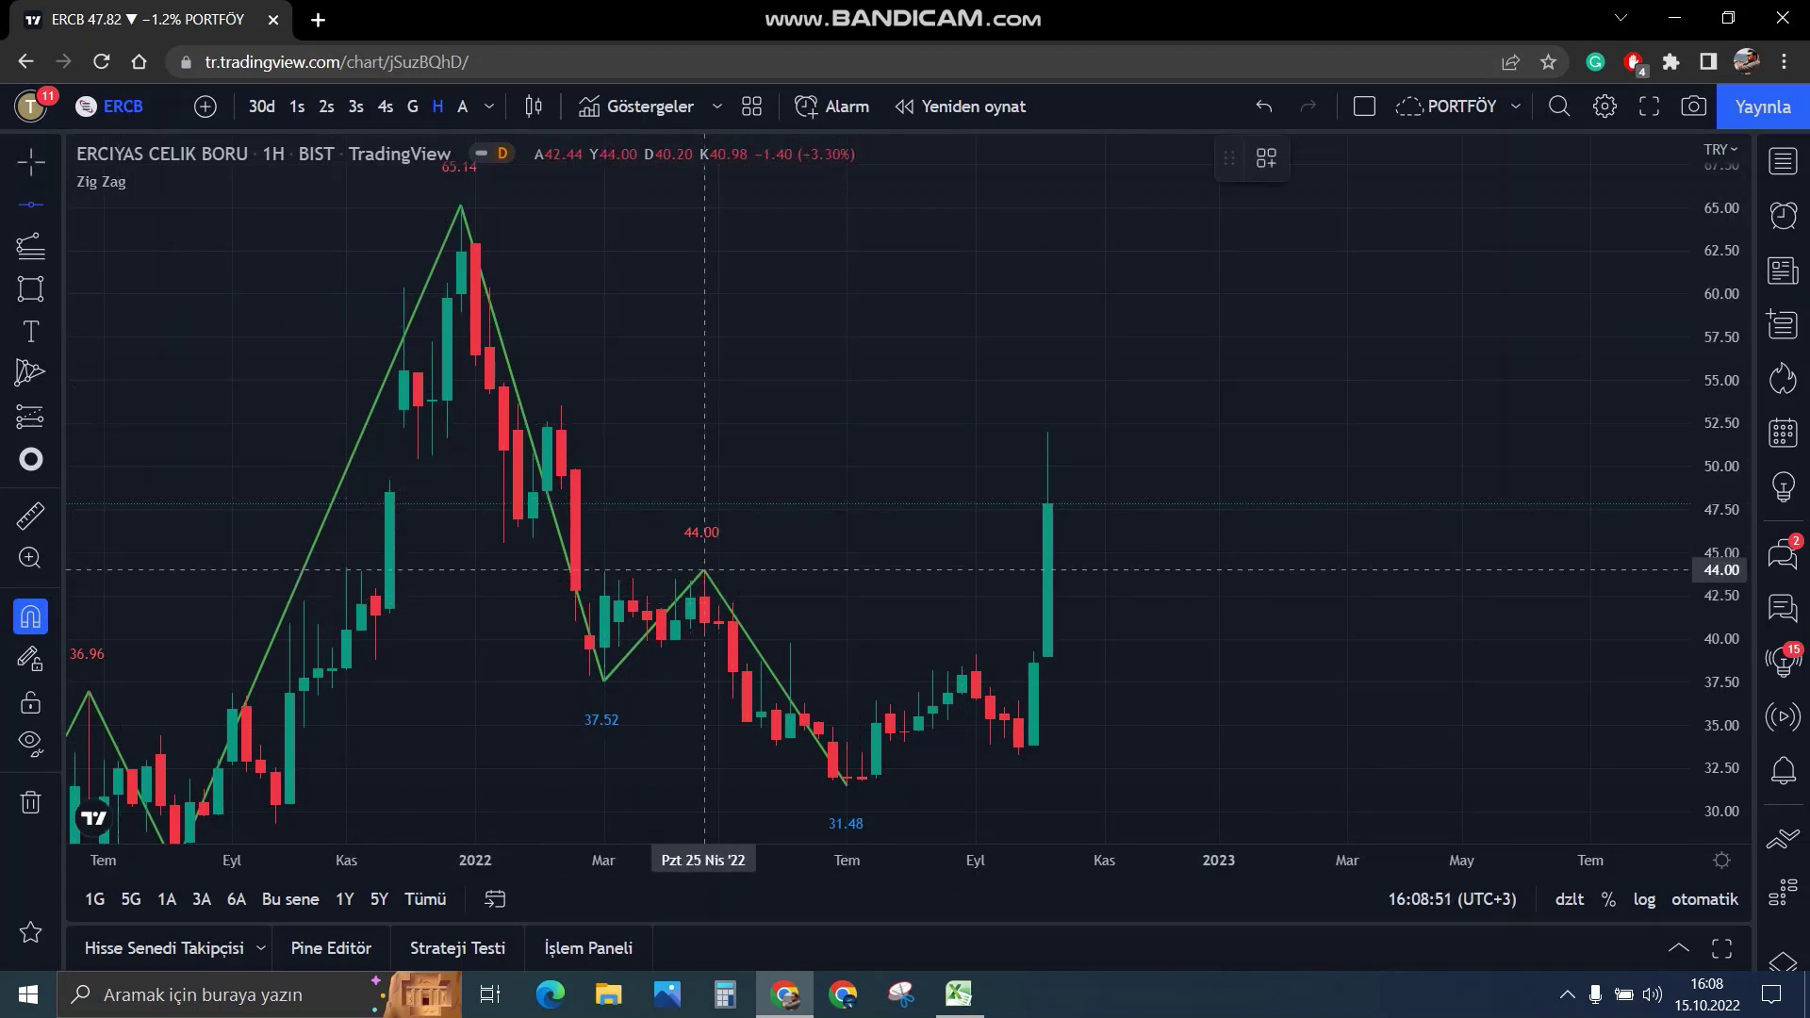
click(716, 571)
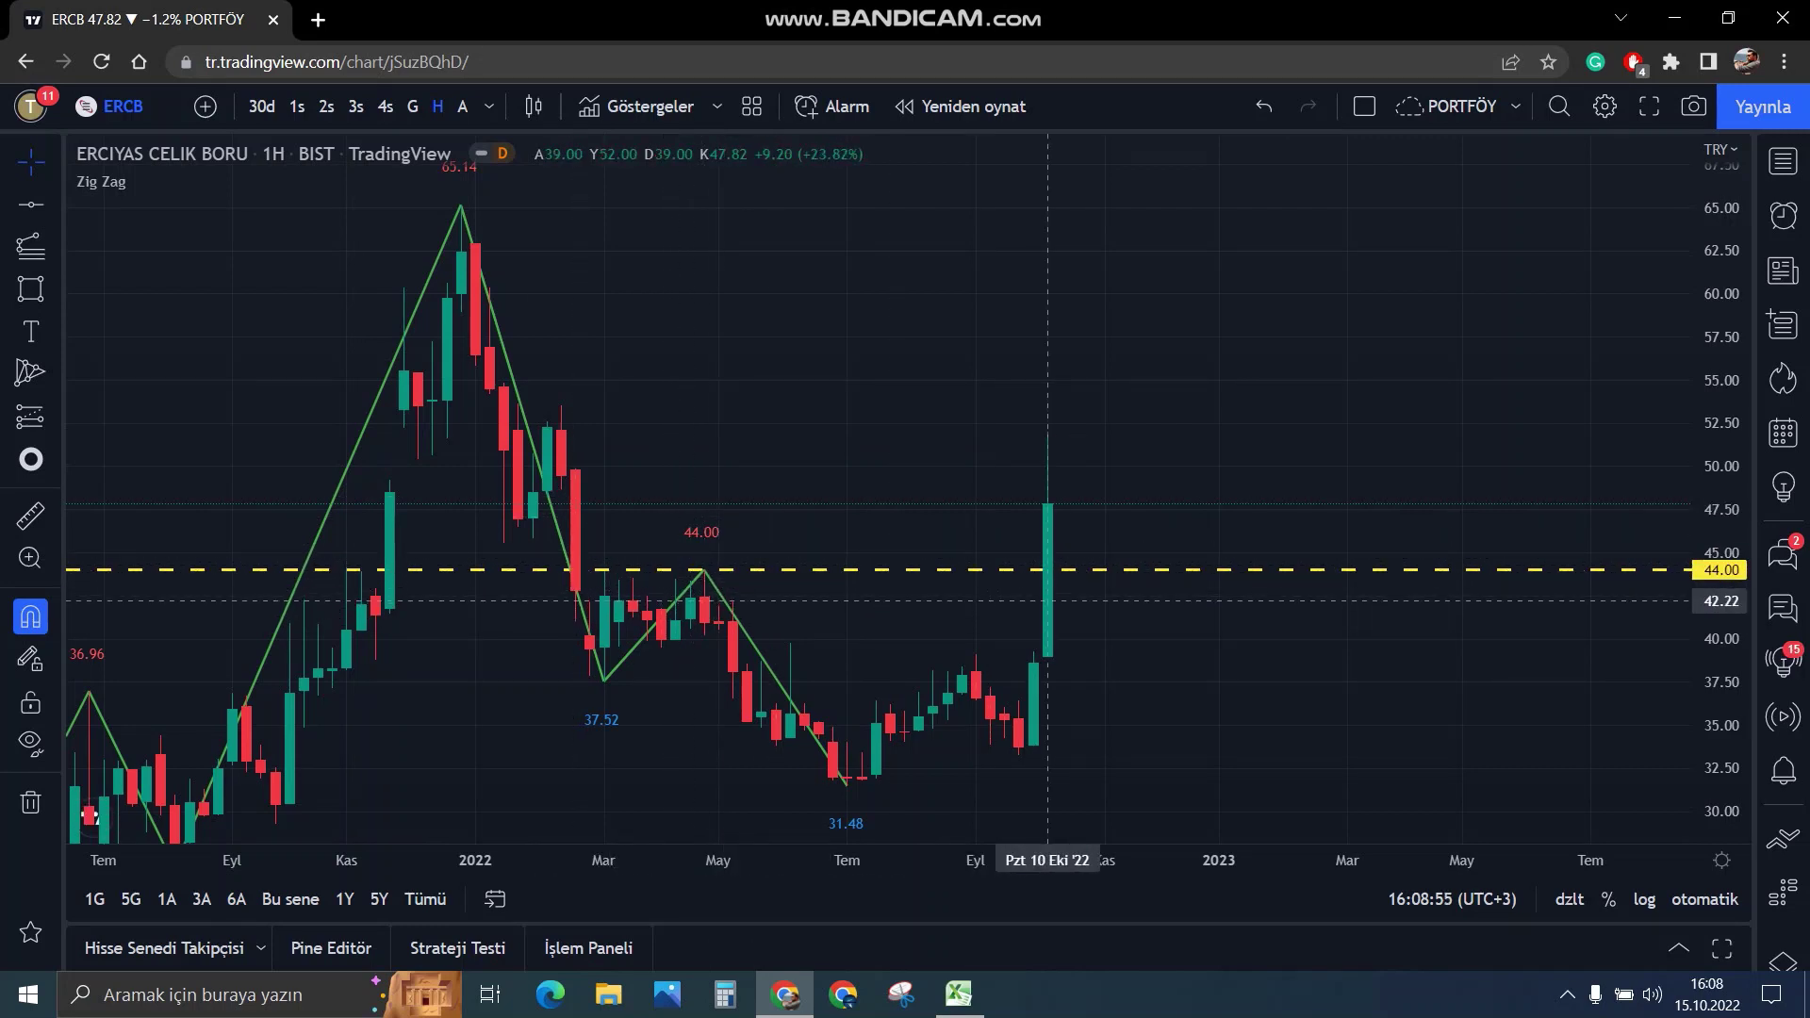
key(Left)
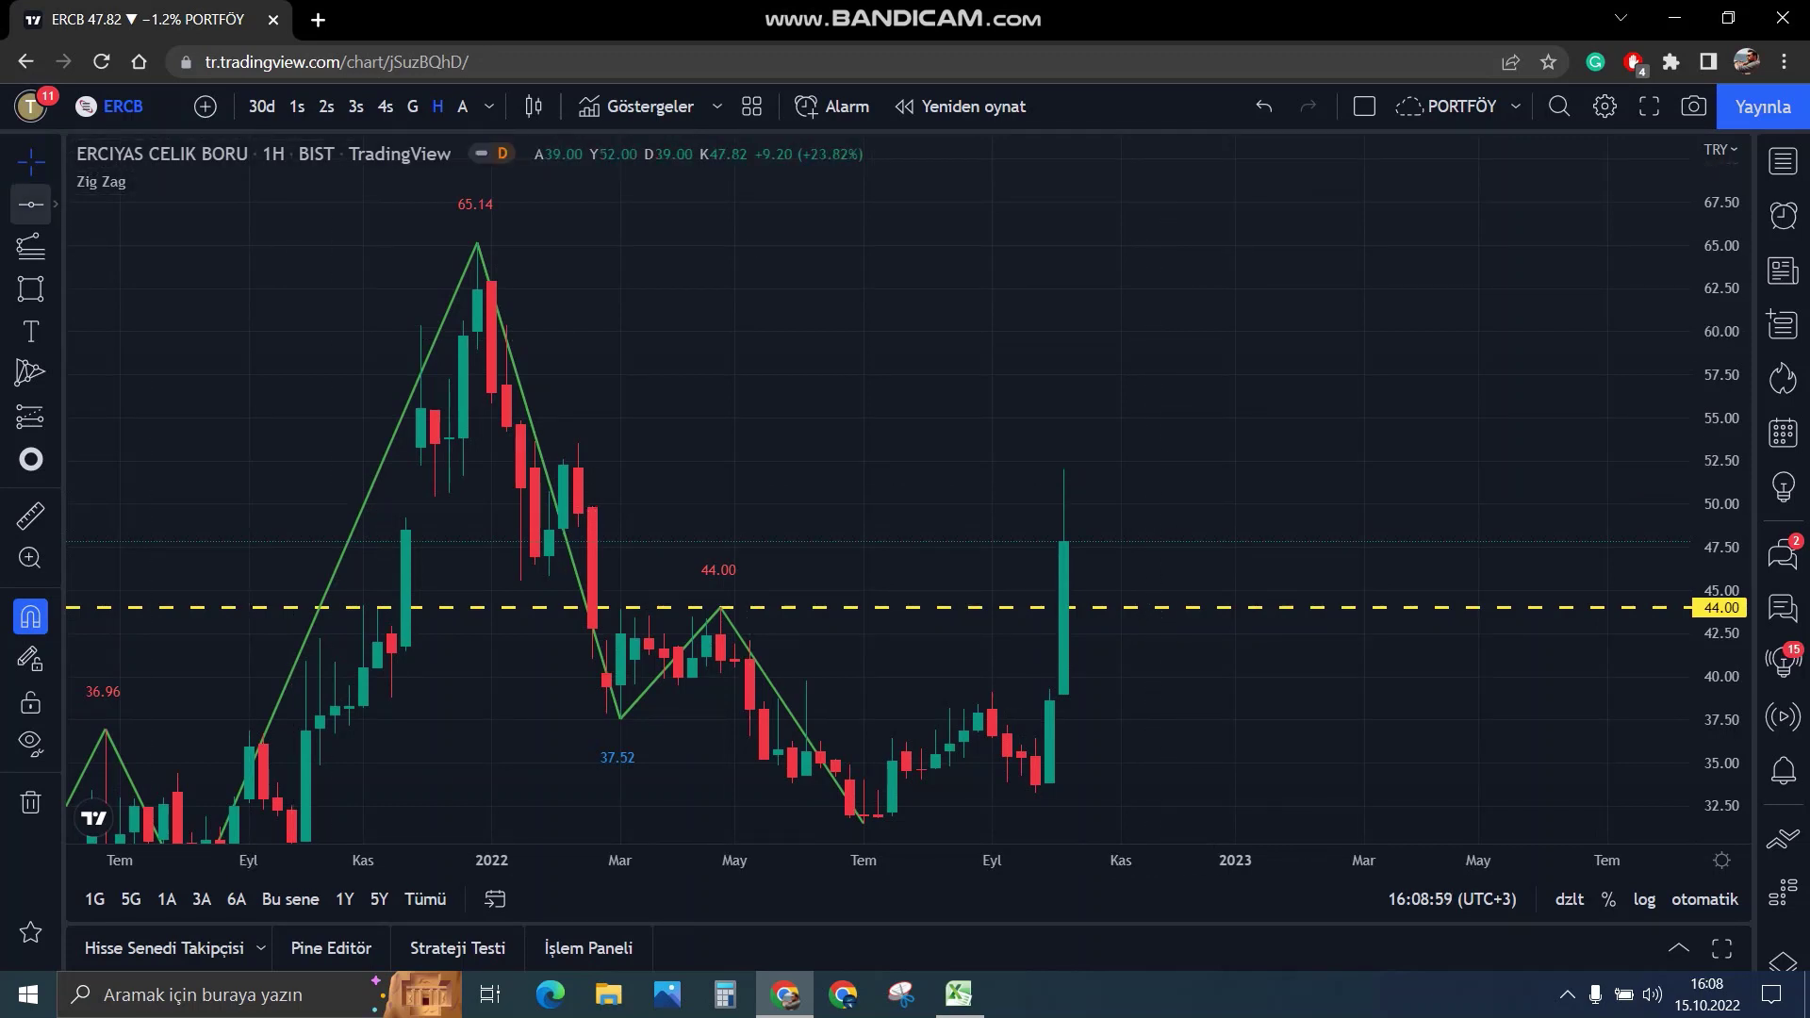
click(31, 204)
click(478, 247)
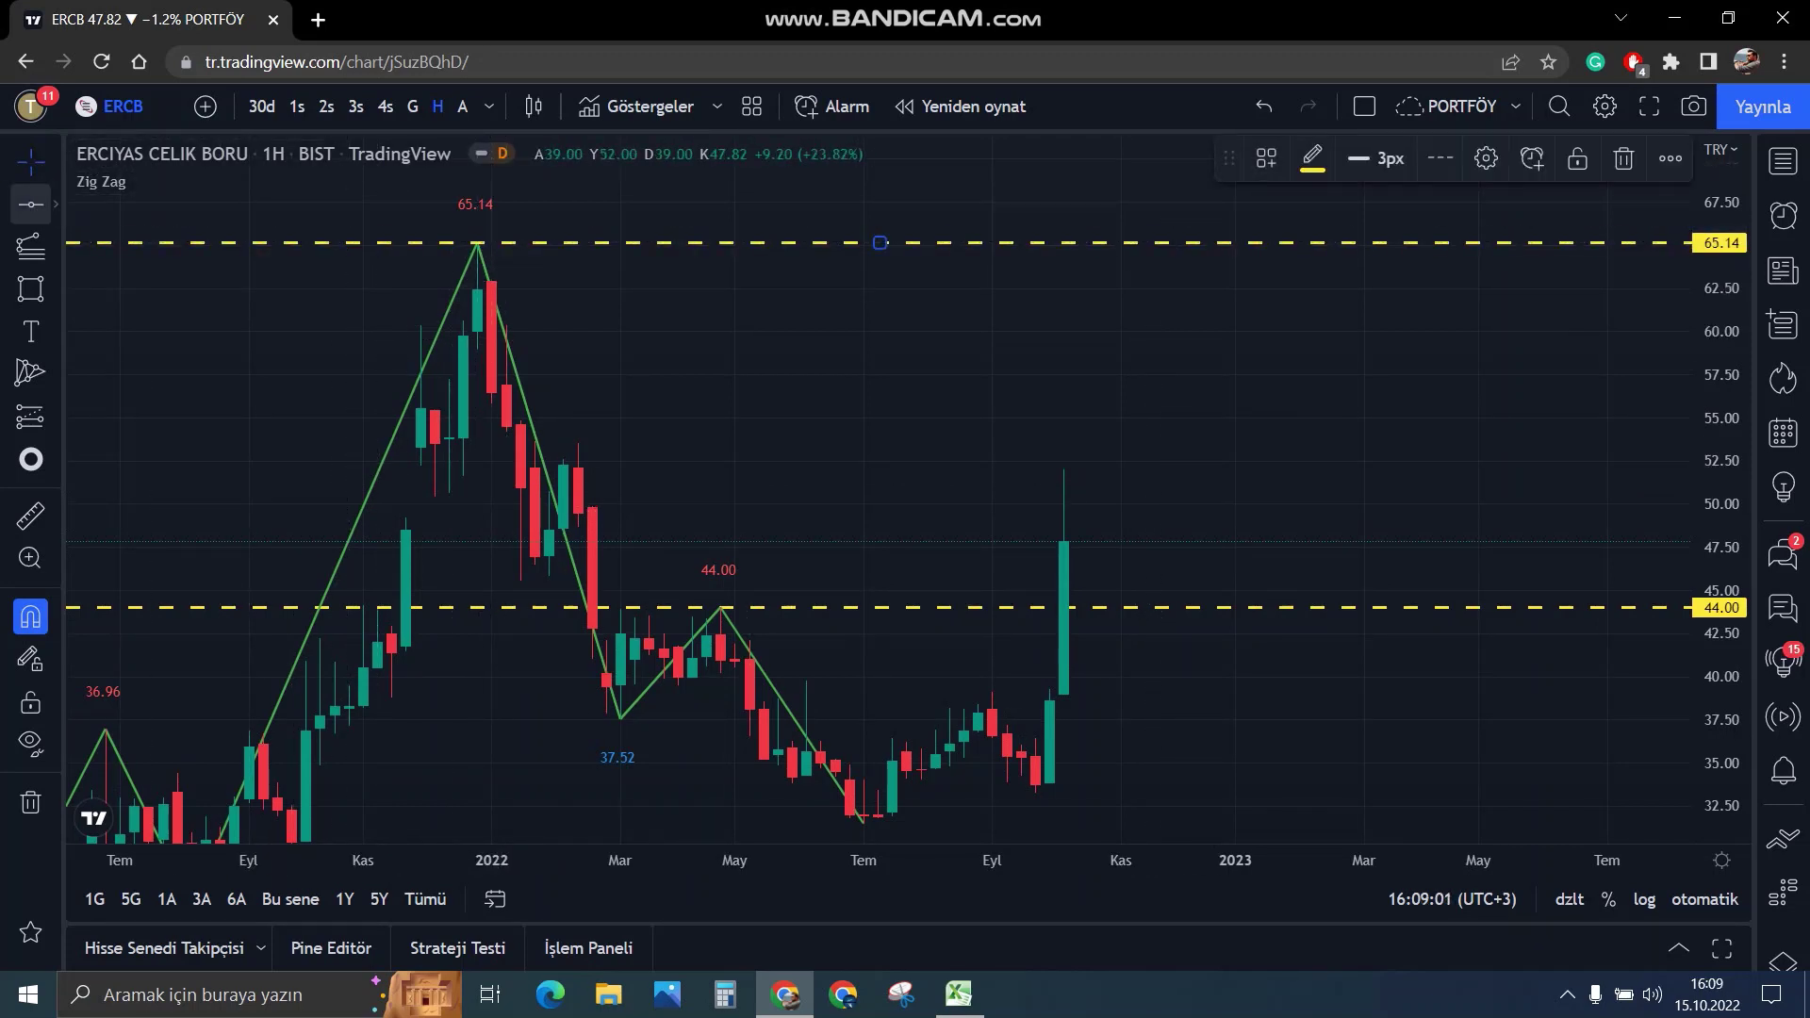
Add a horizontal line at 62.44 on the ERCB chart and shade the band between it and the 65.14 line with a rectangle.
click(479, 290)
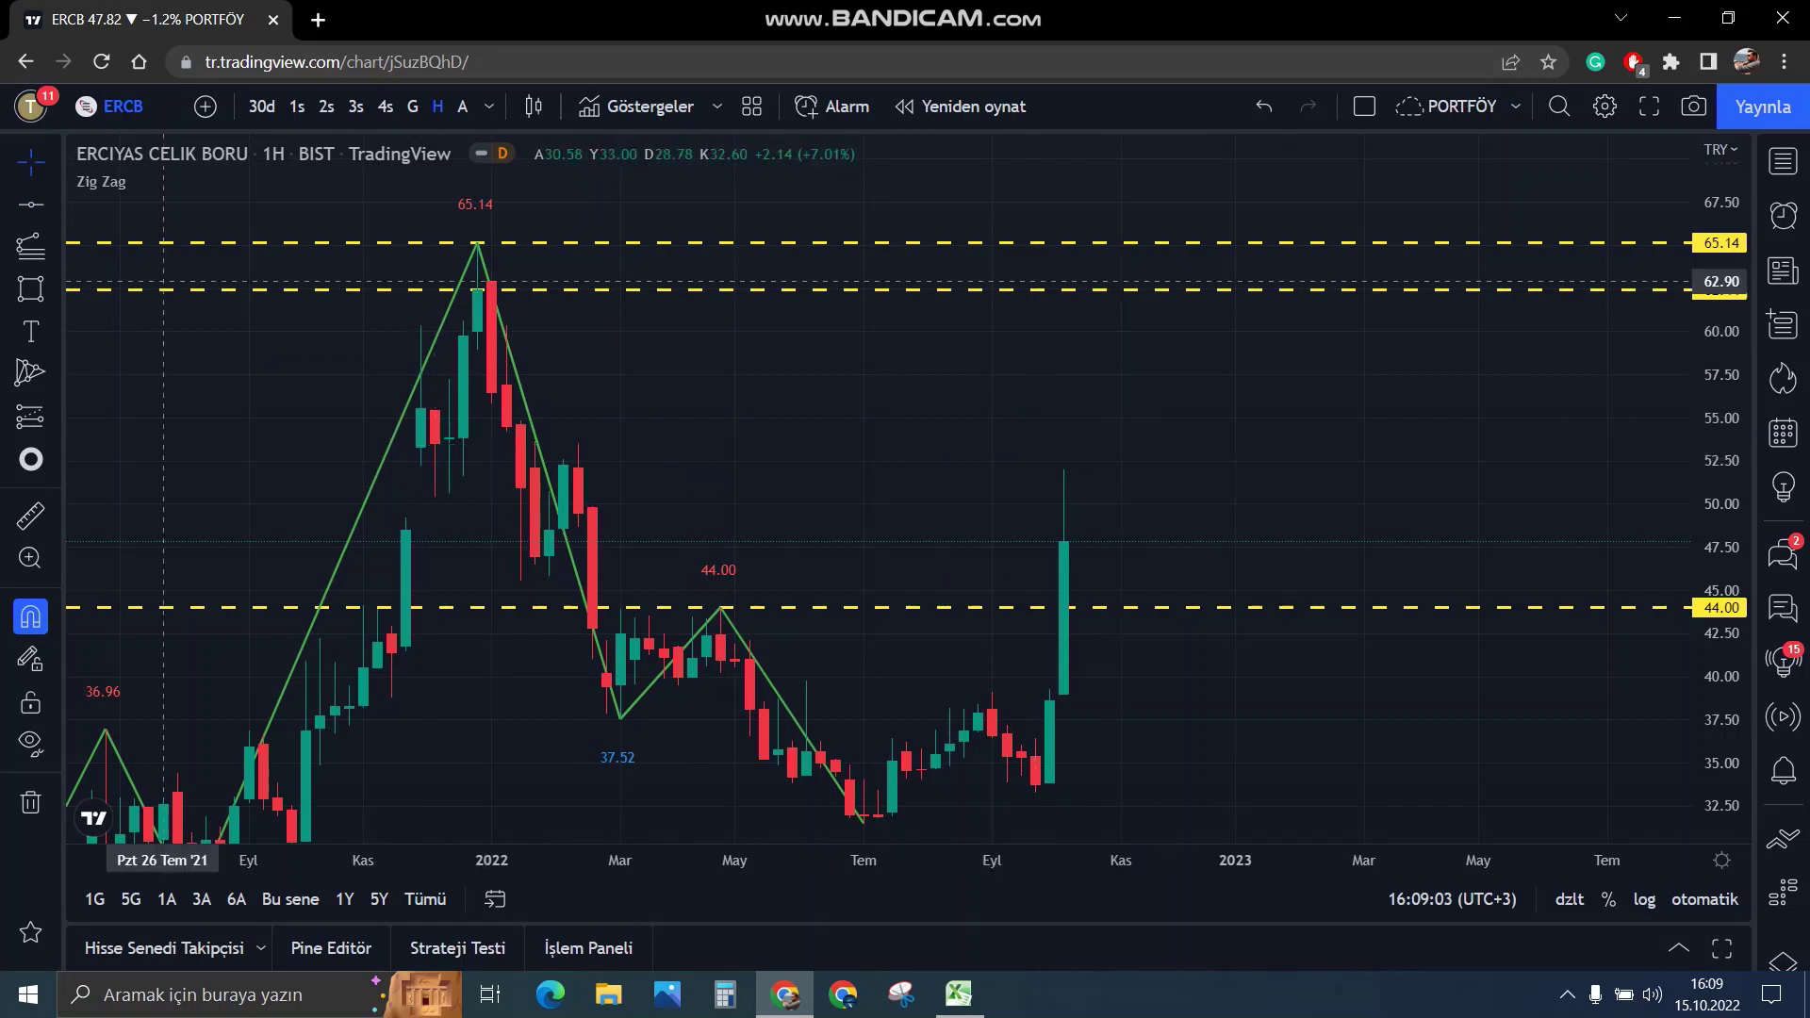
click(31, 288)
drag(478, 243, 478, 289)
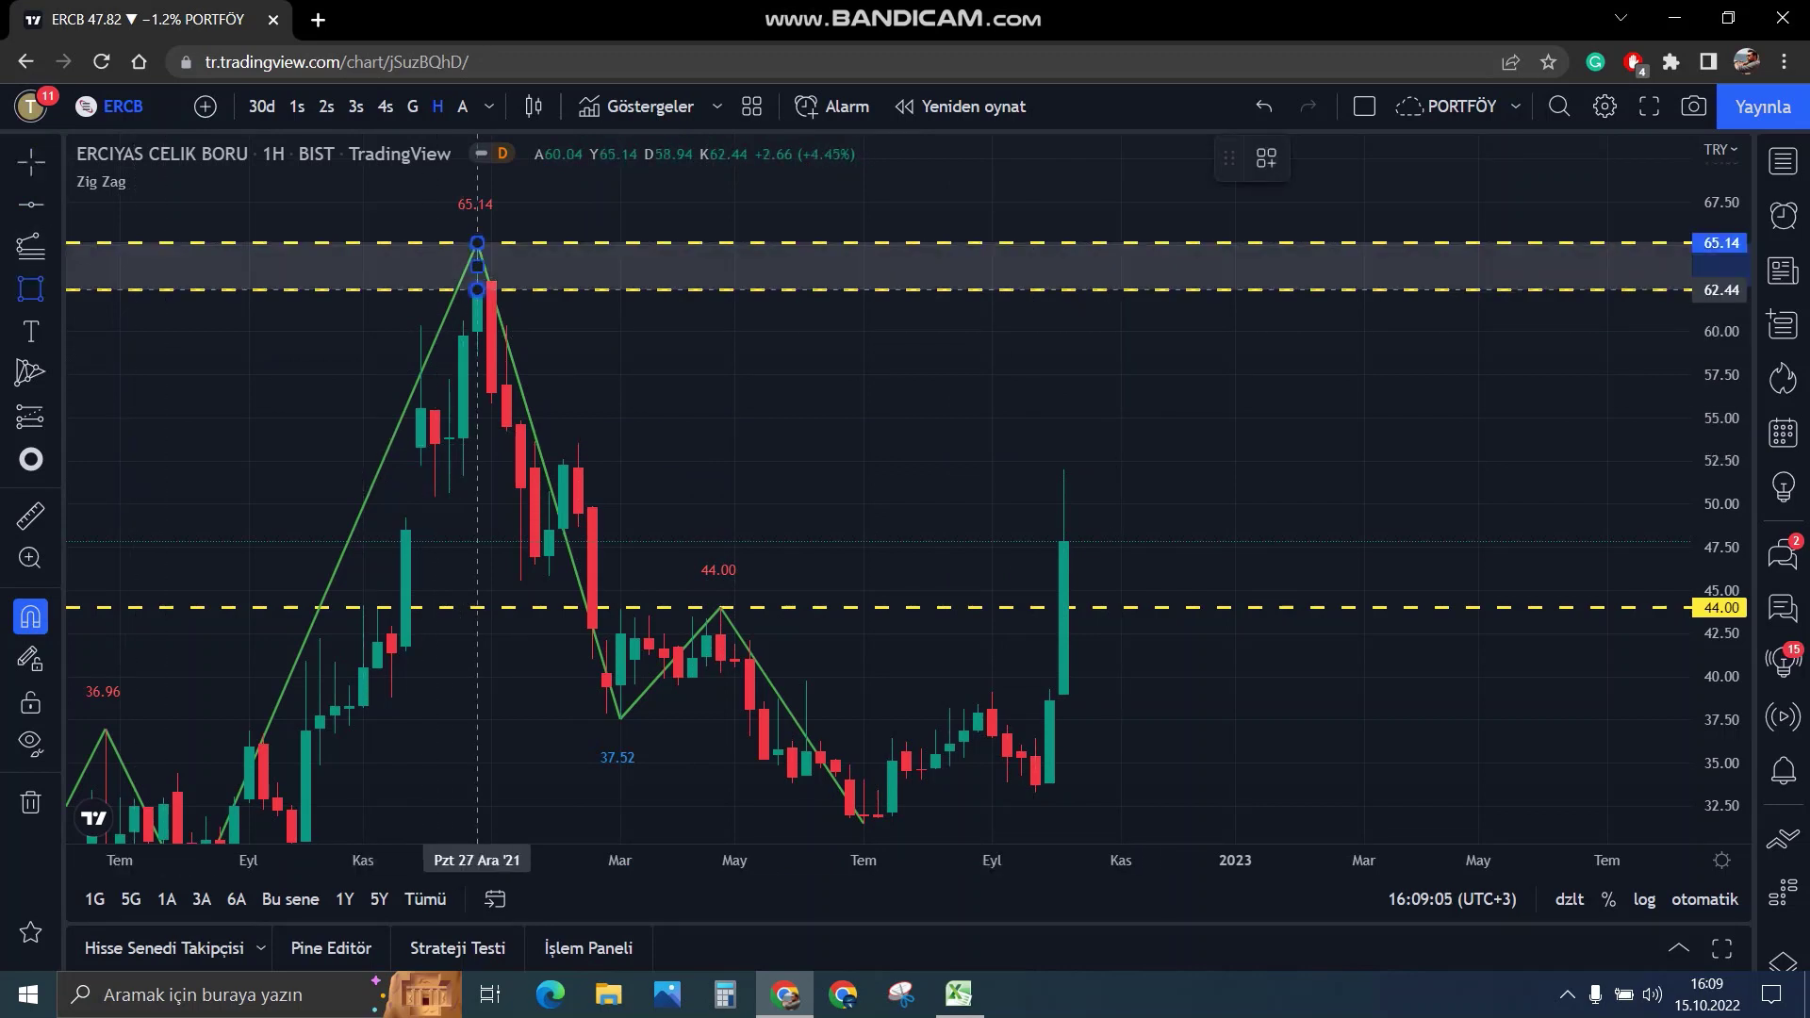
click(890, 595)
Measure the rise from the latest ERCB close up to the 65.14 line, and clear the measurement.
scroll(890, 595, up, 3)
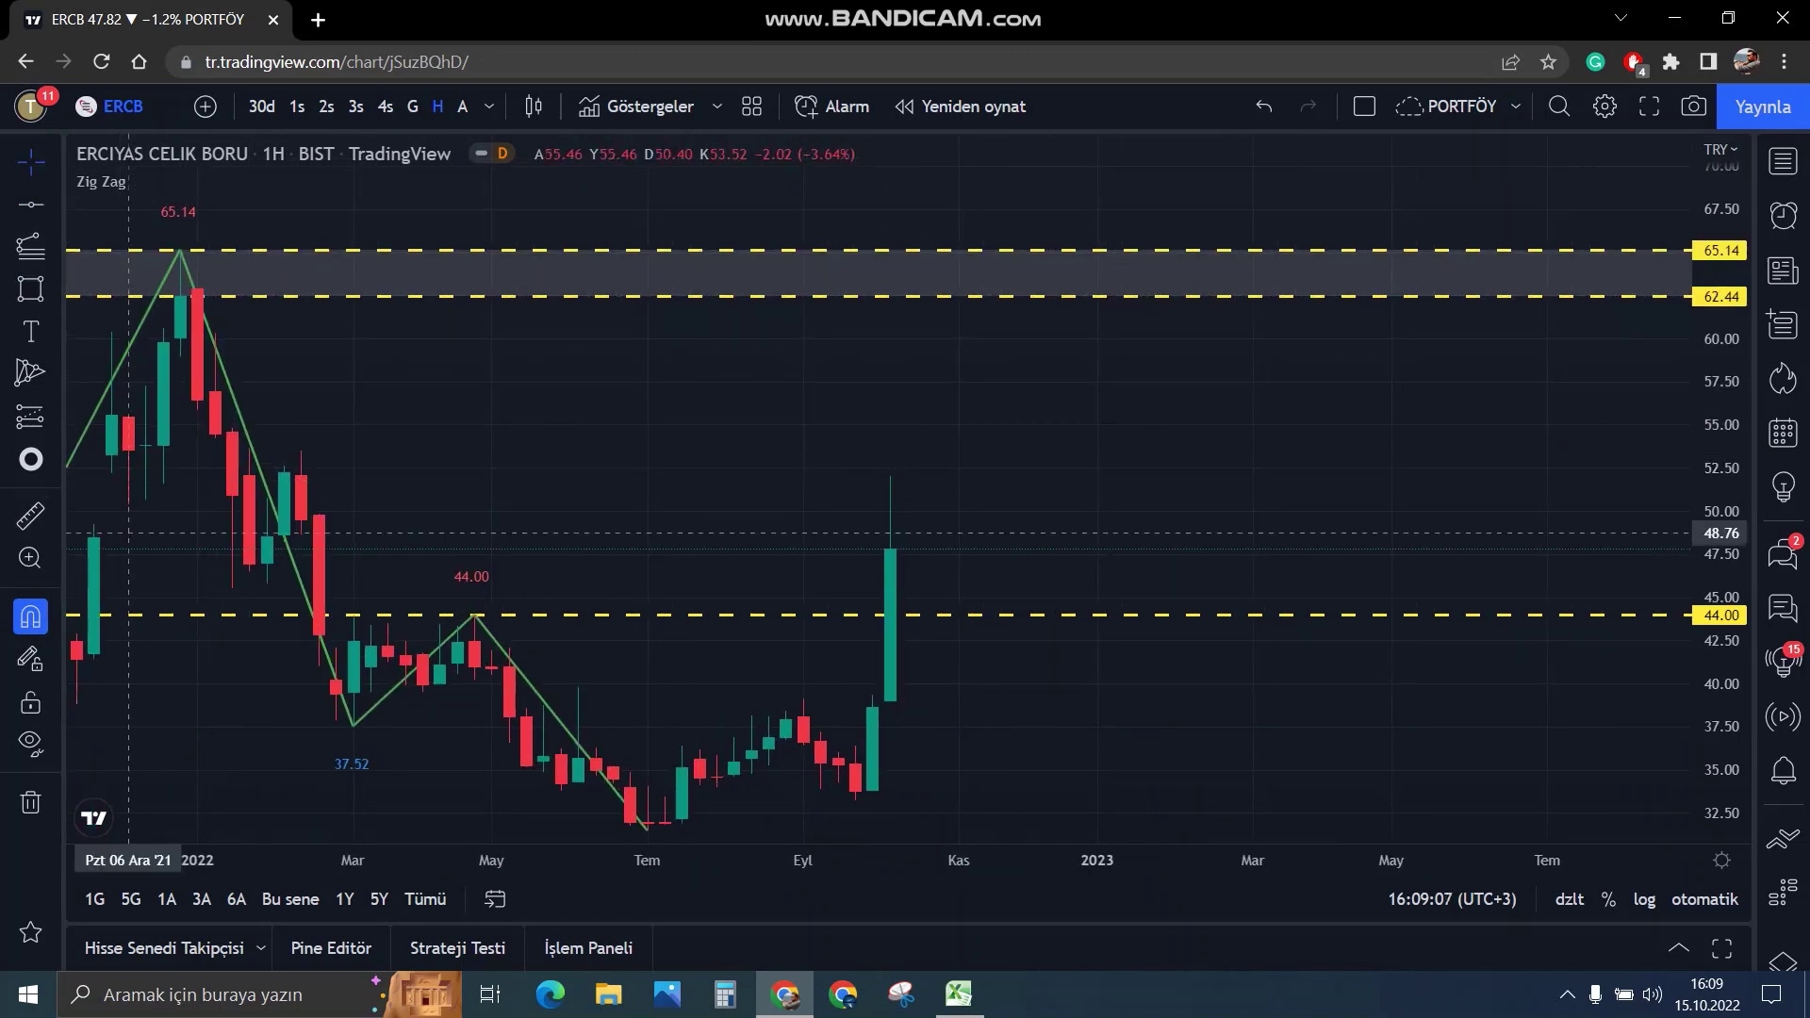
click(31, 516)
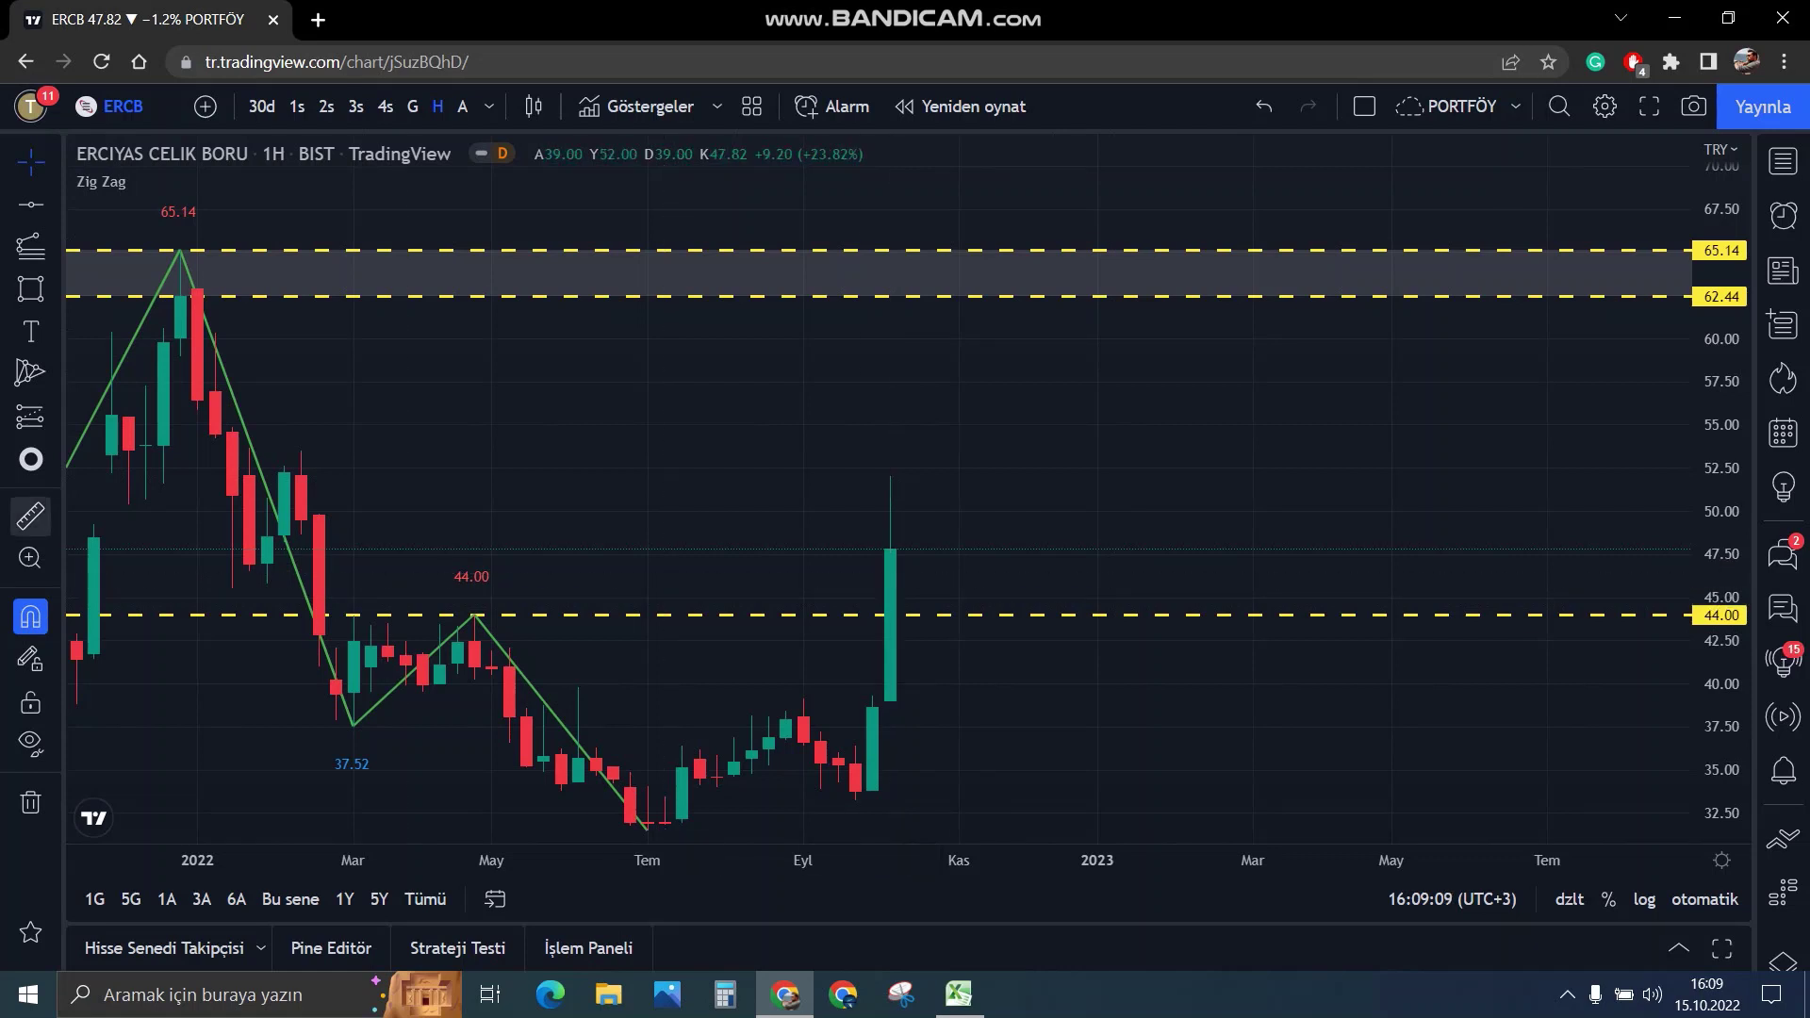
click(890, 549)
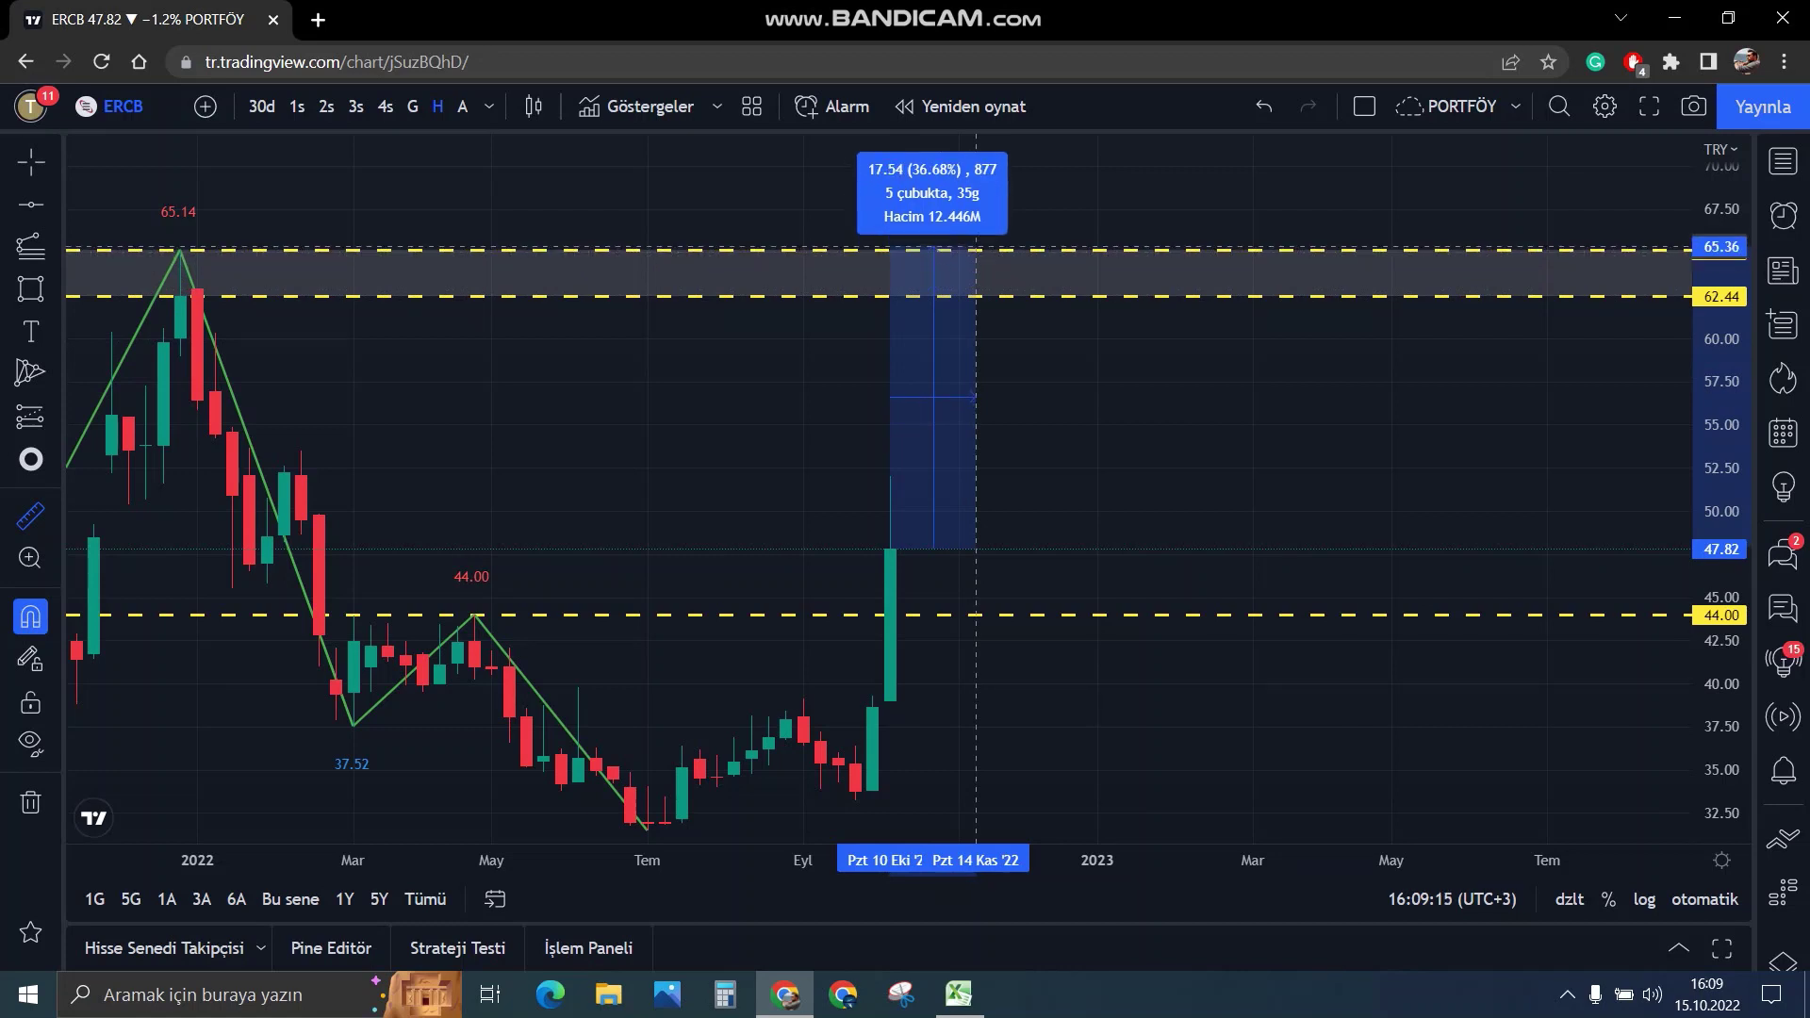
key(Escape)
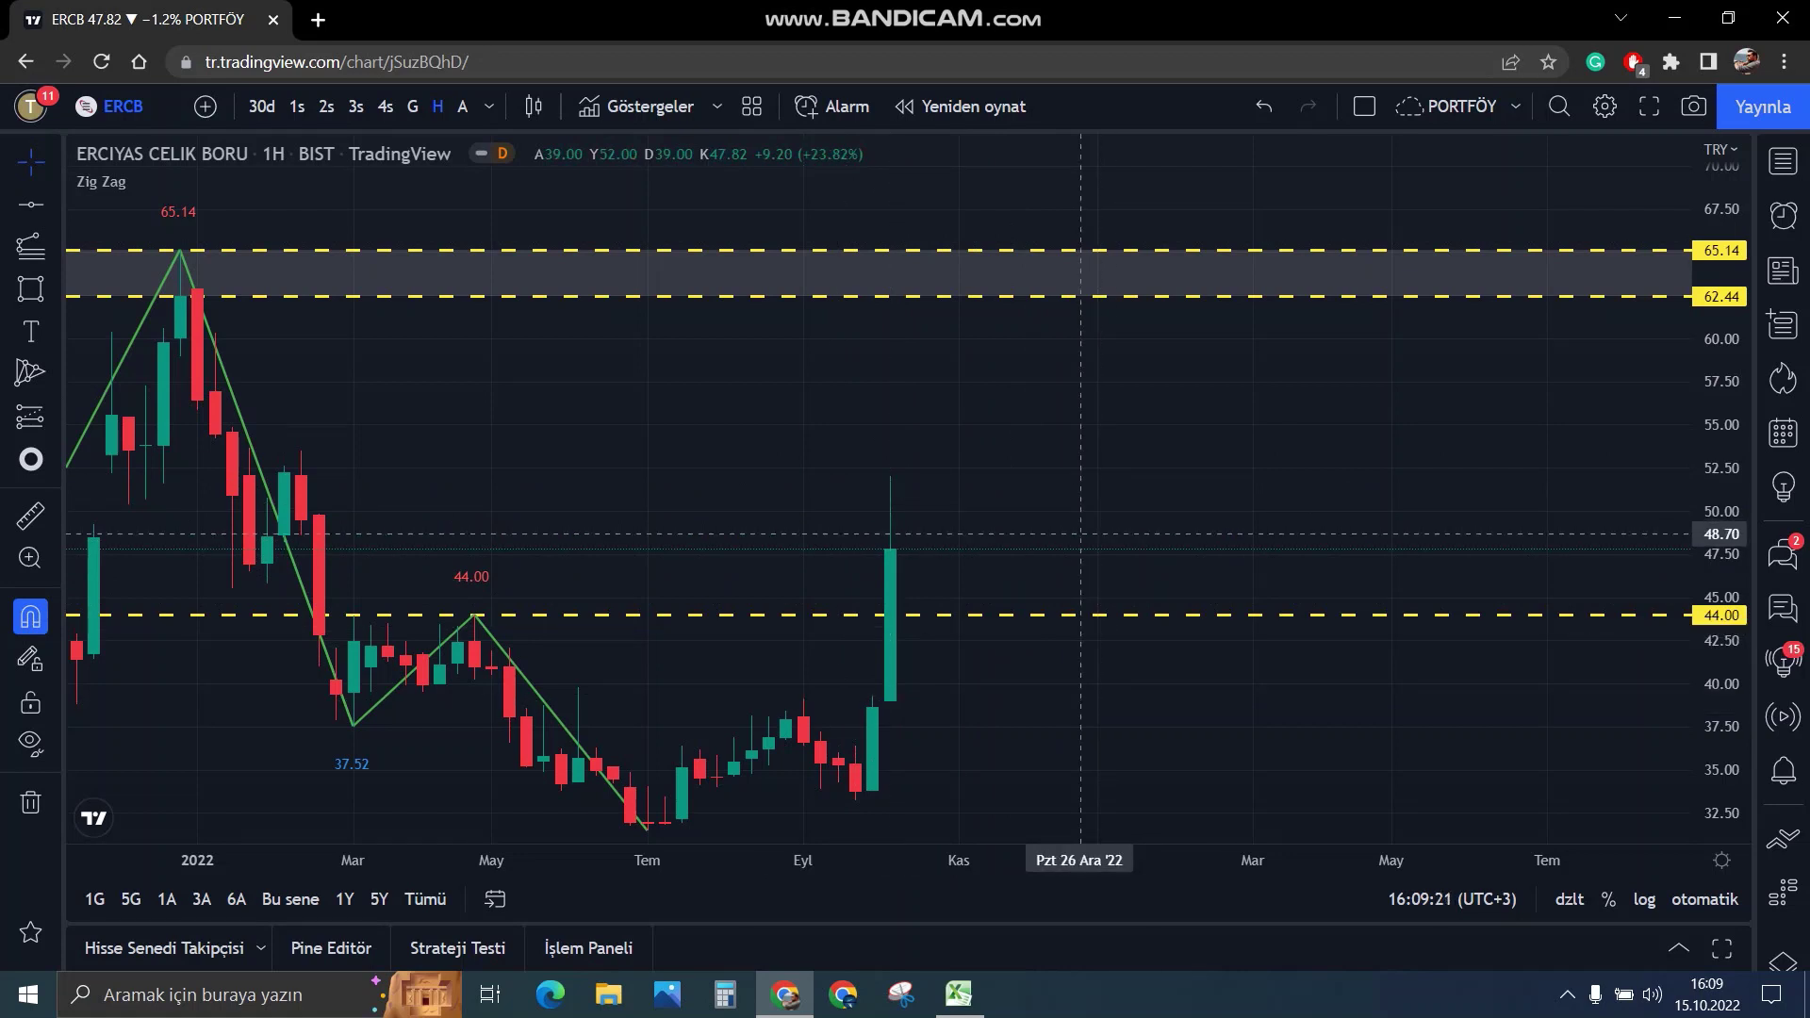
scroll(1081, 534, down, 1)
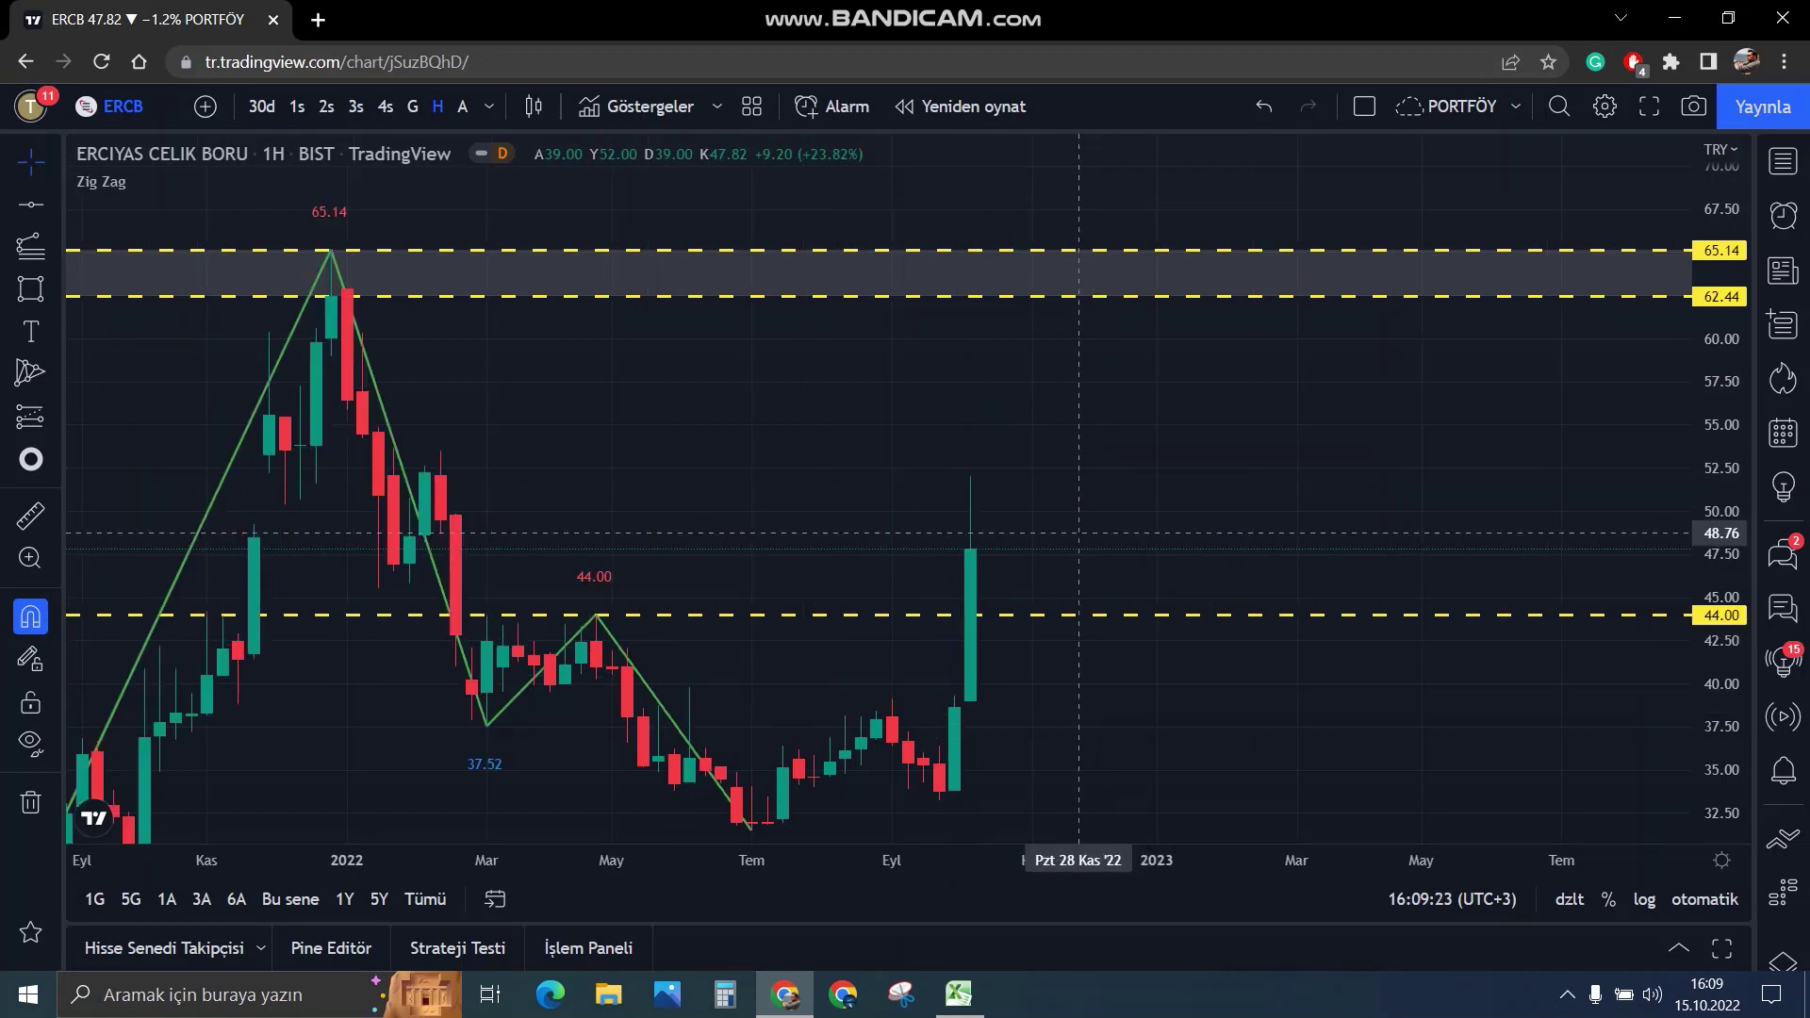
scroll(1080, 534, up, 1)
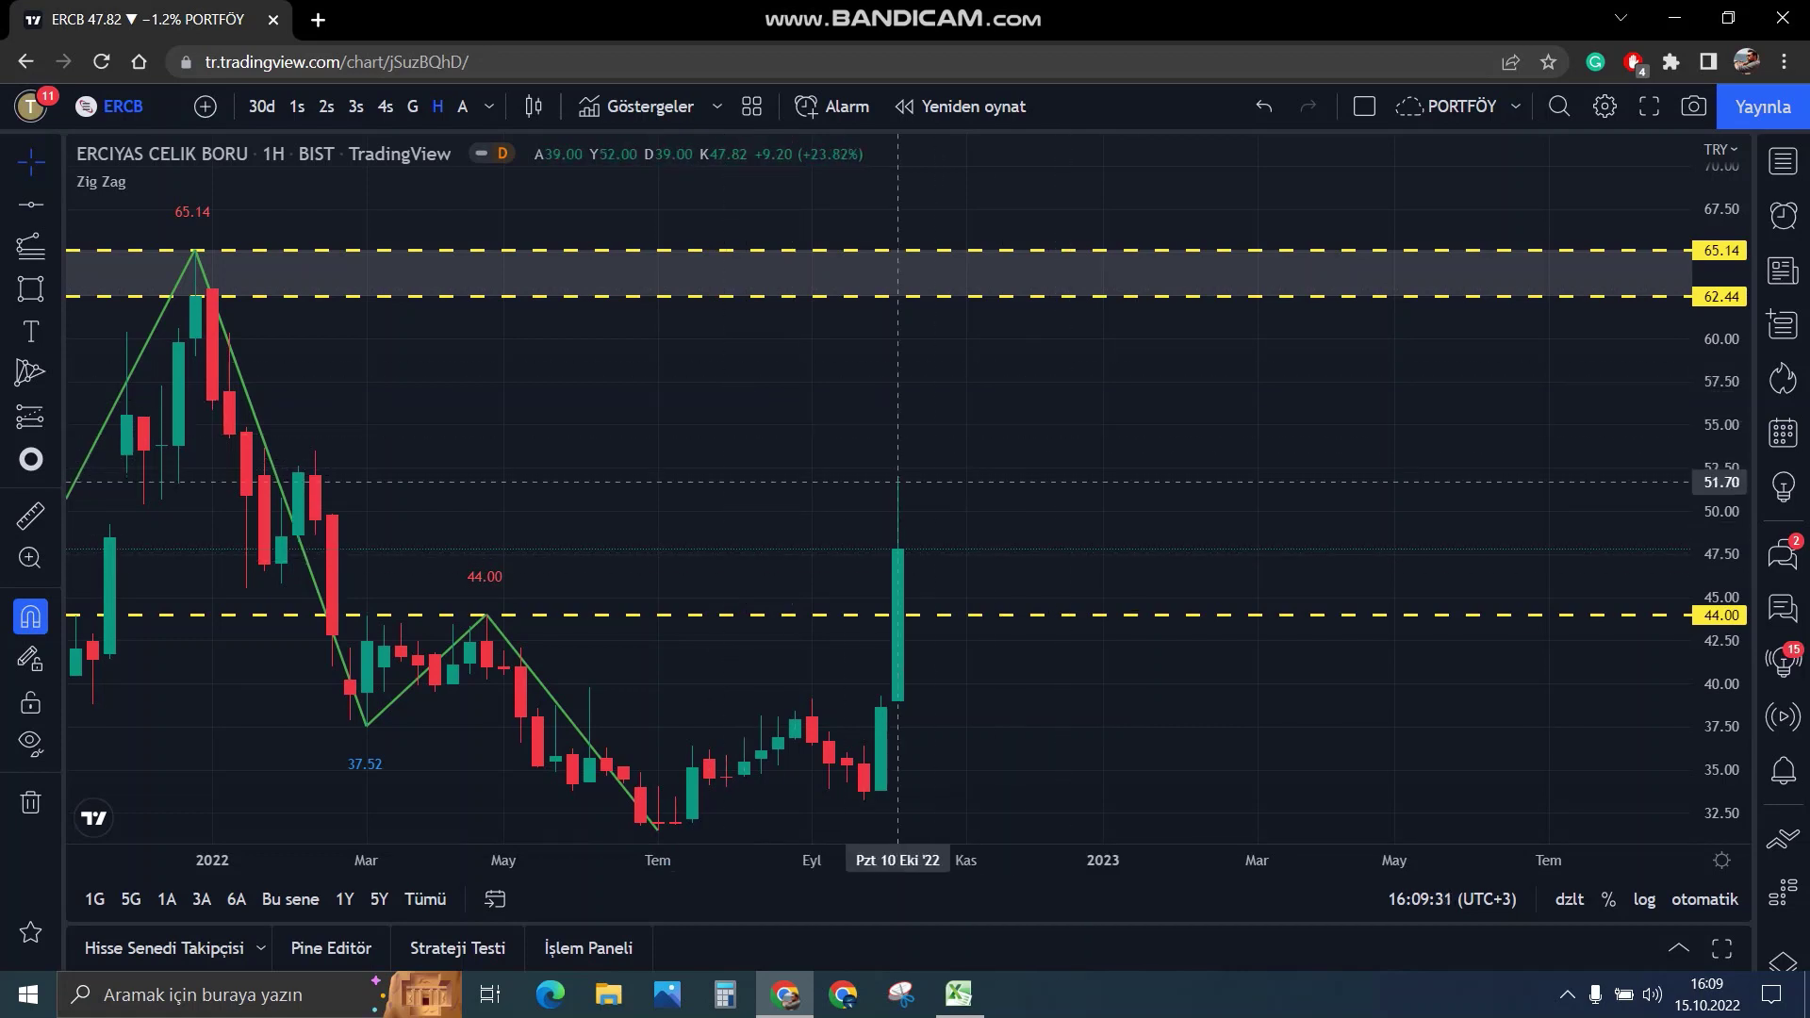
scroll(946, 462, down, 1)
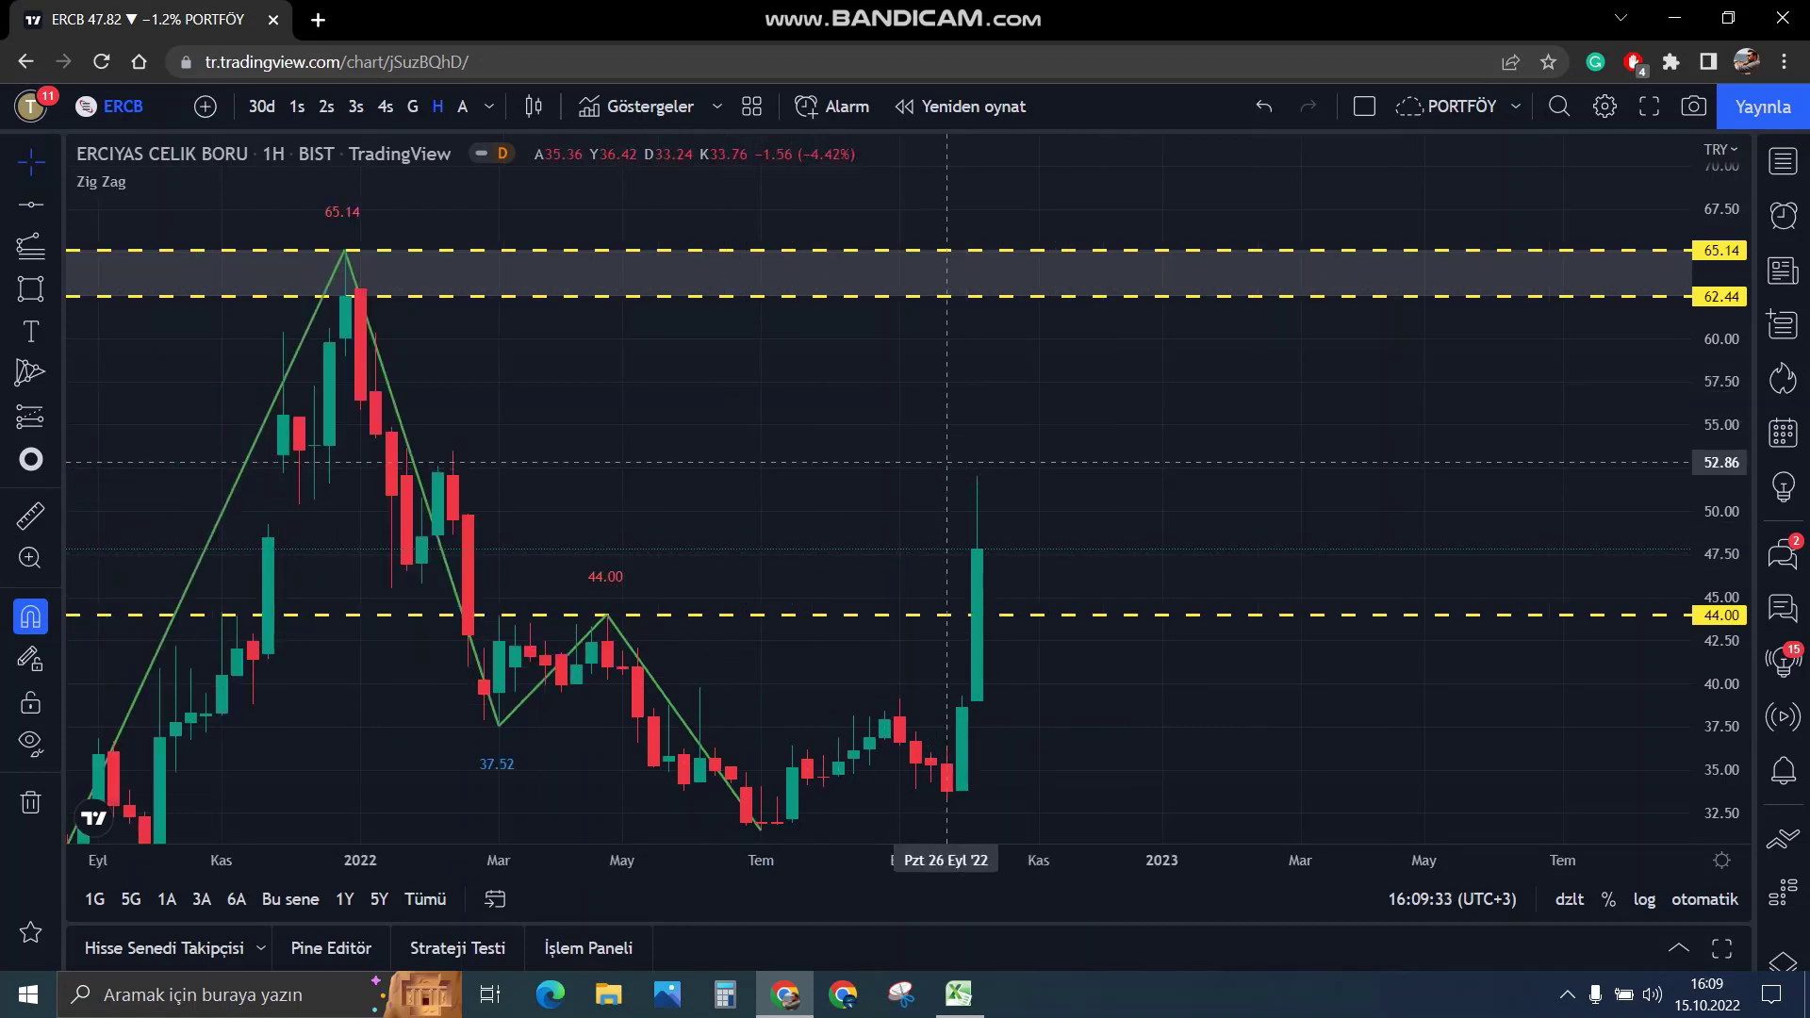
Select the FORMT code in the Excel volume table, switch back to TradingView and load the BIST FORMT chart.
click(959, 993)
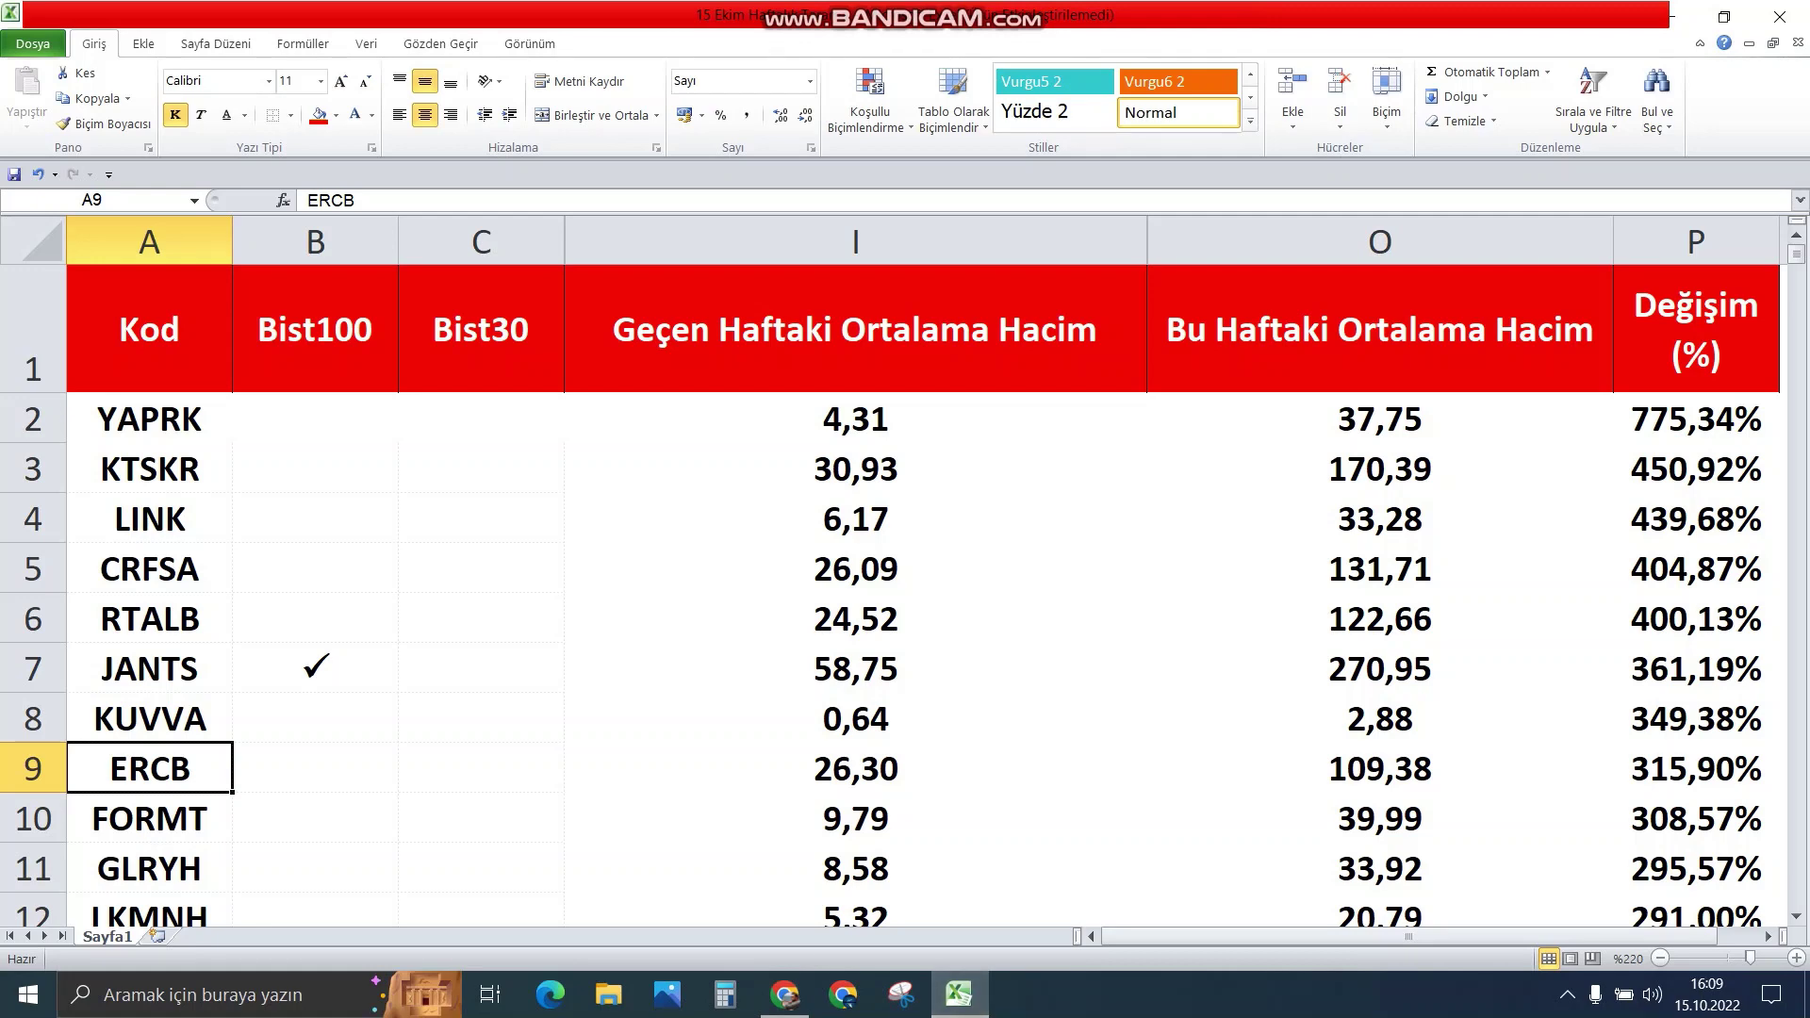
click(149, 818)
click(785, 993)
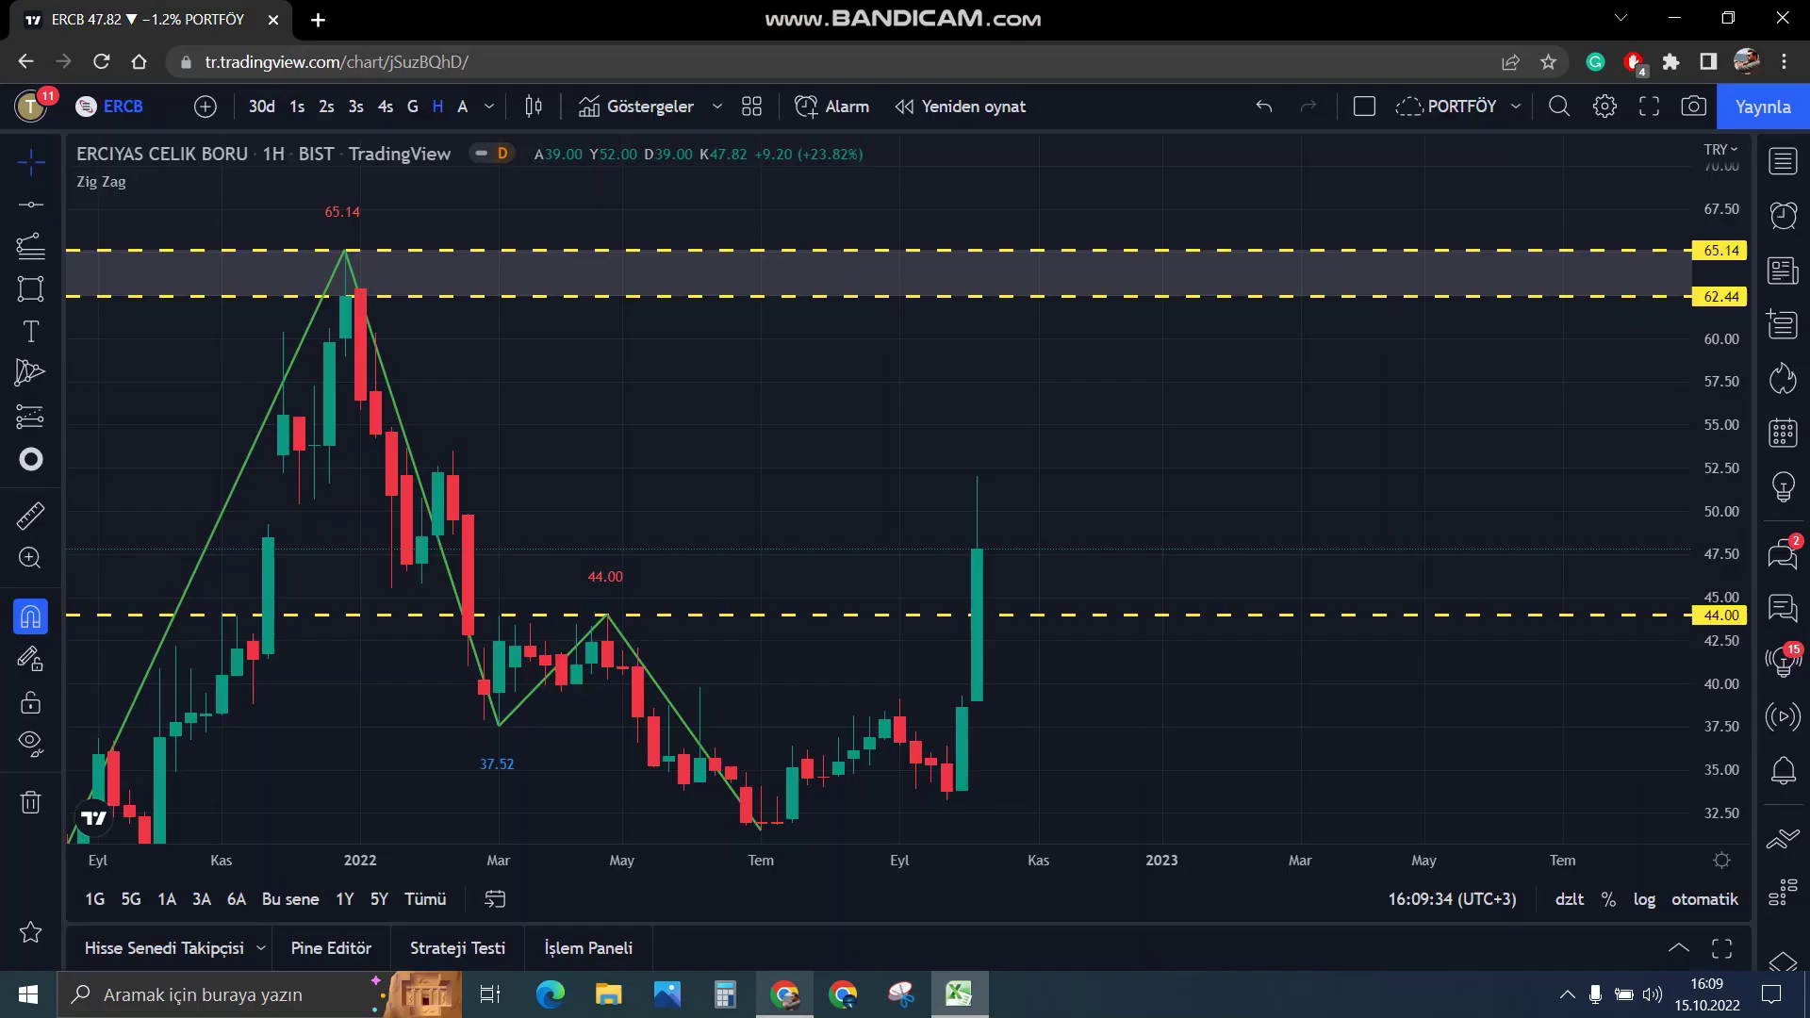
text(FORMT)
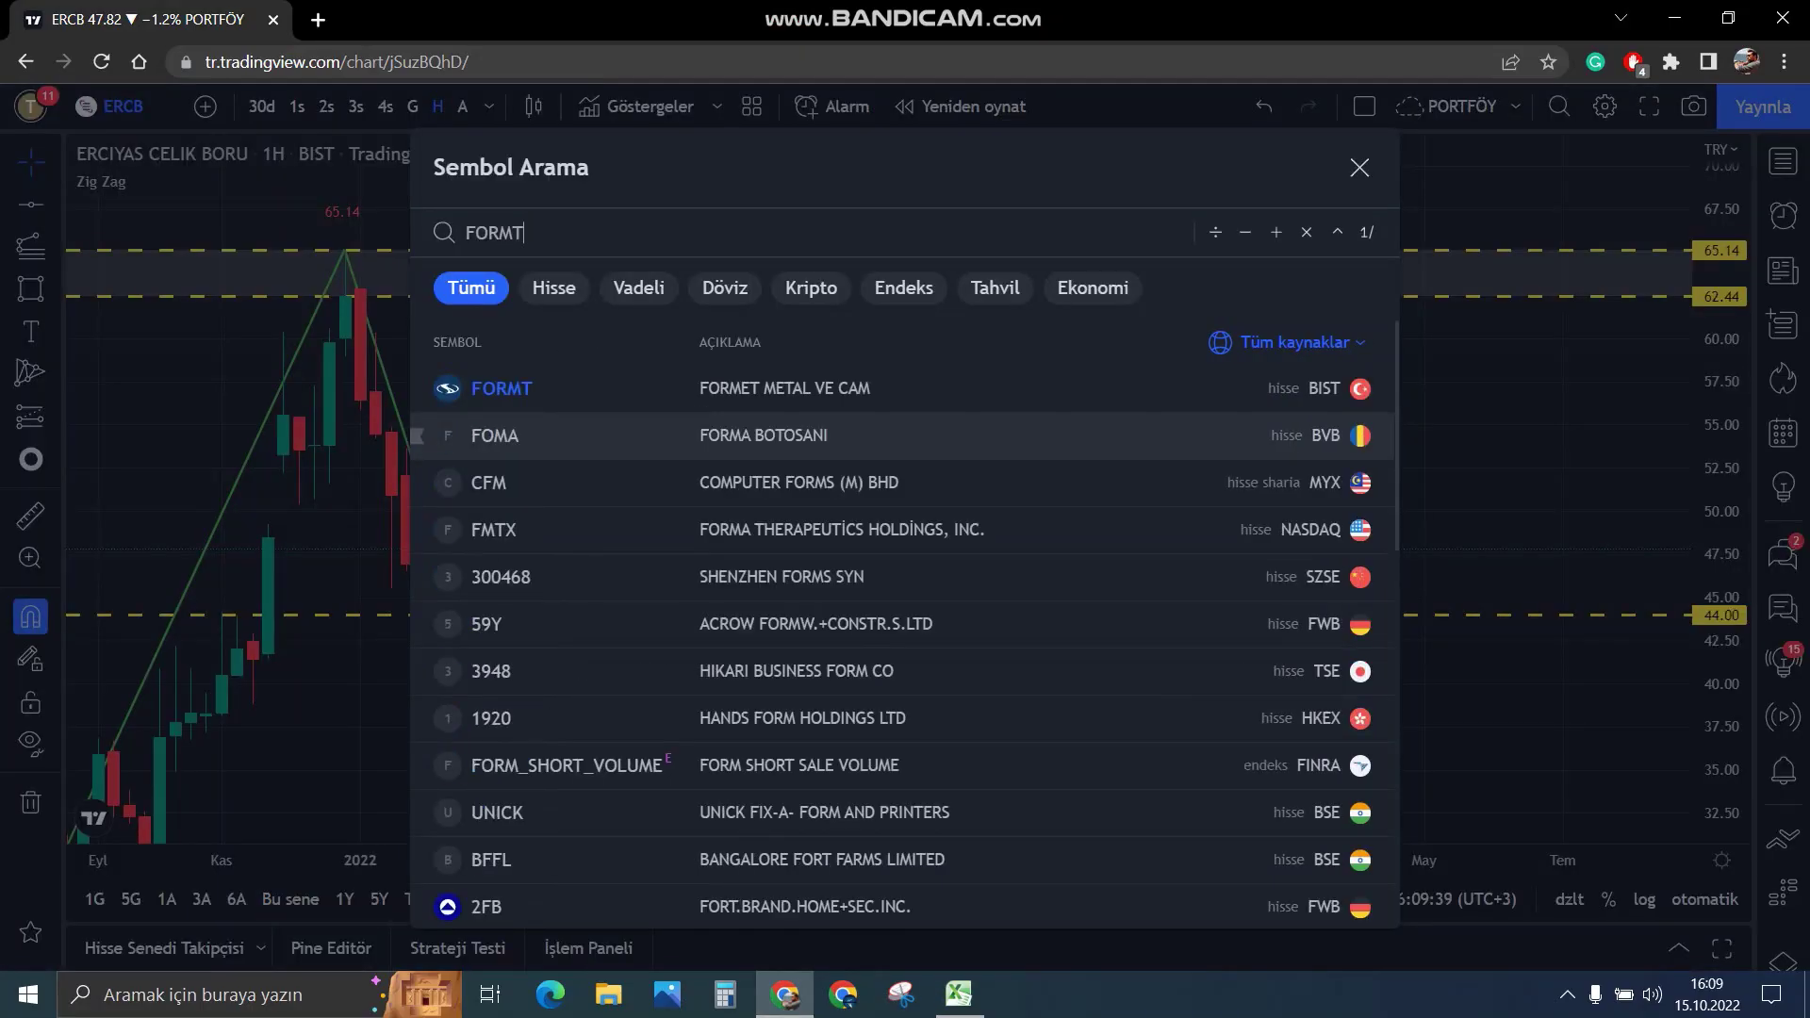
key(Return)
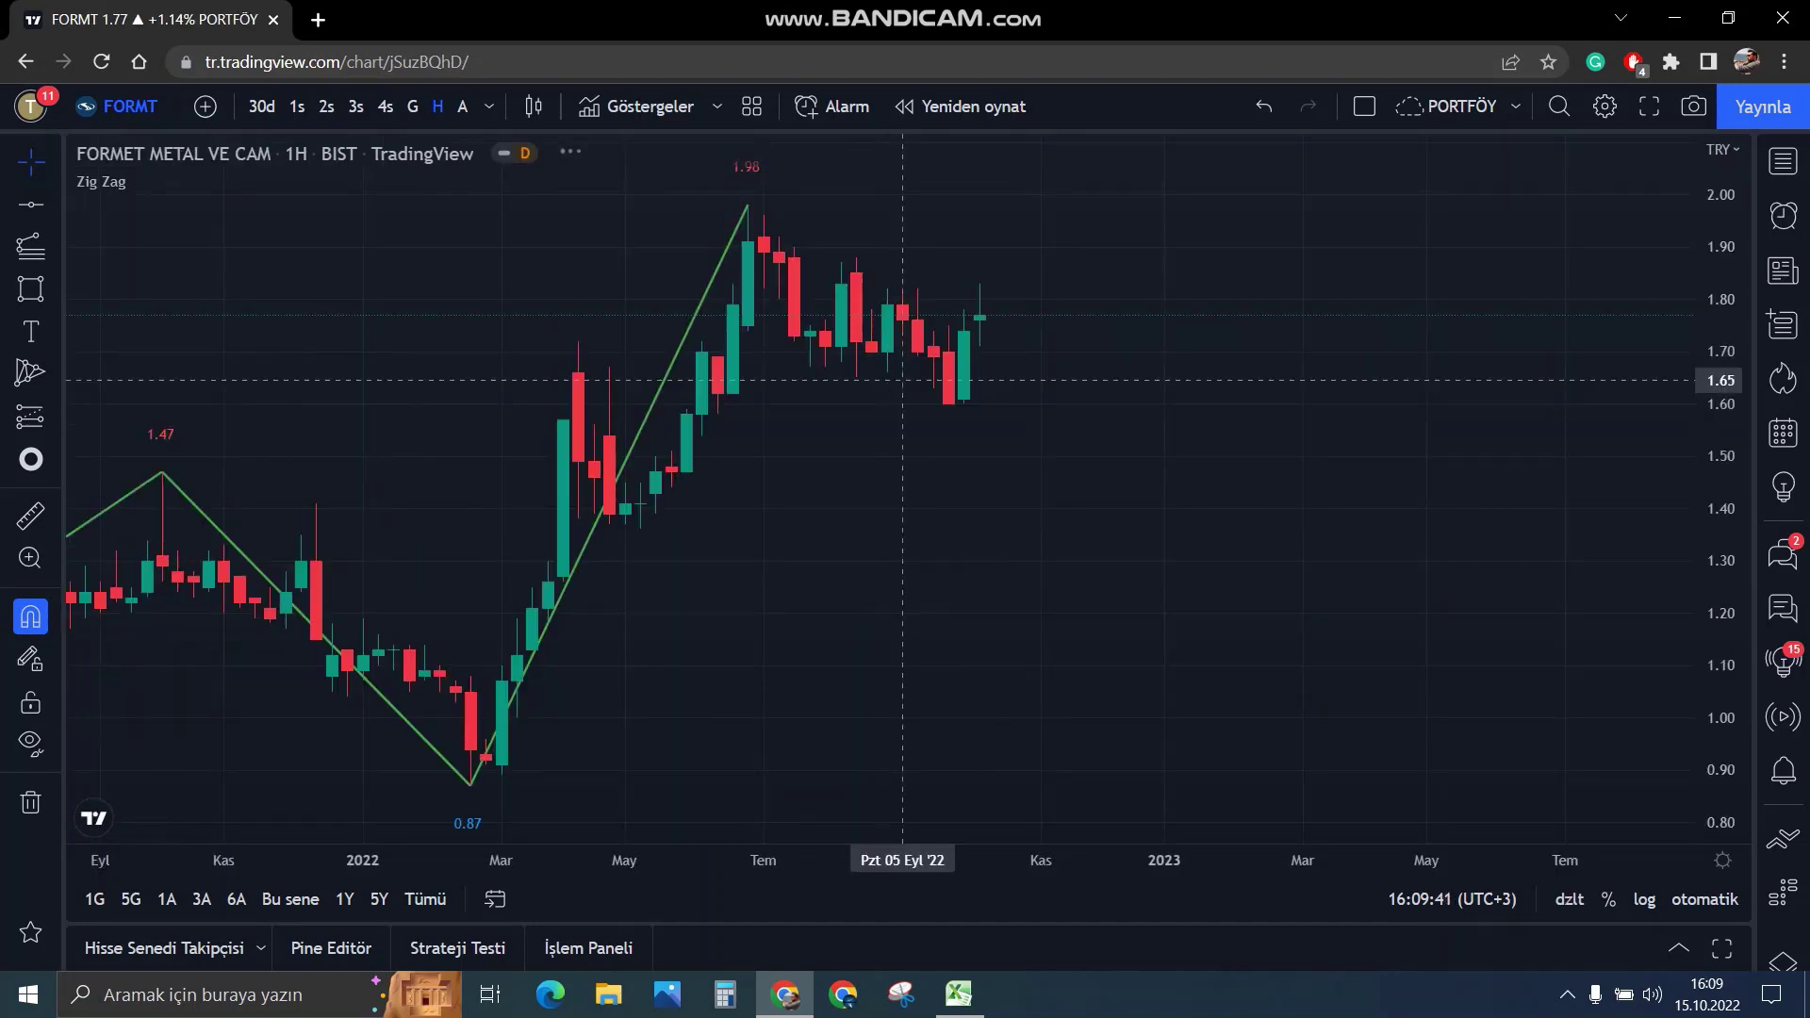
Add horizontal lines at the 1.98 zigzag high and at 1.91 on the FORMT chart.
scroll(1030, 406, down, 3)
scroll(1654, 409, up, 2)
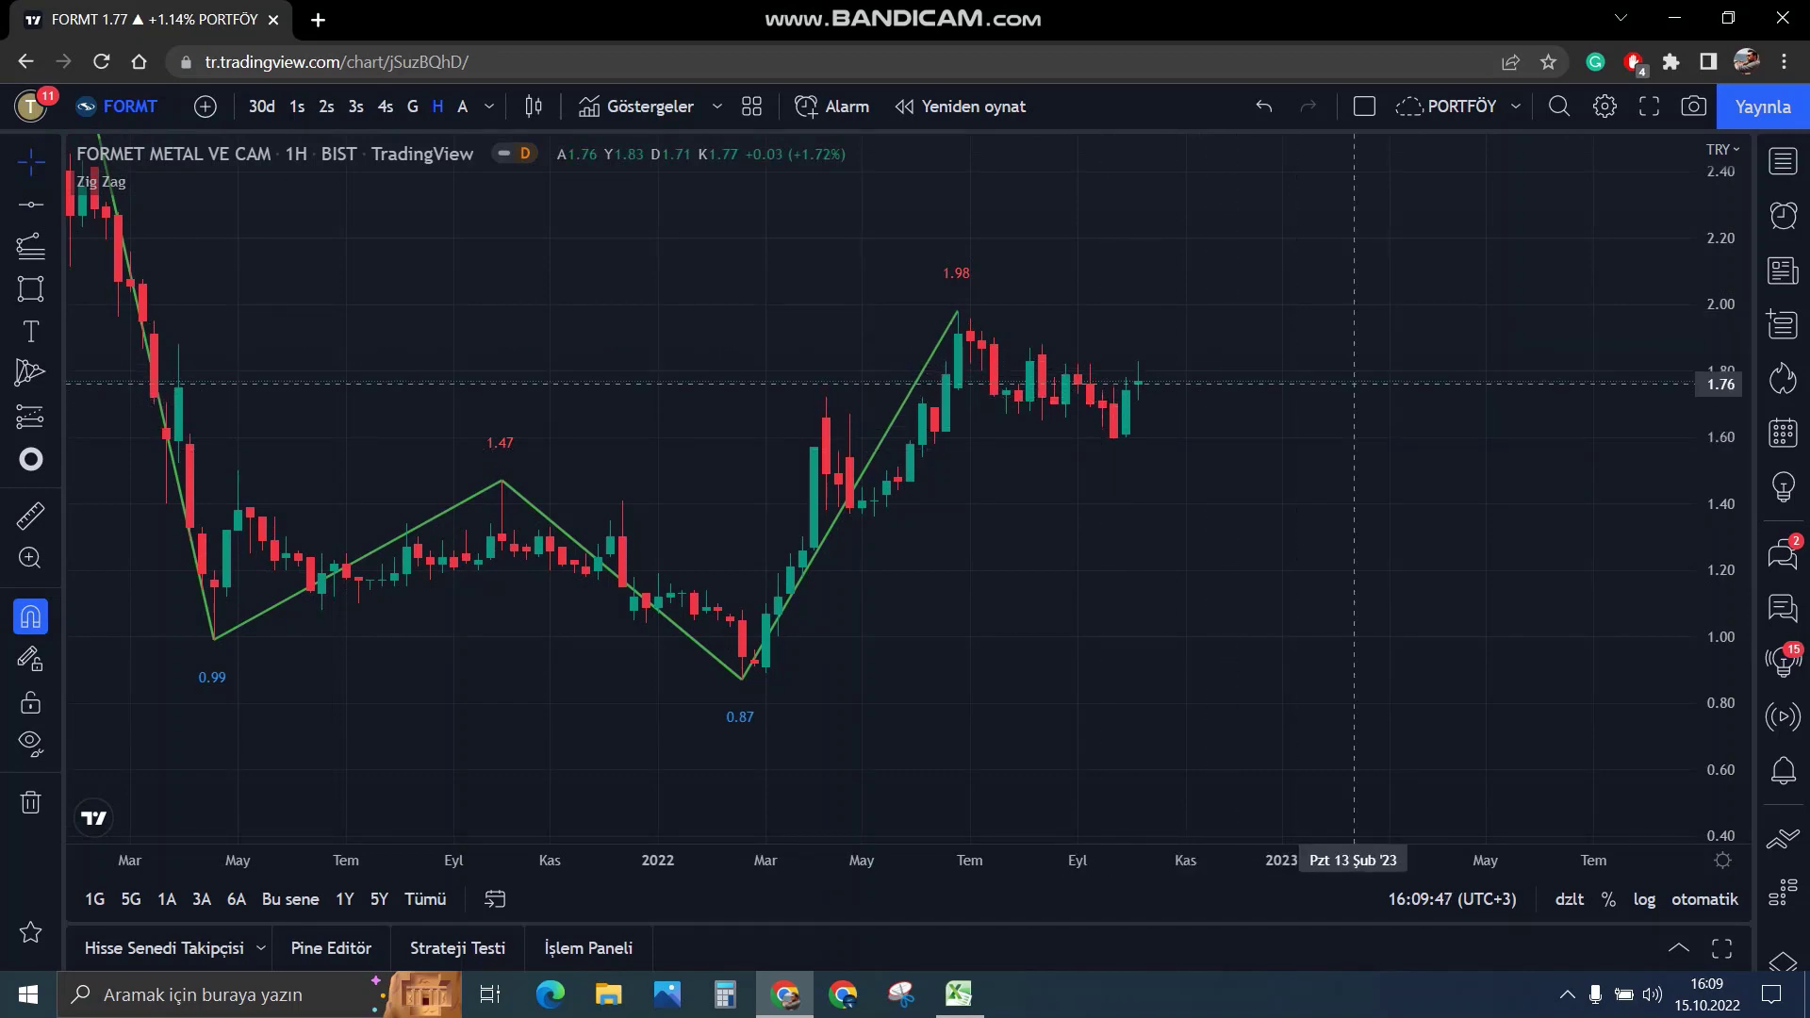
scroll(1376, 384, down, 3)
scroll(1354, 514, up, 3)
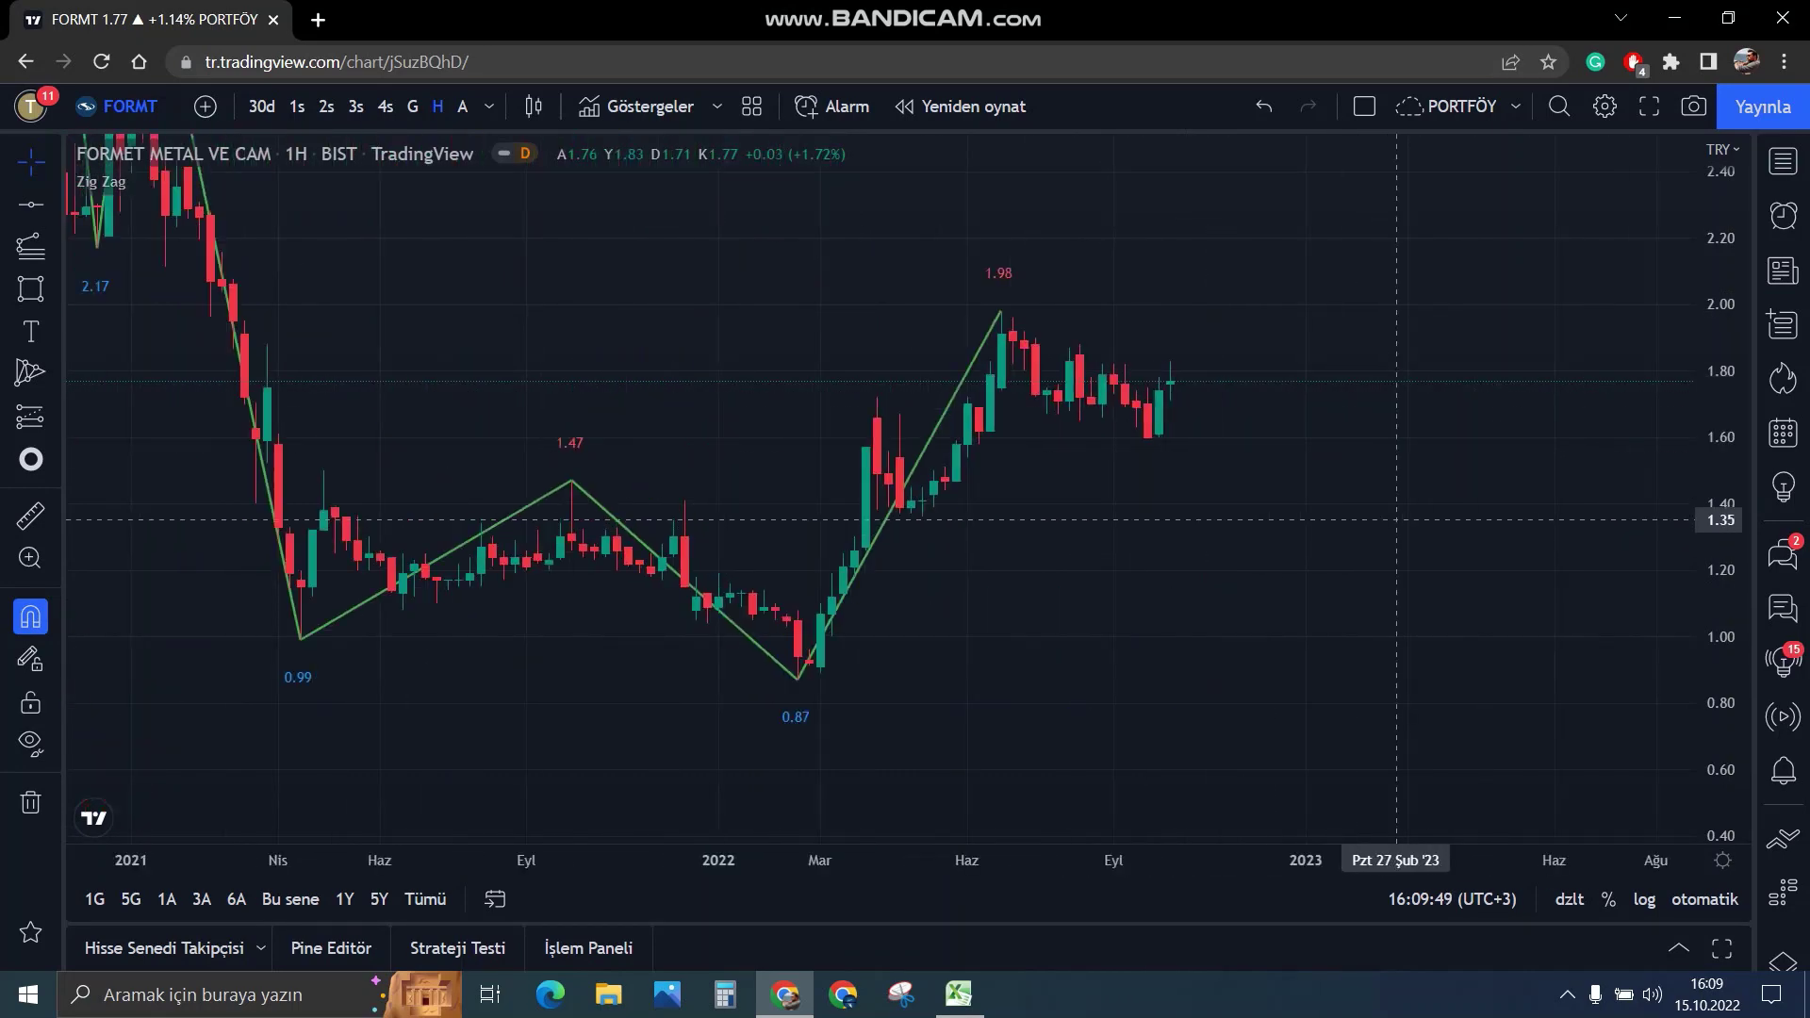
click(31, 205)
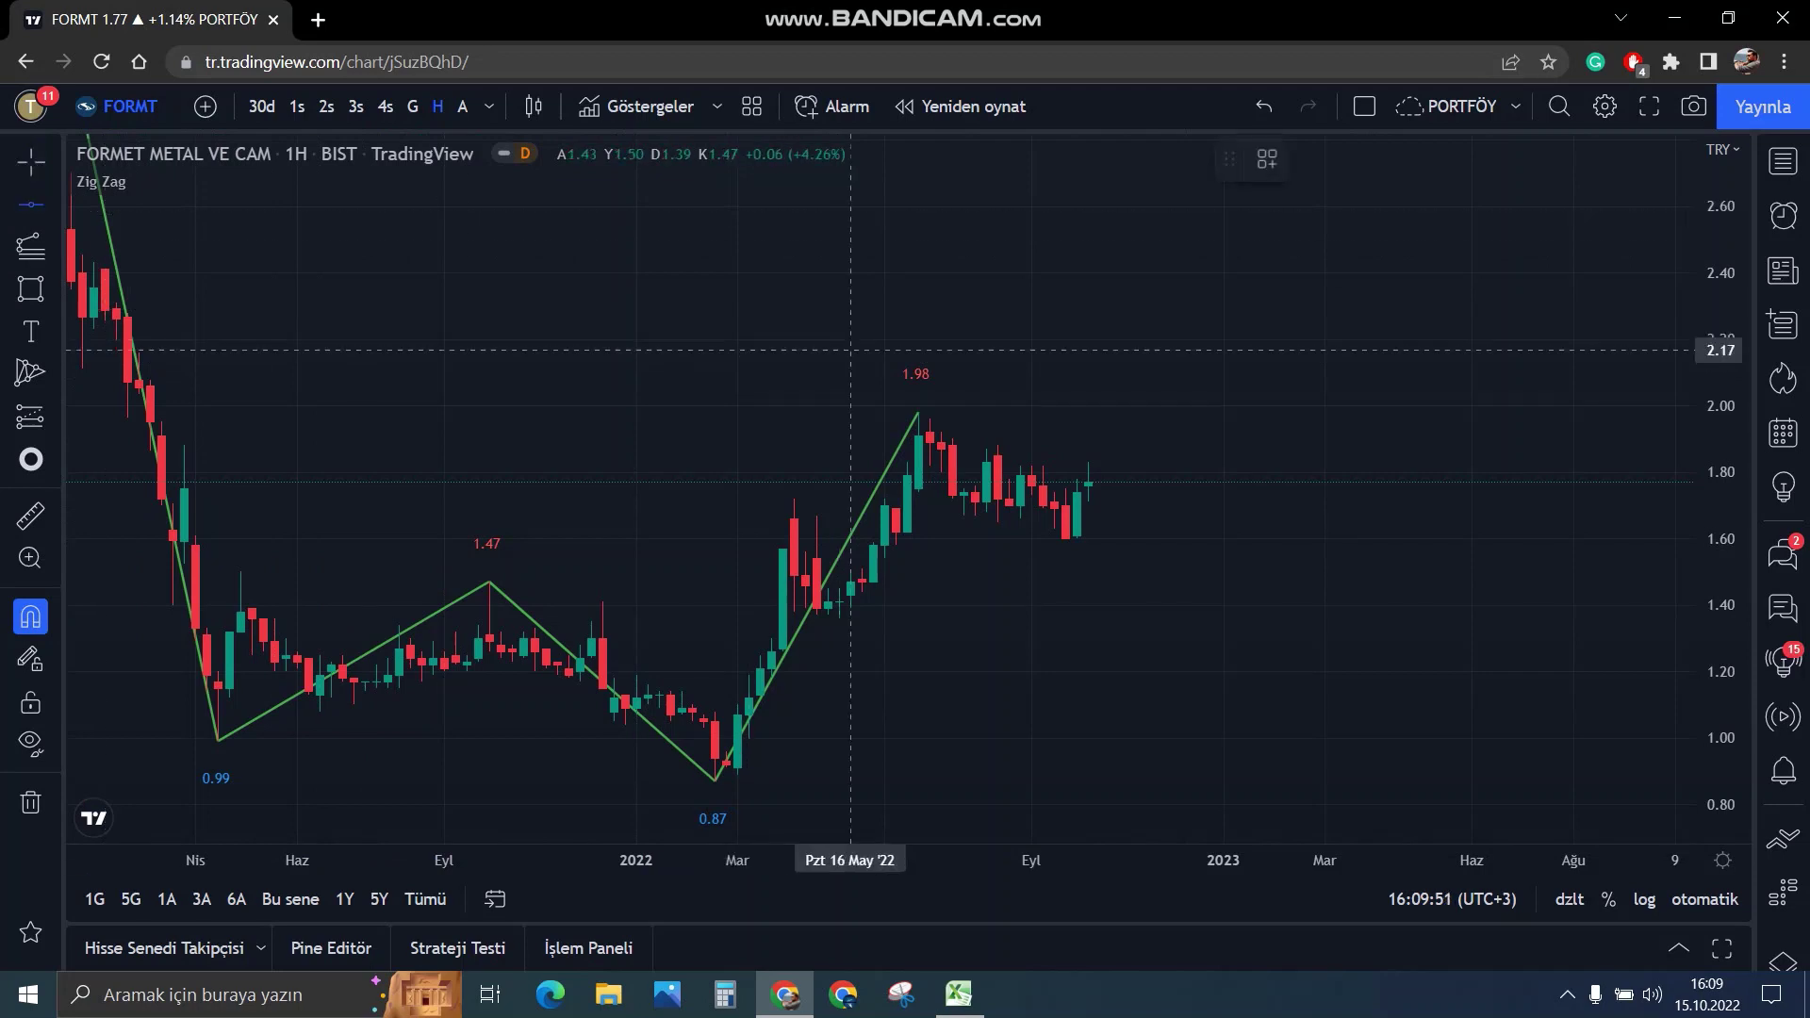
click(918, 412)
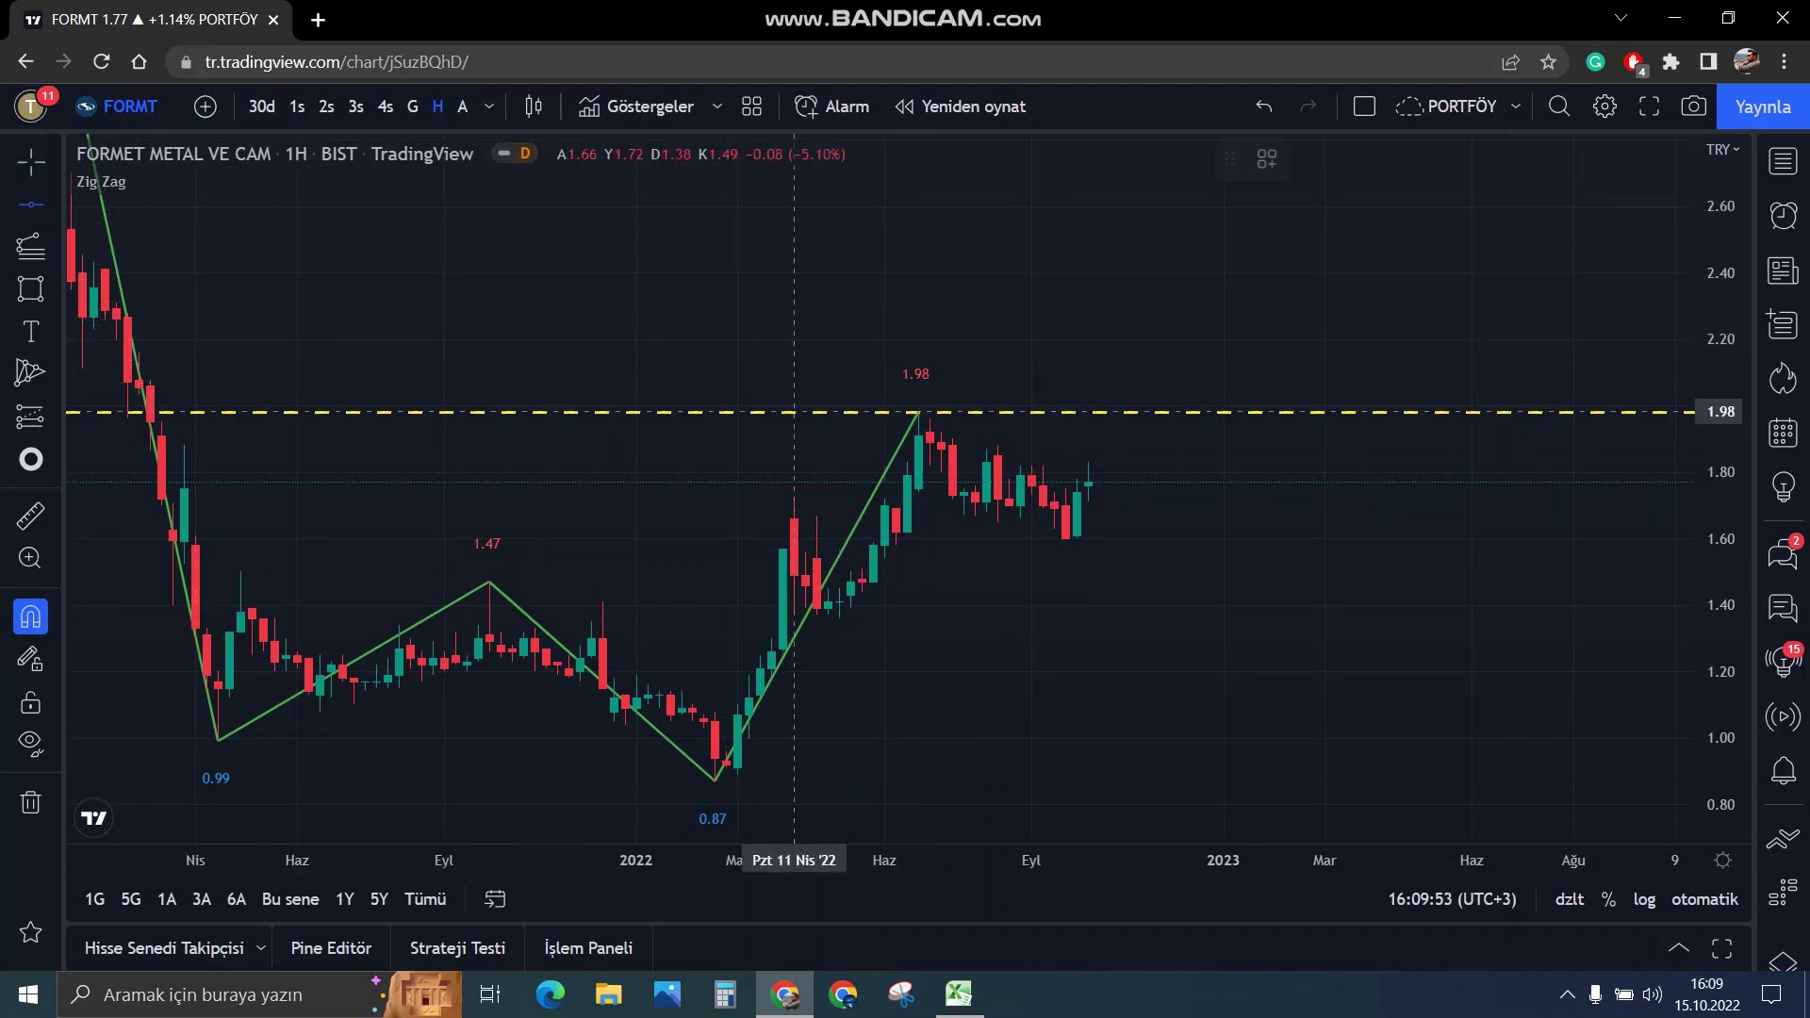
click(919, 436)
Shade the band between the 1.98 and 1.91 lines on the FORMT chart with a rectangle.
drag(1085, 299, 1054, 318)
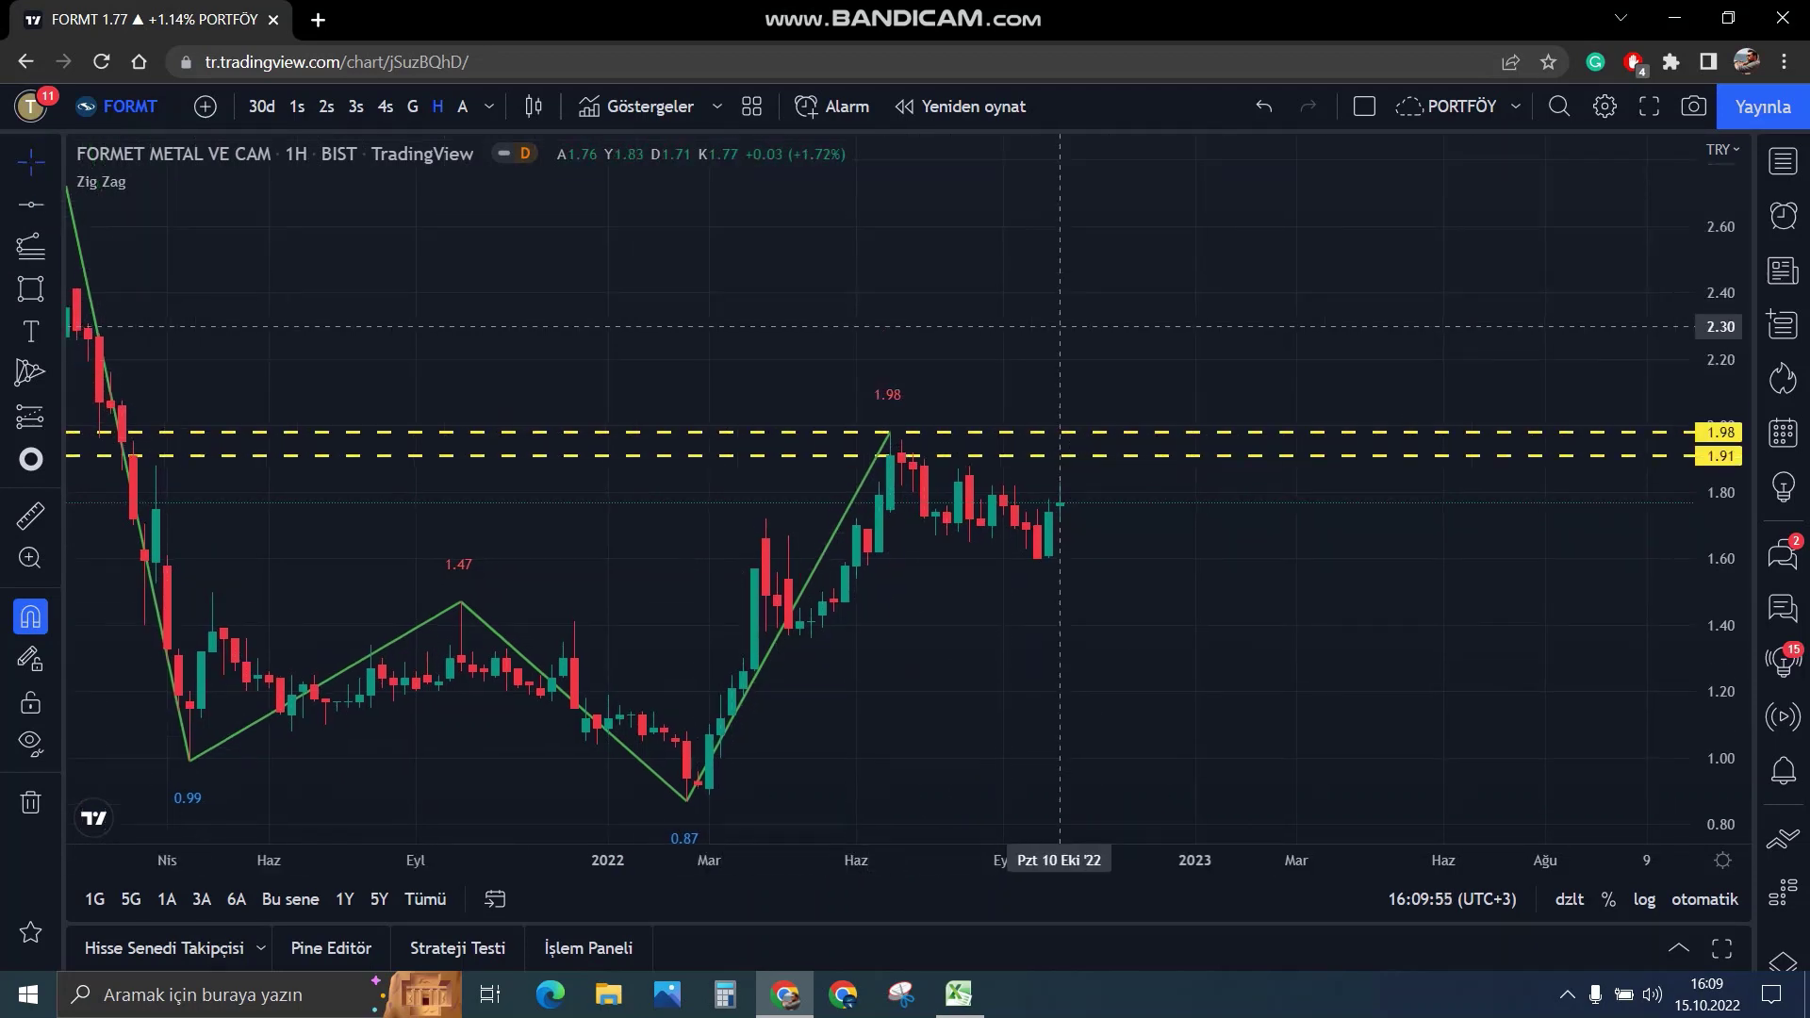
click(32, 289)
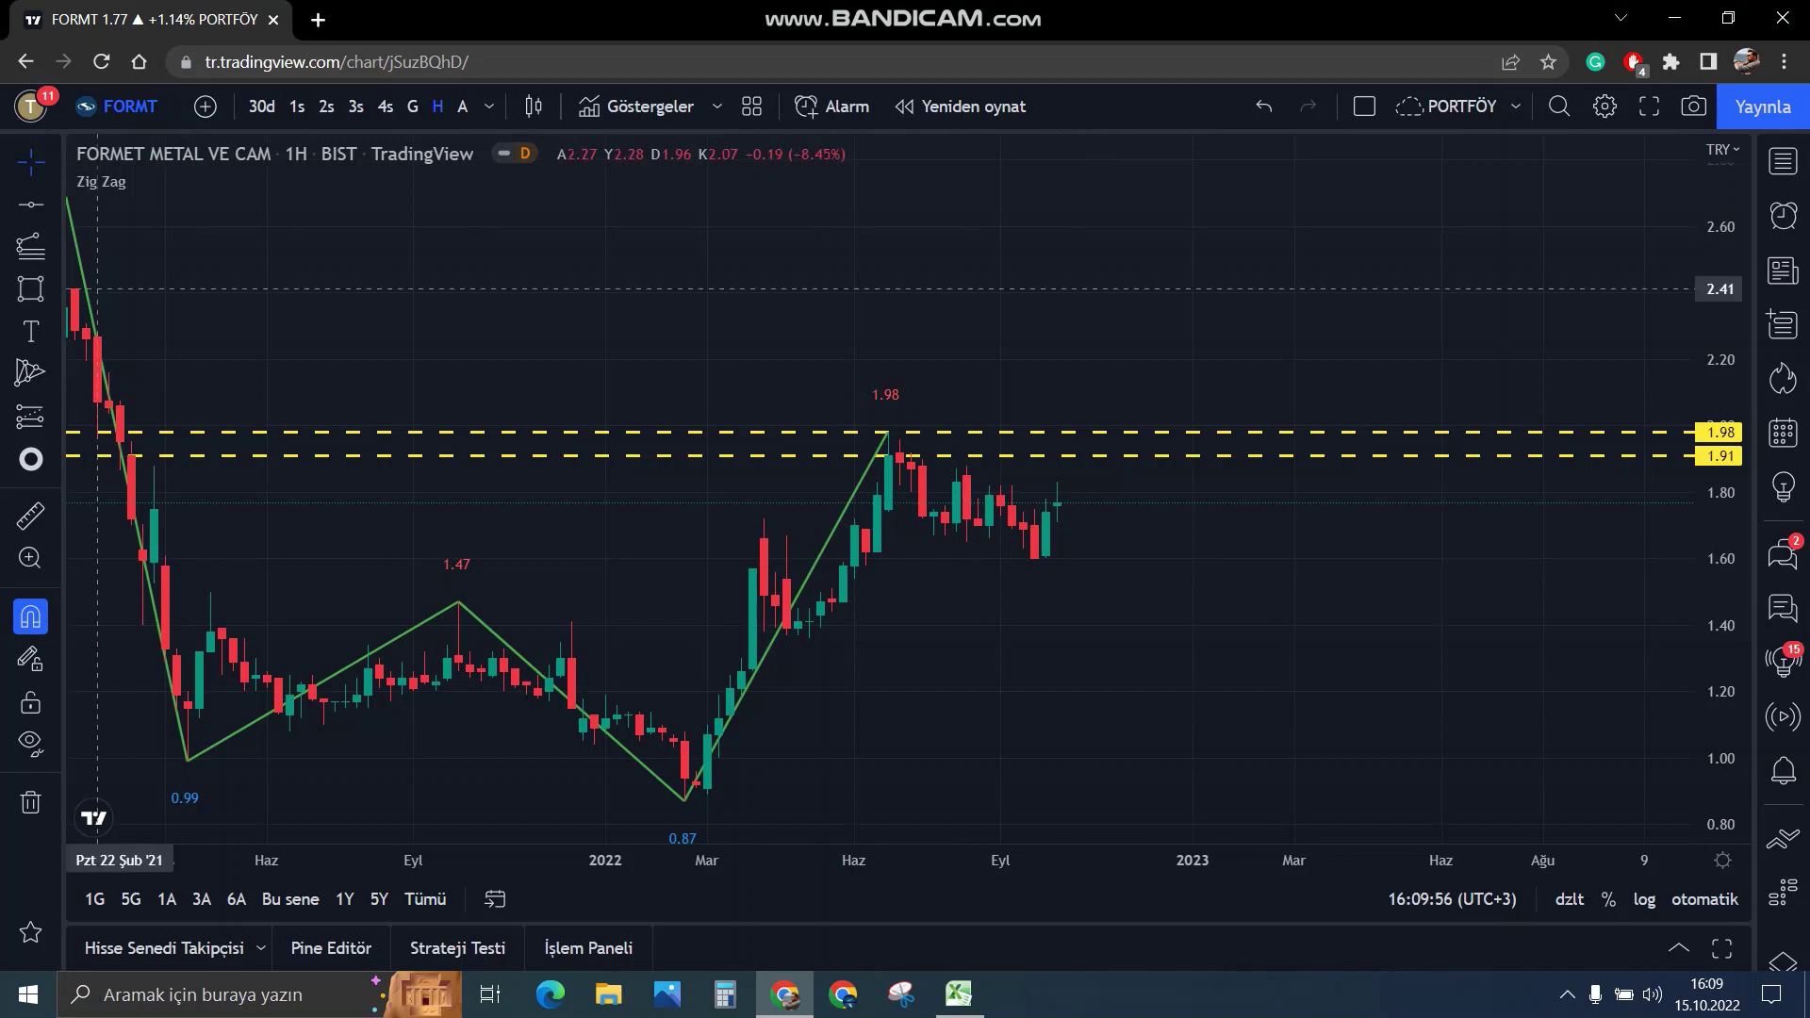
click(888, 431)
click(899, 456)
Measure the rise from the latest FORMT close up to the 1.98 line, and clear the measurement.
drag(1091, 556, 896, 557)
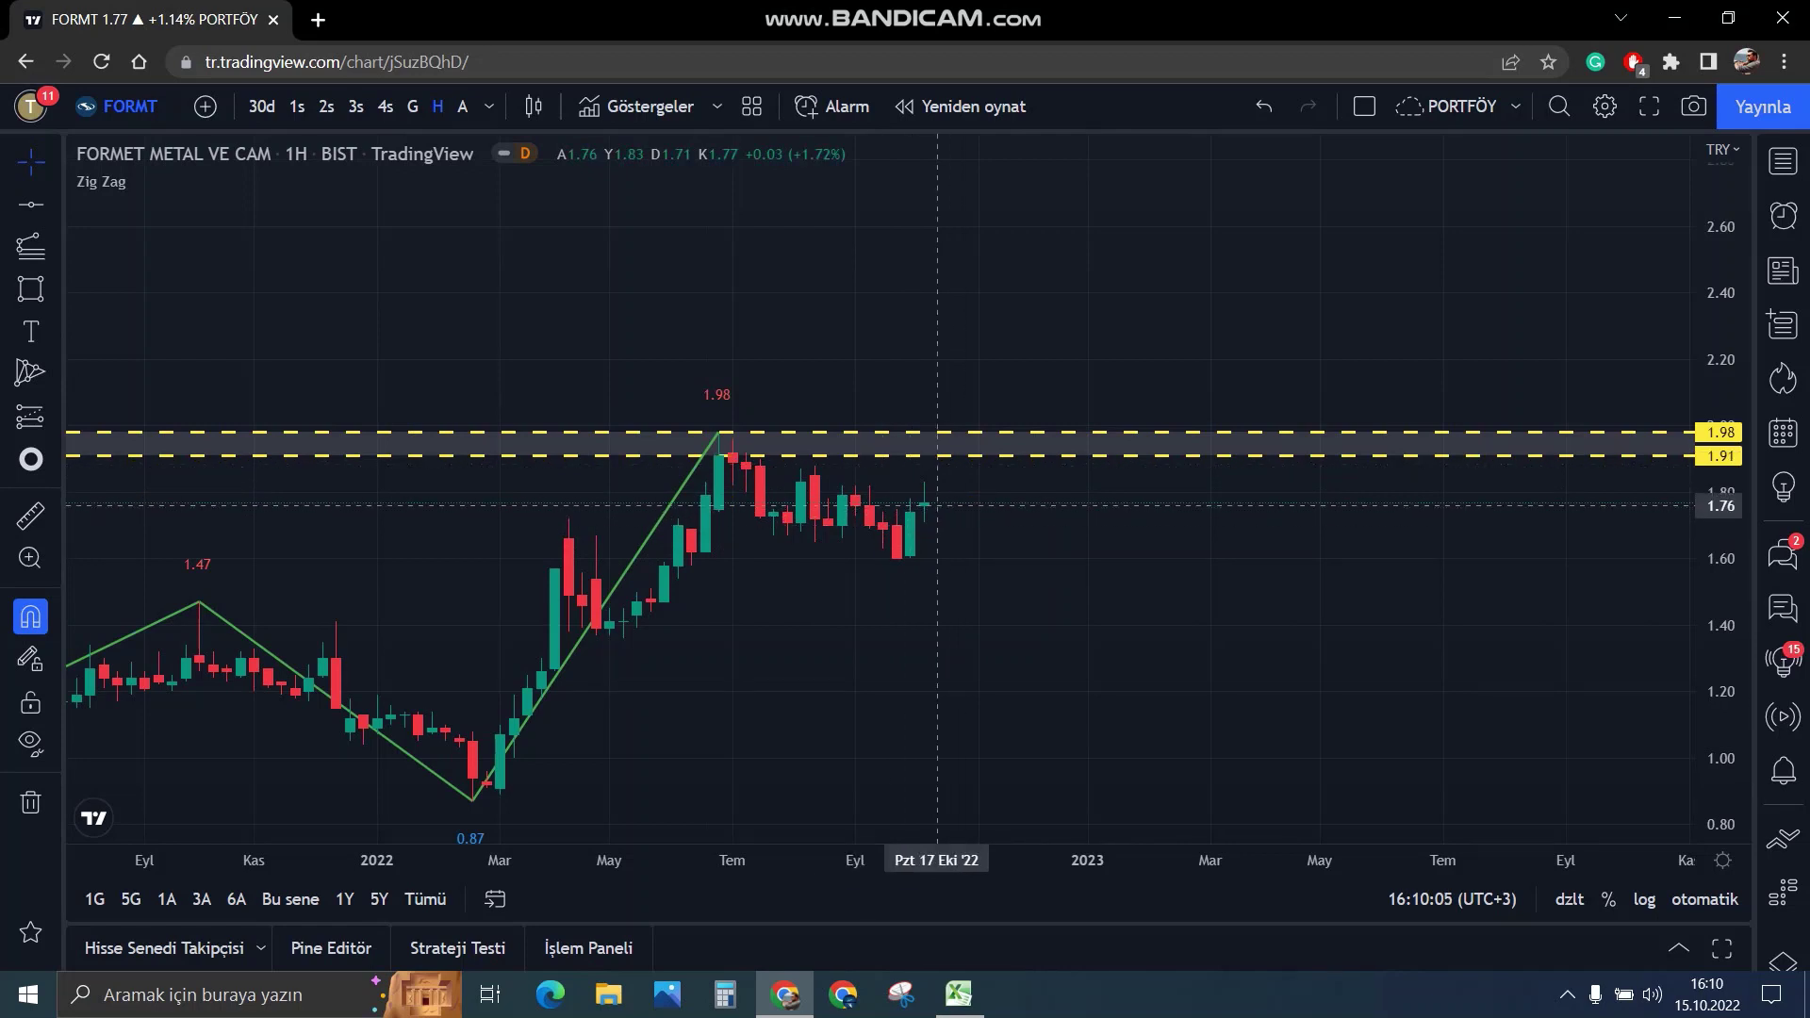
drag(933, 509, 839, 544)
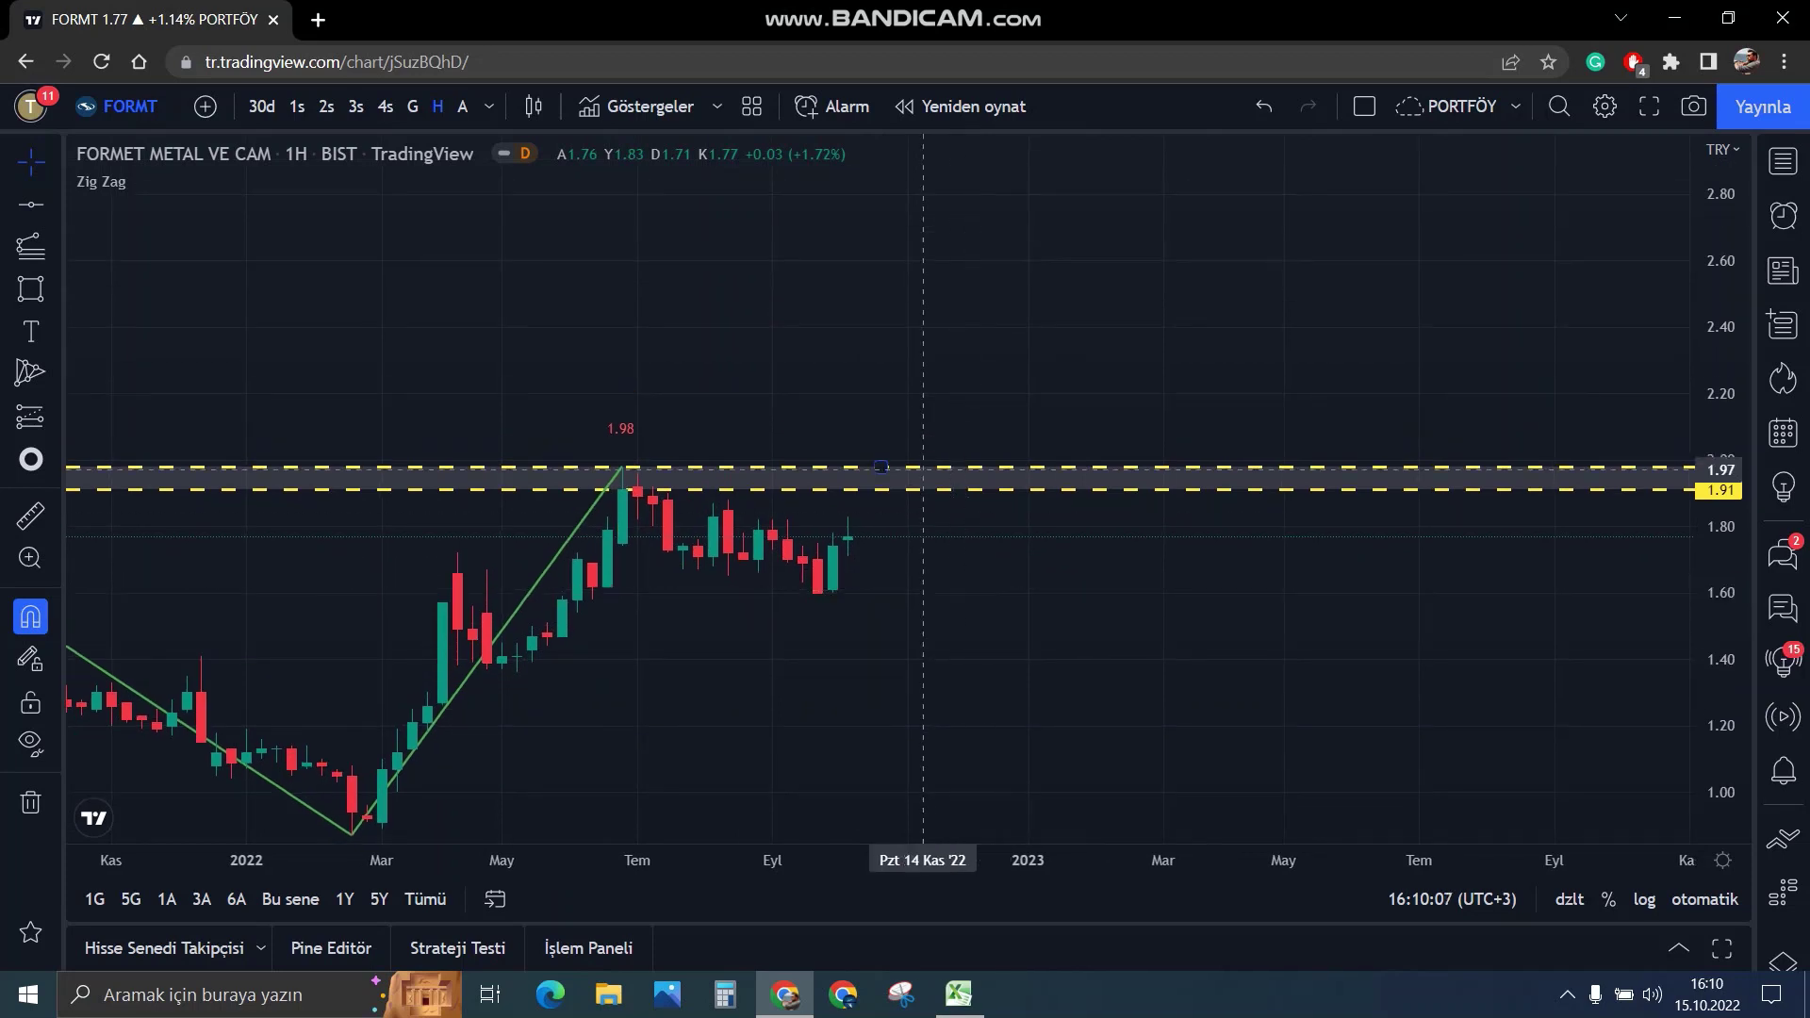
click(31, 516)
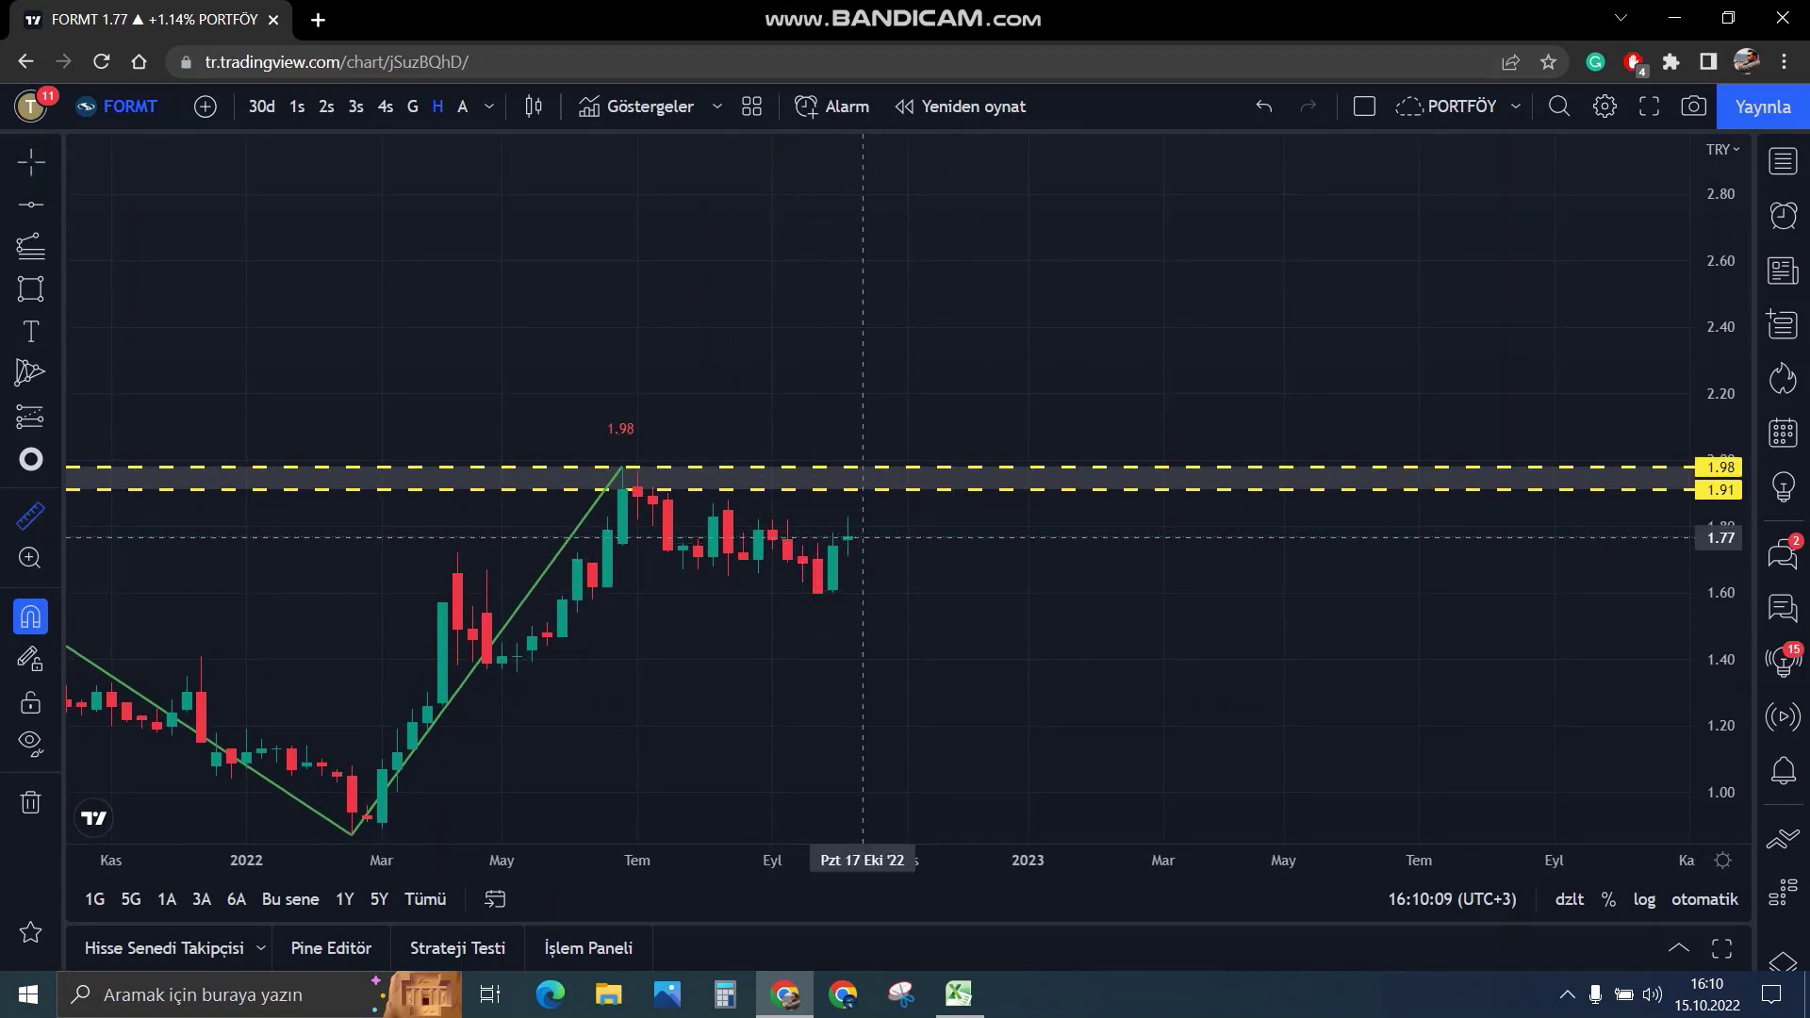
click(849, 537)
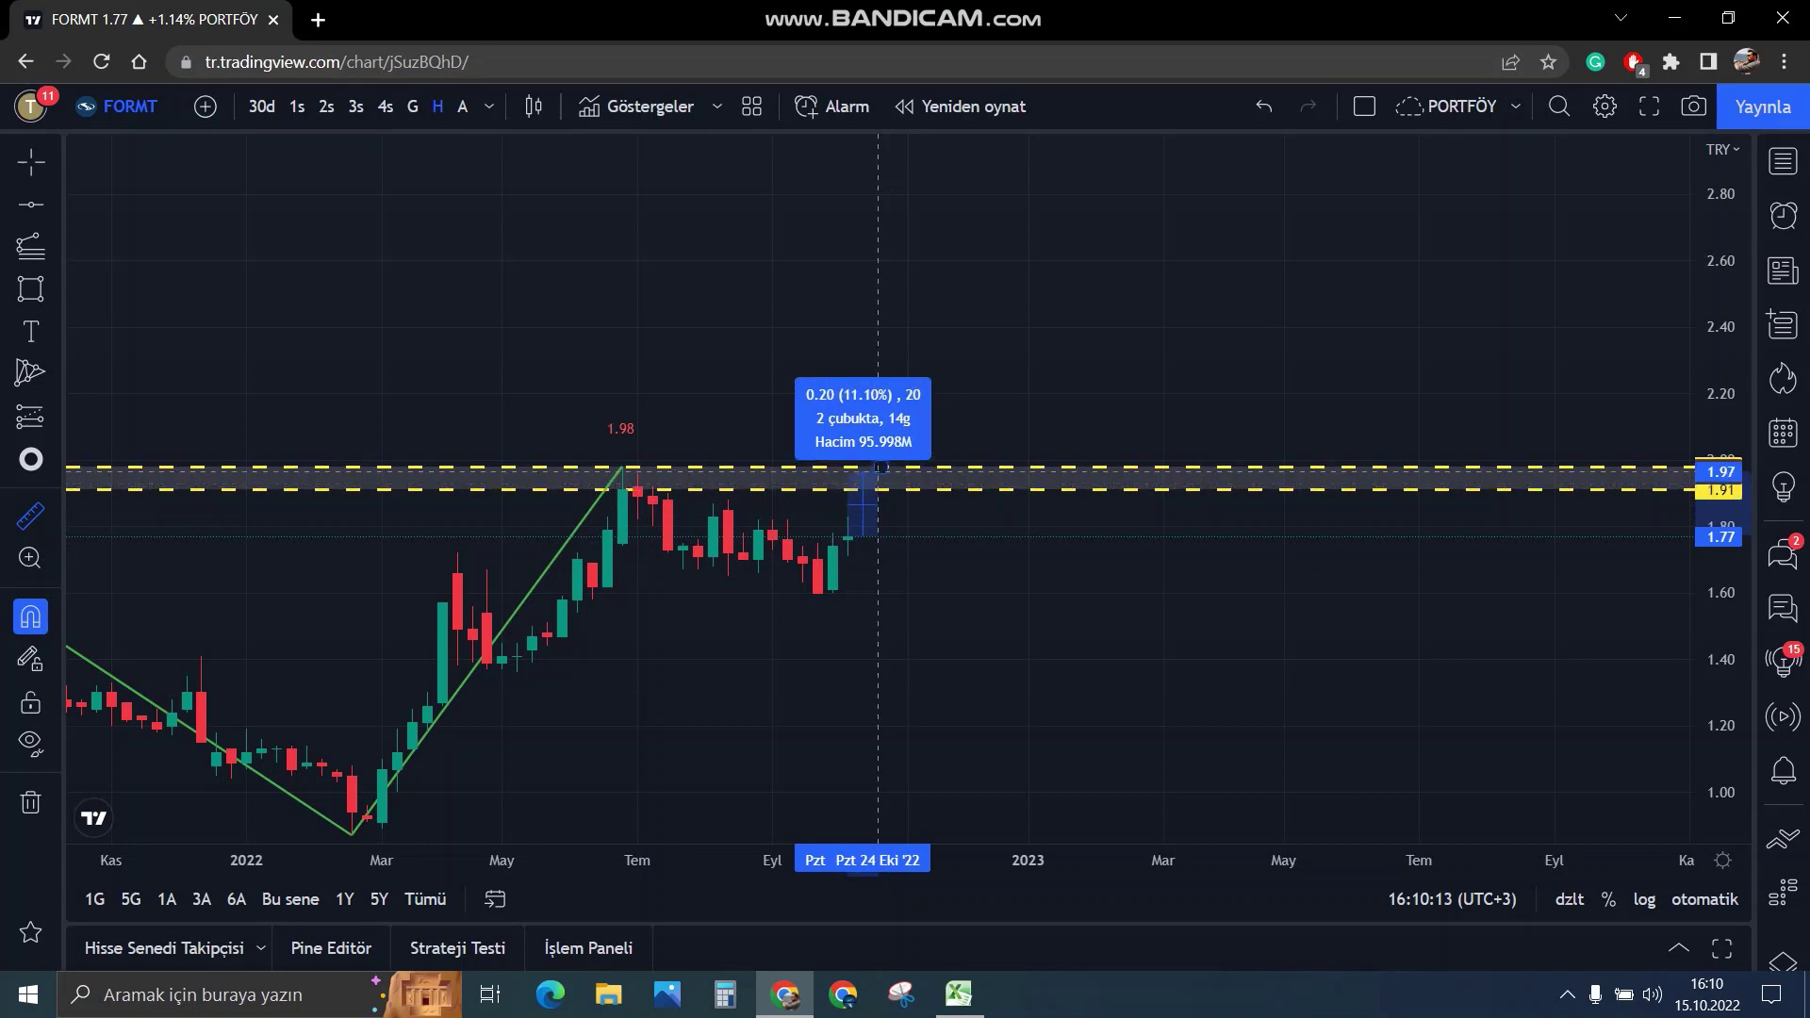
key(Escape)
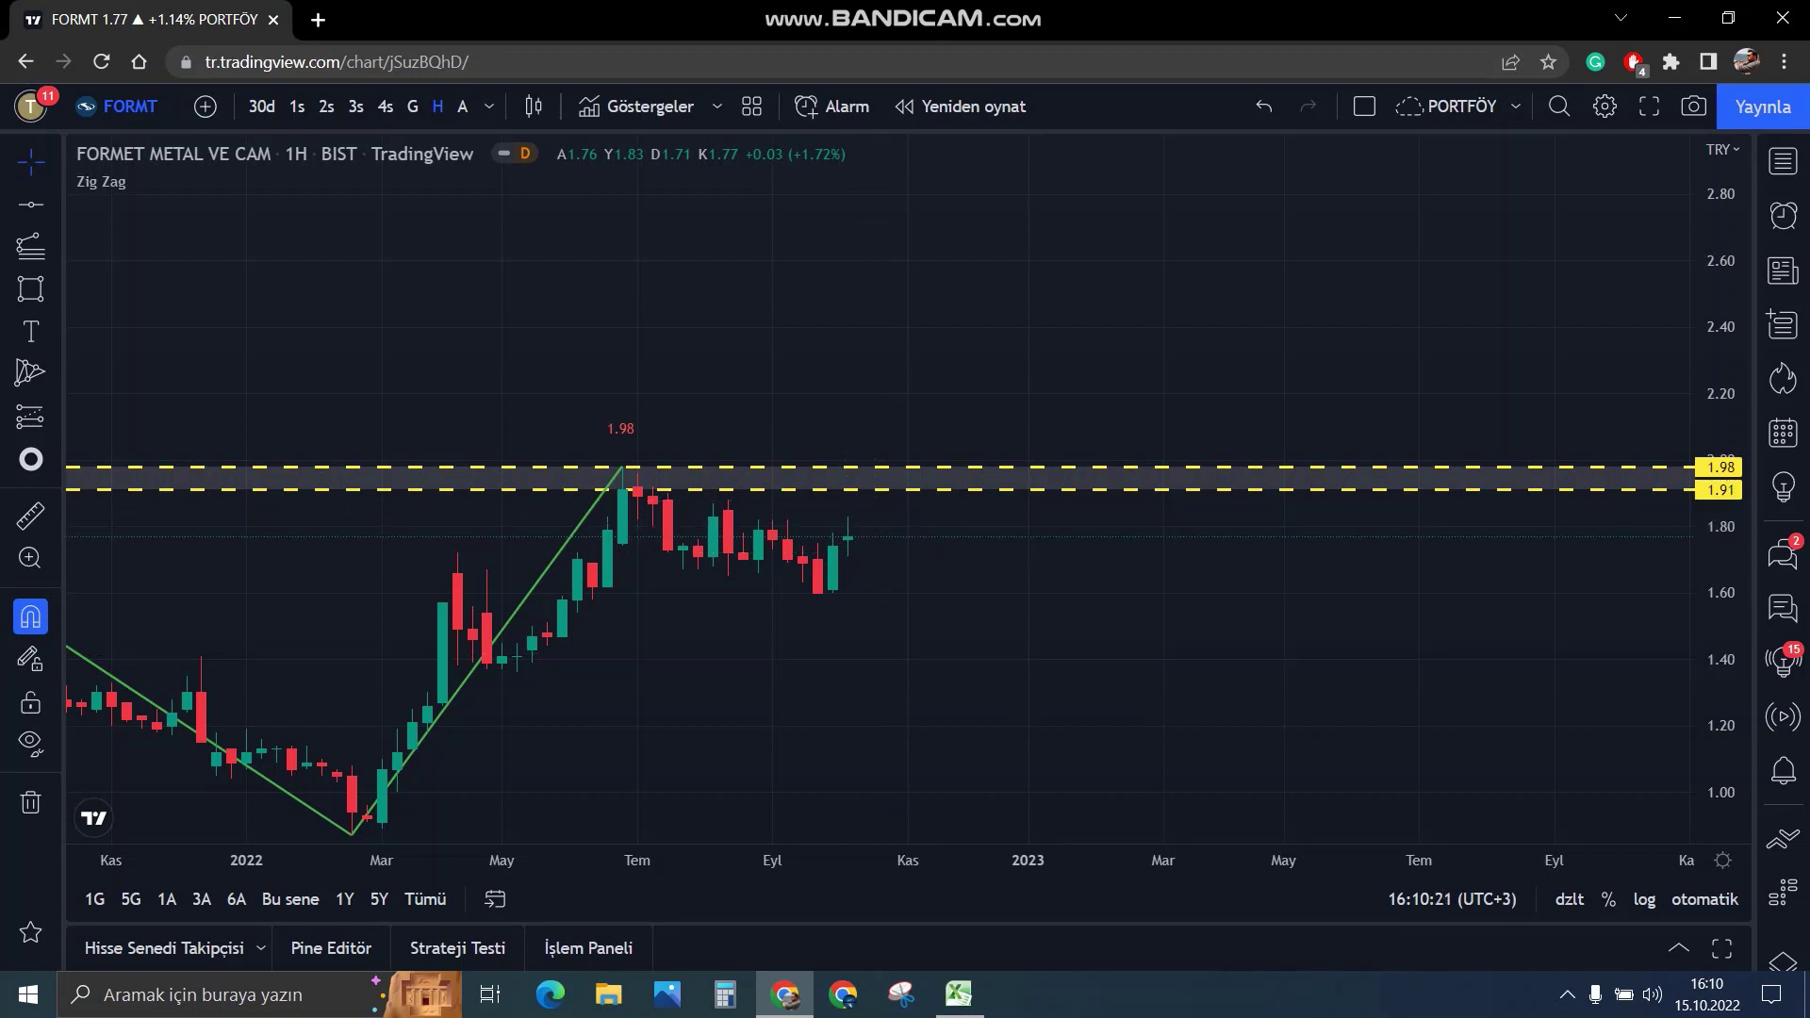
Switch to the Windows Calculator, compute 1,08 ^ 52 and clear the result.
click(725, 993)
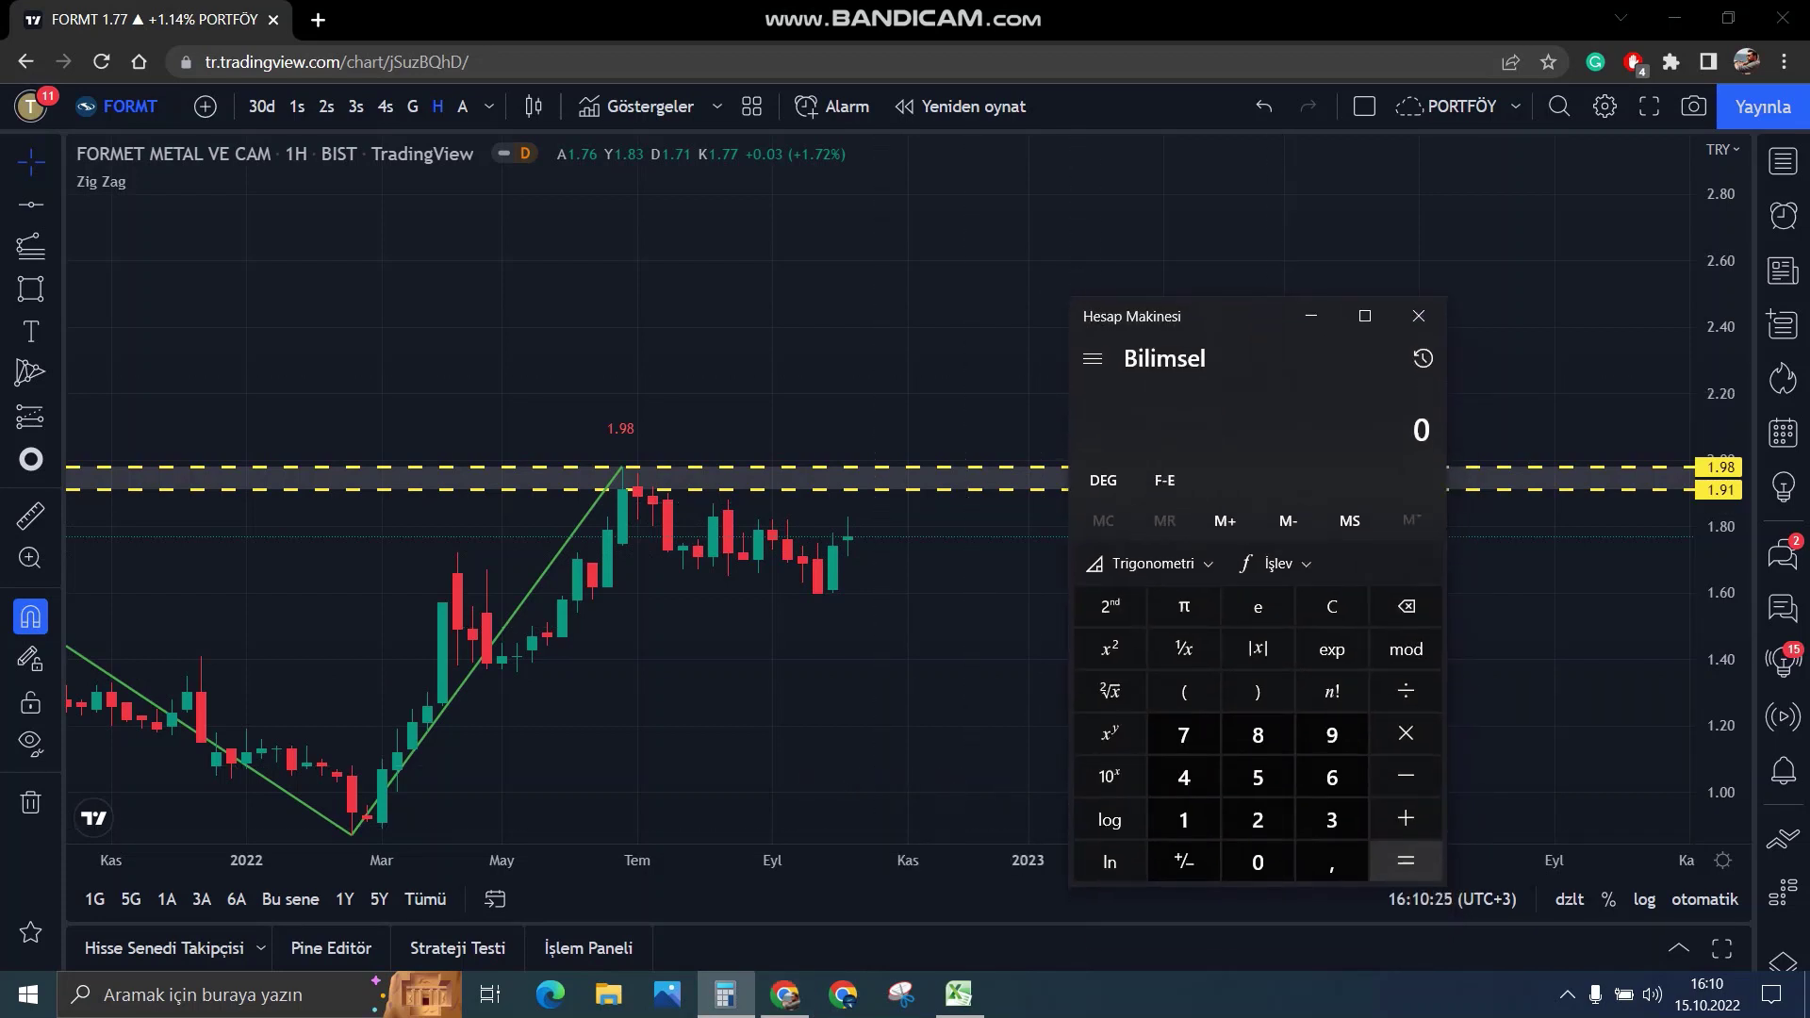
text(08 ^ 52)
key(Return)
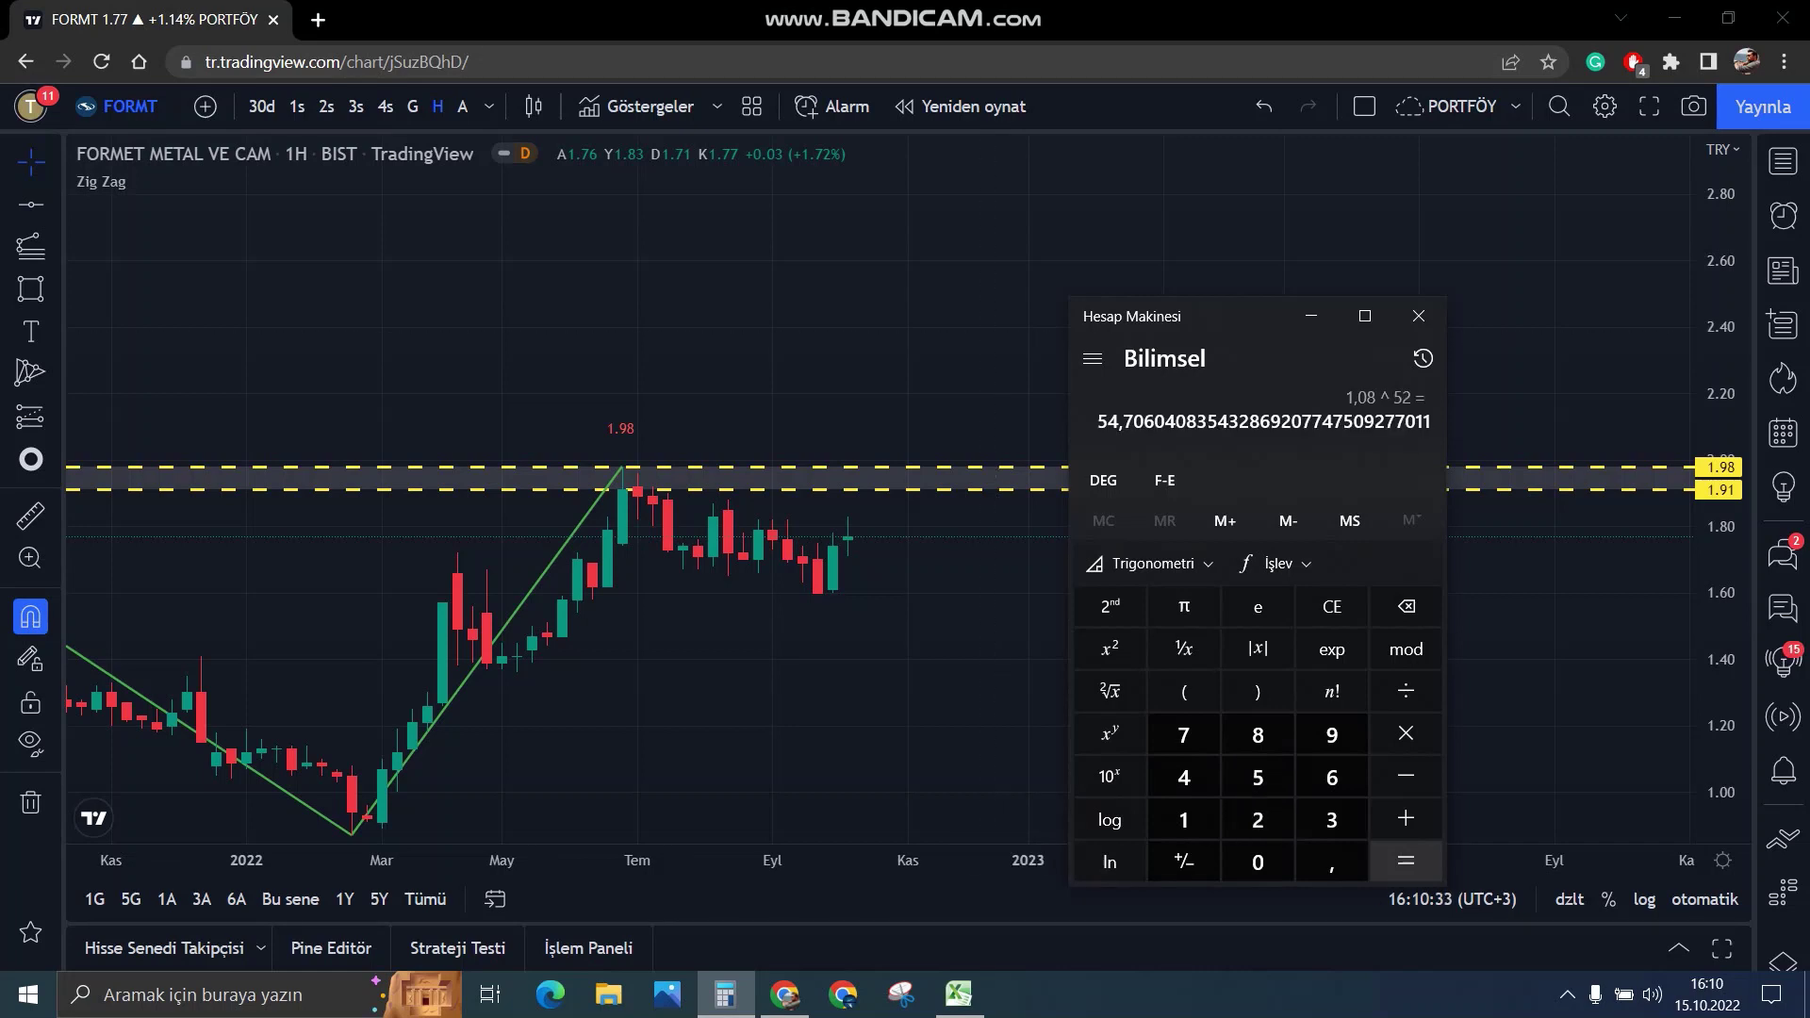
click(1332, 606)
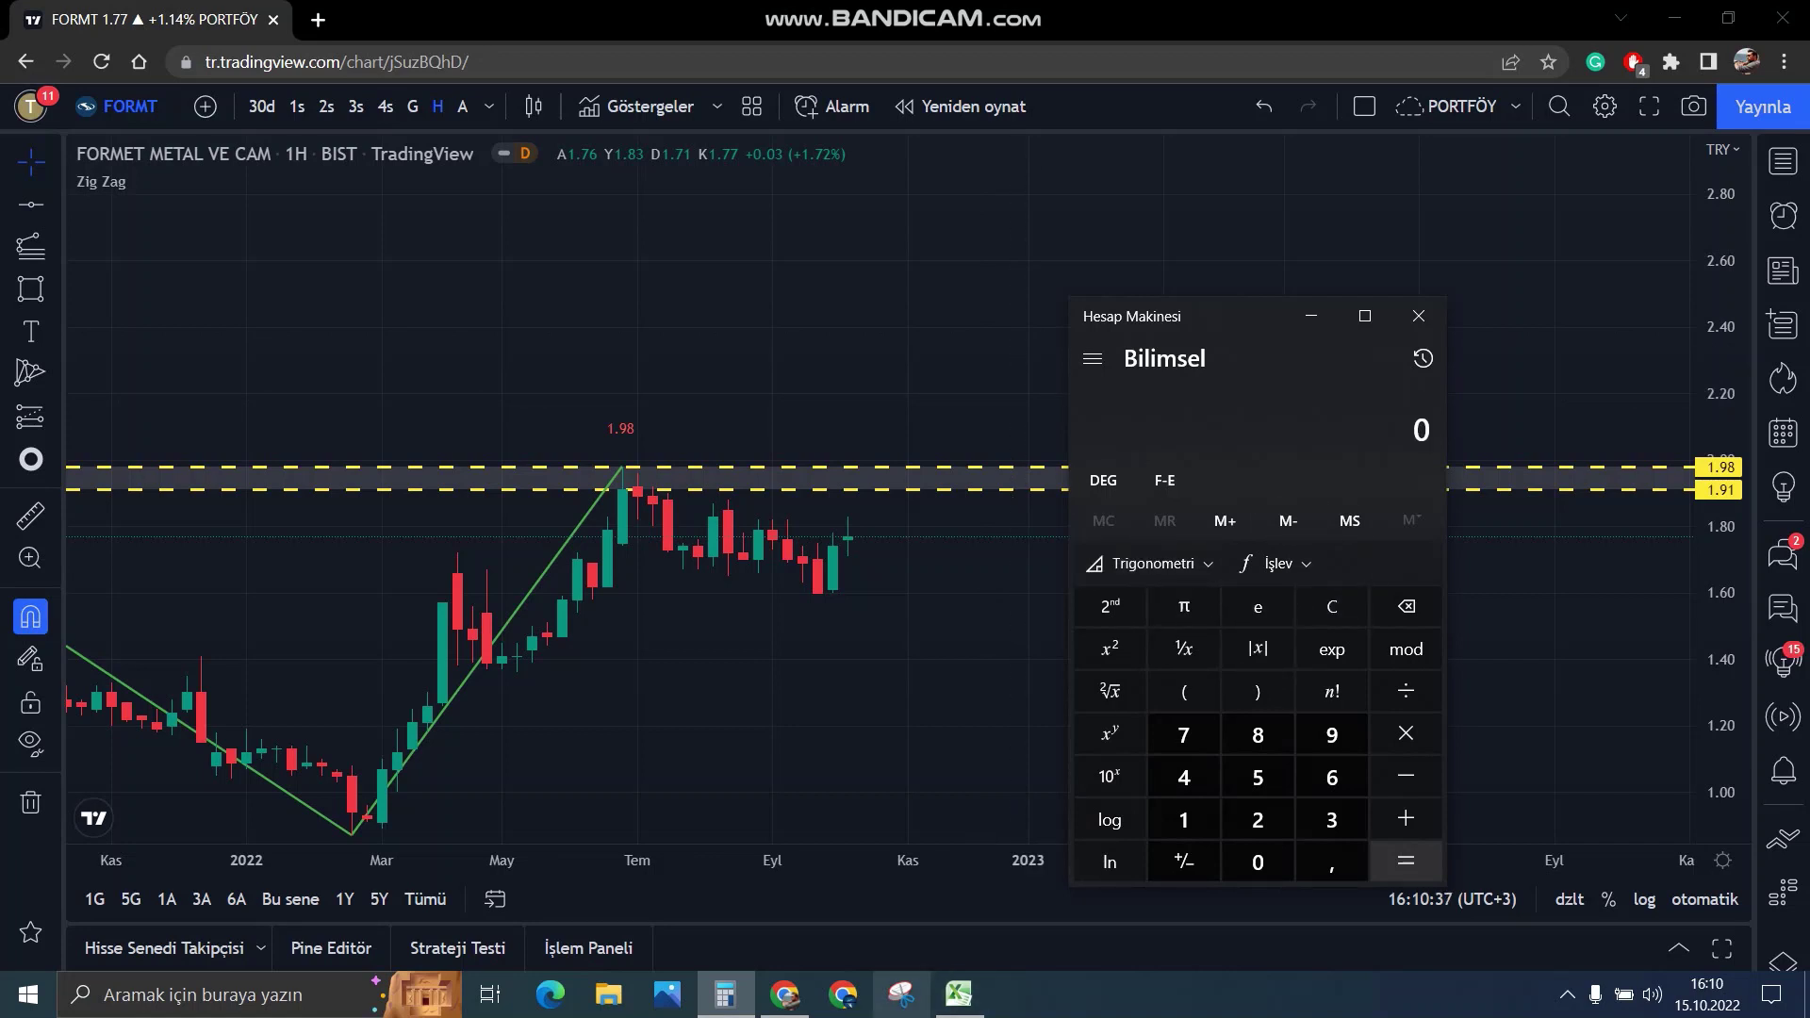
Check the code after FORMT in the Excel volume table, return to TradingView and load the BIST GLRYH chart.
click(959, 994)
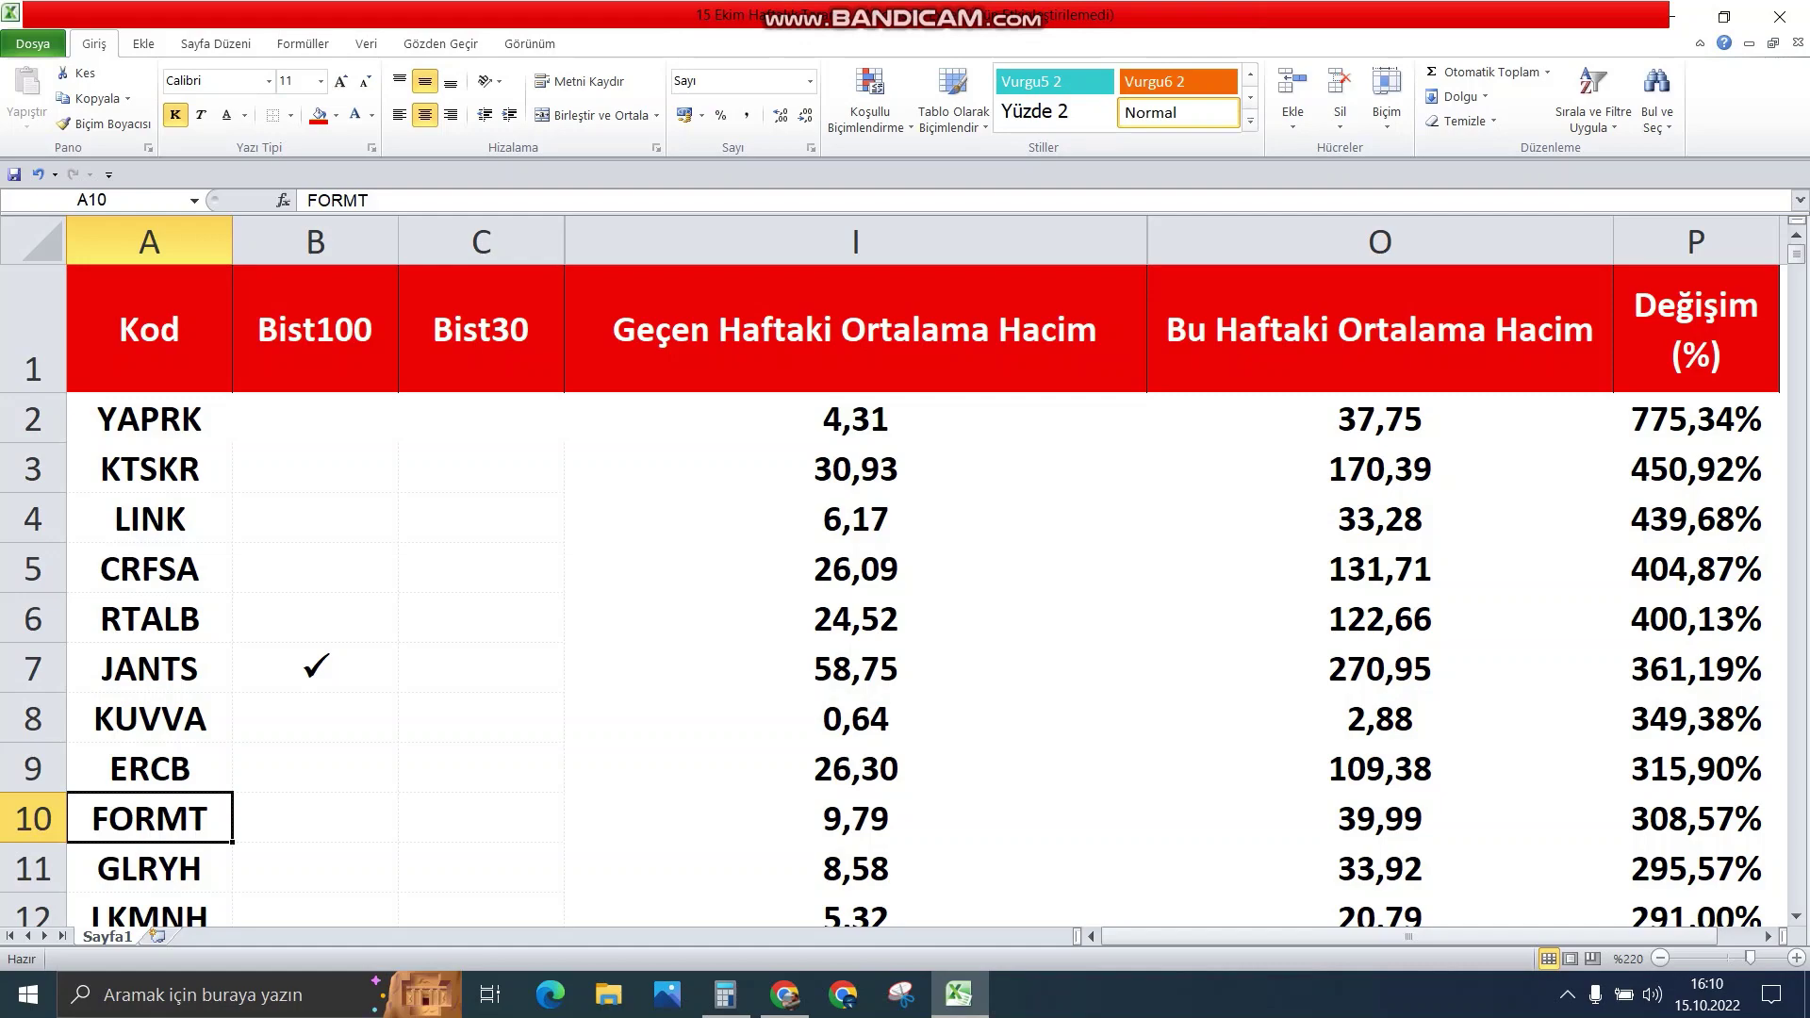
click(785, 994)
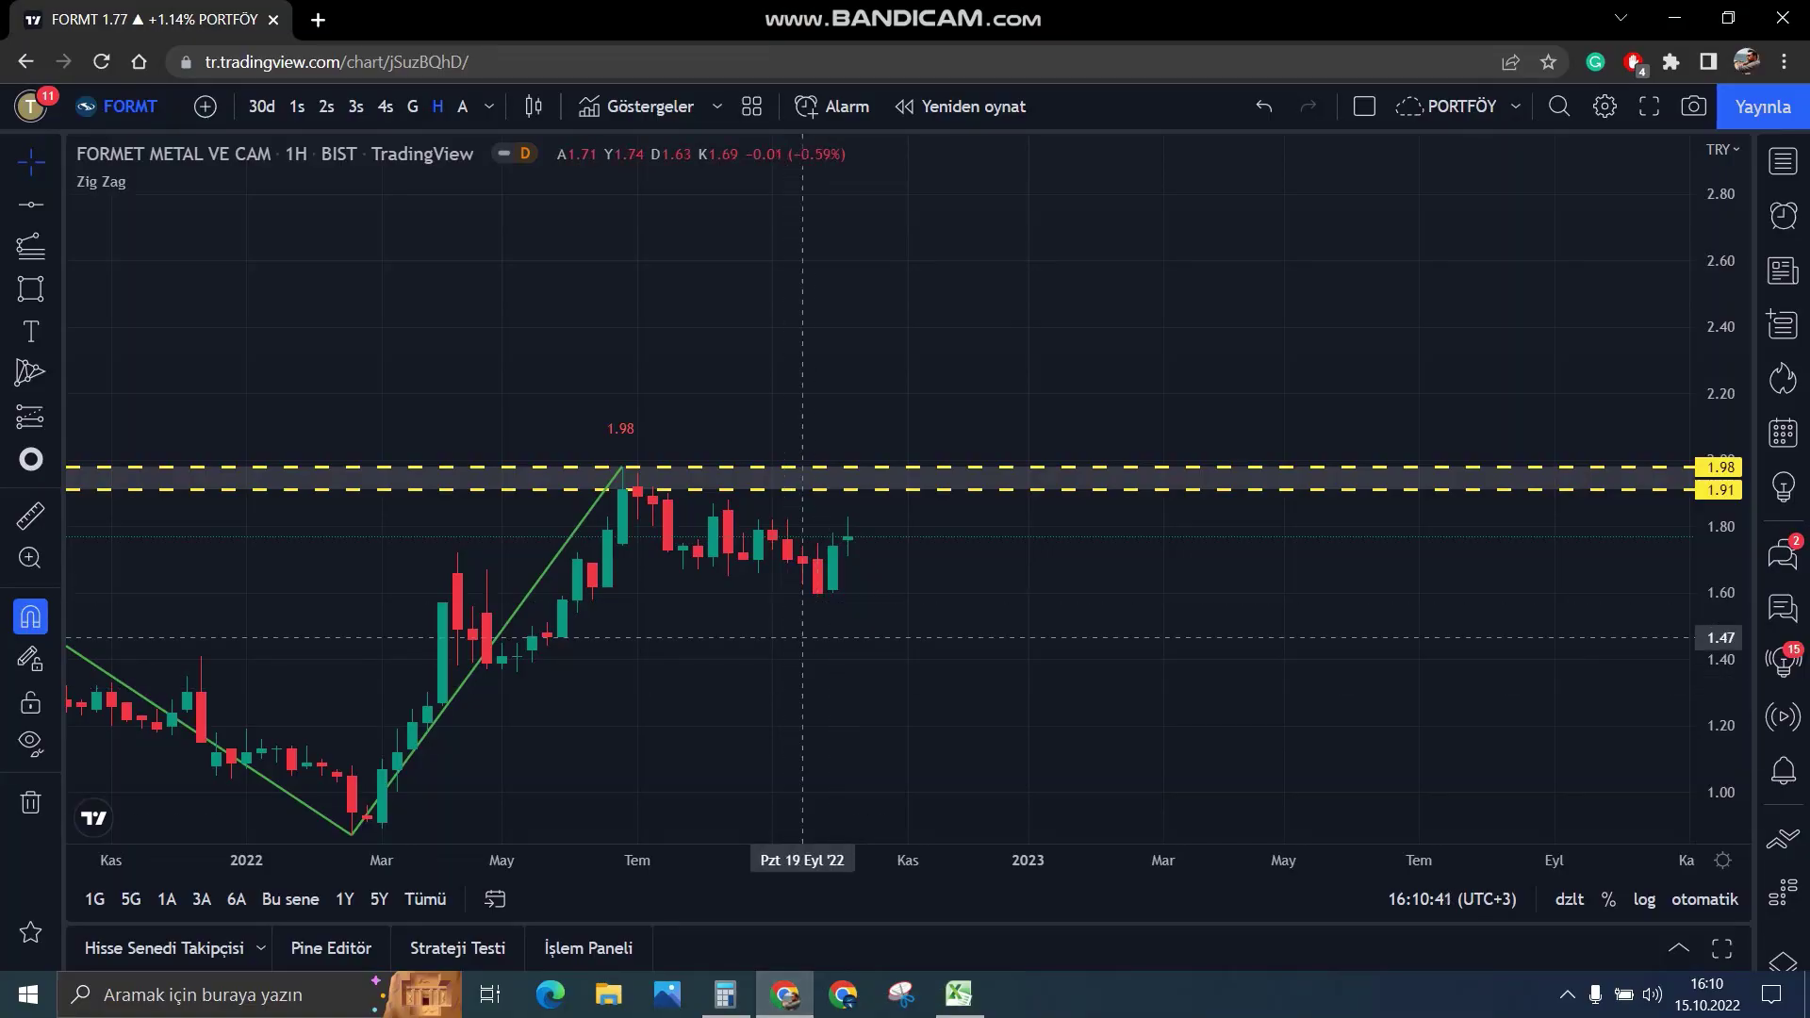
text(GLRYH)
key(Return)
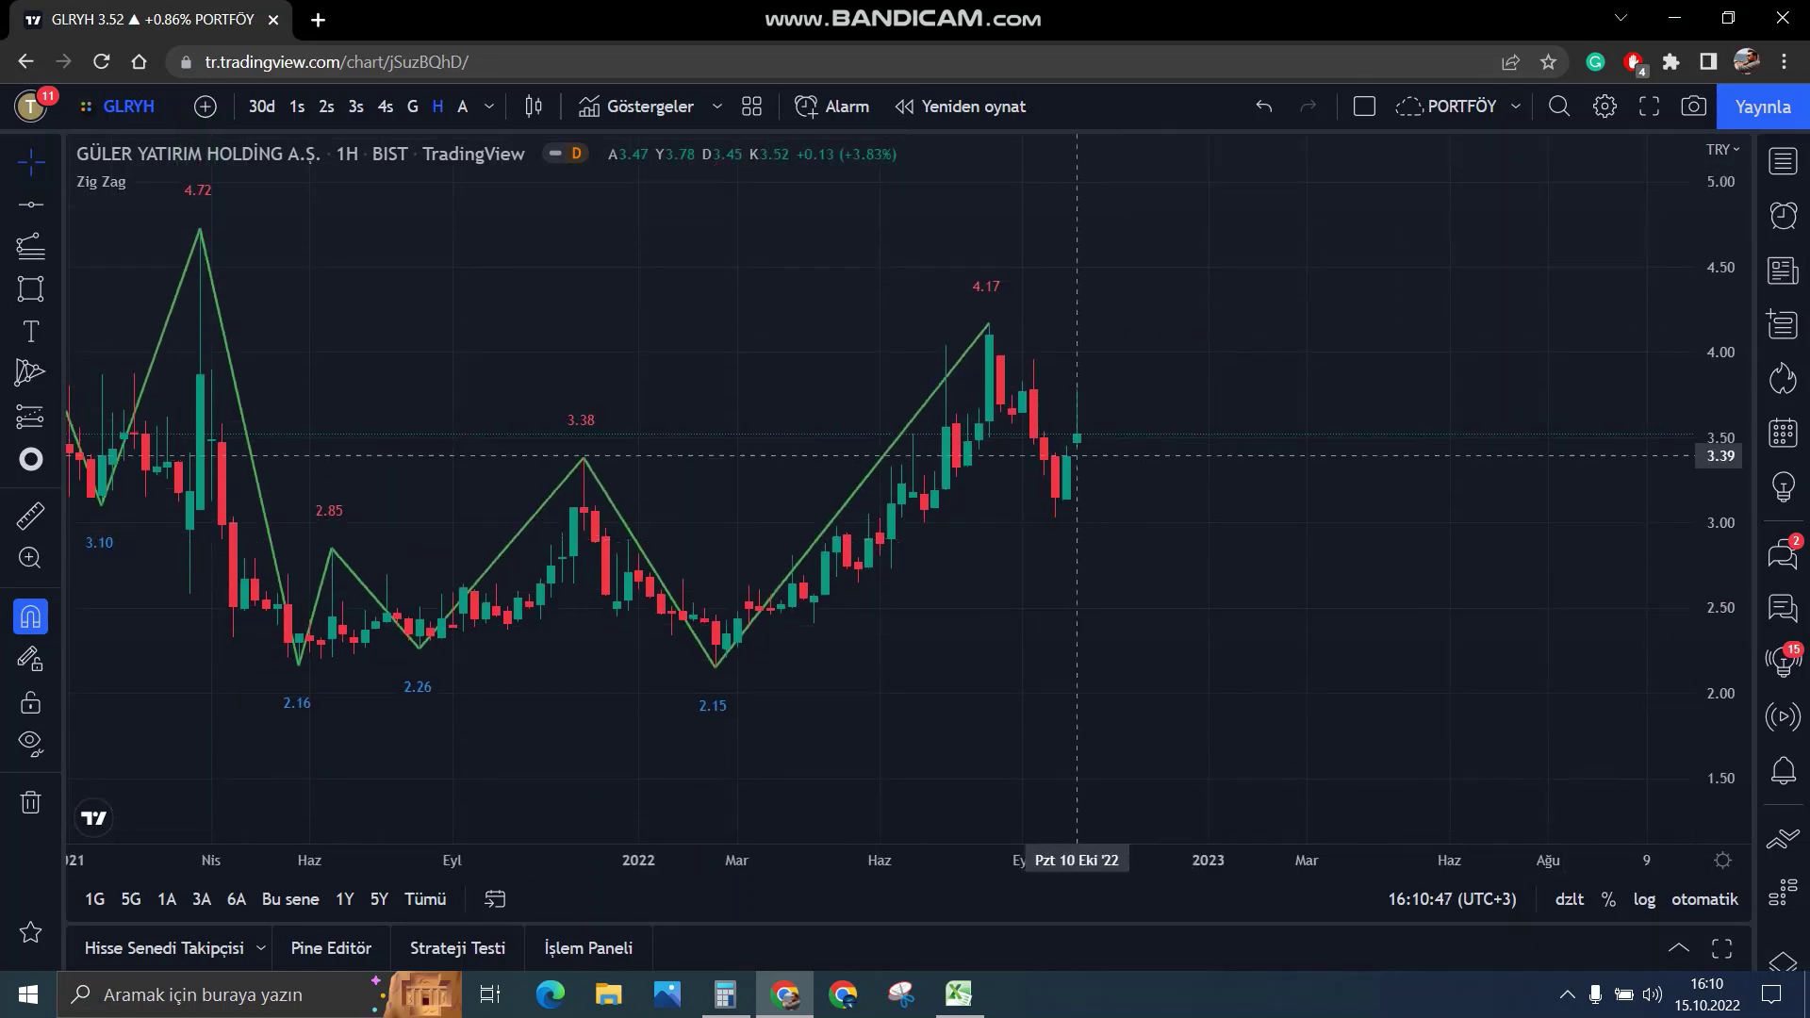
Draw a descending trend line on the GLRYH chart from the 4.72 zigzag high through the 4.17 high.
scroll(1078, 455, down, 3)
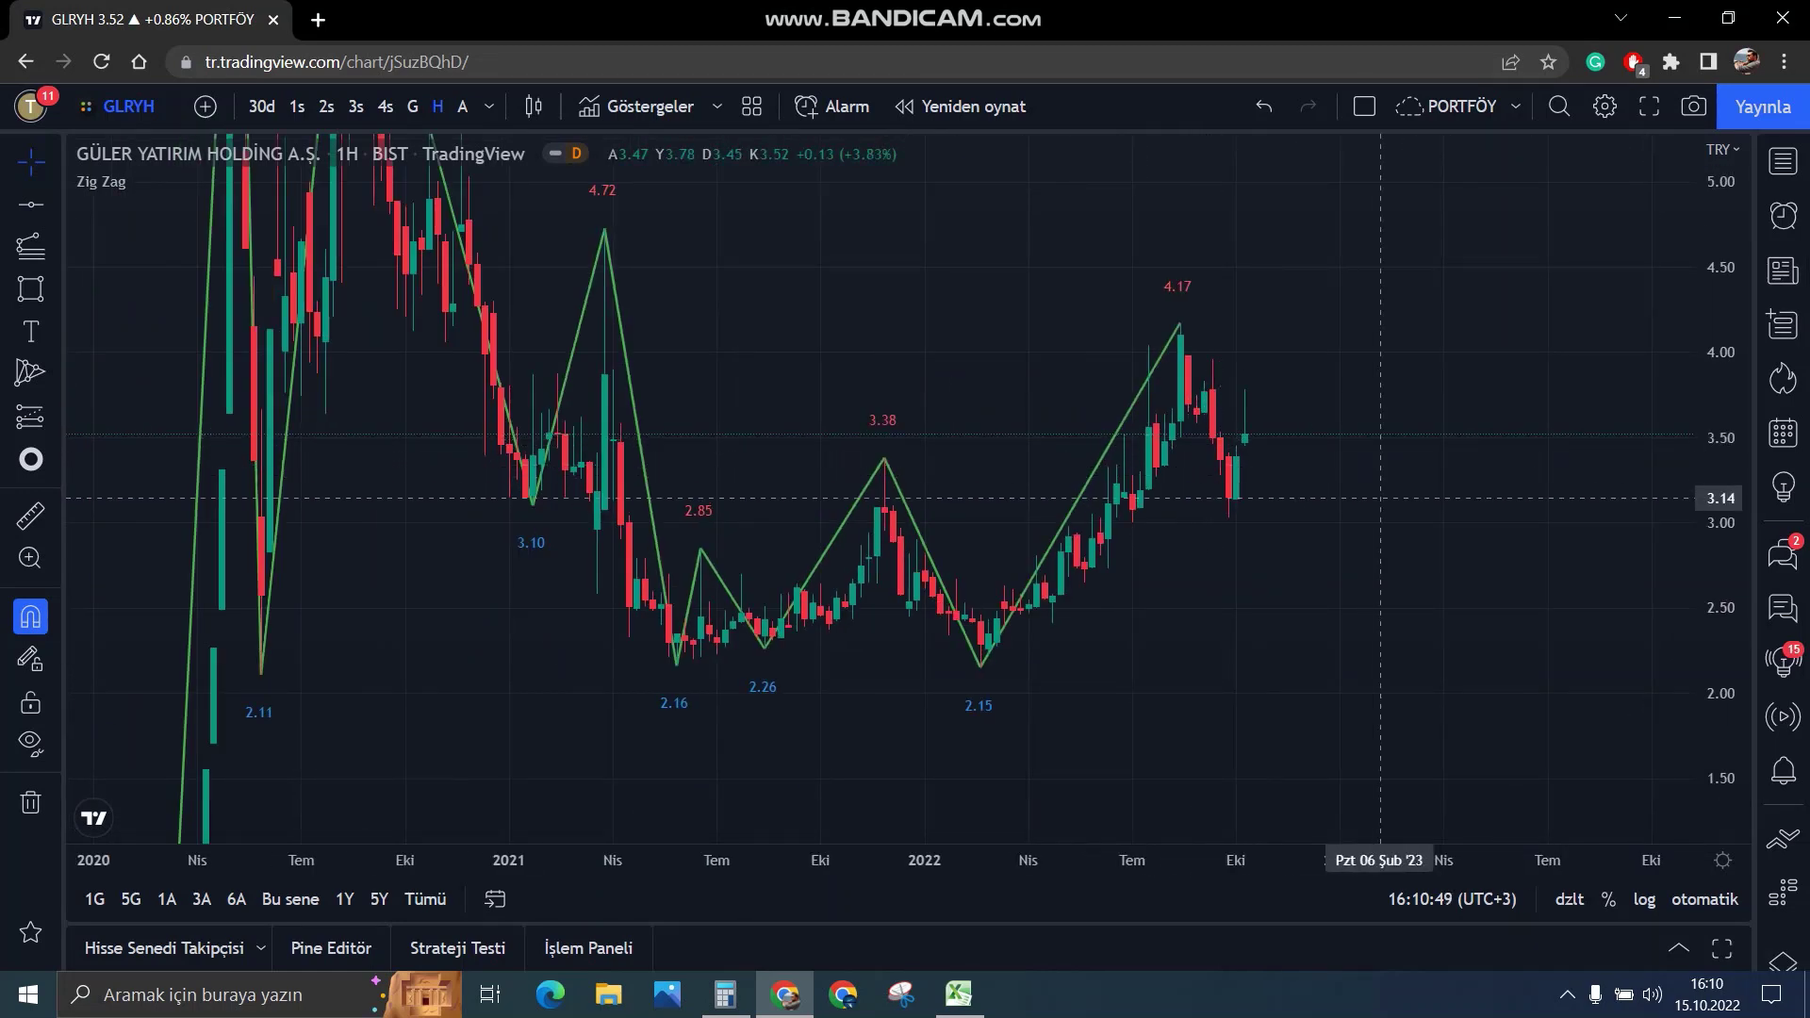
scroll(1386, 499, up, 2)
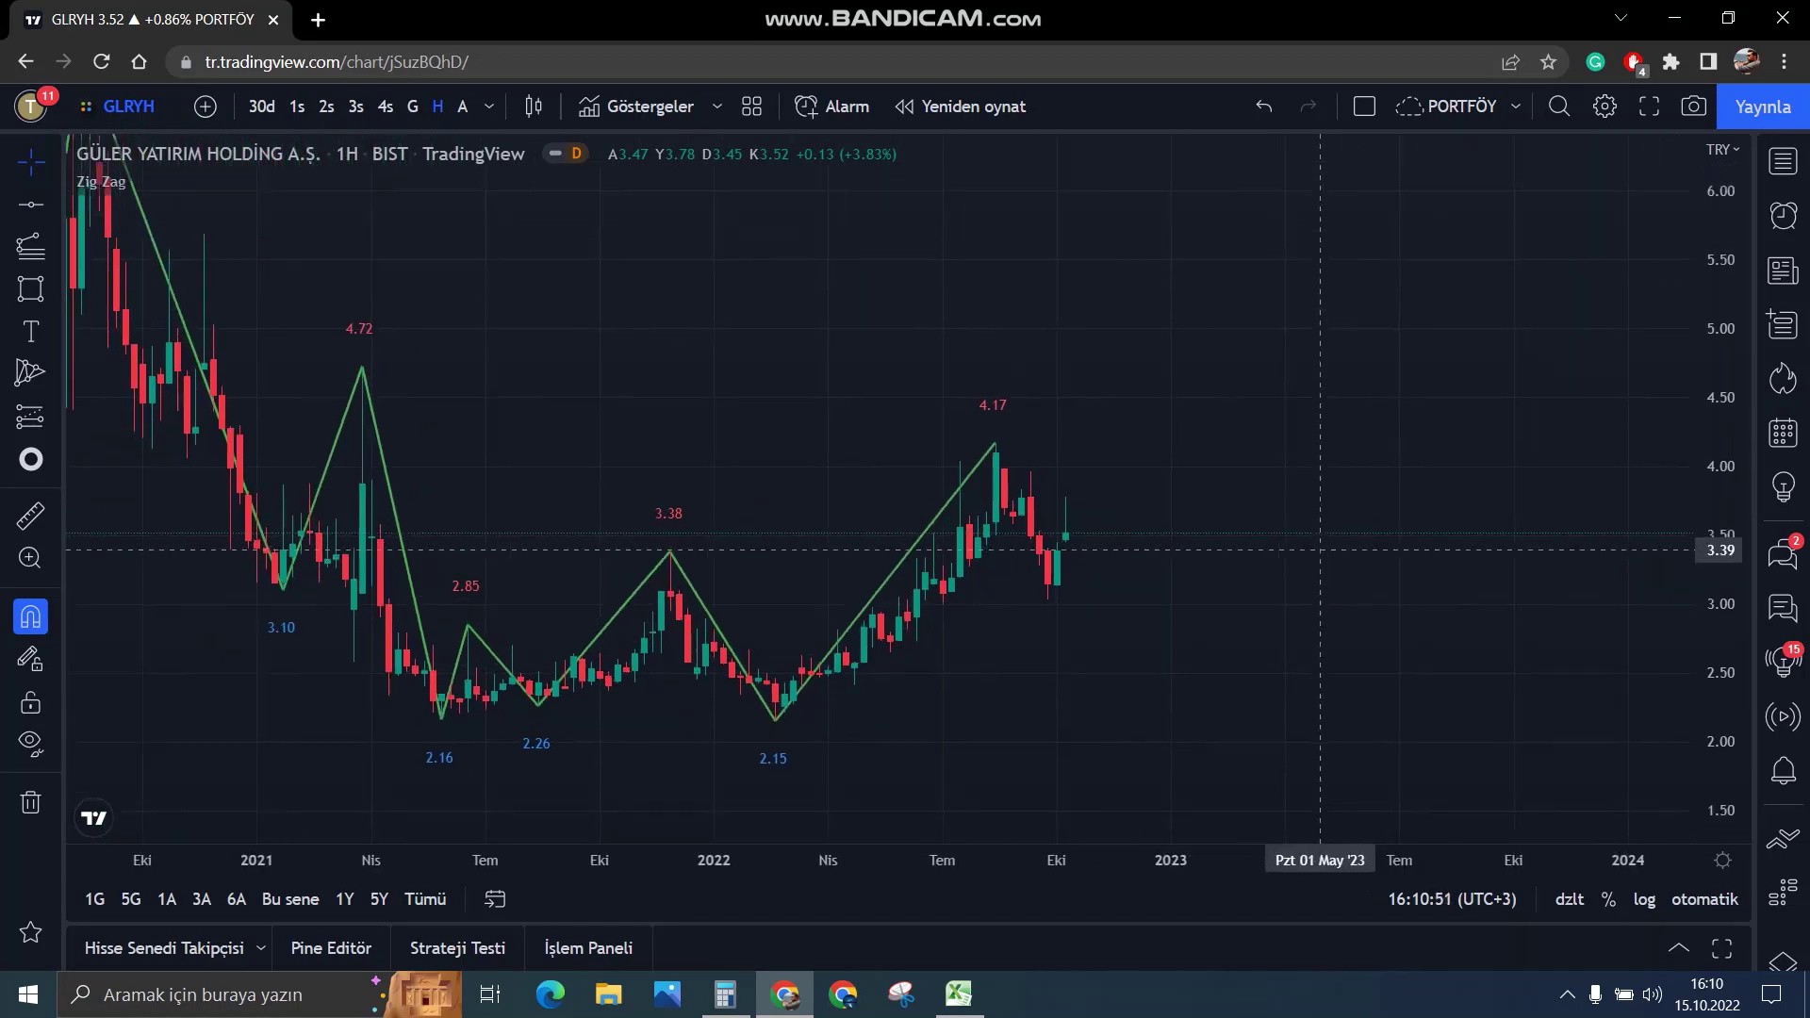
click(31, 204)
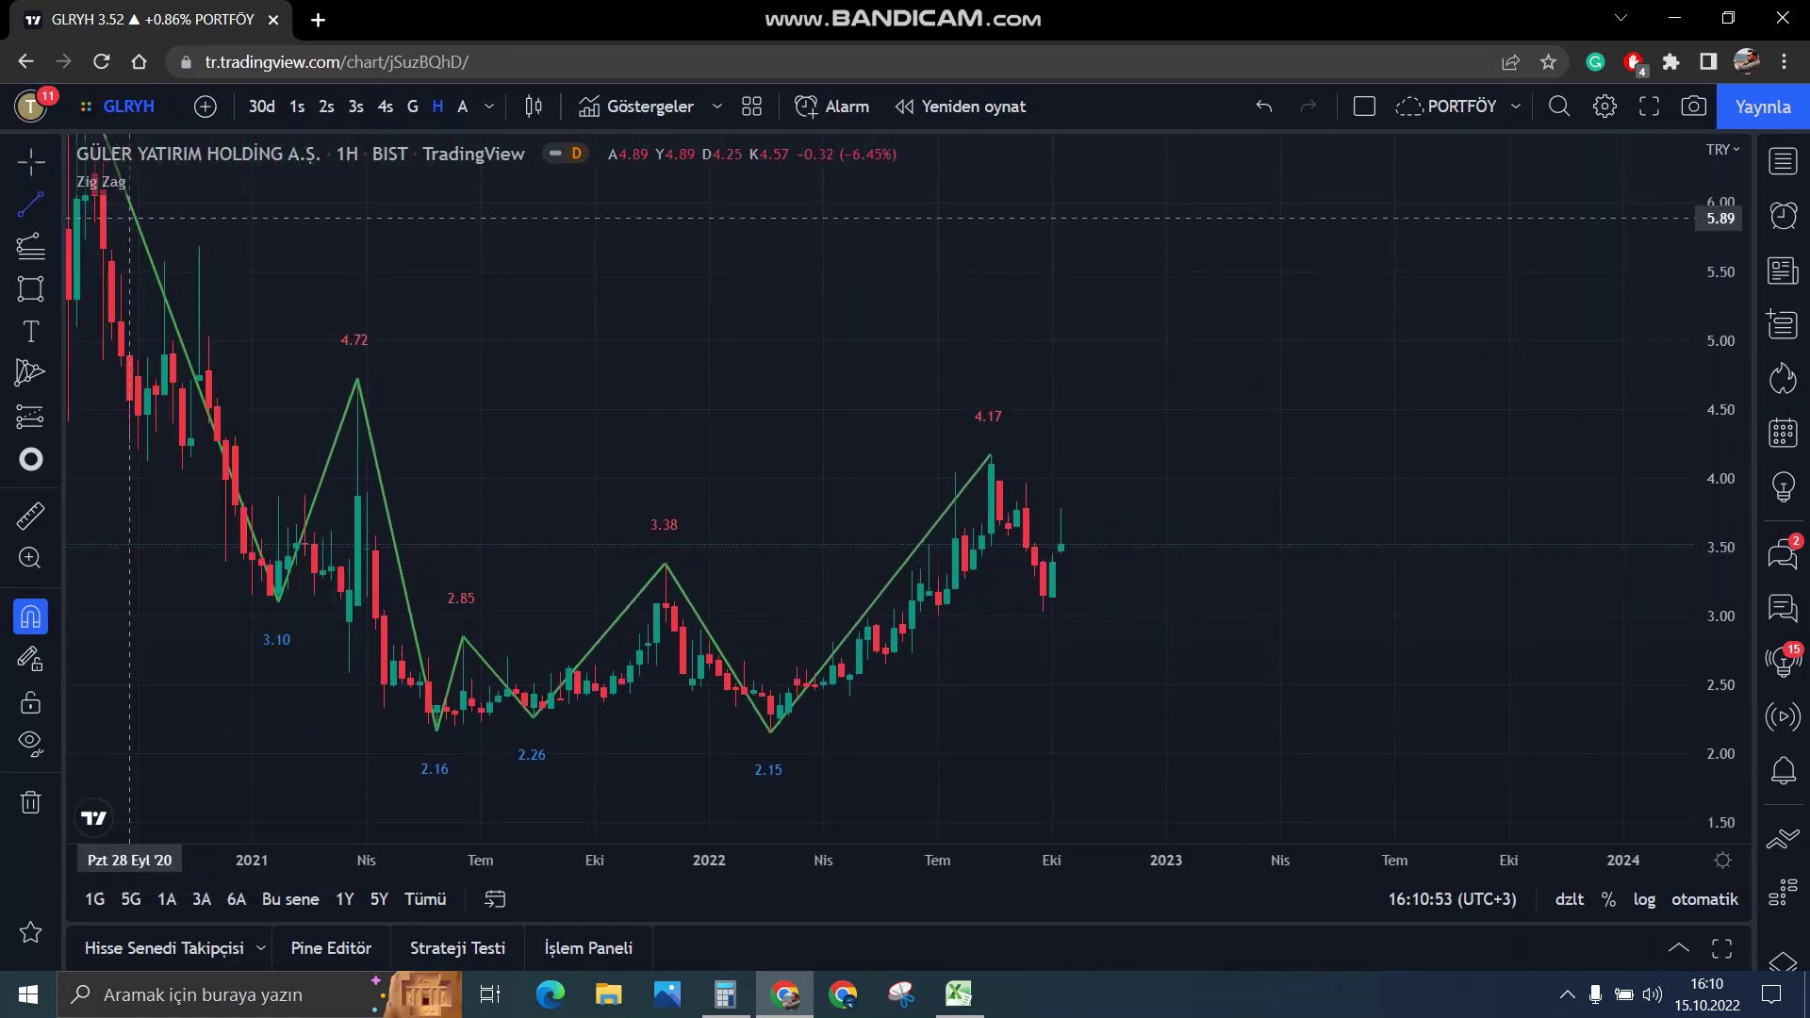
click(357, 378)
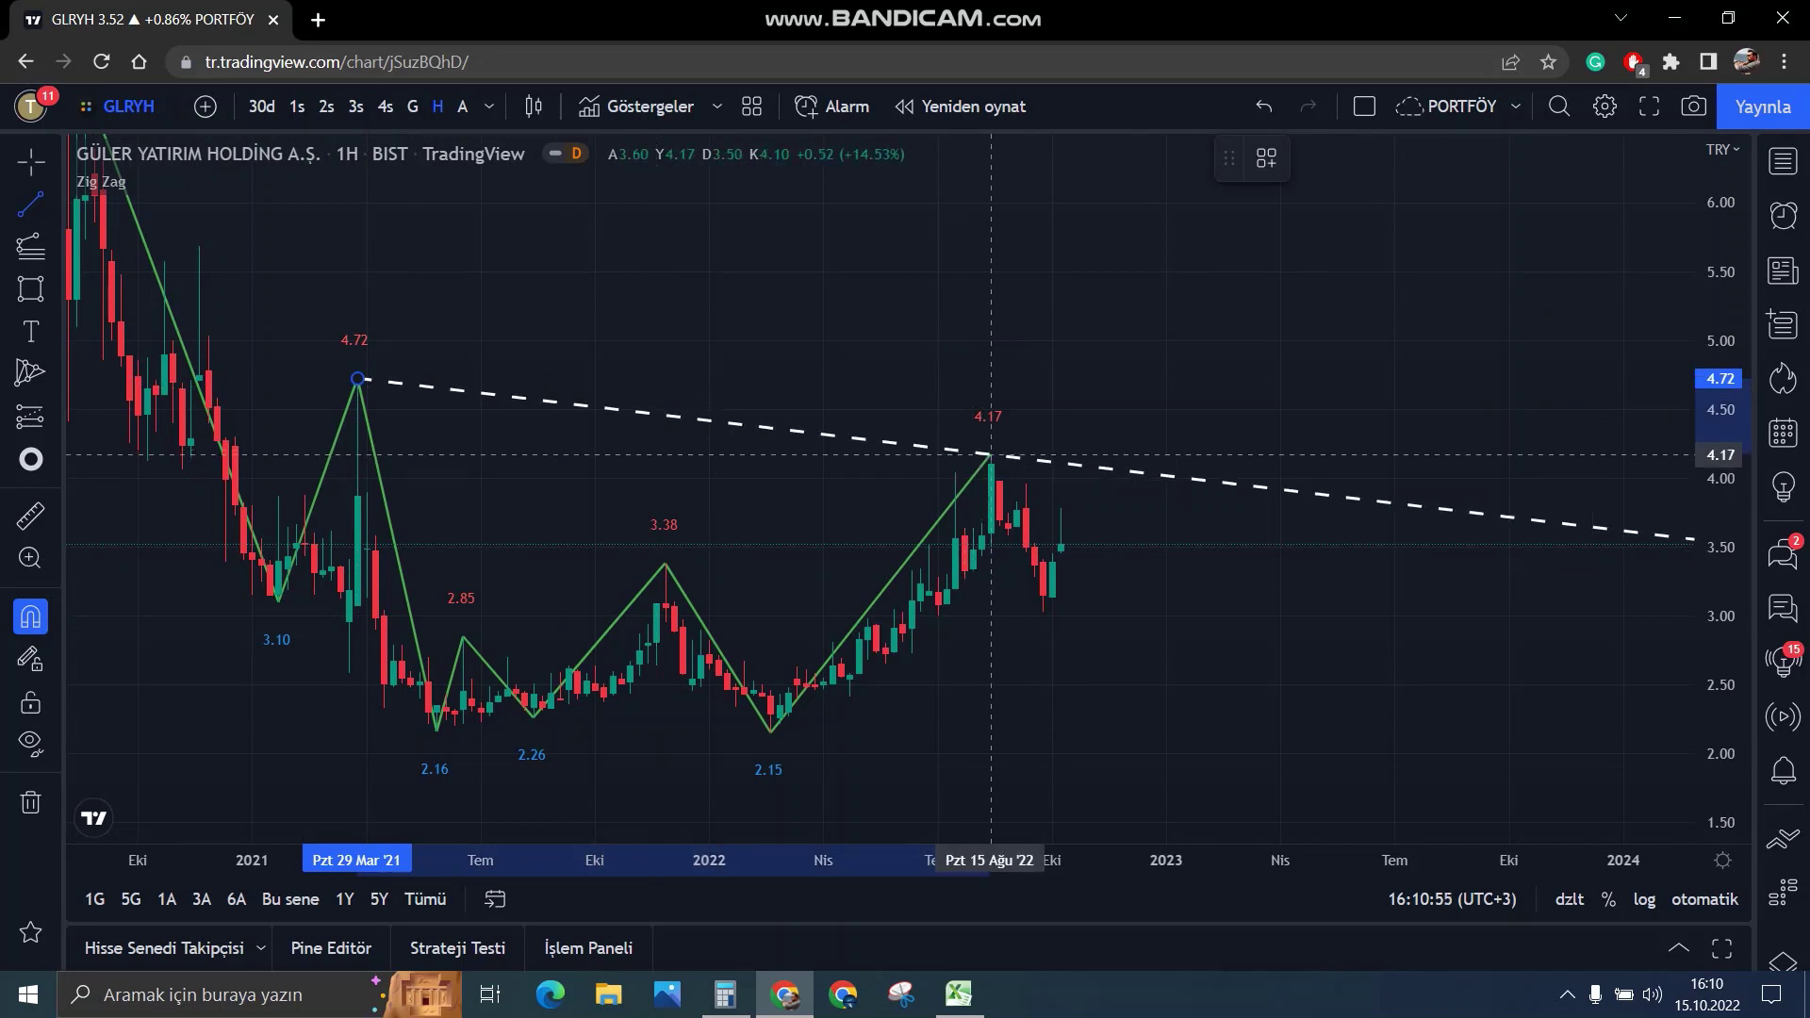
click(991, 455)
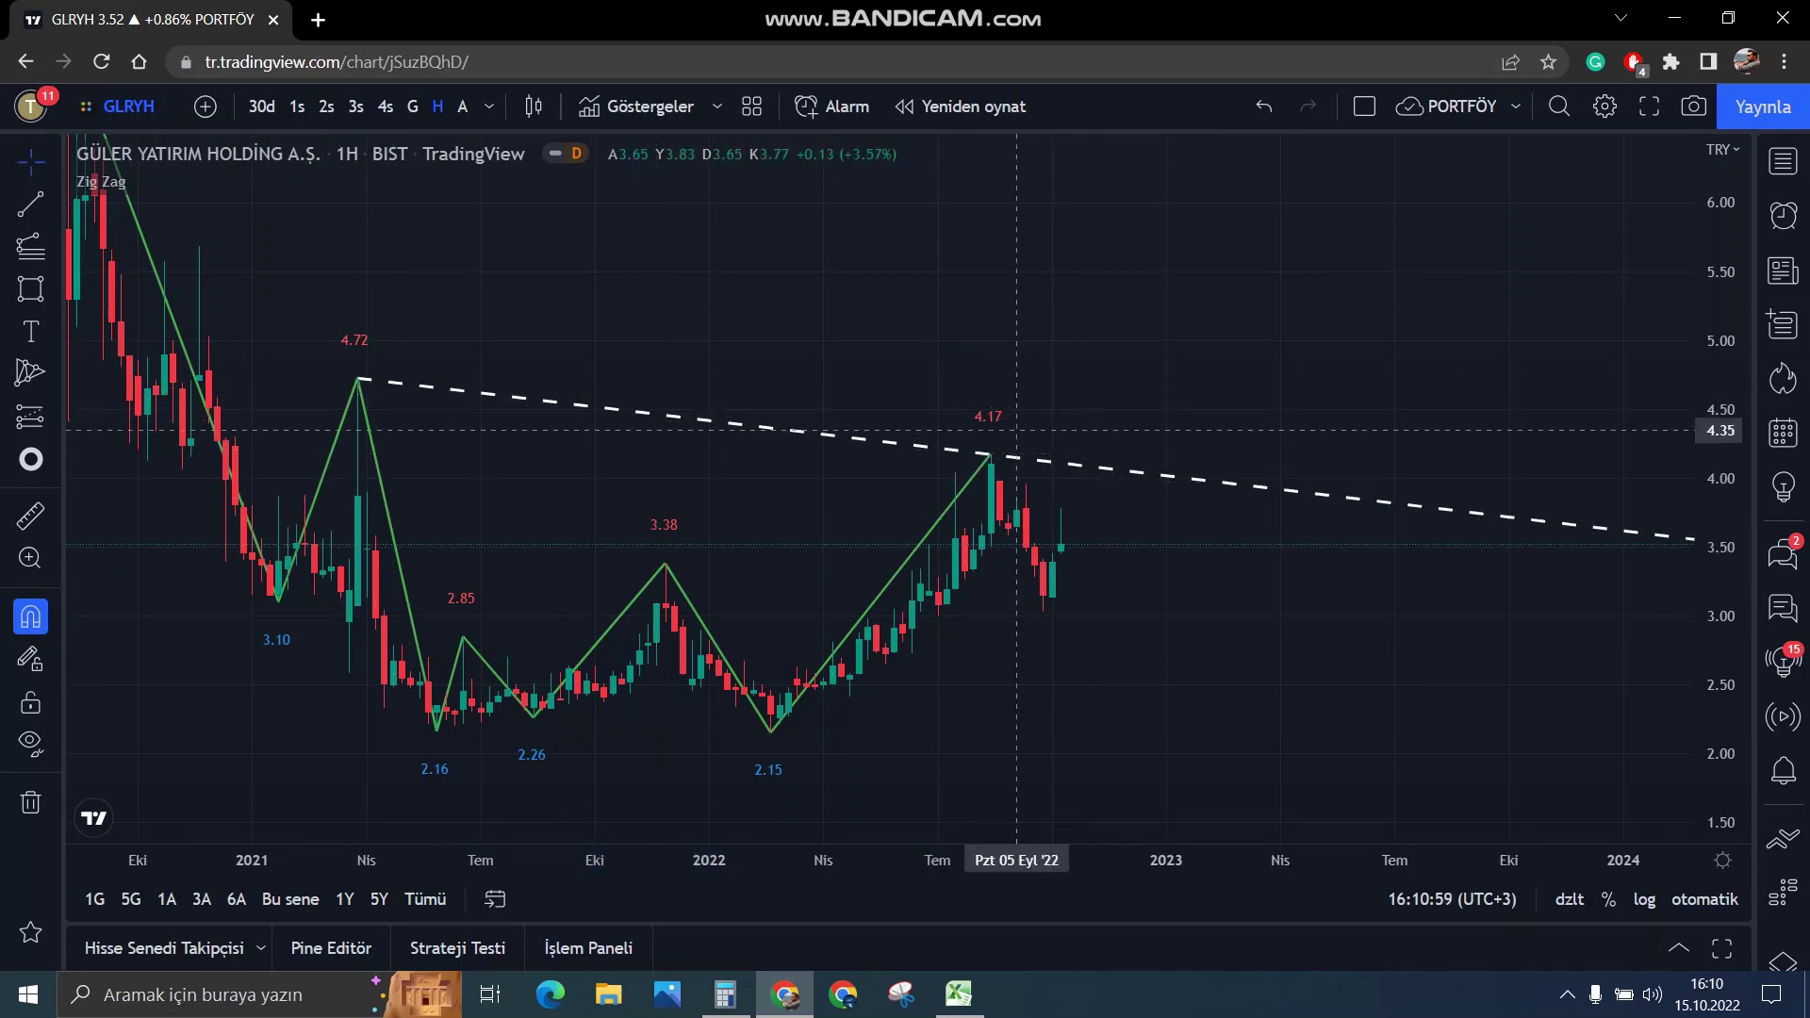
Measure the rise from the latest GLRYH close up to the descending trend line, and clear the measurement.
scroll(1151, 662, up, 2)
drag(1151, 662, 1118, 708)
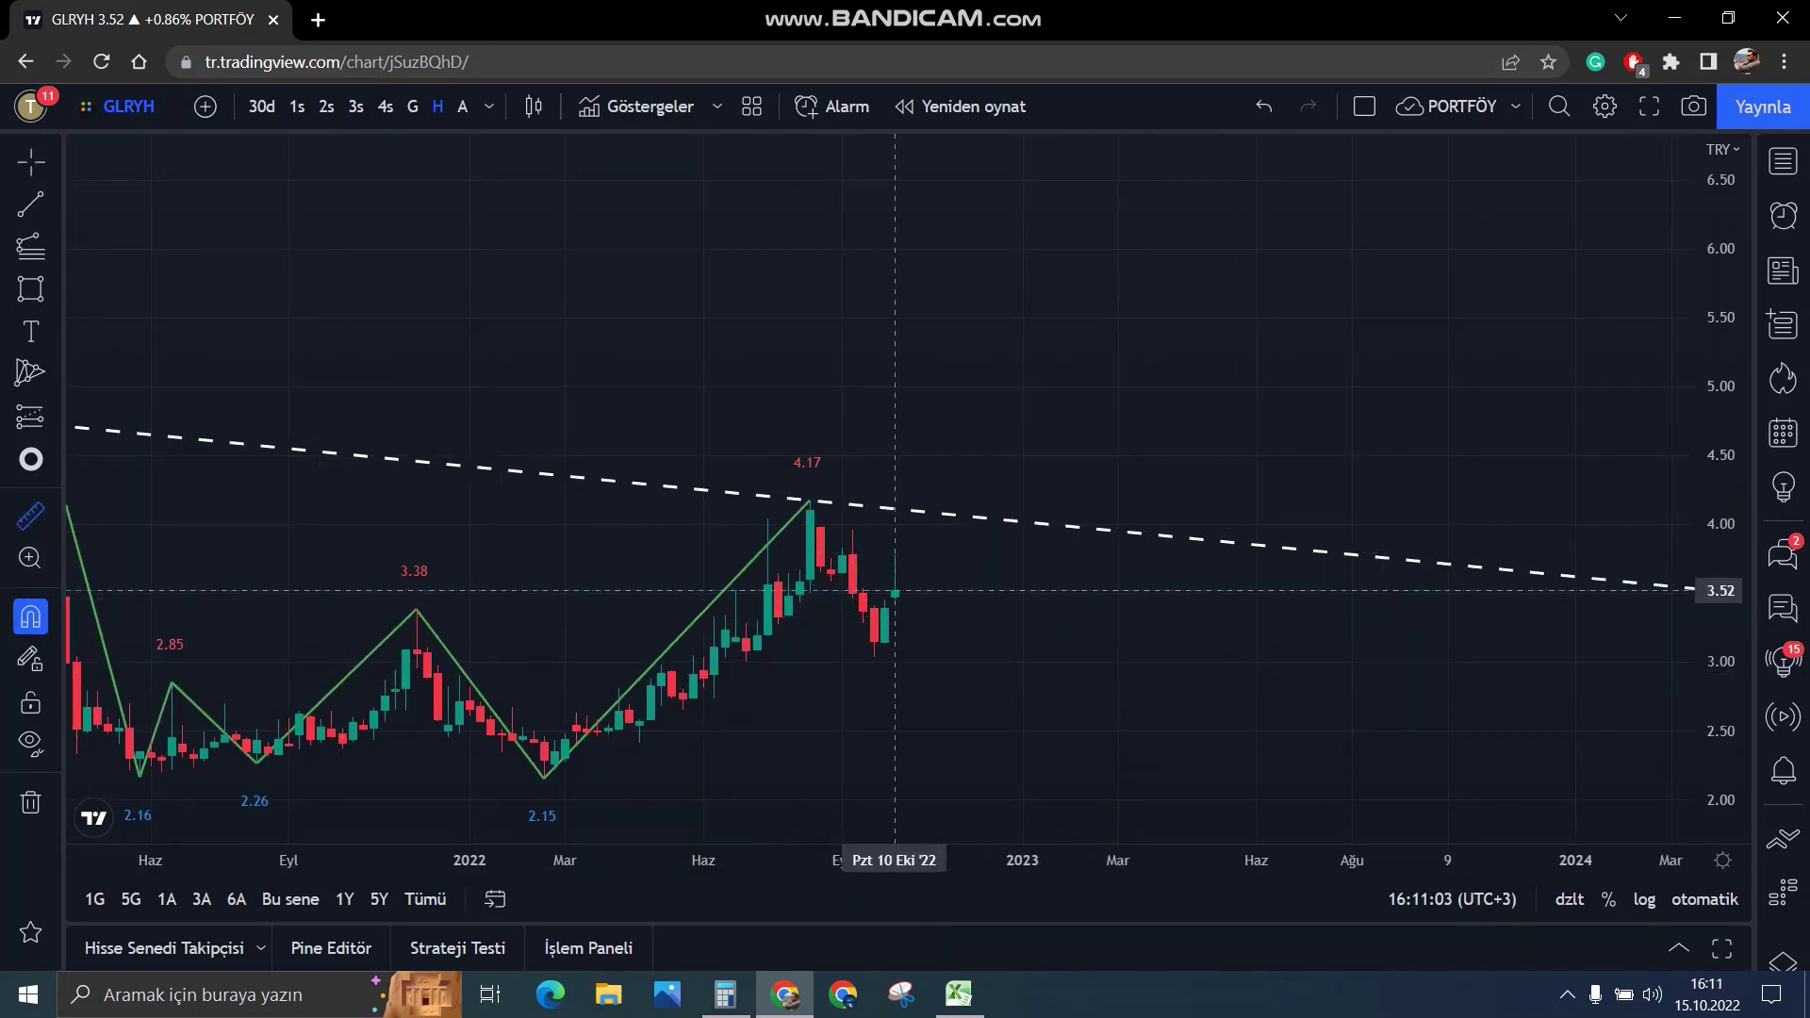
click(895, 591)
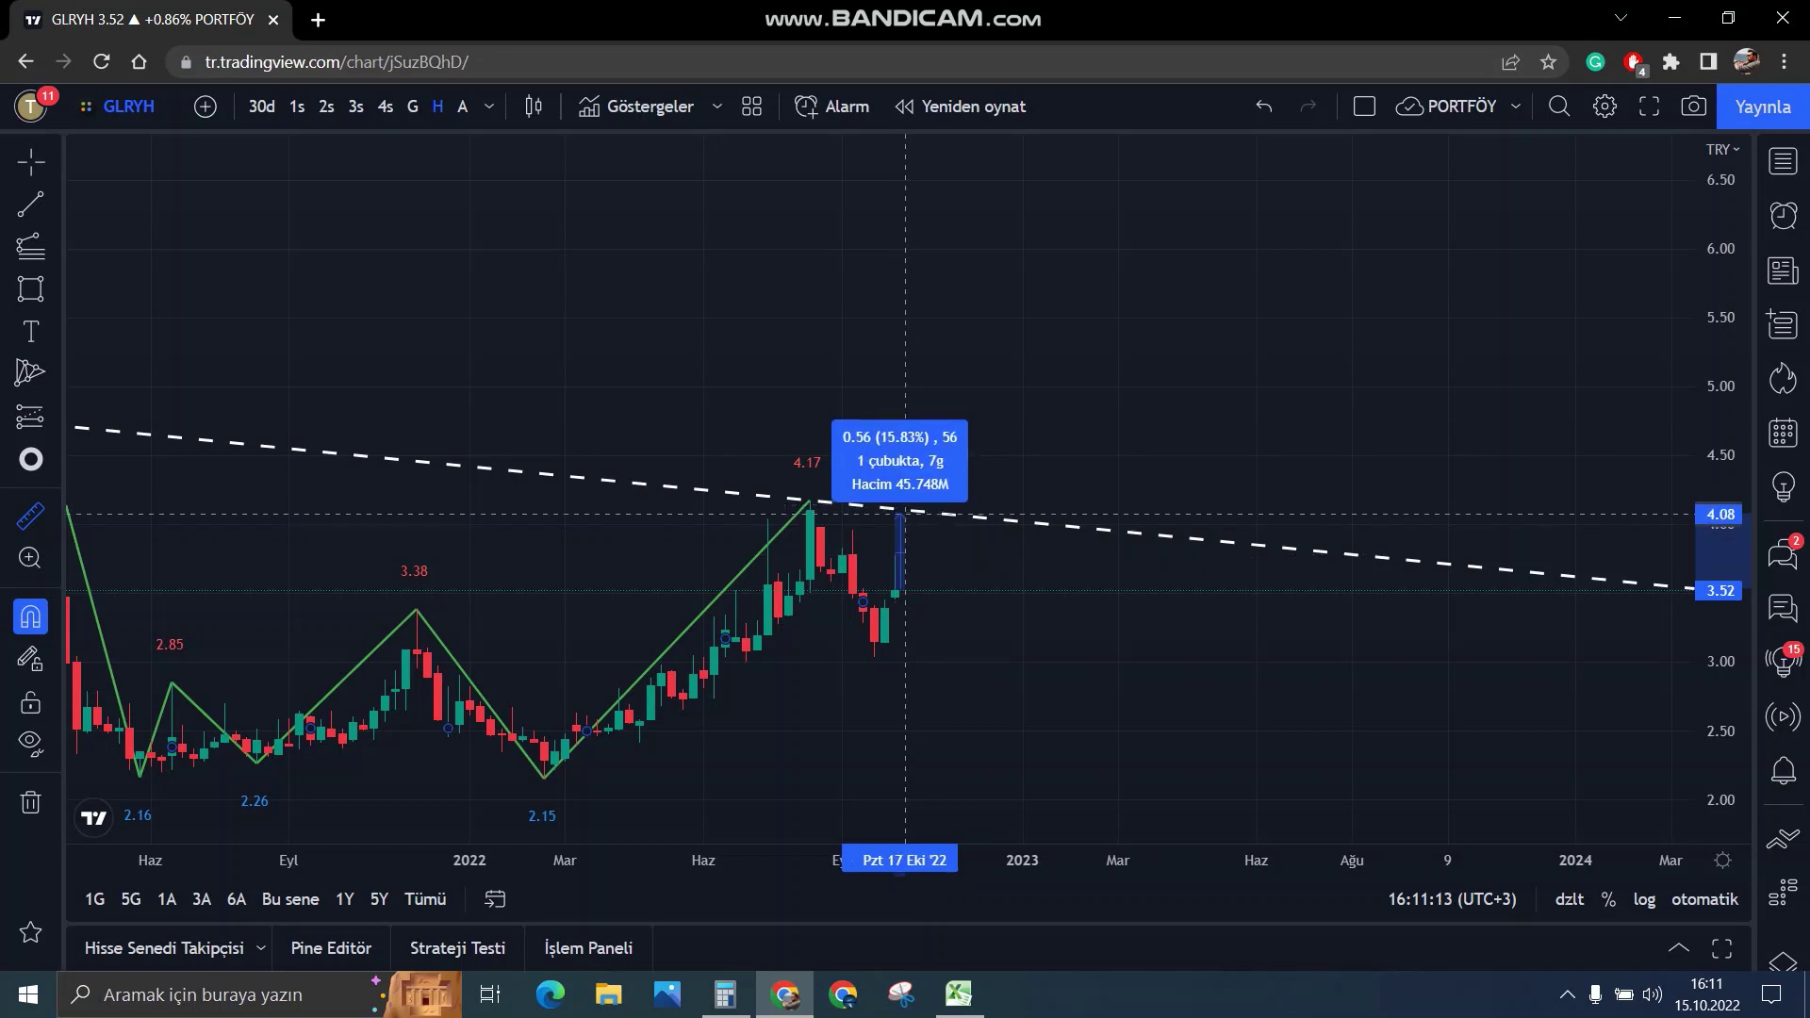
click(905, 514)
scroll(990, 566, down, 3)
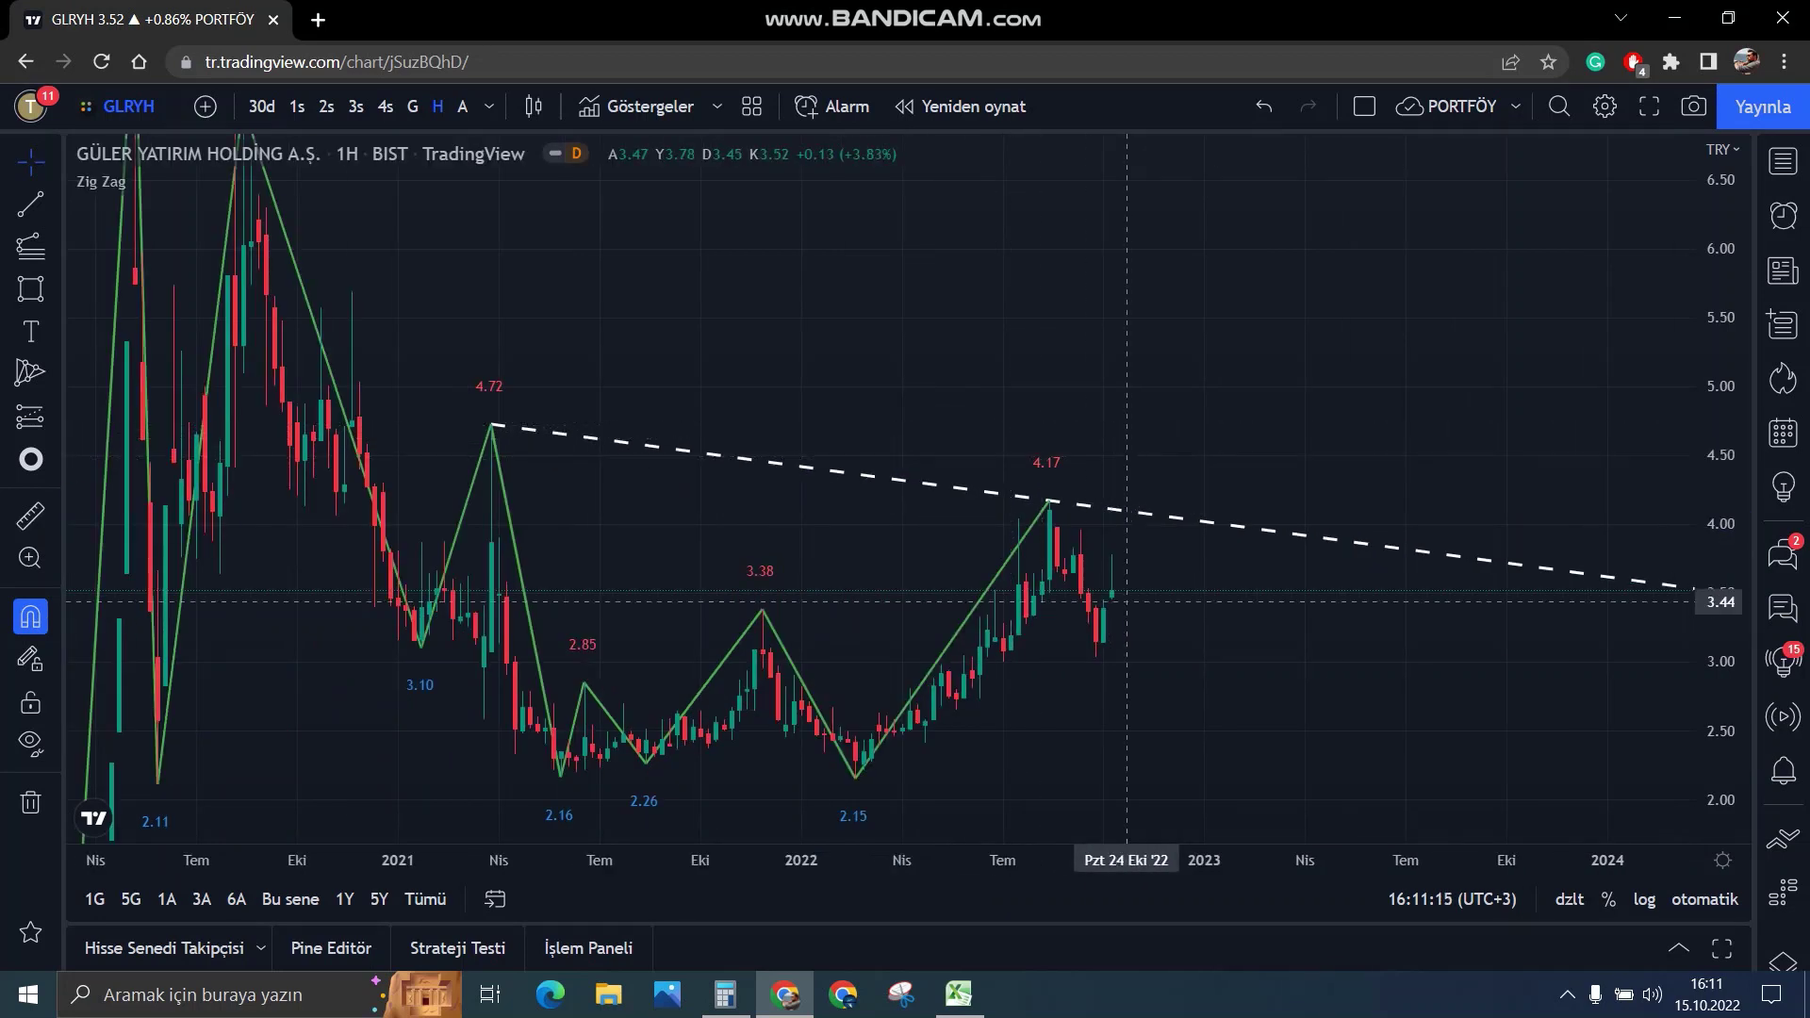
Draw horizontal level lines on the GLRYH chart at 3.38, the zigzag high, and at 3.09 below it.
scroll(1146, 604, up, 2)
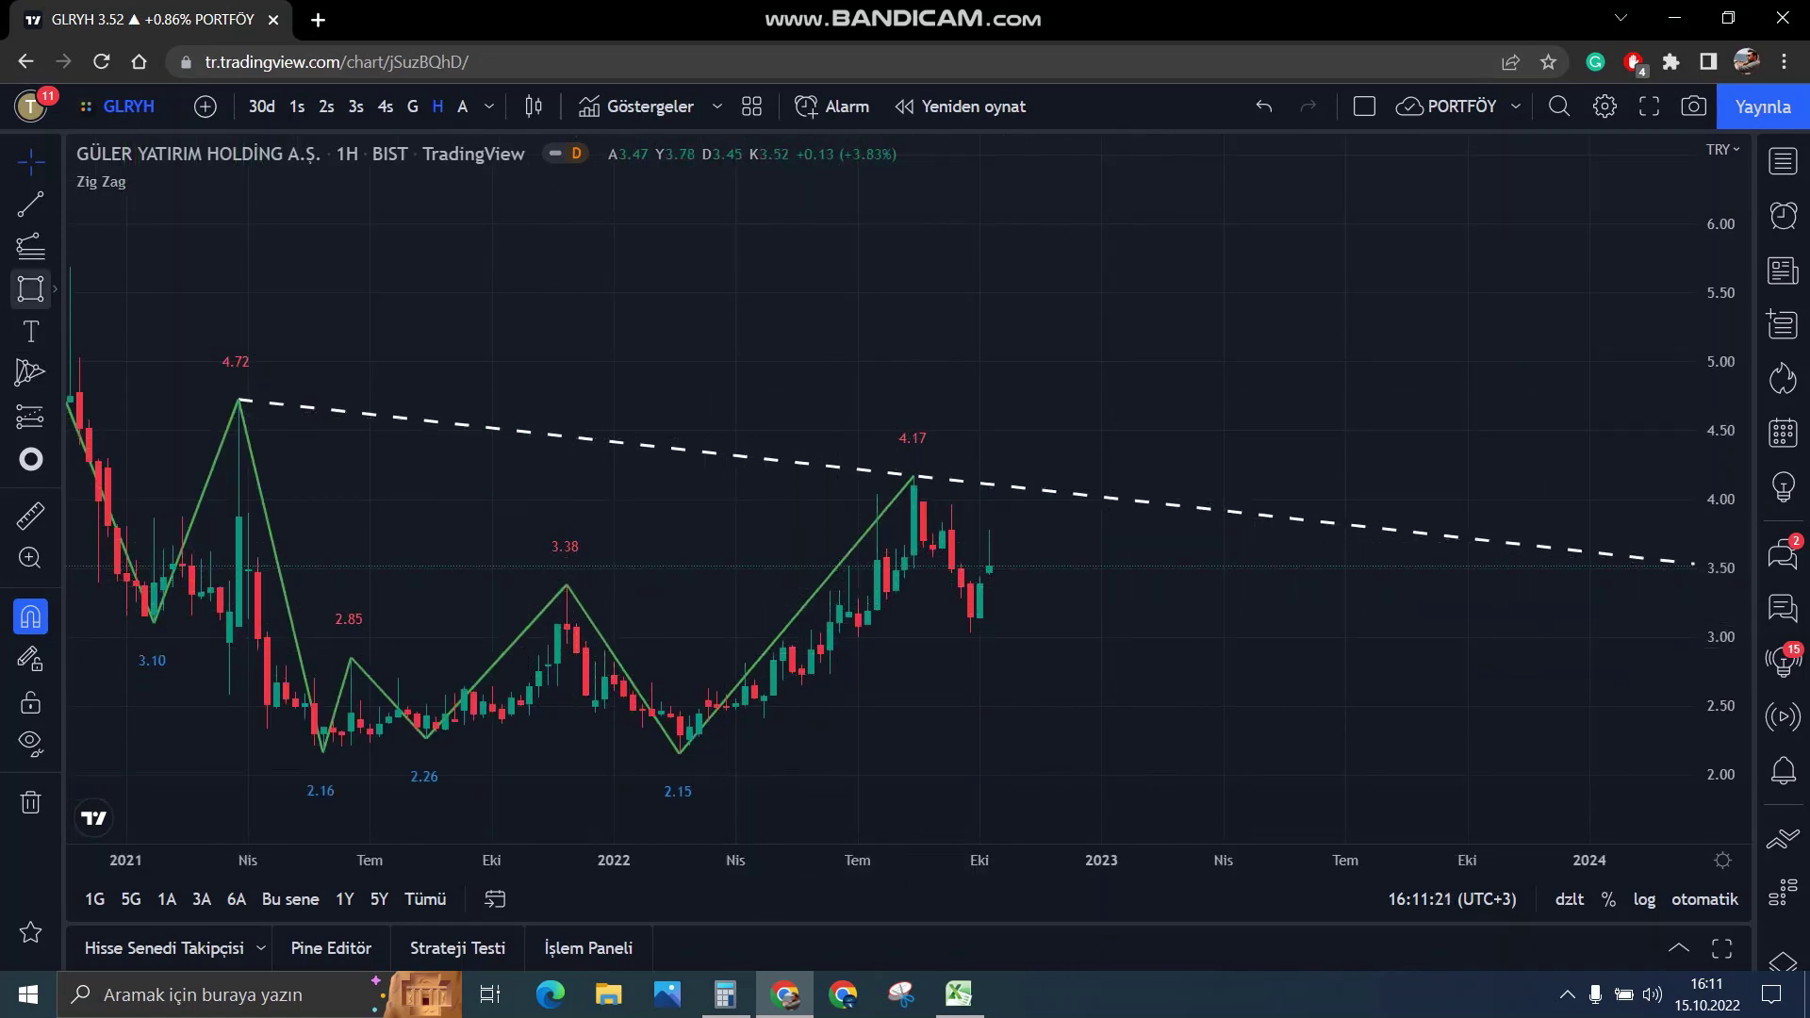
click(55, 203)
click(123, 477)
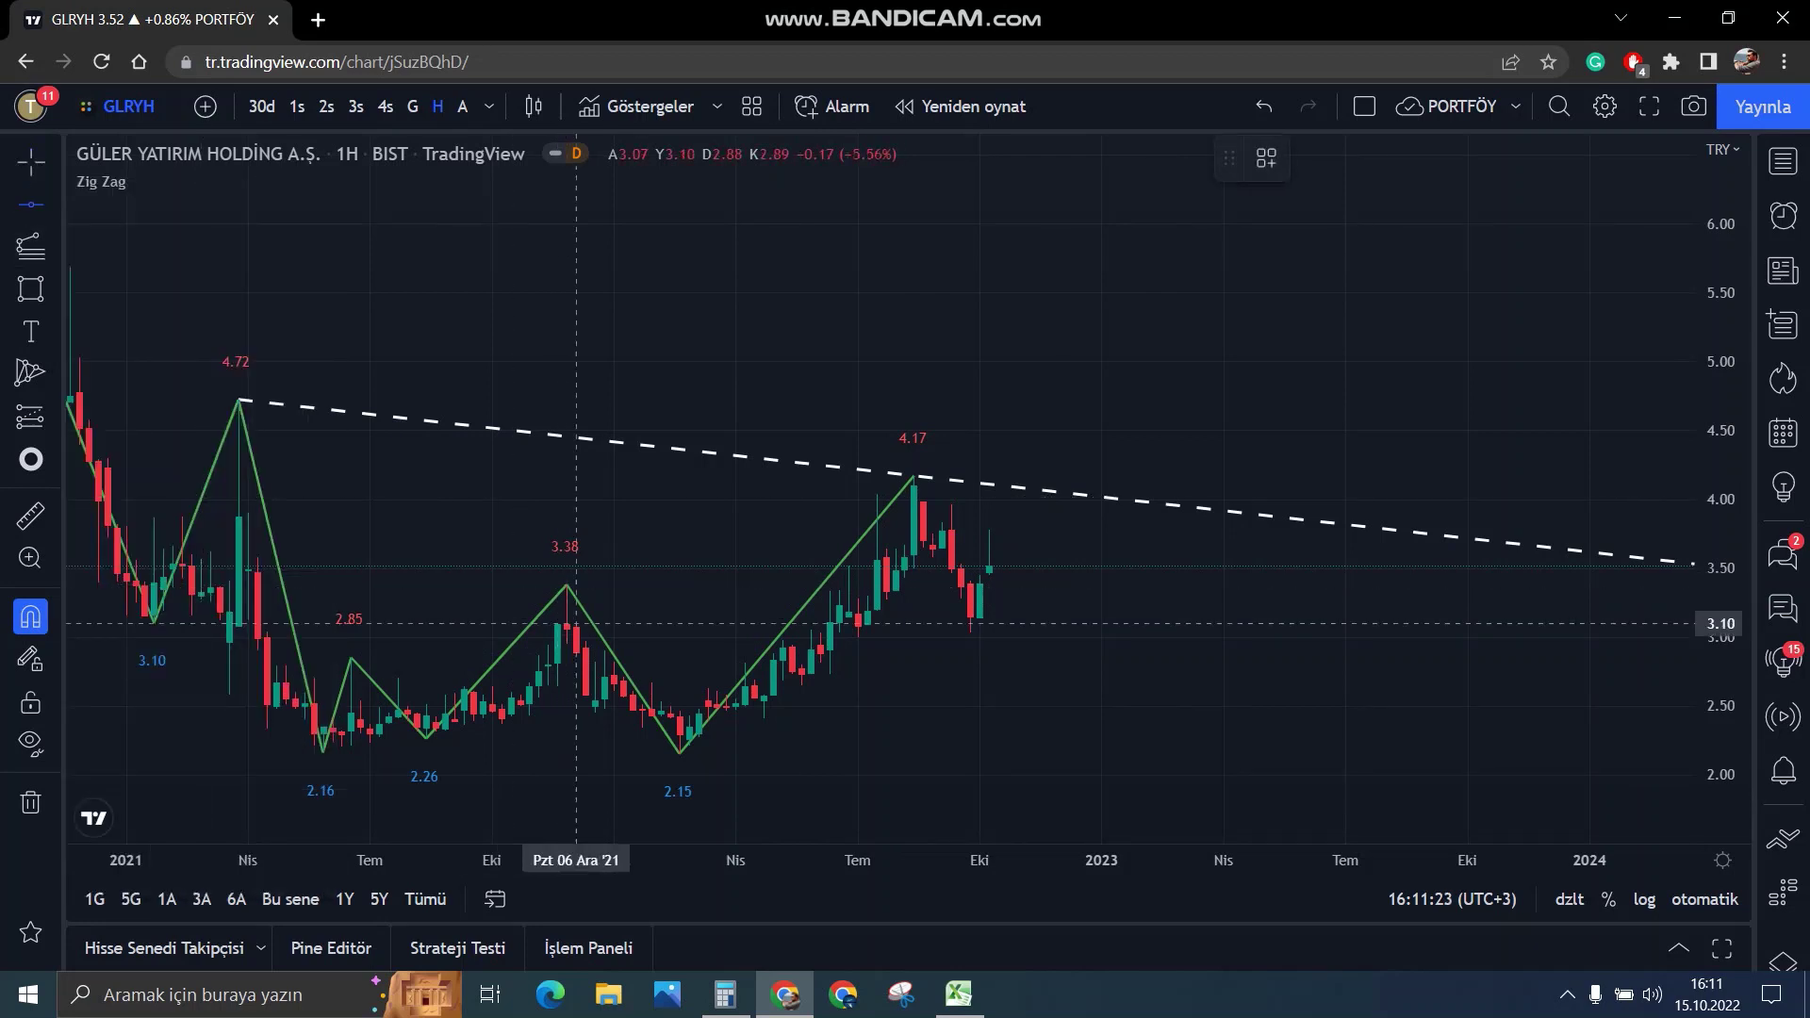
click(570, 585)
click(595, 507)
click(32, 204)
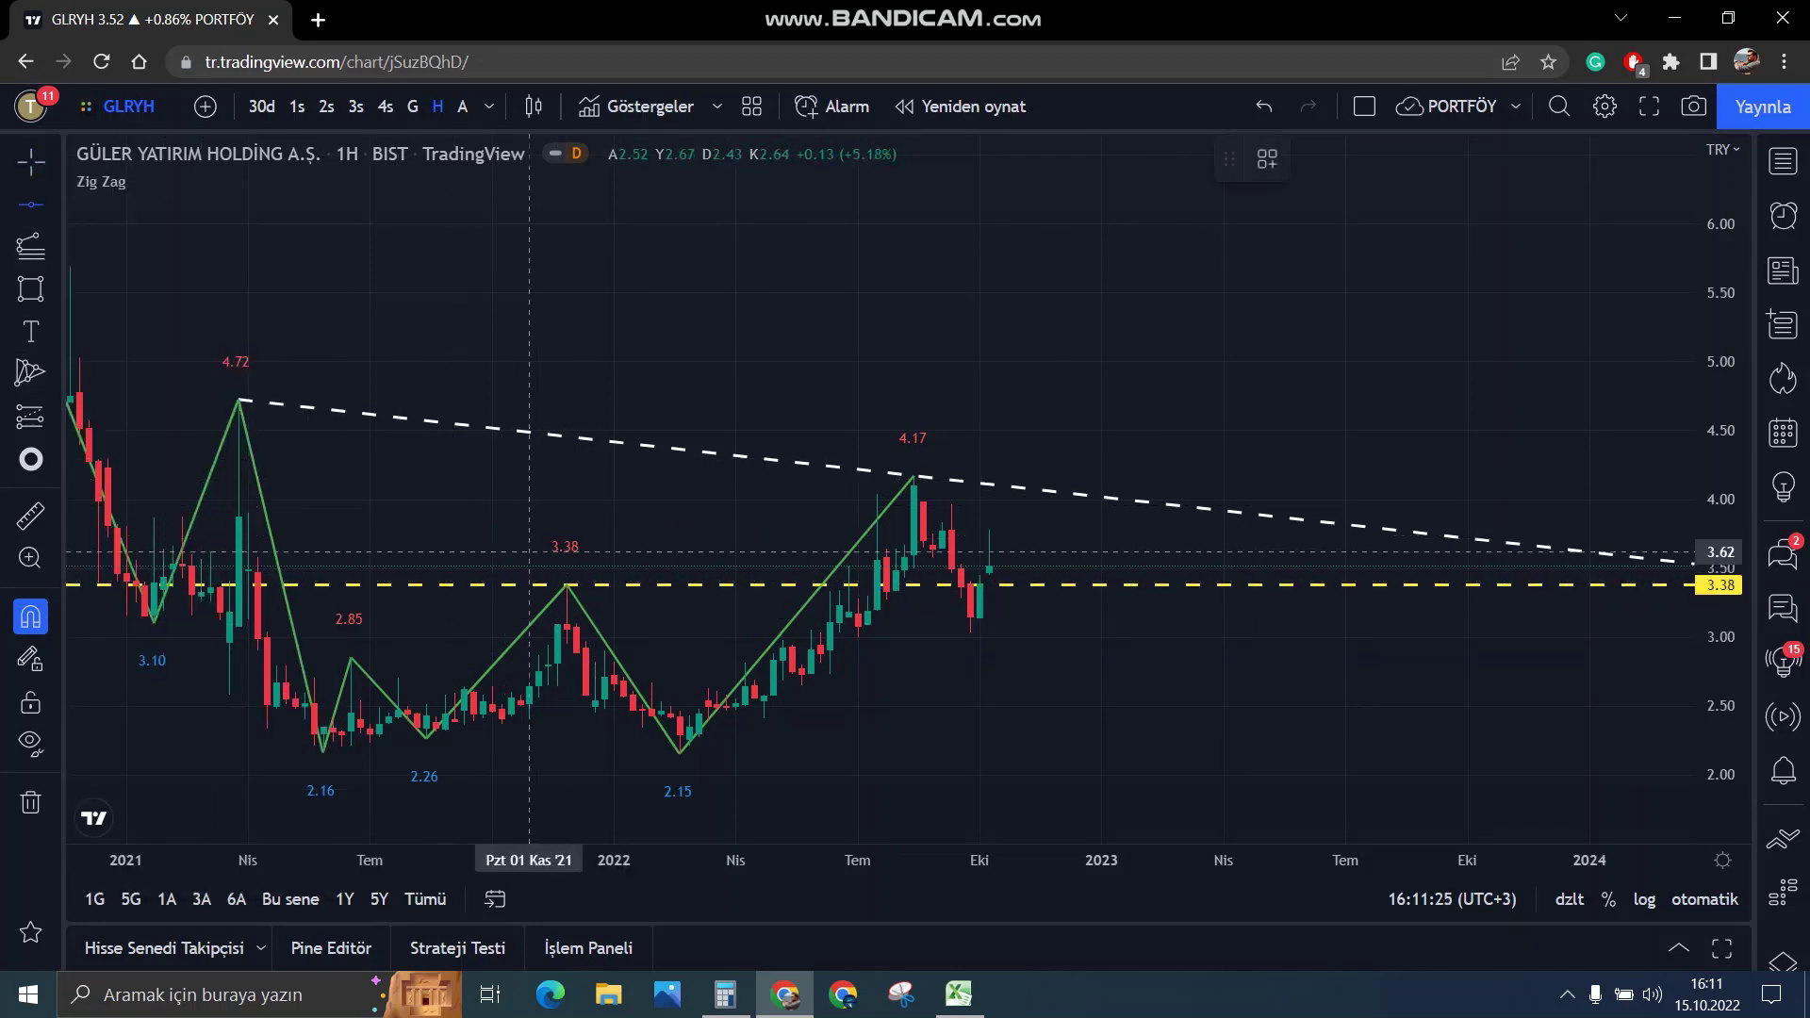
click(566, 624)
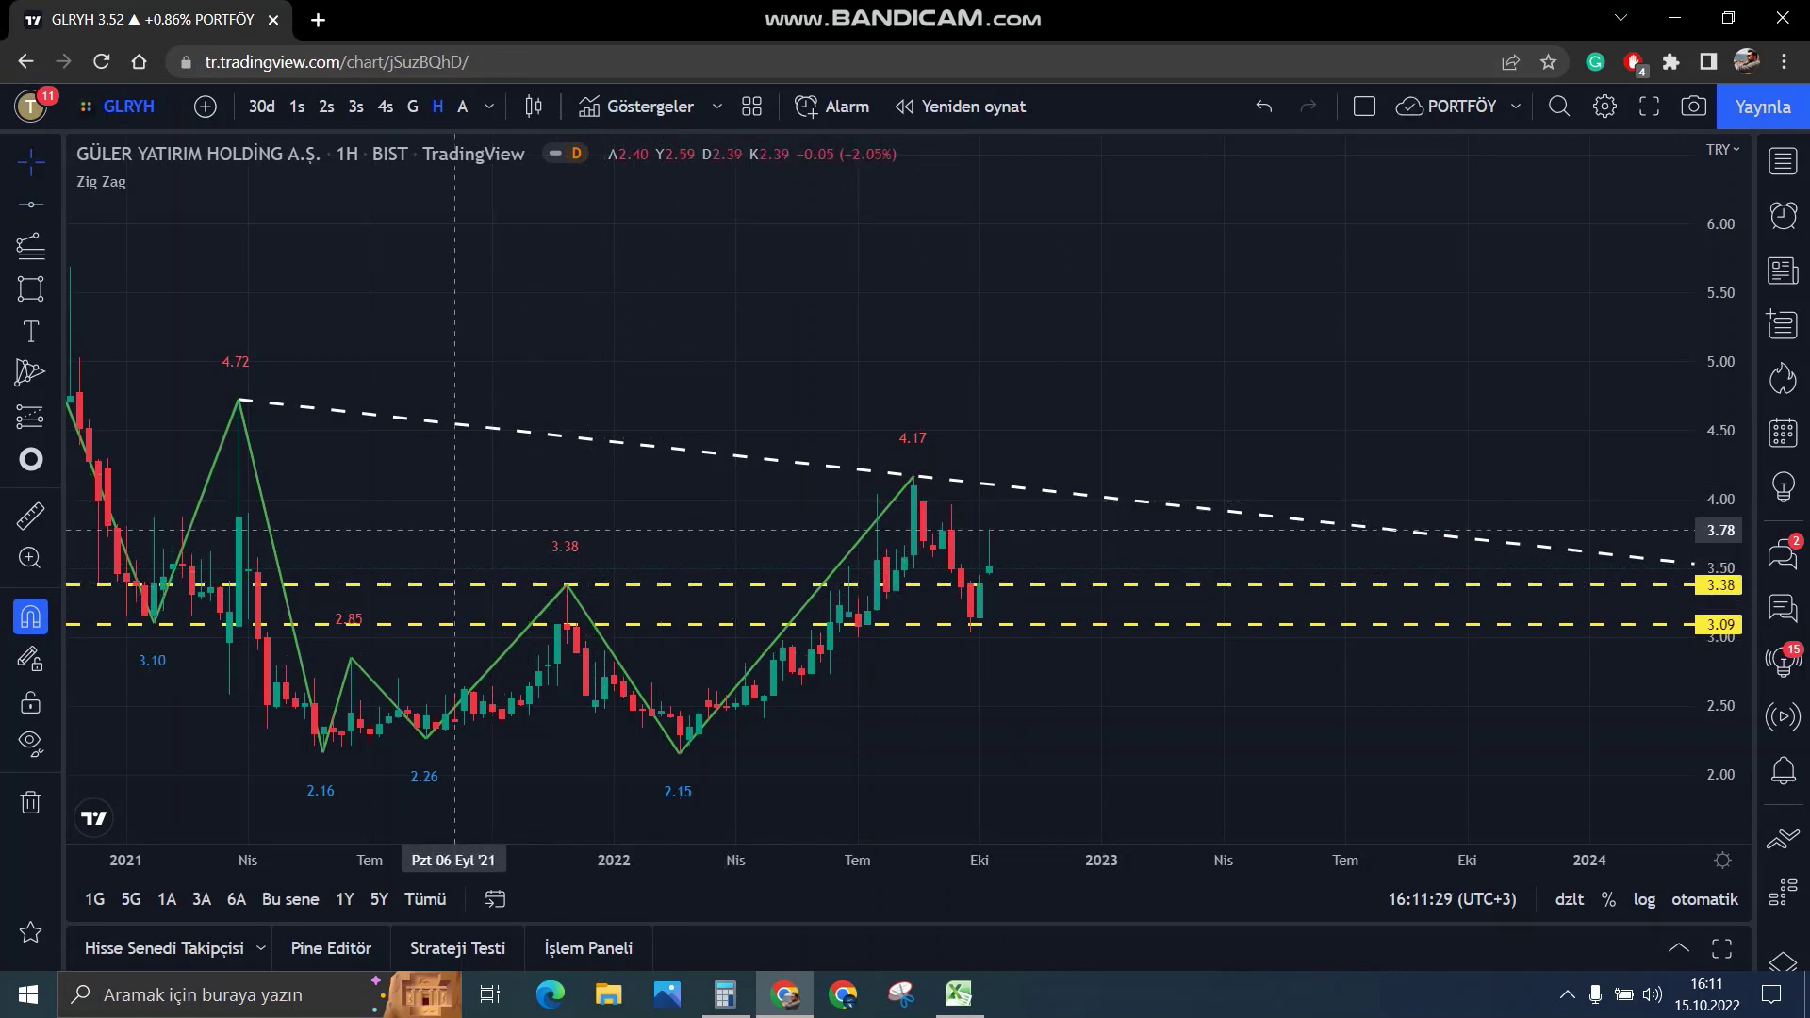
scroll(1205, 662, up, 1)
scroll(1029, 566, down, 3)
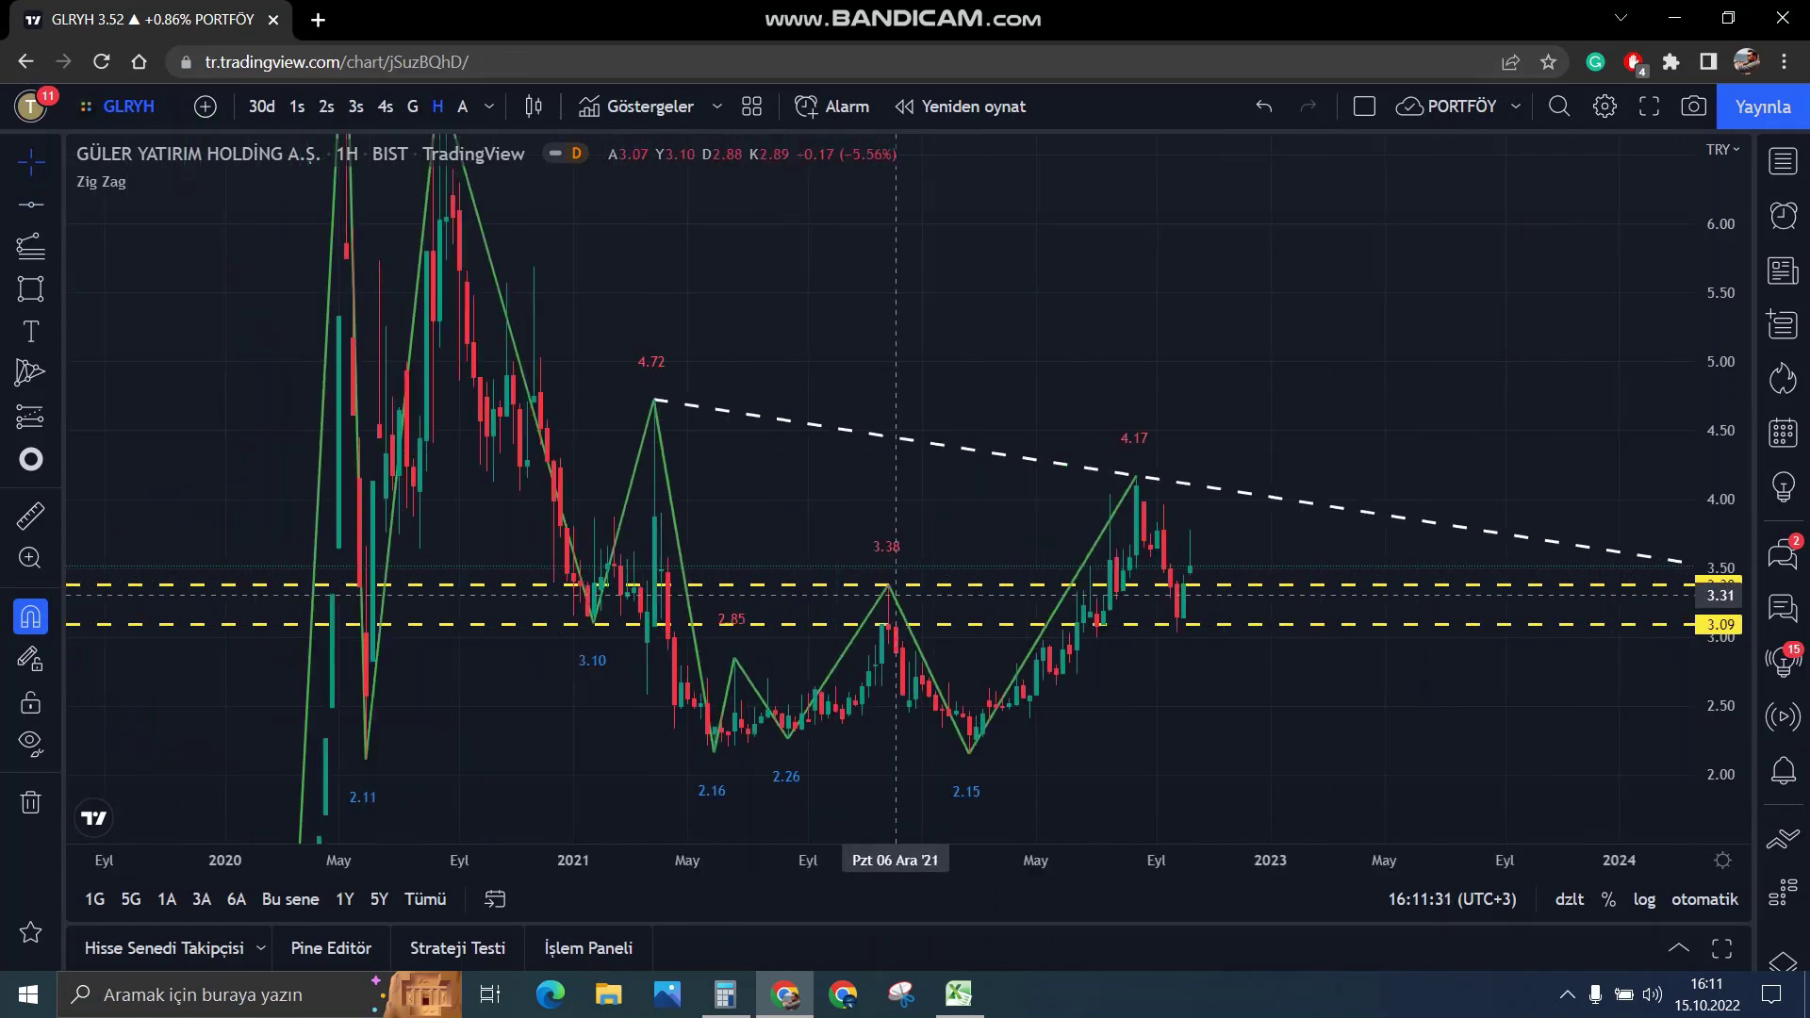
drag(1452, 461, 1065, 466)
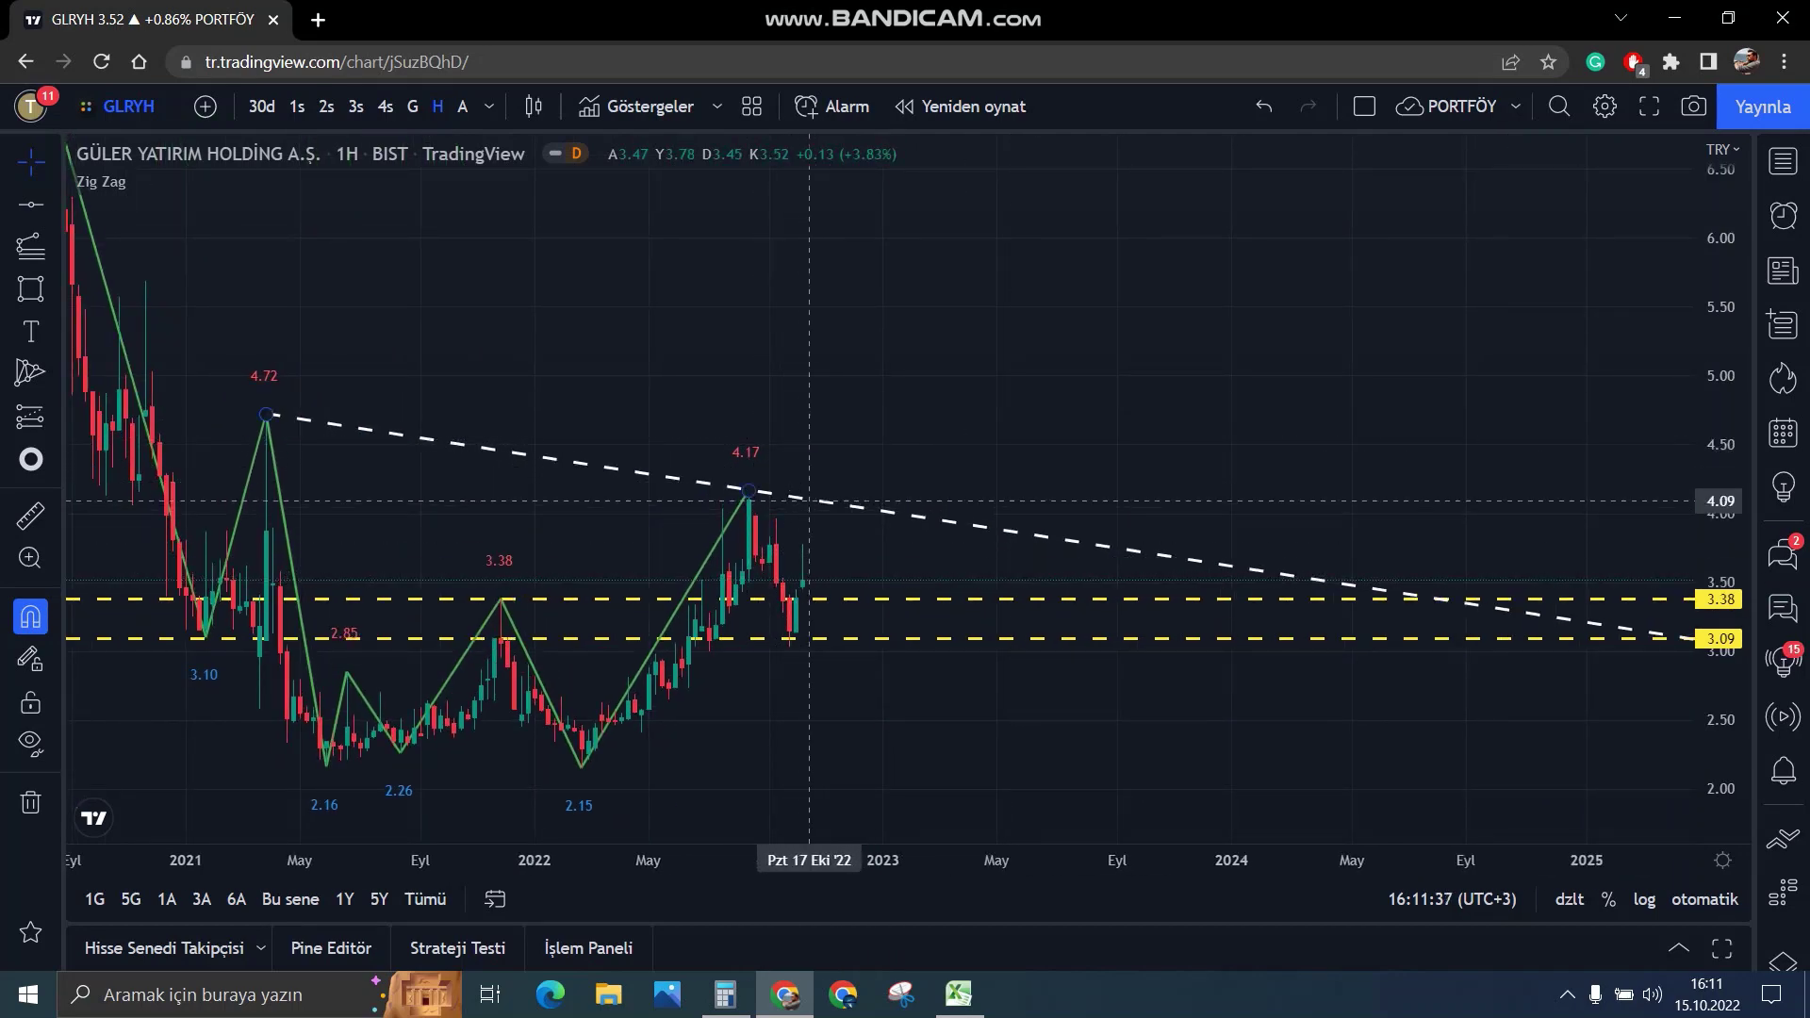
Switch to the Excel volume table, select the GLRYH code and look over the stocks ranked below it.
click(959, 993)
click(481, 618)
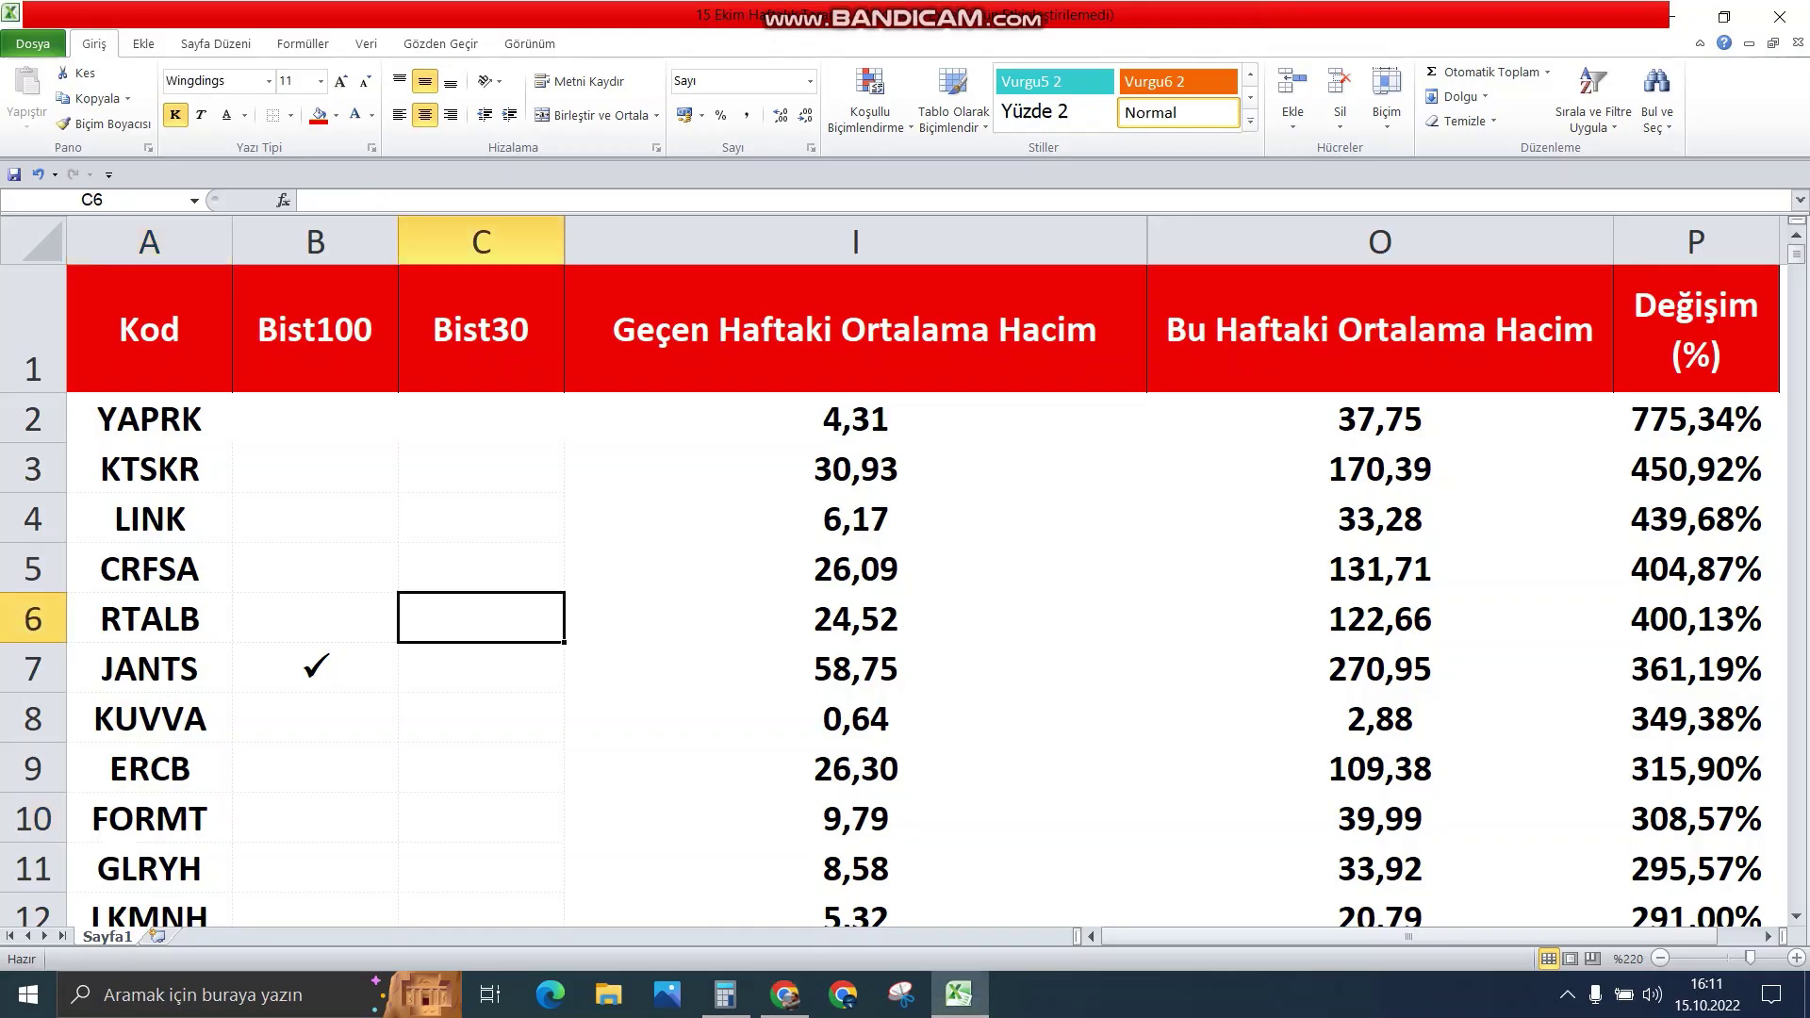
click(149, 867)
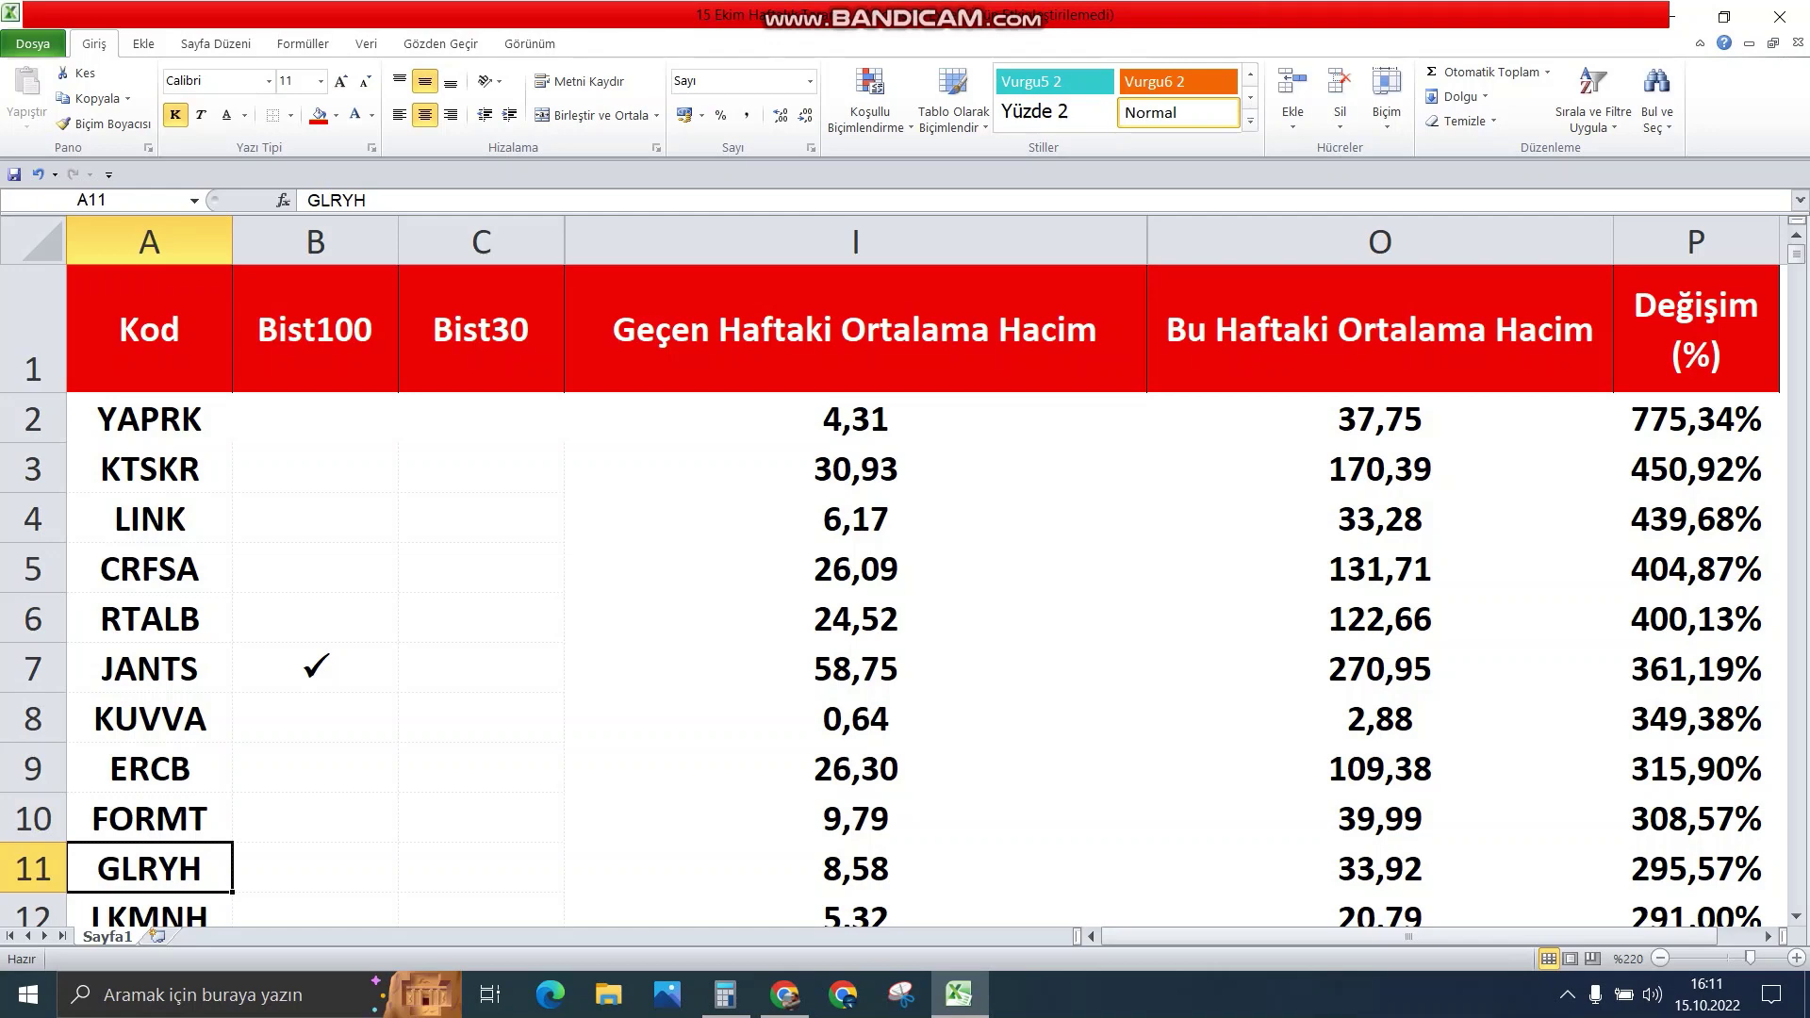
scroll(895, 584, down, 2)
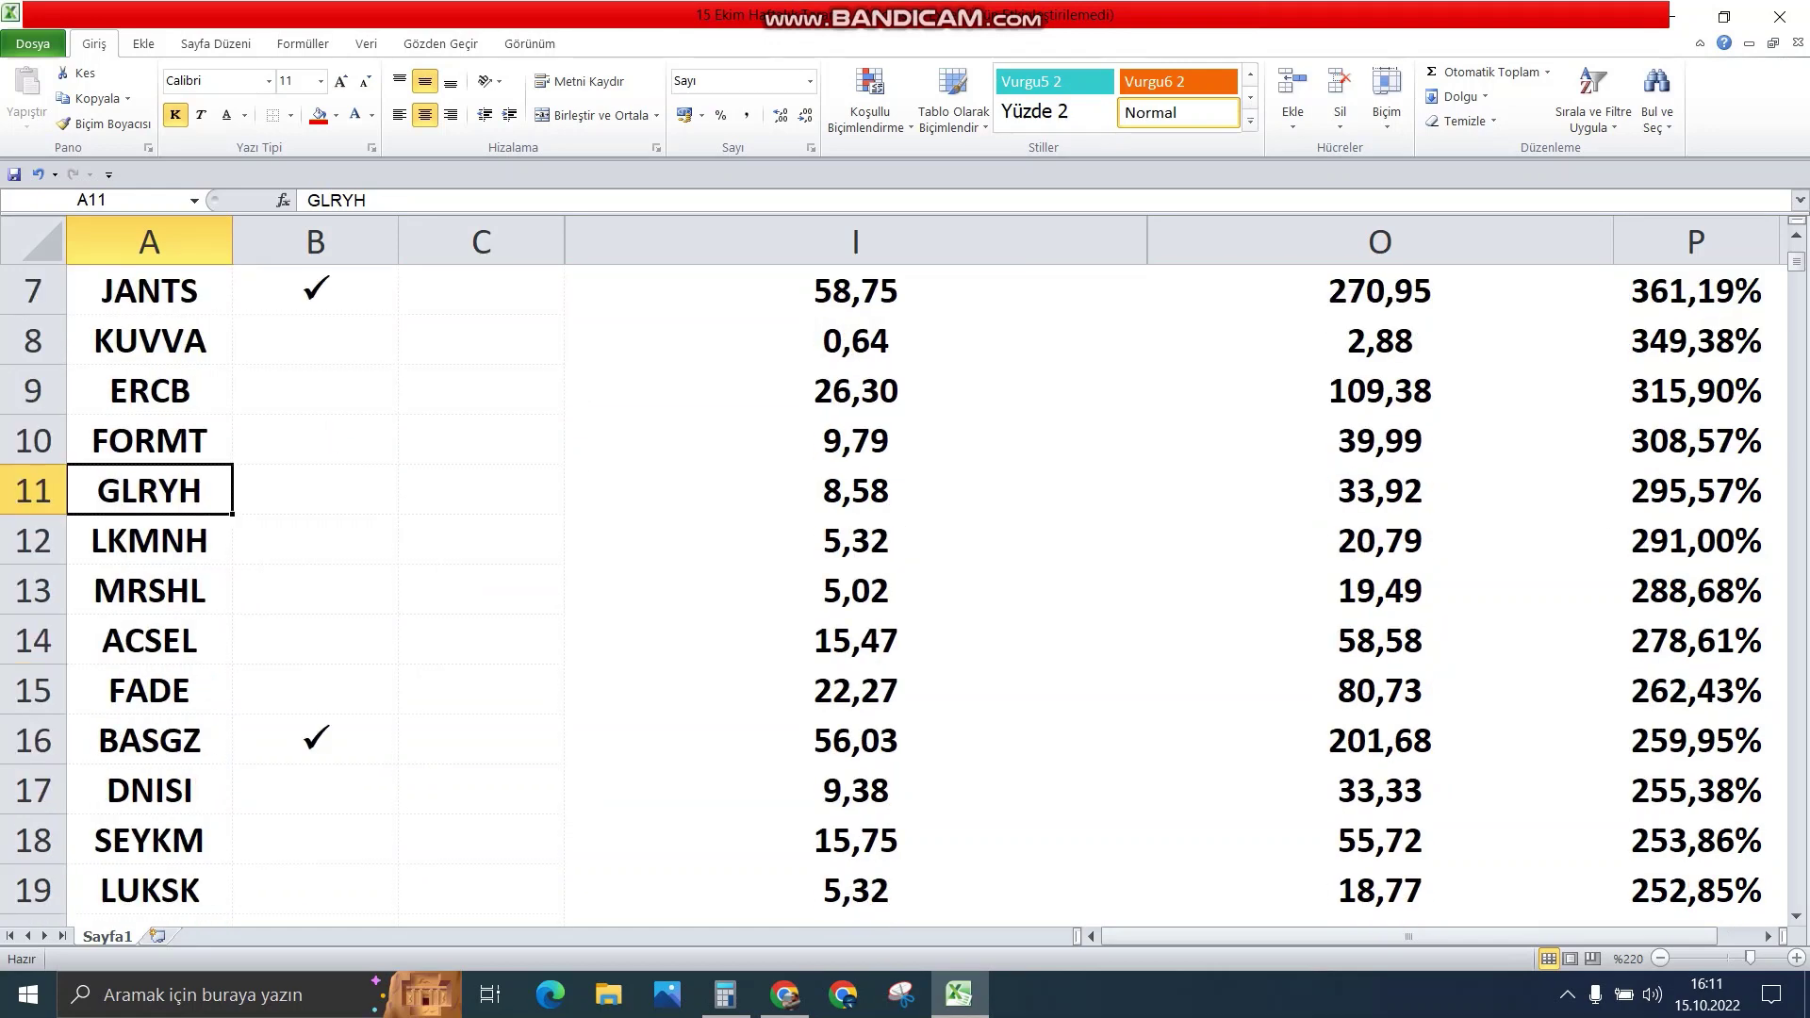
scroll(896, 584, up, 2)
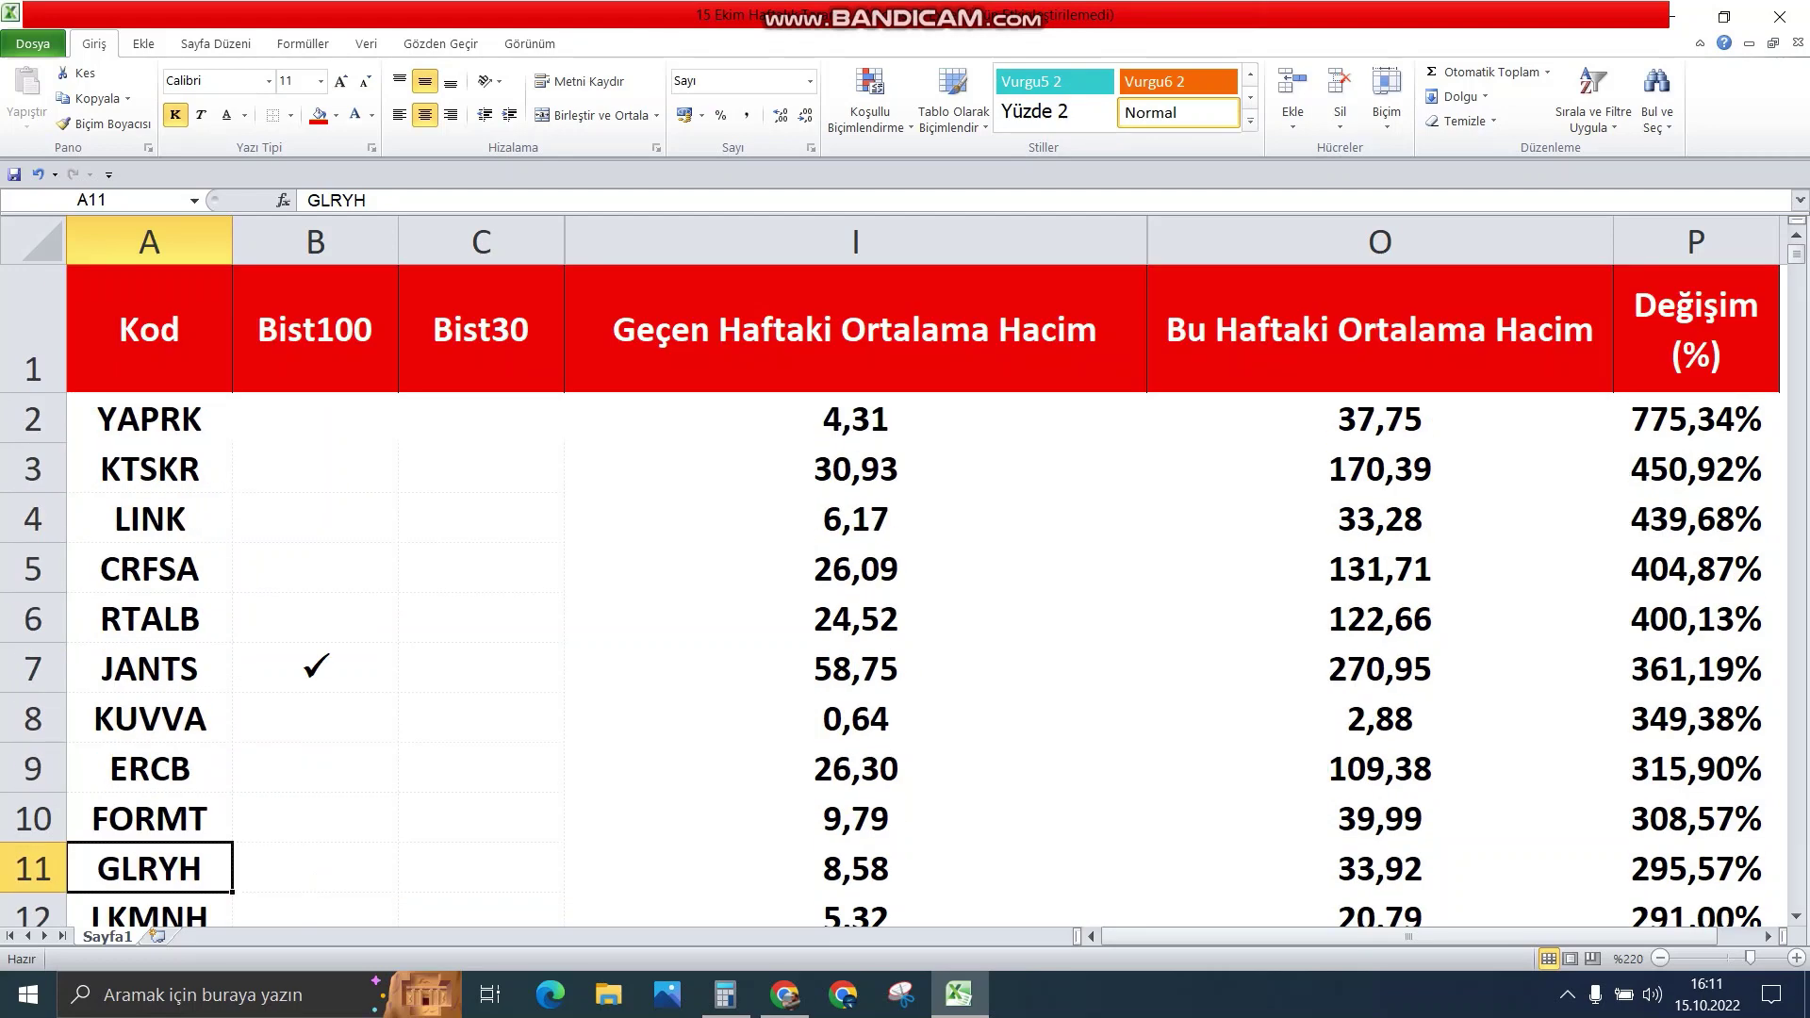